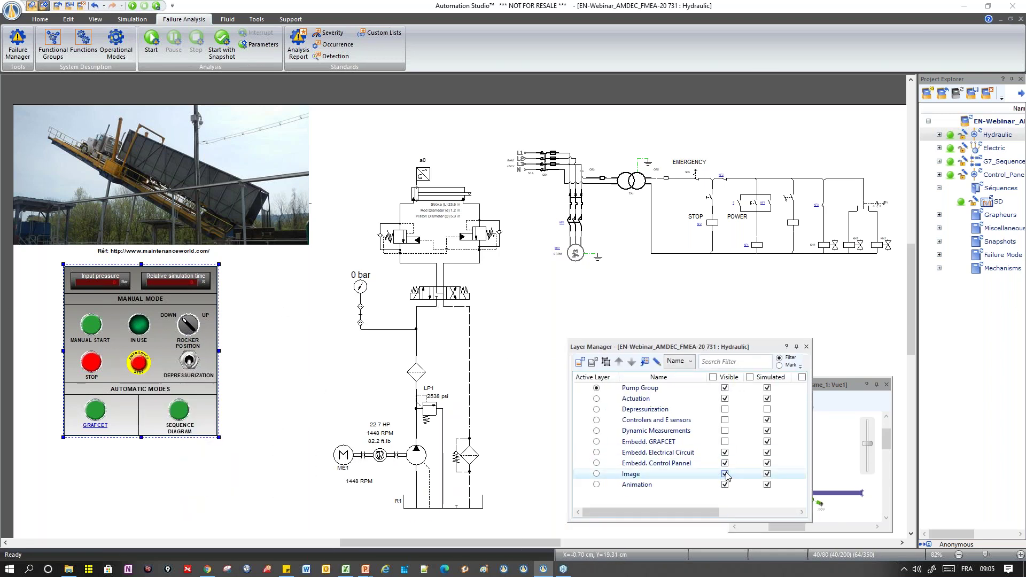
# Hide the Image layer and move the Layer Manager out of the drawing area
pyautogui.click(724, 475)
pyautogui.moveTo(671, 340); pyautogui.dragTo(24, 363)
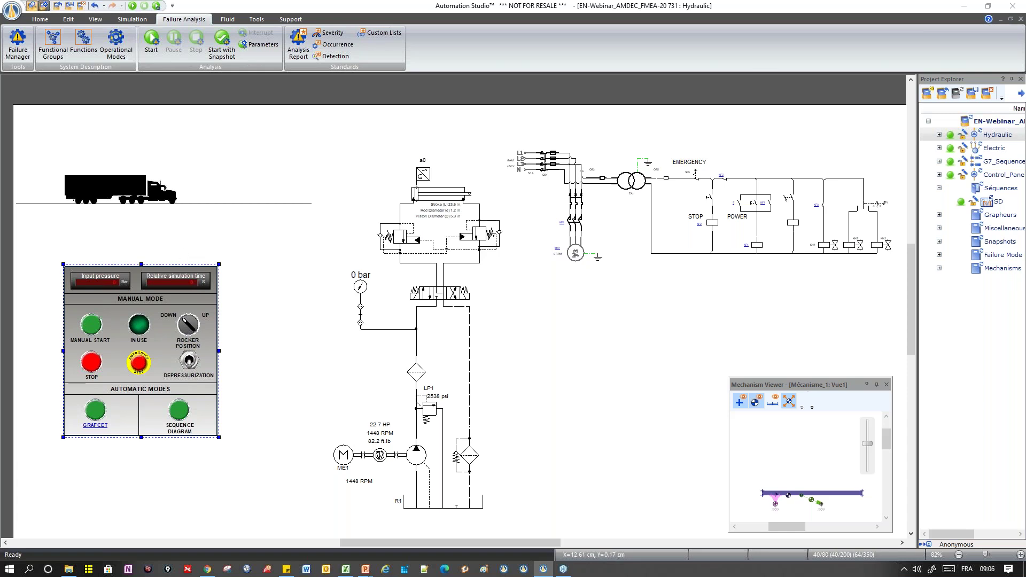
# Start the simulation, activate the control panel's manual start, and set the rocker position to UP to tilt the truck
pyautogui.click(132, 7)
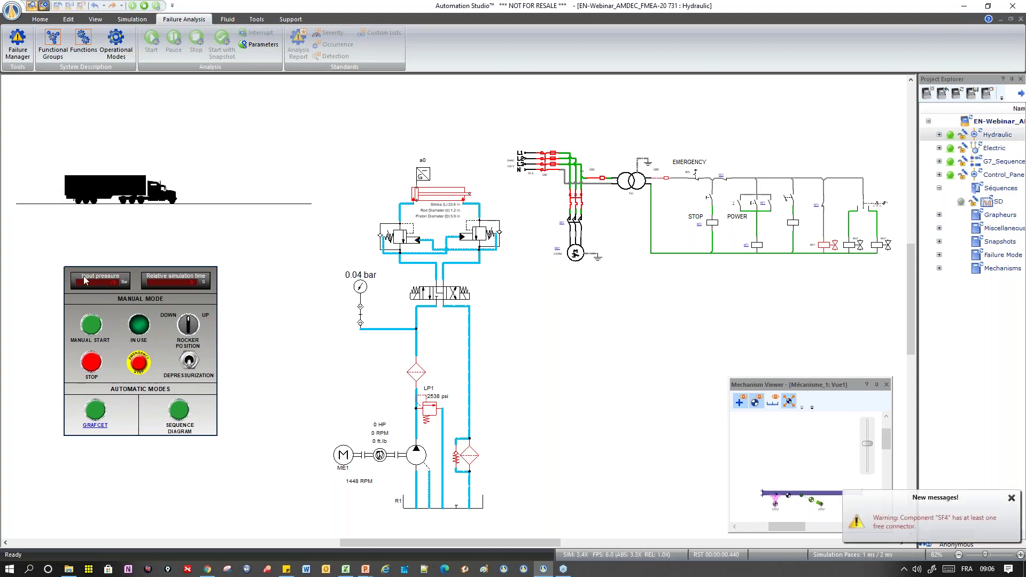
pyautogui.click(92, 327)
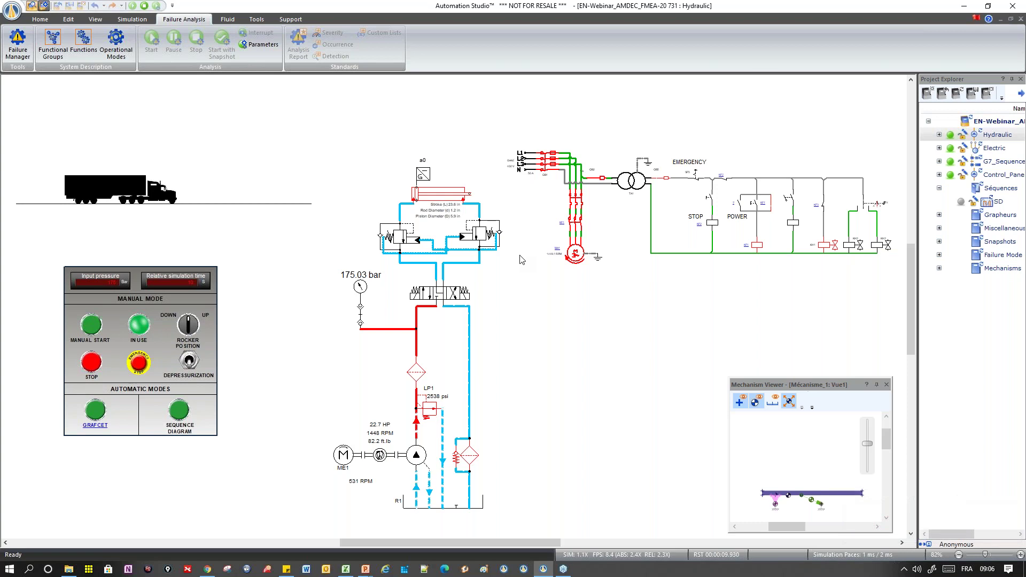
pyautogui.moveTo(437, 205)
pyautogui.click(190, 325)
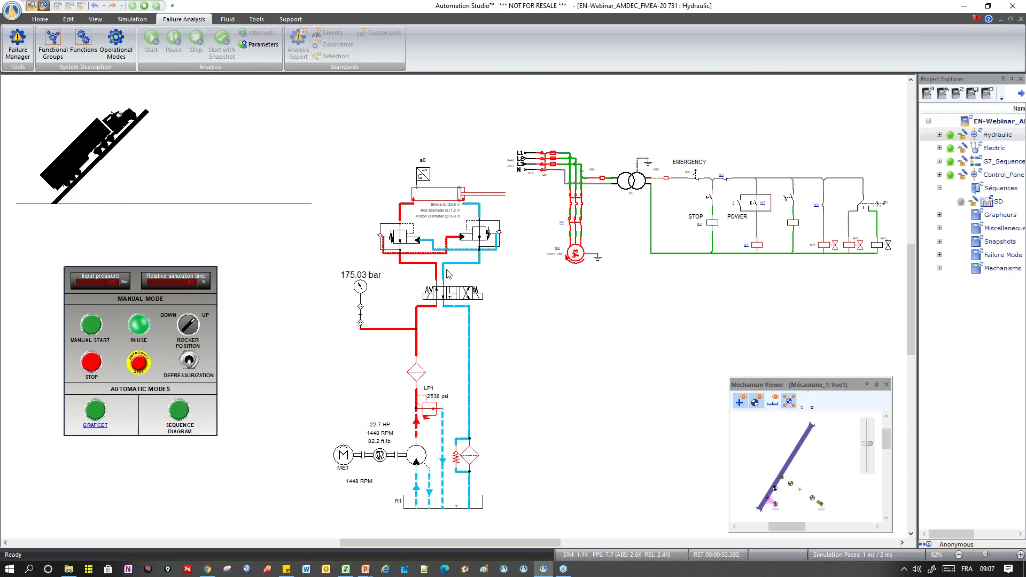
# Set the rocker position to DOWN to lower the truck and check the hydraulic pump's displacement
pyautogui.click(189, 325)
pyautogui.click(189, 324)
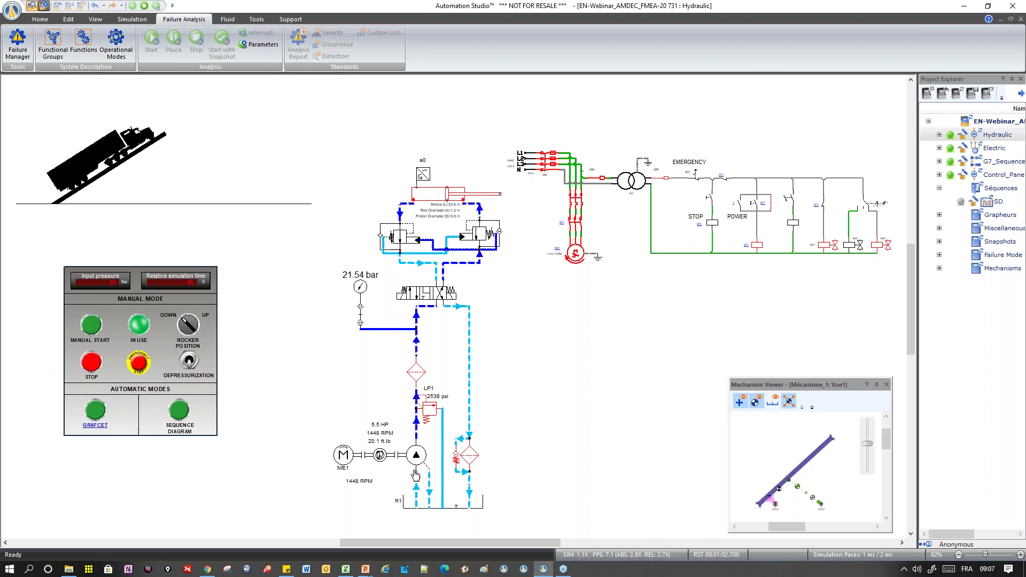
pyautogui.moveTo(417, 471)
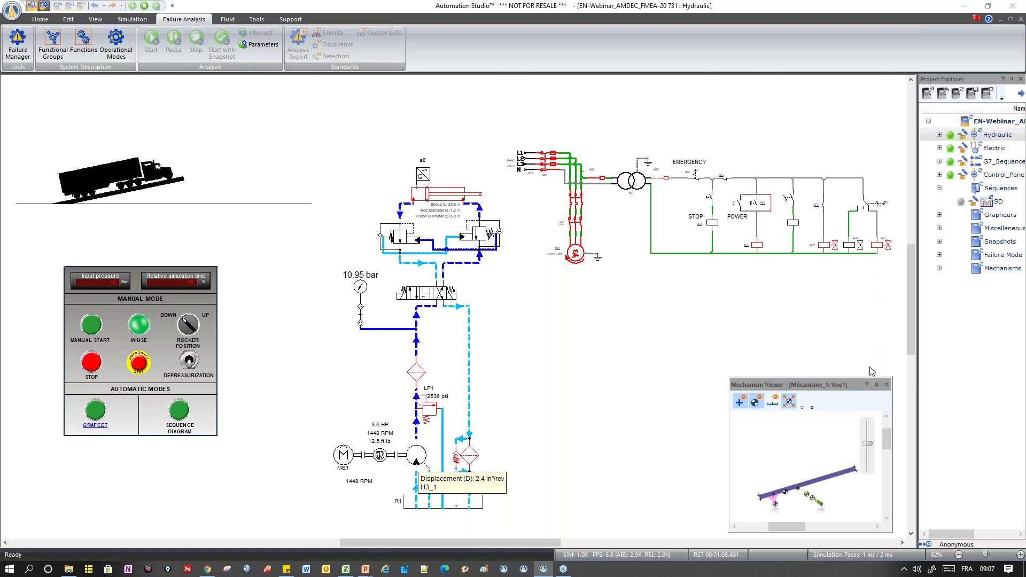
# Stop the simulation and reposition the Mechanism Viewer beneath the electrical circuit
pyautogui.moveTo(775, 383); pyautogui.dragTo(719, 324)
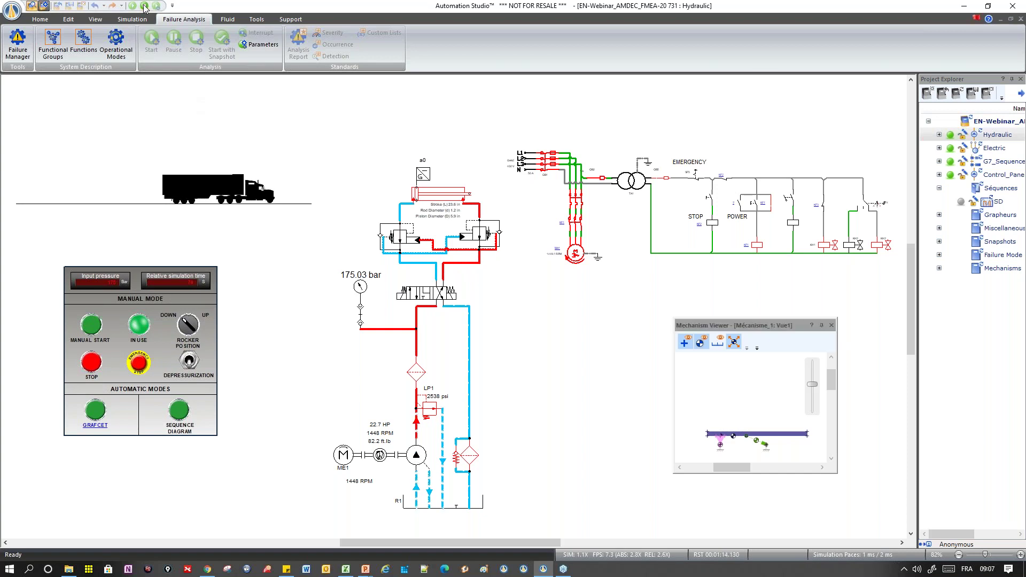
pyautogui.hotkey('ctrl', 'F5')
pyautogui.moveTo(741, 324); pyautogui.dragTo(678, 295)
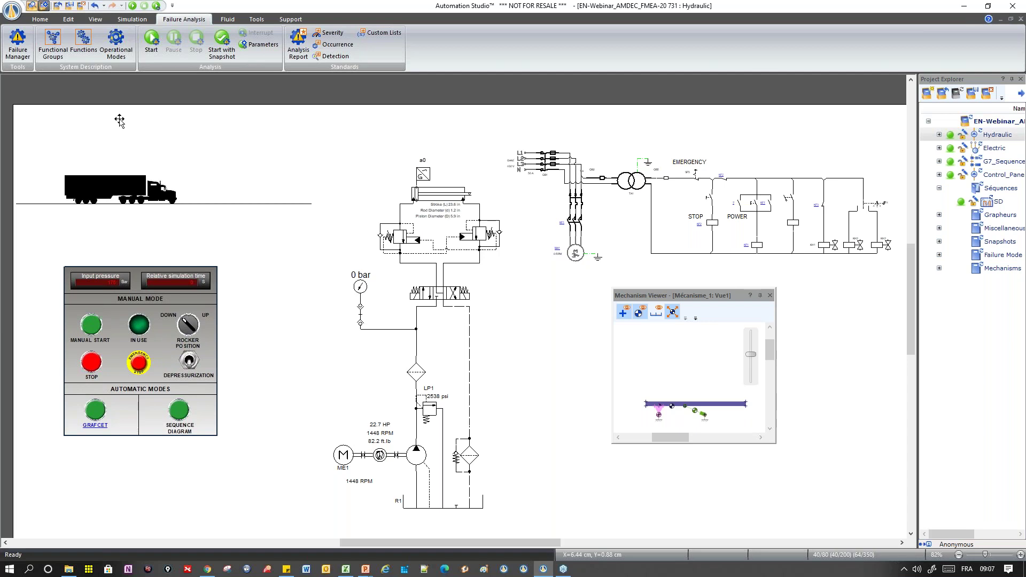
# Open the Normal_Behavior plotter from Grapheurs, then widen and reposition it over the lower part of the hydraulic diagram
pyautogui.click(940, 174)
pyautogui.click(940, 216)
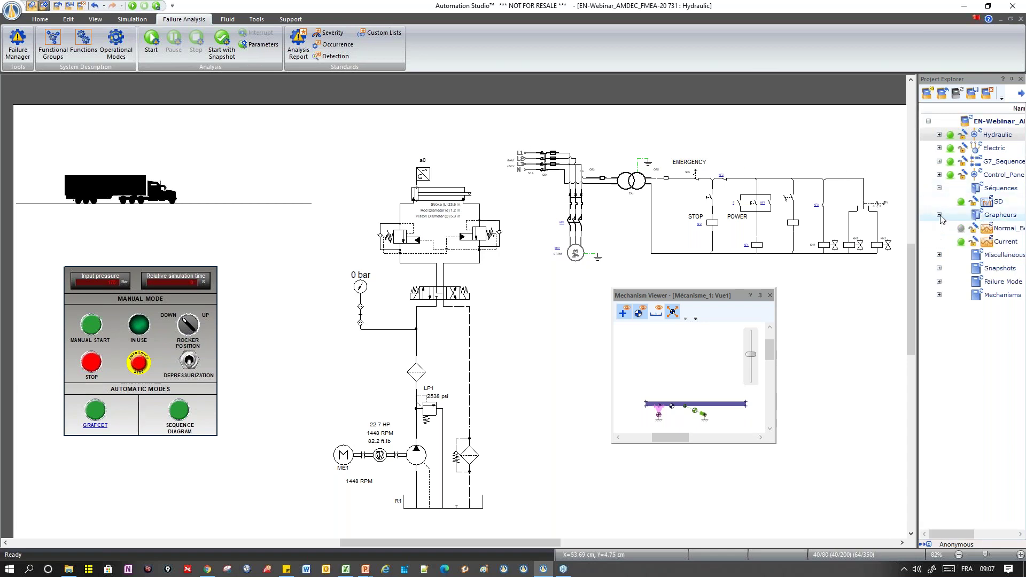
pyautogui.doubleClick(993, 229)
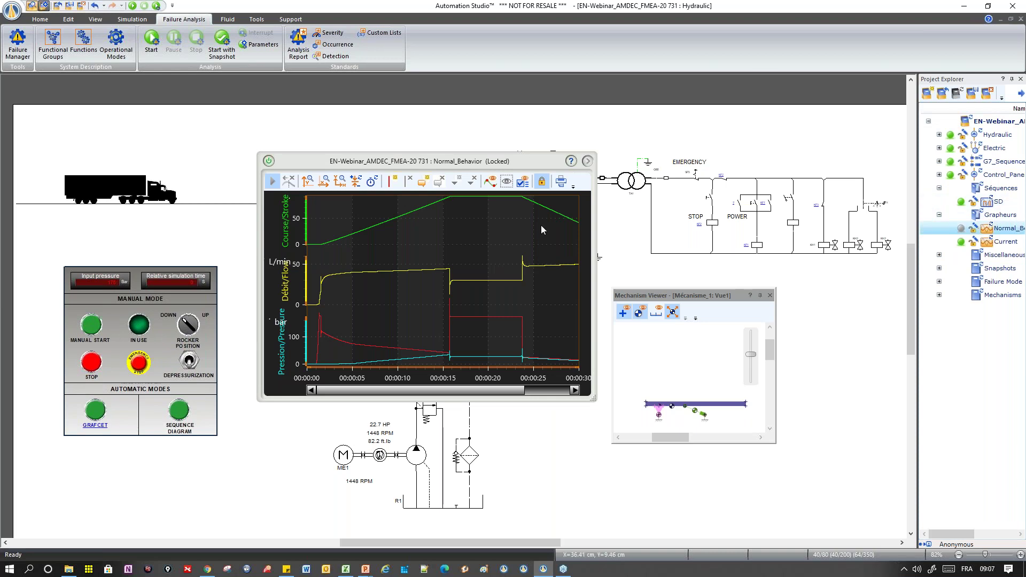
pyautogui.moveTo(515, 165); pyautogui.dragTo(436, 273)
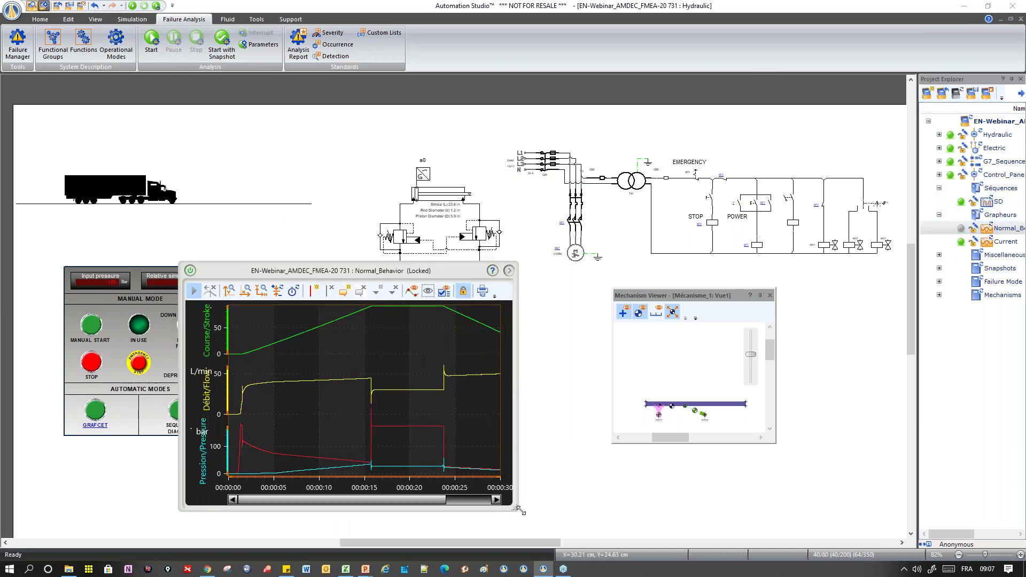
pyautogui.moveTo(518, 514); pyautogui.dragTo(690, 516)
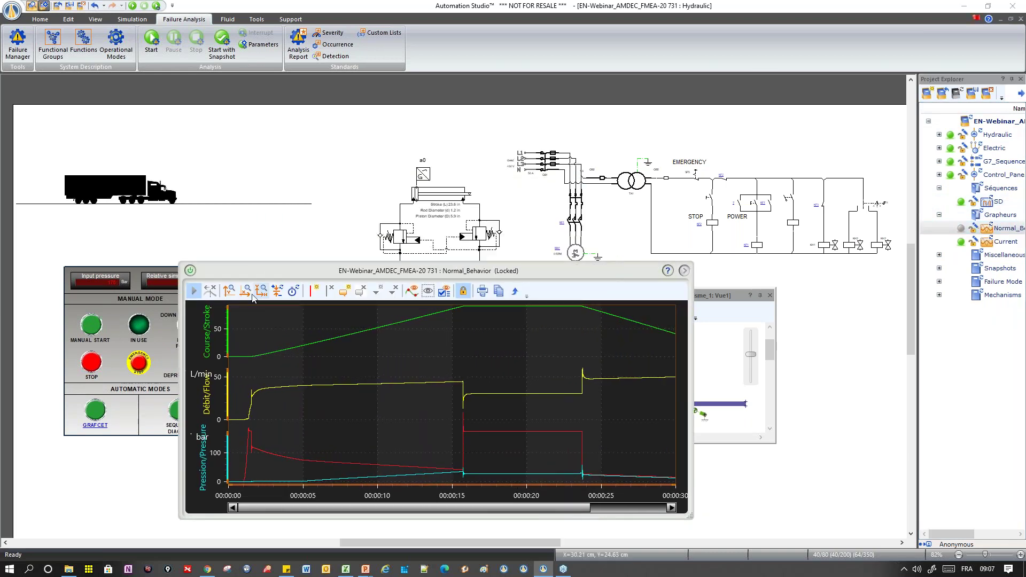
pyautogui.moveTo(331, 275); pyautogui.dragTo(471, 316)
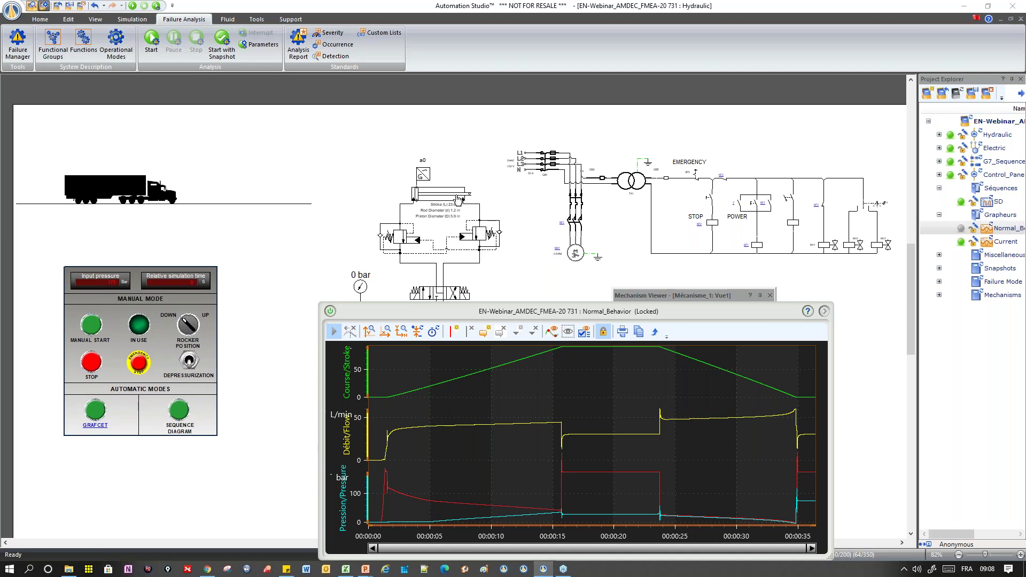
# Start the simulation and run the automatic sequence diagram mode from the control panel, keeping the Normal_Behavior plotter below the cylinder
pyautogui.moveTo(458, 201)
pyautogui.click(133, 6)
pyautogui.click(182, 414)
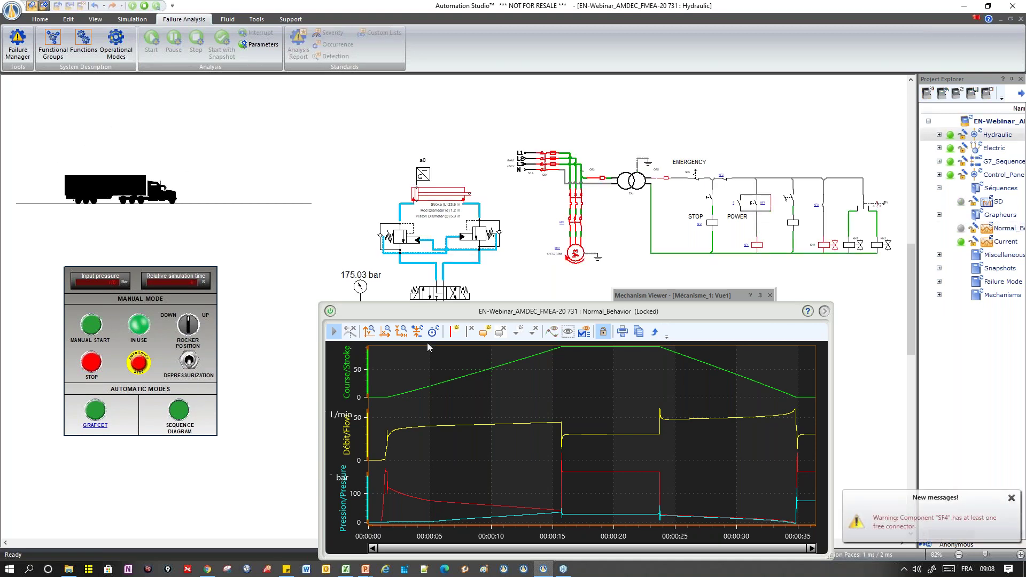
pyautogui.moveTo(448, 312); pyautogui.dragTo(447, 301)
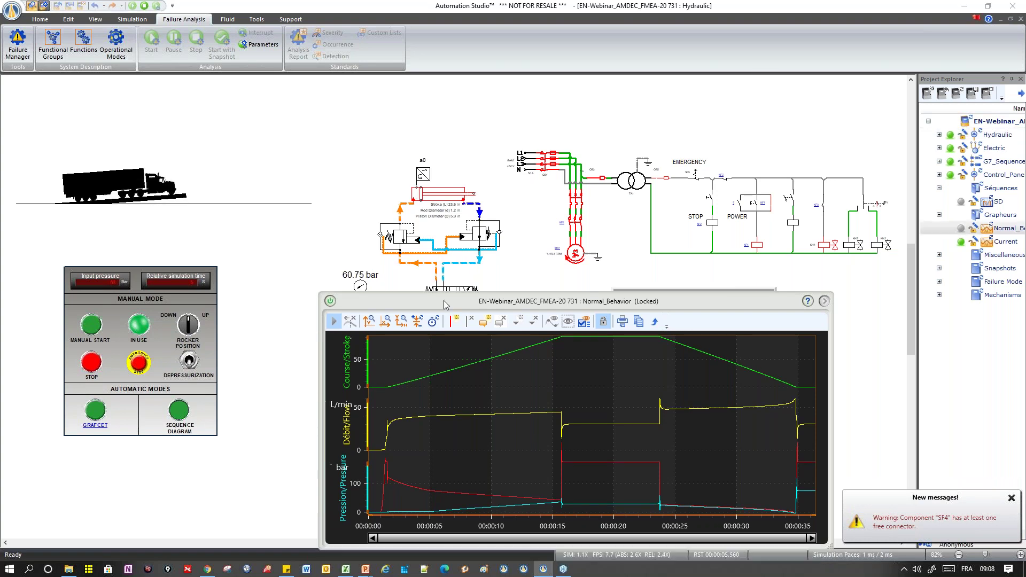
# Open the Current plotter to compare it with Normal_Behavior, and stop the simulation
pyautogui.doubleClick(1008, 242)
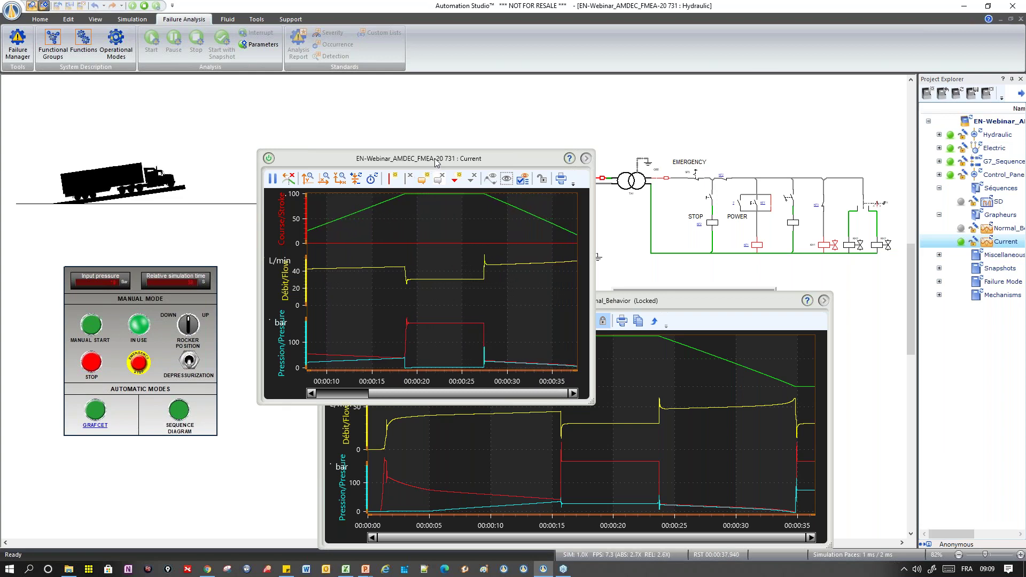
pyautogui.moveTo(435, 162); pyautogui.dragTo(508, 187)
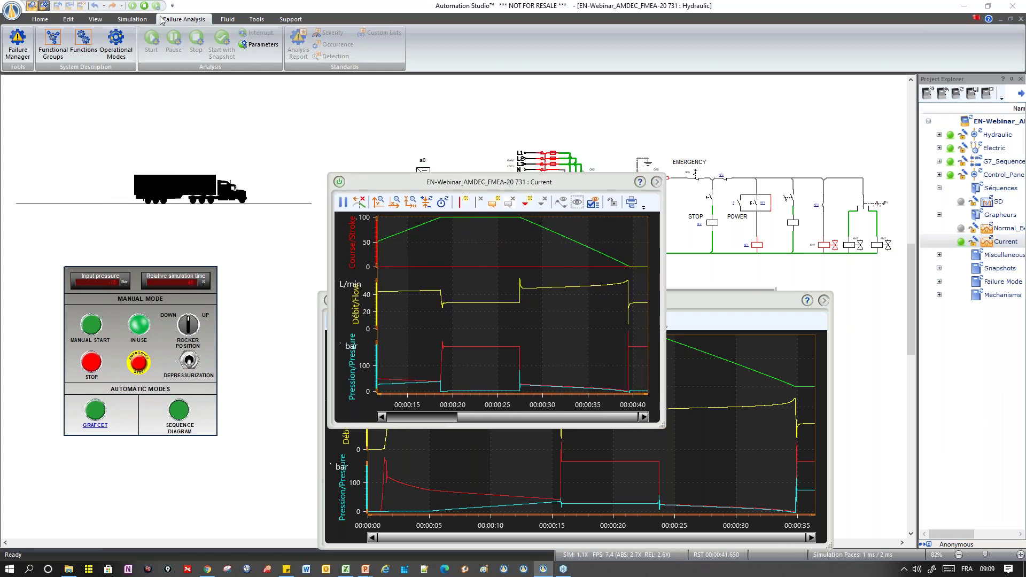
pyautogui.click(143, 7)
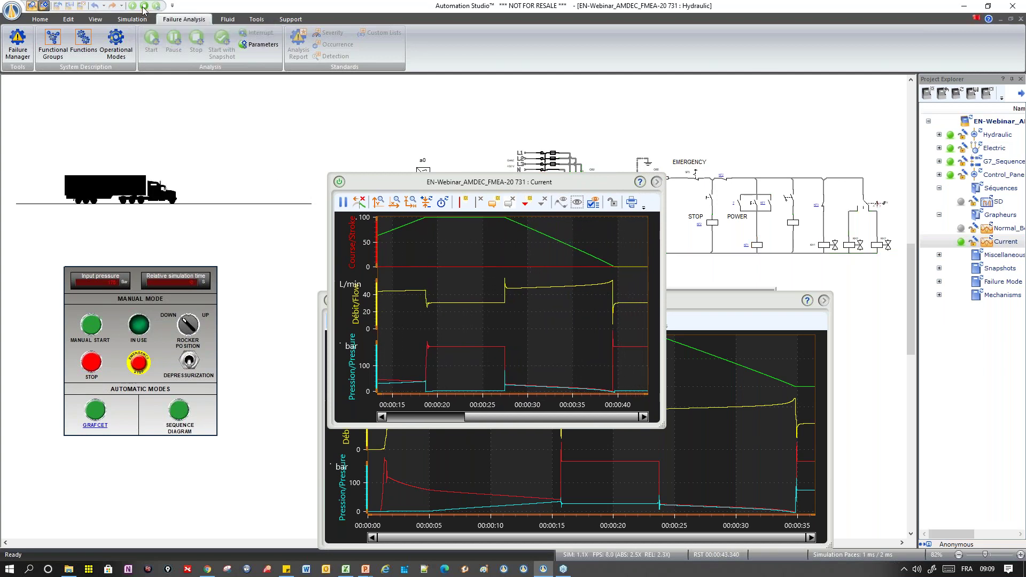
pyautogui.moveTo(343, 182); pyautogui.dragTo(492, 235)
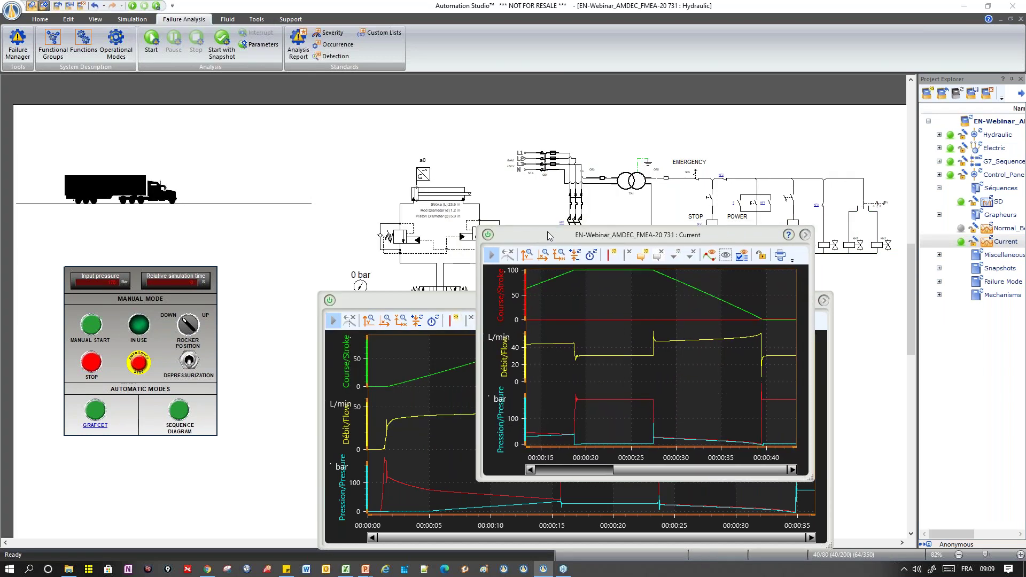
# Close the Current and Normal_Behavior plotters and the Mechanism Viewer
pyautogui.click(488, 235)
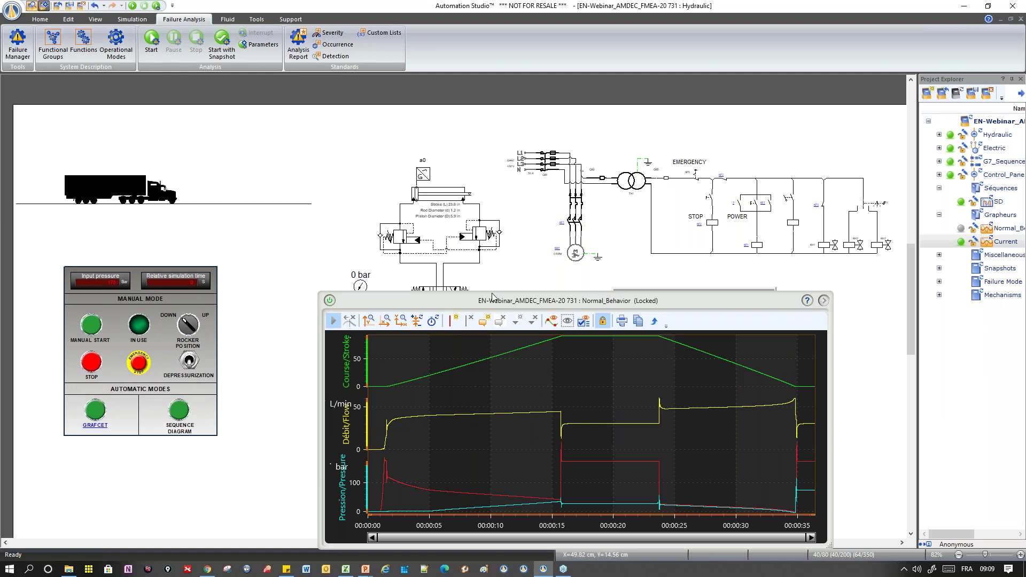
pyautogui.click(331, 302)
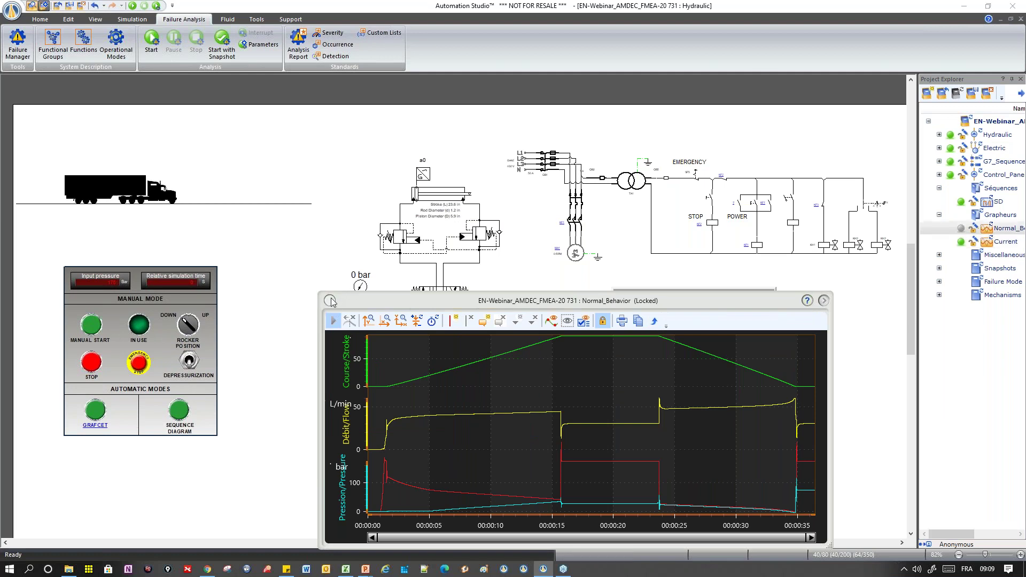
pyautogui.click(332, 302)
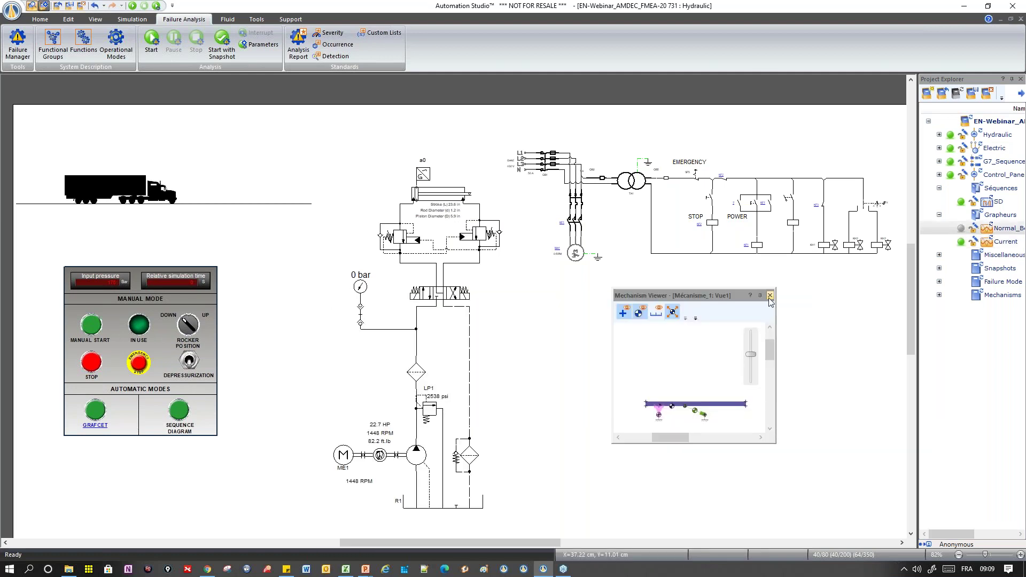
pyautogui.click(770, 295)
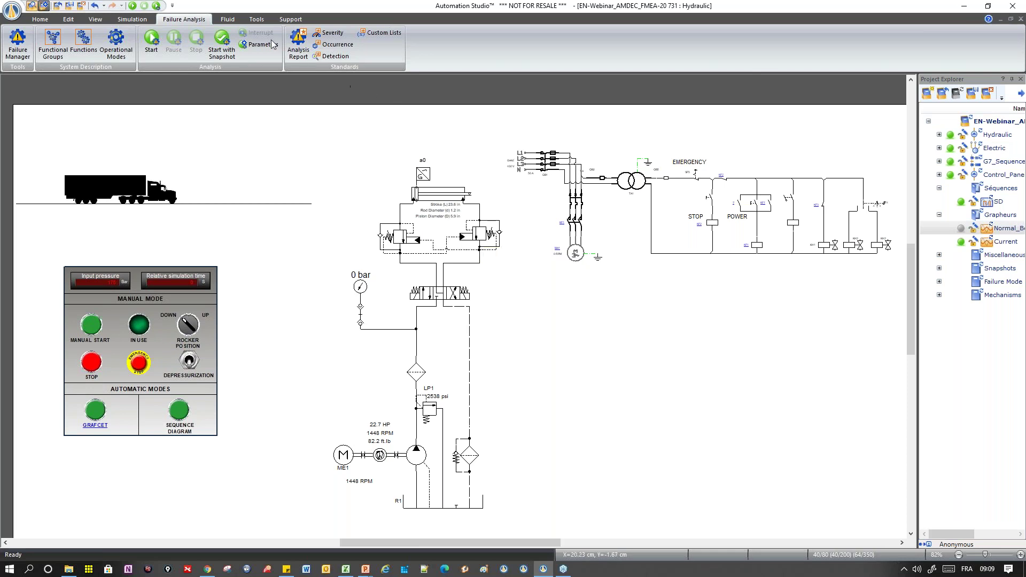
# Switch to the PowerPoint slide show to view the Failure Mode Effect and Criticality Analysis introduction slide, then return to Automation Studio
pyautogui.click(228, 19)
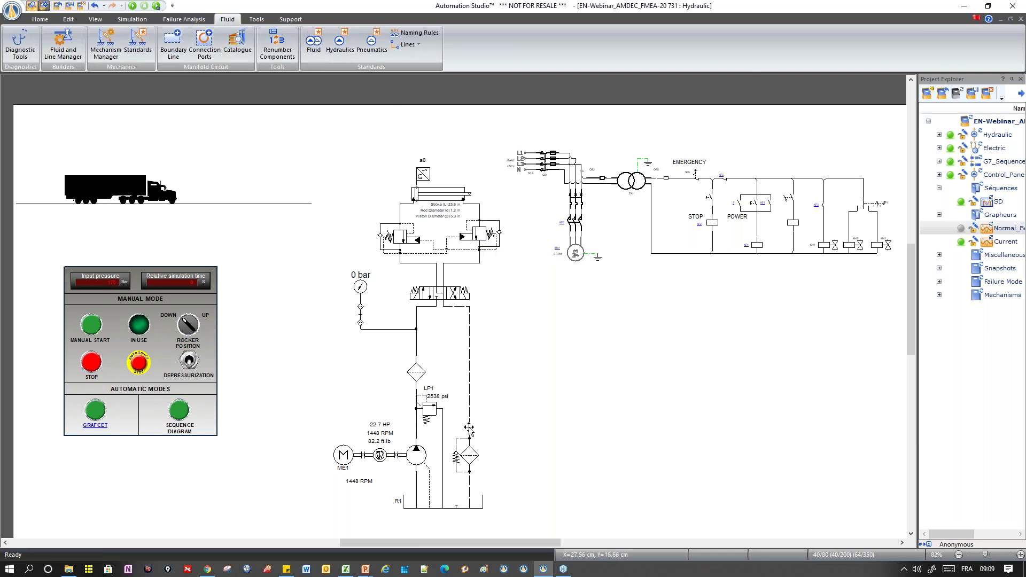
pyautogui.moveTo(366, 570)
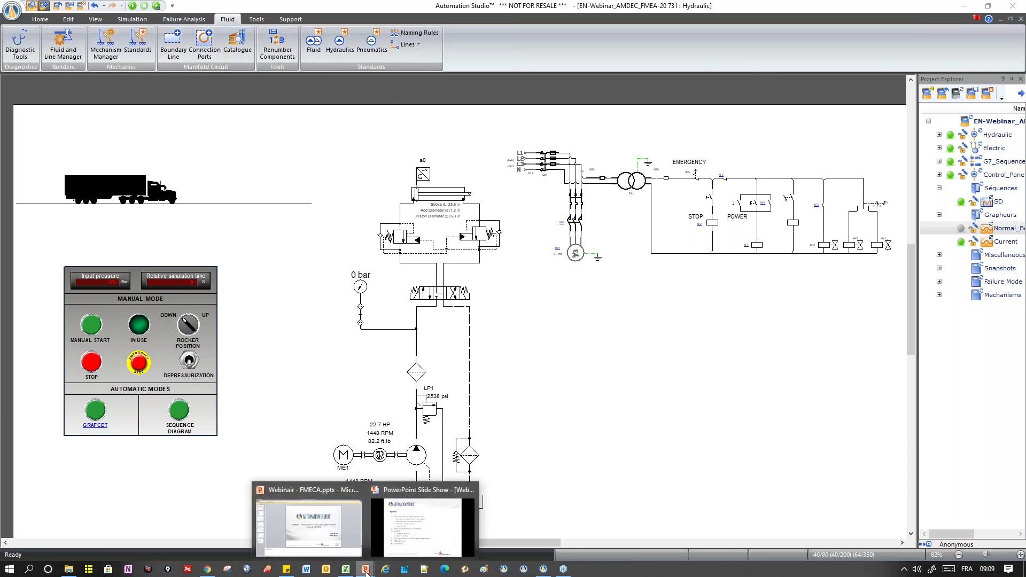
pyautogui.click(416, 546)
pyautogui.scroll(1, 486, 400)
pyautogui.scroll(-2, 486, 401)
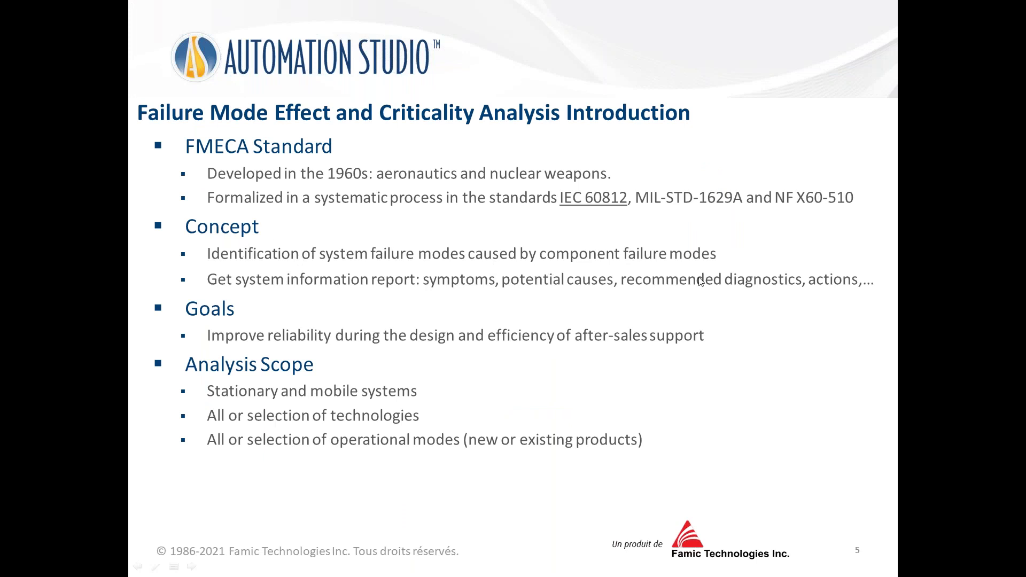
pyautogui.hotkey('alt', 'Tab')
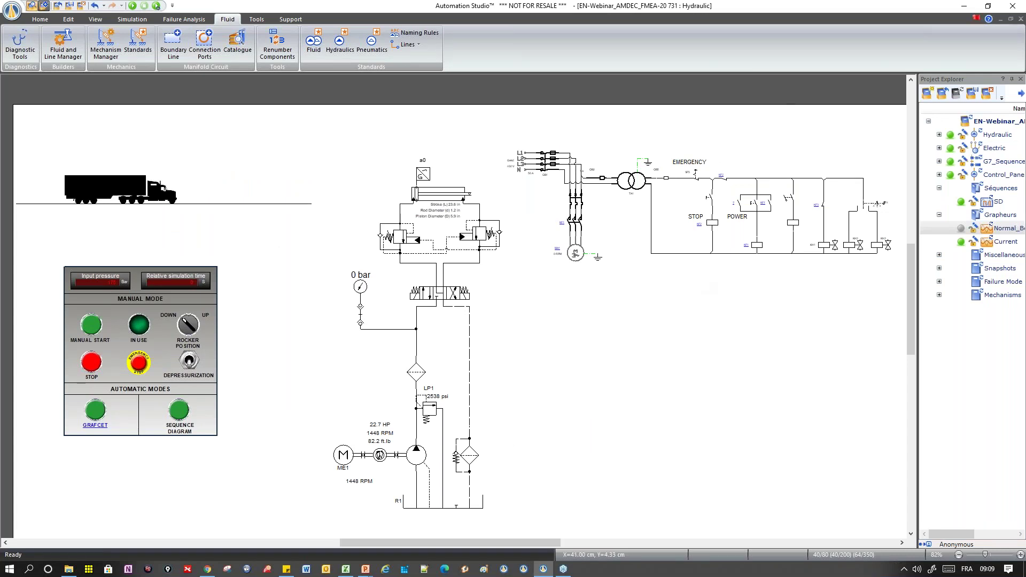
# Run the Declared Failures diagnostic on the Hydraulic diagram and close the resulting message list
pyautogui.click(24, 41)
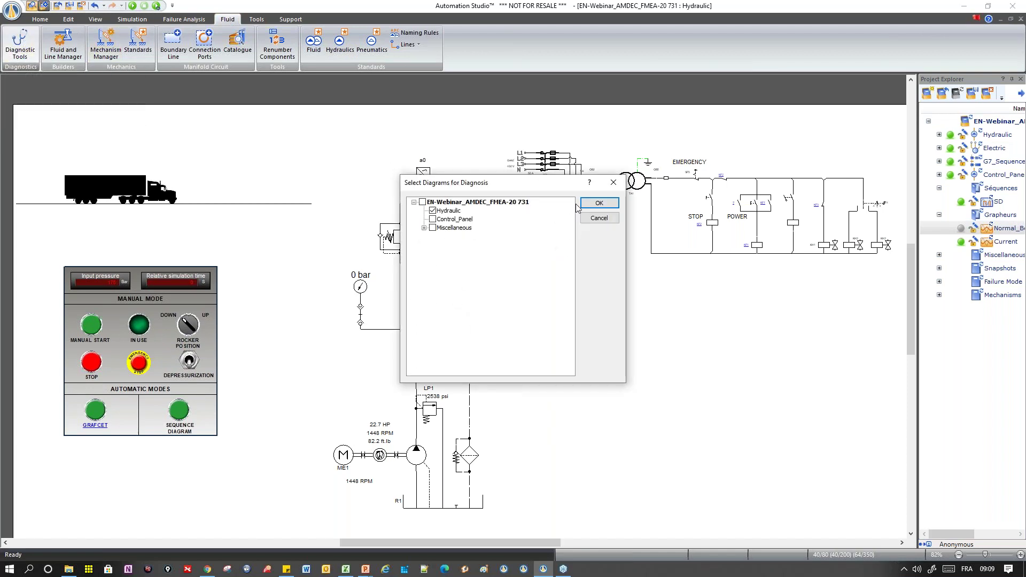
pyautogui.click(599, 202)
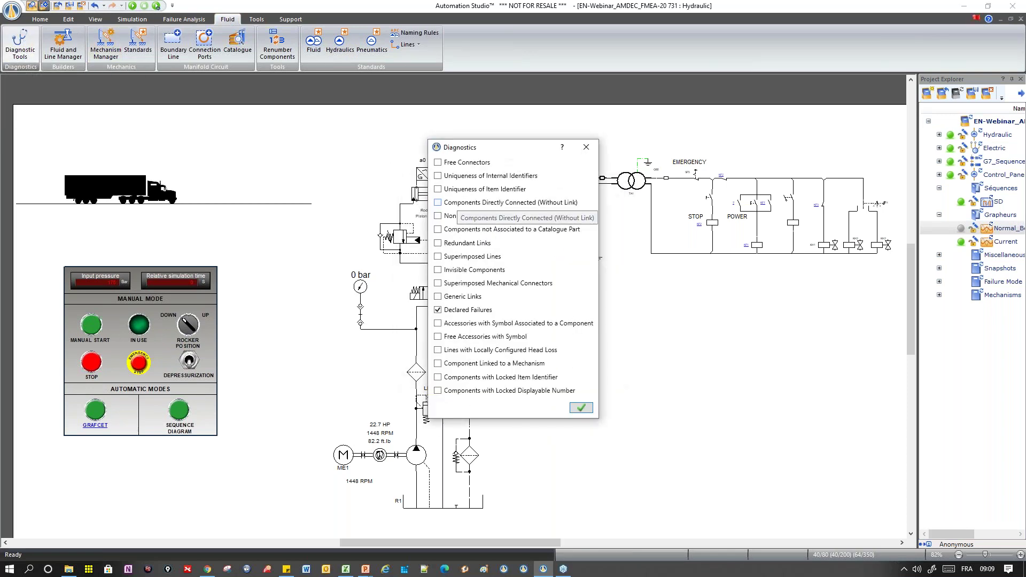
pyautogui.moveTo(521, 145); pyautogui.dragTo(768, 255)
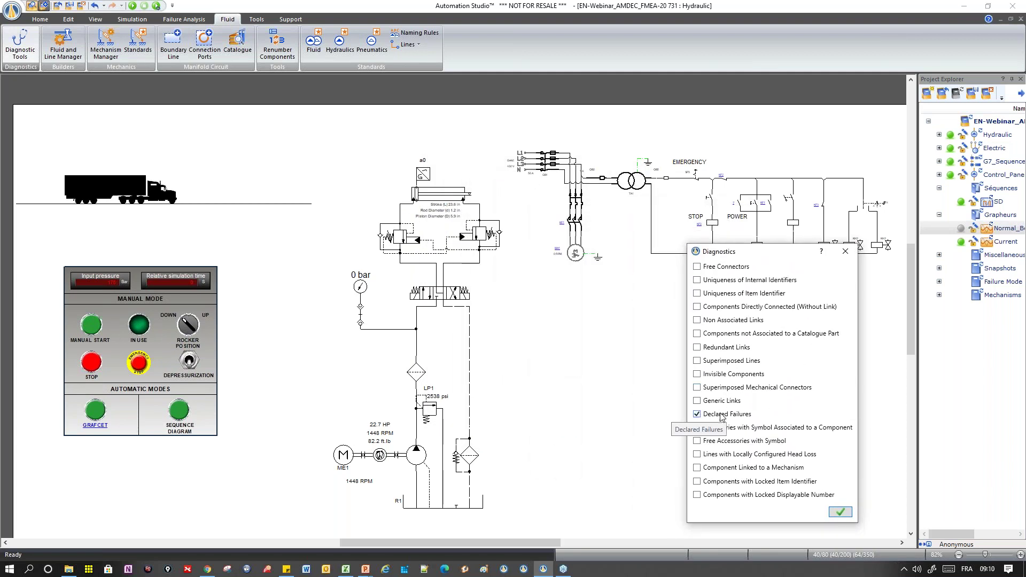
pyautogui.click(840, 512)
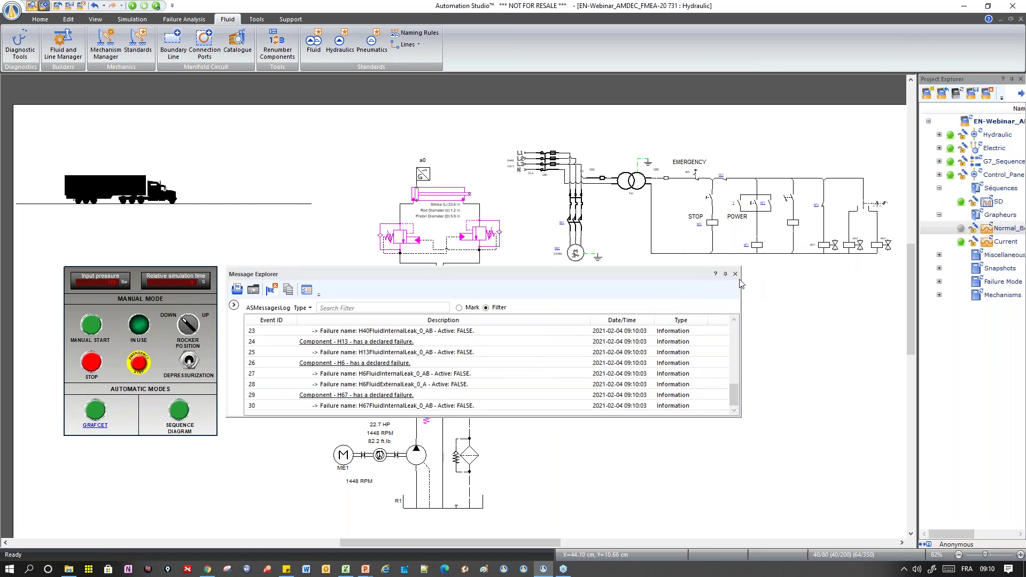
pyautogui.click(736, 274)
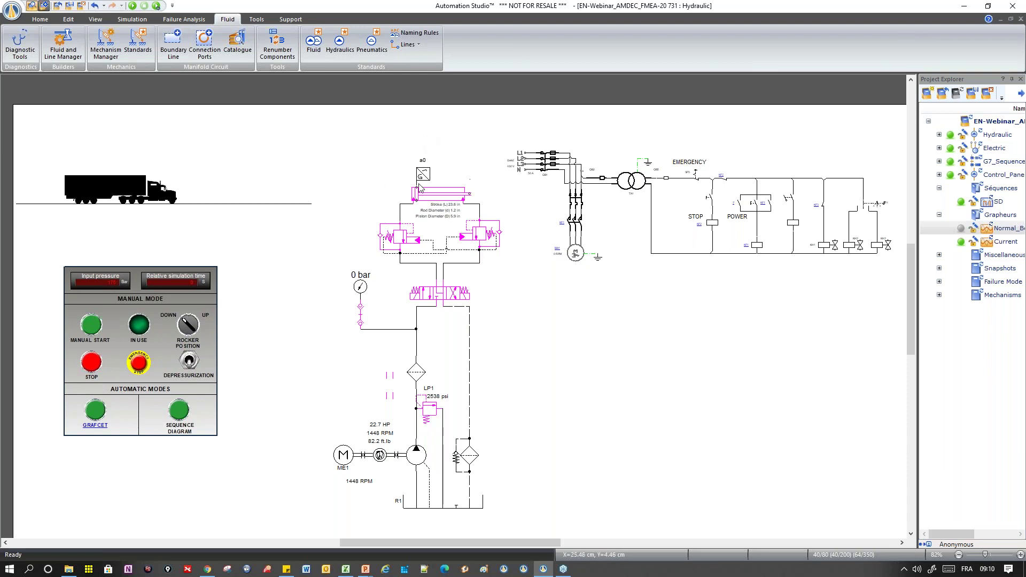
# Follow the link of the embedded electrical circuit to open the Electric diagram
pyautogui.click(755, 211)
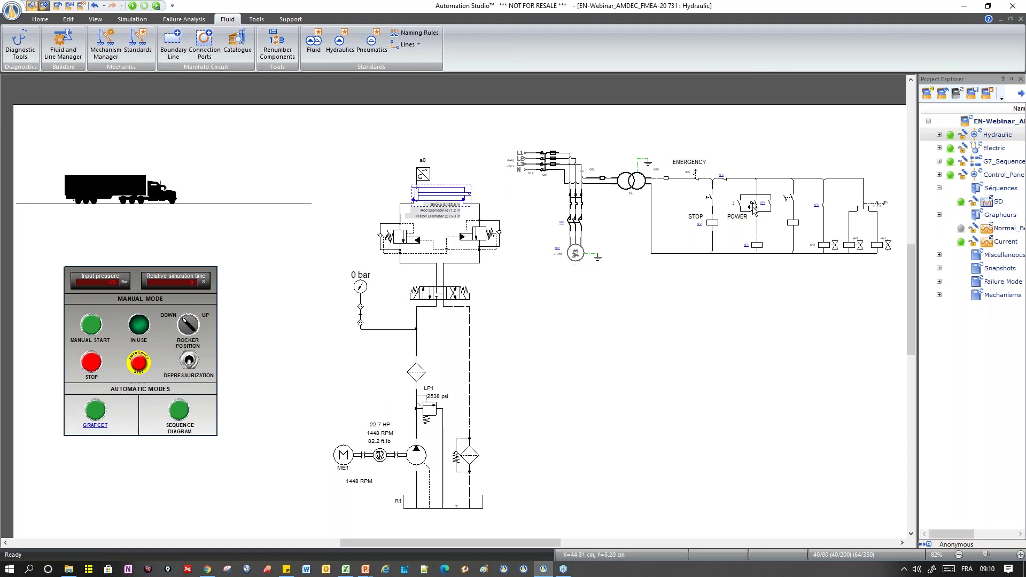
pyautogui.rightClick(753, 208)
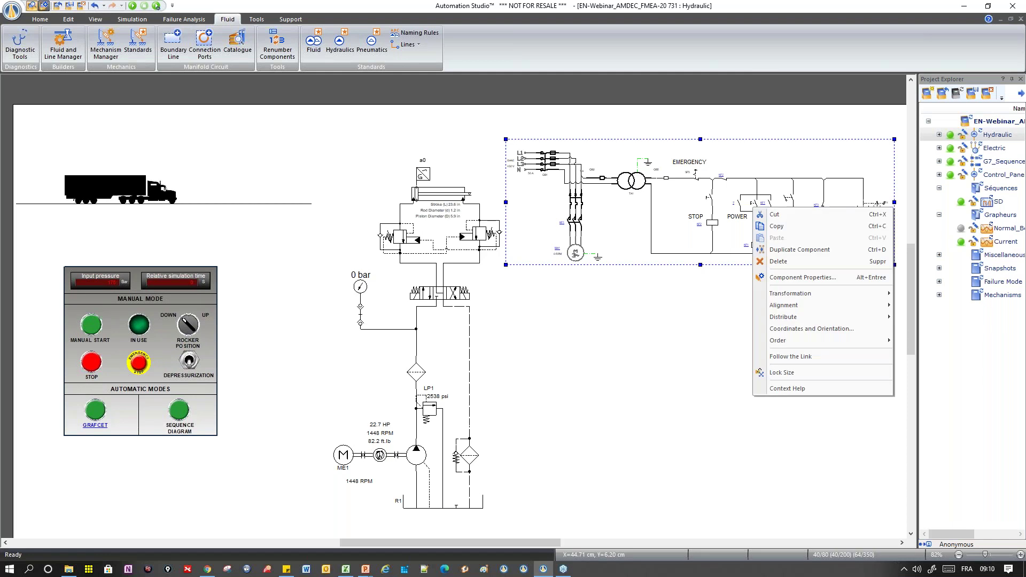
pyautogui.click(780, 357)
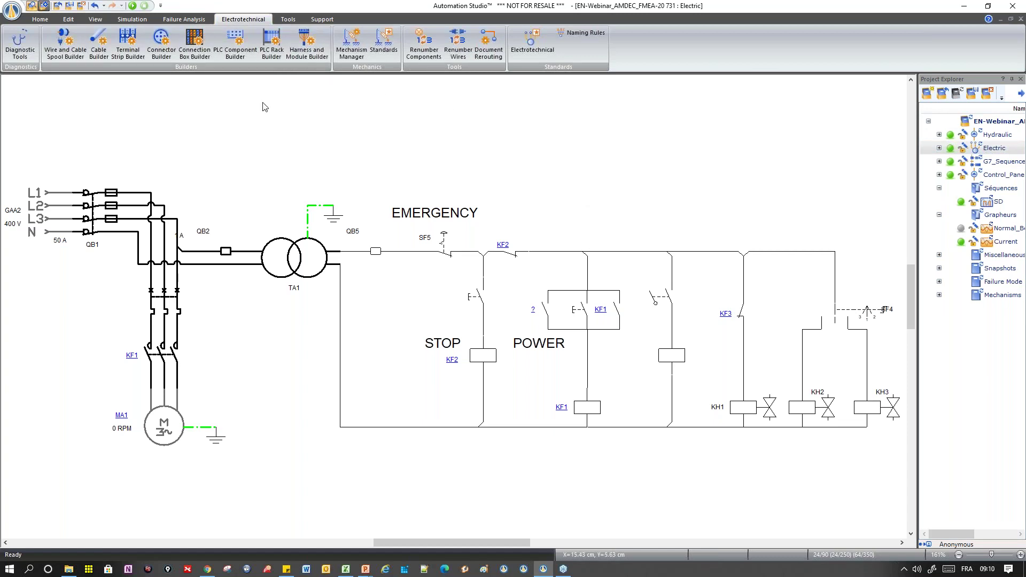
# Run the Declared Failures diagnostic on the Electric diagram and close the resulting message list
pyautogui.click(18, 44)
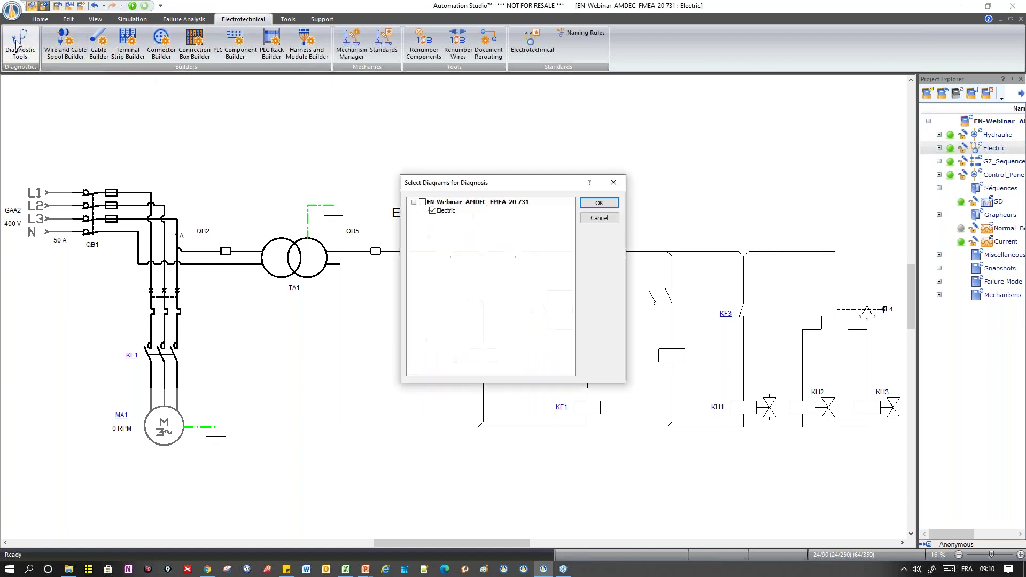
pyautogui.moveTo(532, 182); pyautogui.dragTo(697, 158)
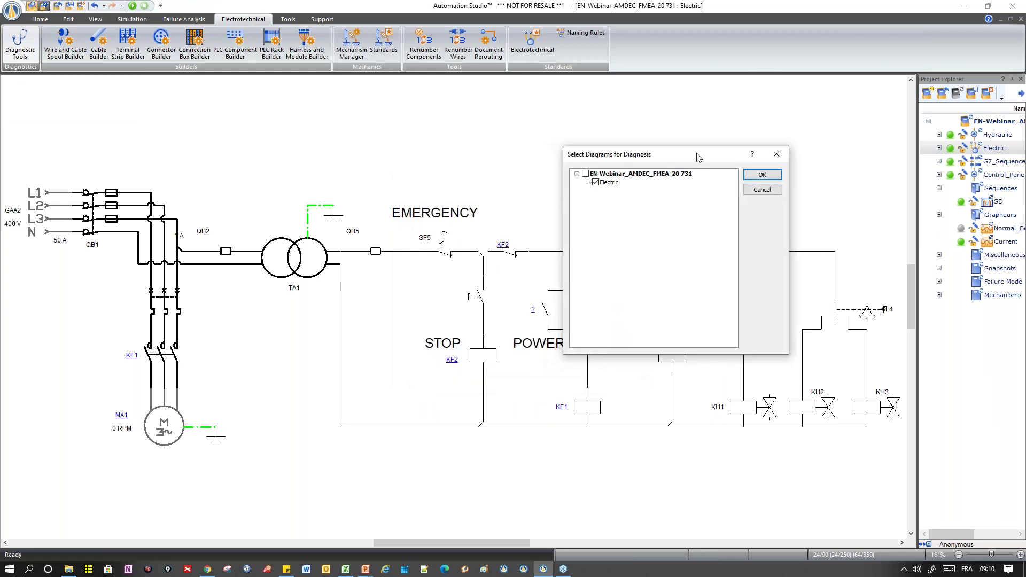
pyautogui.click(772, 178)
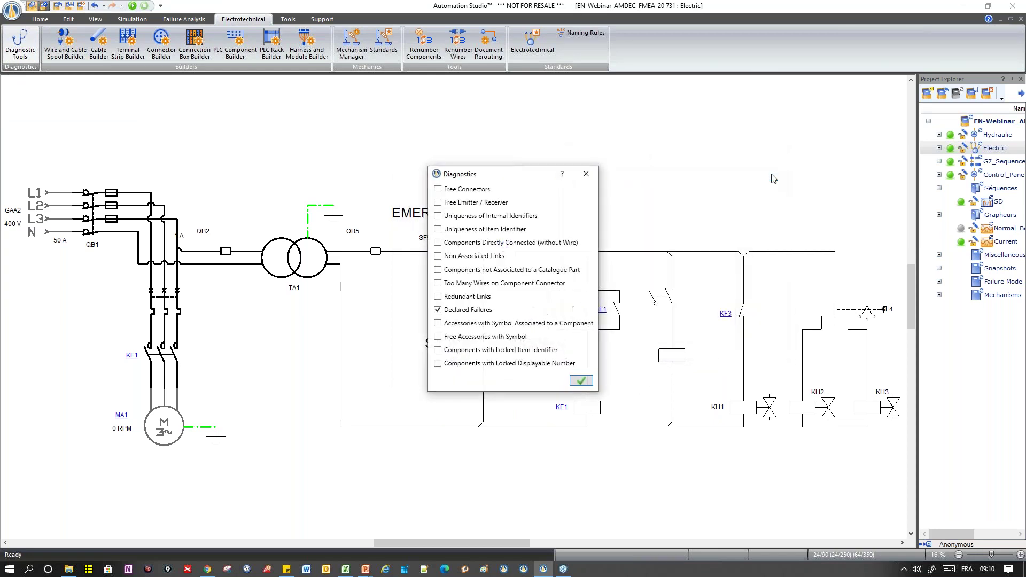
pyautogui.click(587, 384)
pyautogui.moveTo(493, 206); pyautogui.dragTo(484, 348)
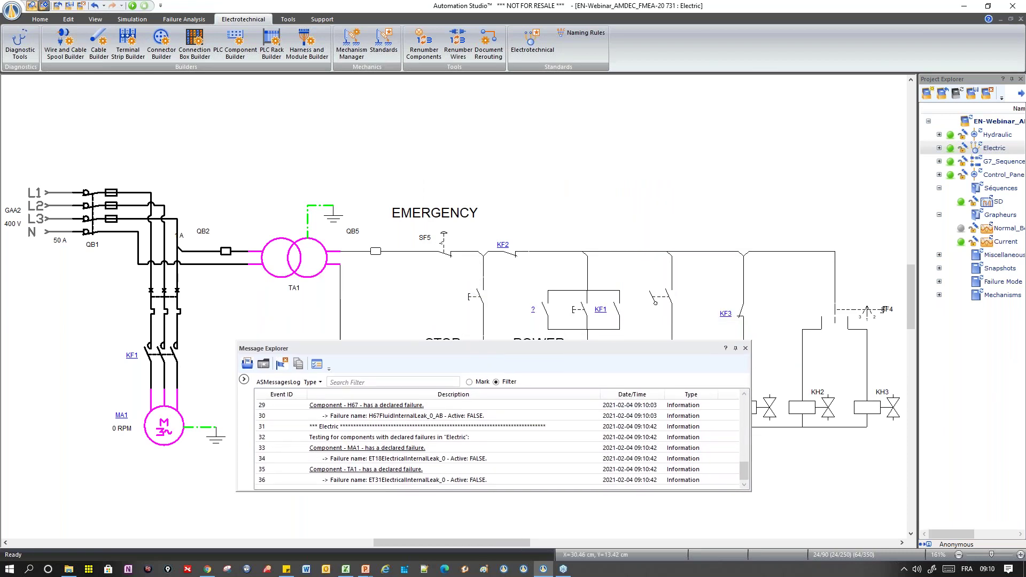
pyautogui.click(746, 348)
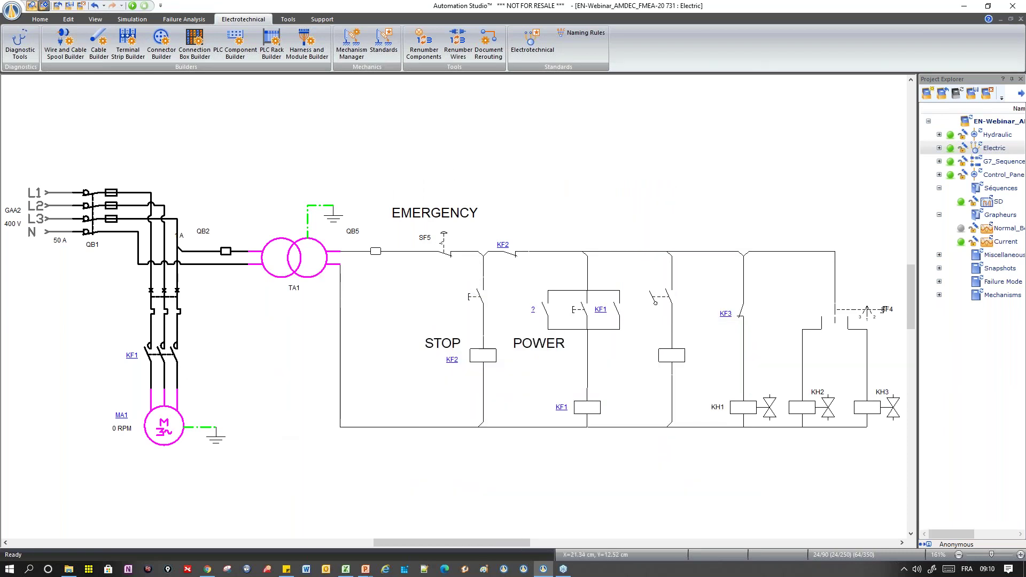
# Examine the Jammed Rotor and Internal Electrical Leak failure modes in motor MA1's troubleshooting properties, then close the properties
pyautogui.doubleClick(171, 413)
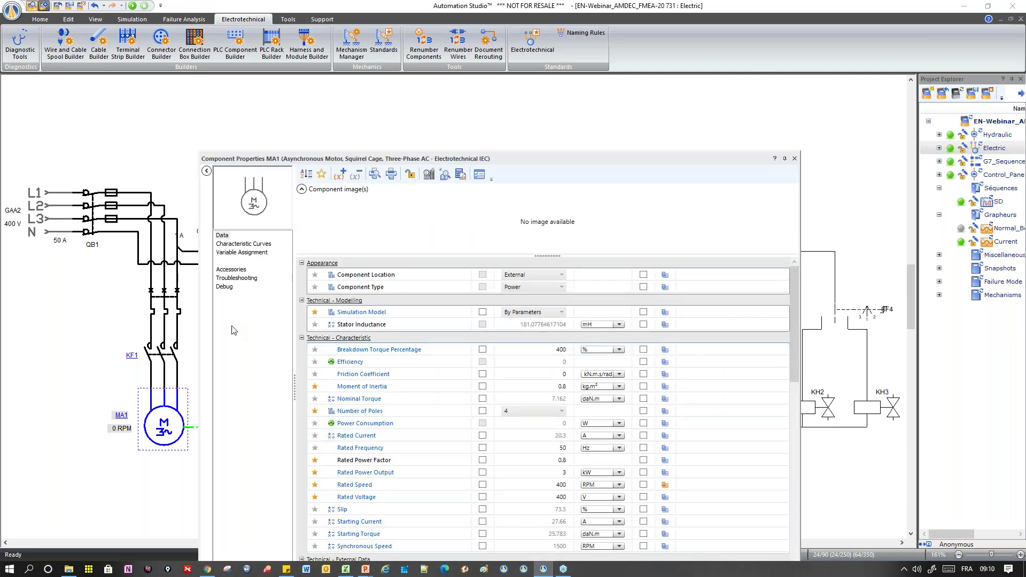
pyautogui.click(237, 278)
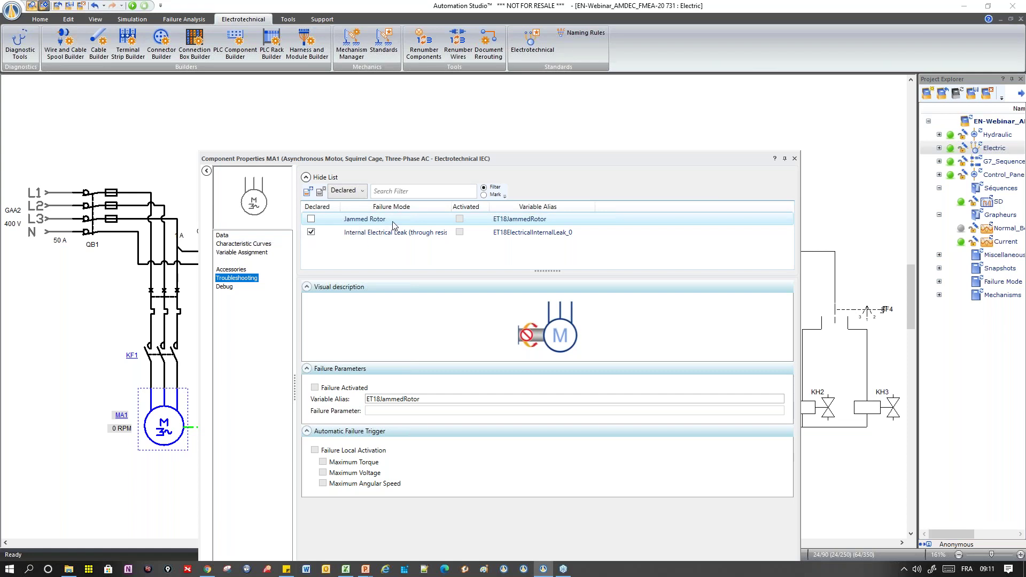
pyautogui.click(366, 234)
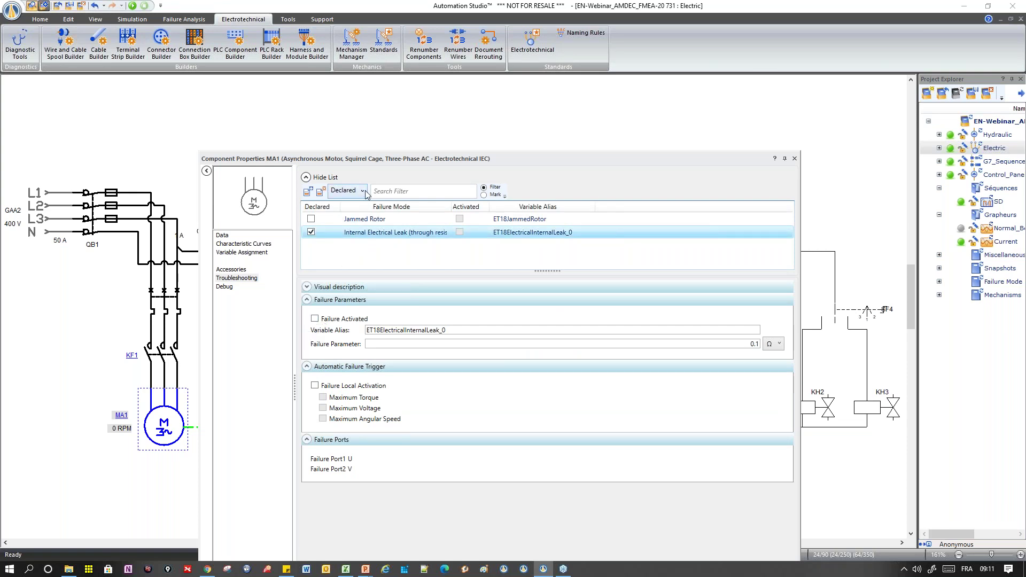
pyautogui.moveTo(378, 160); pyautogui.dragTo(414, 128)
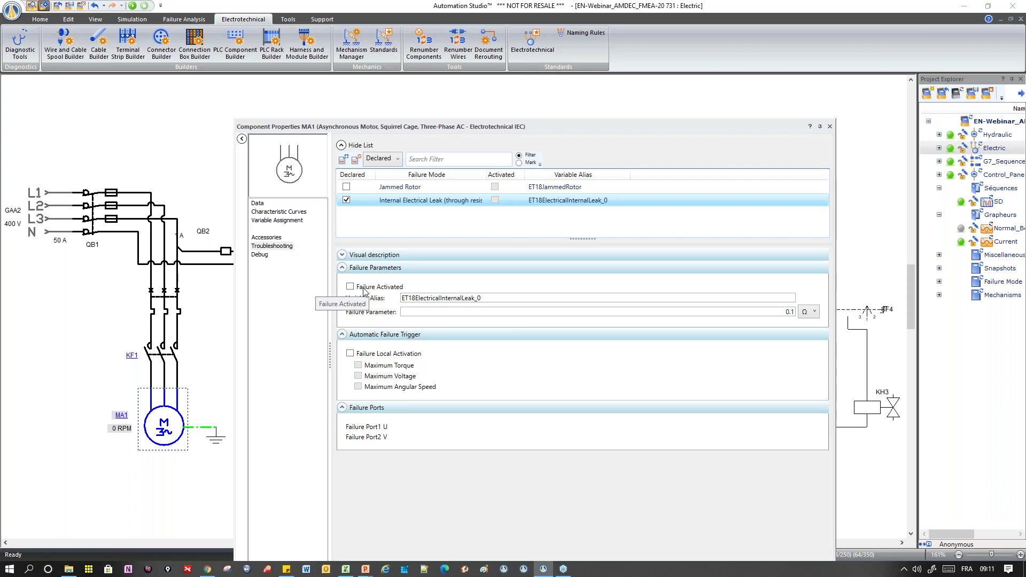
pyautogui.click(831, 127)
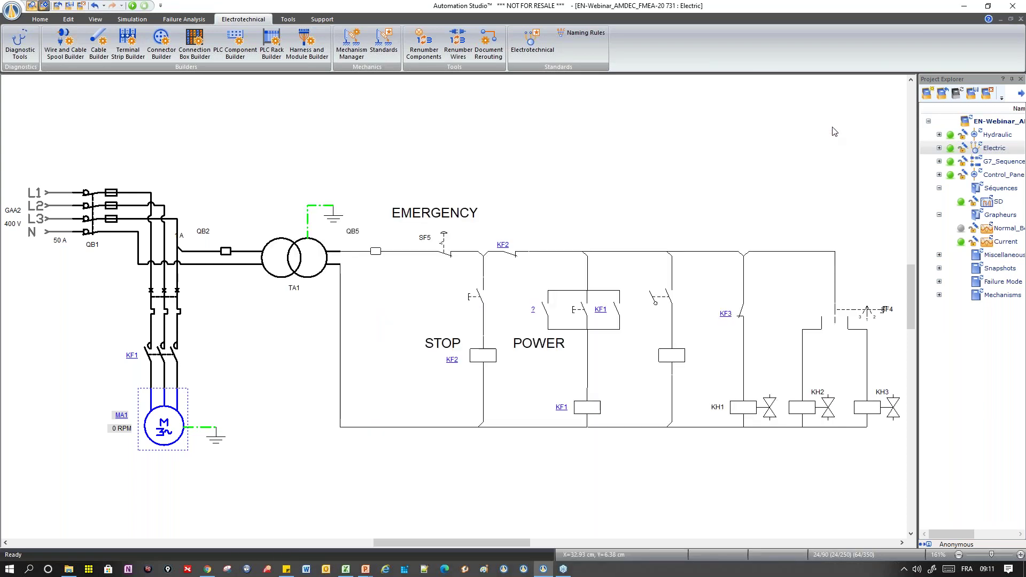
# Return from the Electric diagram to the Hydraulic diagram
pyautogui.rightClick(764, 134)
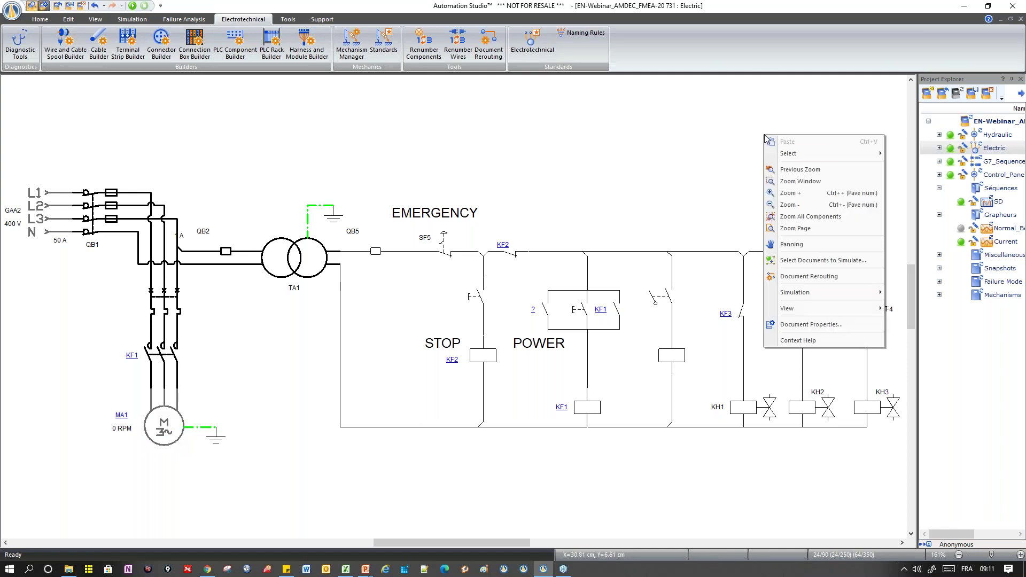
pyautogui.click(696, 101)
pyautogui.hotkey('ctrl', 'Tab')
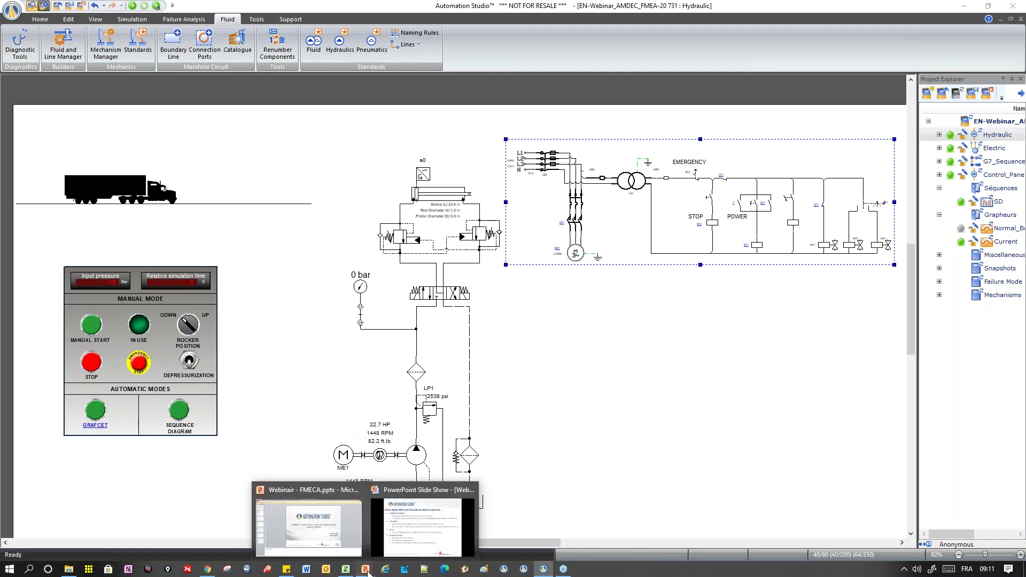
# Switch to the PowerPoint slide show to view the Agenda slide, then return to Automation Studio and deselect the embedded electrical circuit
pyautogui.moveTo(395, 569); pyautogui.dragTo(348, 572)
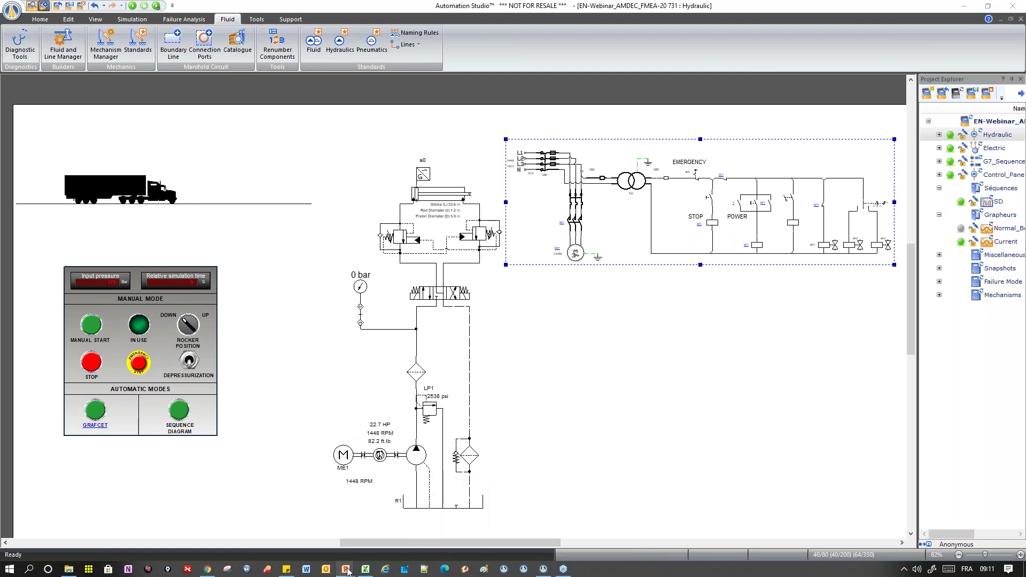
pyautogui.moveTo(347, 572)
pyautogui.click(396, 522)
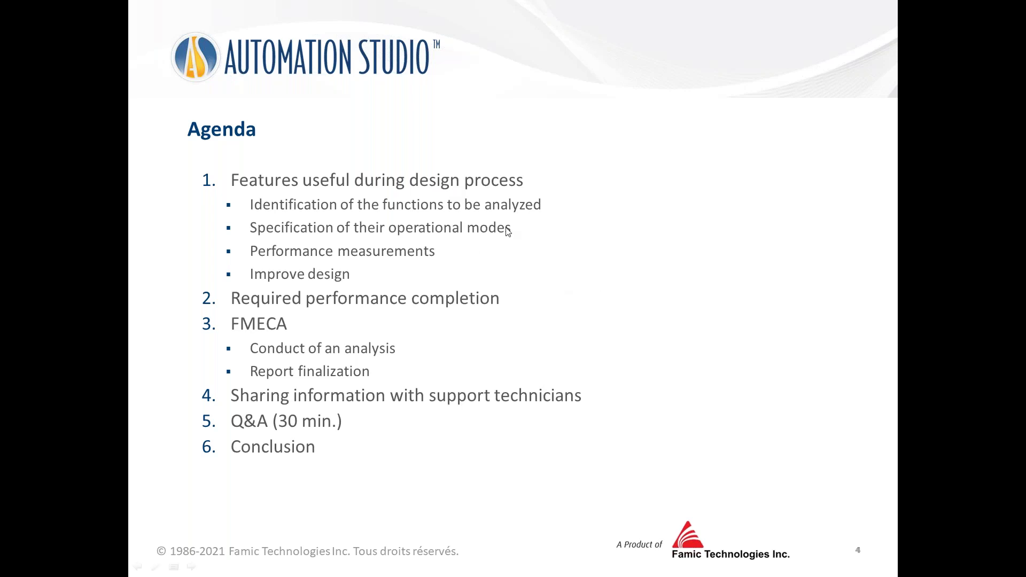
pyautogui.hotkey('alt', 'Tab')
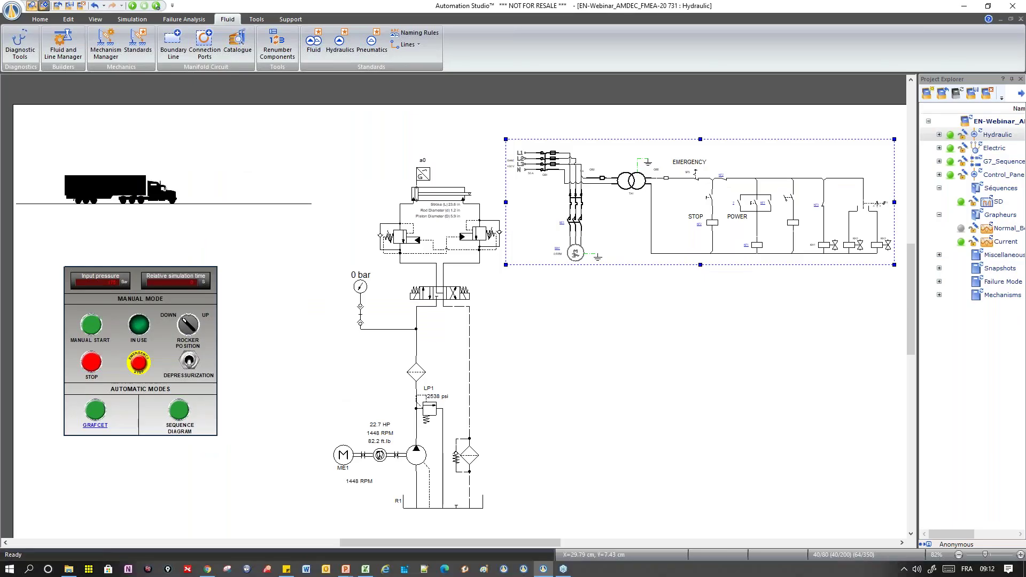
pyautogui.click(360, 140)
# Add a system function in the System Functions Manager and name it Rocker
pyautogui.click(186, 20)
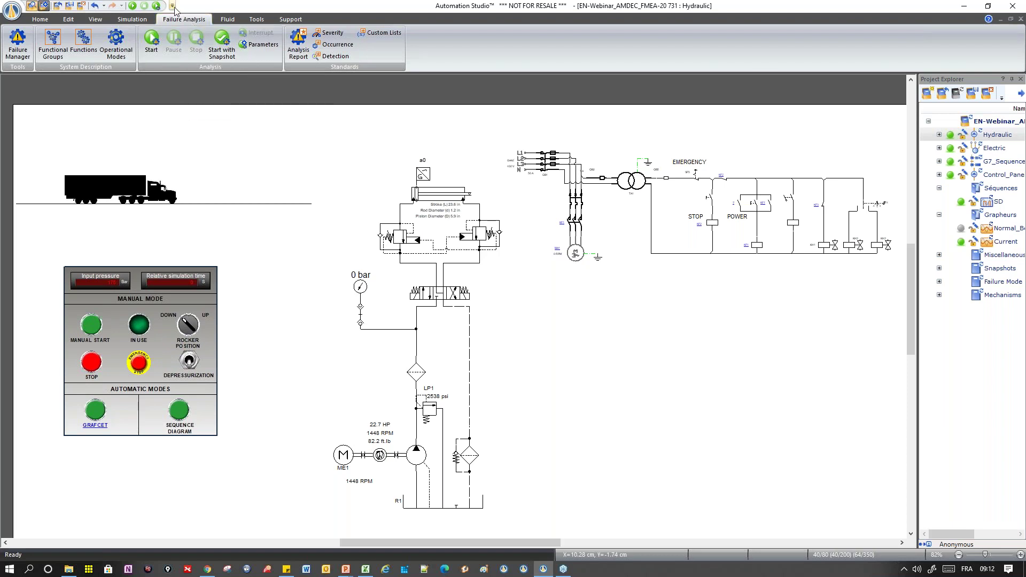
pyautogui.click(93, 46)
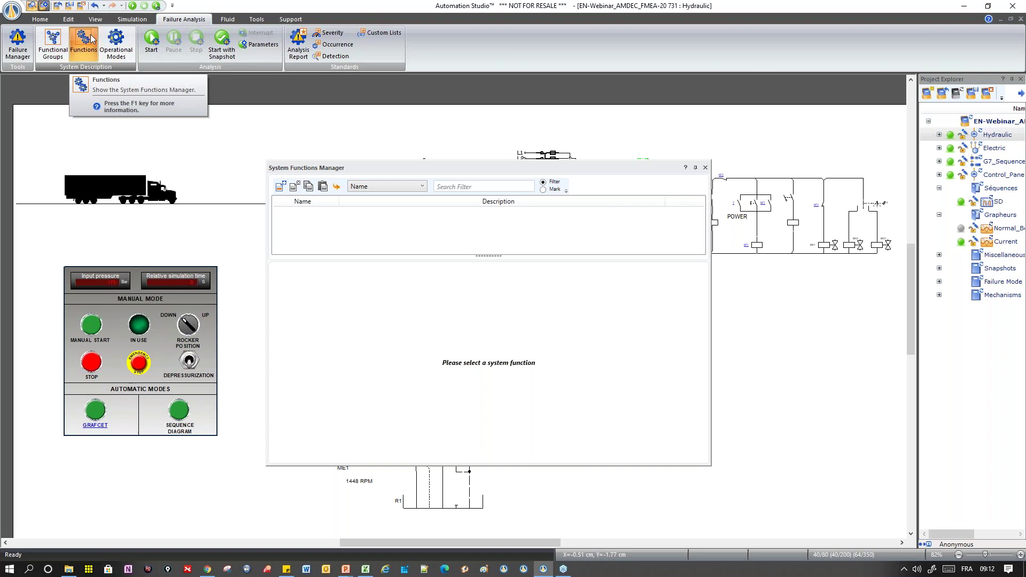
pyautogui.click(281, 187)
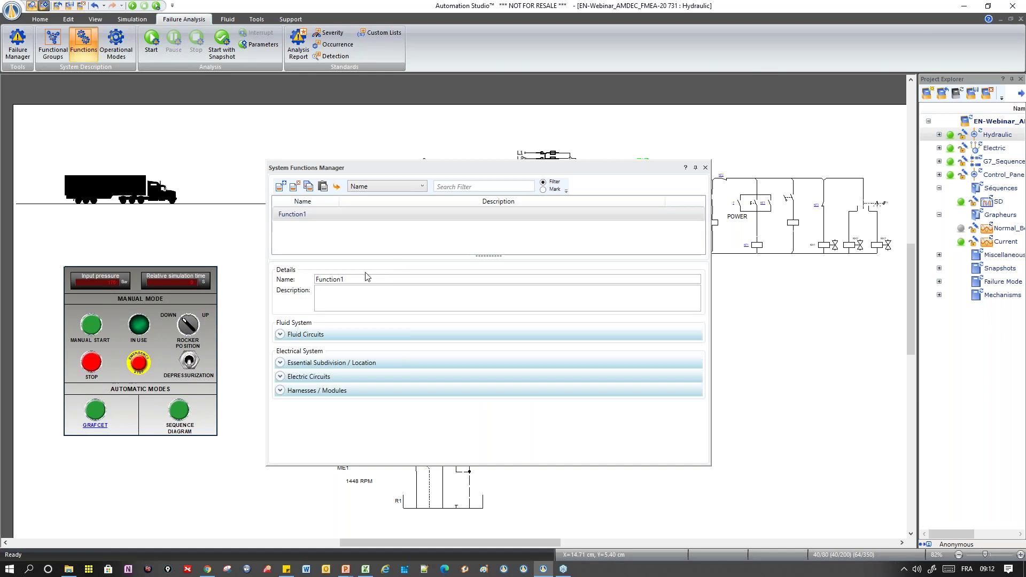
pyautogui.doubleClick(328, 279)
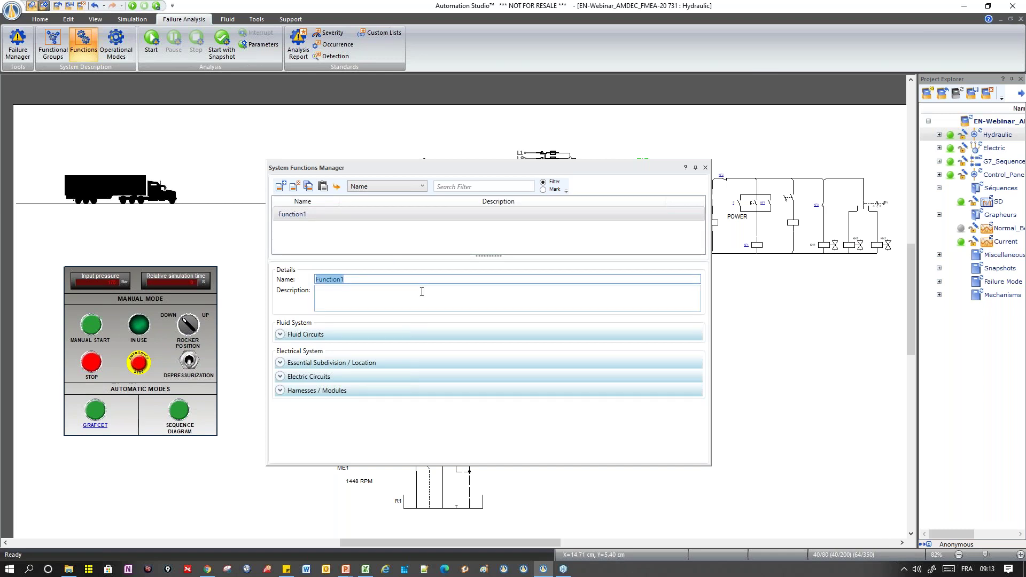
pyautogui.write('Rocker')
pyautogui.click(443, 298)
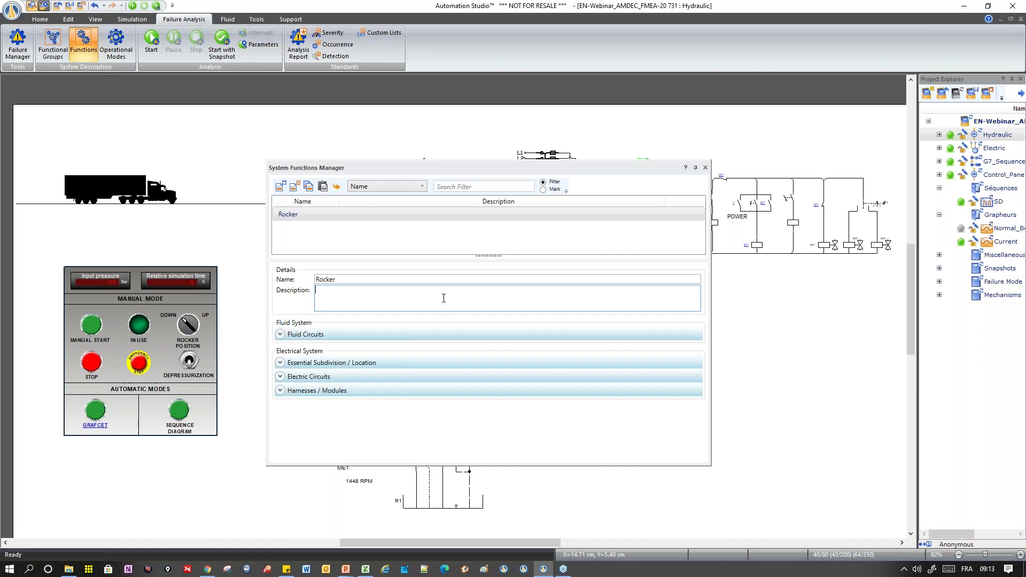
# Assign the fluid circuit functional groups (1, 1) and (1, 2) to the Rocker function
pyautogui.click(280, 335)
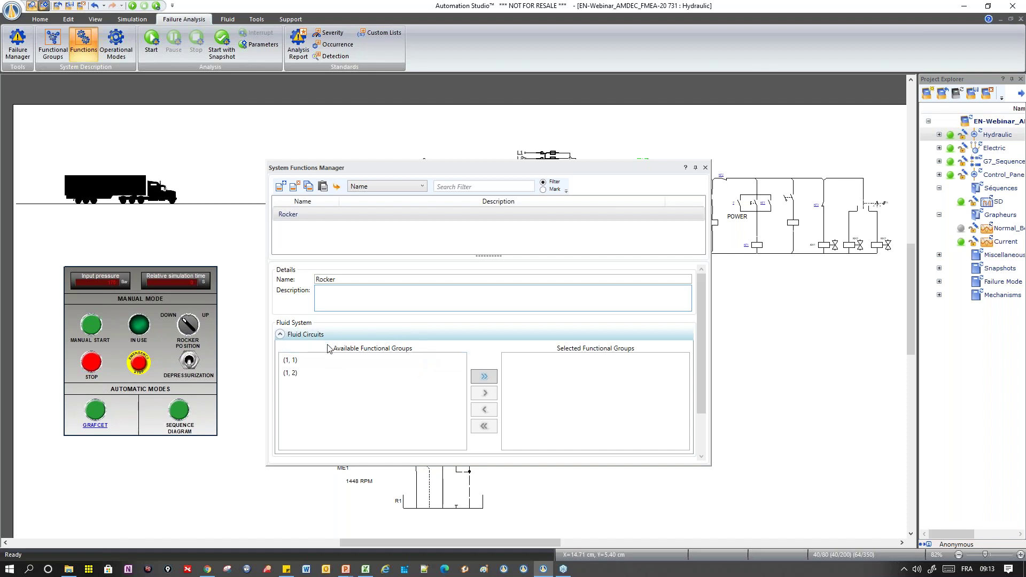
pyautogui.click(484, 377)
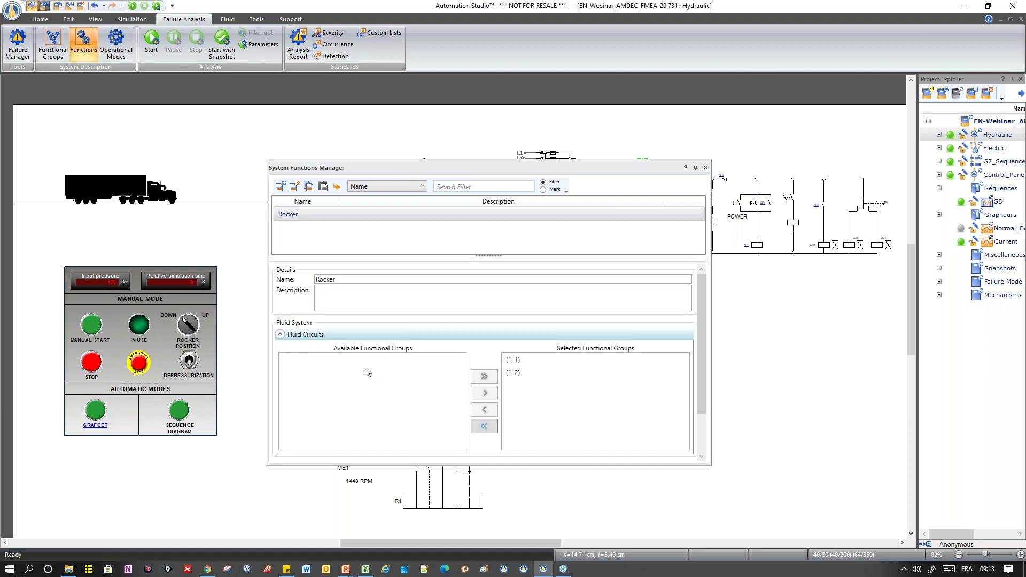
pyautogui.click(279, 334)
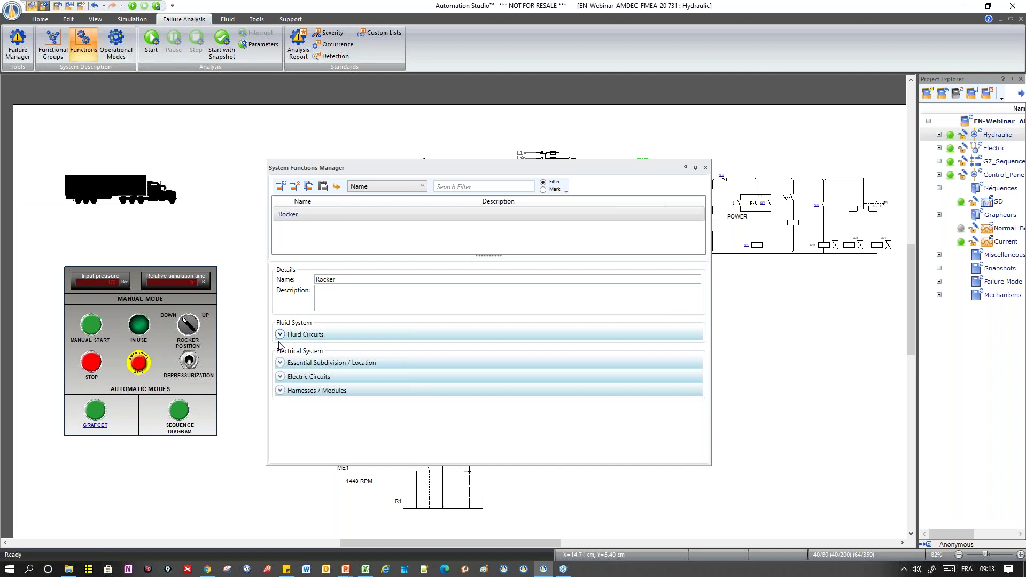
# Assign the electric circuit functional group (1, 1) to the Rocker function and close the System Functions Manager
pyautogui.click(280, 377)
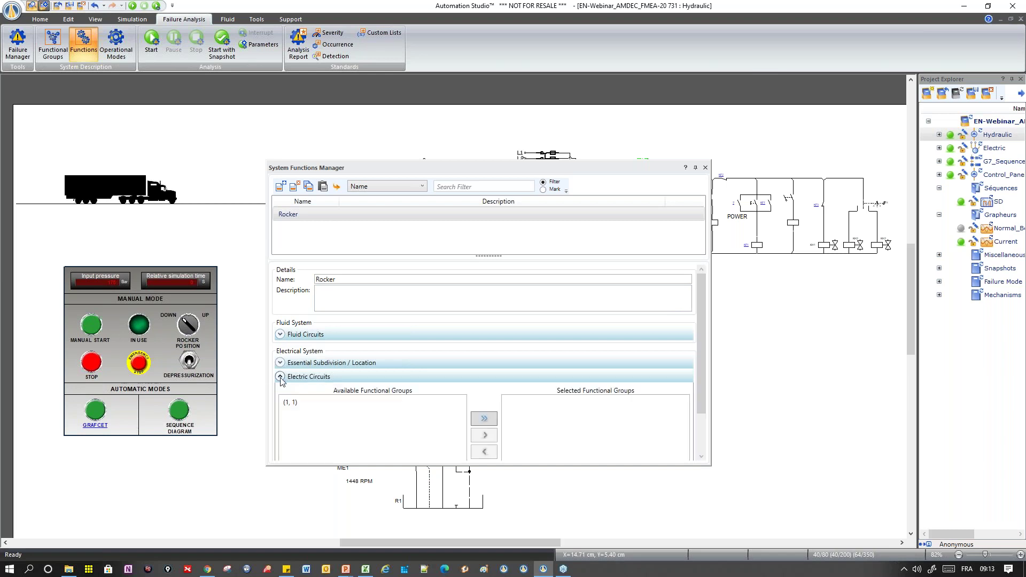
pyautogui.click(295, 404)
pyautogui.click(484, 420)
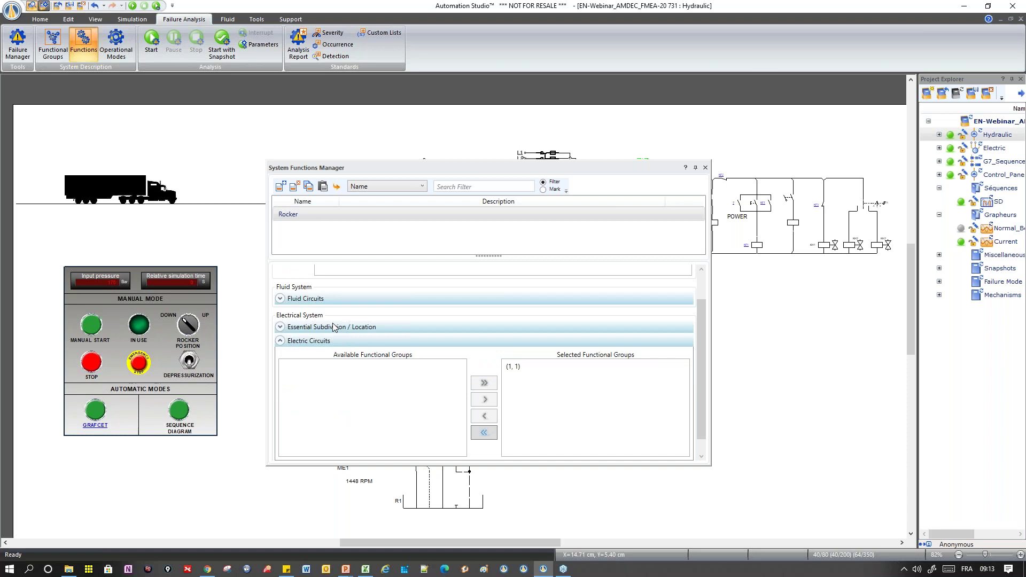
pyautogui.click(306, 238)
pyautogui.moveTo(447, 171); pyautogui.dragTo(416, 362)
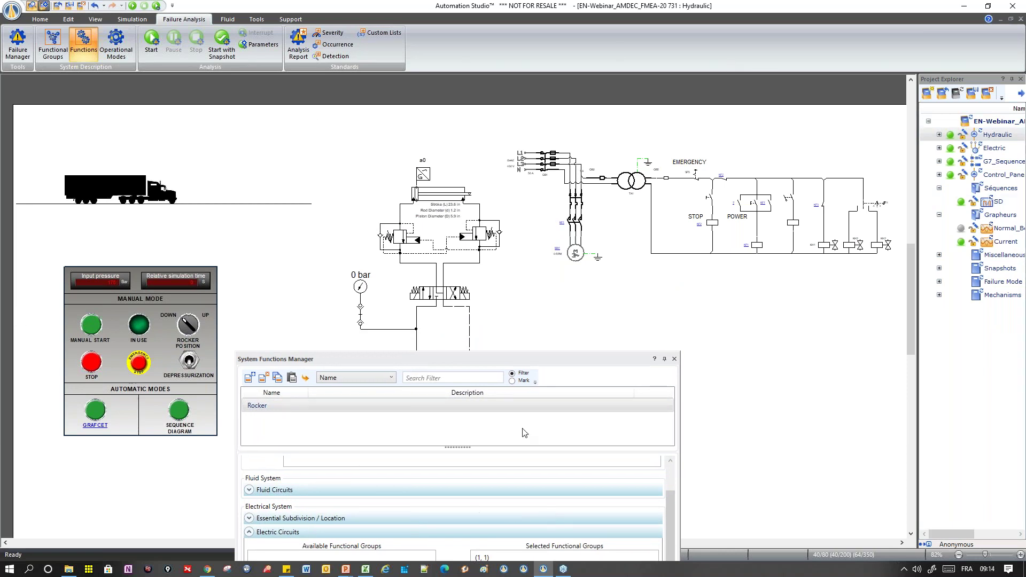
pyautogui.moveTo(489, 355); pyautogui.dragTo(507, 208)
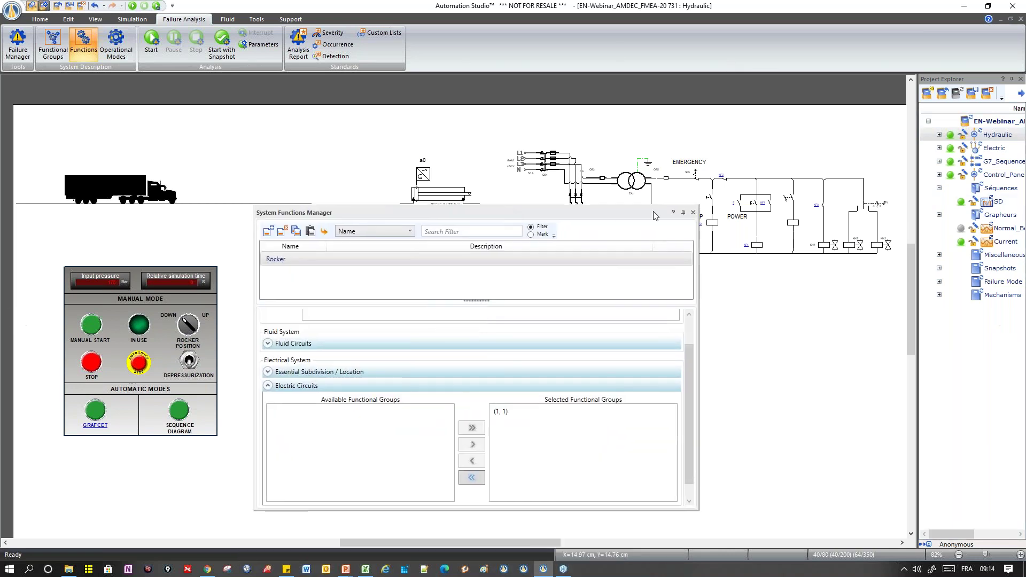
pyautogui.click(693, 214)
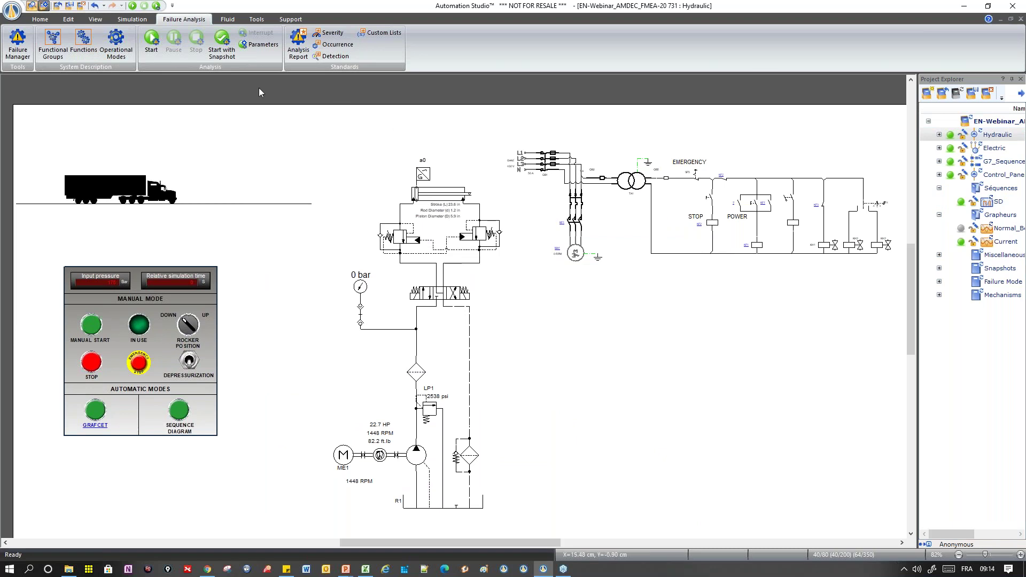
# Open the Operational Mode Manager, select the Rocker function, and narrow and reposition the window to uncover the truck and control panel
pyautogui.click(122, 50)
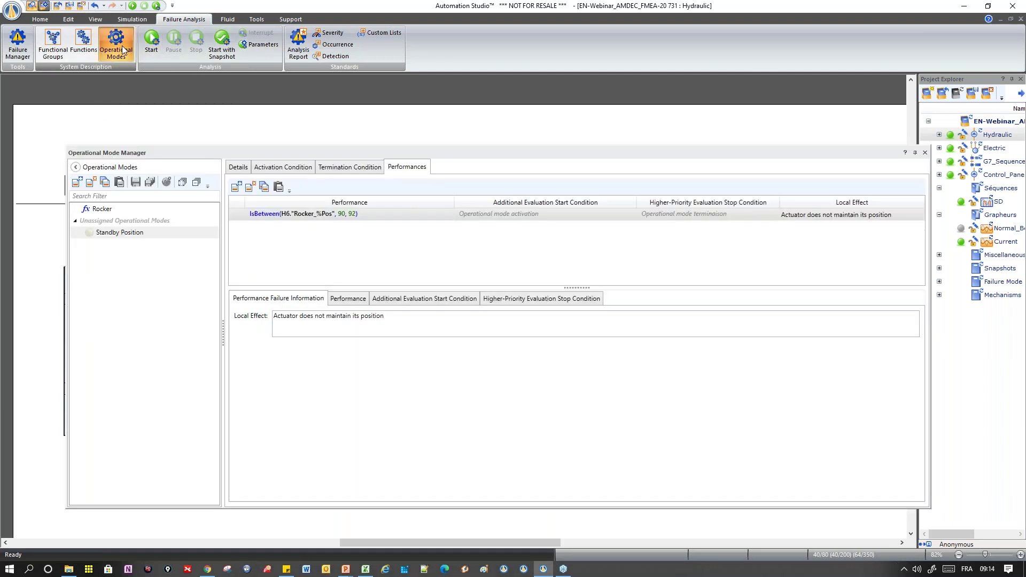
pyautogui.click(107, 212)
pyautogui.moveTo(332, 154); pyautogui.dragTo(362, 152)
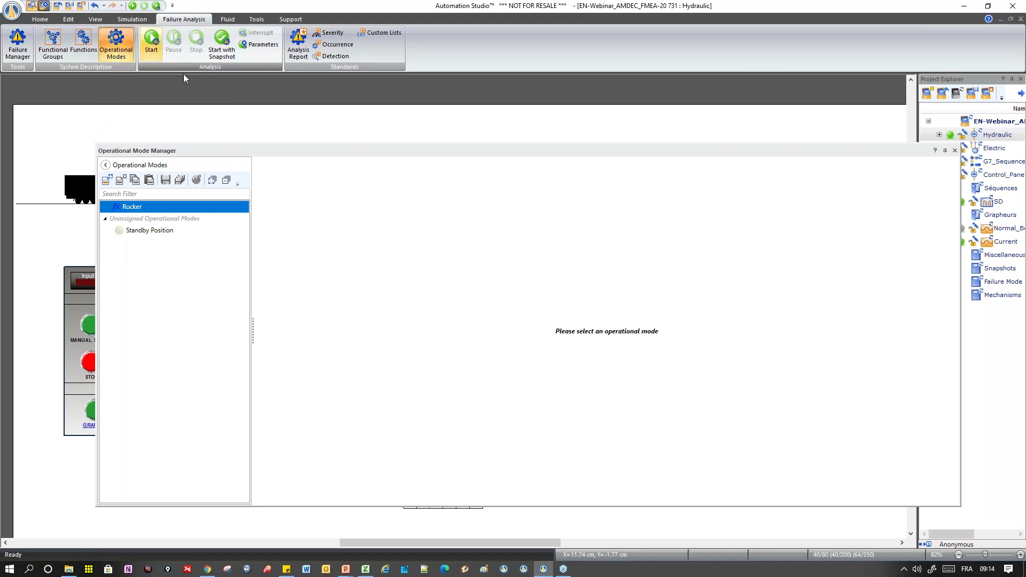
pyautogui.moveTo(184, 148); pyautogui.dragTo(191, 124)
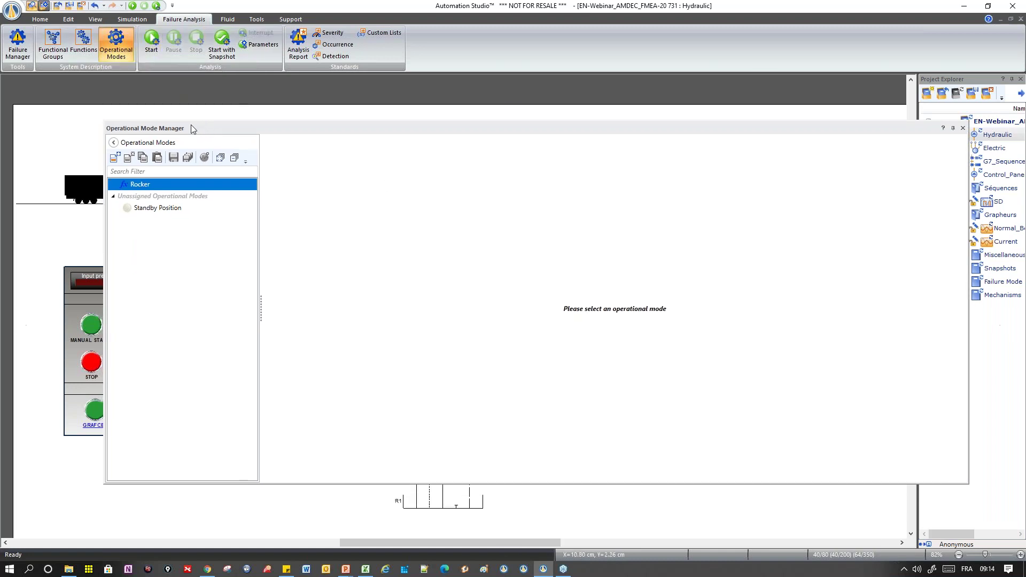
pyautogui.moveTo(967, 278); pyautogui.dragTo(624, 282)
pyautogui.moveTo(441, 132); pyautogui.dragTo(570, 131)
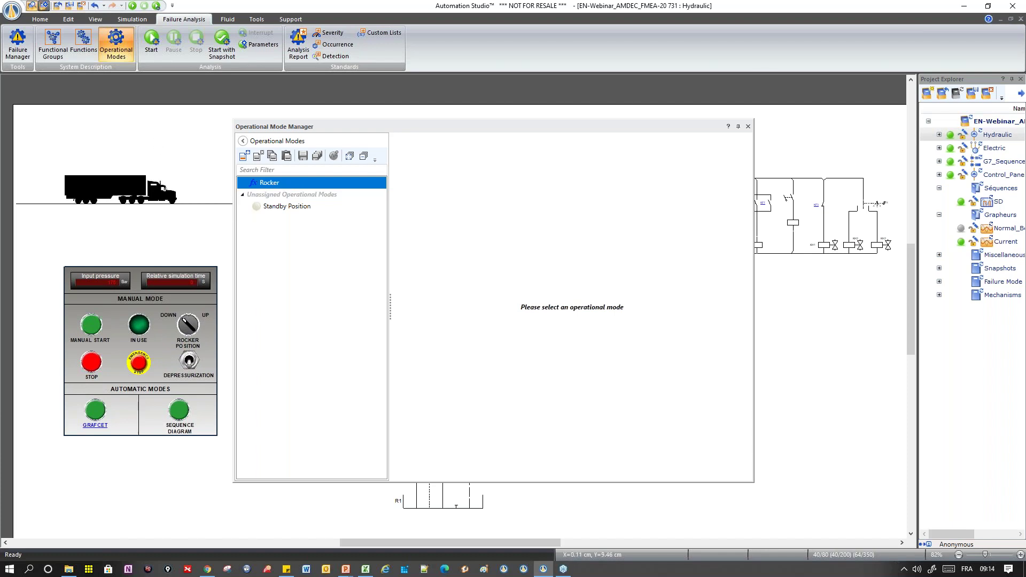
pyautogui.moveTo(321, 127); pyautogui.dragTo(320, 127)
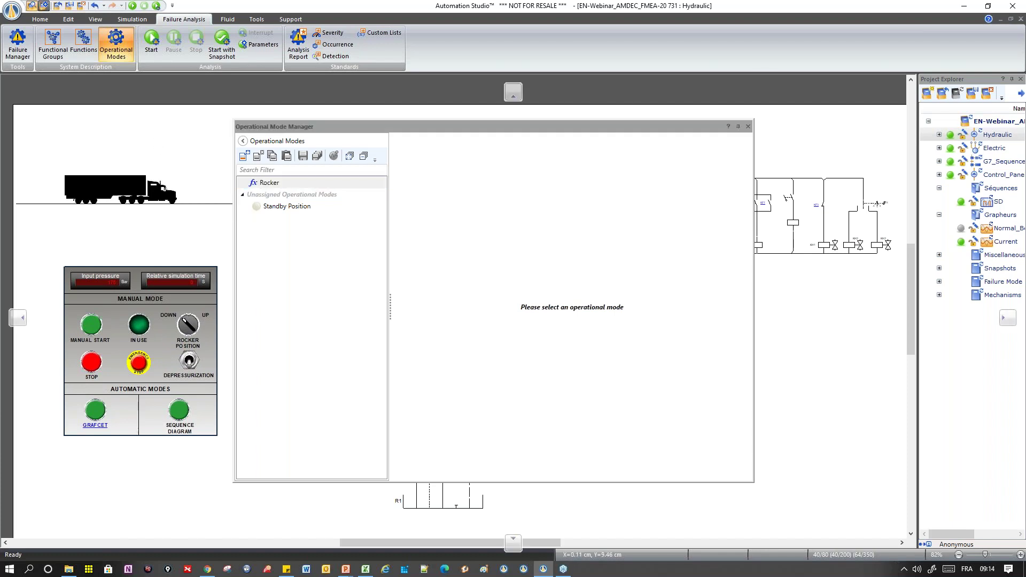
pyautogui.moveTo(102, 187); pyautogui.dragTo(101, 187)
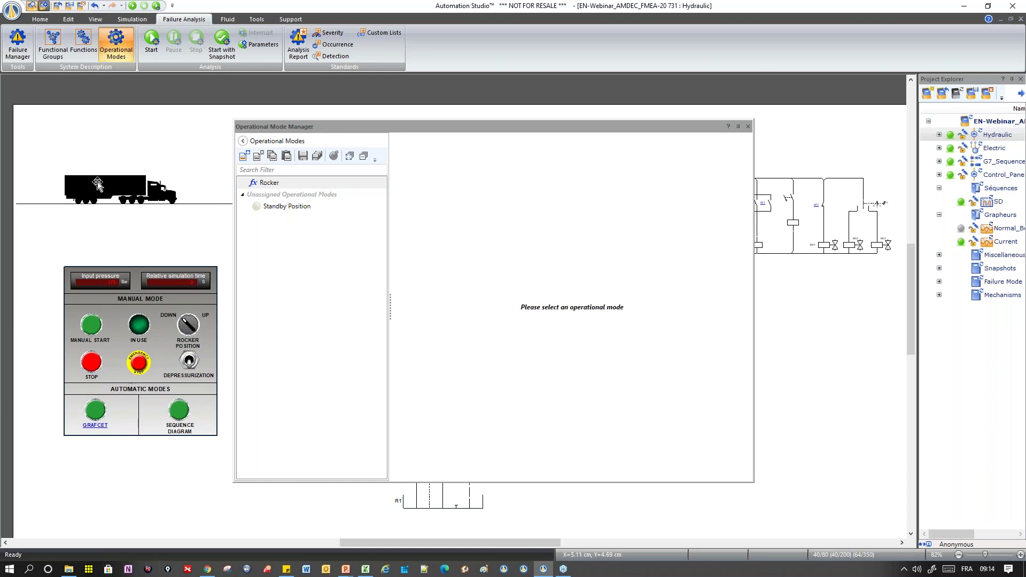
# Add a new operational mode in the Operational Mode Manager and open its name for editing in the mode's details
pyautogui.click(244, 156)
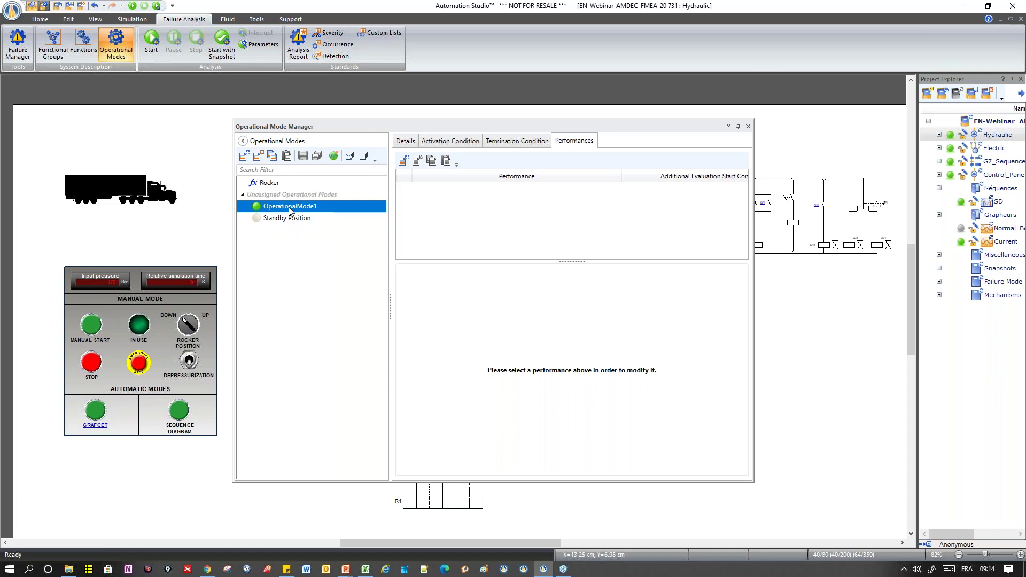
pyautogui.click(405, 141)
pyautogui.moveTo(586, 159); pyautogui.dragTo(533, 154)
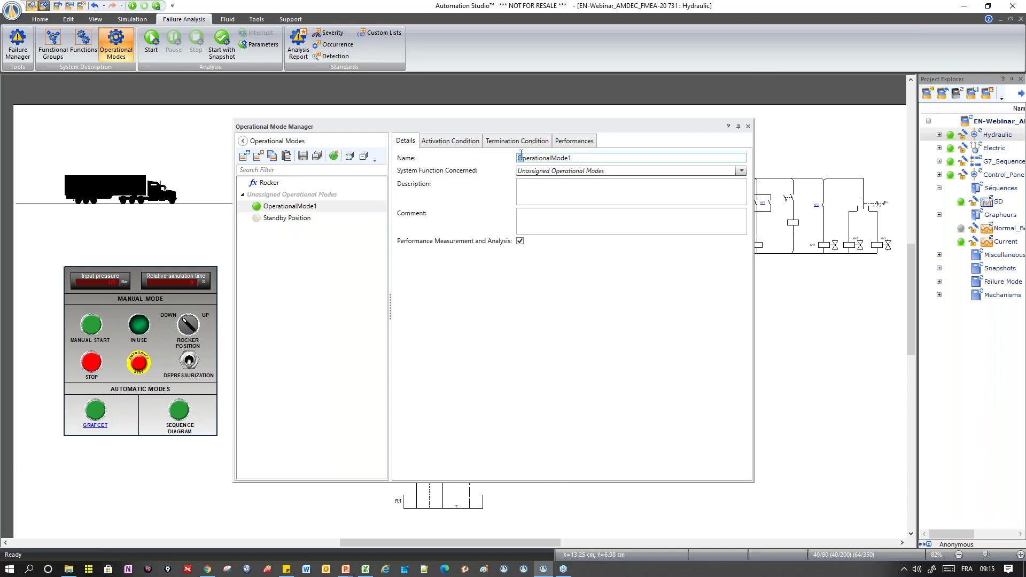
pyautogui.doubleClick(534, 156)
# Open the Normal_Behavior plot and examine the stroke, flow and pressure curves over the rocker's full cycle
pyautogui.click(1001, 246)
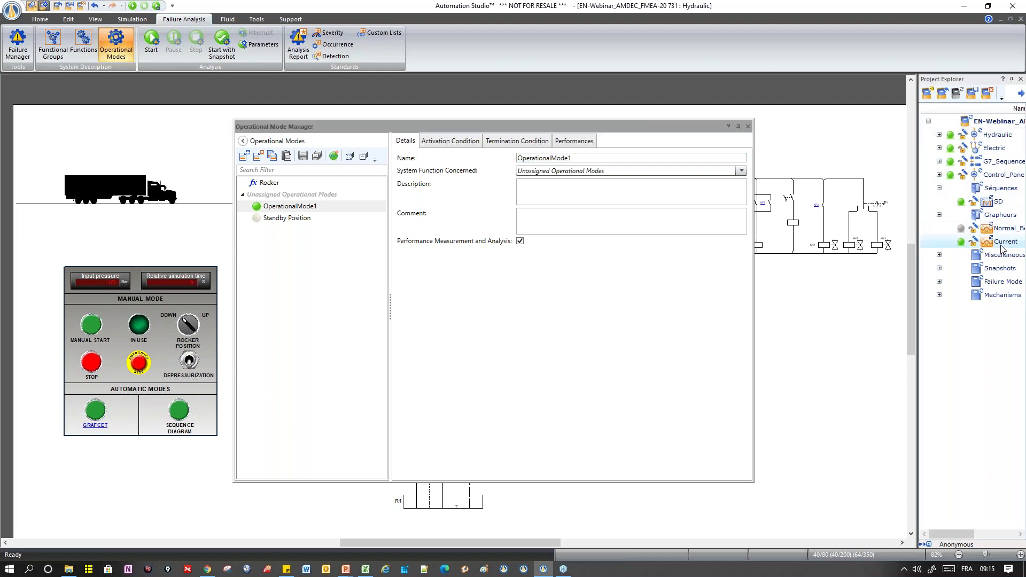
pyautogui.doubleClick(1004, 228)
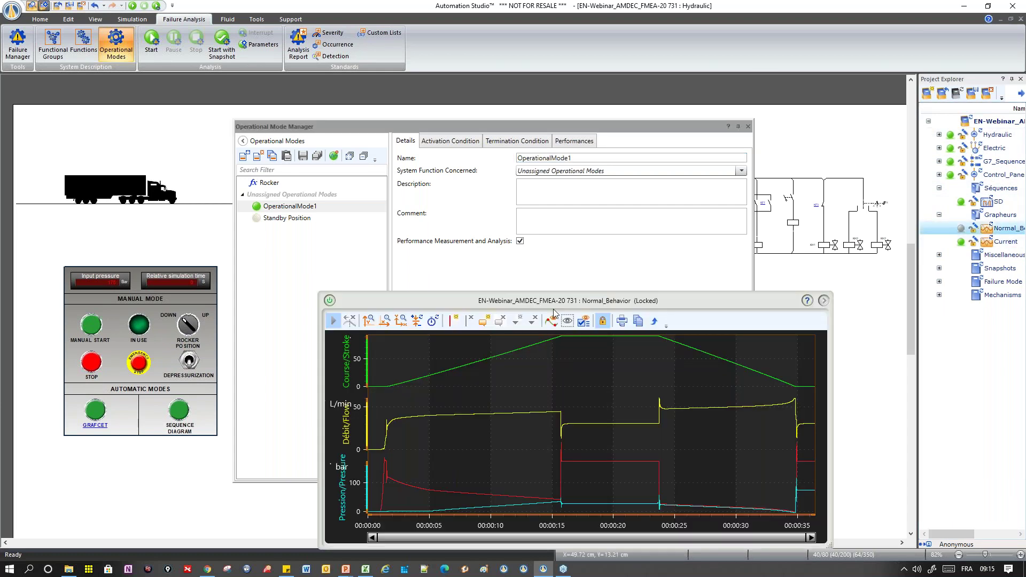
pyautogui.doubleClick(553, 306)
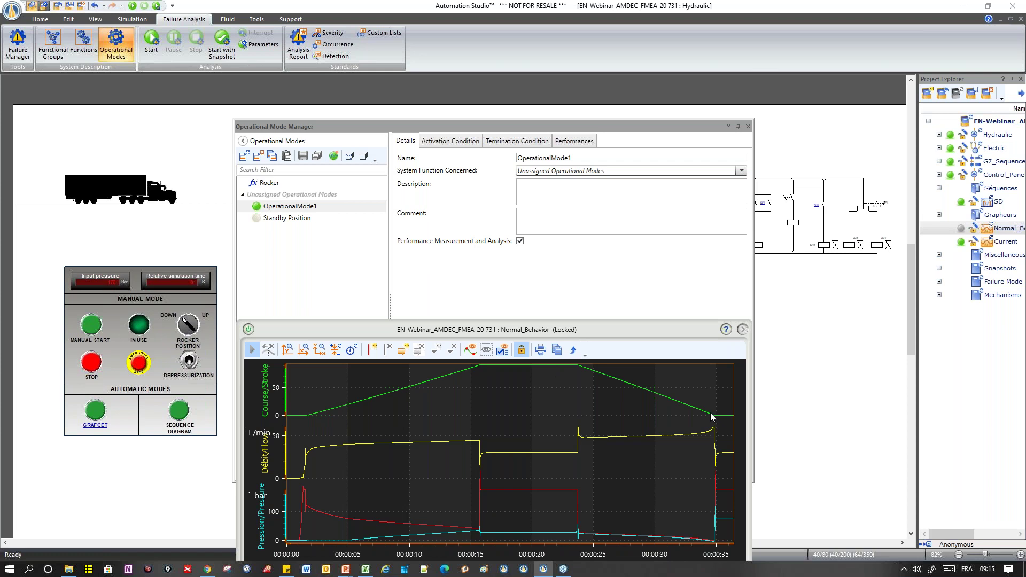
# Name the new operational mode Duty Cycle and assign it to the Rocker system function
pyautogui.click(566, 190)
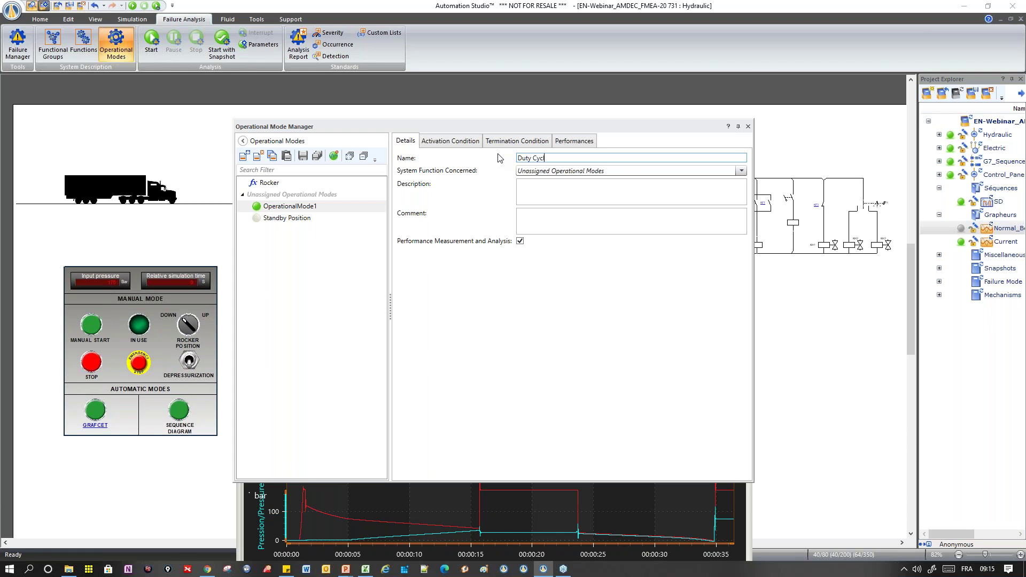
pyautogui.click(527, 187)
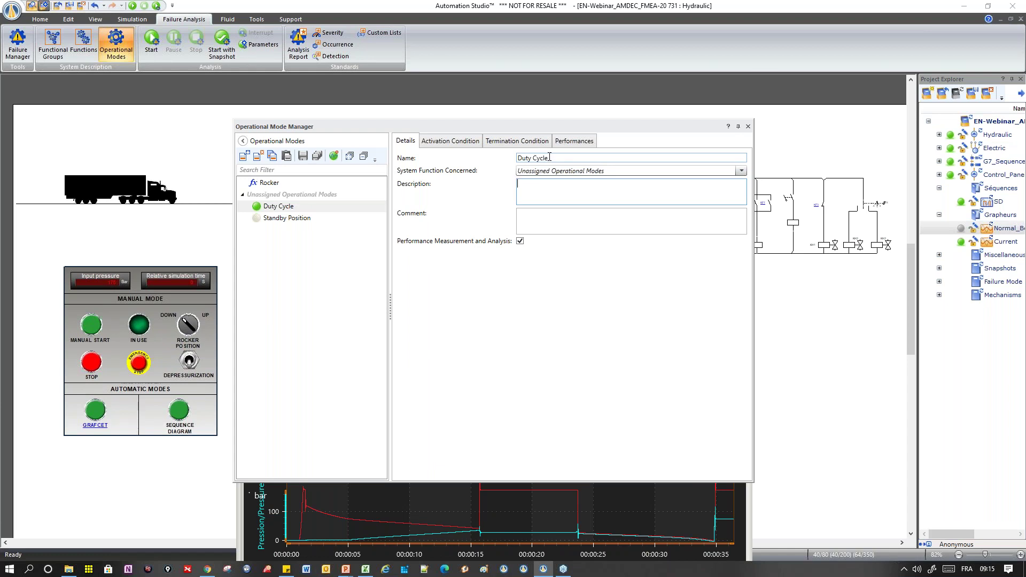
pyautogui.click(741, 172)
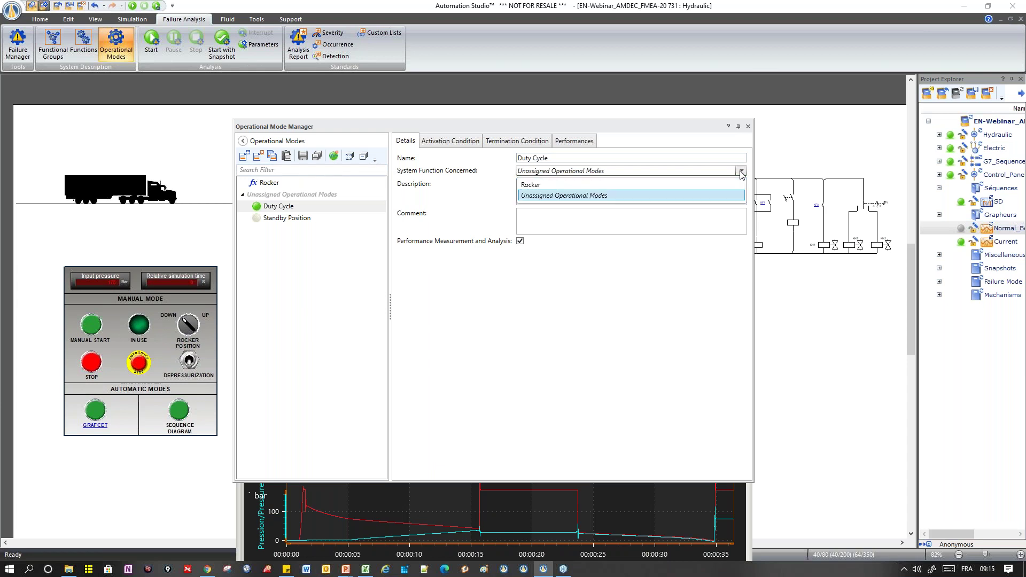
pyautogui.click(530, 188)
pyautogui.click(541, 196)
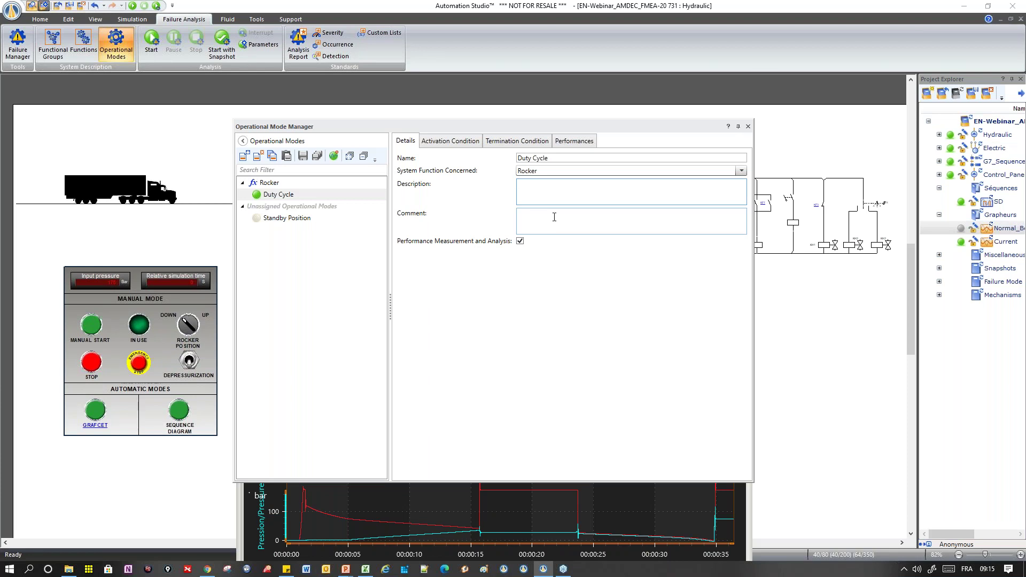
# Turn Performance Measurement and Analysis off for the Duty Cycle mode and turn it back on
pyautogui.moveTo(496, 122); pyautogui.dragTo(487, 144)
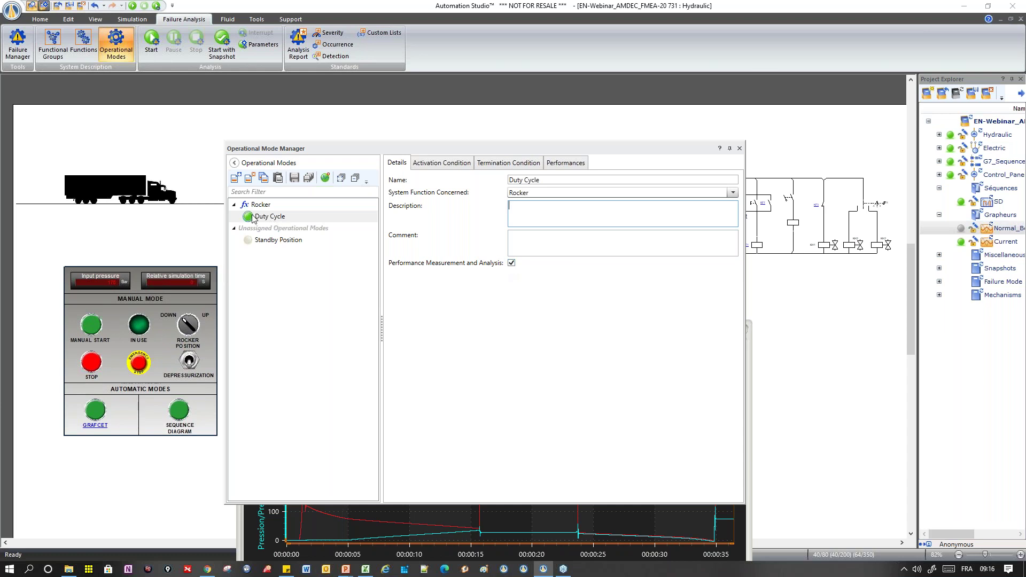
pyautogui.click(511, 263)
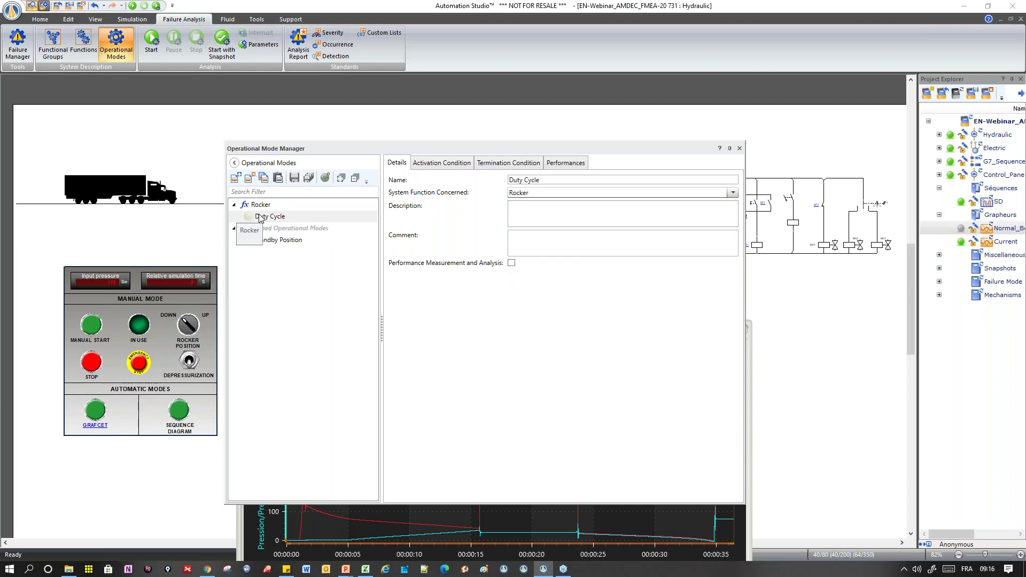
pyautogui.click(512, 263)
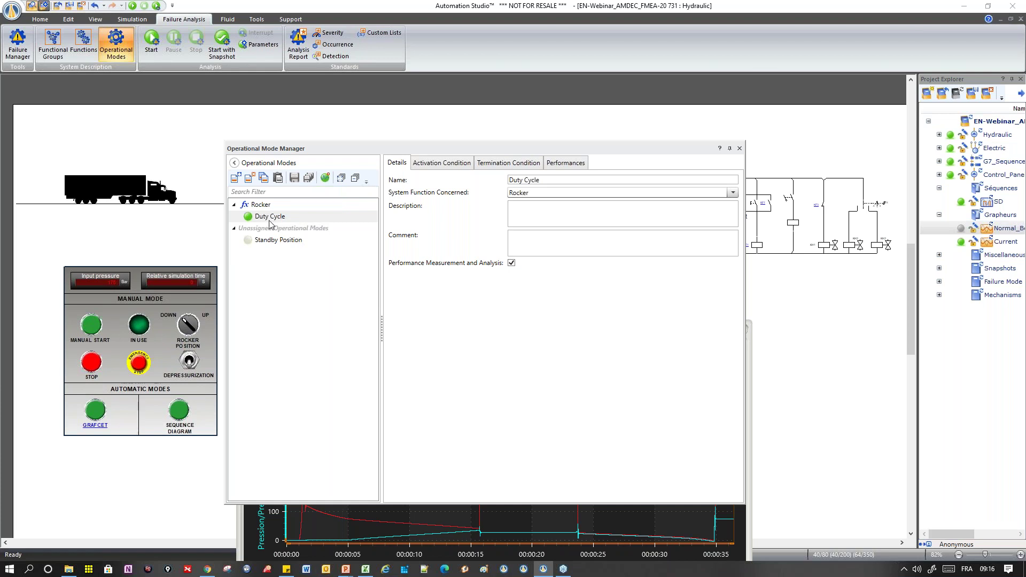
# Arrange the windows to uncover the Normal_Behavior plot and place a cursor where the stroke starts rising, at about 1.61 s
pyautogui.moveTo(394, 151); pyautogui.dragTo(47, 172)
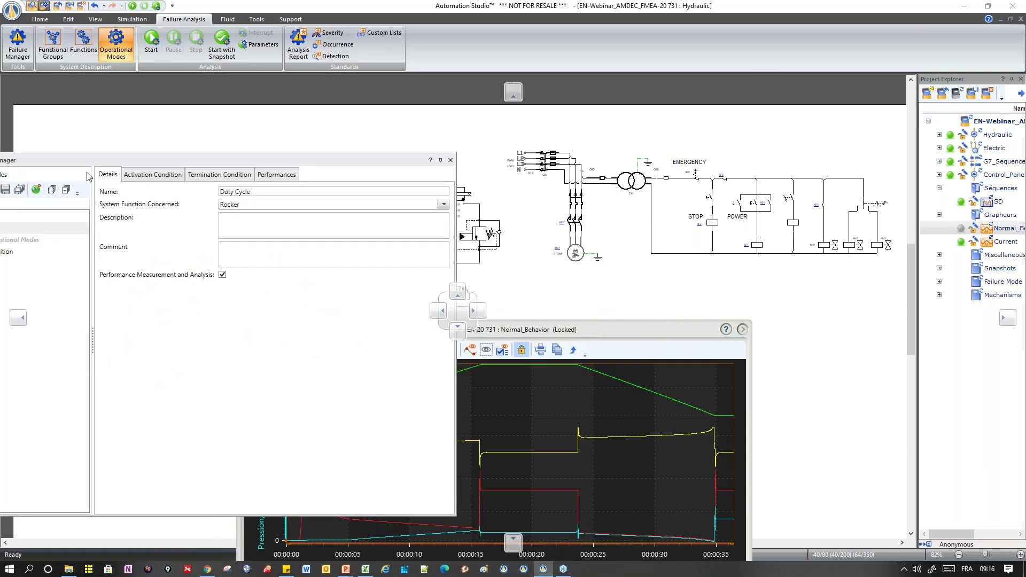
pyautogui.moveTo(521, 331); pyautogui.dragTo(648, 209)
pyautogui.moveTo(345, 170); pyautogui.dragTo(372, 146)
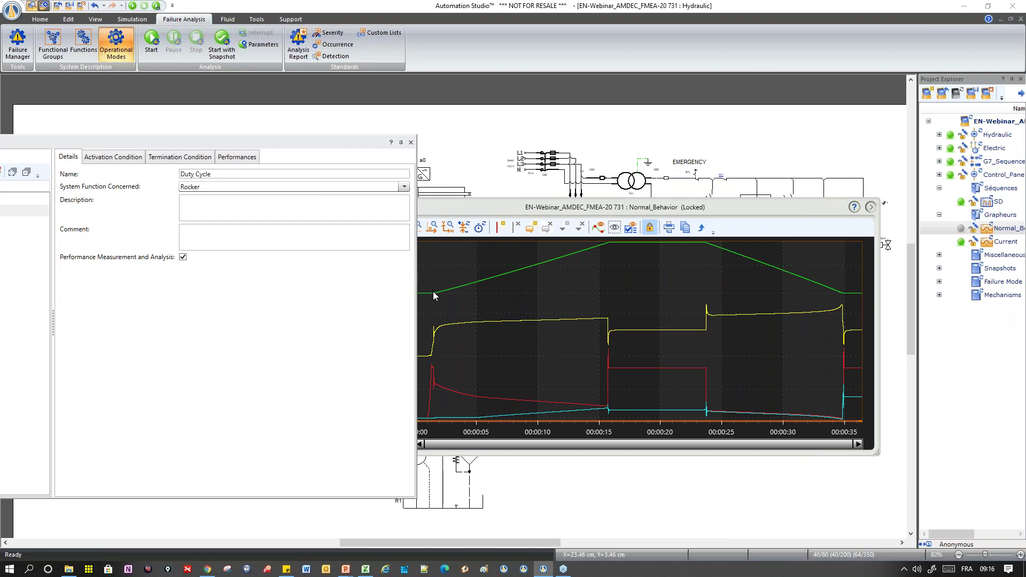
pyautogui.click(500, 241)
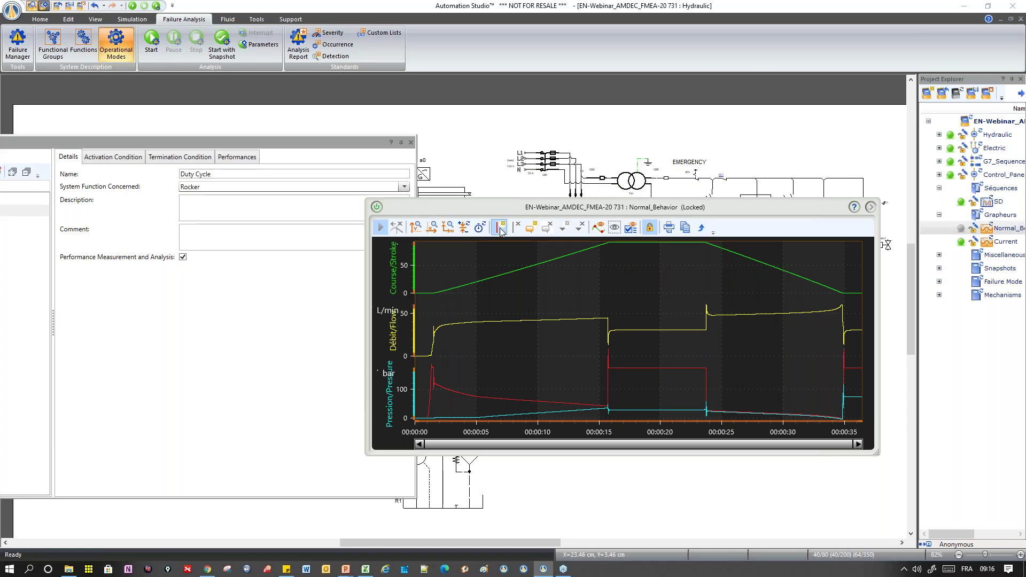
pyautogui.moveTo(539, 269); pyautogui.dragTo(434, 278)
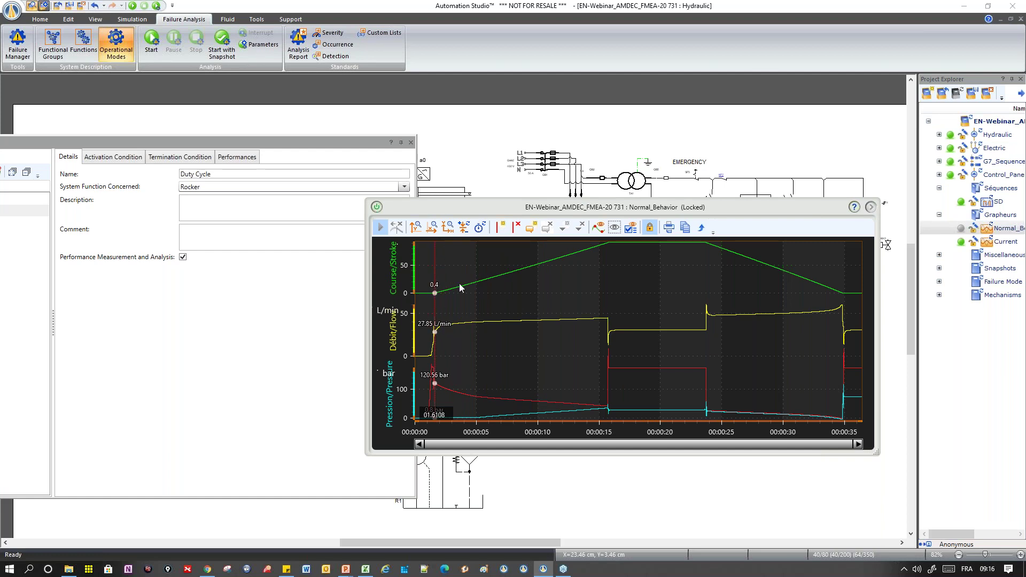
# Add a second cursor to the Normal_Behavior plot where the stroke returns to its minimum, at about 34.74 s
pyautogui.click(501, 227)
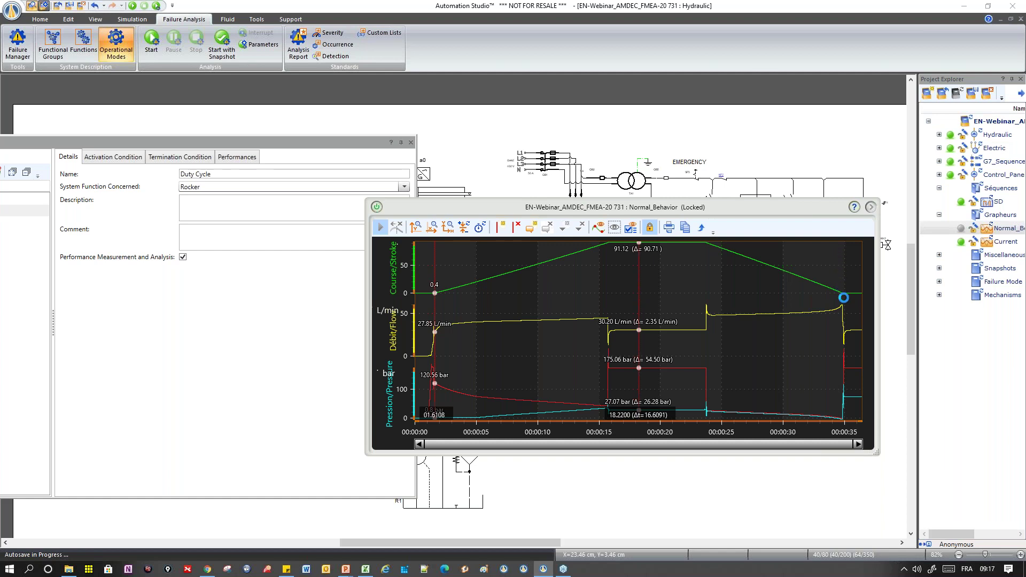
pyautogui.scroll(5, 843, 297)
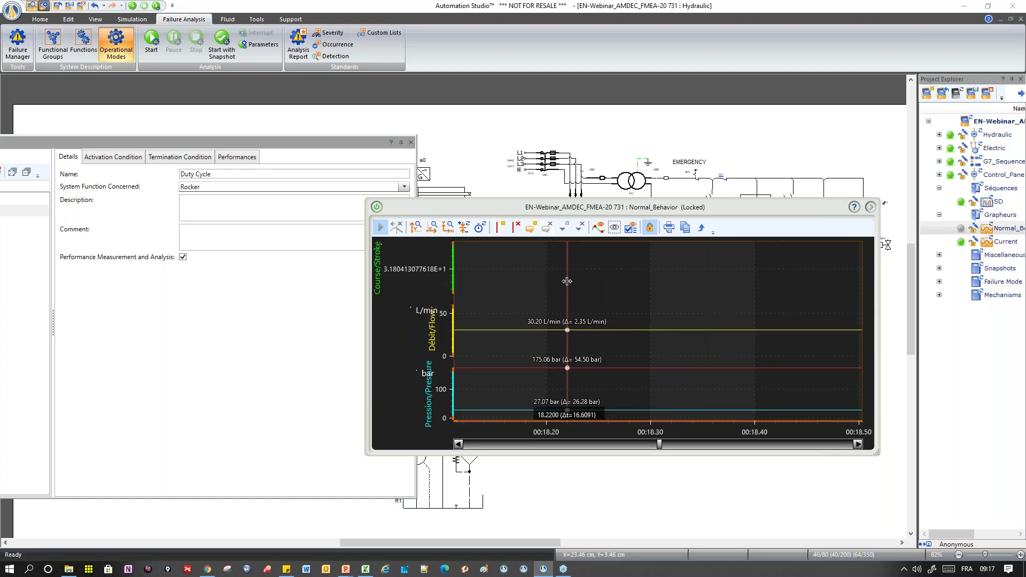
pyautogui.click(448, 228)
pyautogui.moveTo(640, 291); pyautogui.dragTo(842, 299)
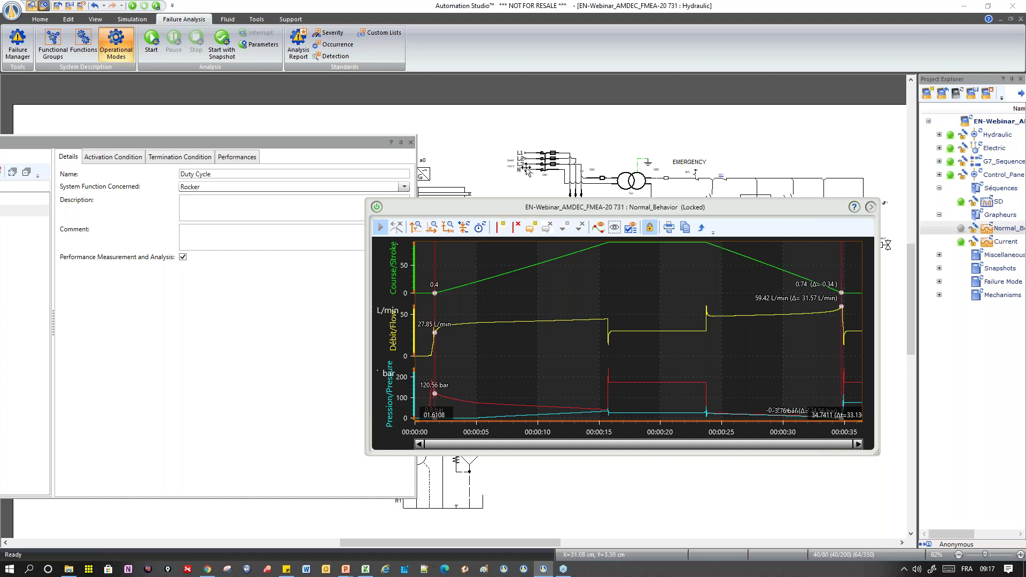
# Open the Duty Cycle mode's activation condition for editing and close the Normal_Behavior plot
pyautogui.moveTo(526, 208); pyautogui.dragTo(572, 362)
pyautogui.moveTo(175, 139); pyautogui.dragTo(454, 149)
pyautogui.click(390, 168)
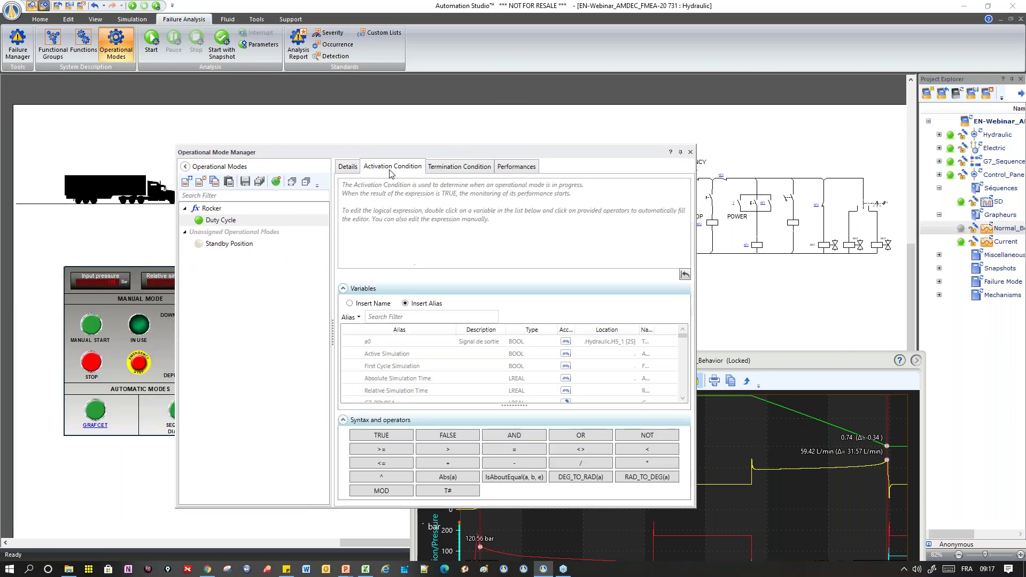
pyautogui.moveTo(814, 360); pyautogui.dragTo(791, 260)
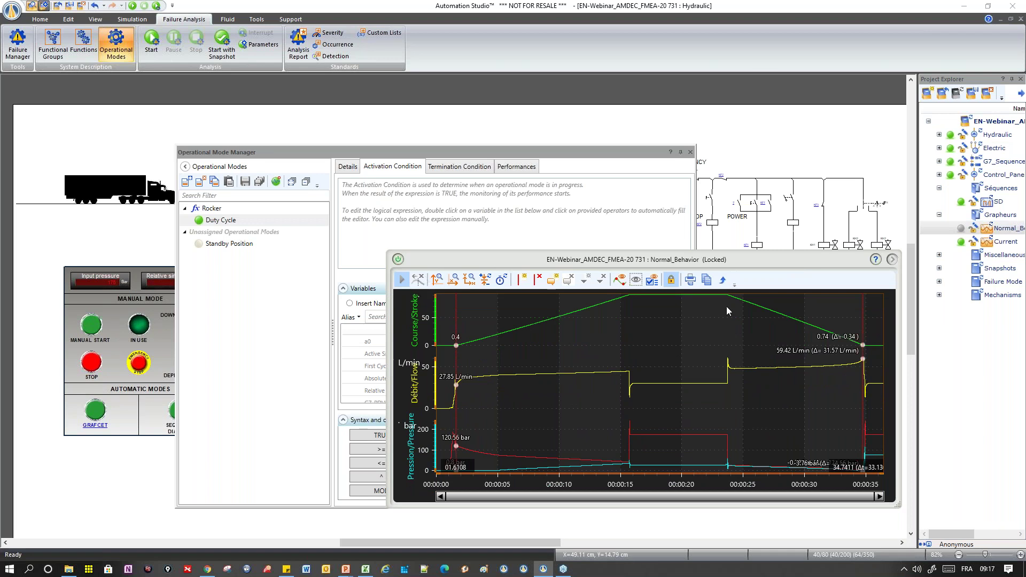
pyautogui.click(399, 259)
pyautogui.click(416, 211)
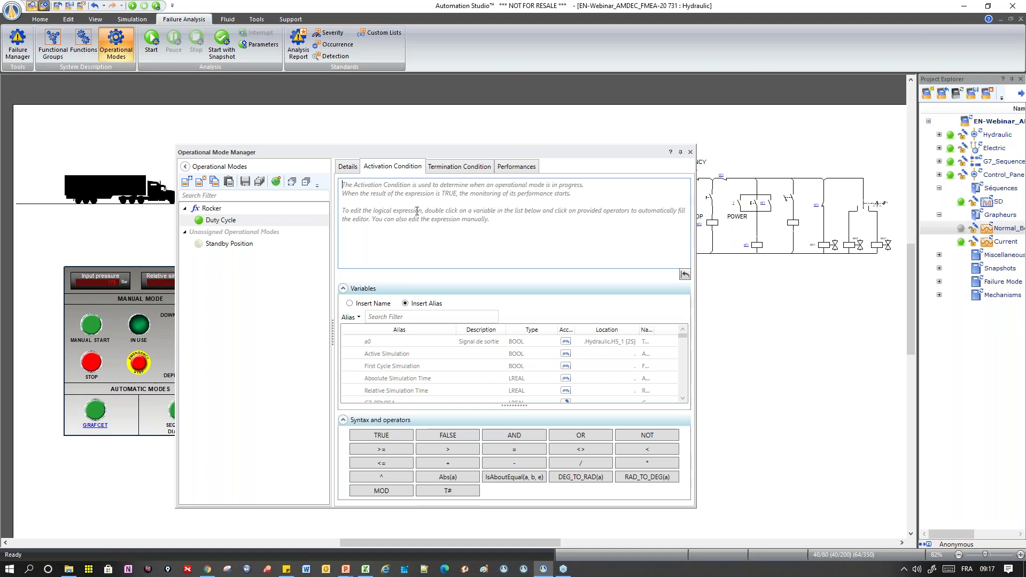
# Run a step-by-step simulation to examine the a0 sensor's contact with the cylinder retracted, and stop the simulation
pyautogui.moveTo(345, 151); pyautogui.dragTo(352, 246)
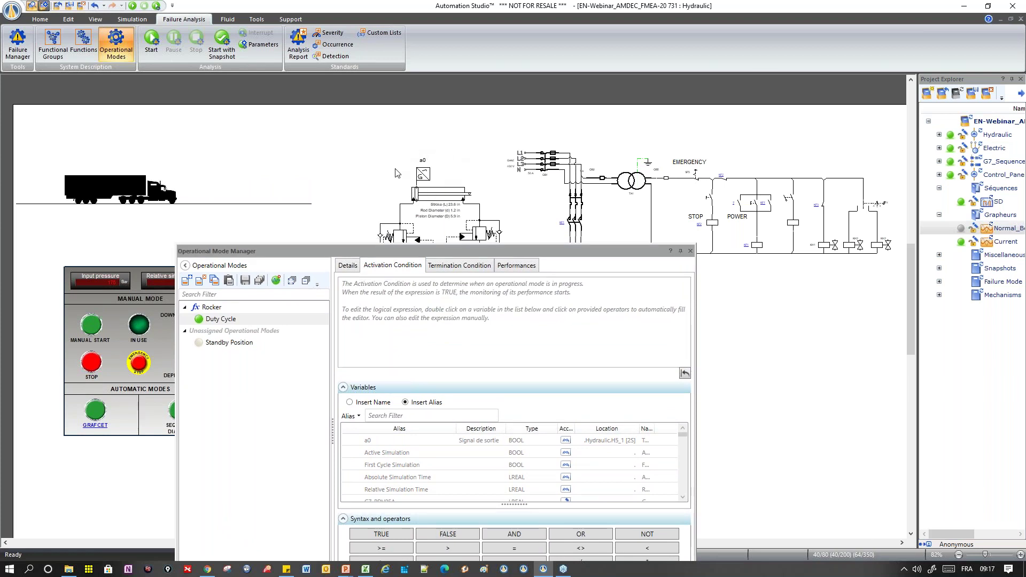
pyautogui.moveTo(445, 187)
pyautogui.scroll(5, 436, 169)
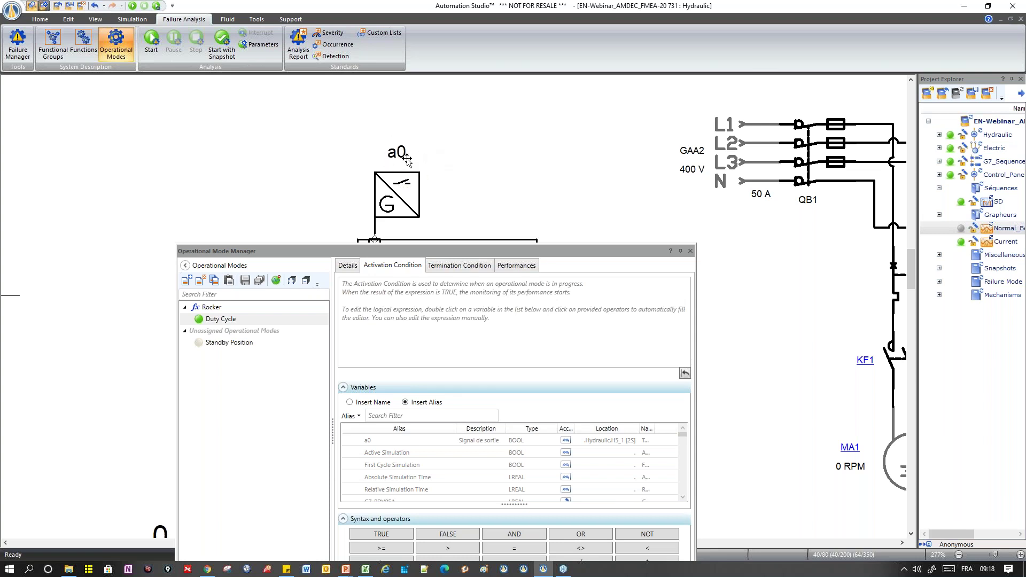
pyautogui.moveTo(404, 251); pyautogui.dragTo(405, 331)
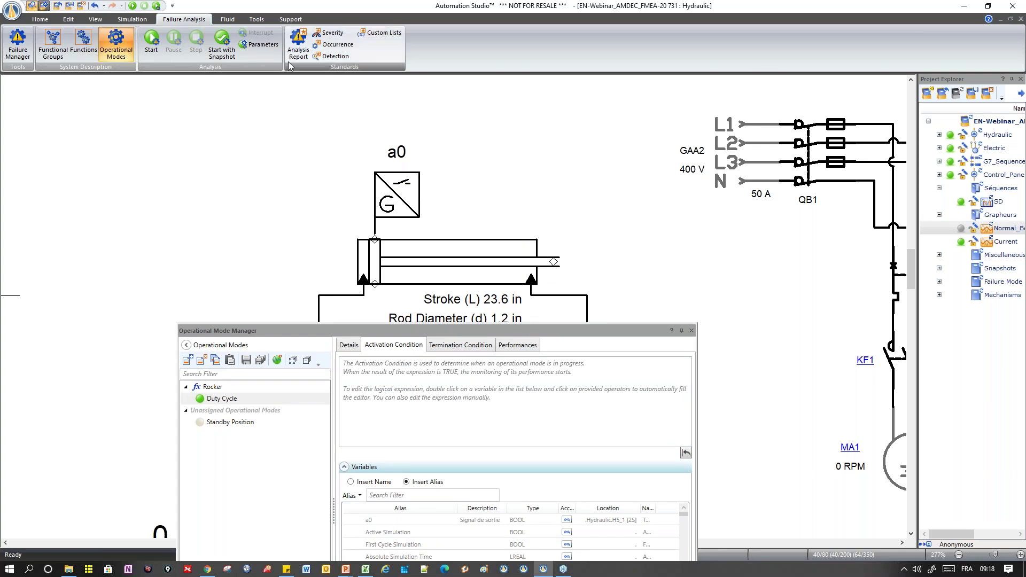
pyautogui.click(132, 20)
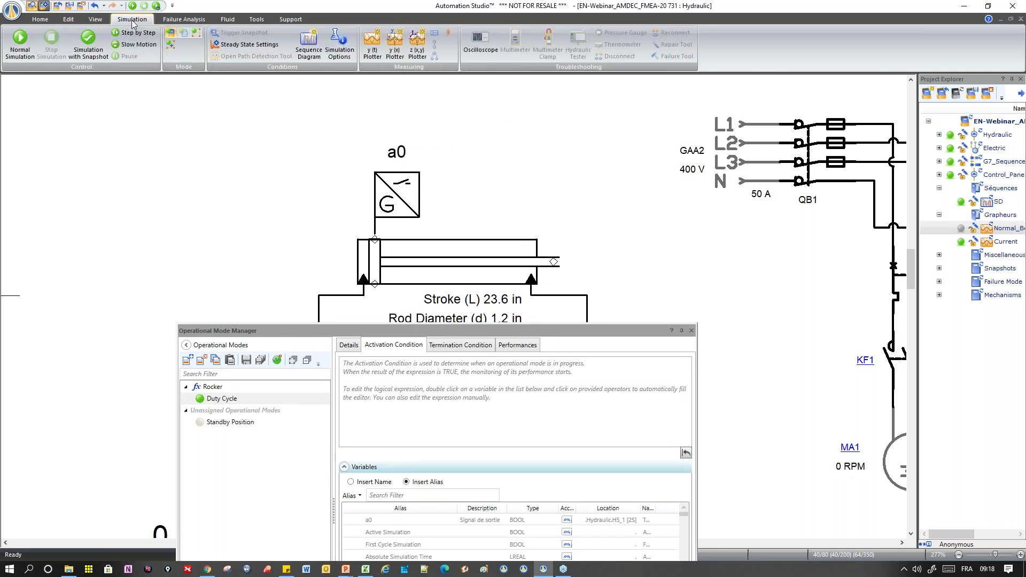
pyautogui.click(138, 33)
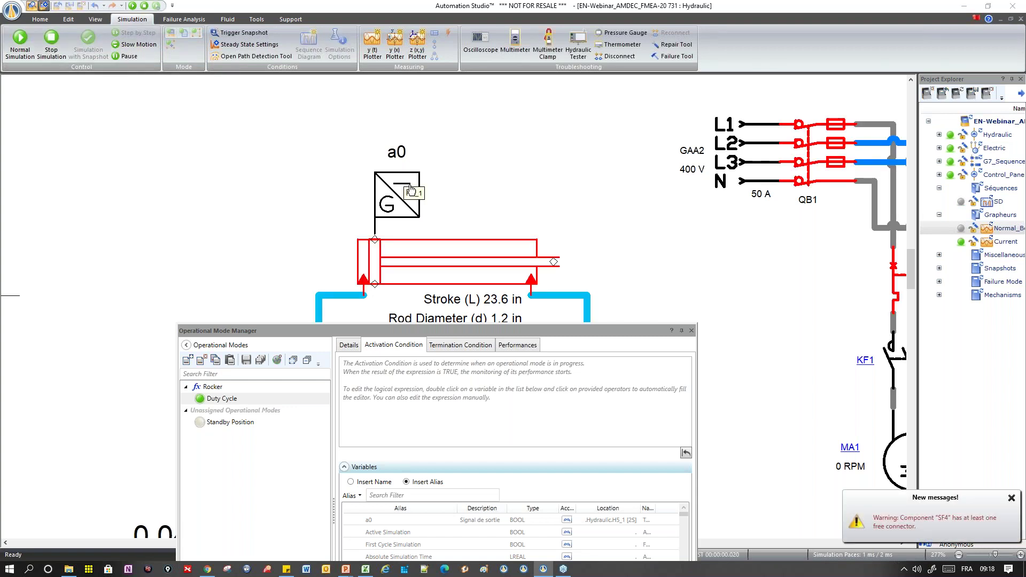
pyautogui.moveTo(393, 330); pyautogui.dragTo(599, 153)
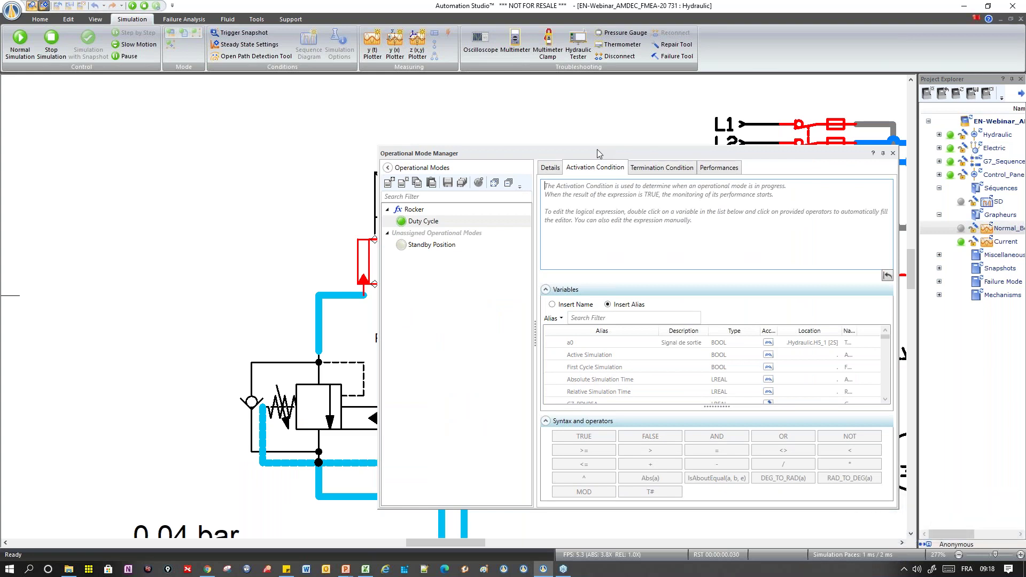
pyautogui.moveTo(554, 149); pyautogui.dragTo(330, 236)
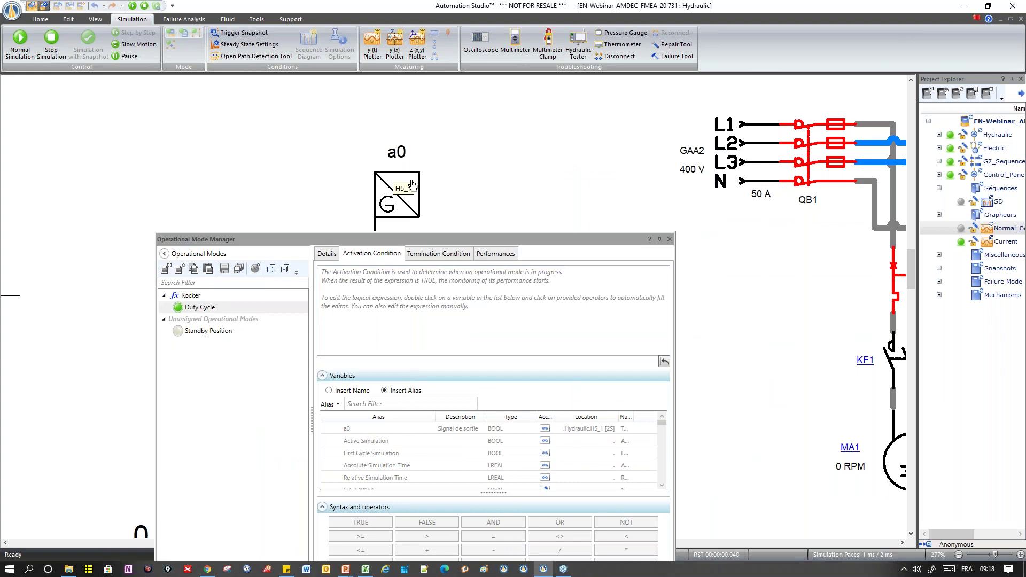
pyautogui.click(143, 6)
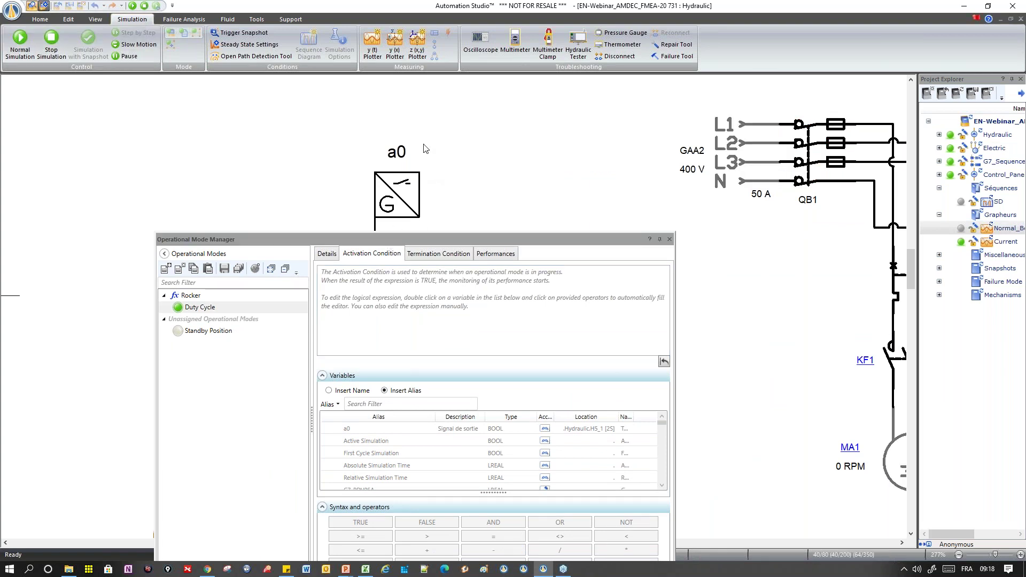
# Uncover the cylinder beneath the a0 sensor and examine its piston position and properties
pyautogui.click(406, 247)
pyautogui.moveTo(405, 242); pyautogui.dragTo(399, 379)
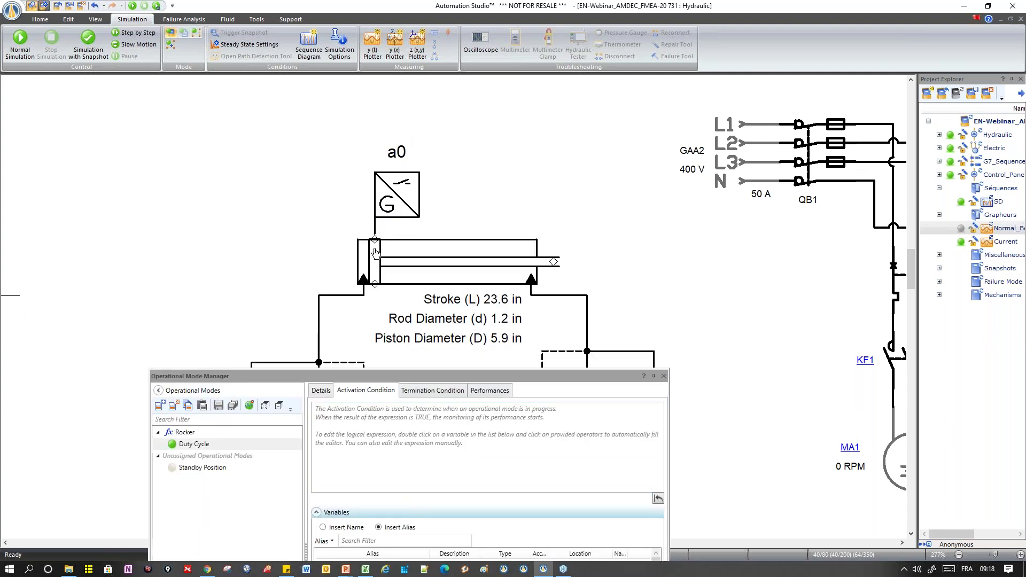
pyautogui.moveTo(376, 252)
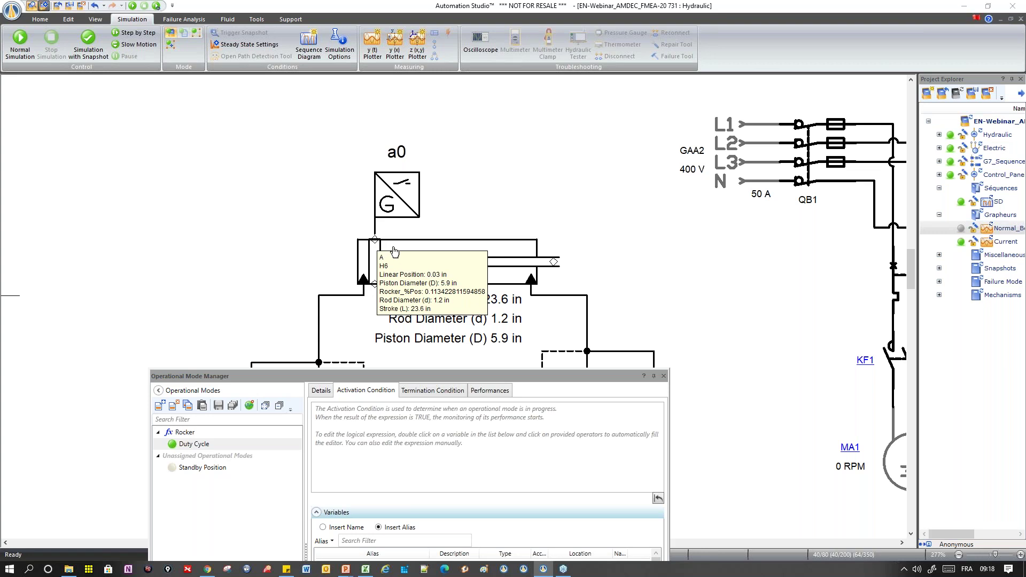
# Bring the truck and control panel back into view and place the Operational Mode Manager beside them with the activation condition fully visible
pyautogui.moveTo(382, 376); pyautogui.dragTo(676, 271)
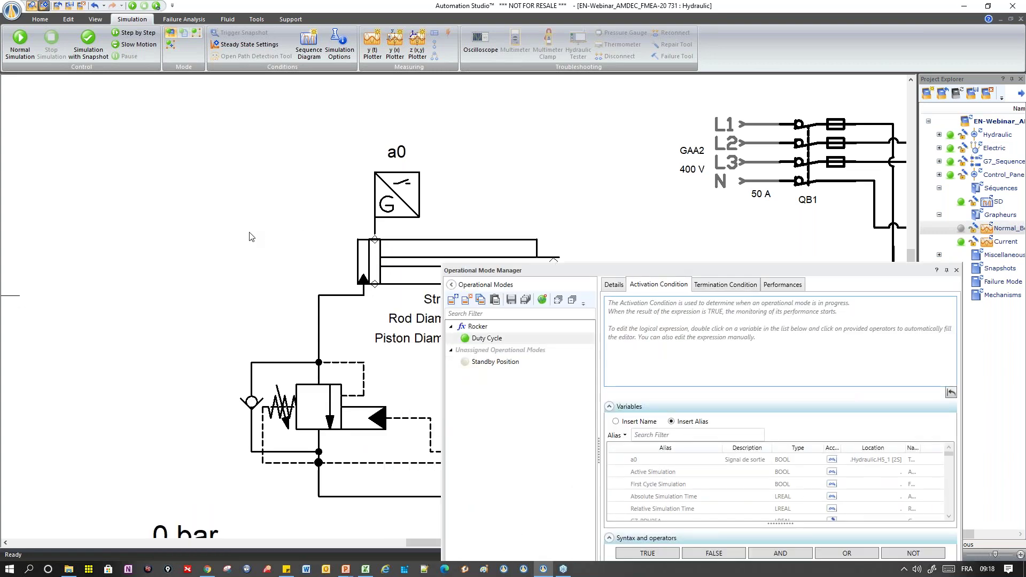
pyautogui.scroll(-3, 251, 237)
pyautogui.hscroll(-2, 93, 407)
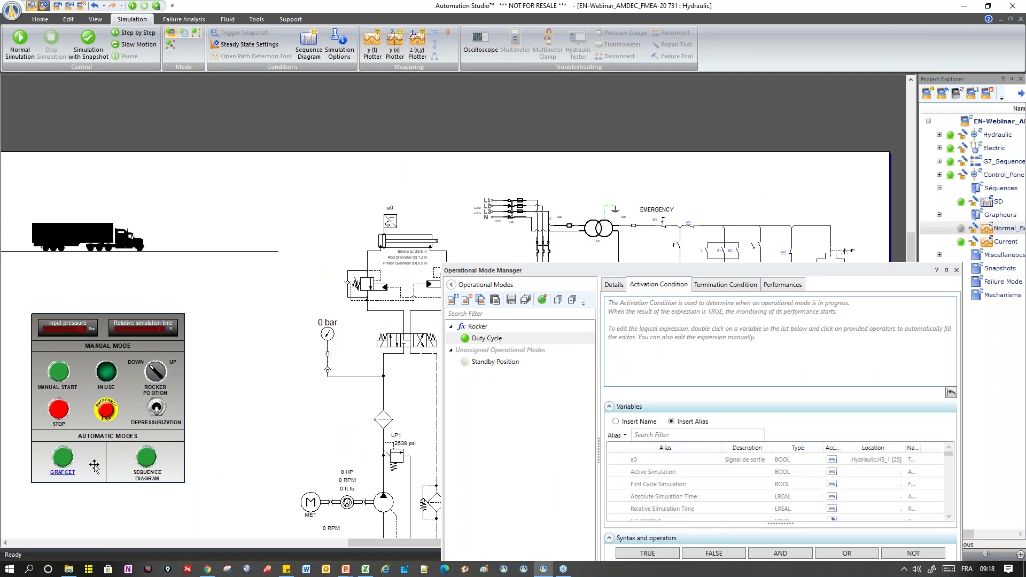
pyautogui.moveTo(602, 270); pyautogui.dragTo(354, 178)
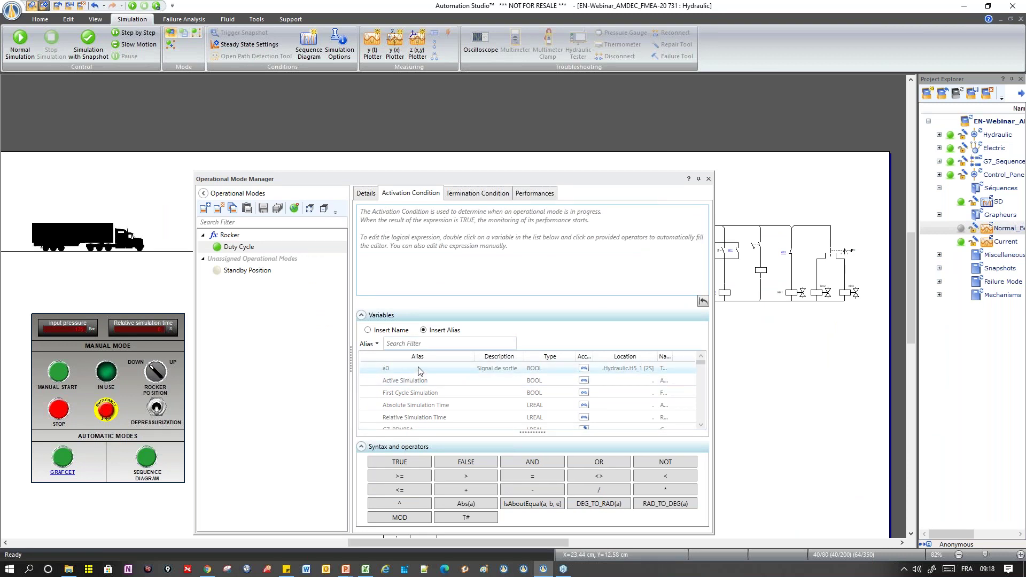
# Insert the a0 sensor variable by alias into the Duty Cycle mode's activation condition
pyautogui.click(503, 225)
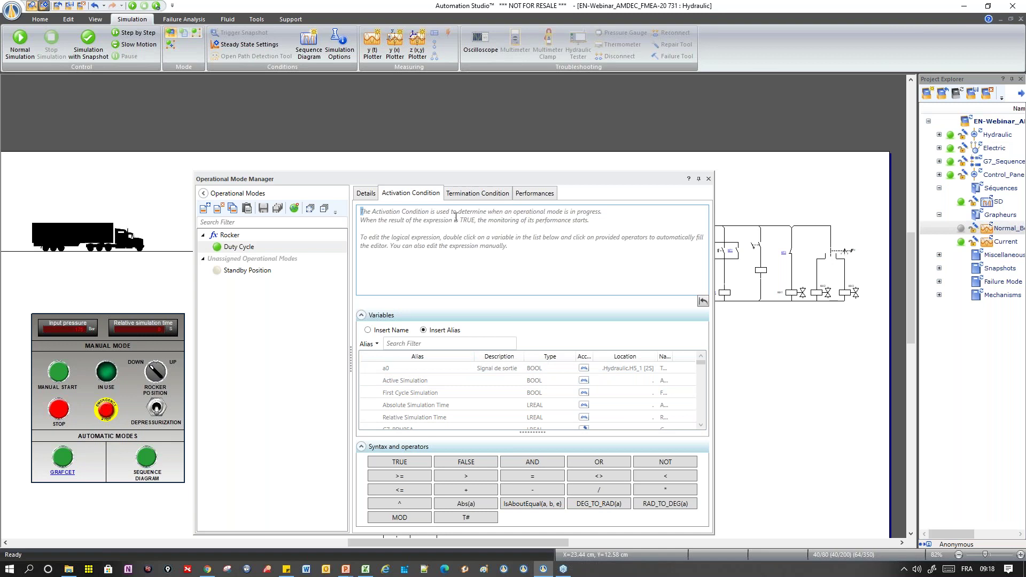
pyautogui.moveTo(460, 178); pyautogui.dragTo(452, 120)
pyautogui.moveTo(703, 476); pyautogui.dragTo(719, 493)
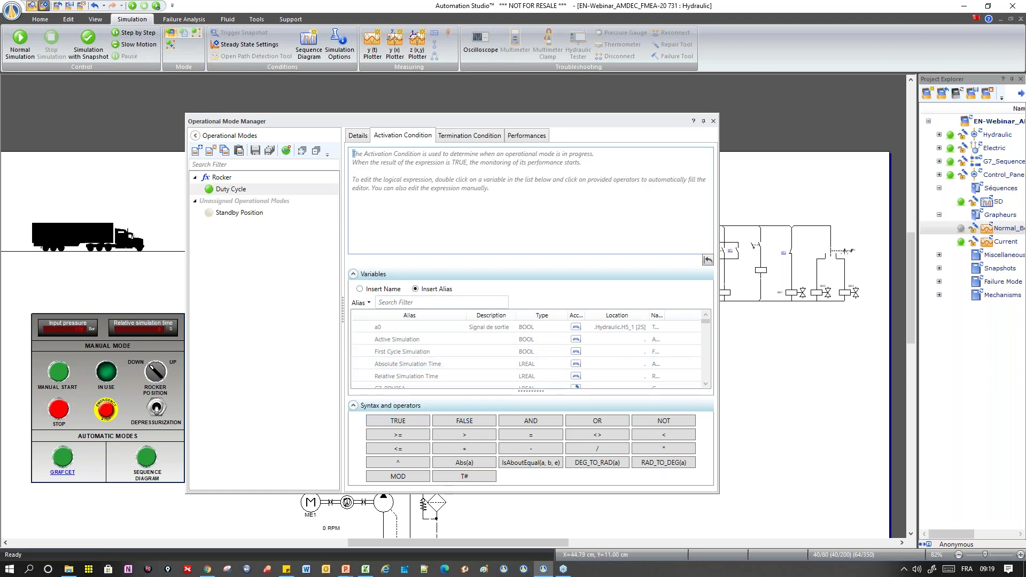
pyautogui.click(354, 274)
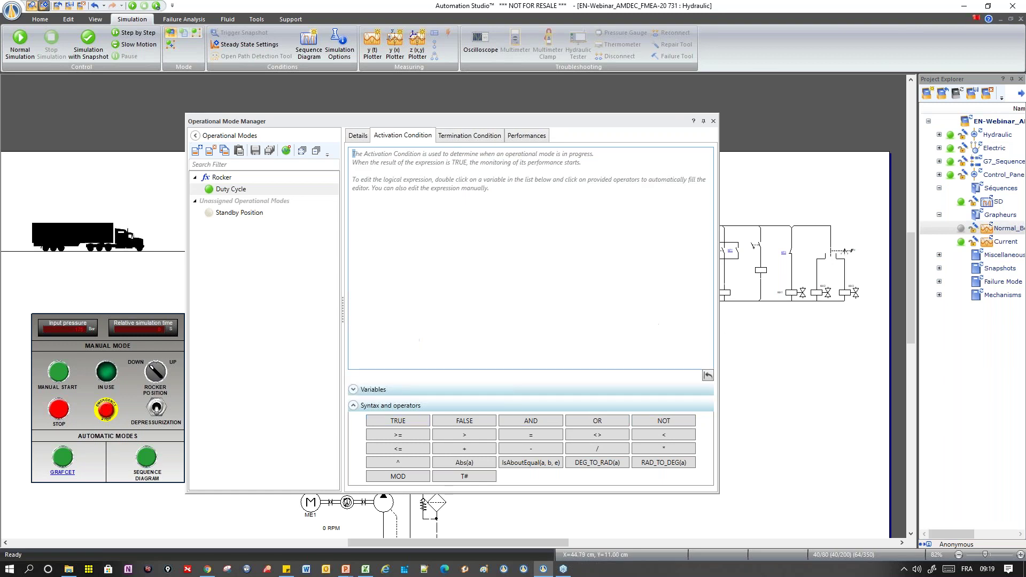
pyautogui.click(353, 392)
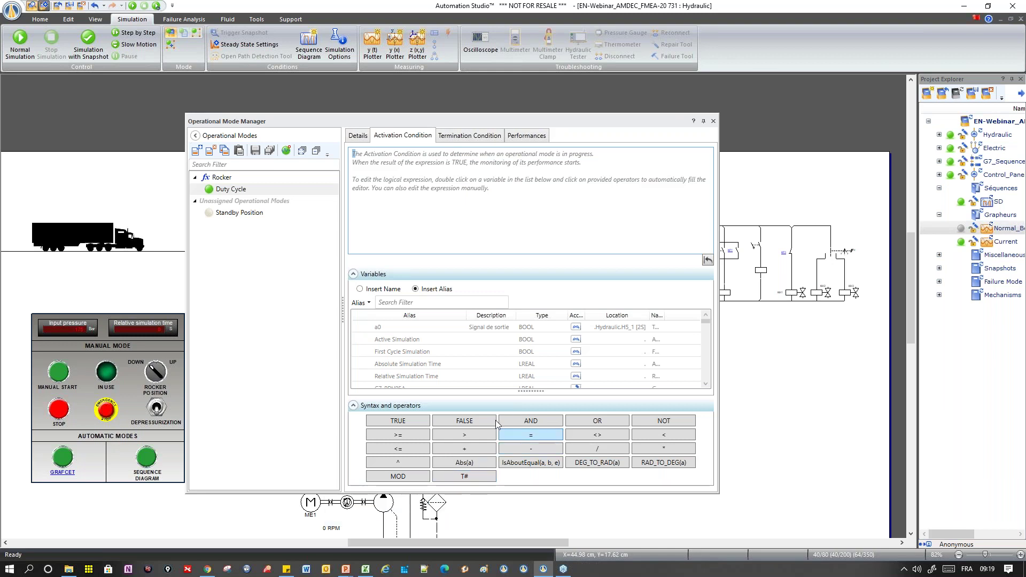
pyautogui.doubleClick(395, 328)
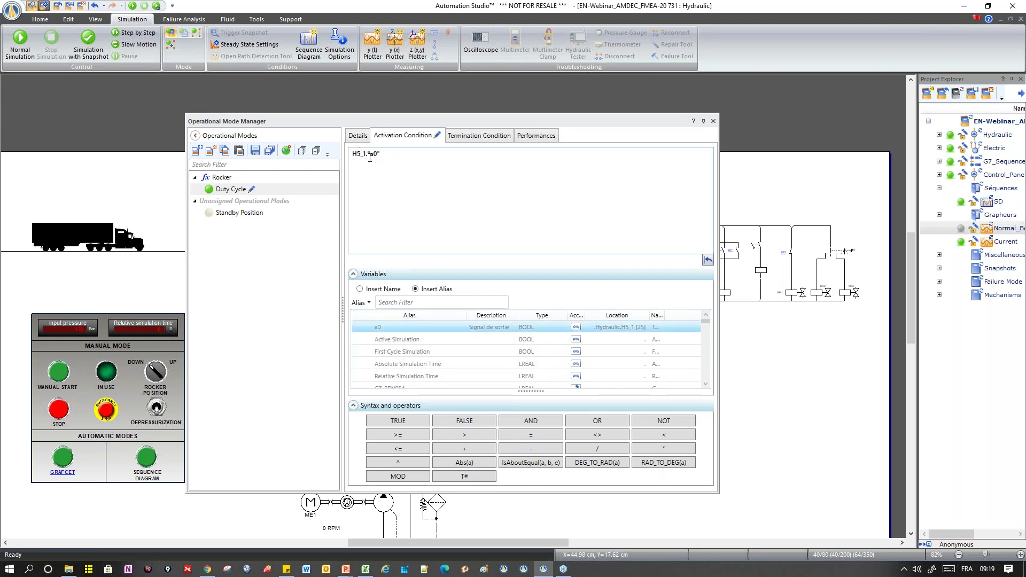
# Uncover the a0 sensor and cylinder on the schematic and examine them against the activation condition
pyautogui.moveTo(413, 123); pyautogui.dragTo(388, 301)
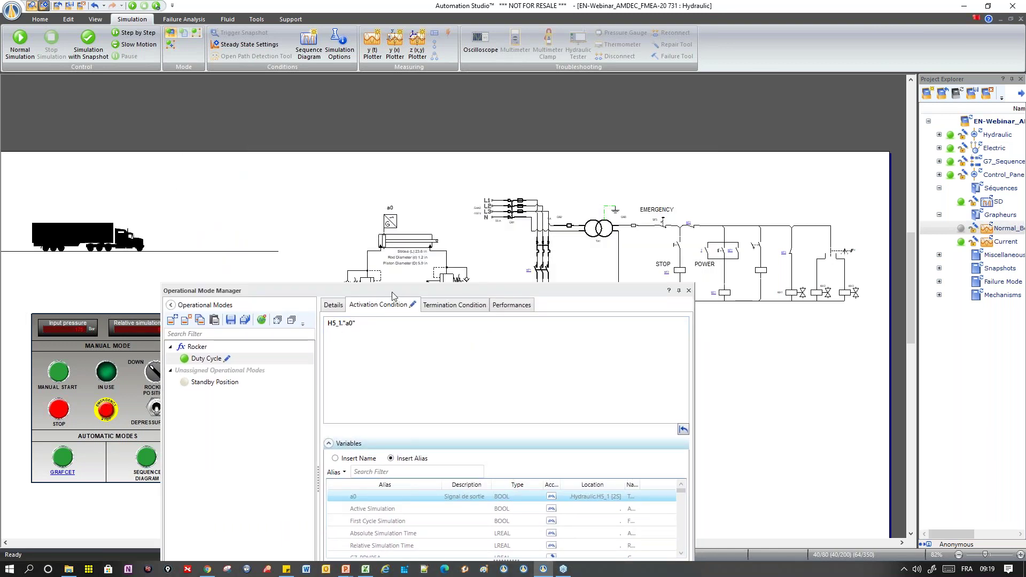
pyautogui.click(390, 223)
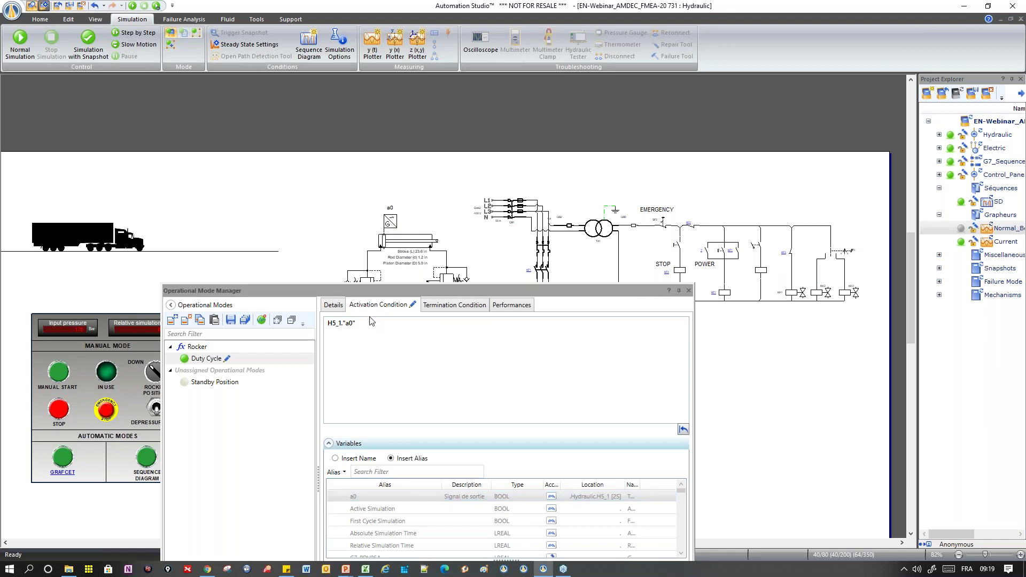
pyautogui.moveTo(408, 290); pyautogui.dragTo(396, 231)
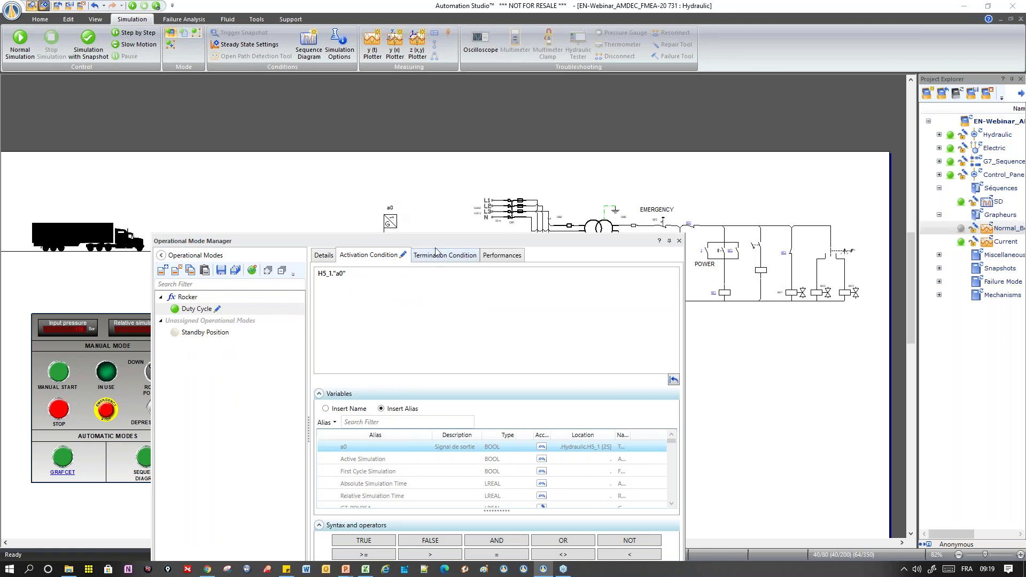
pyautogui.moveTo(425, 241); pyautogui.dragTo(441, 325)
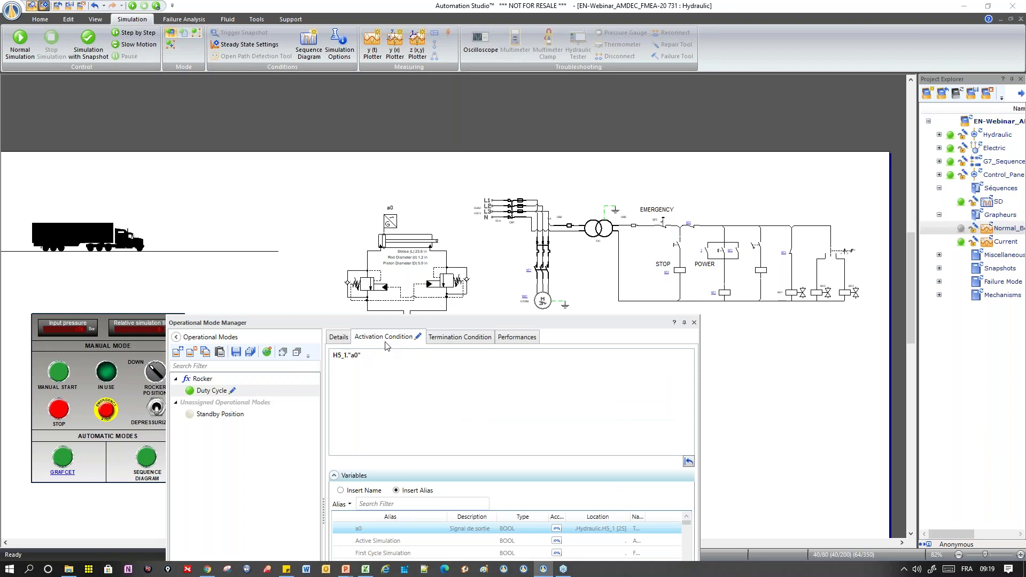
pyautogui.moveTo(399, 322); pyautogui.dragTo(402, 303)
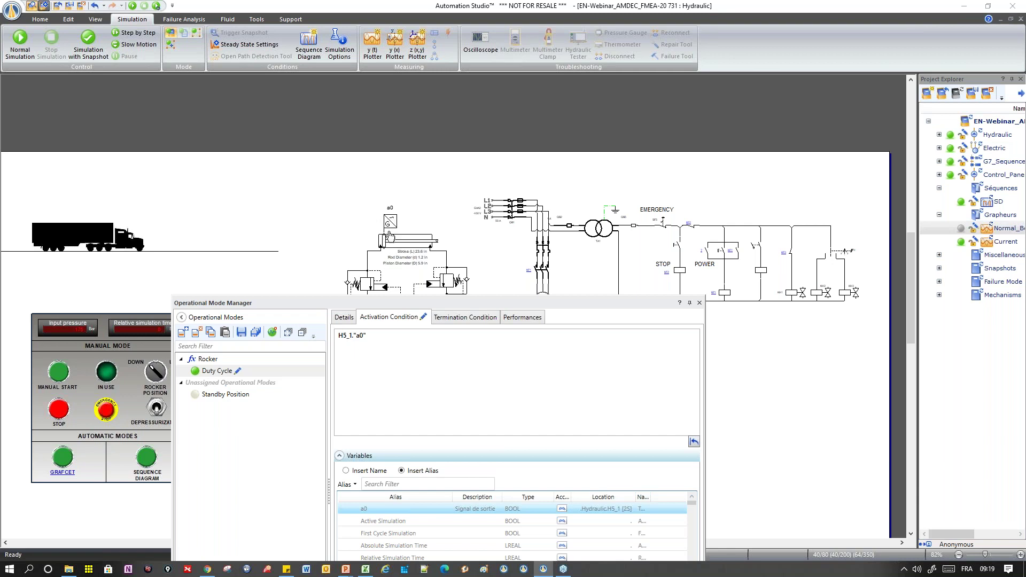
pyautogui.click(387, 251)
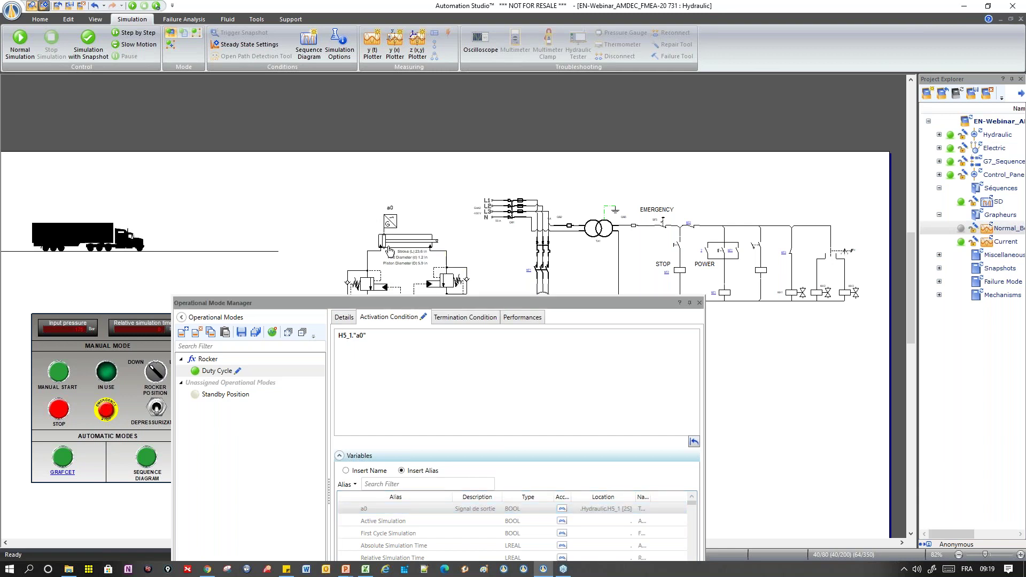
pyautogui.moveTo(389, 247)
# Negate the a0 variable in the activation condition by placing NOT in front of it
pyautogui.click(339, 333)
pyautogui.moveTo(382, 304); pyautogui.dragTo(441, 196)
pyautogui.write('NOT')
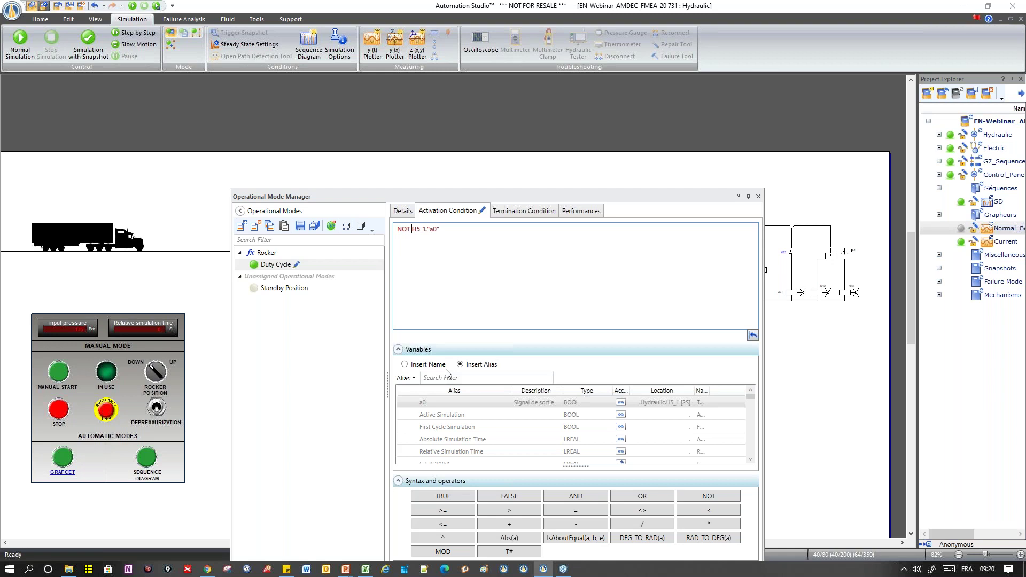
# Uncover the cylinder again and examine its properties and both stroke ends beside the negated activation condition
pyautogui.moveTo(481, 200); pyautogui.dragTo(429, 307)
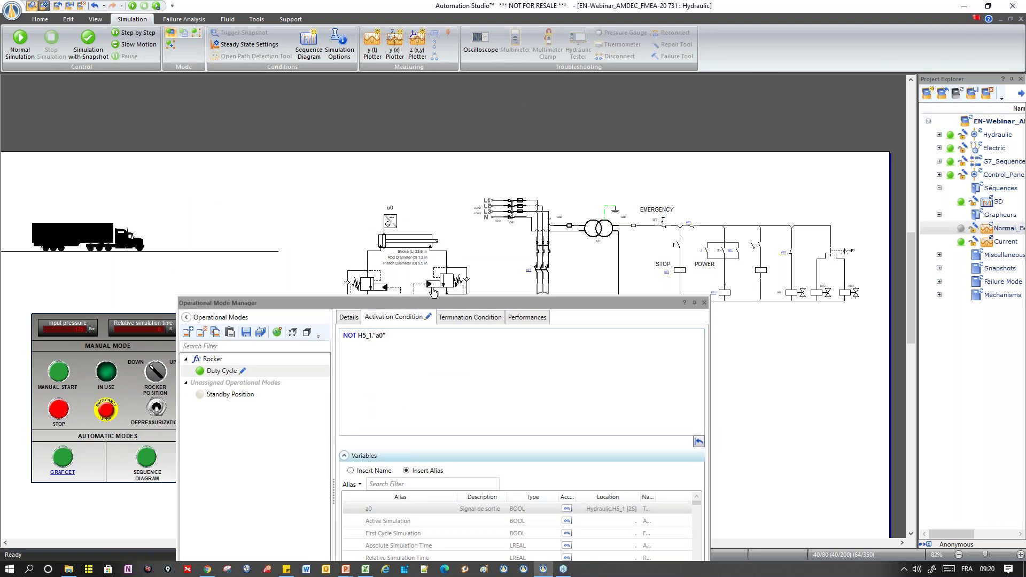
pyautogui.moveTo(425, 304); pyautogui.dragTo(422, 281)
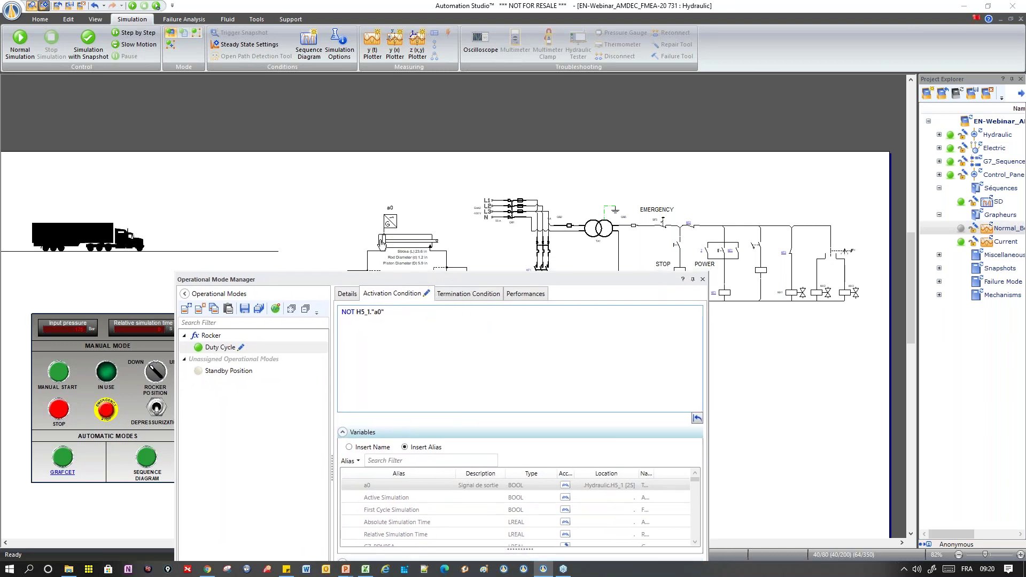
pyautogui.moveTo(393, 247)
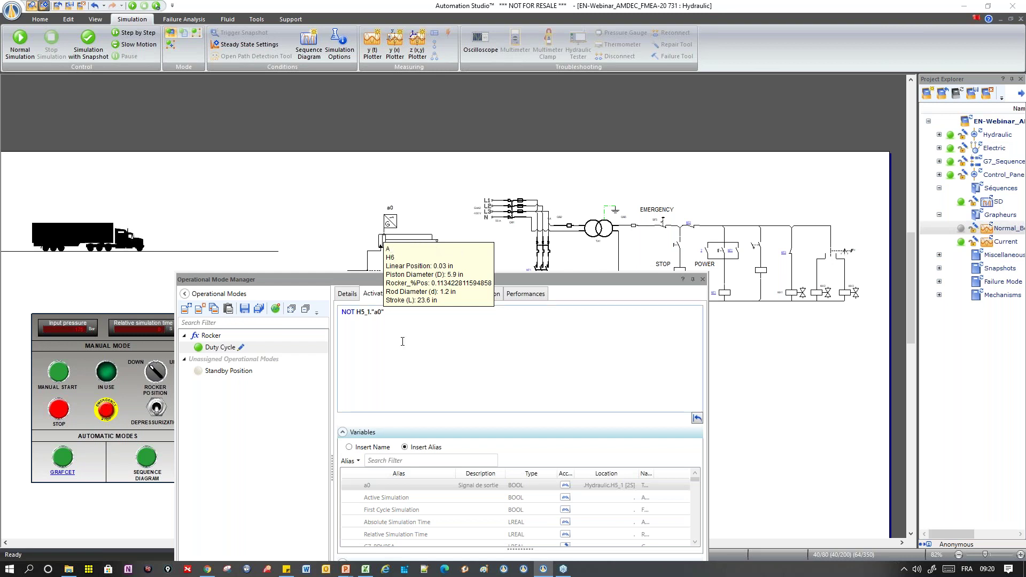
pyautogui.moveTo(434, 243)
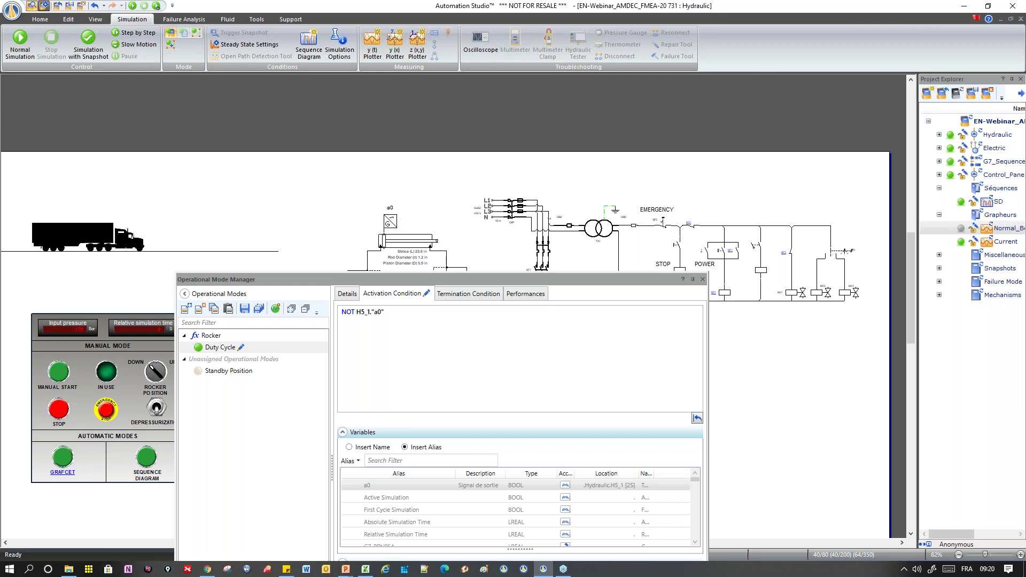
# Insert the a0 sensor variable into the Duty Cycle mode's termination condition and compare it with the cylinder on the schematic
pyautogui.click(470, 295)
pyautogui.moveTo(459, 278); pyautogui.dragTo(459, 169)
pyautogui.doubleClick(402, 380)
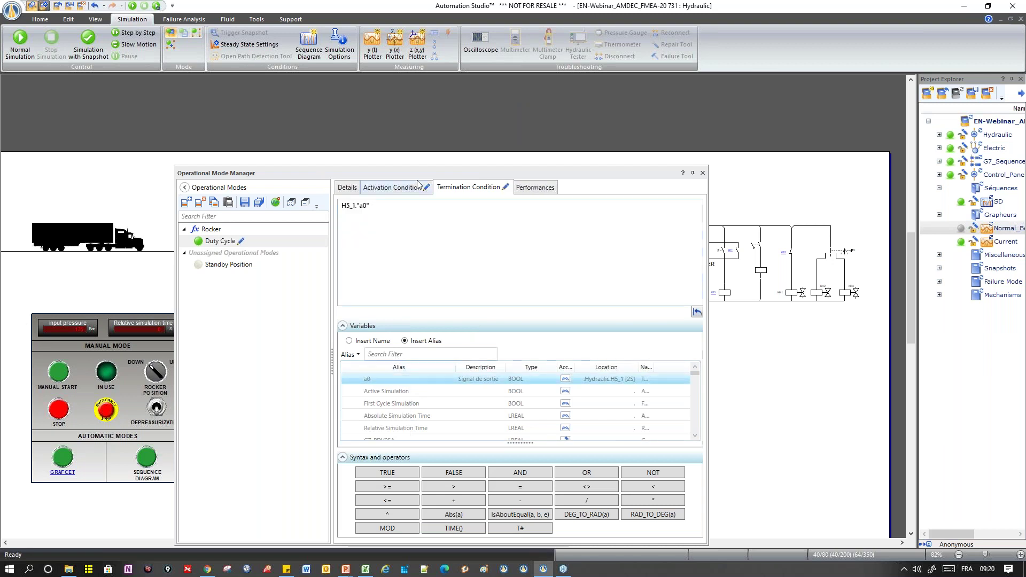
pyautogui.moveTo(419, 173); pyautogui.dragTo(416, 309)
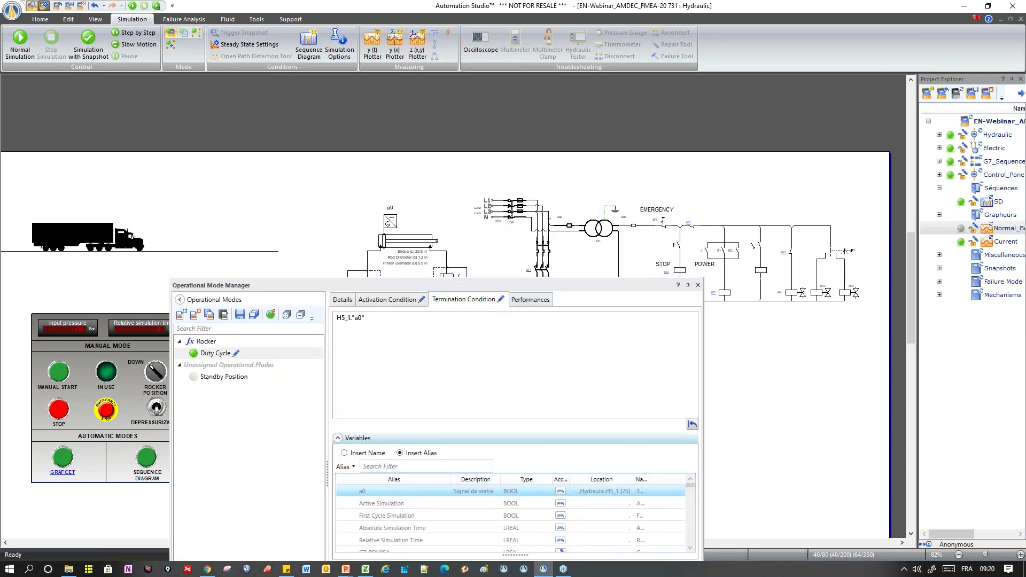
pyautogui.moveTo(359, 287); pyautogui.dragTo(382, 158)
# Extend the termination condition after the a0 variable with AND TIME() >= 10s
pyautogui.click(414, 190)
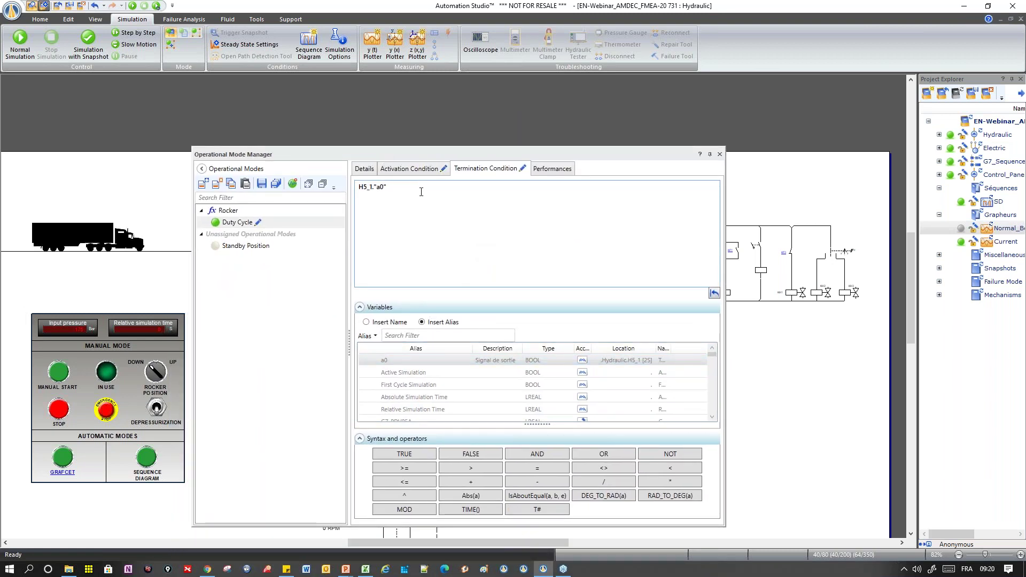
pyautogui.write('AND')
pyautogui.click(470, 509)
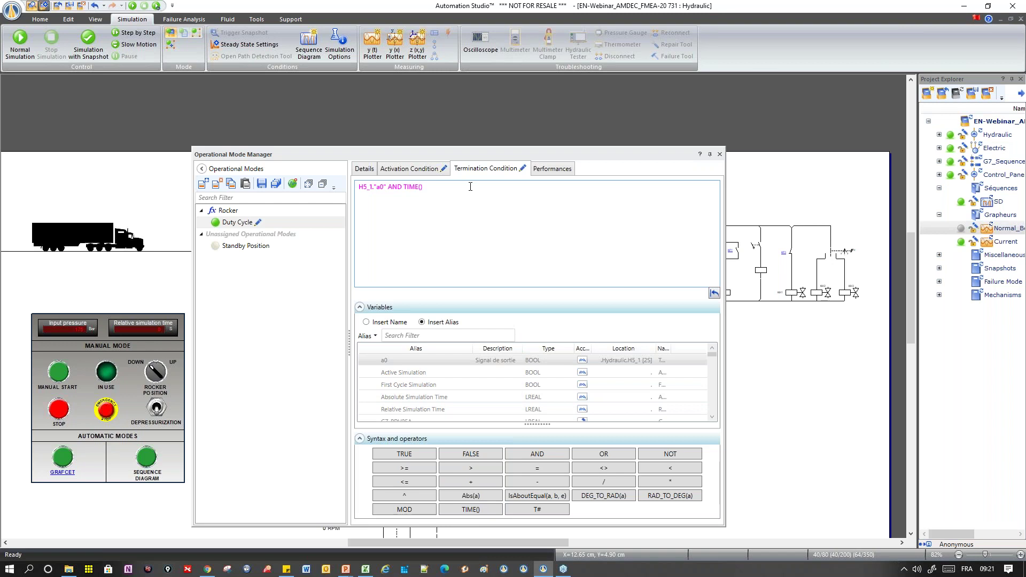
pyautogui.moveTo(412, 154); pyautogui.dragTo(407, 206)
pyautogui.moveTo(521, 227)
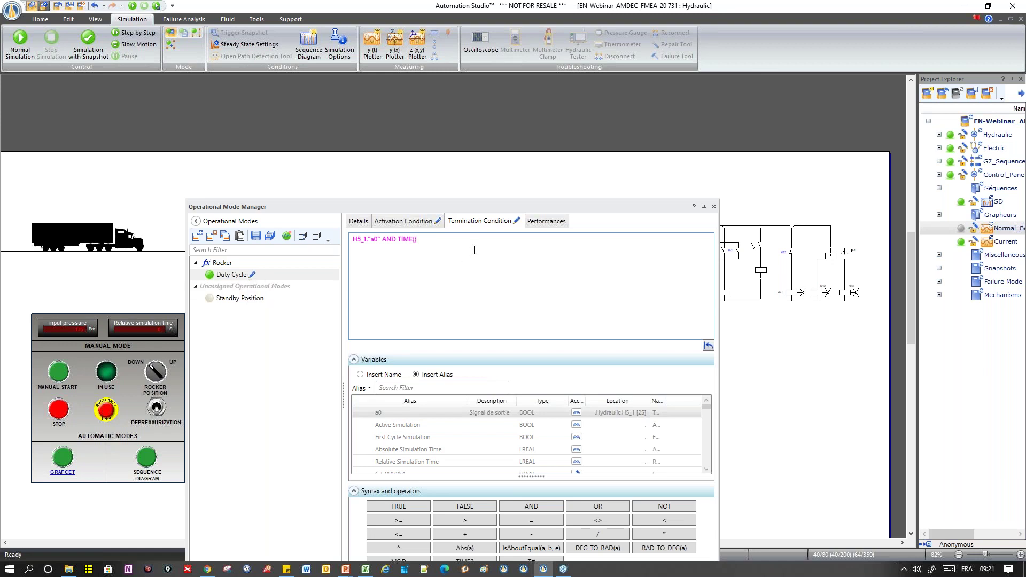
pyautogui.click(415, 524)
pyautogui.write('10s')
# Widen the Operational Mode Manager and replace 10s in the termination condition with the T# time template
pyautogui.moveTo(466, 211); pyautogui.dragTo(617, 251)
pyautogui.moveTo(502, 252); pyautogui.dragTo(534, 286)
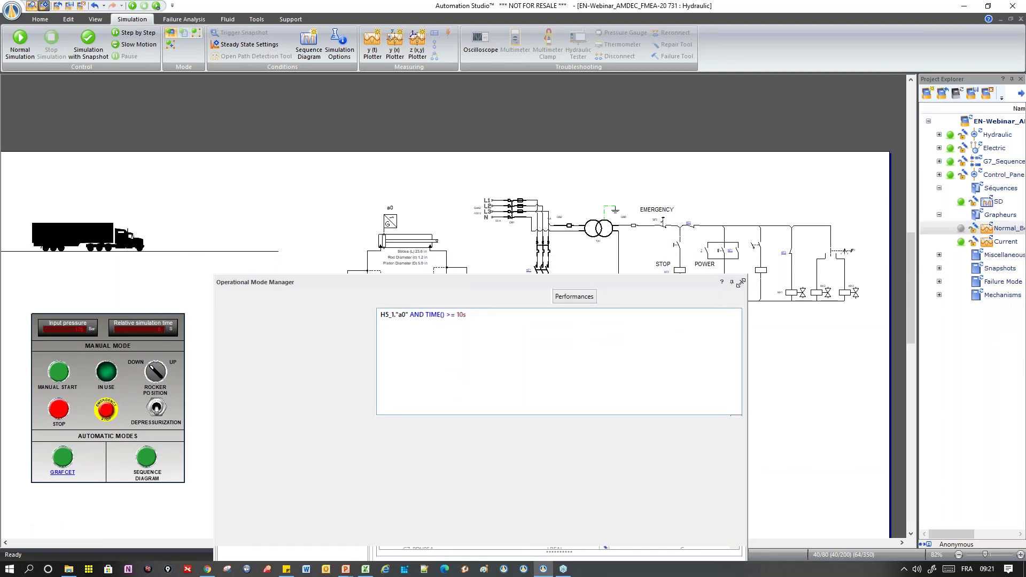
pyautogui.moveTo(752, 282); pyautogui.dragTo(788, 277)
pyautogui.moveTo(575, 281); pyautogui.dragTo(564, 218)
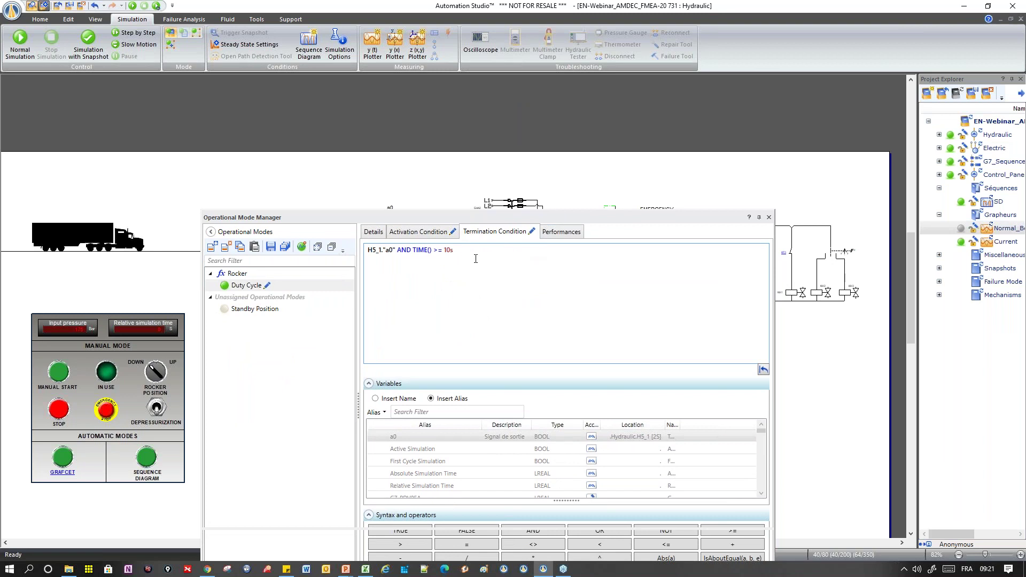
pyautogui.moveTo(446, 252); pyautogui.dragTo(454, 252)
pyautogui.moveTo(512, 219); pyautogui.dragTo(496, 140)
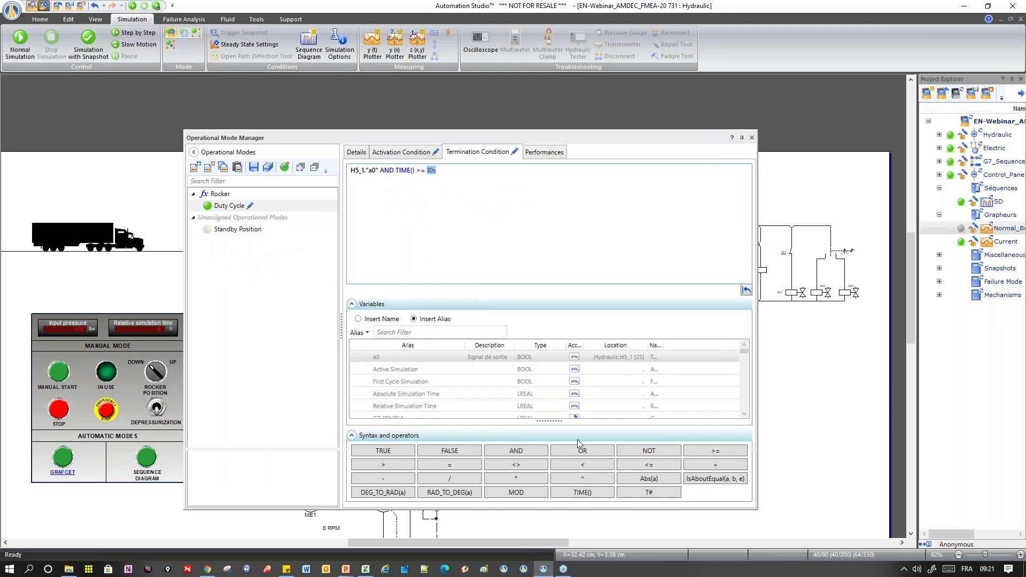
pyautogui.click(652, 492)
pyautogui.click(652, 493)
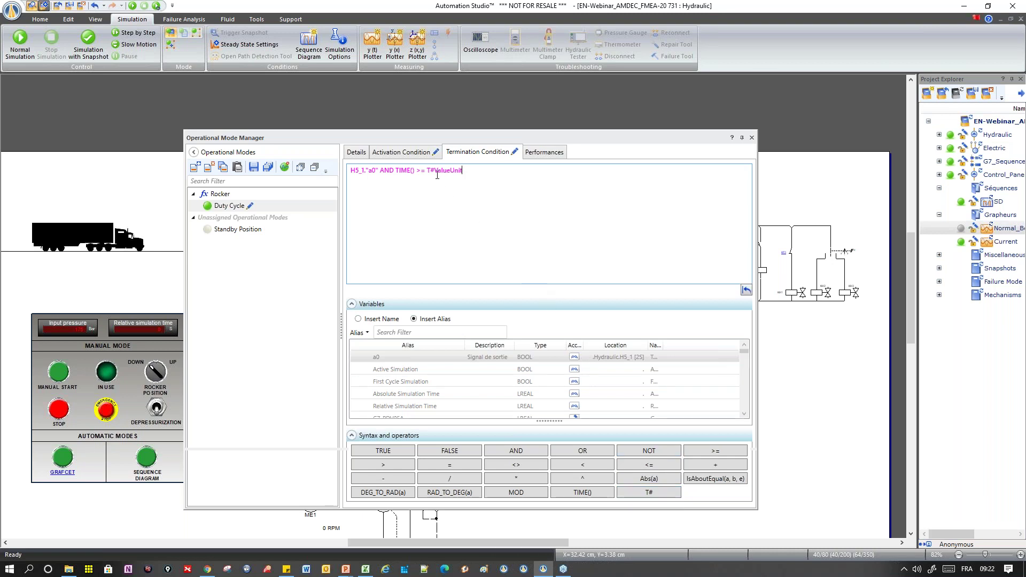
# Fill the time template with 10 s so the termination condition ends in T#10s
pyautogui.moveTo(434, 171); pyautogui.dragTo(450, 175)
pyautogui.write('10')
pyautogui.press('Delete')
pyautogui.press('Delete')
pyautogui.press('Delete')
pyautogui.press('Delete')
pyautogui.press('BackSpace')
# Review the a0 and TIME() parts of the termination condition and save all the operational mode changes
pyautogui.moveTo(494, 143); pyautogui.dragTo(499, 178)
pyautogui.click(472, 211)
pyautogui.moveTo(464, 210); pyautogui.dragTo(352, 208)
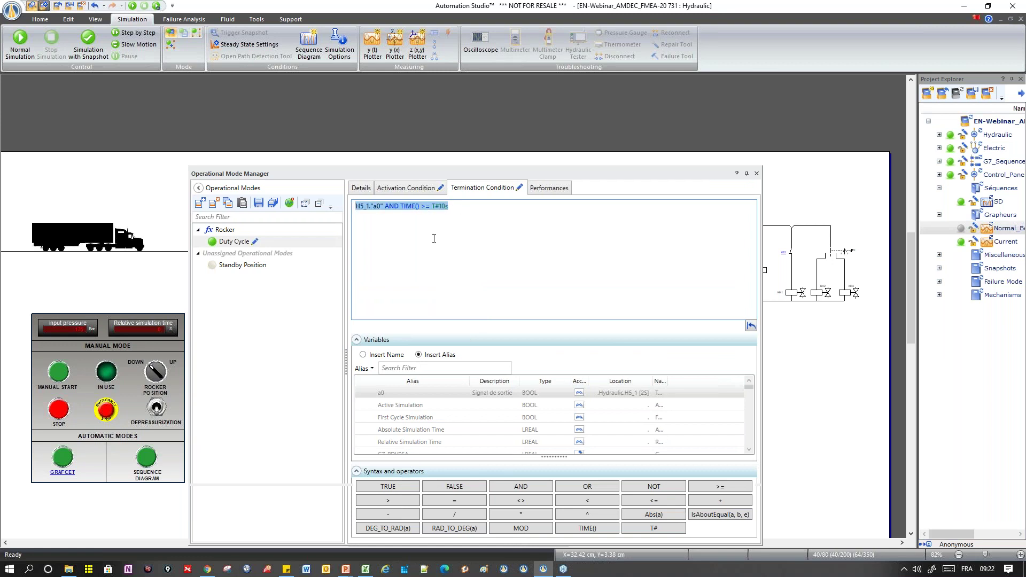
pyautogui.click(421, 256)
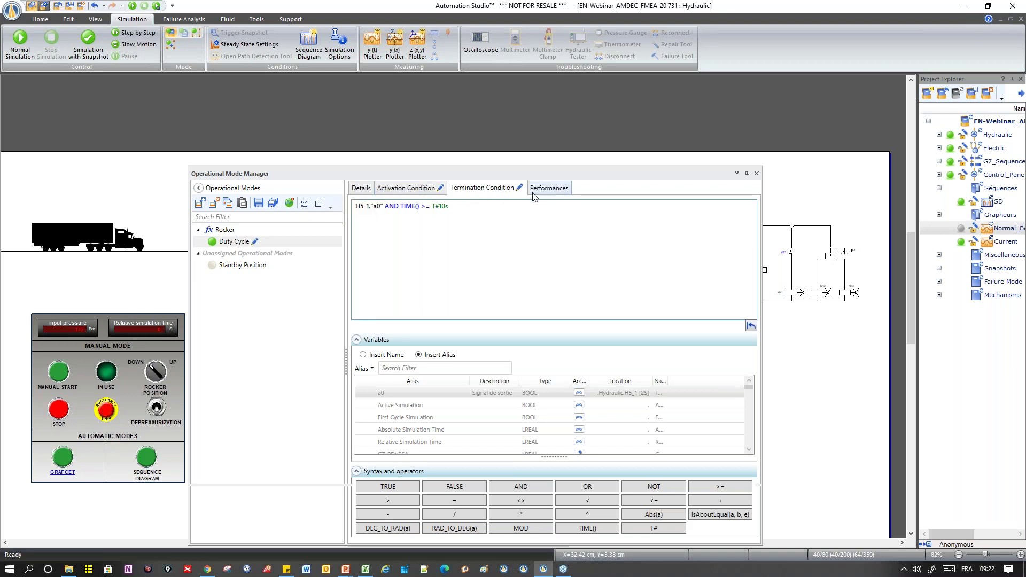
pyautogui.moveTo(383, 207); pyautogui.dragTo(354, 206)
pyautogui.moveTo(479, 176); pyautogui.dragTo(527, 119)
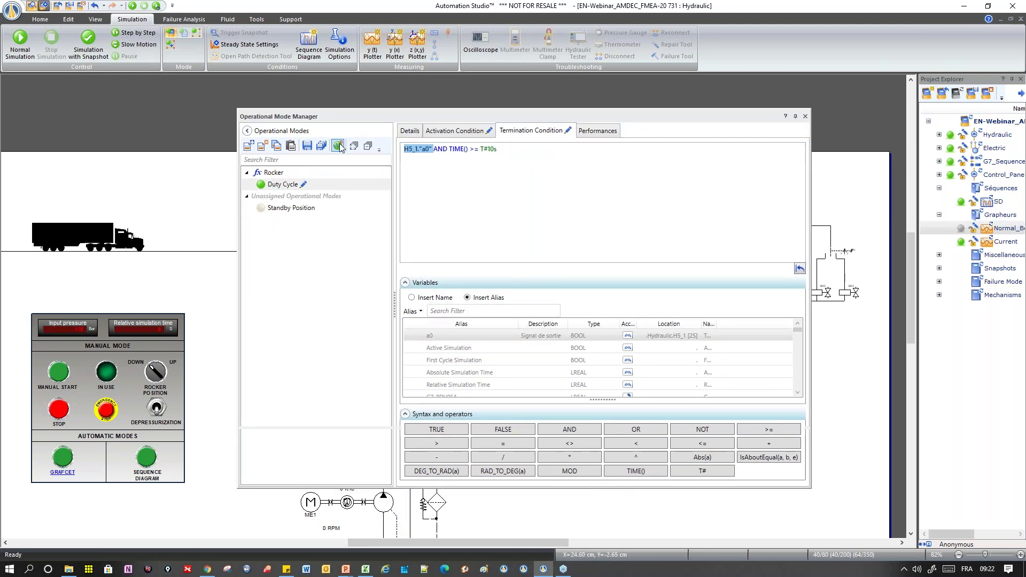
pyautogui.click(321, 147)
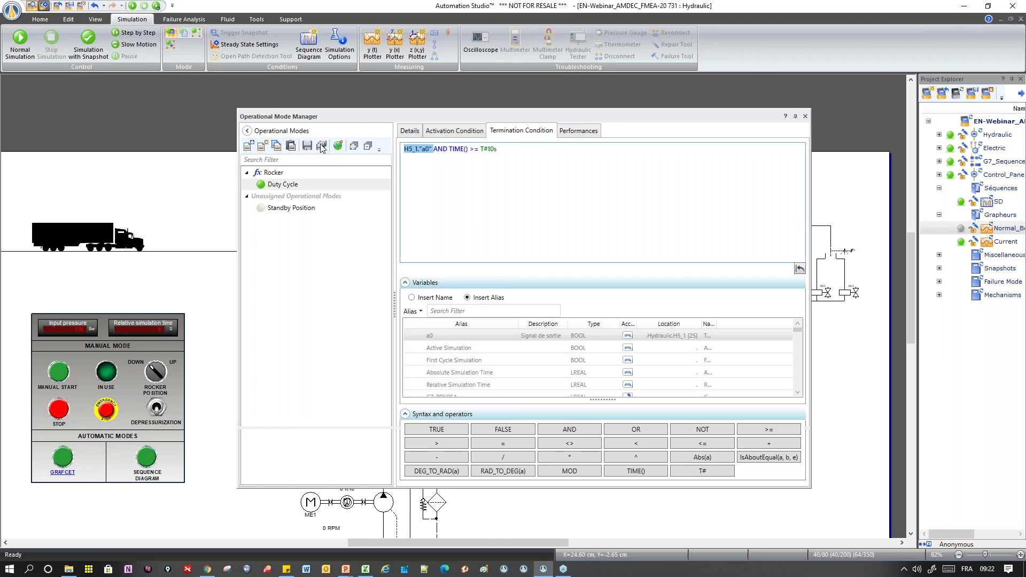
# Uncover the hydraulic and electric circuits to examine them, and bring the Operational Mode Manager back over the schematic
pyautogui.moveTo(377, 118); pyautogui.dragTo(364, 271)
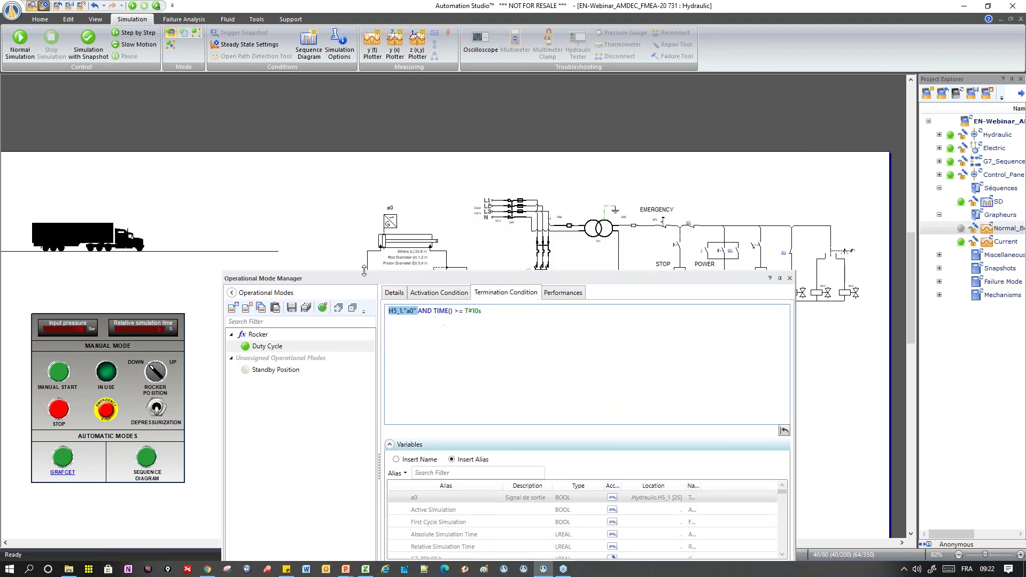
pyautogui.scroll(-2, 422, 237)
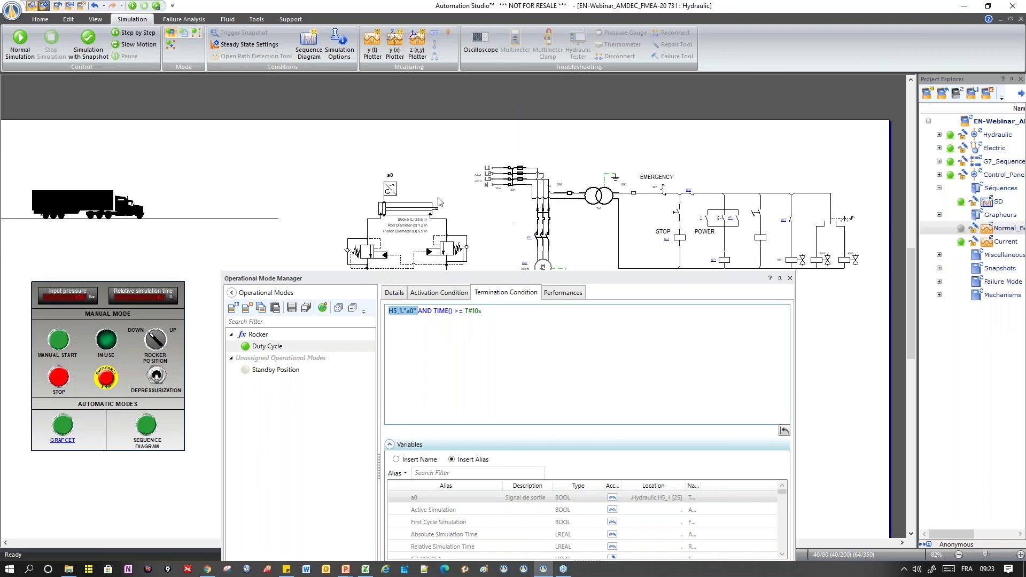
pyautogui.moveTo(433, 281); pyautogui.dragTo(433, 205)
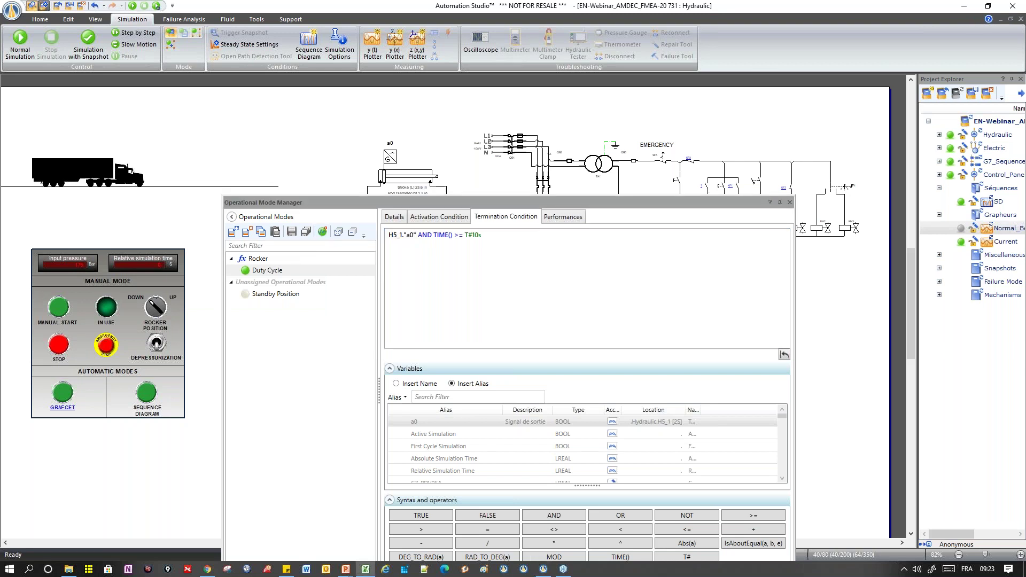
pyautogui.moveTo(564, 201); pyautogui.dragTo(837, 294)
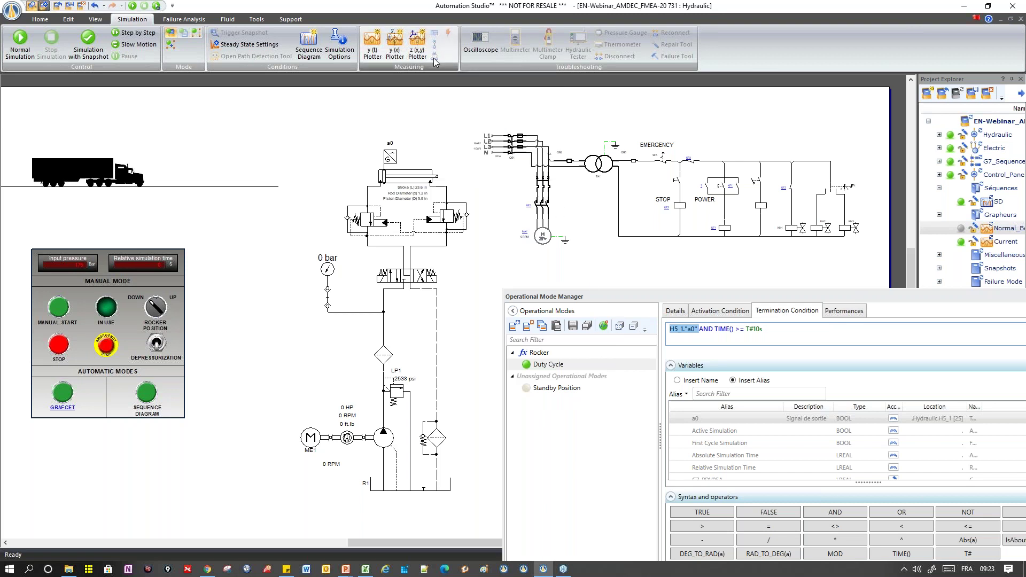
pyautogui.click(440, 140)
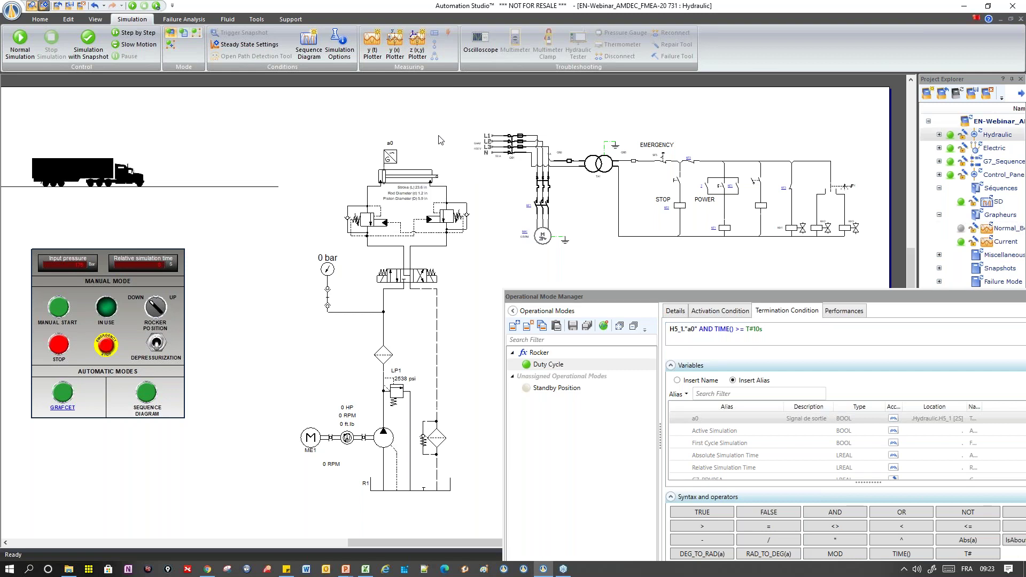
pyautogui.moveTo(810, 293); pyautogui.dragTo(555, 153)
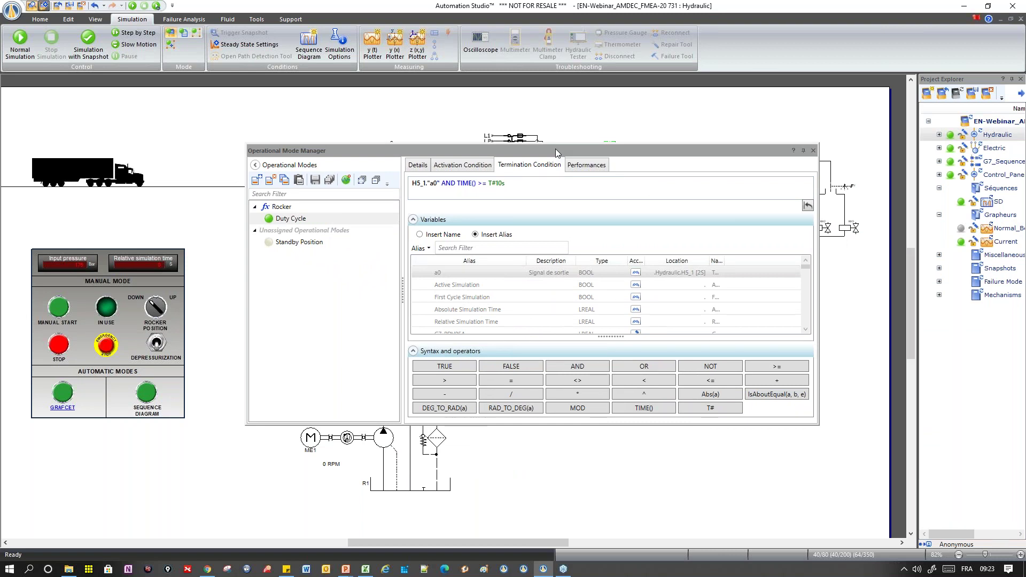
# Make the Dynamic Measurements layer visible in the Layer Manager and close the manager window
pyautogui.moveTo(106, 293); pyautogui.dragTo(560, 316)
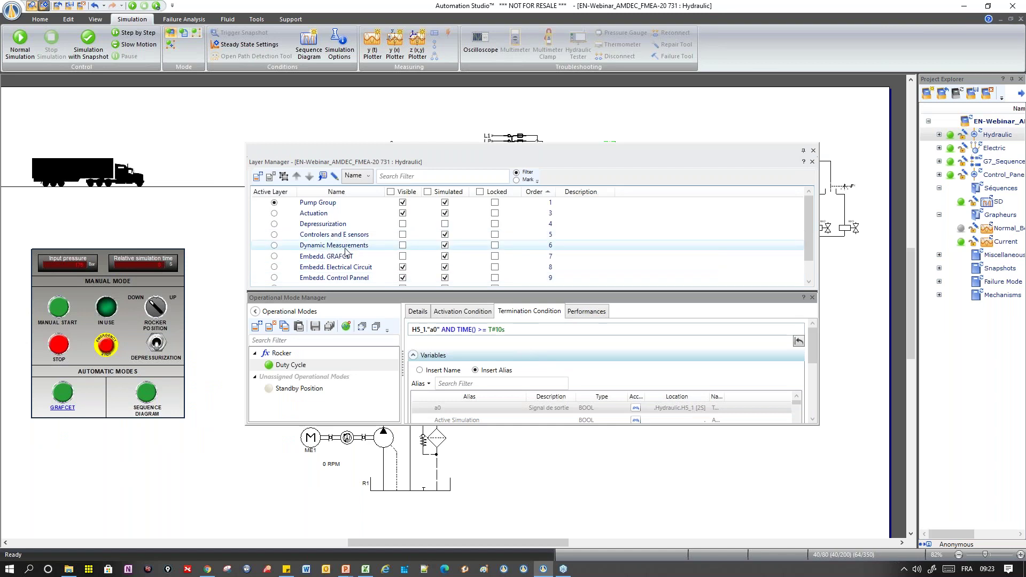
pyautogui.click(403, 246)
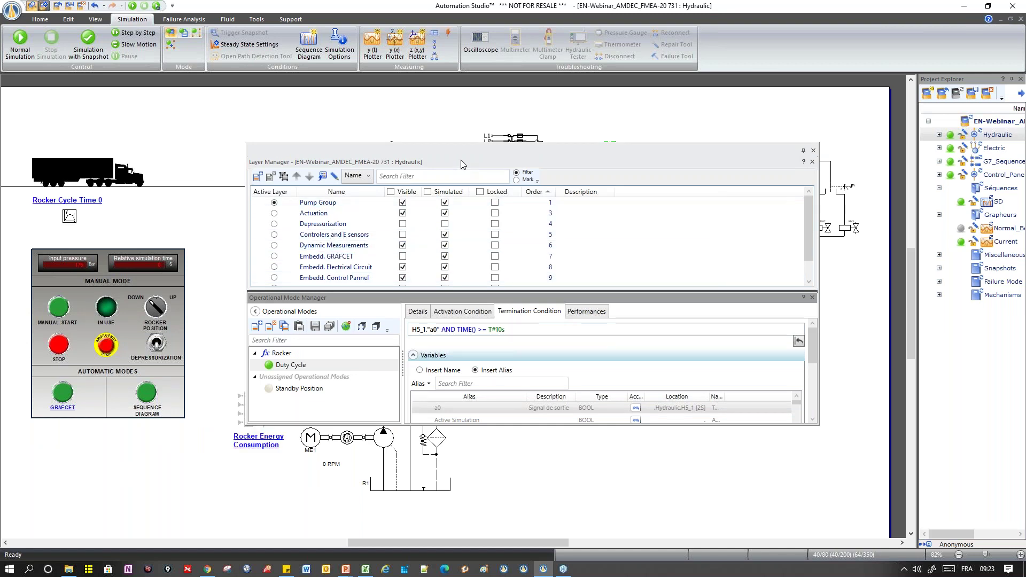
pyautogui.moveTo(465, 161); pyautogui.dragTo(457, 193)
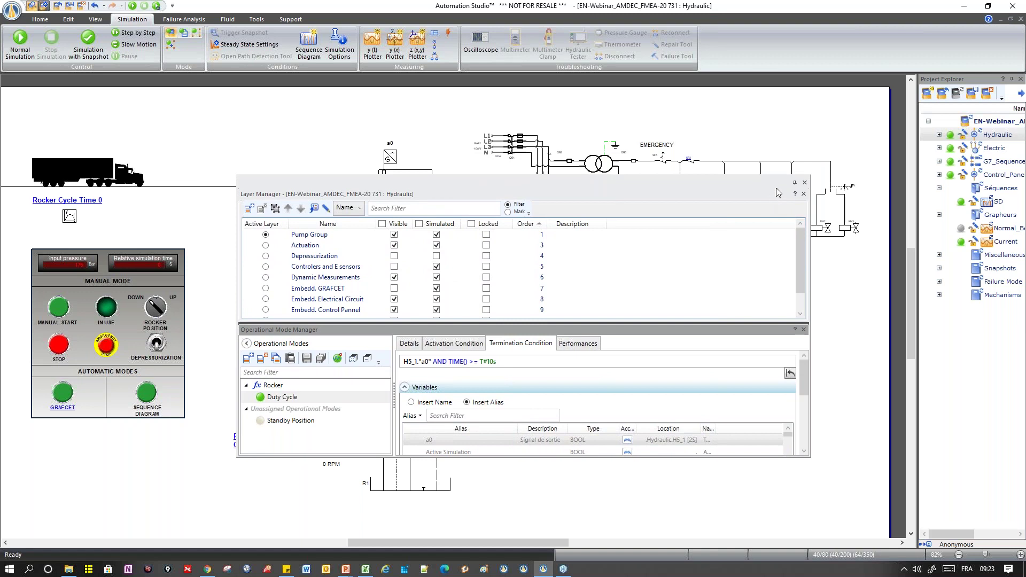
pyautogui.click(805, 182)
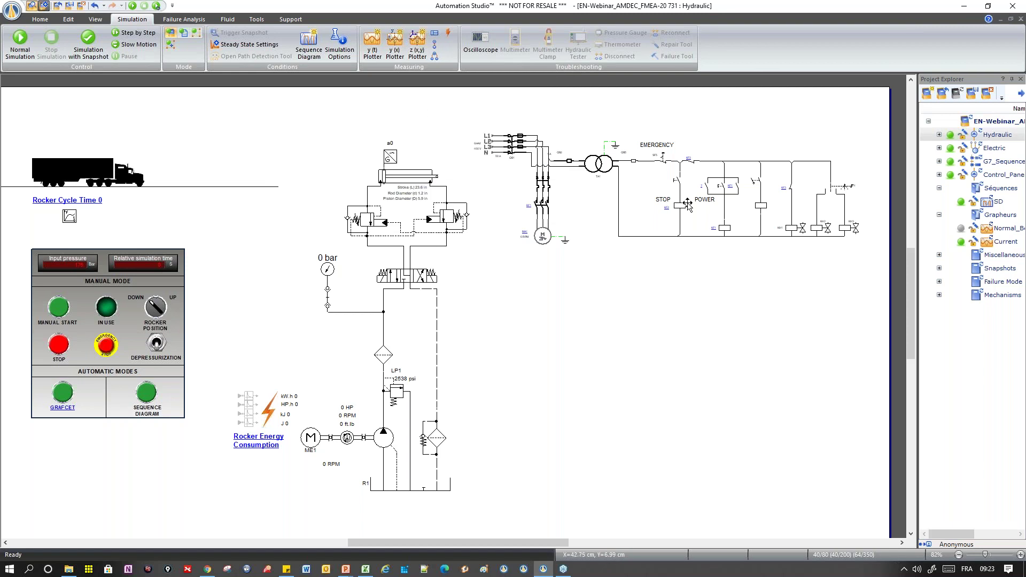
# Attach a measuring instrument to the hydraulic pump for Output Flow in L/min with 0.1 precision
pyautogui.click(436, 37)
pyautogui.click(383, 434)
pyautogui.click(349, 377)
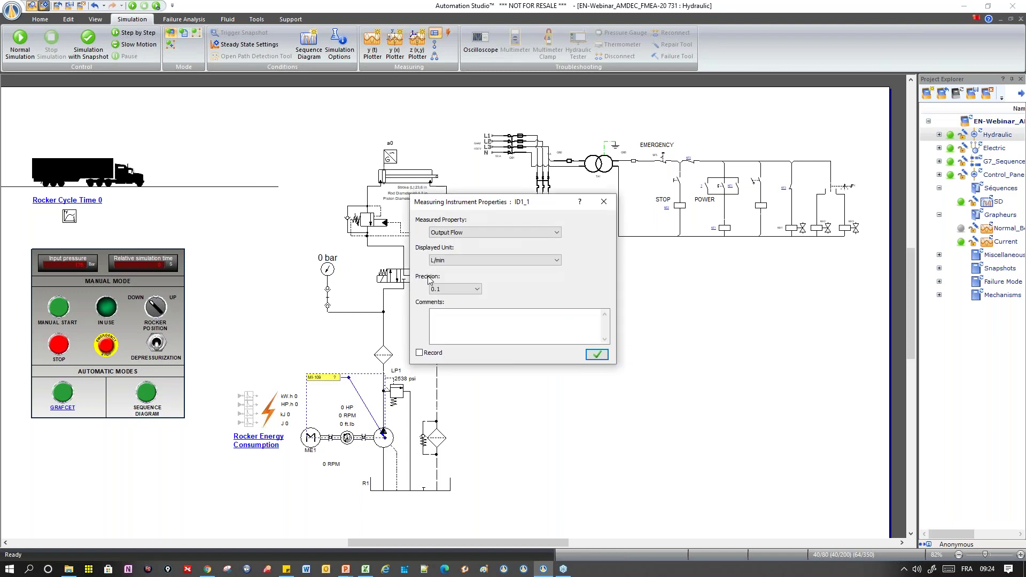
pyautogui.click(597, 355)
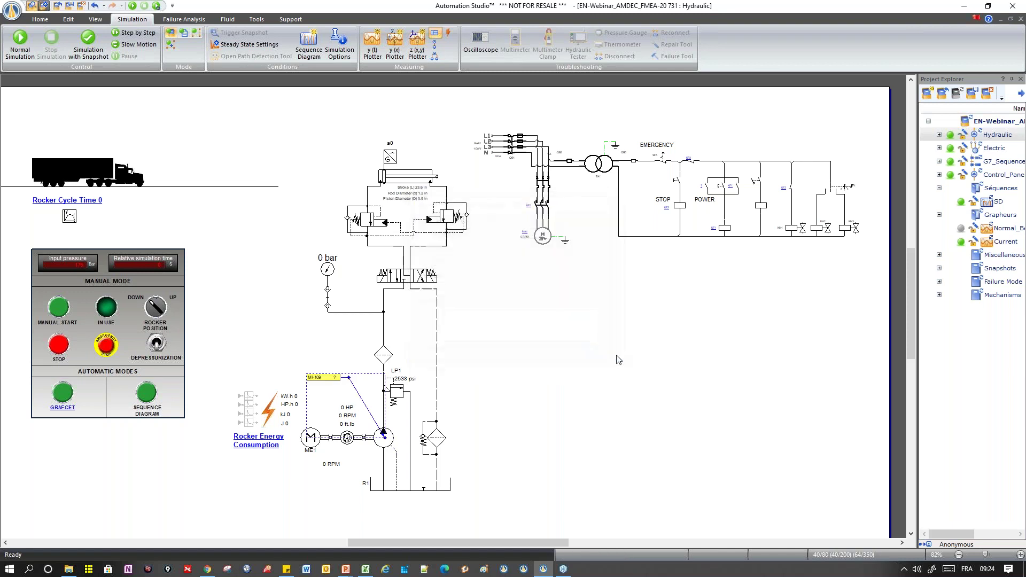
pyautogui.press('Escape')
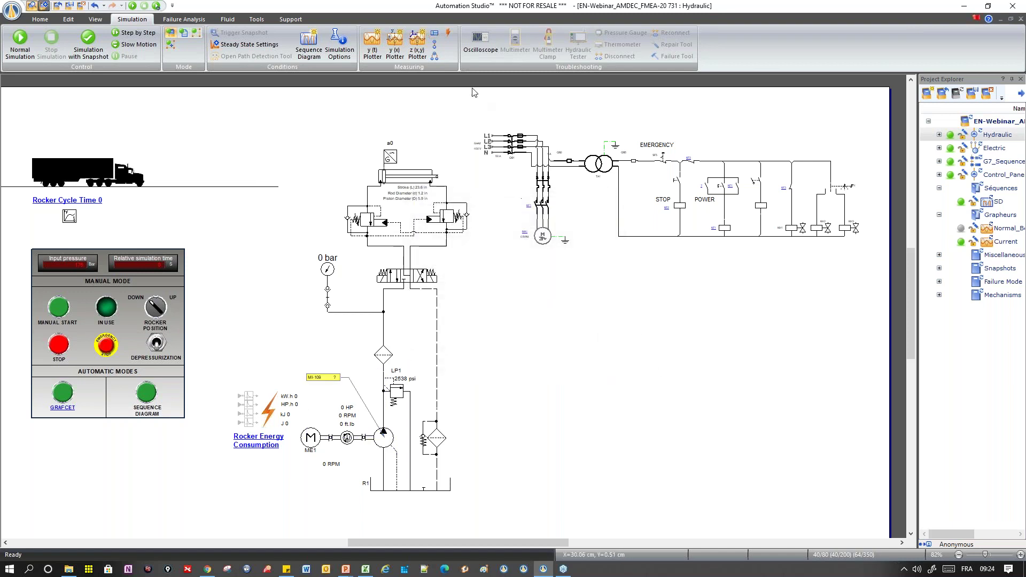
# Attach a measuring instrument to the cylinder's piston-side port for Pressure in bar with 0.1 precision
pyautogui.click(438, 46)
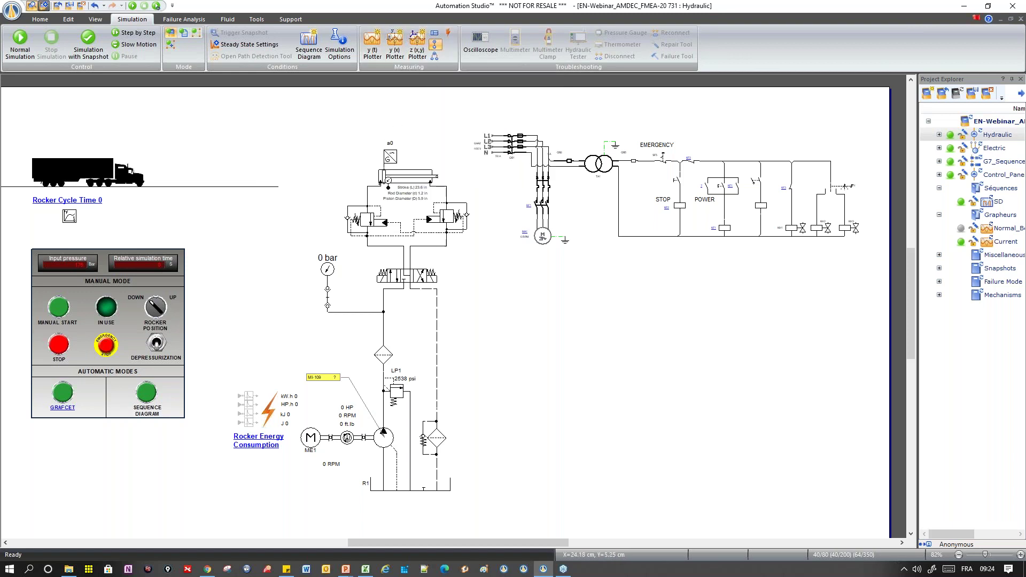
pyautogui.click(381, 181)
pyautogui.click(322, 144)
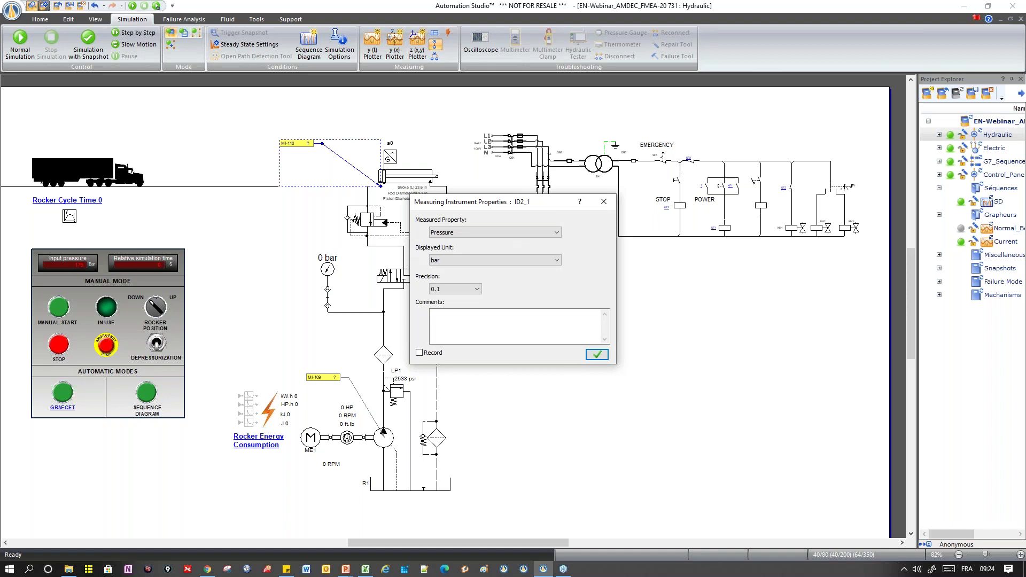
pyautogui.click(597, 354)
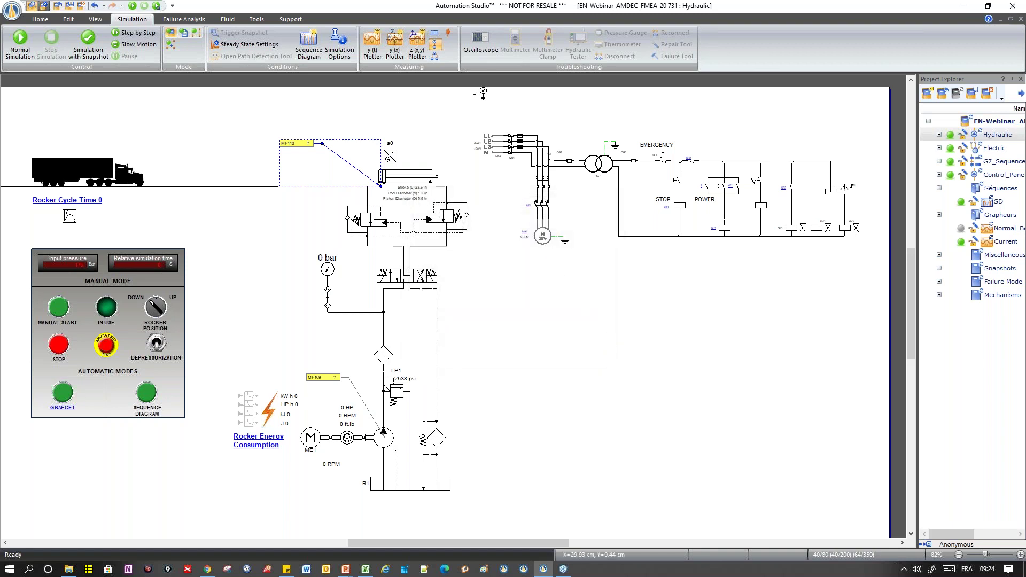
# Place an energy instrument between the pump outlet and the LP1 relief valve junction for Absolute Energy in kJ with 0.01 precision
pyautogui.click(449, 33)
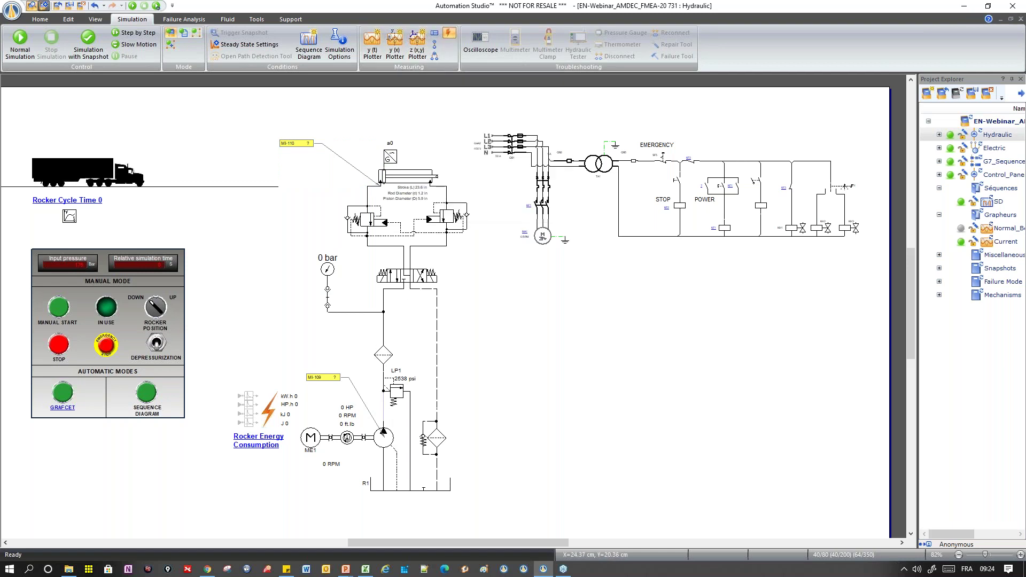
pyautogui.click(384, 424)
pyautogui.click(310, 316)
pyautogui.click(385, 392)
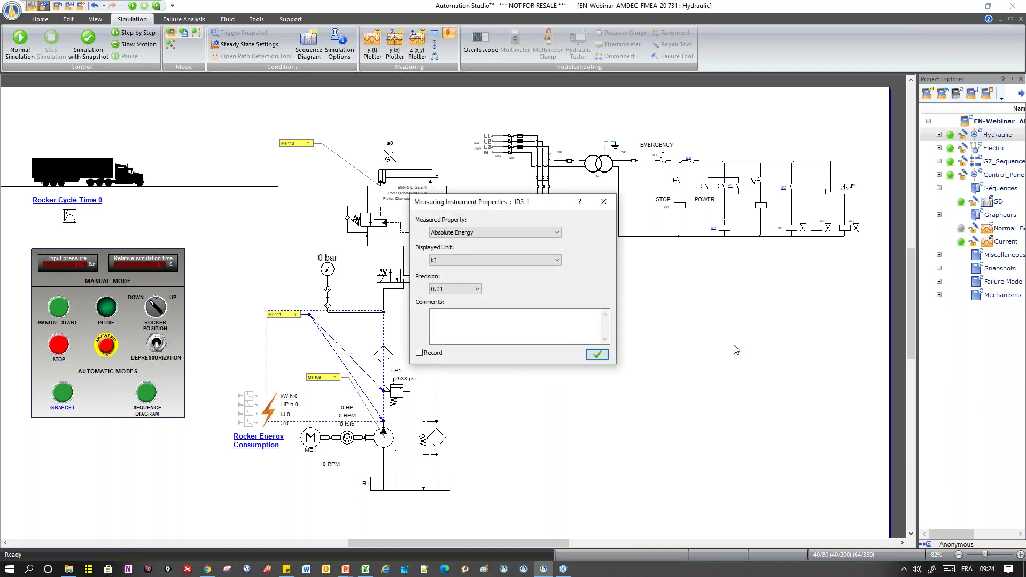
pyautogui.click(603, 355)
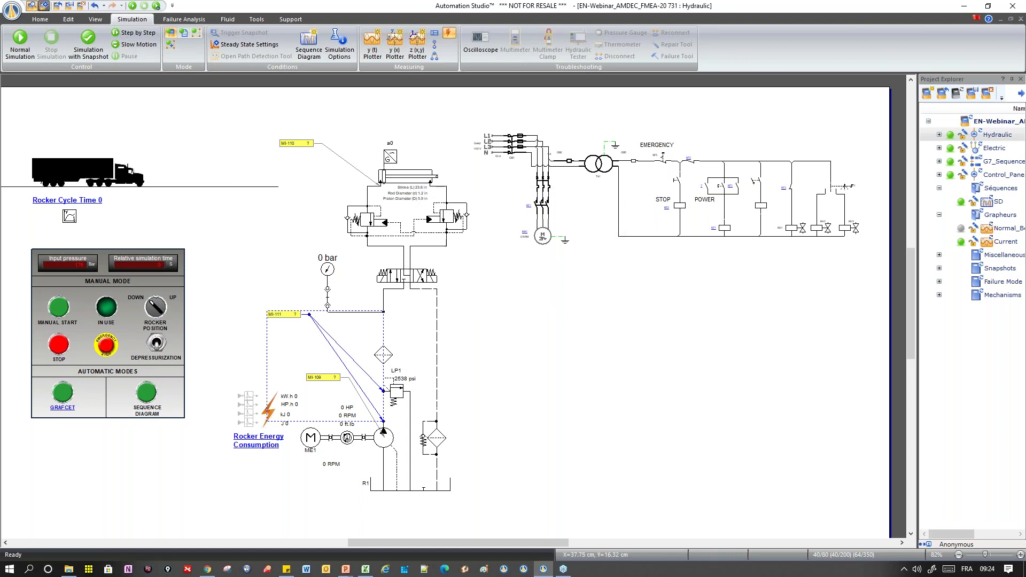
pyautogui.press('Escape')
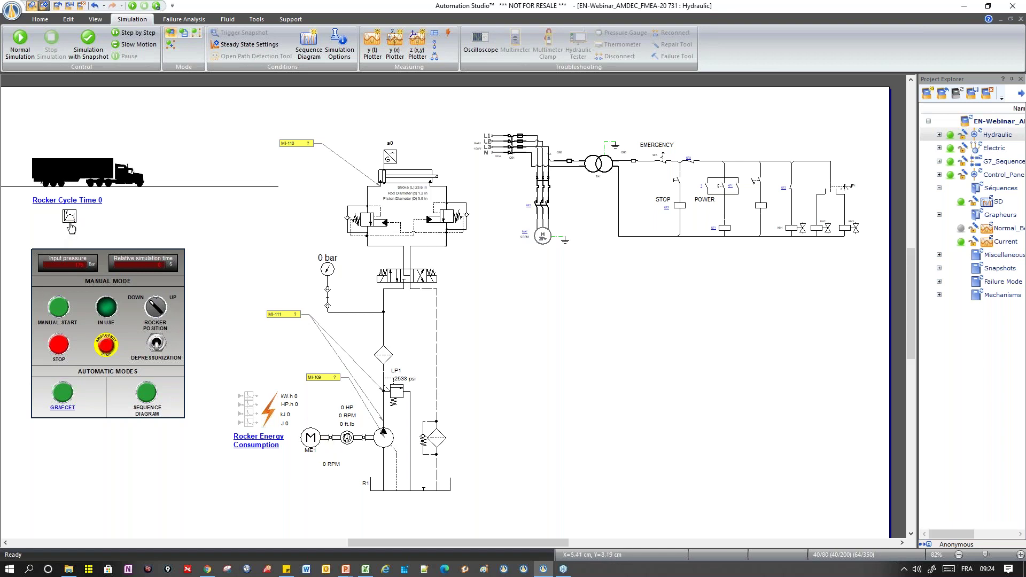
# Attach a measuring instrument to the Rocker Cycle Time block for its Output Signal with 0.1 precision
pyautogui.click(435, 34)
pyautogui.moveTo(76, 215); pyautogui.dragTo(133, 231)
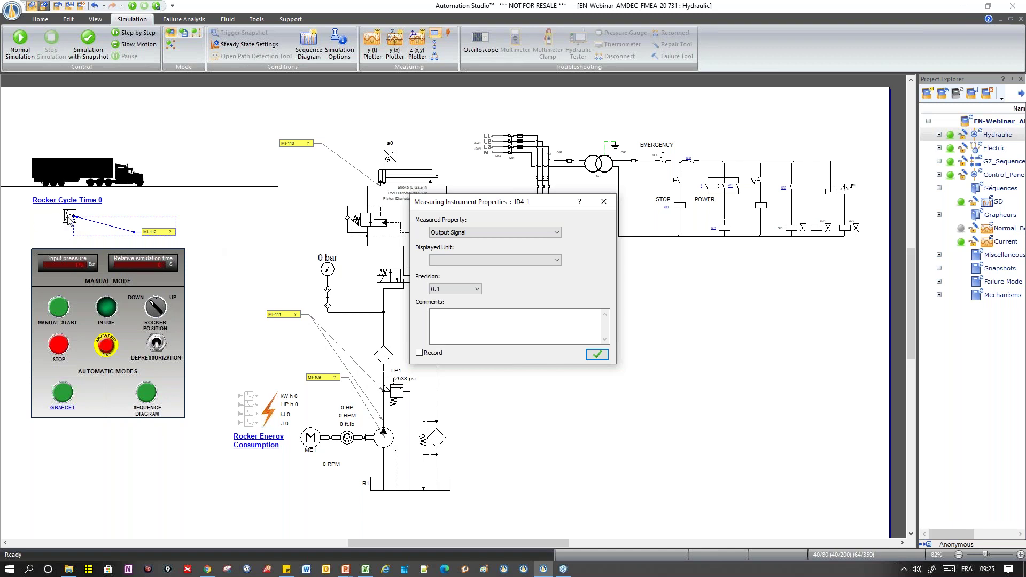
pyautogui.moveTo(466, 207); pyautogui.dragTo(423, 149)
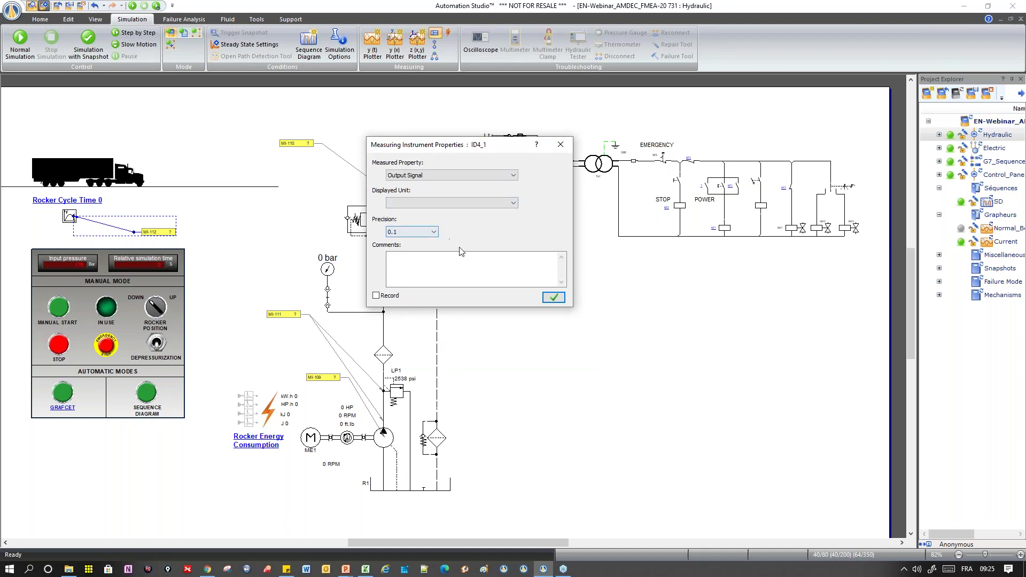
pyautogui.click(557, 300)
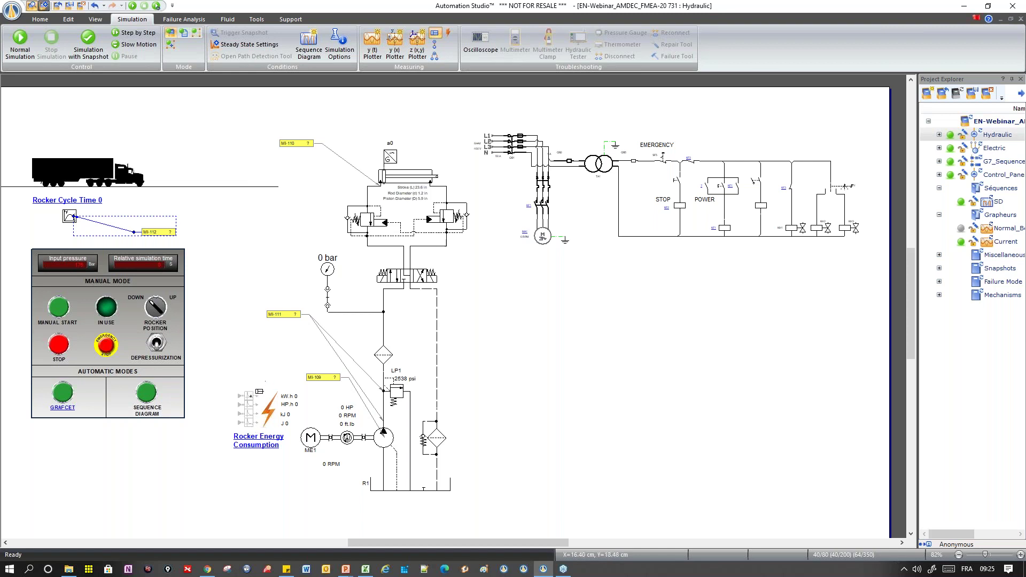
# Check the measured property and displayed unit of the energy instrument at the pump line, and close its properties
pyautogui.scroll(5, 289, 398)
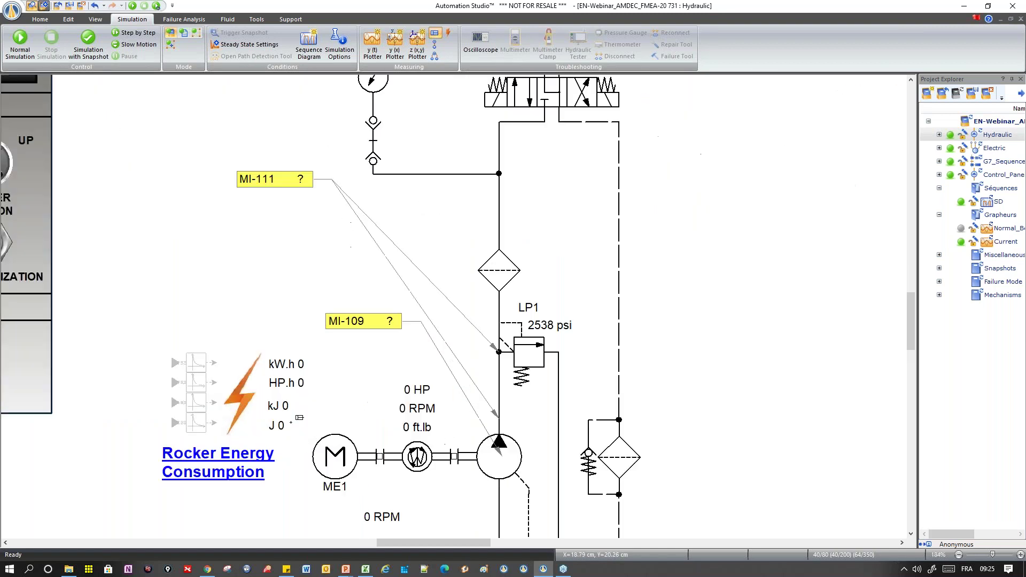
pyautogui.scroll(-5, 298, 400)
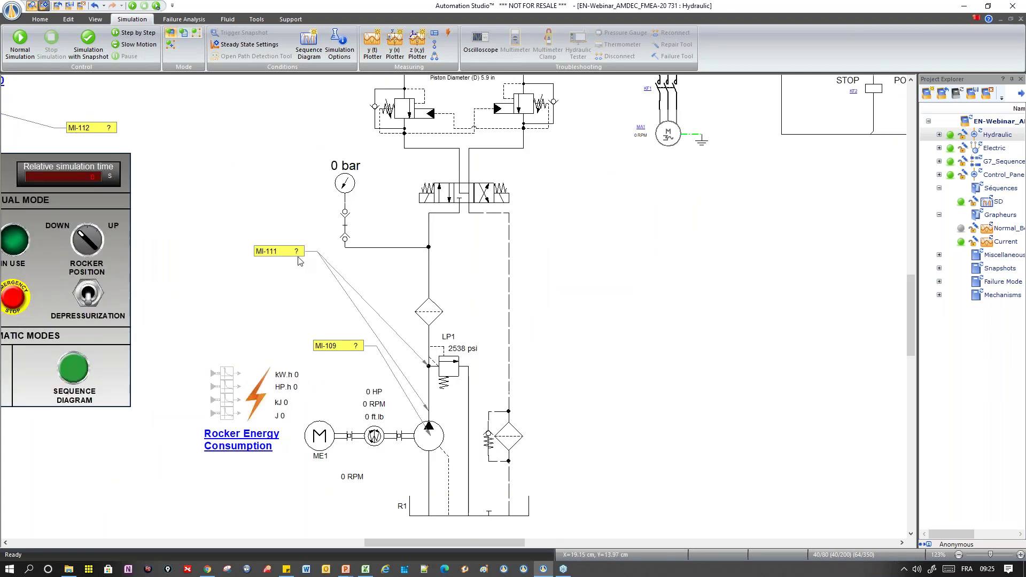
pyautogui.doubleClick(294, 252)
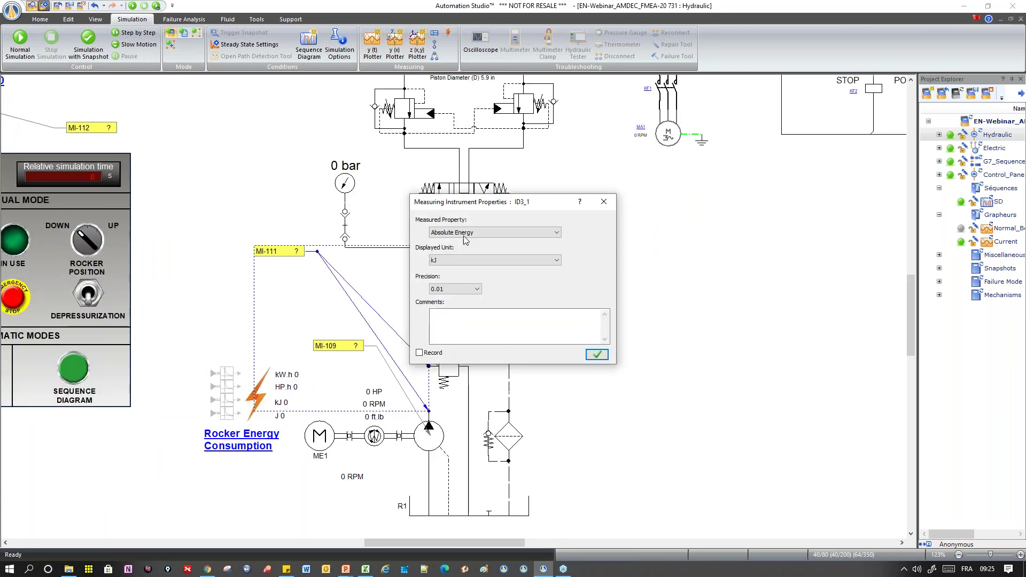
pyautogui.click(604, 202)
pyautogui.scroll(2, 127, 435)
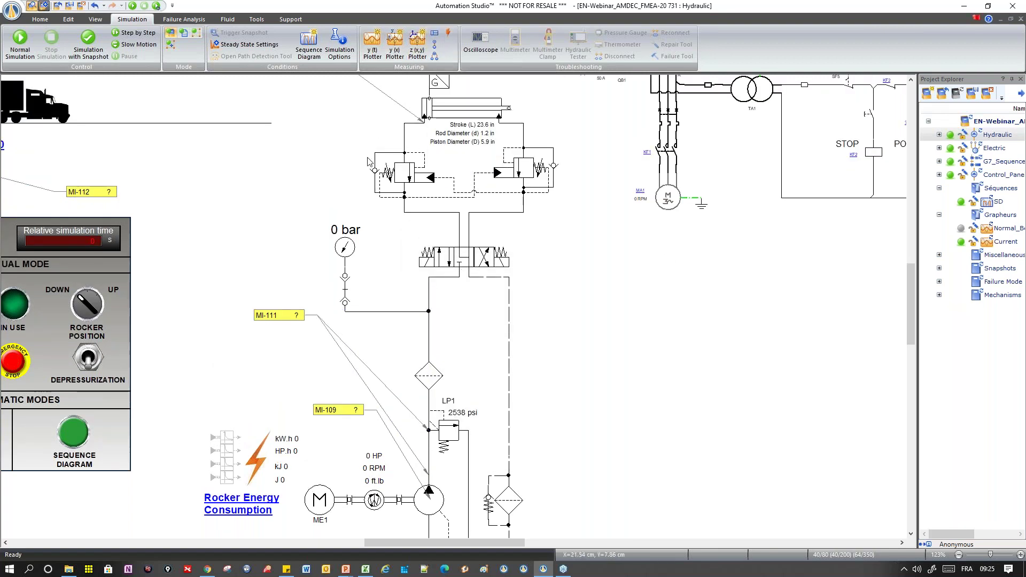
# Attach a measuring instrument to the HP.h block of Rocker Energy Consumption for its Output Signal with 0.1 precision
pyautogui.click(433, 35)
pyautogui.scroll(-1, 253, 374)
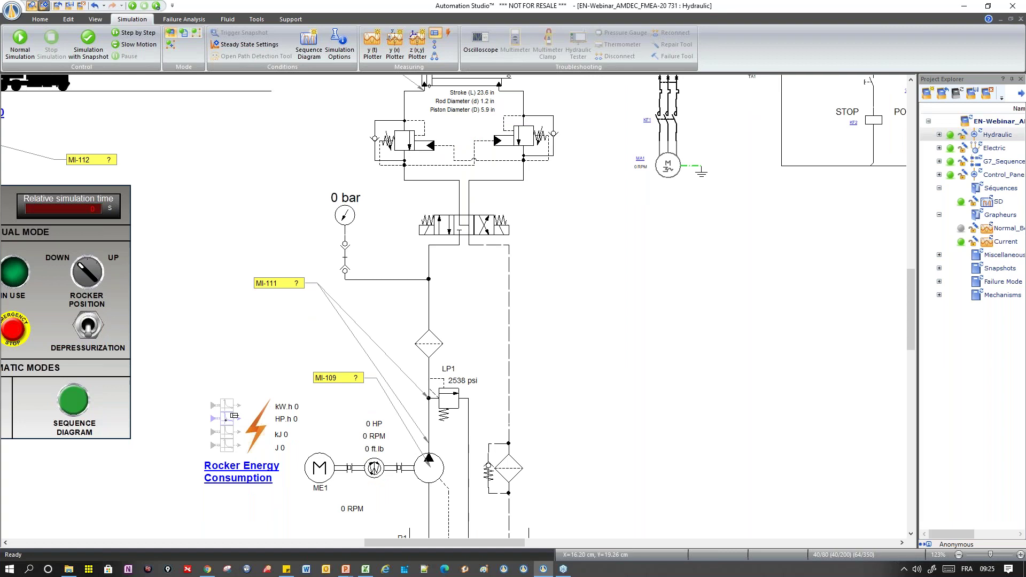
pyautogui.click(227, 420)
pyautogui.click(275, 348)
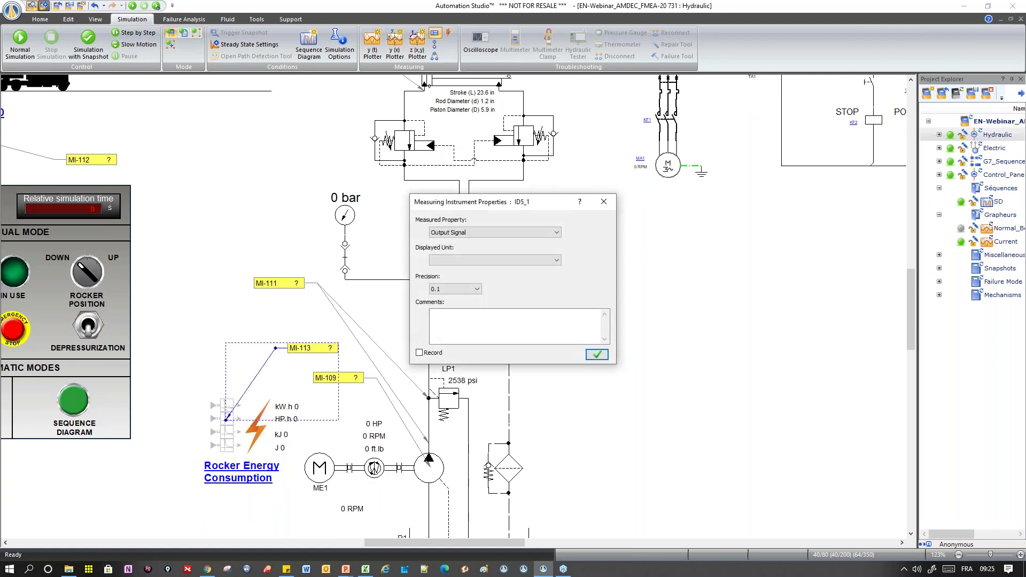
pyautogui.click(596, 354)
pyautogui.scroll(-2, 603, 353)
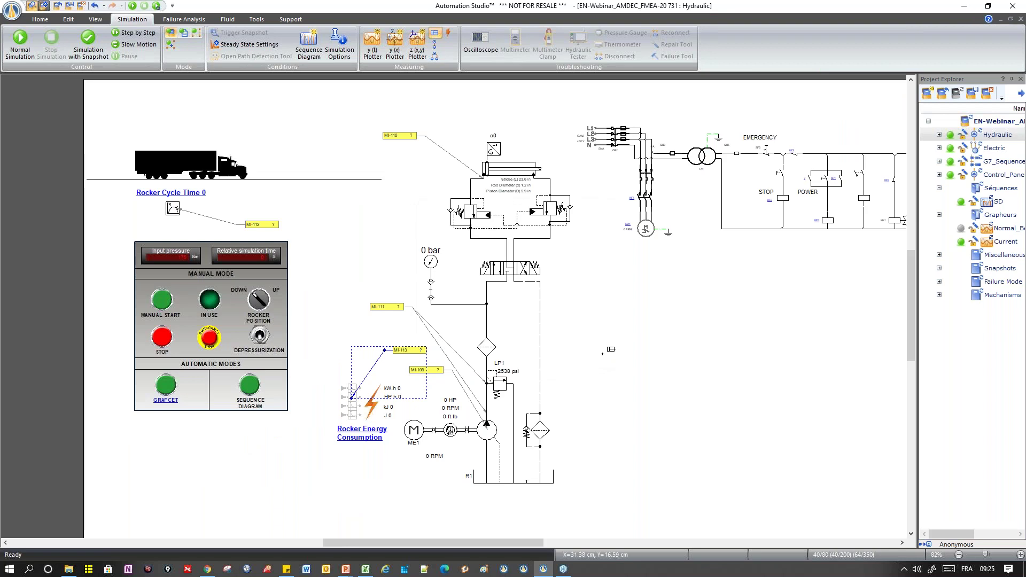
pyautogui.press('Escape')
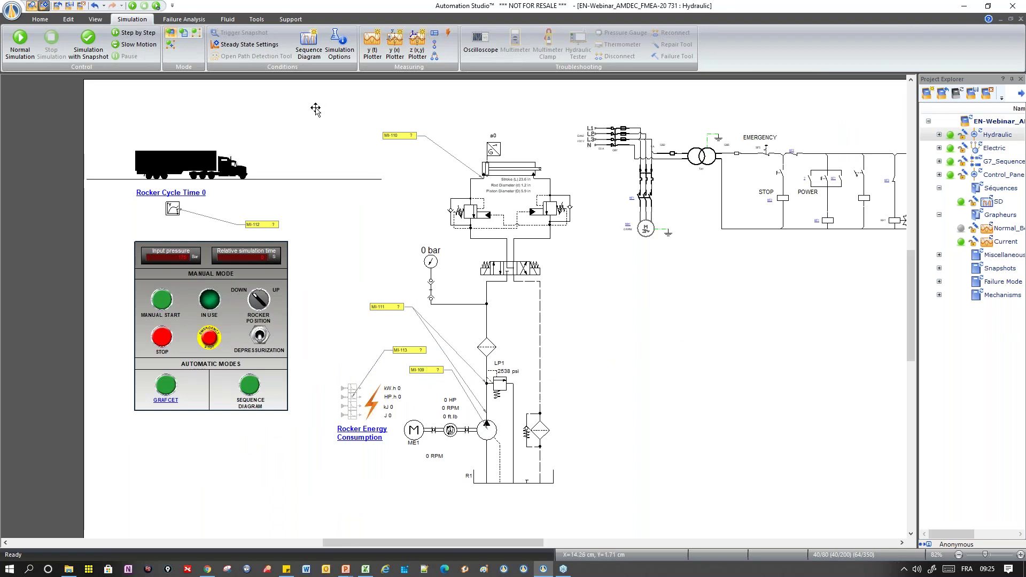
# Reopen the Operational Mode Manager and move it below the cylinder so the control panel and actuation circuit stay uncovered
pyautogui.click(191, 21)
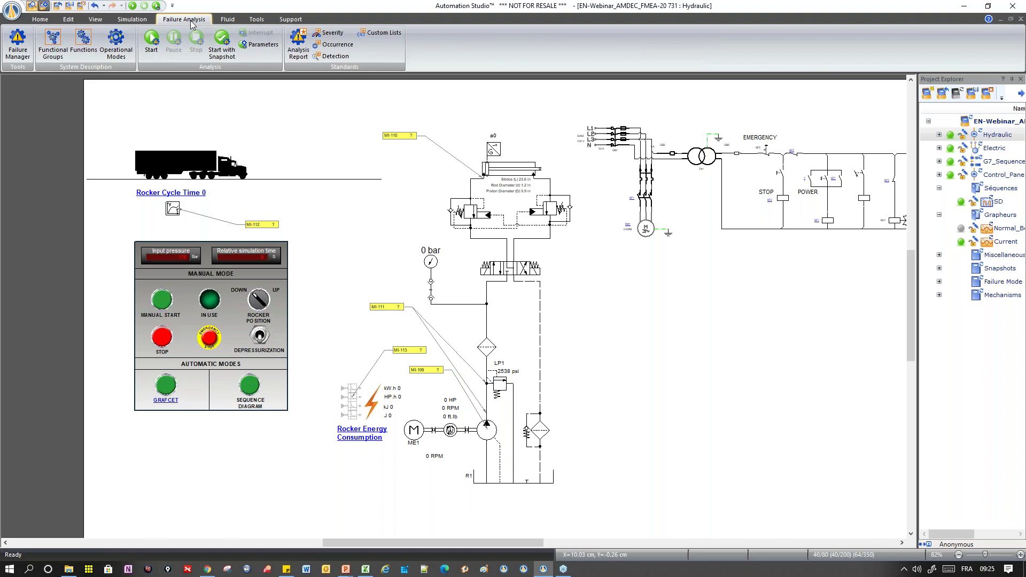
pyautogui.click(115, 47)
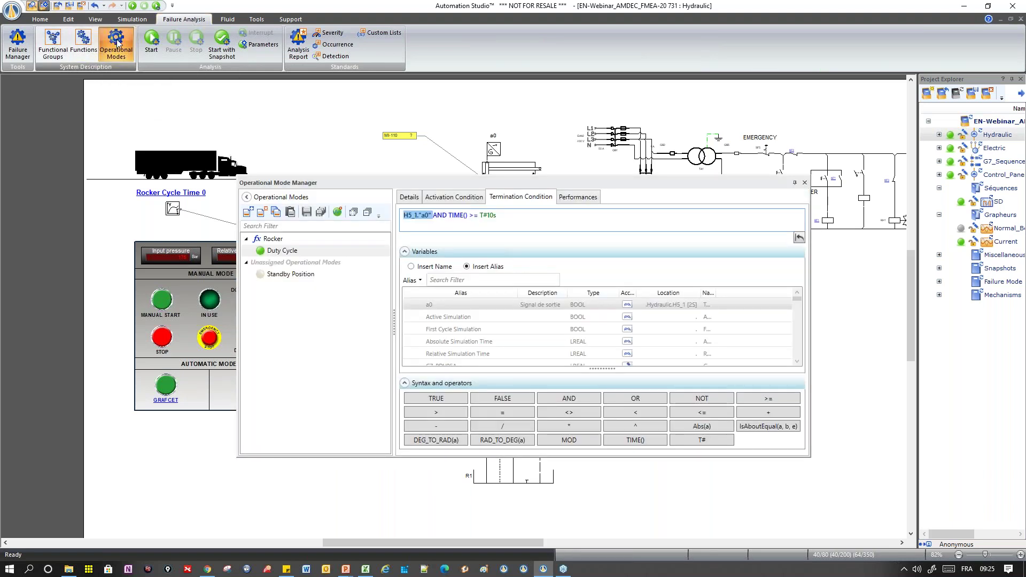
pyautogui.moveTo(607, 188); pyautogui.dragTo(721, 183)
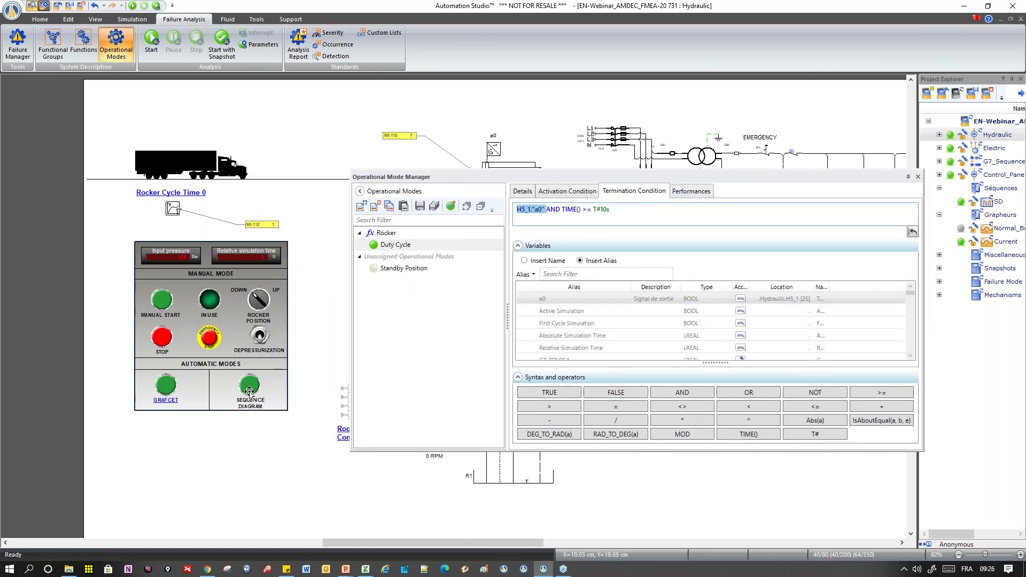
pyautogui.moveTo(477, 181); pyautogui.dragTo(449, 182)
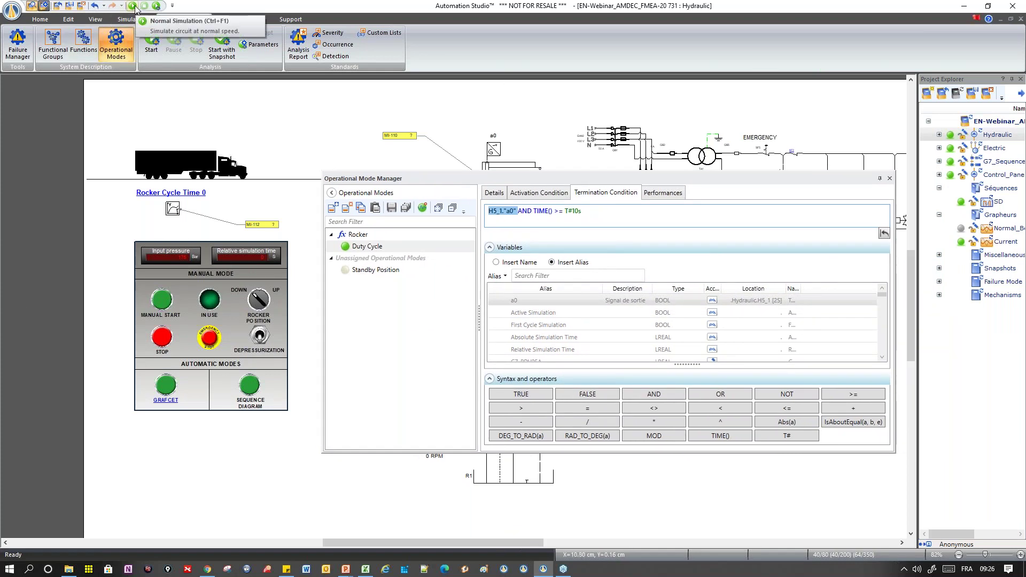
pyautogui.moveTo(696, 183); pyautogui.dragTo(691, 189)
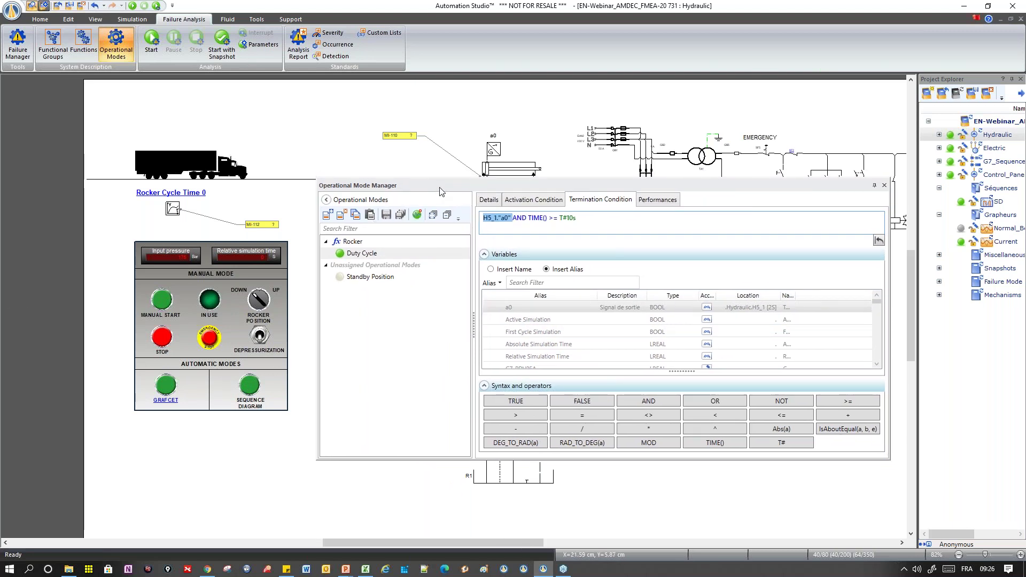
pyautogui.moveTo(440, 192); pyautogui.dragTo(436, 274)
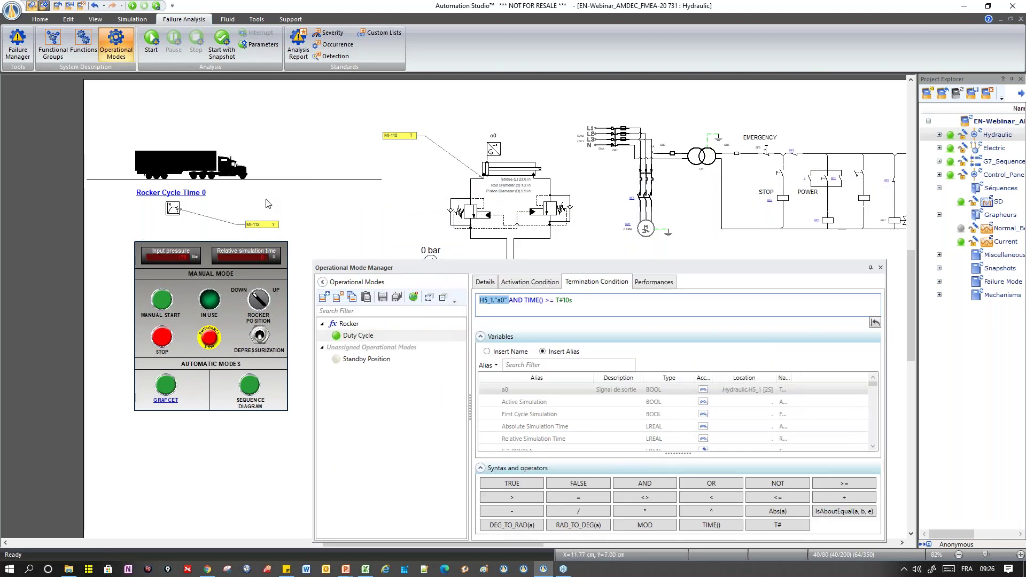
pyautogui.click(534, 269)
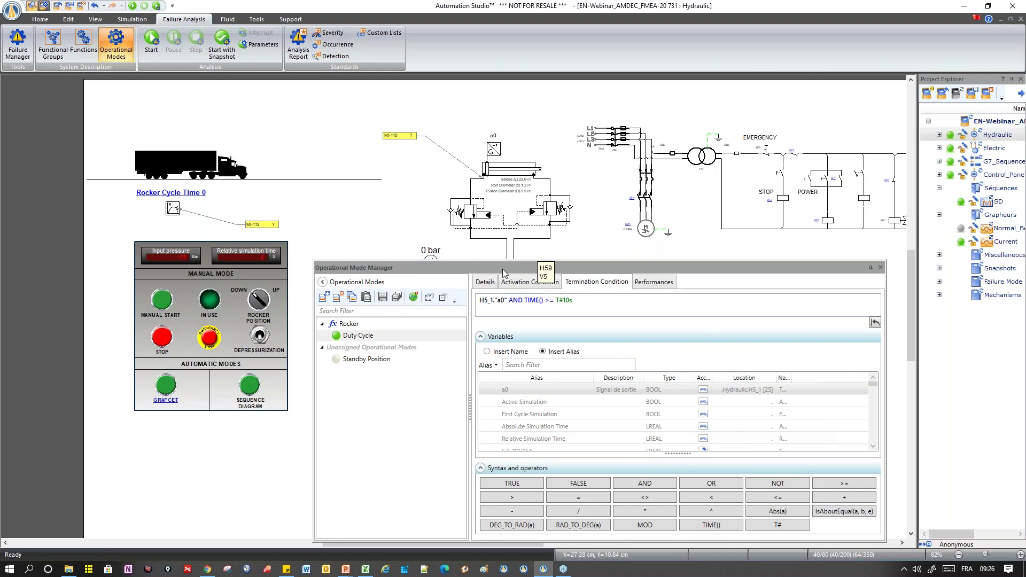
pyautogui.moveTo(503, 270); pyautogui.dragTo(517, 261)
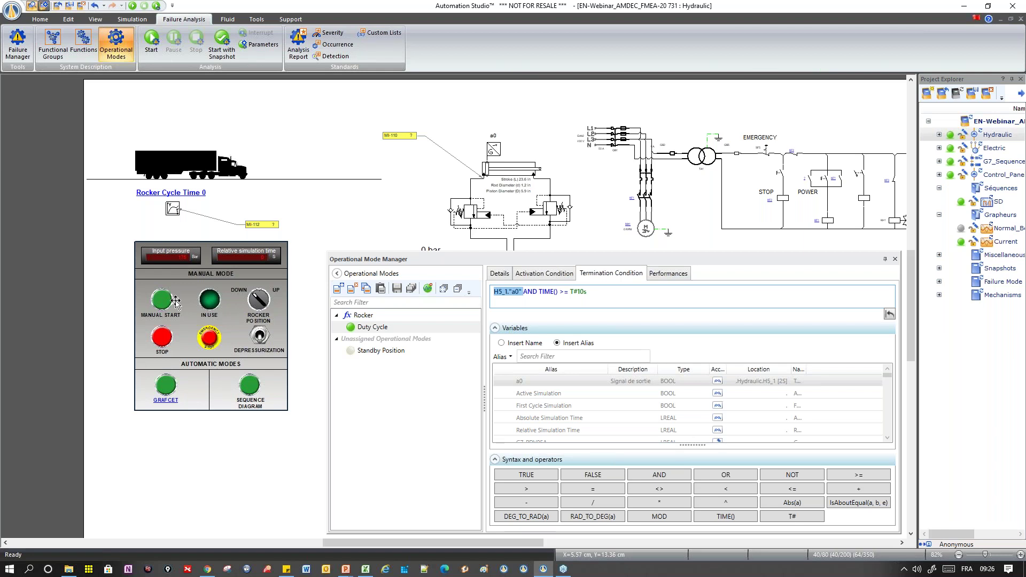
# Open the SD sequence diagram and shrink its window to a small view beside the termination condition
pyautogui.doubleClick(998, 202)
pyautogui.moveTo(722, 156); pyautogui.dragTo(692, 63)
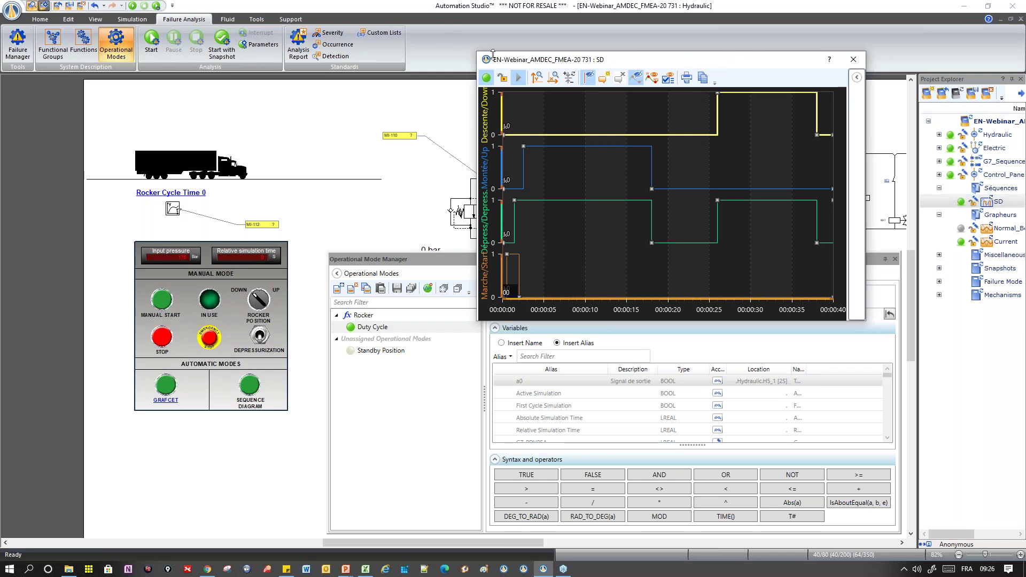
pyautogui.moveTo(477, 52); pyautogui.dragTo(696, 184)
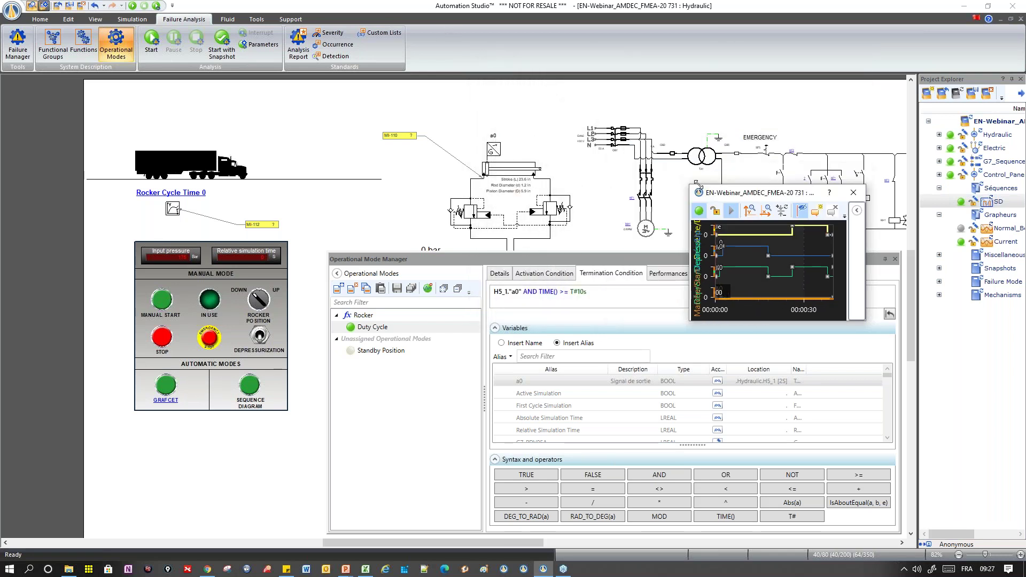
# Run Measure Performances for the Duty Cycle mode and start the automatic sequence diagram cycle from the control panel
pyautogui.moveTo(786, 193); pyautogui.dragTo(917, 359)
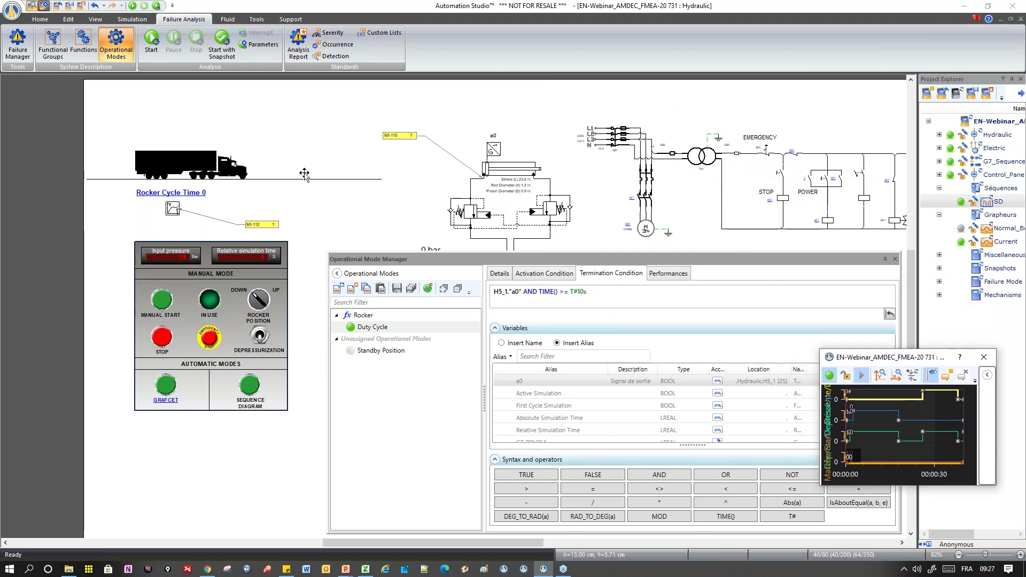
pyautogui.moveTo(423, 261); pyautogui.dragTo(417, 210)
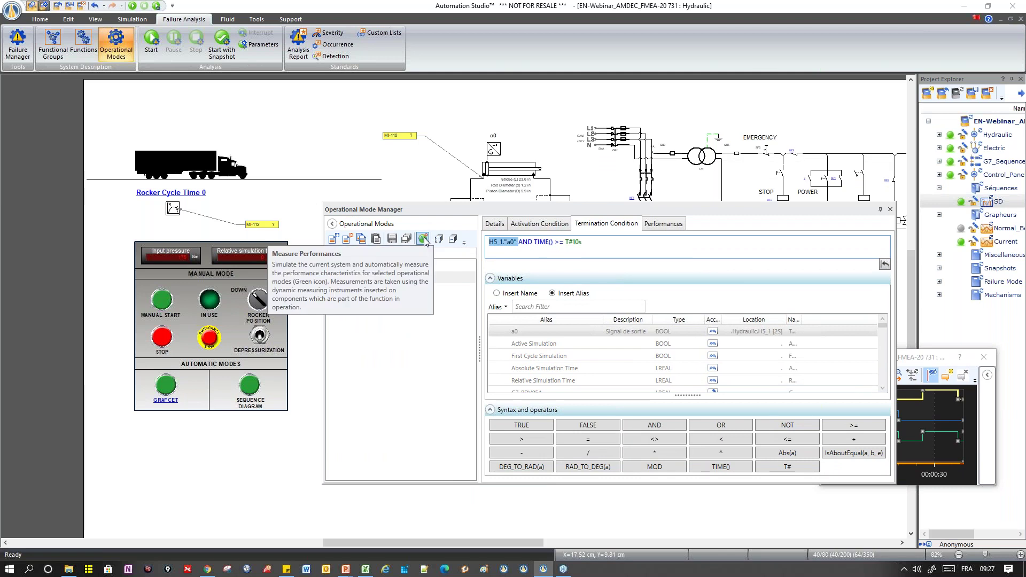
pyautogui.click(423, 238)
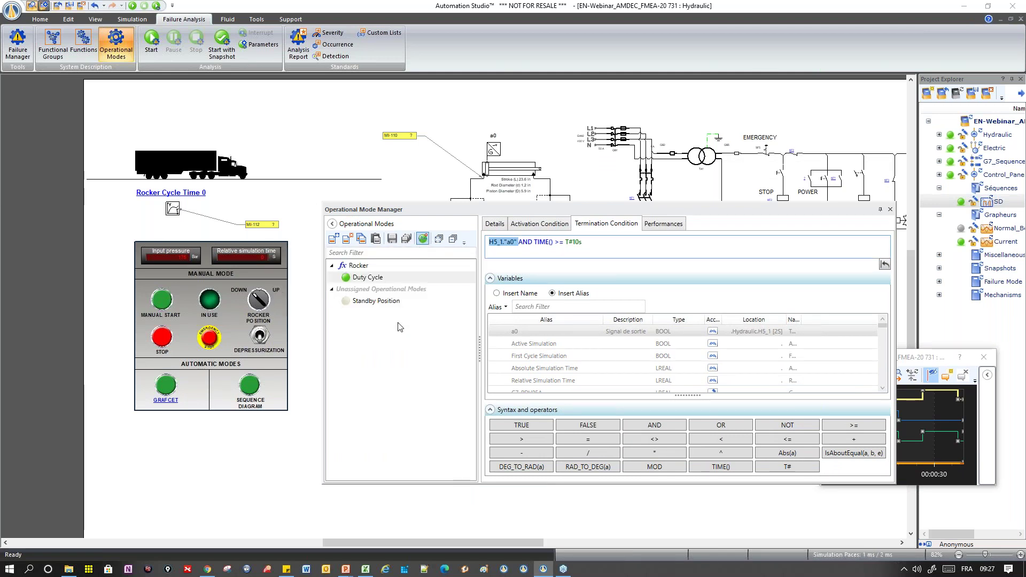
pyautogui.click(255, 398)
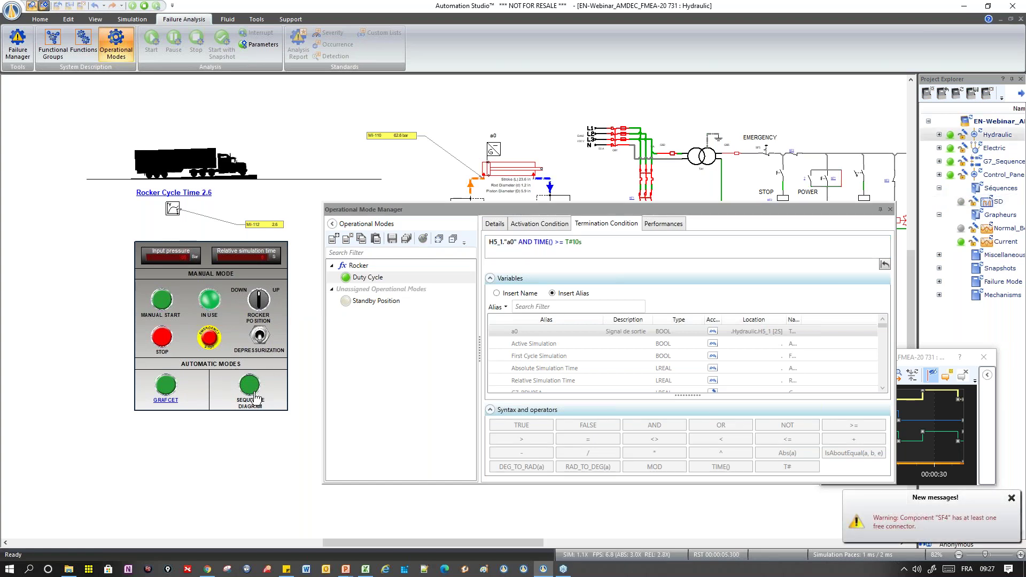
# Review the Duty Cycle's activation condition against the cylinder's movement while the measurement simulation runs
pyautogui.moveTo(534, 213); pyautogui.dragTo(449, 260)
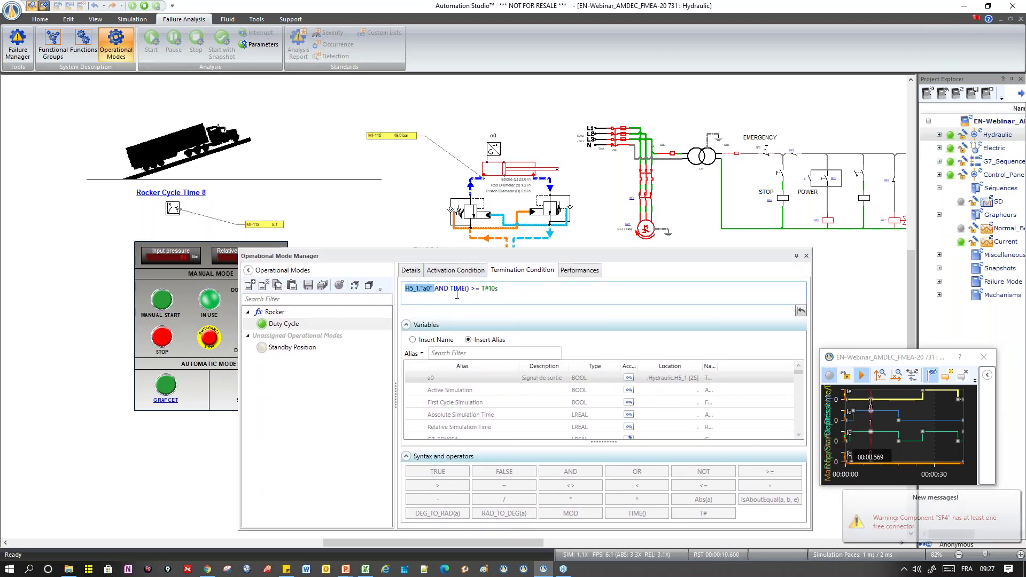
pyautogui.click(468, 269)
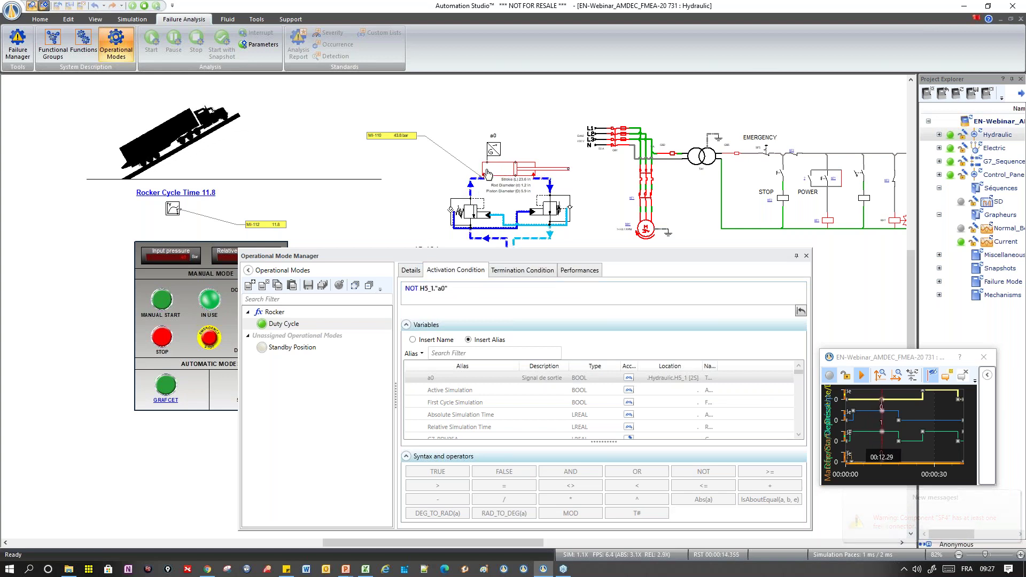
pyautogui.moveTo(505, 172)
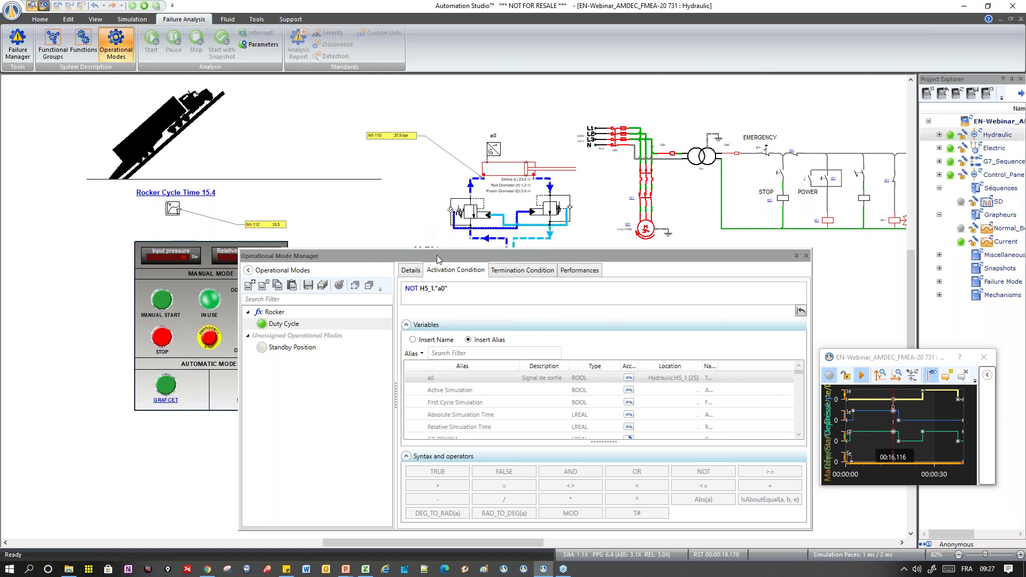
pyautogui.moveTo(437, 255); pyautogui.dragTo(438, 236)
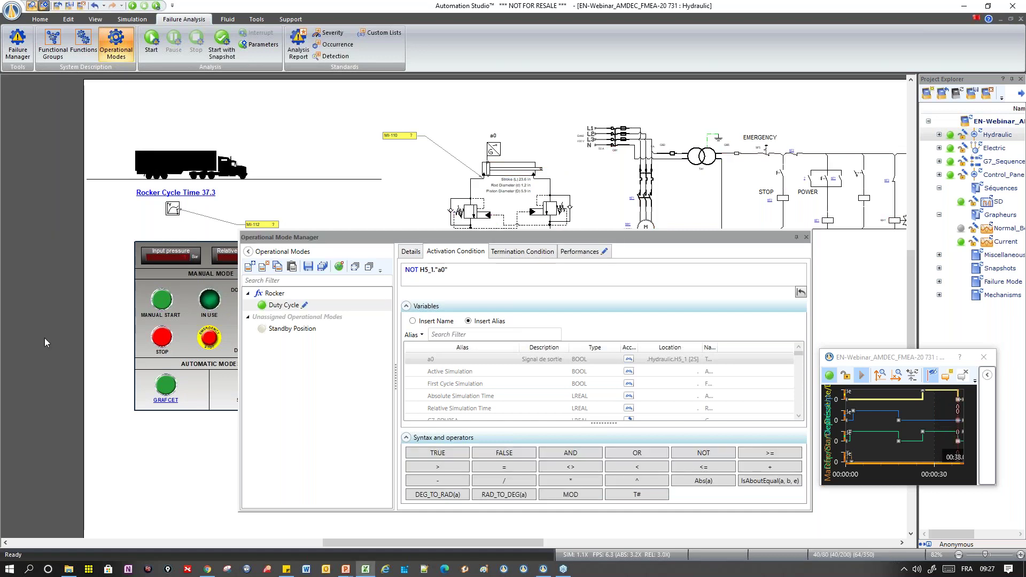
# Display the list of measured performances for the Duty Cycle mode, keeping the cylinder visible above the manager
pyautogui.moveTo(463, 238); pyautogui.dragTo(454, 246)
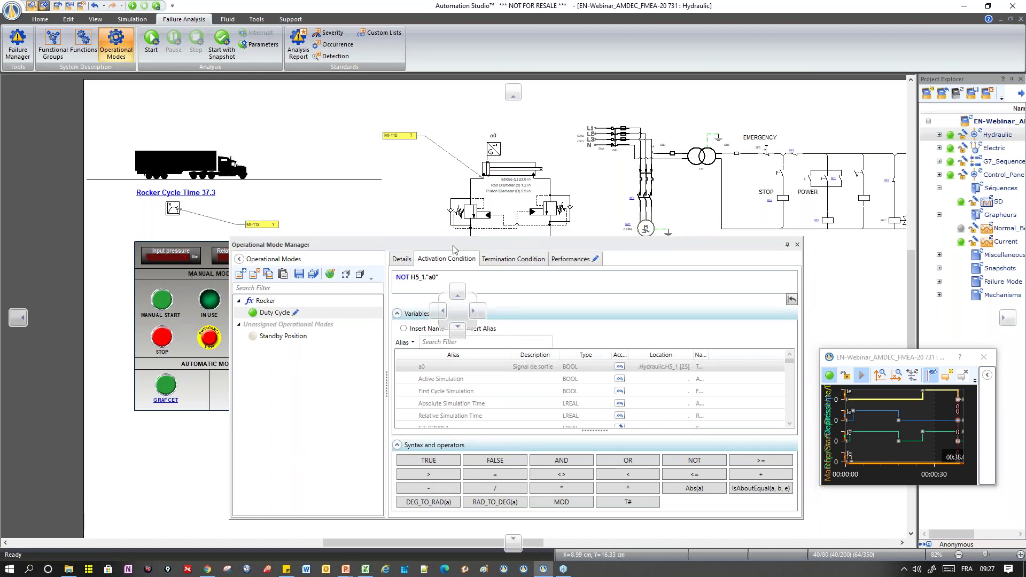
pyautogui.click(562, 264)
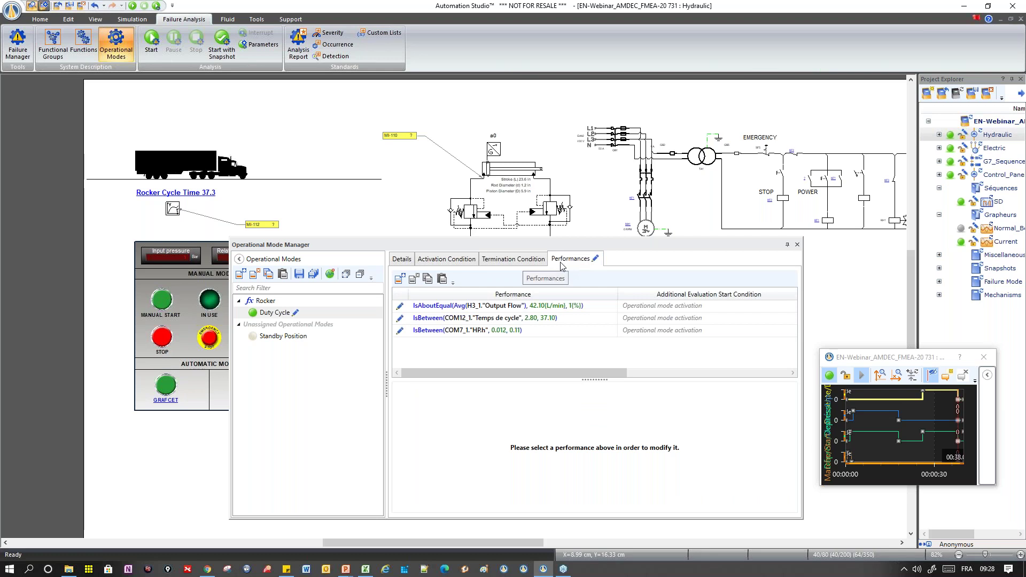
pyautogui.moveTo(473, 243); pyautogui.dragTo(478, 234)
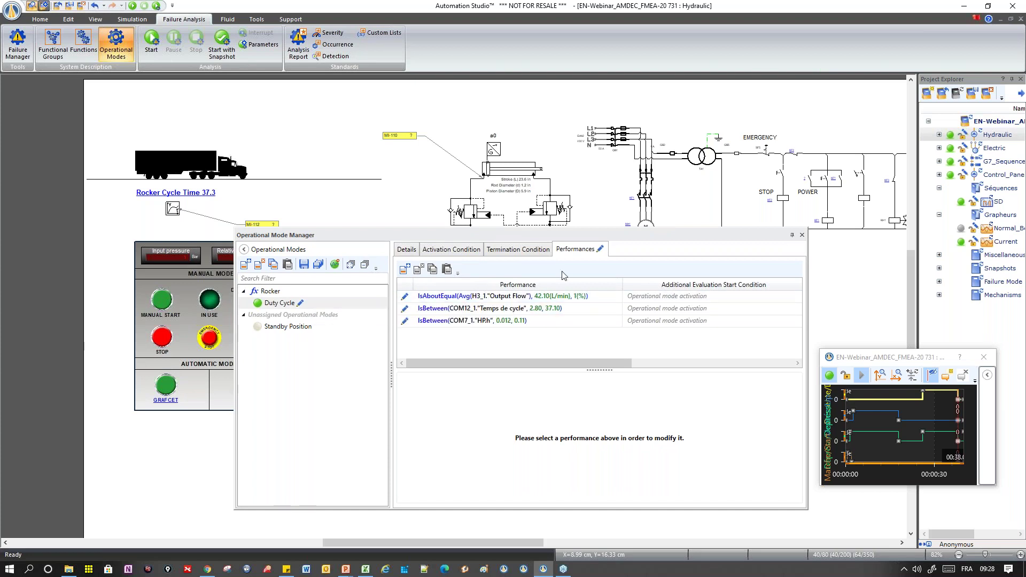
# Compare the Duty Cycle performances with the measuring instruments on the pump, cycle time and energy consumption blocks
pyautogui.moveTo(533, 235); pyautogui.dragTo(811, 197)
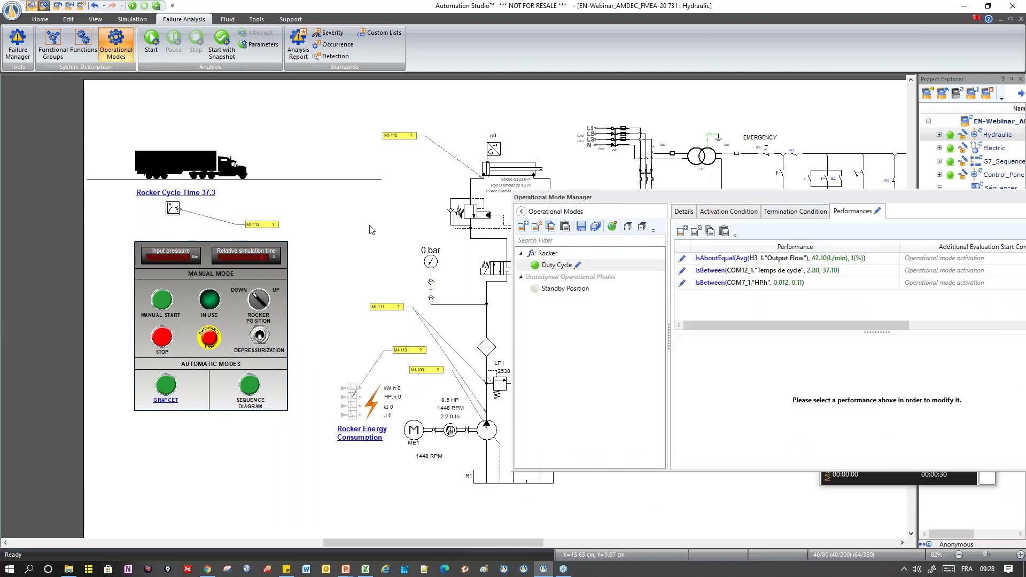
pyautogui.moveTo(570, 198); pyautogui.dragTo(266, 205)
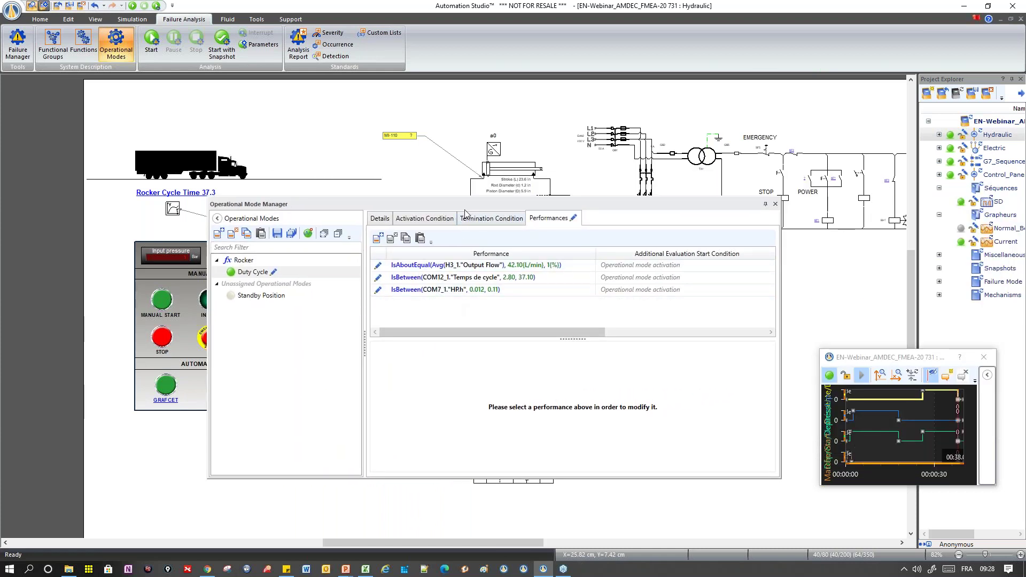
pyautogui.moveTo(439, 210); pyautogui.dragTo(761, 234)
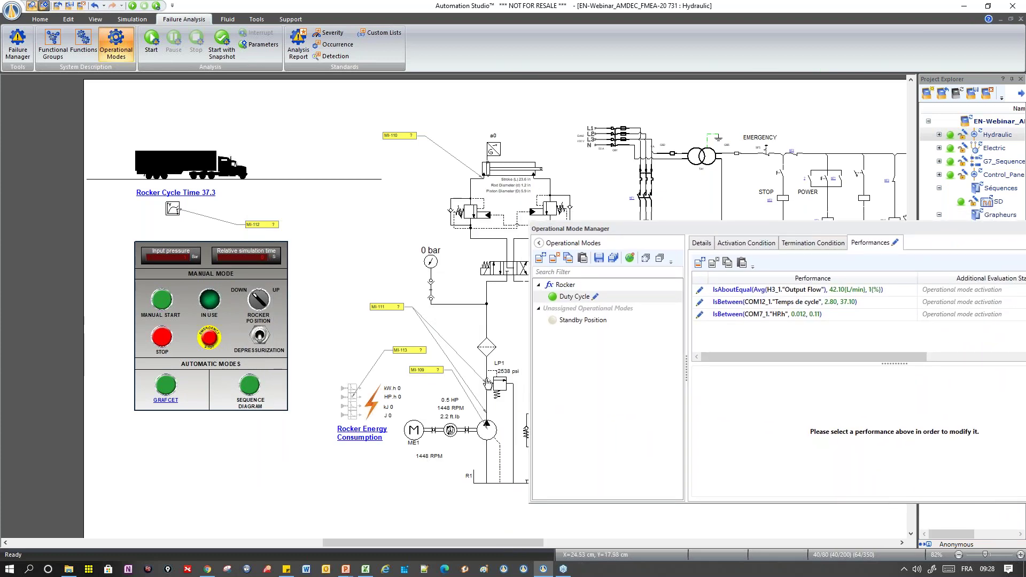
pyautogui.click(426, 371)
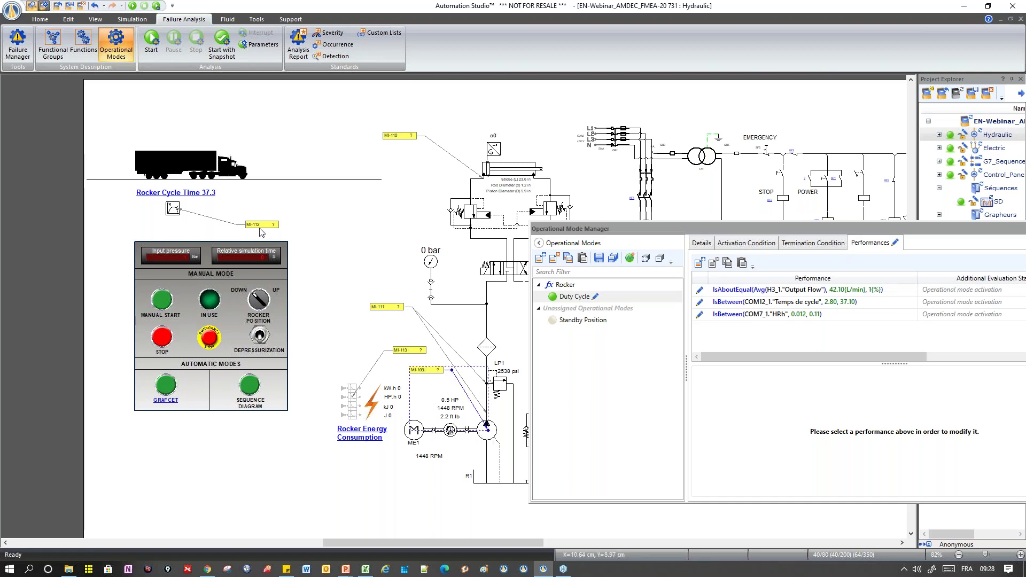
pyautogui.moveTo(582, 229); pyautogui.dragTo(552, 191)
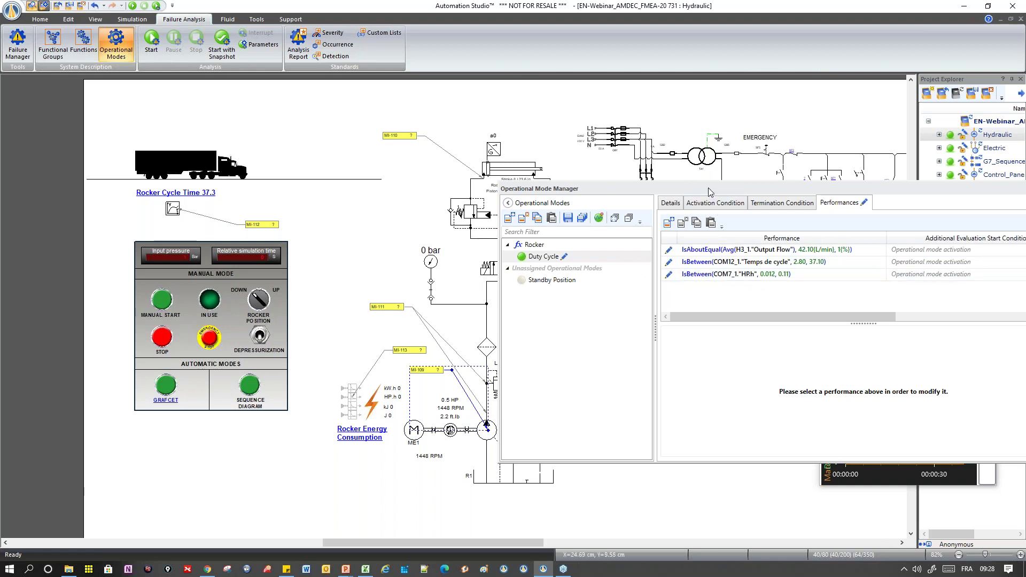
pyautogui.moveTo(709, 193); pyautogui.dragTo(664, 152)
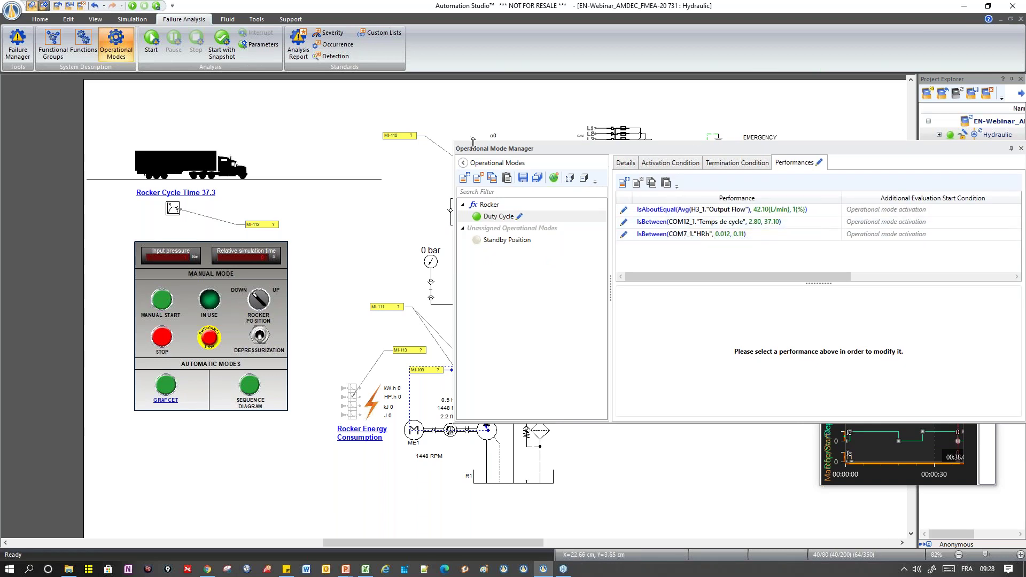
pyautogui.moveTo(494, 156); pyautogui.dragTo(256, 260)
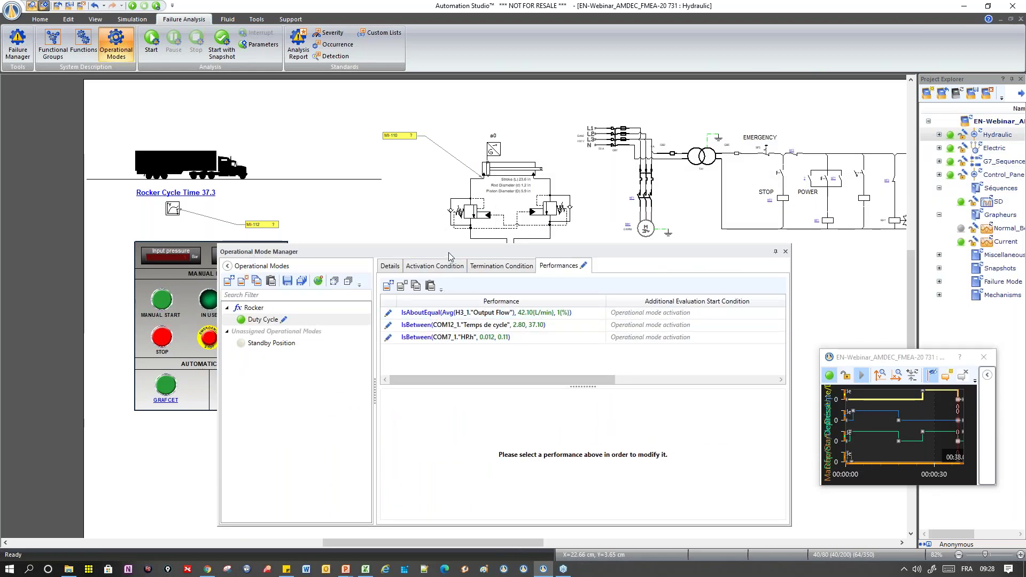
pyautogui.moveTo(451, 252); pyautogui.dragTo(443, 194)
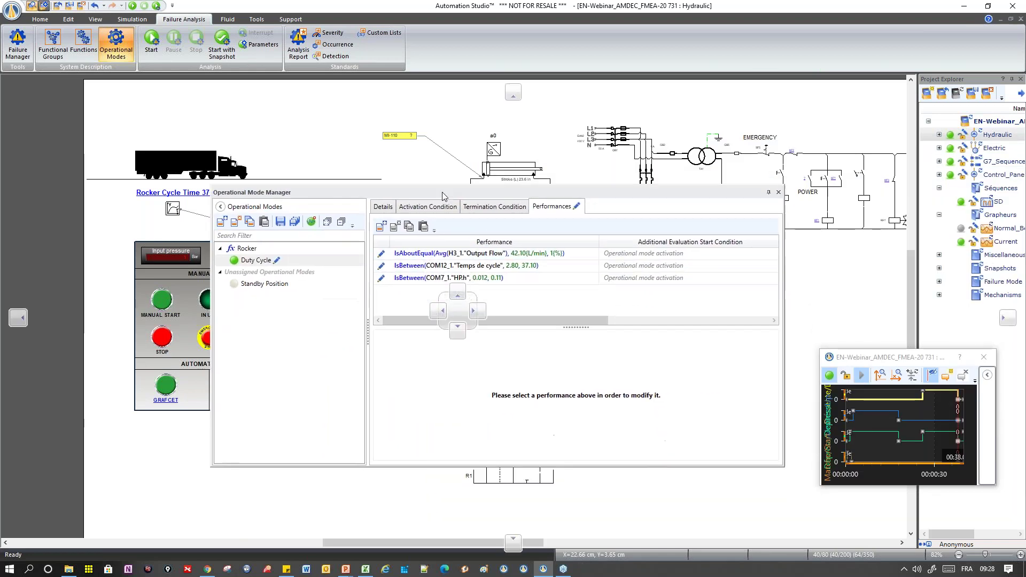
# Open the Output Flow performance's expression and enlarge the Operational Mode Manager to show all syntax operators
pyautogui.click(420, 256)
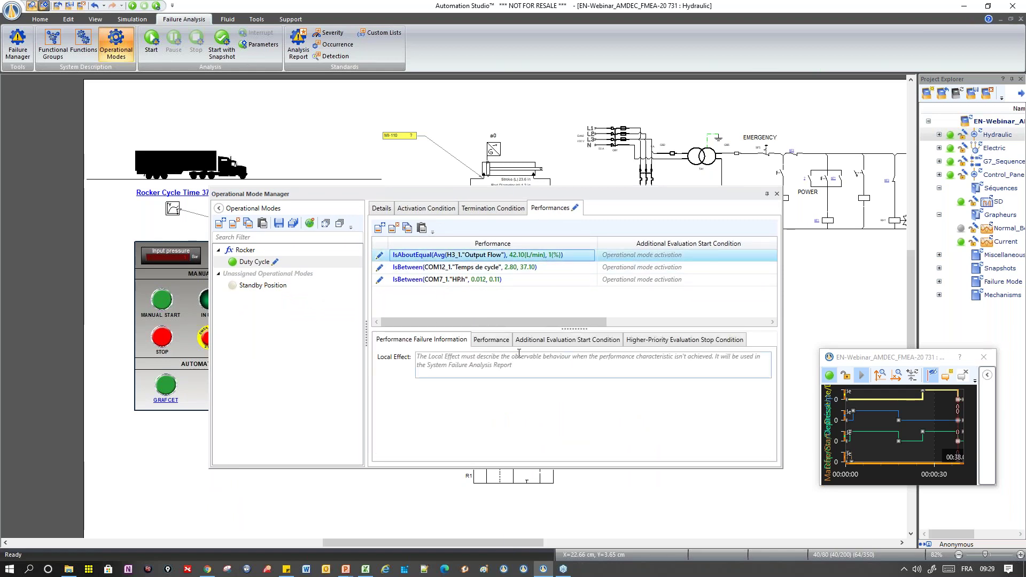
pyautogui.click(491, 340)
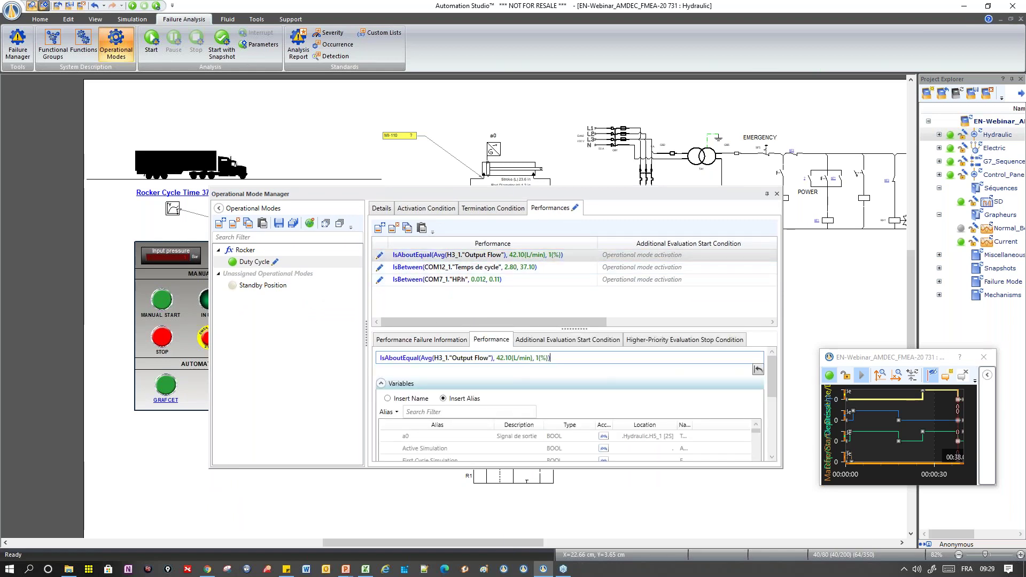
pyautogui.moveTo(508, 468); pyautogui.dragTo(508, 542)
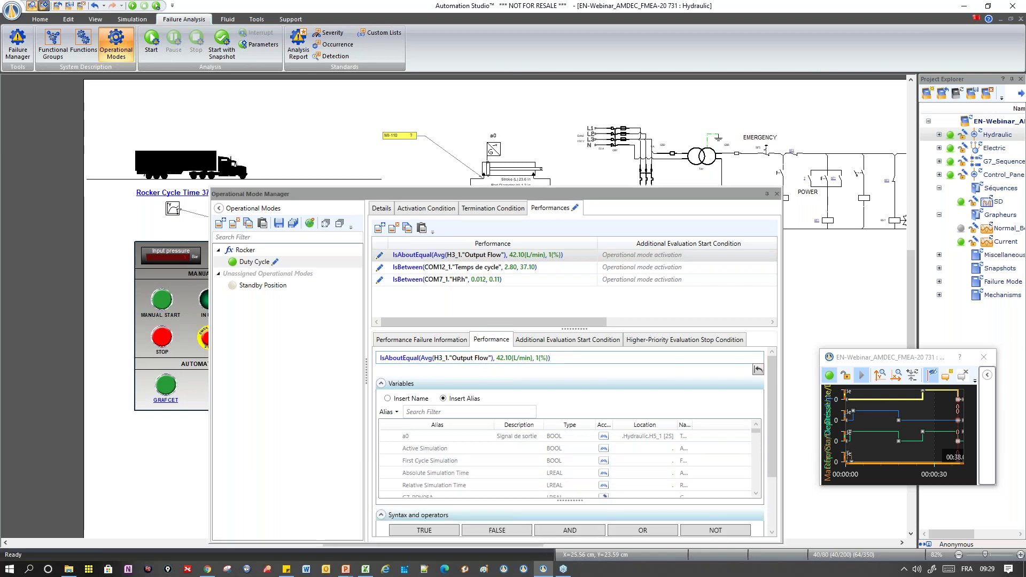
pyautogui.moveTo(508, 194); pyautogui.dragTo(506, 109)
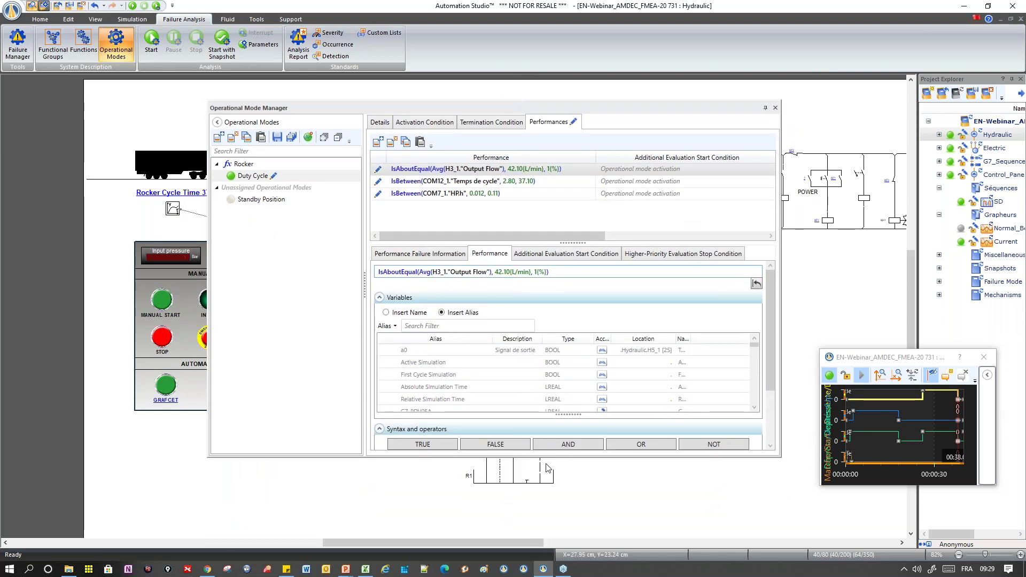
pyautogui.moveTo(547, 459); pyautogui.dragTo(545, 535)
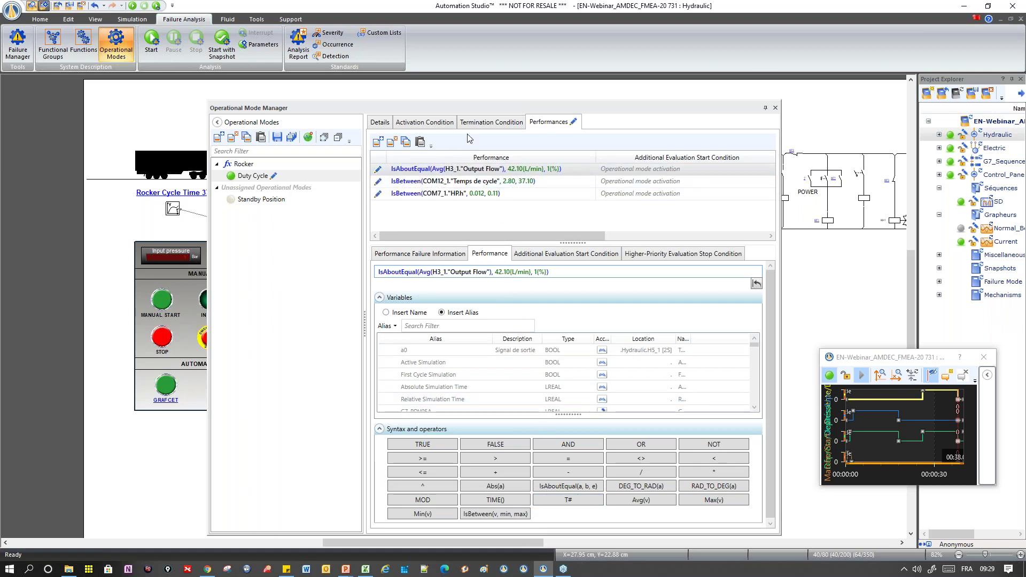
# Examine the full hydraulic circuit and its measuring instruments alongside the Output Flow performance expression
pyautogui.moveTo(462, 112); pyautogui.dragTo(754, 110)
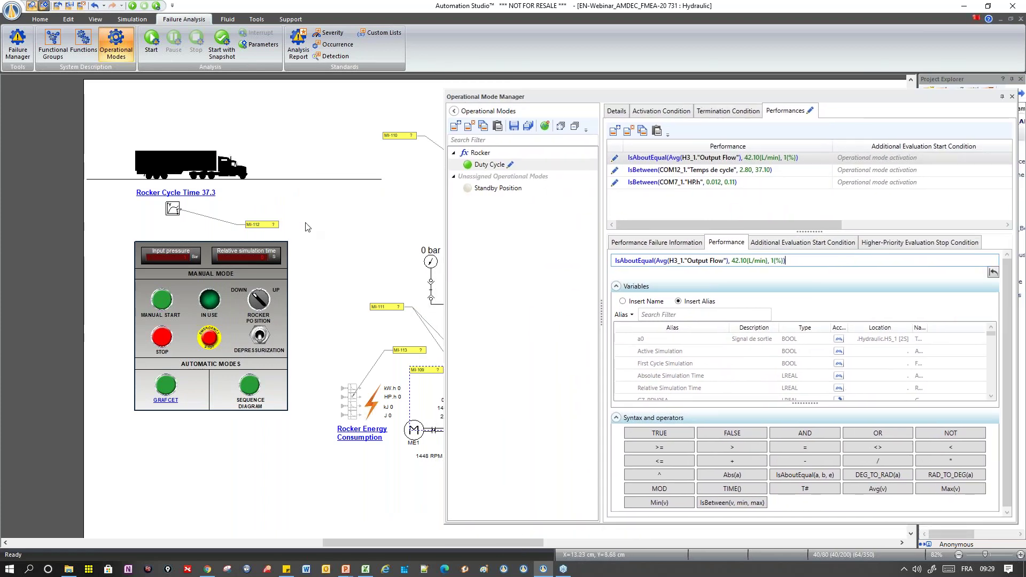
pyautogui.moveTo(345, 229); pyautogui.dragTo(151, 220)
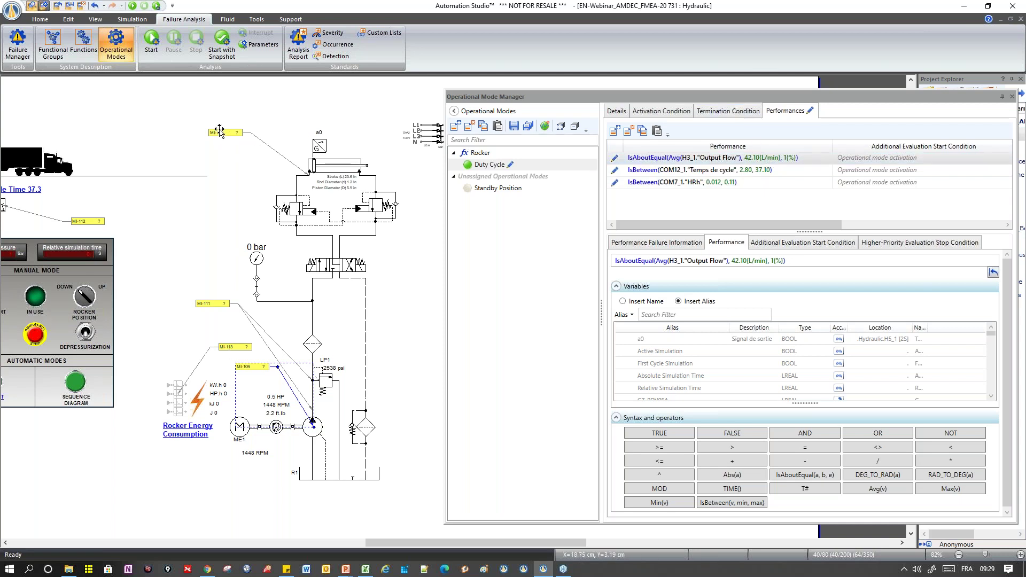
pyautogui.moveTo(697, 99); pyautogui.dragTo(563, 102)
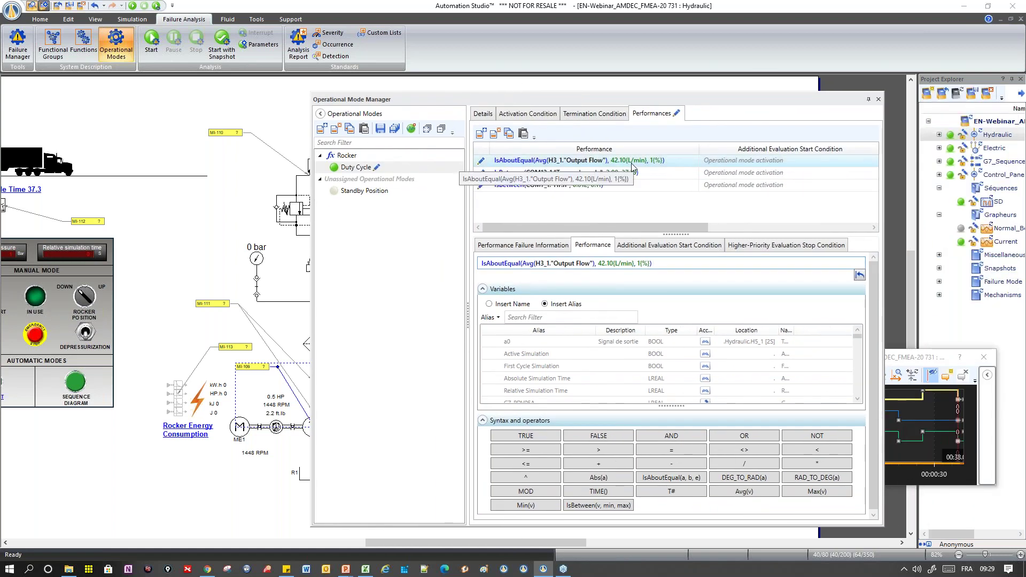
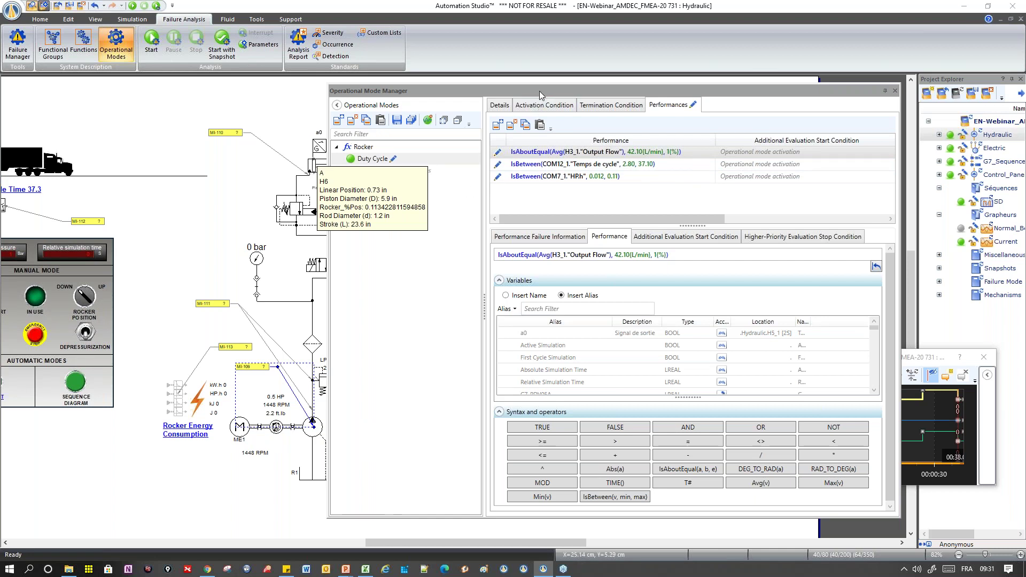
pyautogui.moveTo(542, 89); pyautogui.dragTo(590, 84)
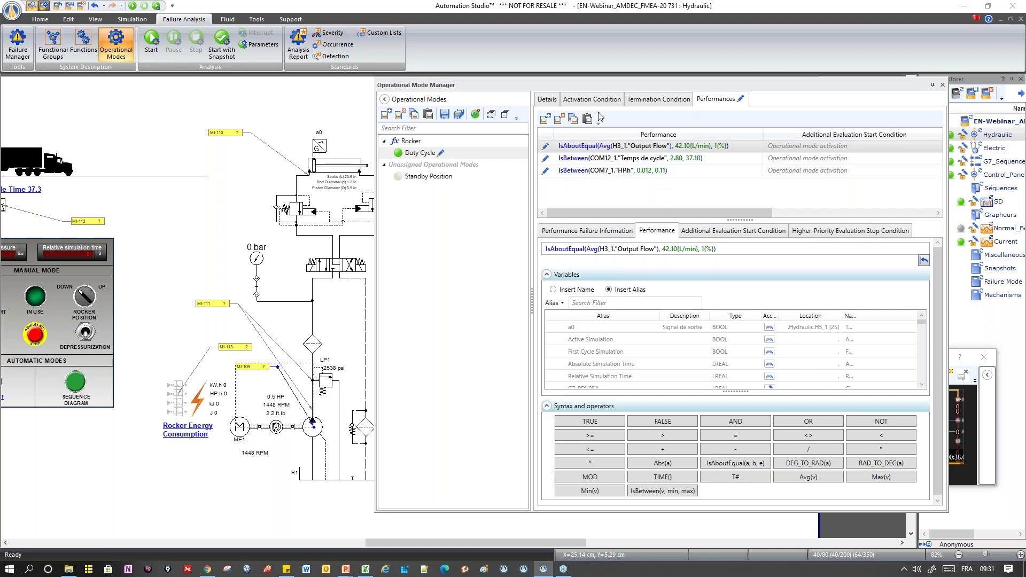
pyautogui.moveTo(598, 85); pyautogui.dragTo(599, 81)
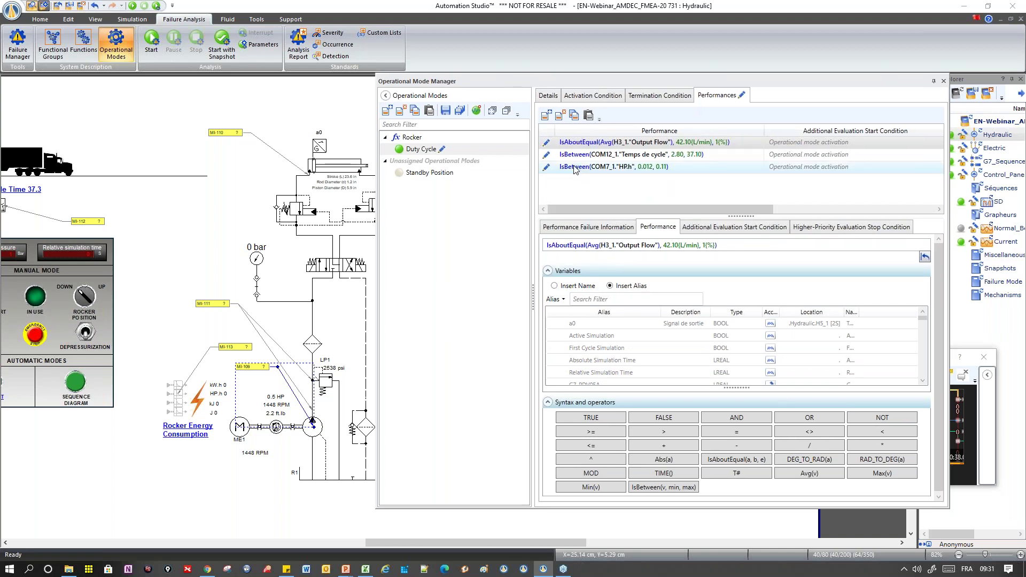
# Open the HP.h performance's expression, and check the Agenda slide in the presentation before returning to Automation Studio
pyautogui.click(576, 168)
pyautogui.moveTo(346, 567)
pyautogui.click(399, 547)
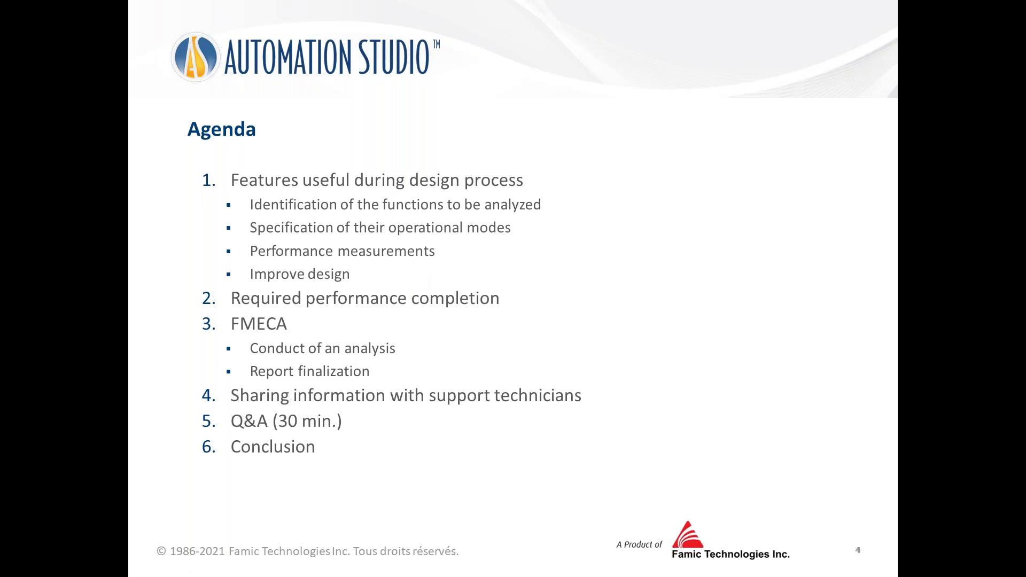
pyautogui.hotkey('alt', 'Tab')
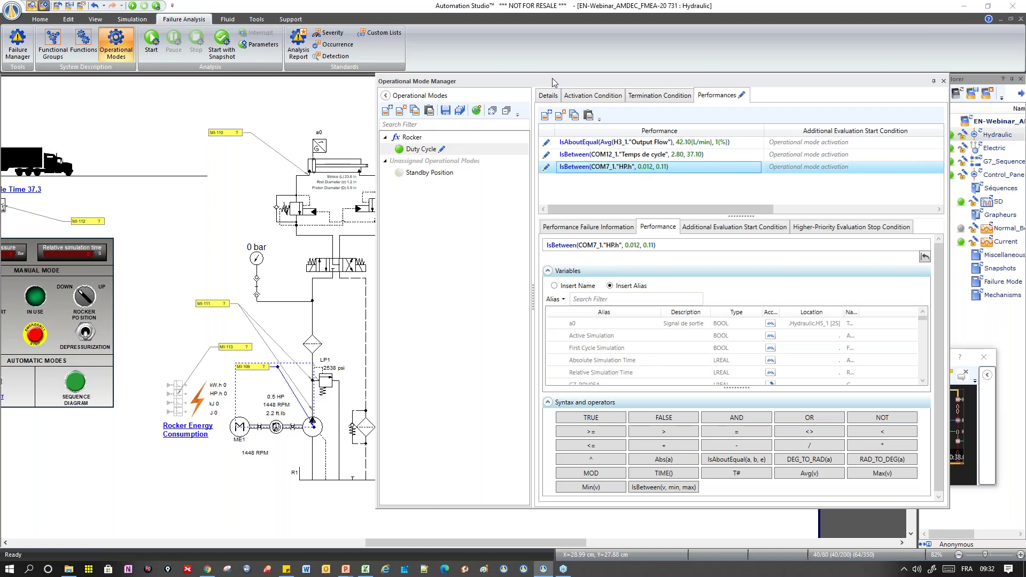
# Save all operational mode changes and select the Output Flow performance
pyautogui.moveTo(553, 78); pyautogui.dragTo(534, 71)
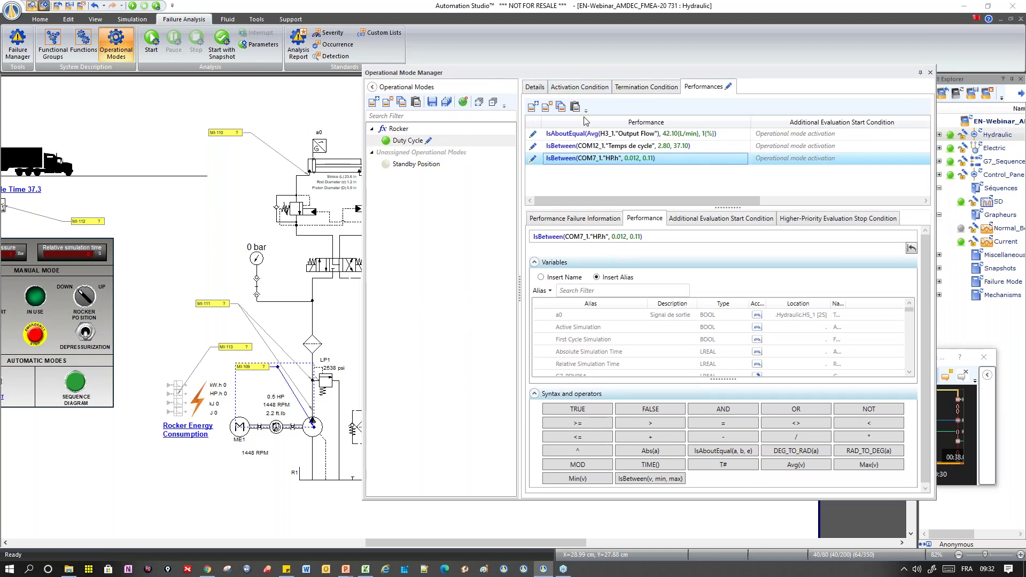
pyautogui.click(446, 103)
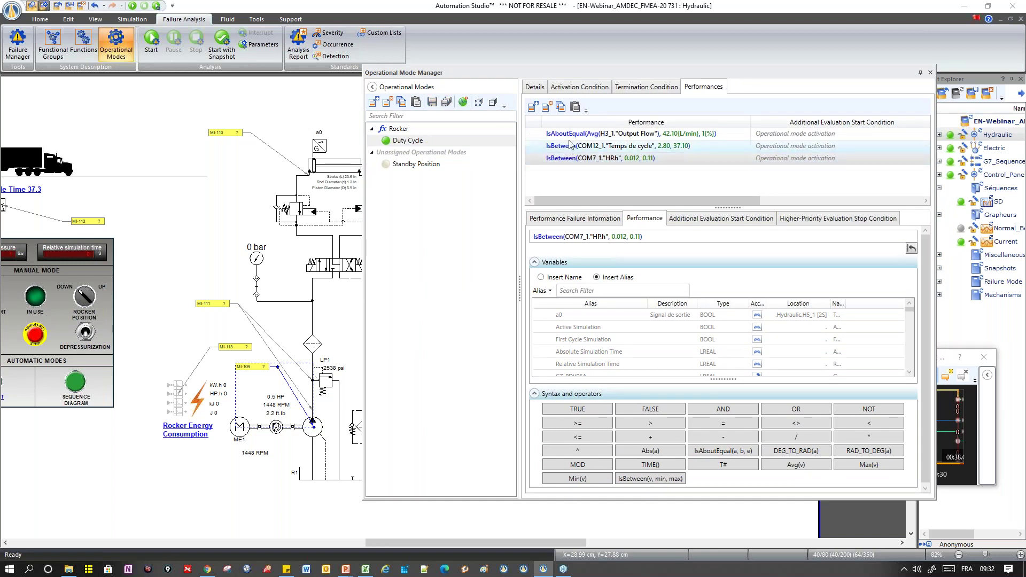
pyautogui.click(551, 133)
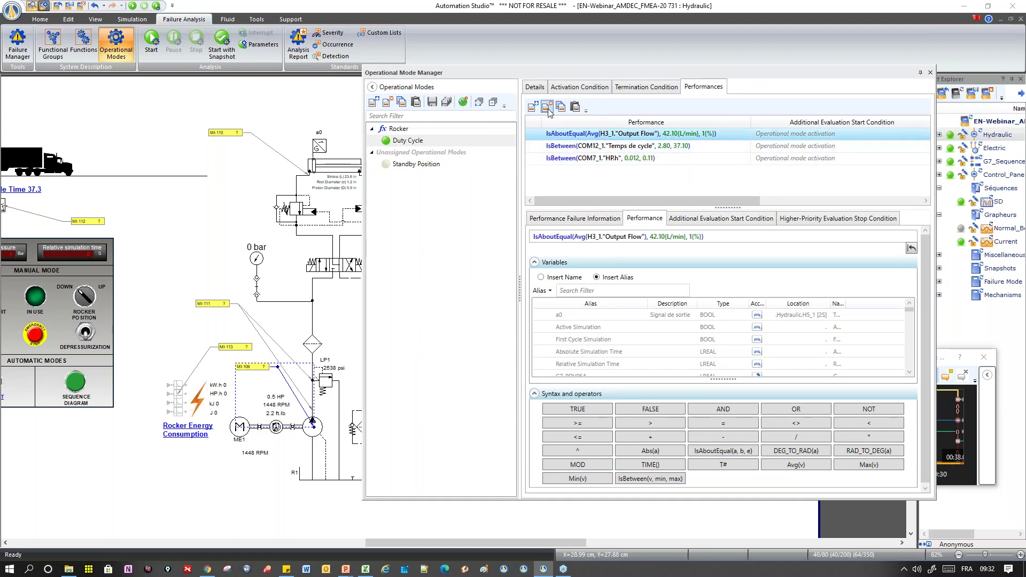
# Delete the Output Flow performance from the Rocker's Duty Cycle mode and save all operational mode changes
pyautogui.click(547, 107)
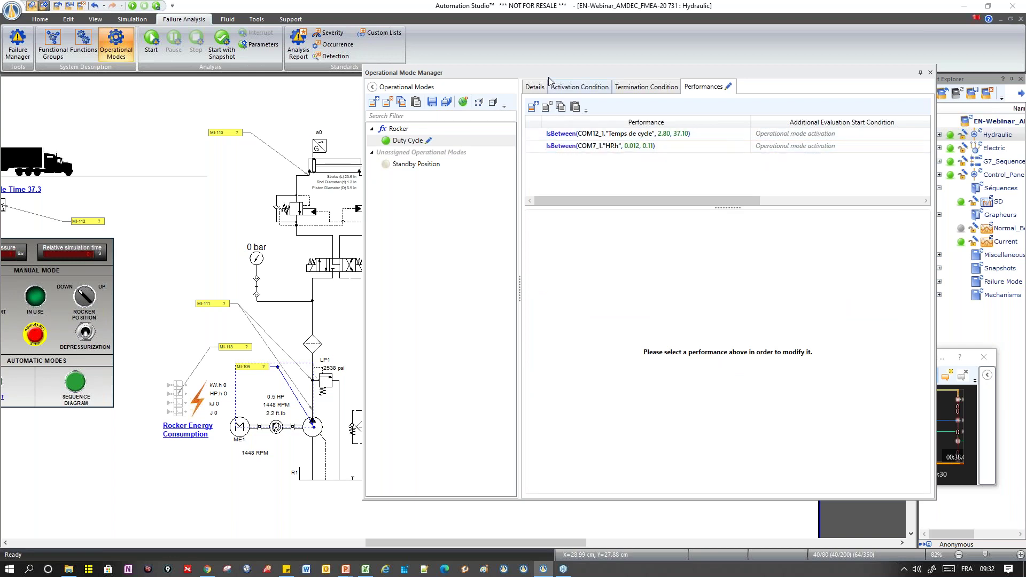
pyautogui.moveTo(547, 71); pyautogui.dragTo(626, 70)
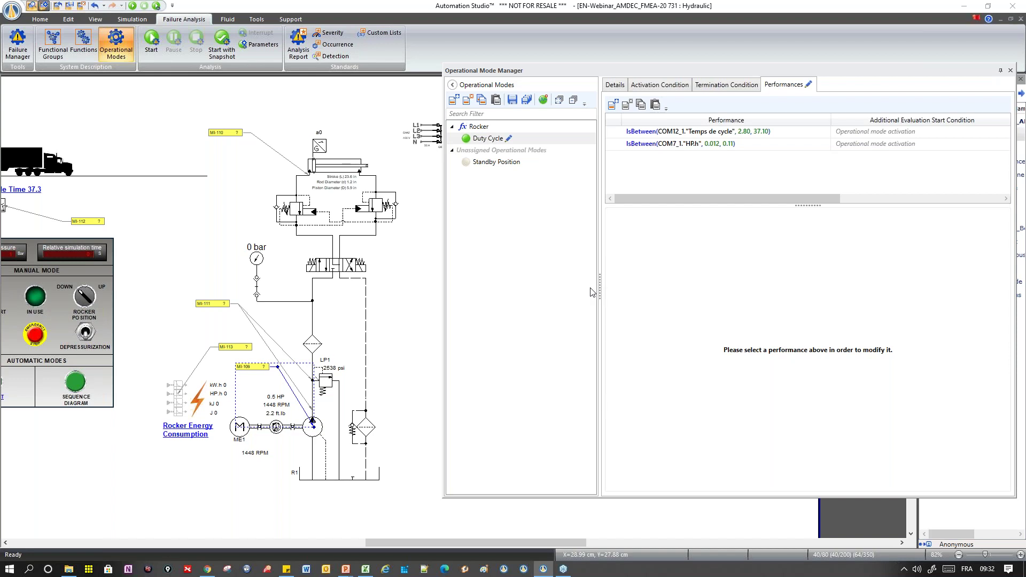
pyautogui.click(527, 100)
# Delete the MI-111, MI-110 and MI-109 measuring instruments from the hydraulic circuit
pyautogui.click(222, 304)
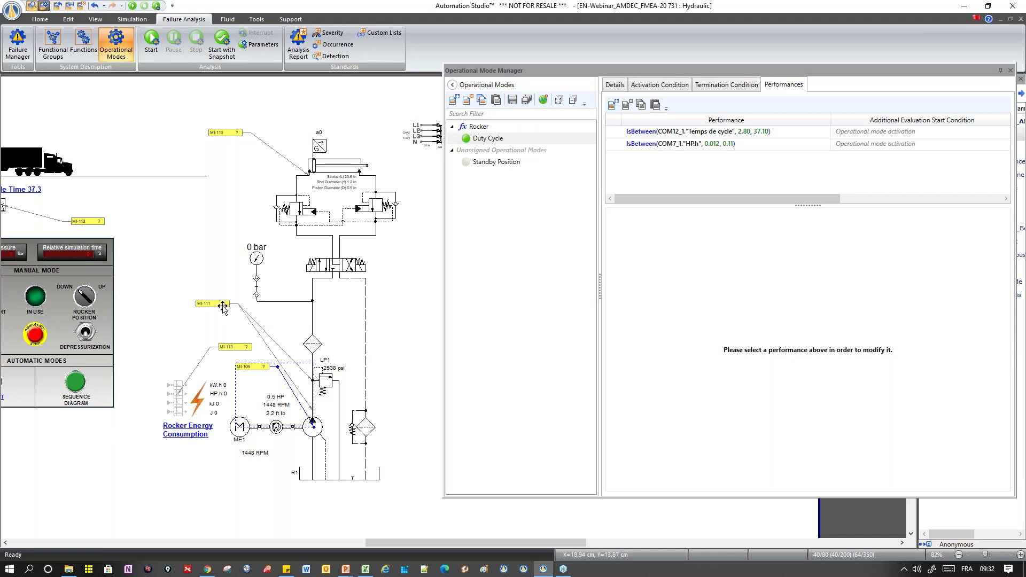
pyautogui.press('Delete')
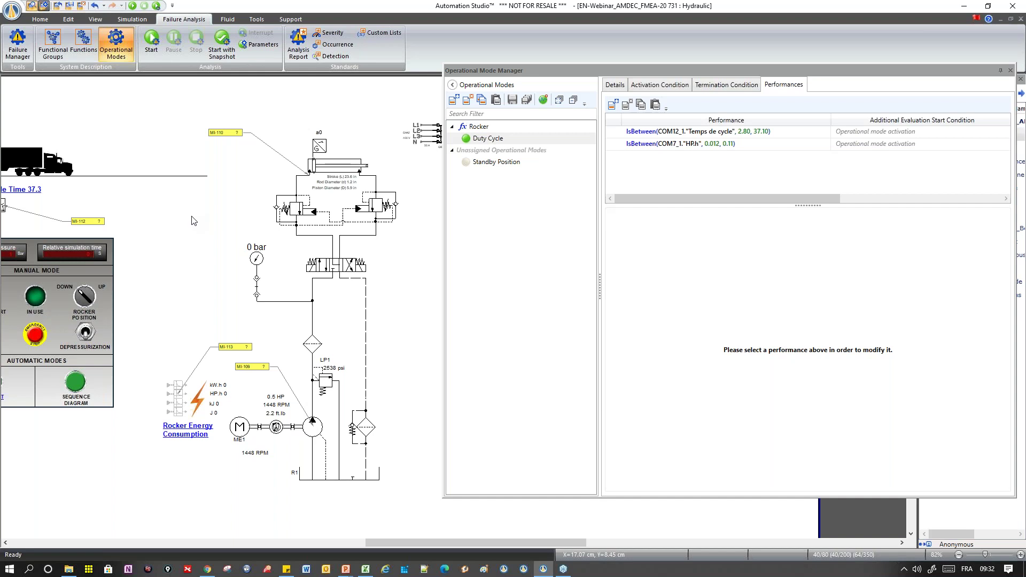
pyautogui.click(235, 133)
pyautogui.press('Delete')
pyautogui.click(255, 368)
pyautogui.press('Delete')
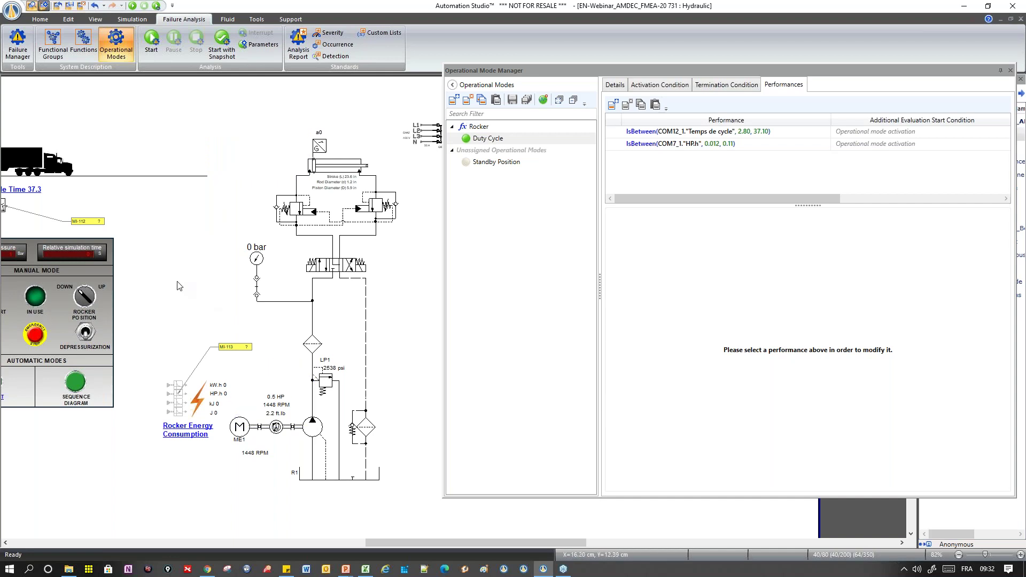
# Shrink the Operational Mode Manager and place it clear of the hydraulic circuit and control panel
pyautogui.hscroll(-1, 210, 301)
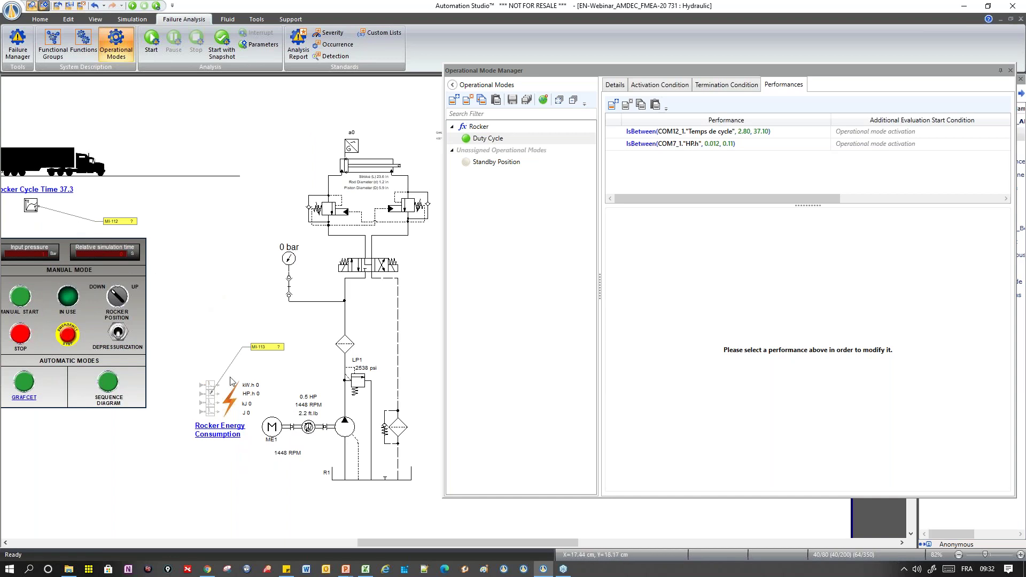
pyautogui.moveTo(540, 69); pyautogui.dragTo(381, 93)
pyautogui.moveTo(881, 89); pyautogui.dragTo(589, 179)
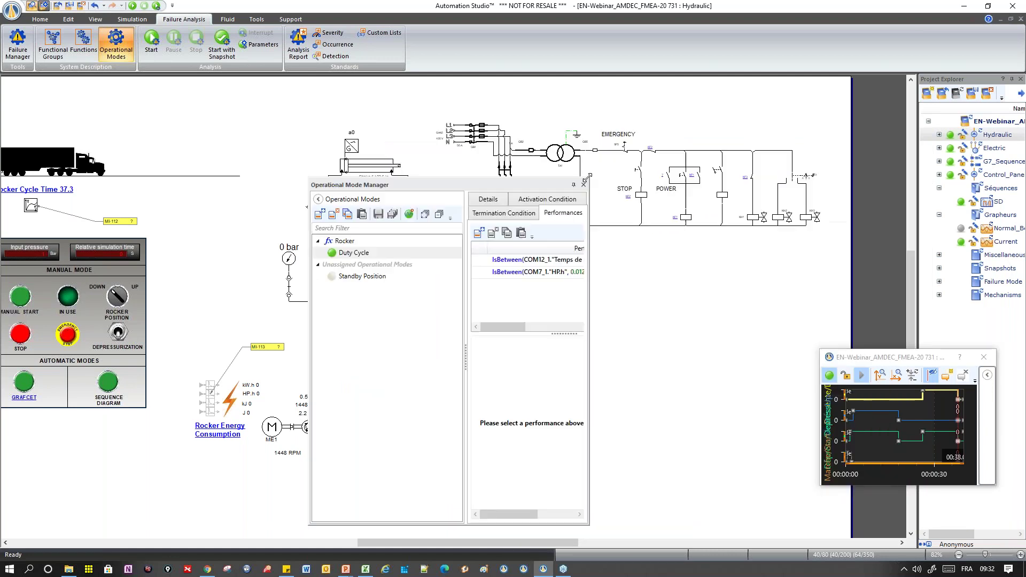
pyautogui.moveTo(459, 186); pyautogui.dragTo(751, 183)
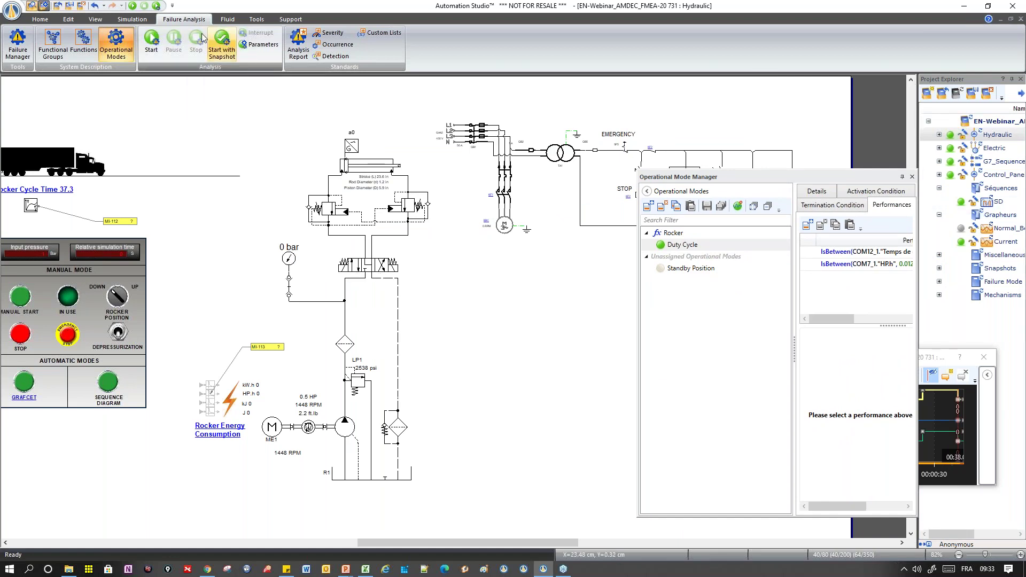
# Simulate the rocker in Sequence Diagram mode with the SD sequence open beside the circuit, and stop and close it after observing the cycle
pyautogui.click(132, 6)
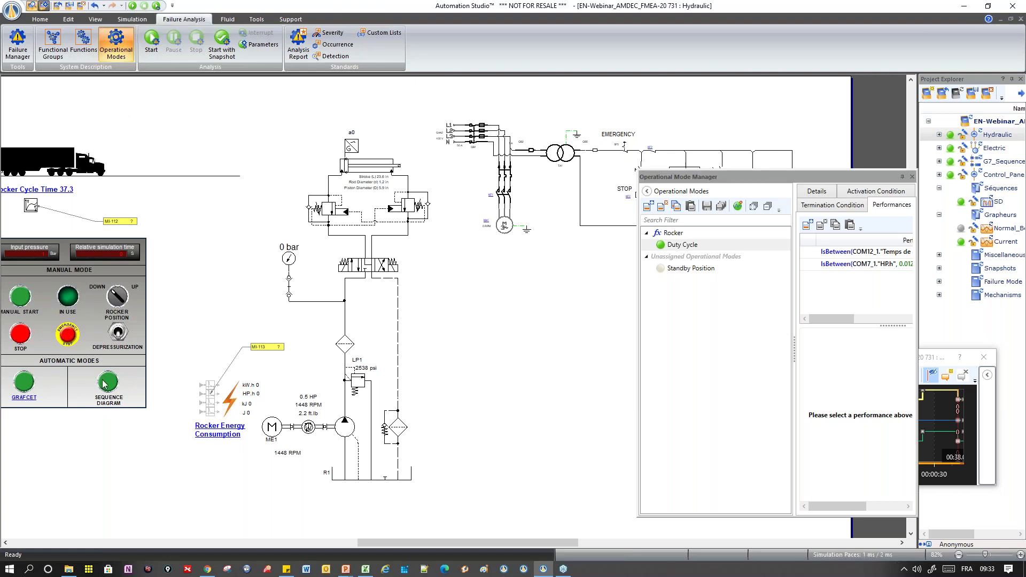
pyautogui.doubleClick(989, 206)
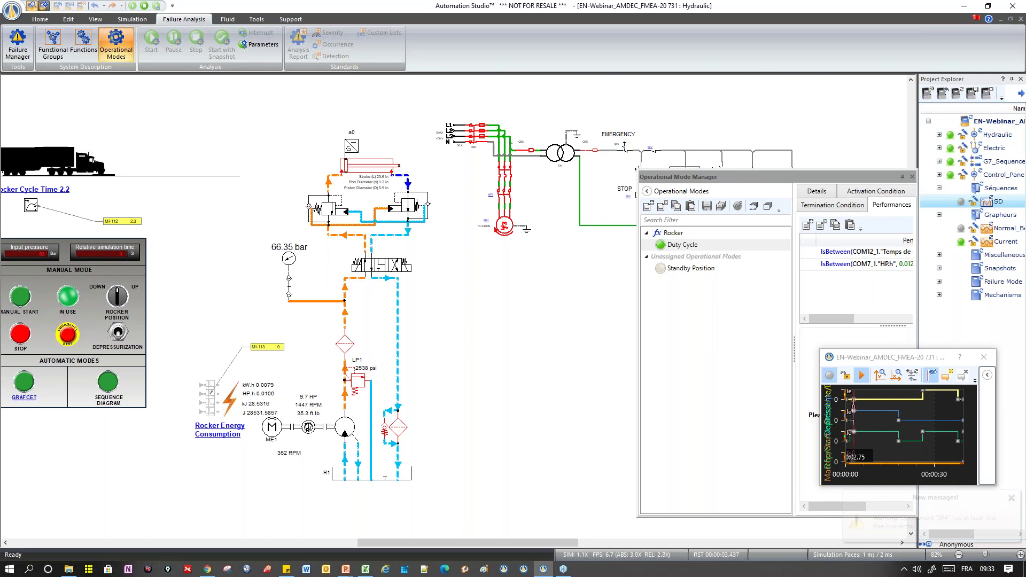
pyautogui.moveTo(900, 363); pyautogui.dragTo(705, 271)
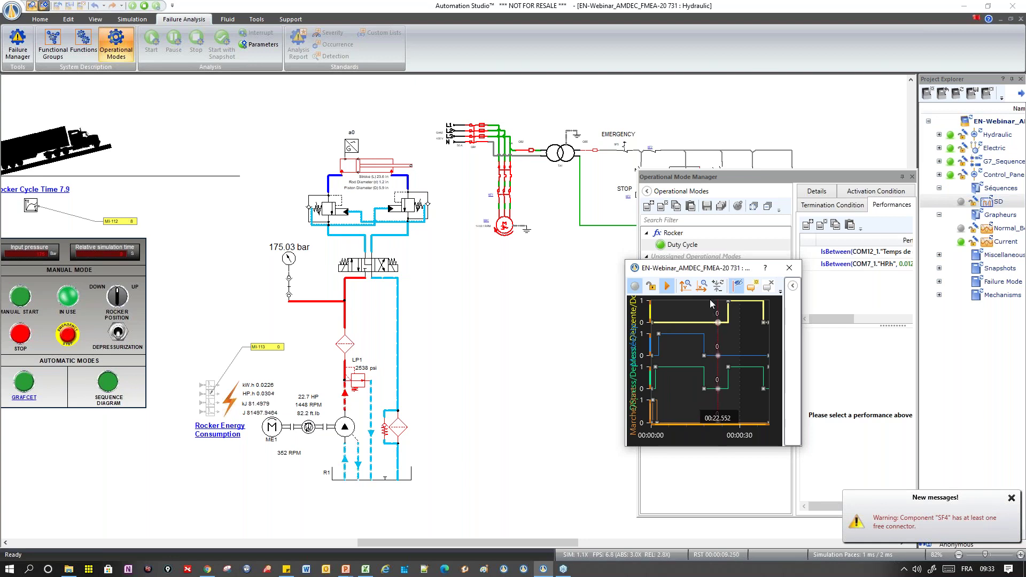
pyautogui.moveTo(716, 272); pyautogui.dragTo(696, 271)
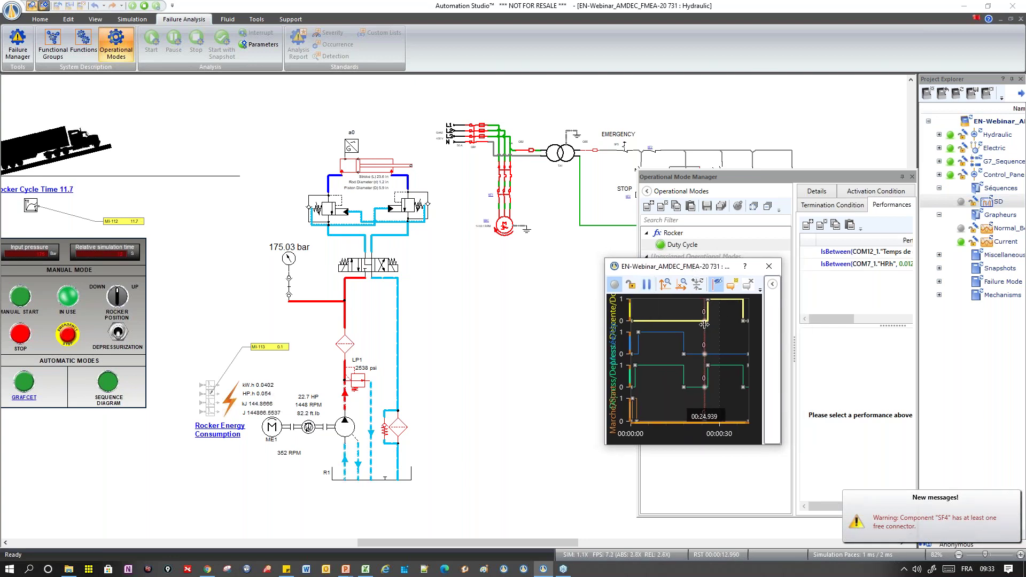
pyautogui.moveTo(673, 267); pyautogui.dragTo(584, 208)
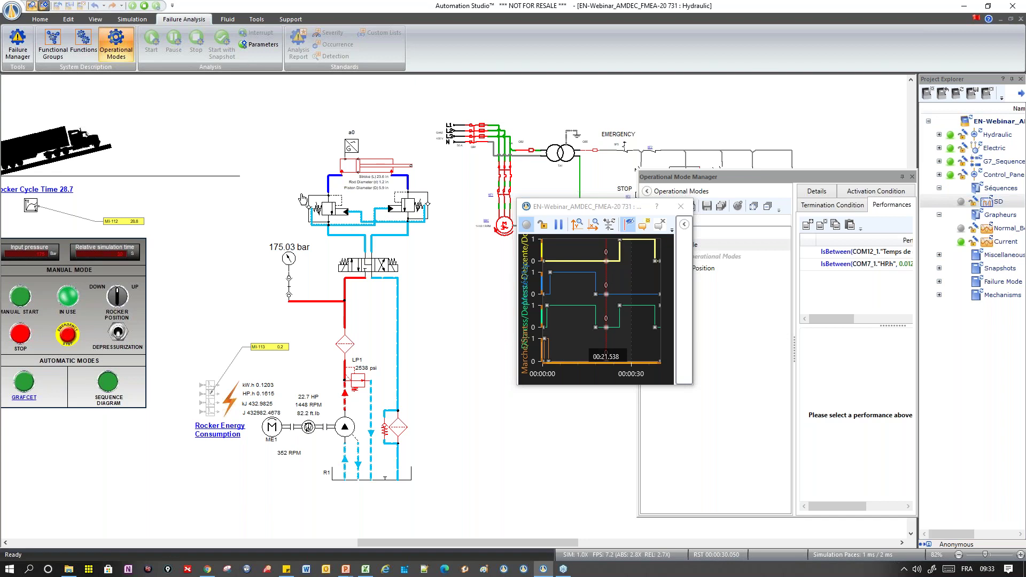
pyautogui.moveTo(371, 166)
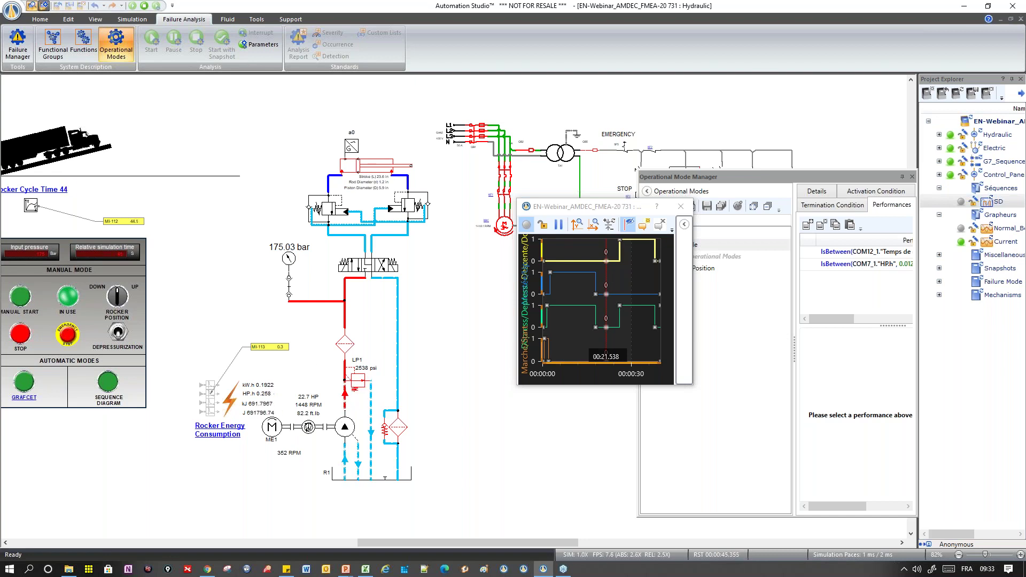
pyautogui.click(144, 6)
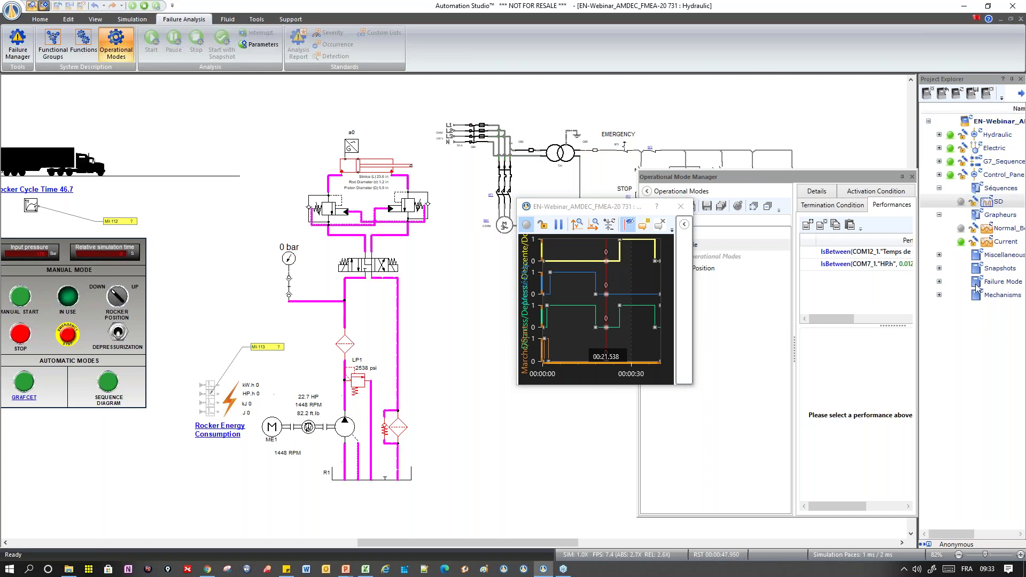
pyautogui.click(681, 207)
pyautogui.click(564, 356)
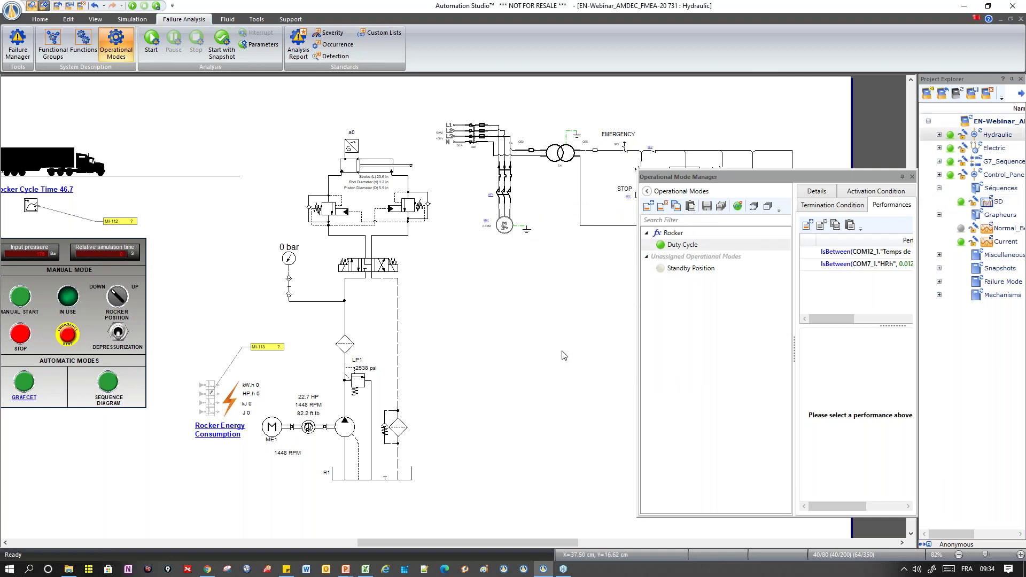
# Make the Depressurization layer visible and include it in the simulation, and close the layer settings
pyautogui.hotkey('ctrl', 'l')
pyautogui.moveTo(758, 184); pyautogui.dragTo(684, 182)
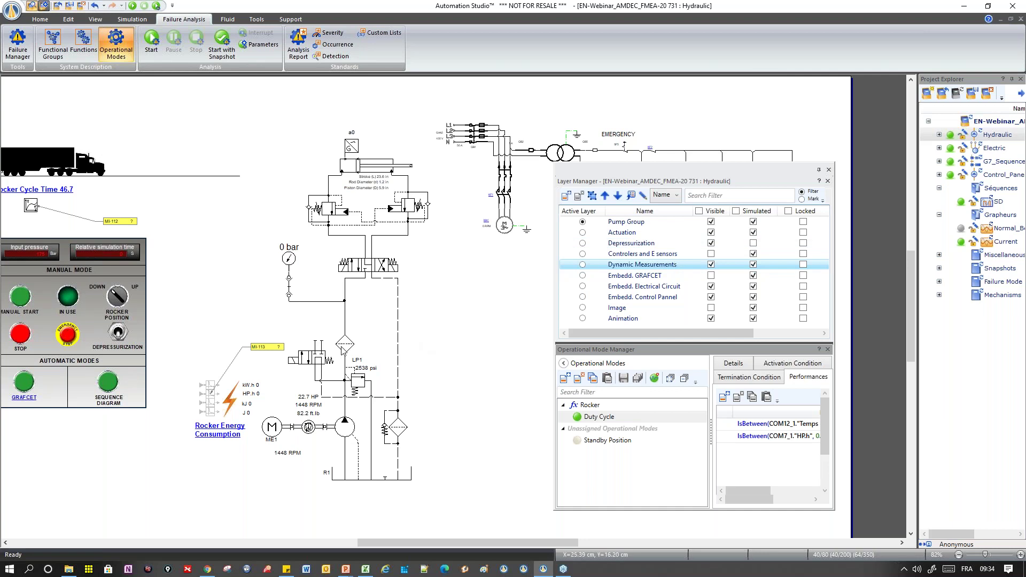
pyautogui.click(302, 359)
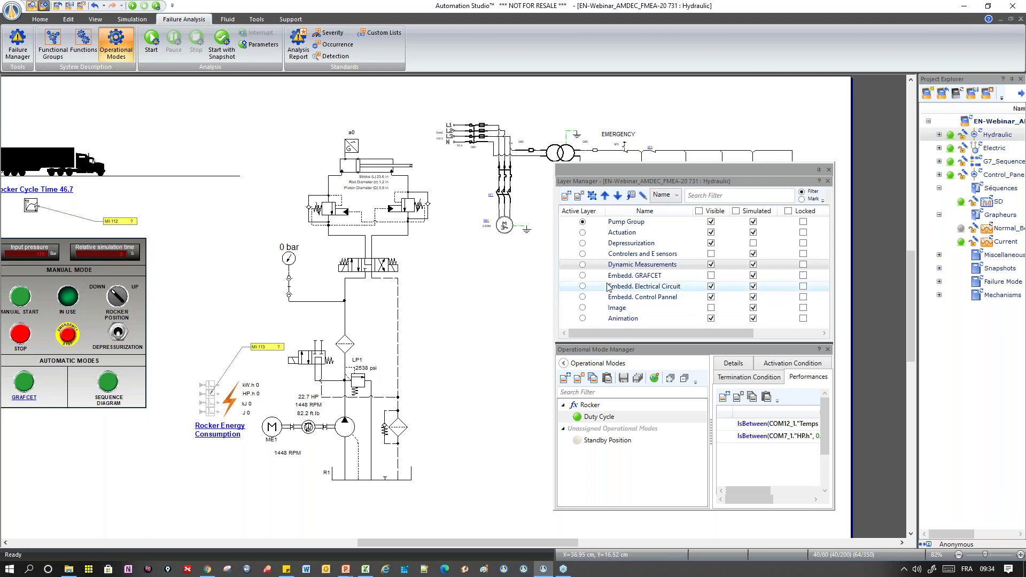
pyautogui.click(753, 243)
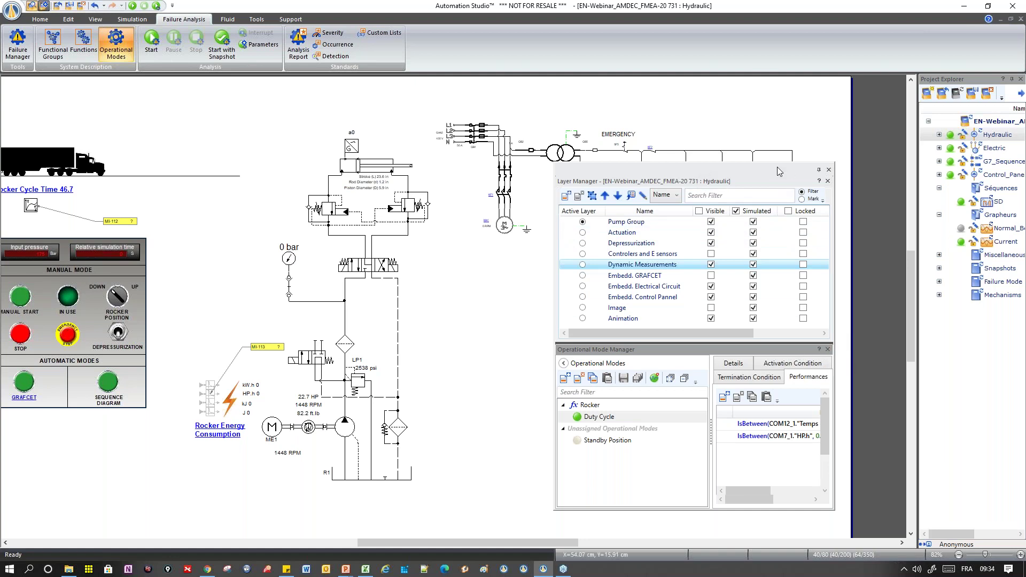
pyautogui.click(829, 170)
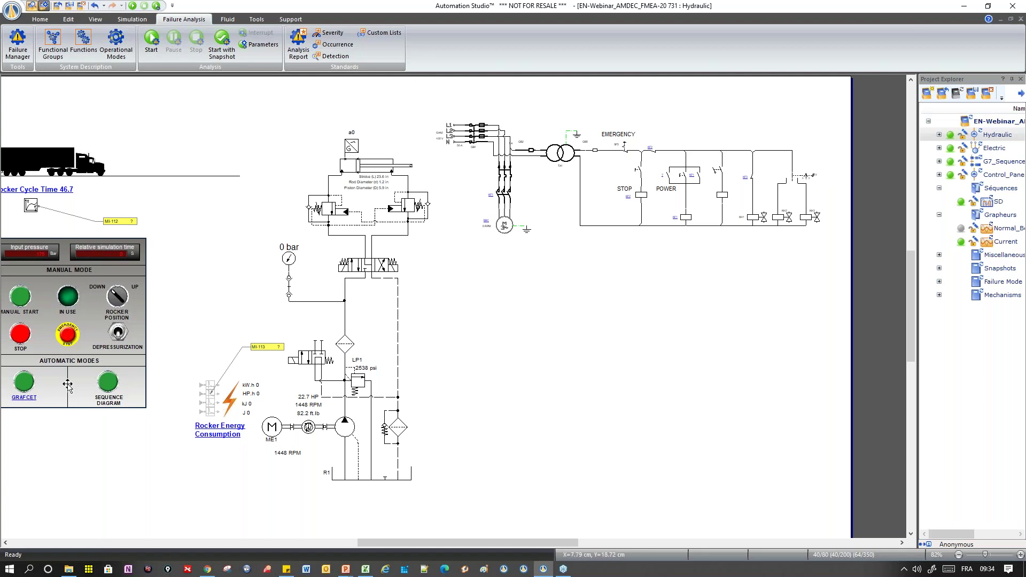
# Temporarily show the Embedd. GRAFCET layer and move its chart below the electrical circuit to examine the truck sequence
pyautogui.hscroll(-3, 236, 262)
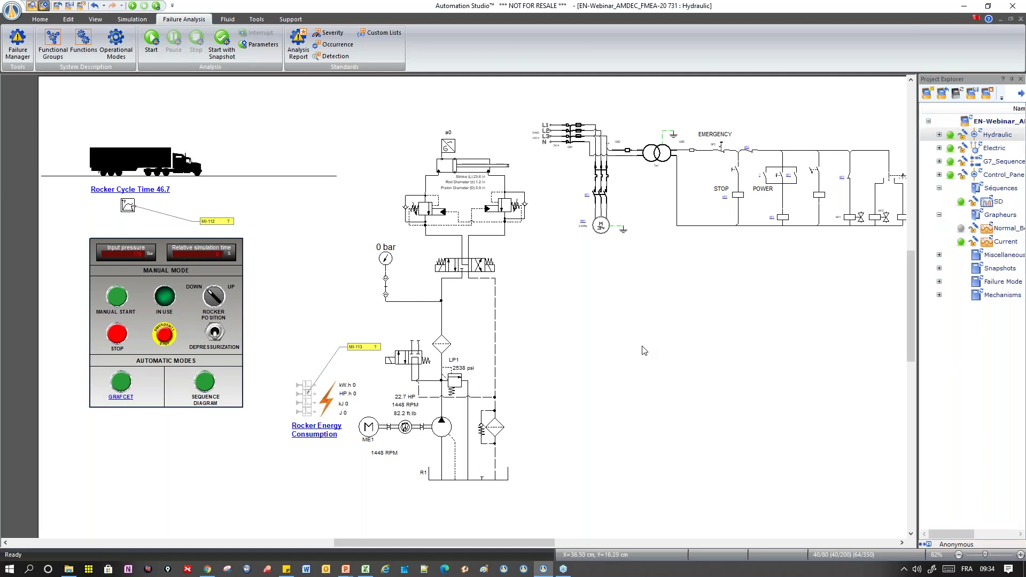
pyautogui.hotkey('ctrl', 'l')
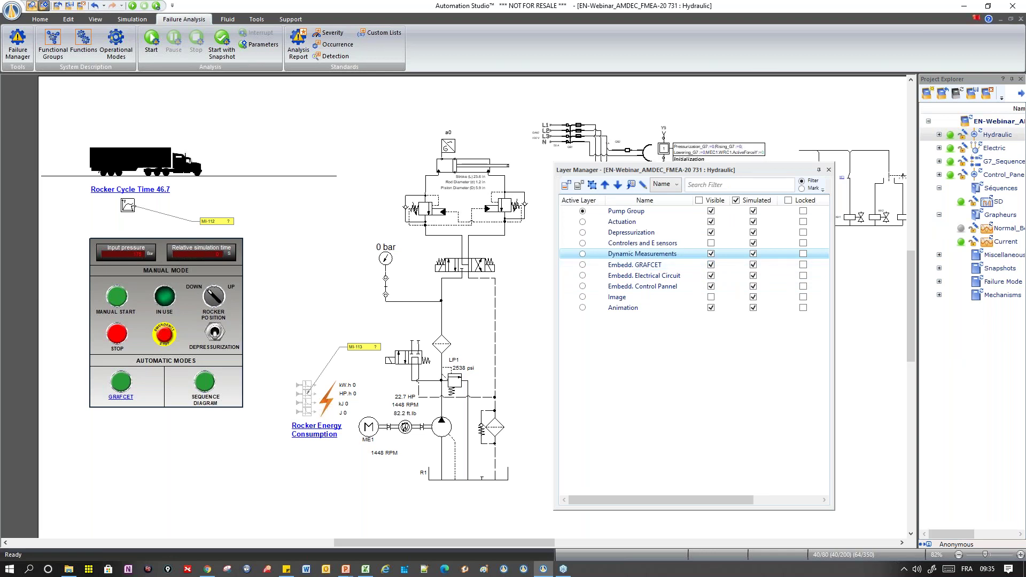
pyautogui.moveTo(694, 170); pyautogui.dragTo(773, 382)
pyautogui.moveTo(690, 231); pyautogui.dragTo(662, 285)
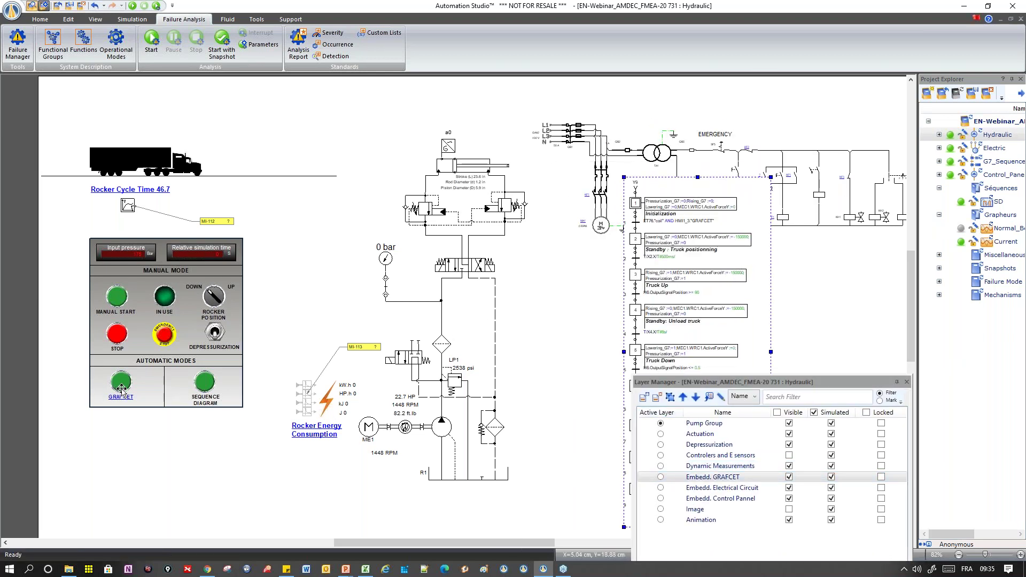
pyautogui.click(789, 477)
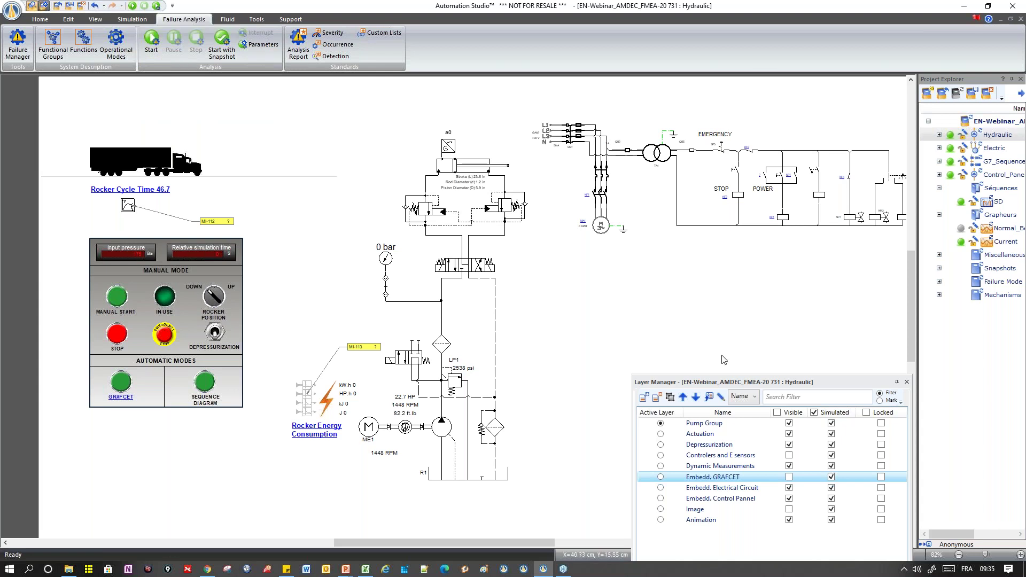
pyautogui.moveTo(755, 378); pyautogui.dragTo(755, 342)
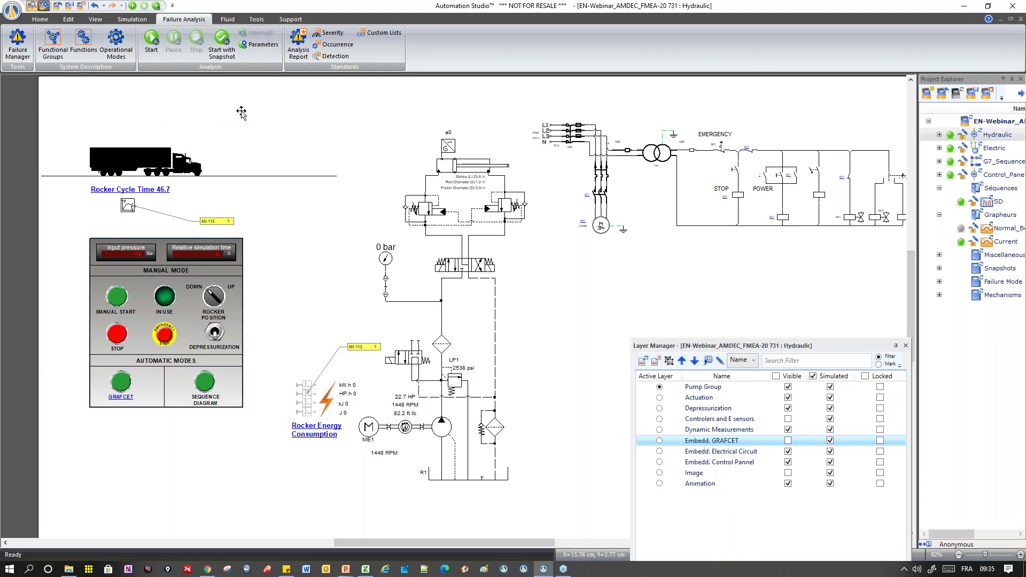
# Reopen the Operational Mode Manager without the Layer Manager and widen it to show the Duty Cycle performances
pyautogui.click(116, 45)
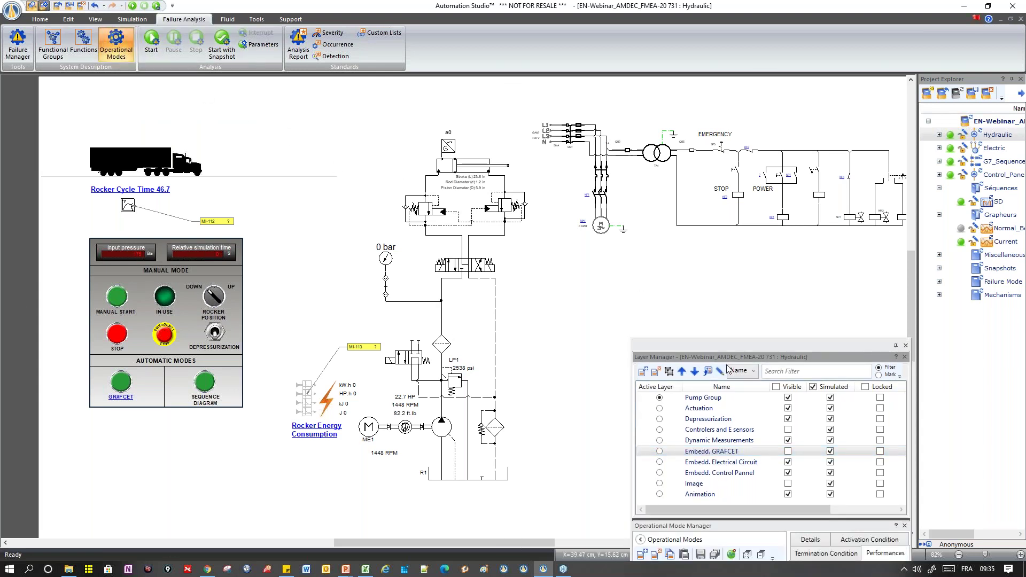
pyautogui.moveTo(728, 347); pyautogui.dragTo(601, 171)
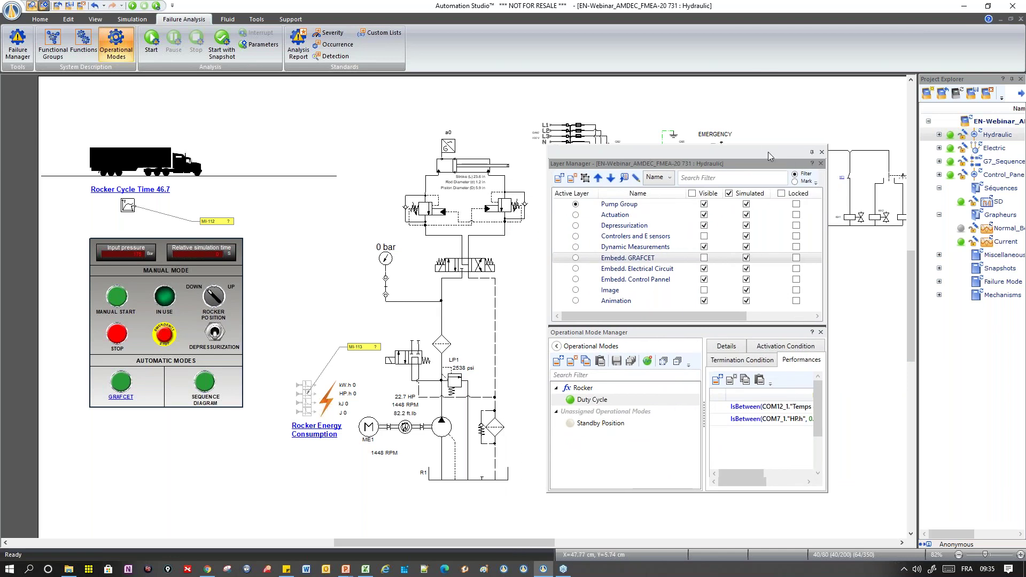
pyautogui.moveTo(767, 151); pyautogui.dragTo(803, 130)
pyautogui.click(855, 142)
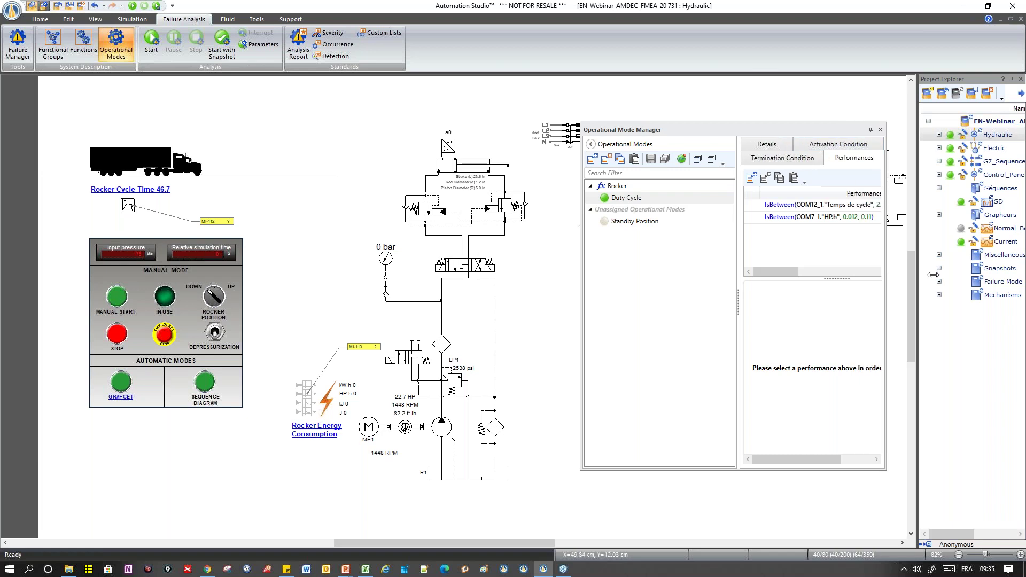
pyautogui.moveTo(881, 276); pyautogui.dragTo(966, 276)
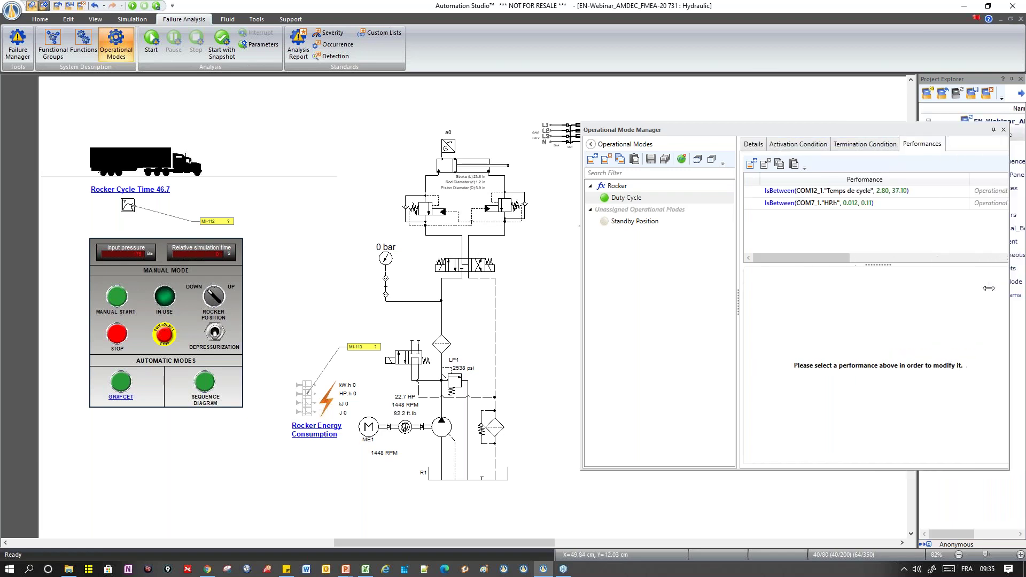
# Start the automatic measurement of the Duty Cycle performances and run the rocker in GRAFCET automatic mode
pyautogui.click(682, 159)
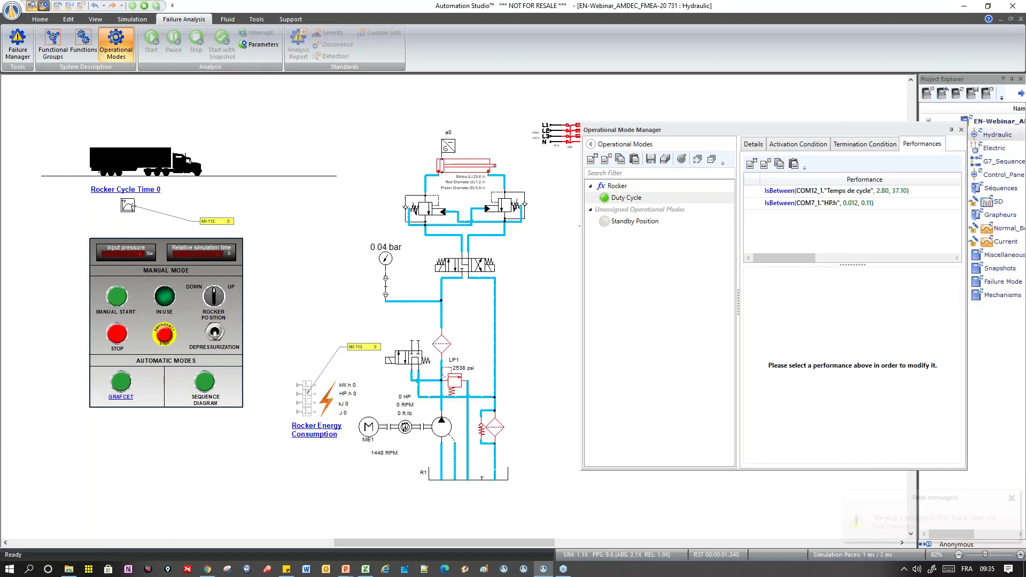
pyautogui.click(119, 390)
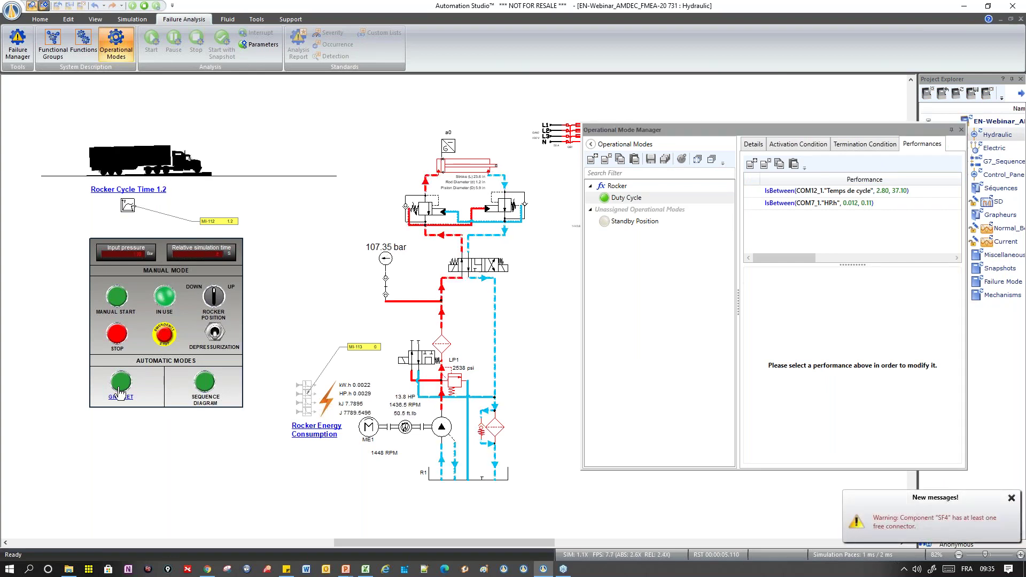
pyautogui.moveTo(675, 130); pyautogui.dragTo(584, 288)
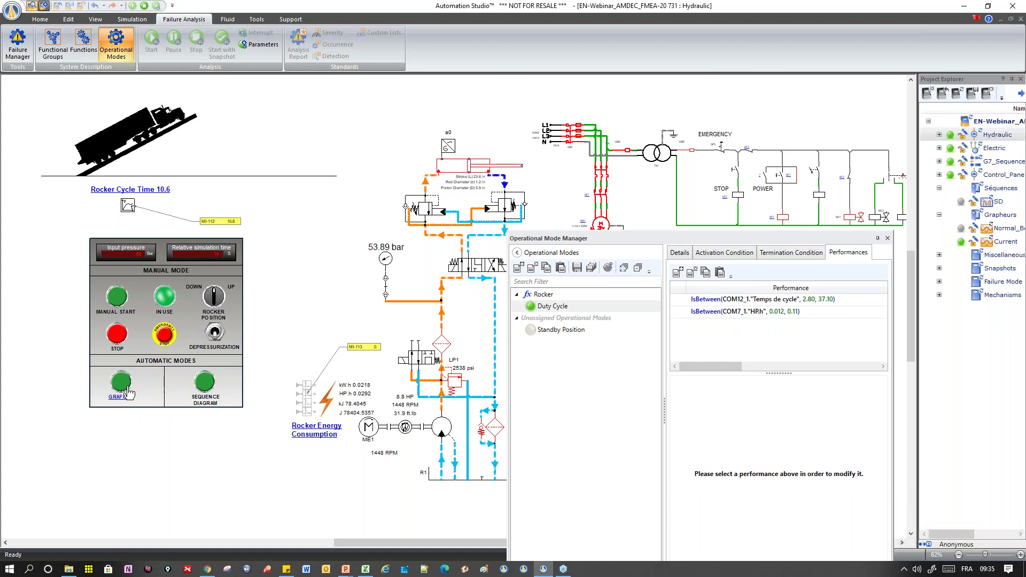
# Open the Current and Normal_Behavior plotters and arrange them to compare stroke, flow and pressure curves during the simulation
pyautogui.doubleClick(1005, 241)
pyautogui.moveTo(700, 242); pyautogui.dragTo(511, 263)
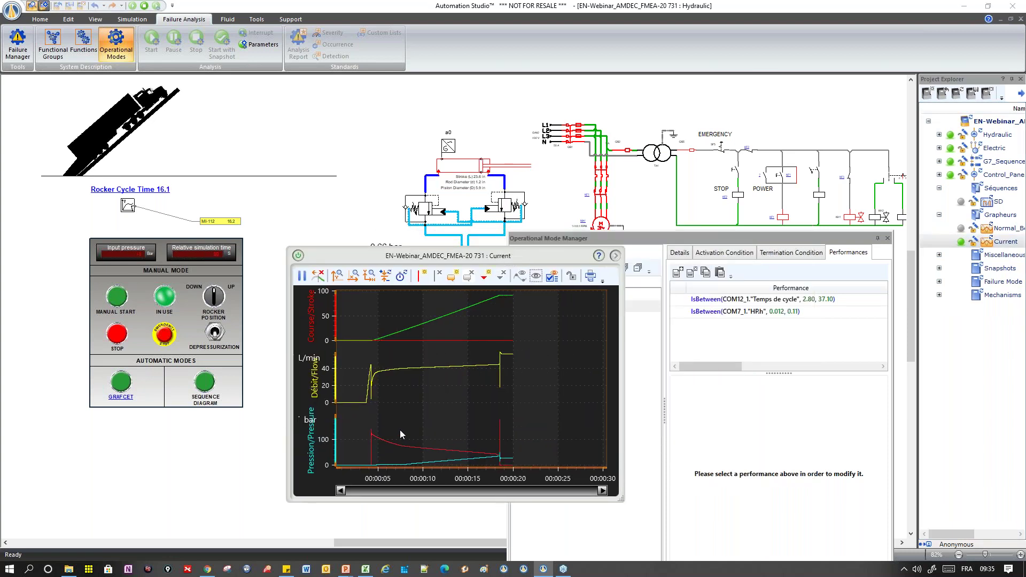
pyautogui.doubleClick(1005, 228)
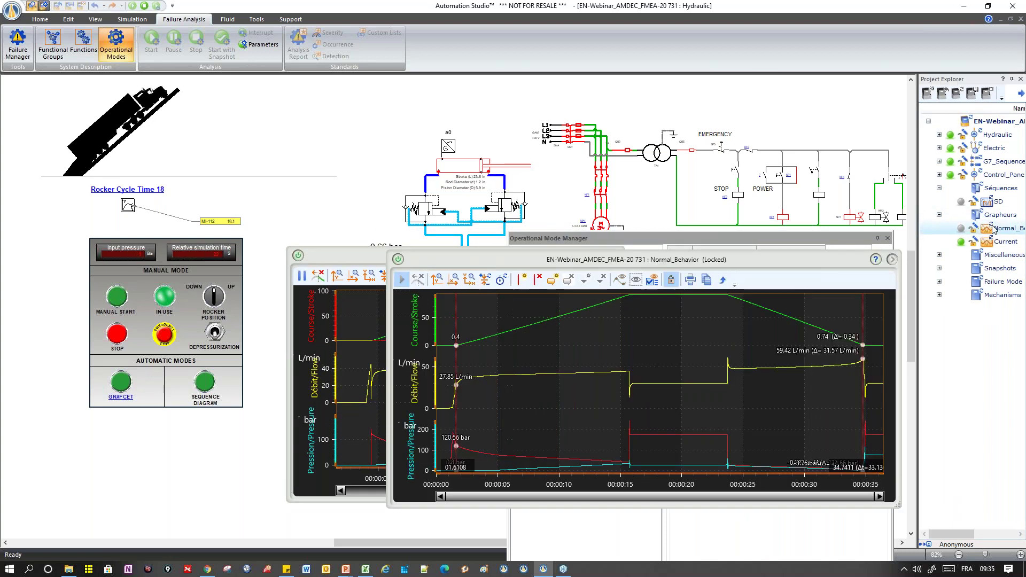
pyautogui.moveTo(723, 260); pyautogui.dragTo(752, 28)
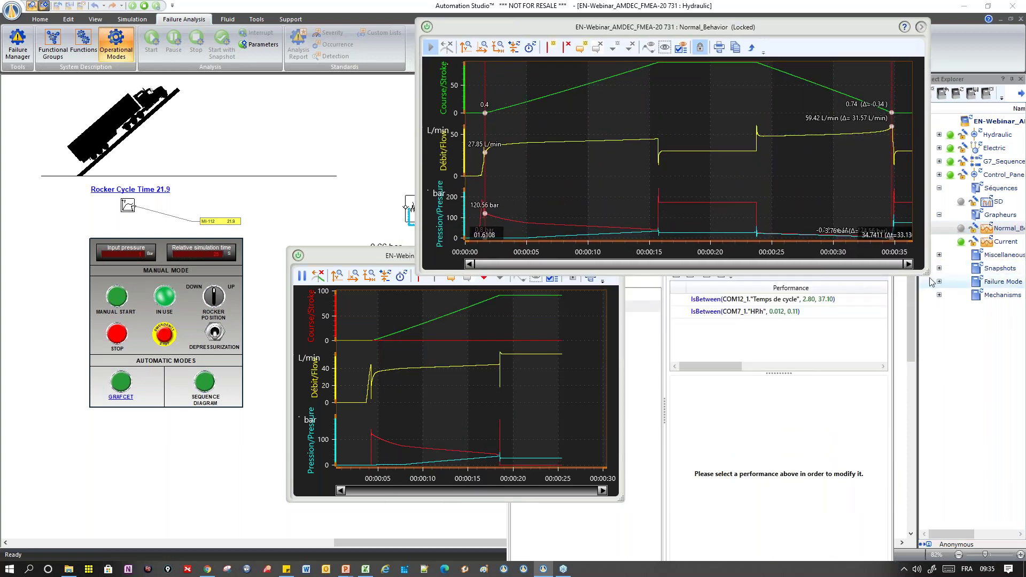
# Narrow the Normal_Behavior plotter, and close both it and the Current plotter to uncover the Operational Mode Manager
pyautogui.moveTo(926, 273); pyautogui.dragTo(755, 243)
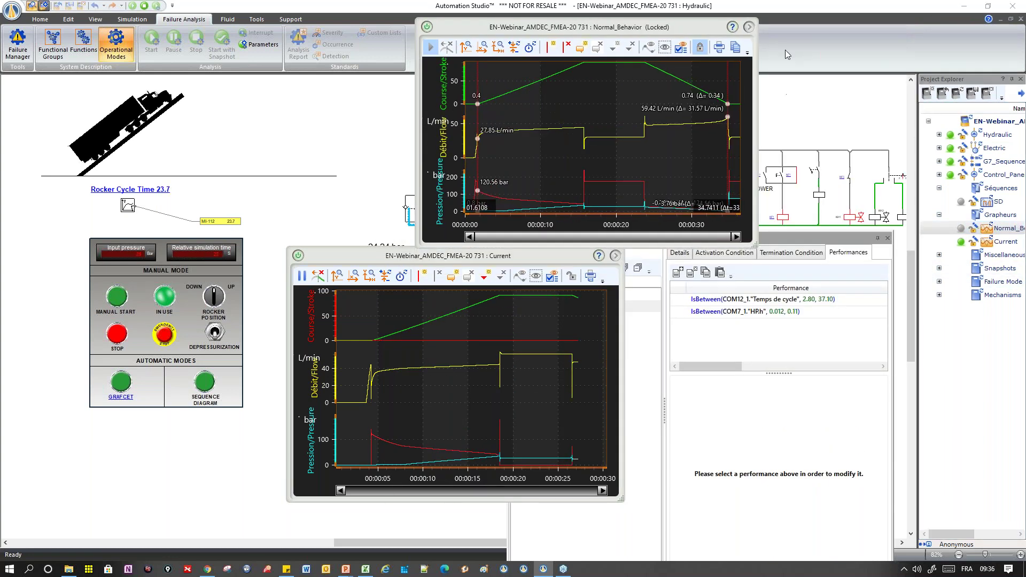
pyautogui.click(427, 26)
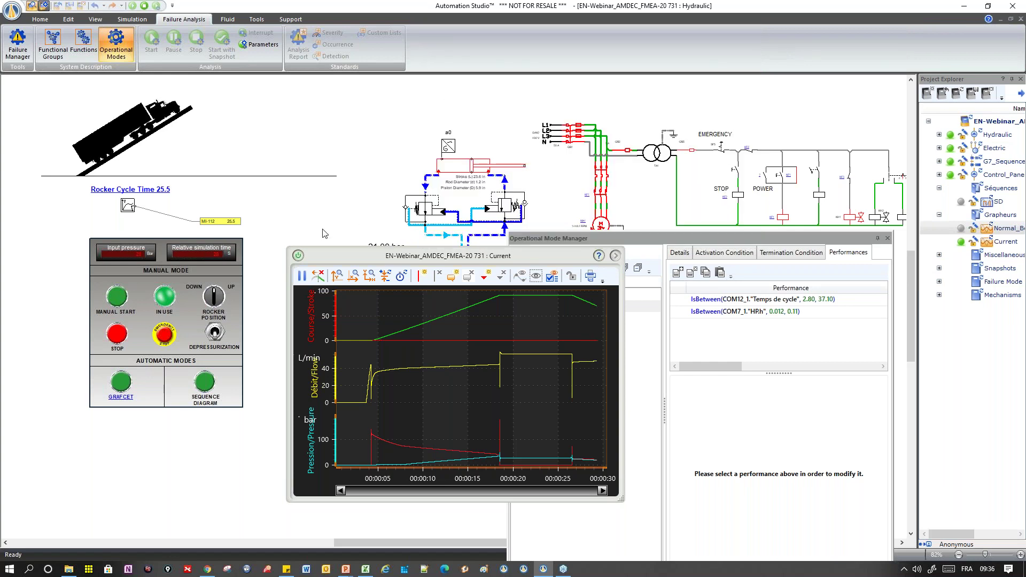
pyautogui.click(299, 256)
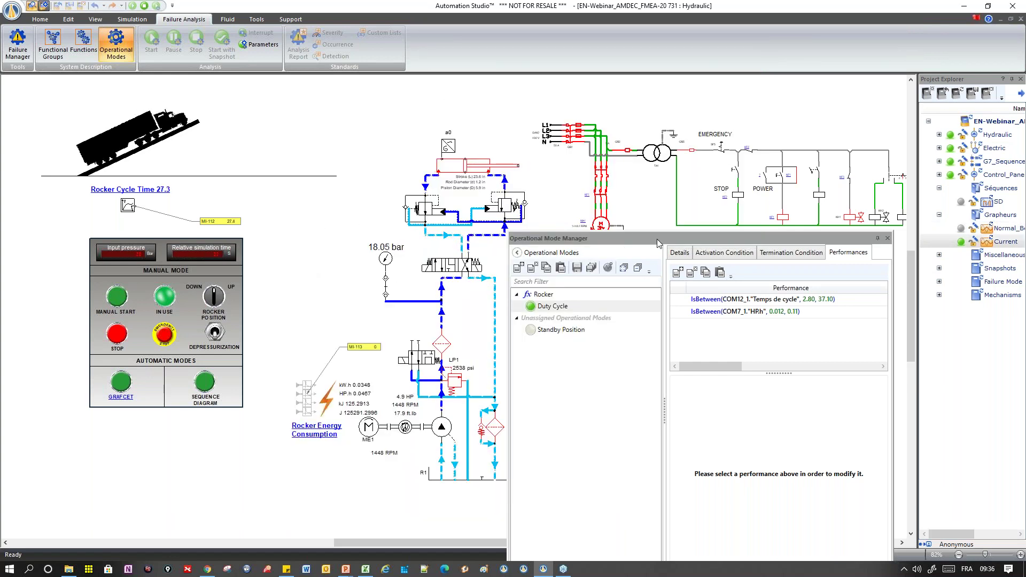
pyautogui.moveTo(672, 193); pyautogui.dragTo(656, 125)
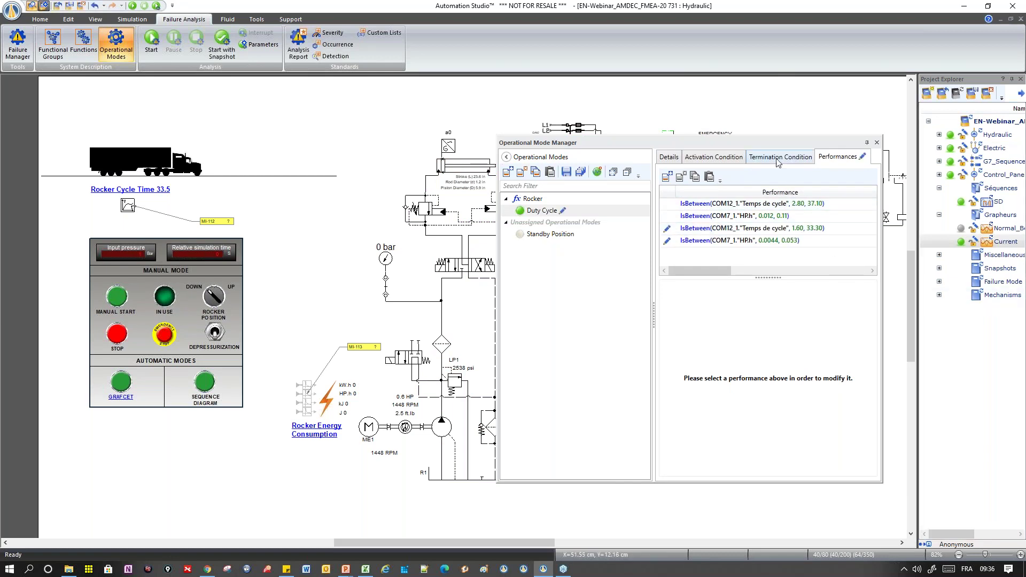
# Reposition the Operational Mode Manager and examine the newly measured Duty Cycle performances, opening the new "Temps de cycle" entry
pyautogui.moveTo(771, 143); pyautogui.dragTo(655, 167)
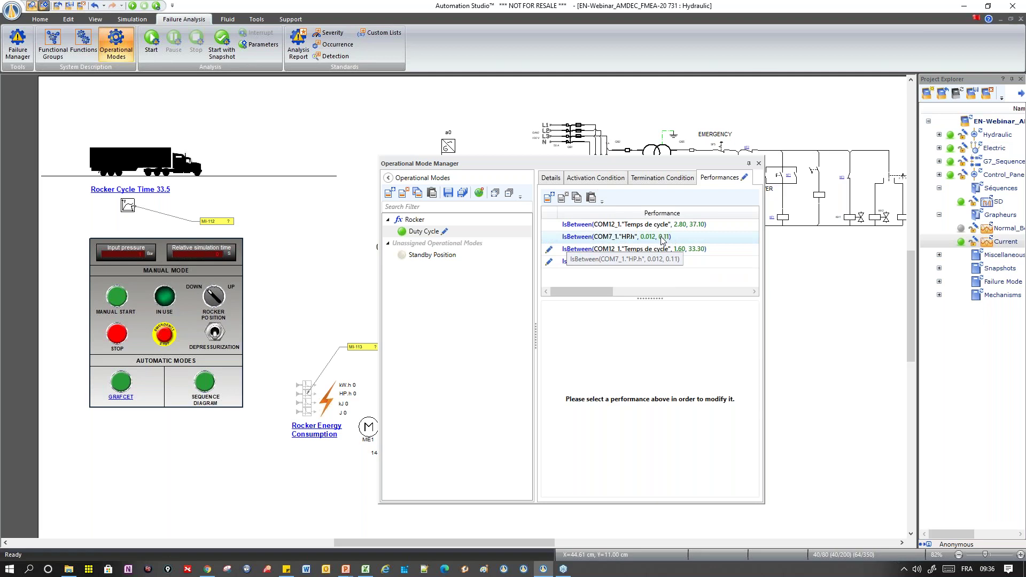
pyautogui.moveTo(584, 167); pyautogui.dragTo(716, 181)
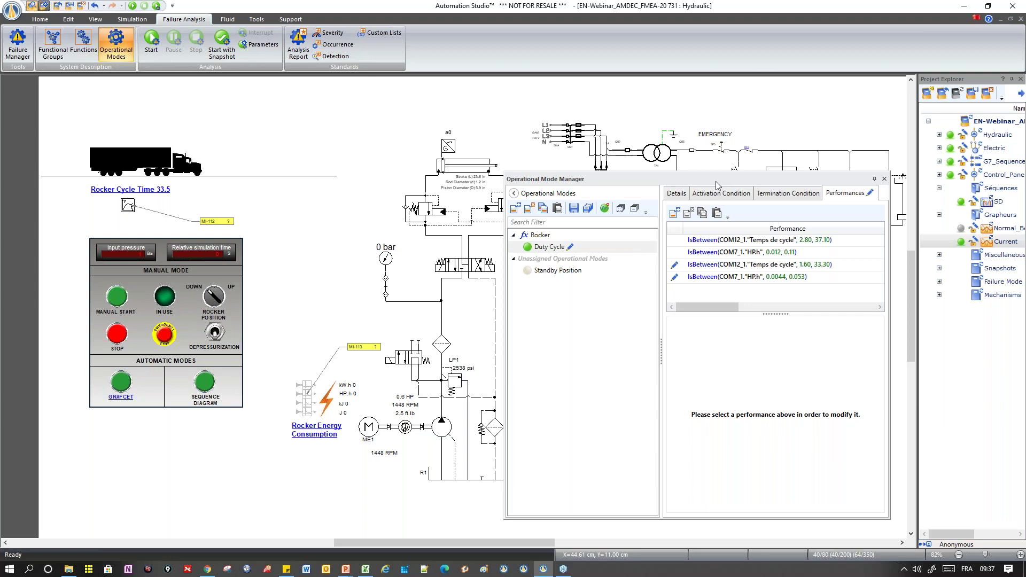
pyautogui.click(741, 266)
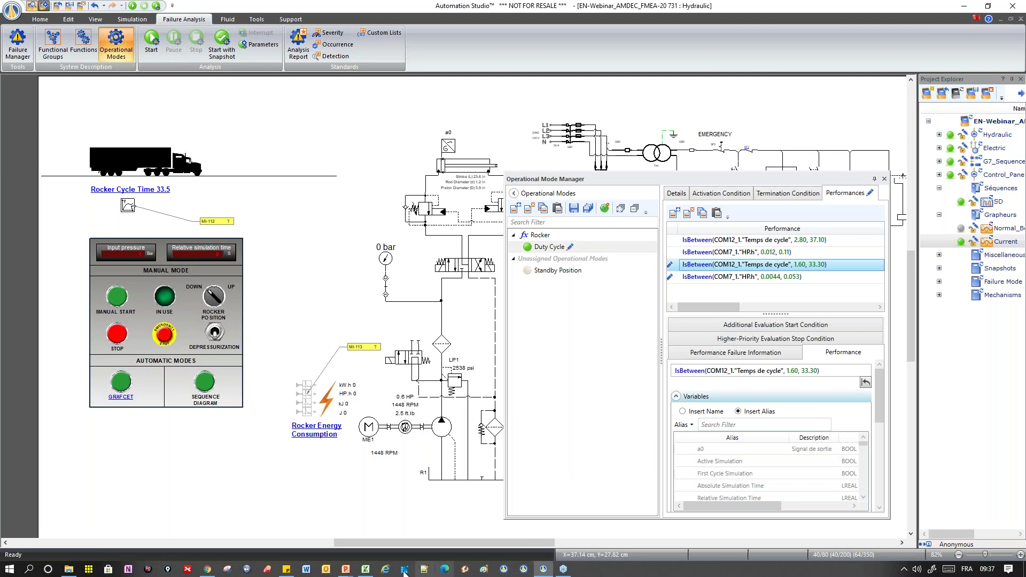
# Switch to the PowerPoint presentation to view the Agenda slide, and return to Automation Studio
pyautogui.moveTo(346, 569)
pyautogui.click(414, 541)
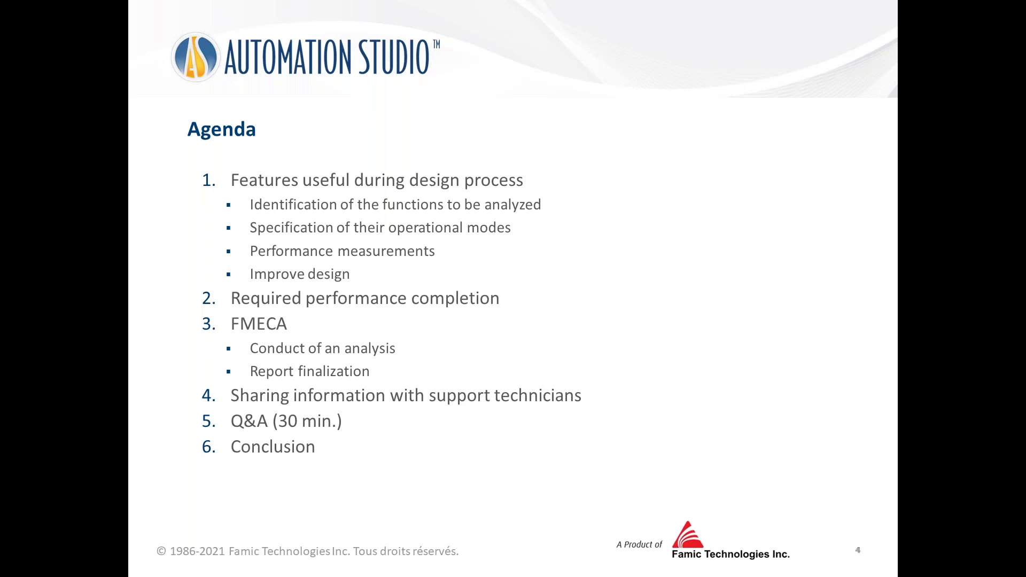
pyautogui.hotkey('alt', 'Tab')
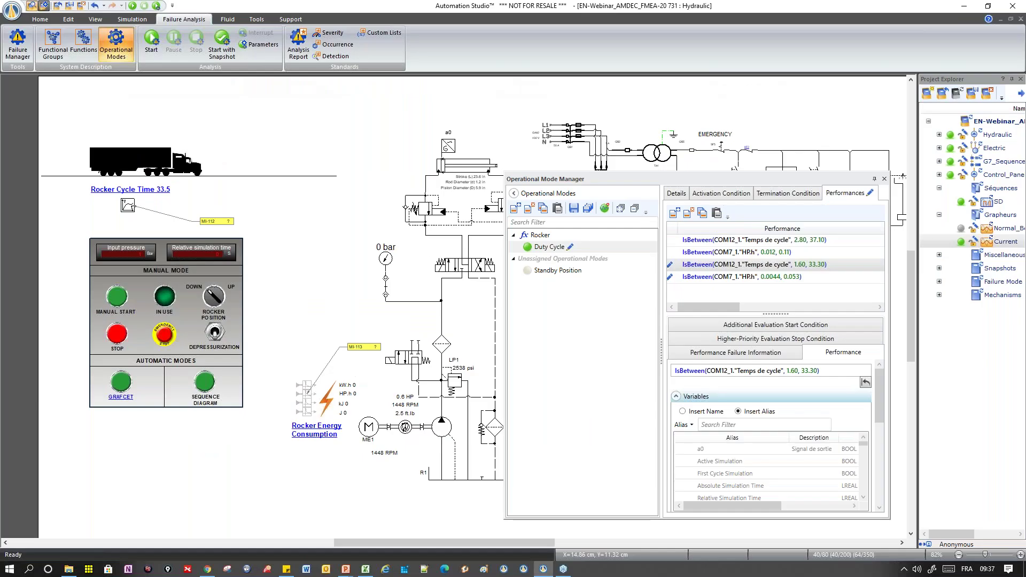
# Delete the two newly measured performances from the Duty Cycle operational mode and widen the Operational Mode Manager
pyautogui.moveTo(641, 186); pyautogui.dragTo(483, 162)
pyautogui.click(577, 240)
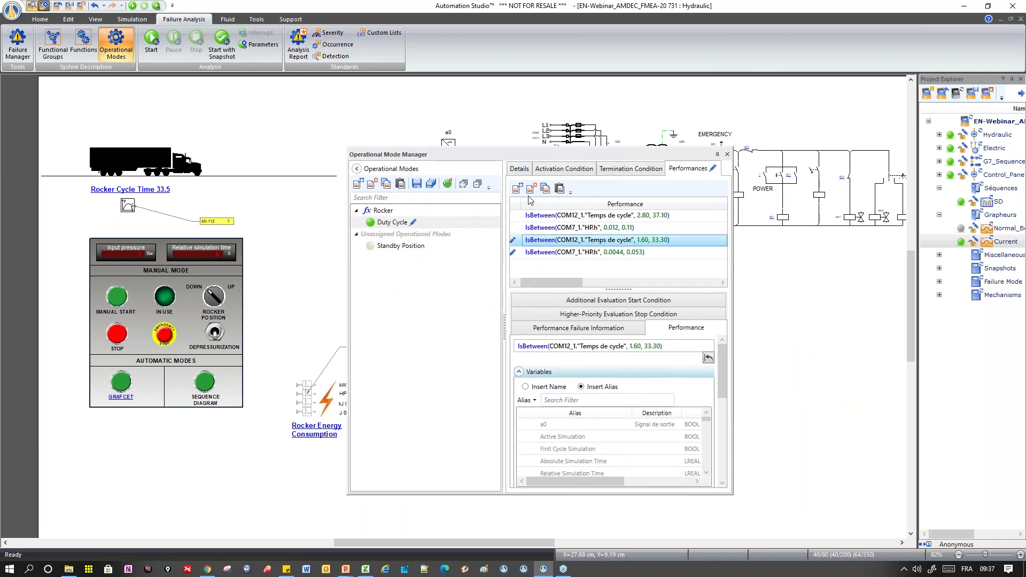
pyautogui.click(532, 192)
pyautogui.click(533, 193)
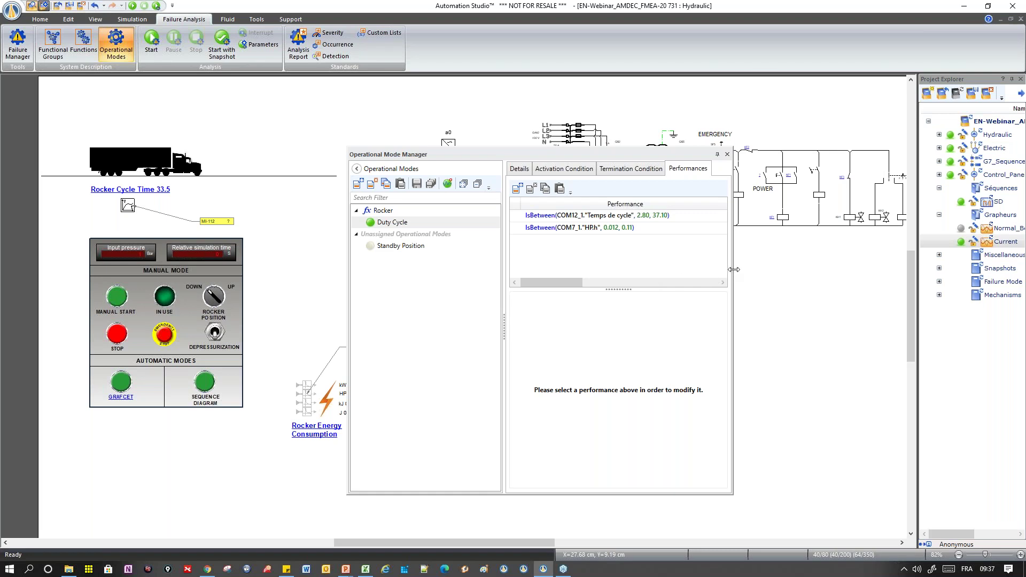
pyautogui.moveTo(733, 274); pyautogui.dragTo(850, 274)
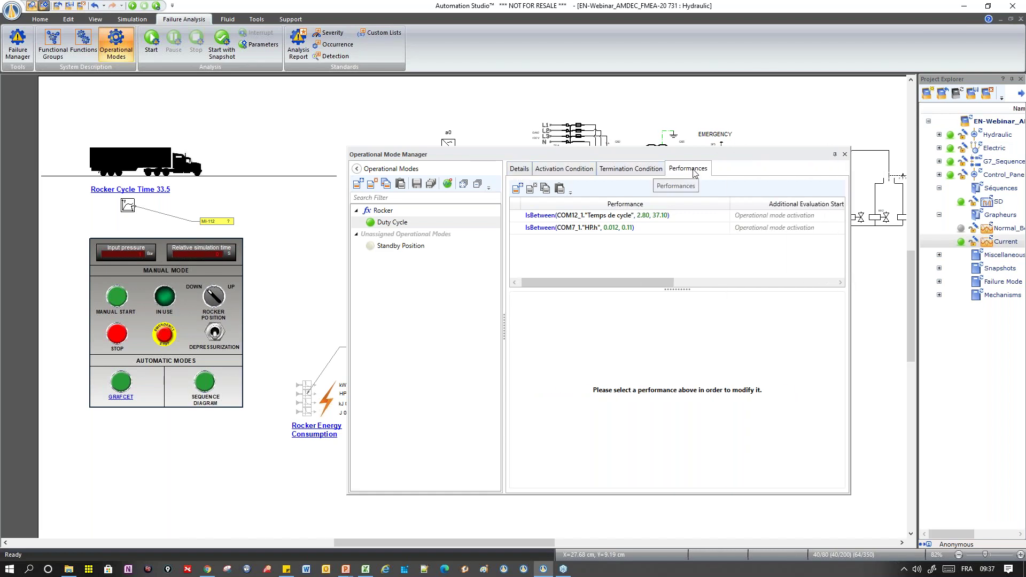
# Open the Normal_Behavior plotter and arrange it beside the Operational Mode Manager to examine the reference stroke, flow and pressure curves
pyautogui.moveTo(686, 155); pyautogui.dragTo(611, 231)
pyautogui.doubleClick(1005, 229)
pyautogui.moveTo(615, 27); pyautogui.dragTo(461, 103)
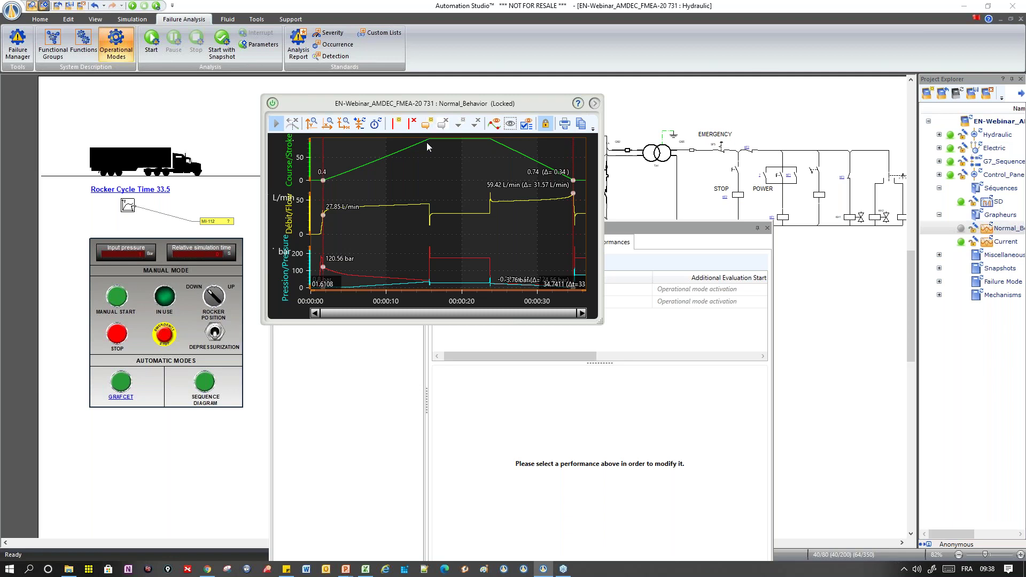
pyautogui.moveTo(465, 103); pyautogui.dragTo(774, 180)
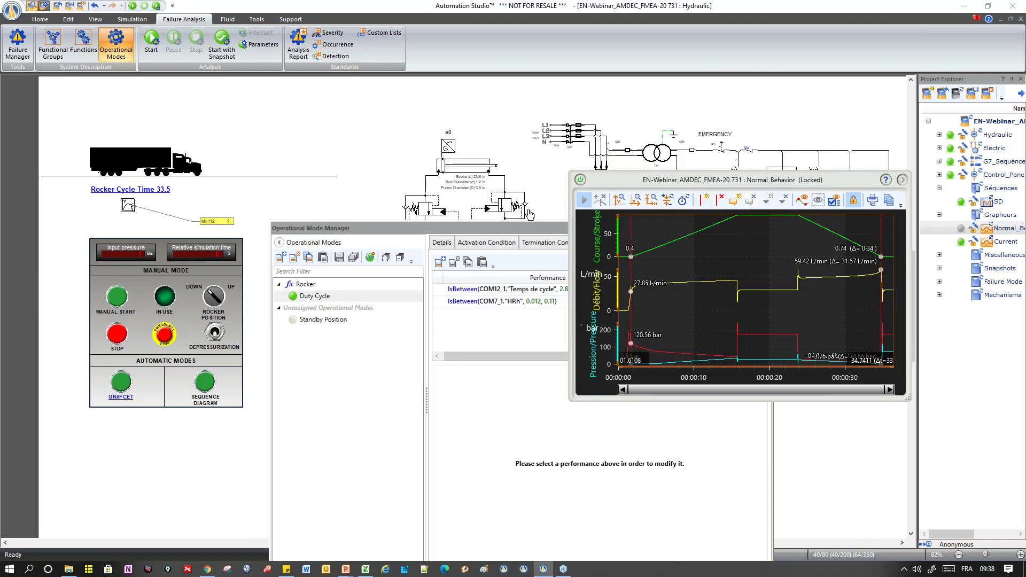
pyautogui.moveTo(662, 181); pyautogui.dragTo(494, 168)
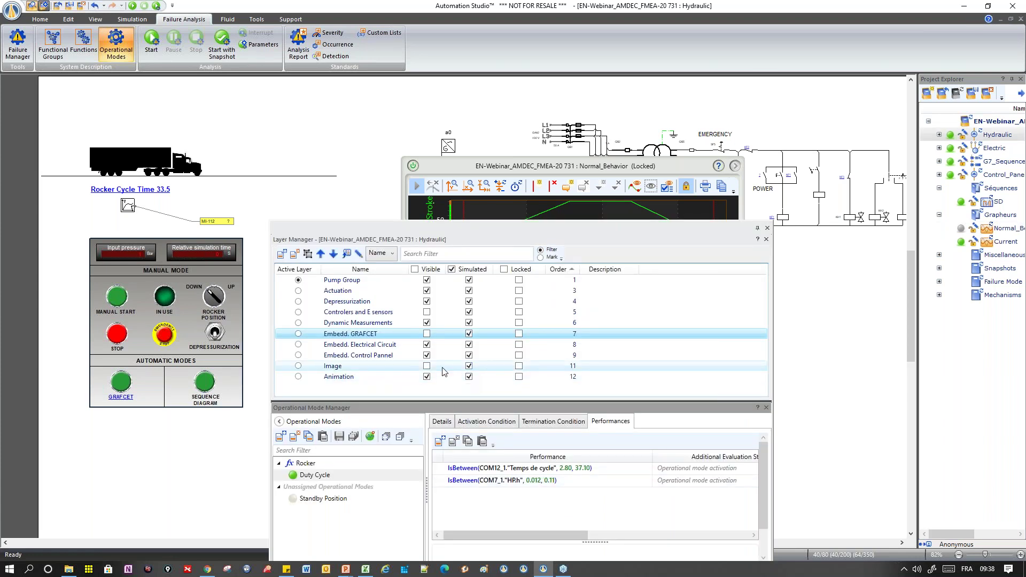
# Temporarily show the Image layer to view the photo of the real truck tipper beside the reference curves
pyautogui.click(426, 365)
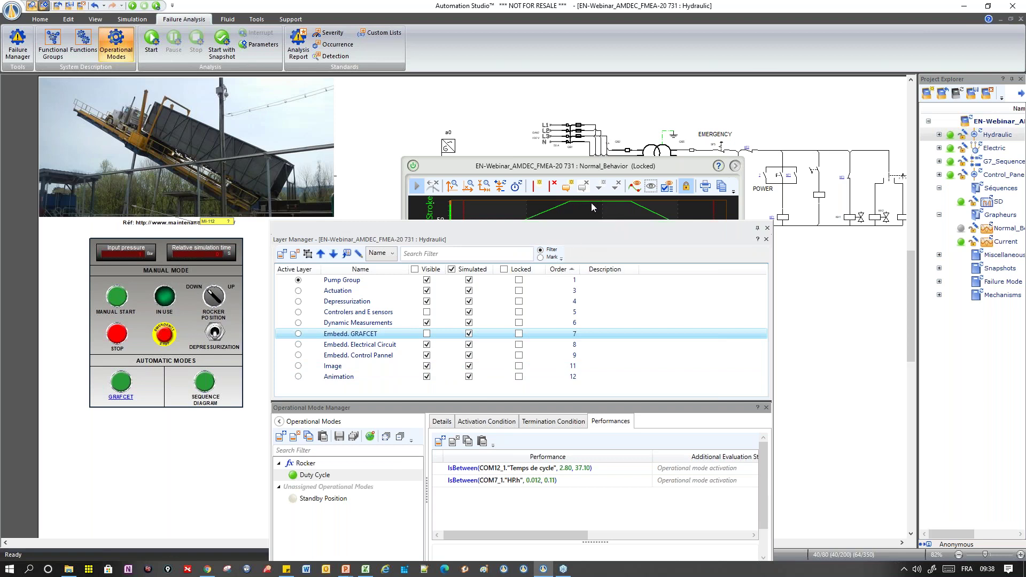
pyautogui.moveTo(572, 226); pyautogui.dragTo(580, 340)
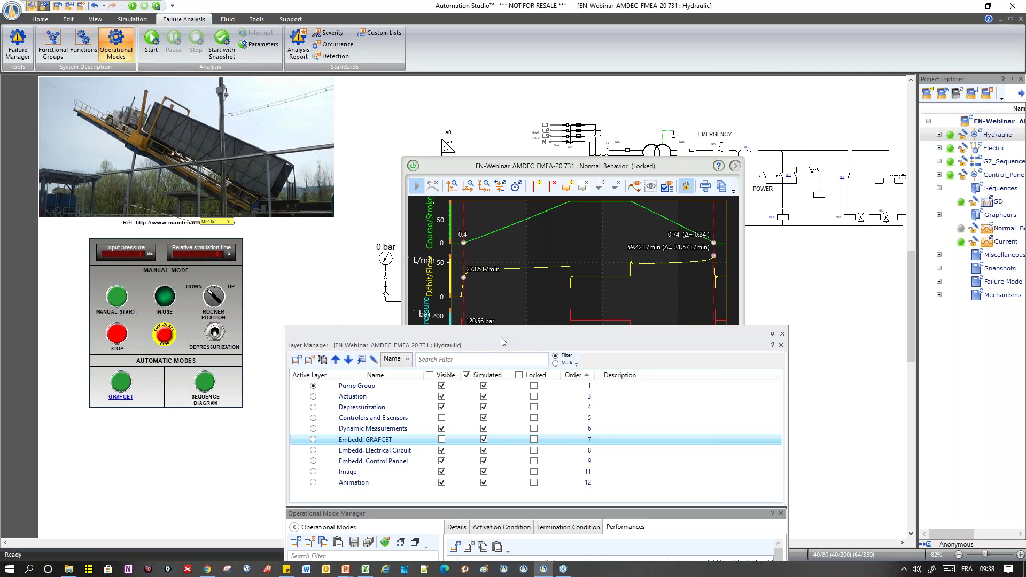
pyautogui.moveTo(502, 333); pyautogui.dragTo(565, 193)
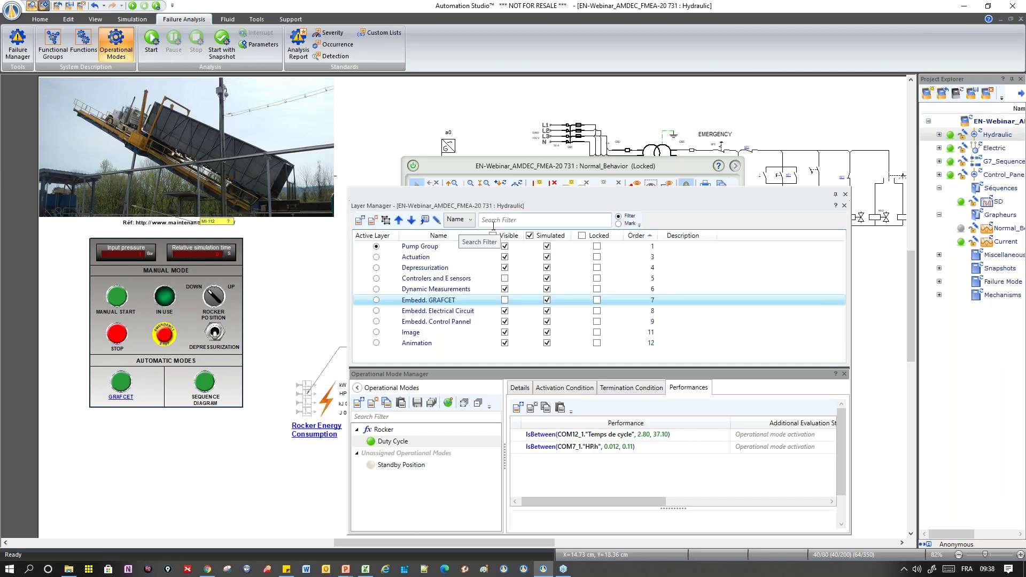
pyautogui.click(504, 333)
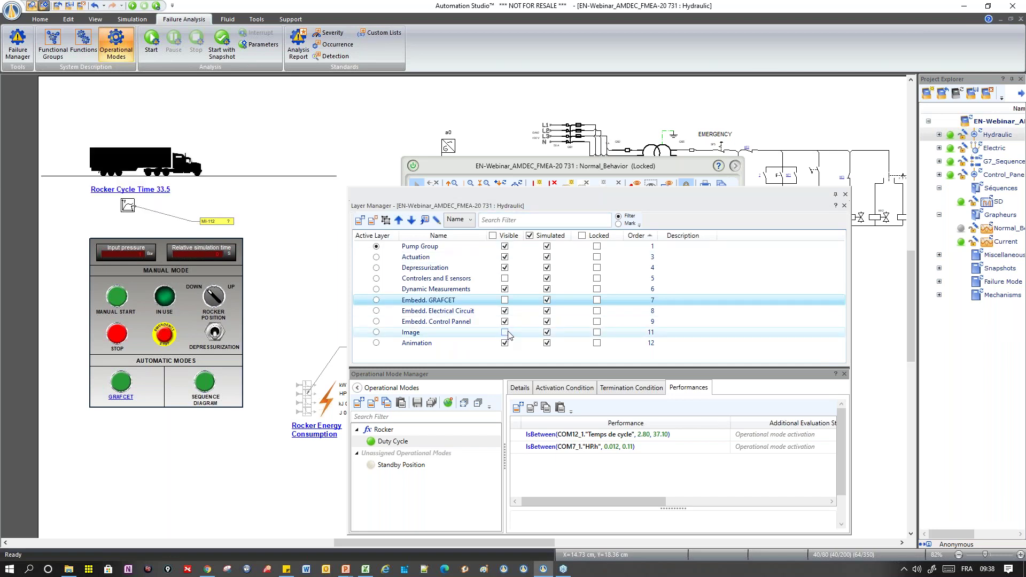
# Close the Normal_Behavior plotter and separate the Operational Mode Manager from the Layer Manager, placing it over the schematic
pyautogui.moveTo(697, 196); pyautogui.dragTo(567, 405)
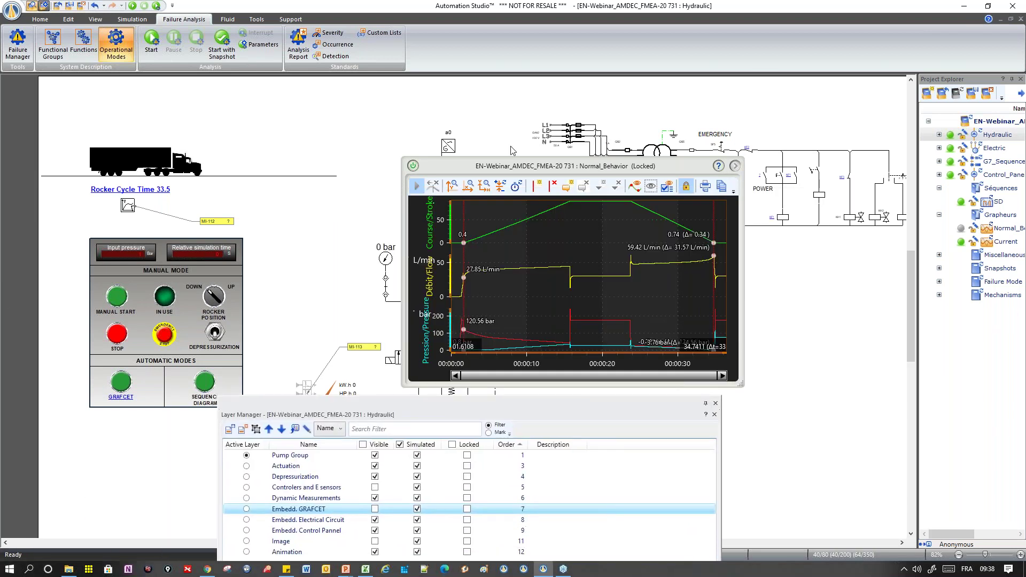
pyautogui.click(413, 166)
pyautogui.moveTo(543, 395); pyautogui.dragTo(573, 211)
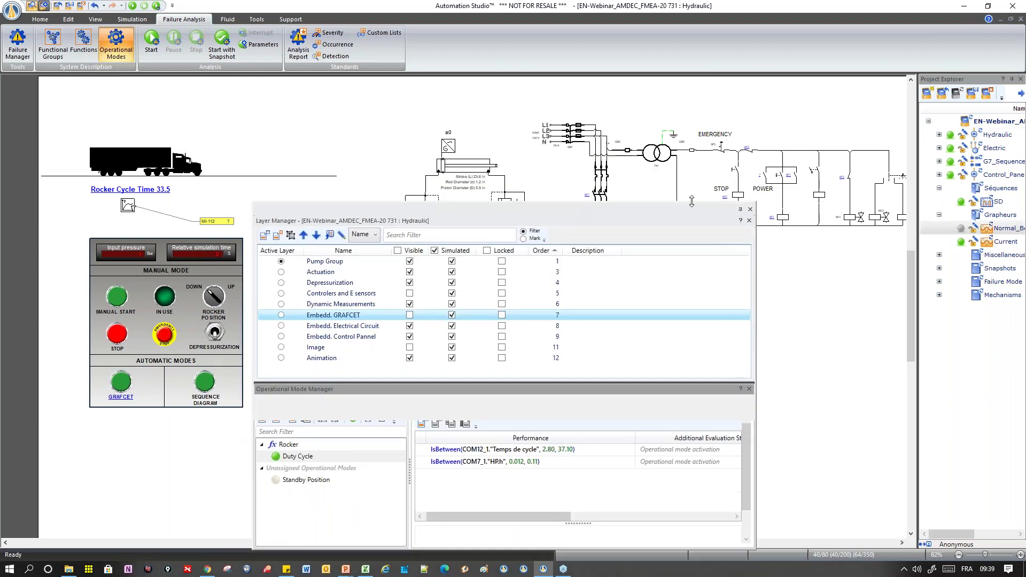
pyautogui.doubleClick(716, 213)
pyautogui.moveTo(371, 289); pyautogui.dragTo(528, 188)
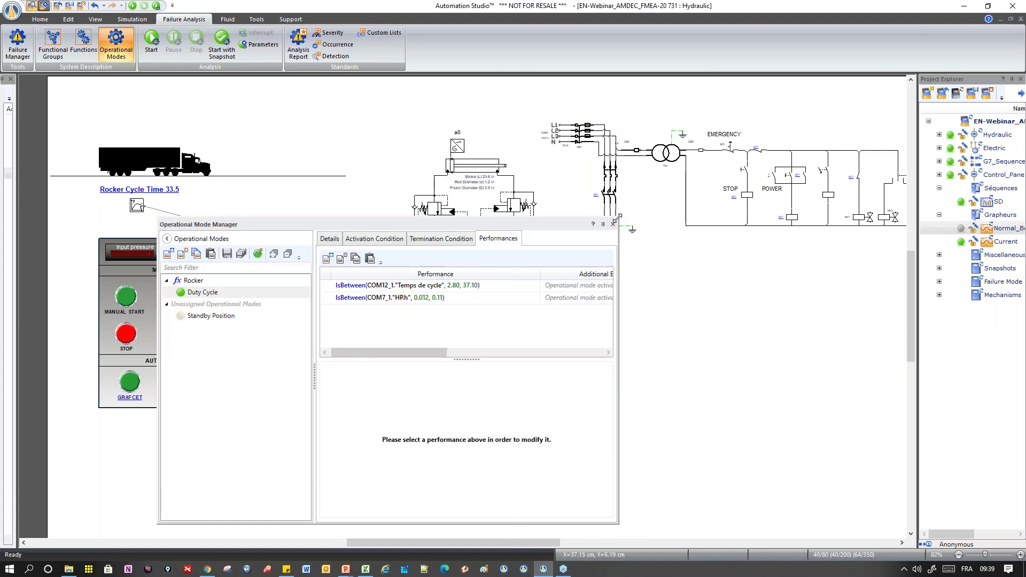
pyautogui.moveTo(662, 181); pyautogui.dragTo(769, 198)
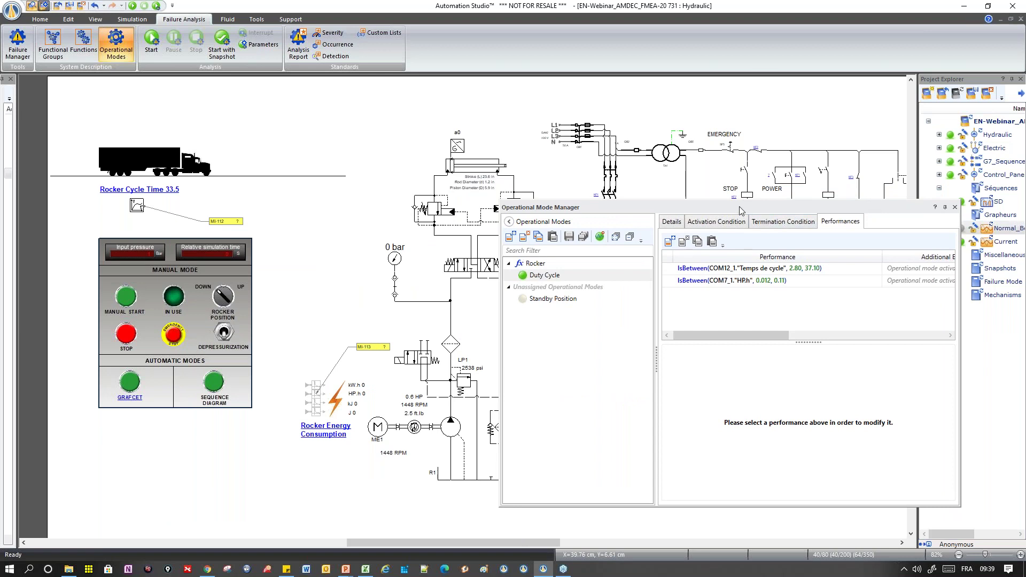
pyautogui.moveTo(561, 207); pyautogui.dragTo(306, 170)
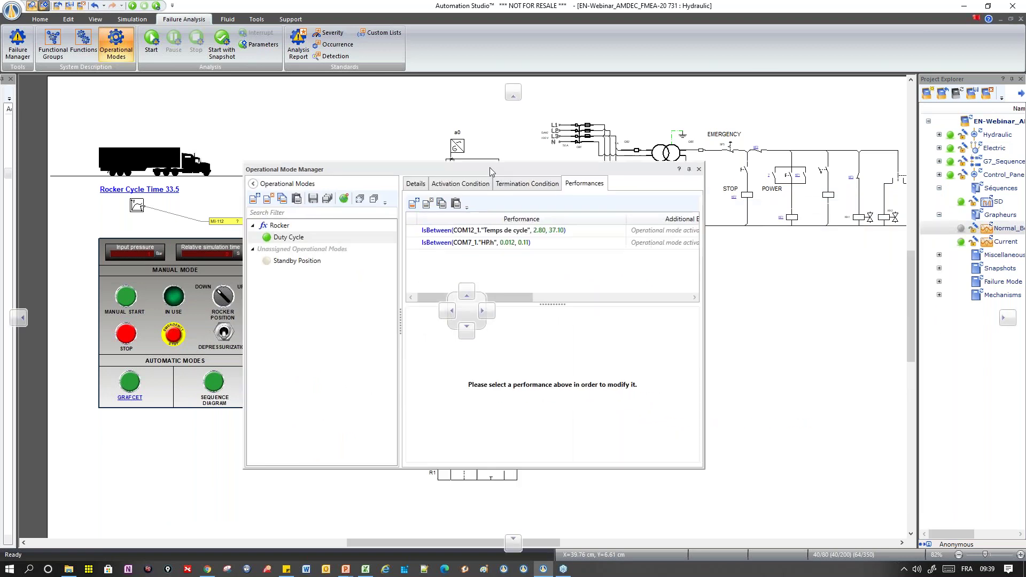
# Assign the Standby Position operational mode to the Rocker function and enable its Performance Measurement and Analysis
pyautogui.click(285, 262)
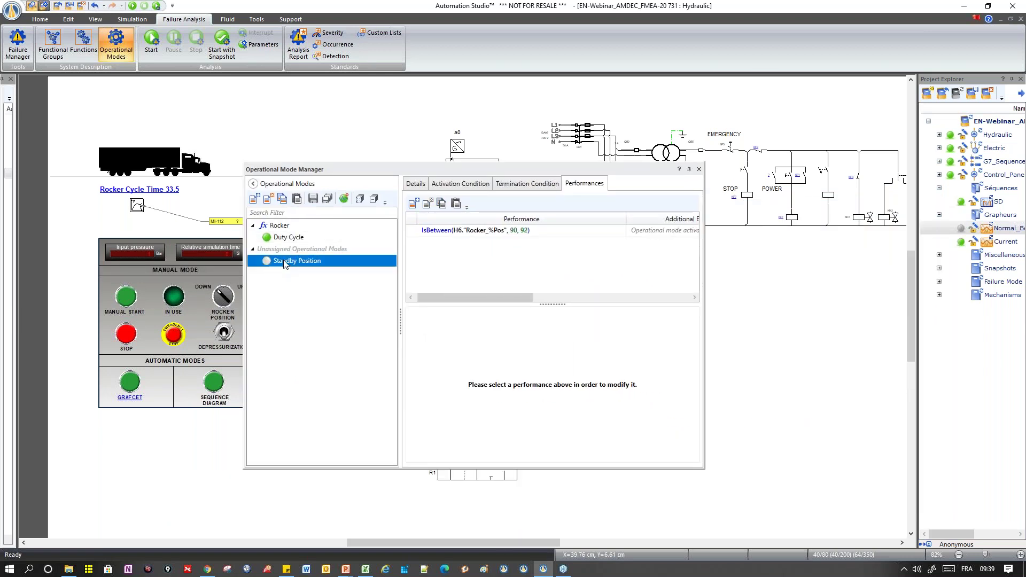
pyautogui.click(414, 184)
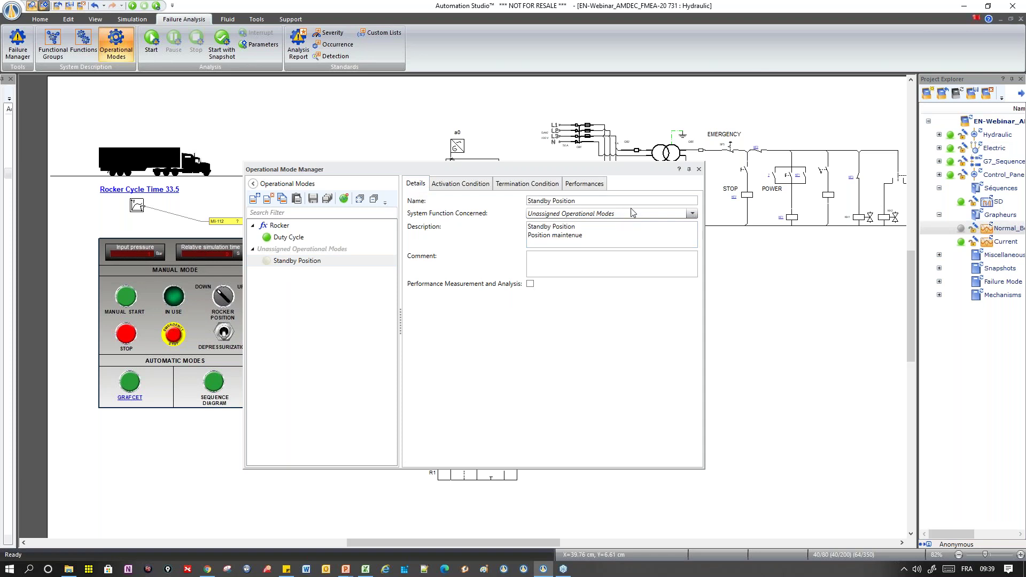
pyautogui.click(613, 216)
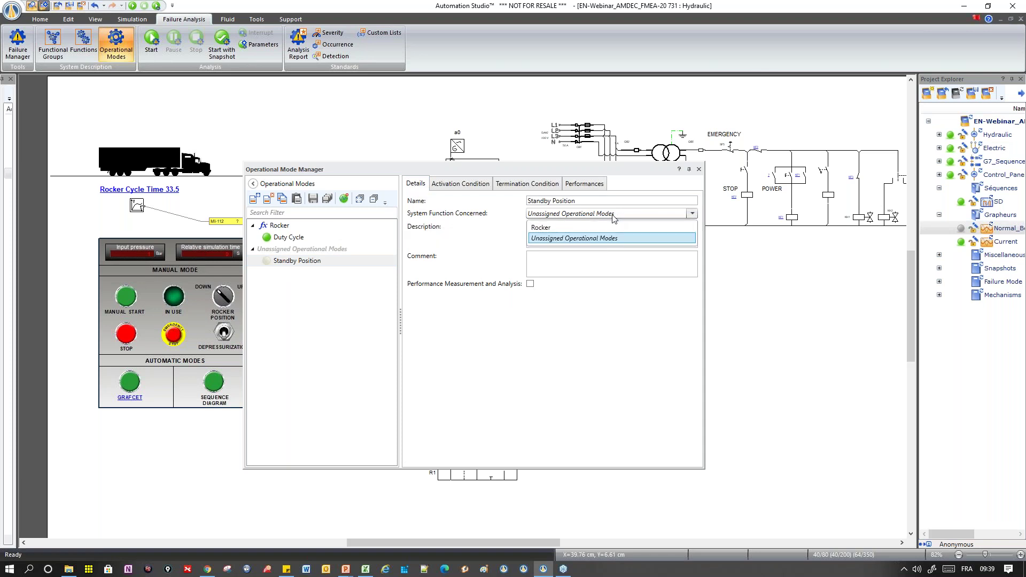
pyautogui.click(569, 226)
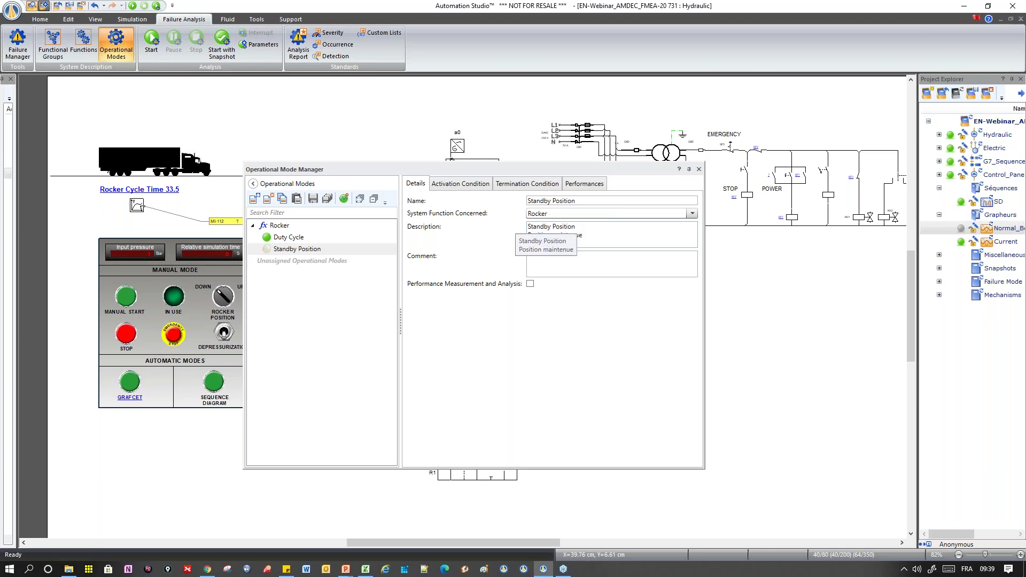
pyautogui.click(531, 285)
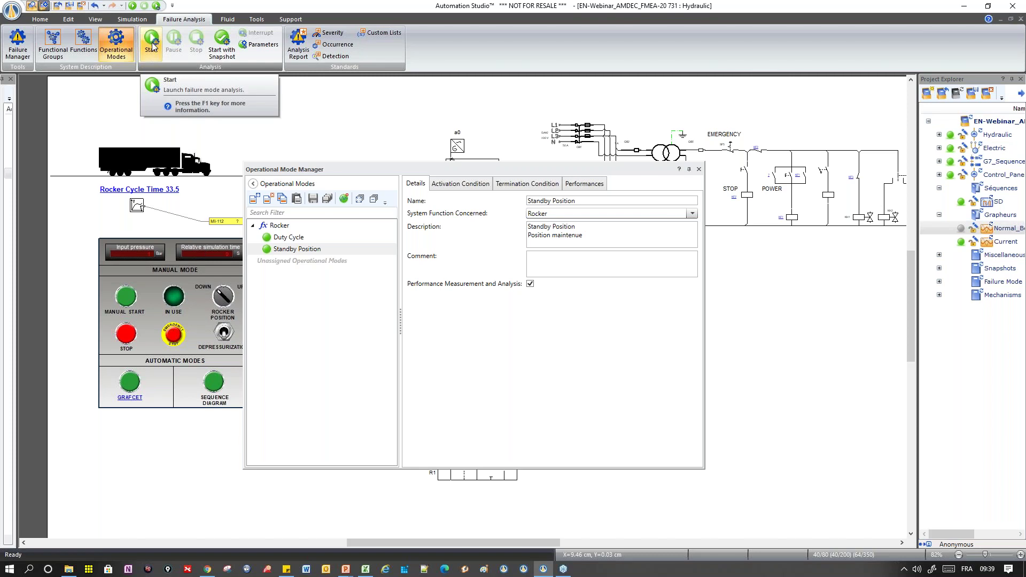
# Enter 90 as the threshold in Standby Position's activation condition, giving H6."Rocker_%Pos" >= 90
pyautogui.click(469, 185)
pyautogui.moveTo(451, 172); pyautogui.dragTo(416, 245)
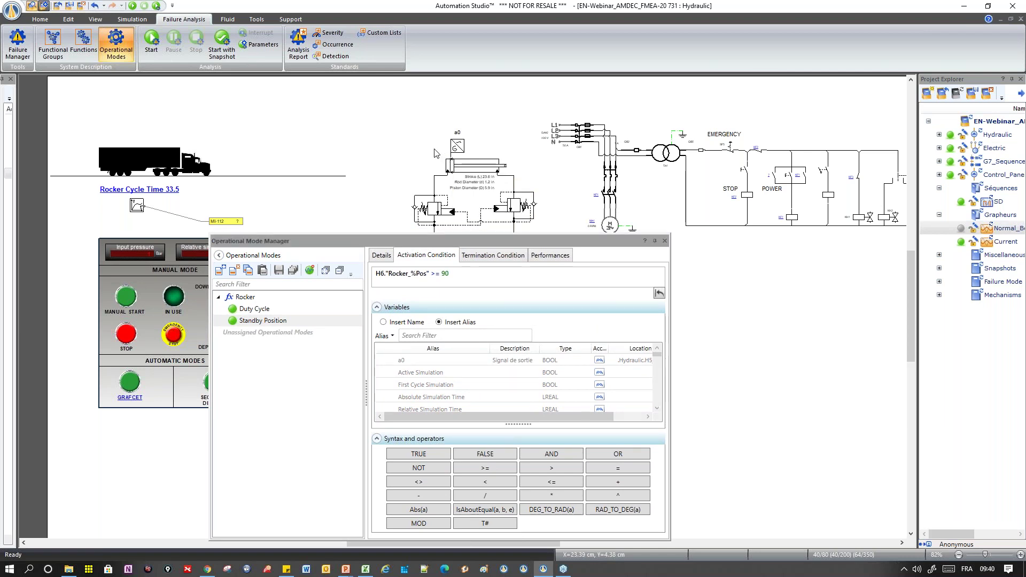
pyautogui.moveTo(467, 170)
pyautogui.doubleClick(445, 273)
pyautogui.press('BackSpace')
pyautogui.write('90')
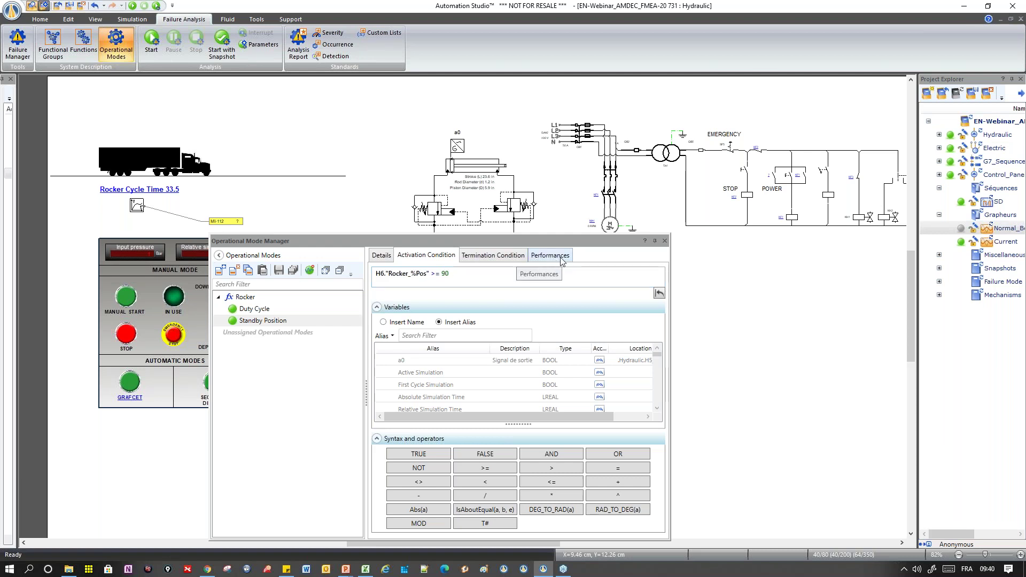
# Examine the TIME() termination condition of Standby Position and its list of performances
pyautogui.click(477, 258)
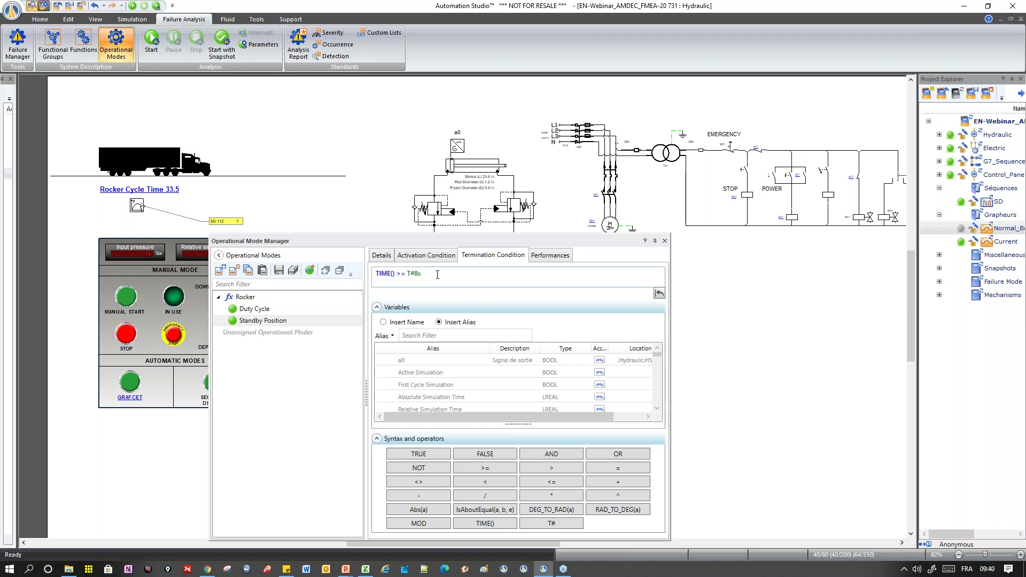
pyautogui.hotkey('ctrl', 'a')
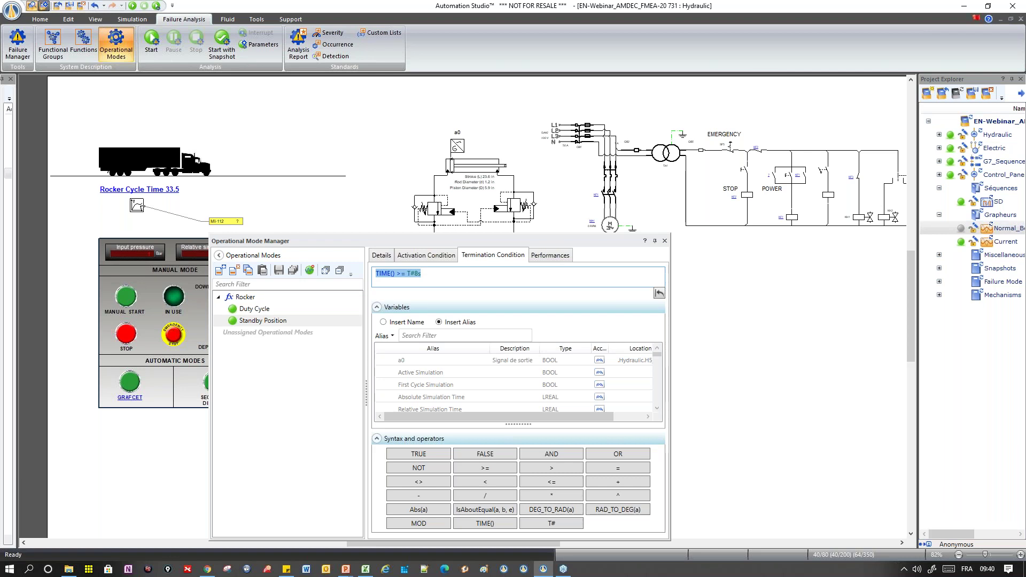
pyautogui.click(397, 276)
pyautogui.moveTo(396, 274); pyautogui.dragTo(376, 274)
pyautogui.click(556, 256)
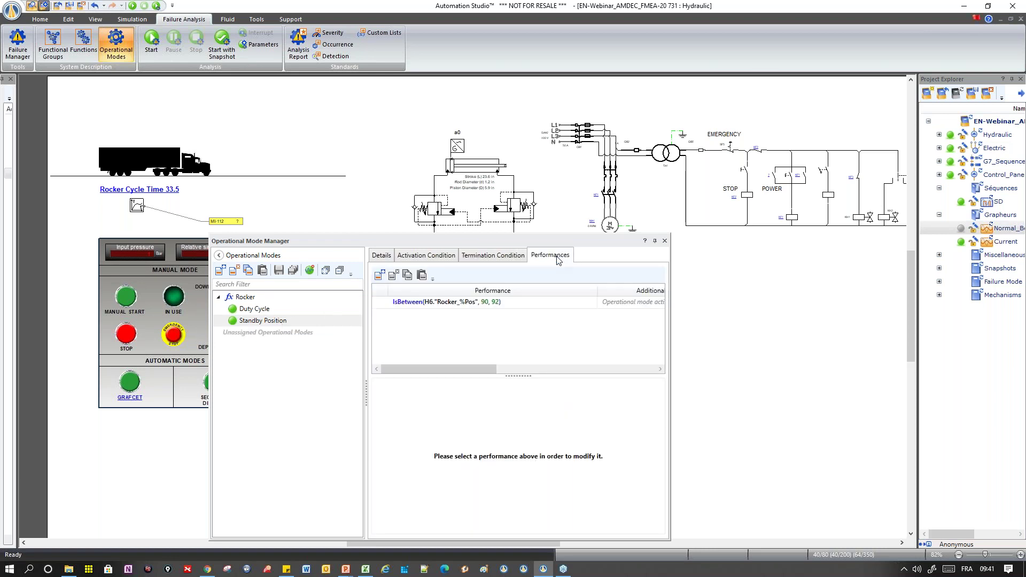
pyautogui.moveTo(413, 241); pyautogui.dragTo(404, 168)
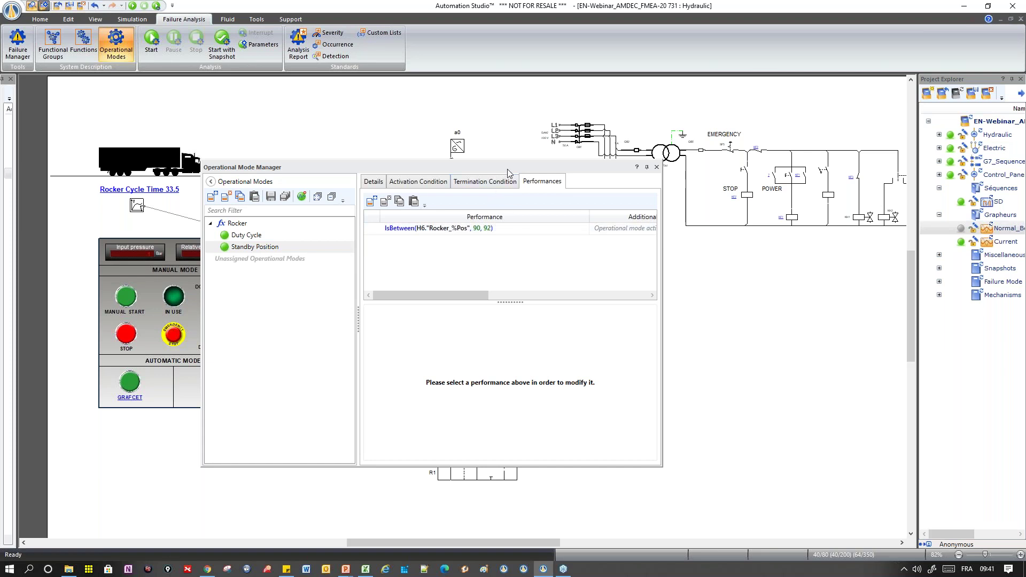
# Widen the Operational Mode Manager and adjust the performance list's column widths so Standby Position's Local Effect column fits in view
pyautogui.moveTo(478, 297)
pyautogui.mouseDown()
pyautogui.moveTo(504, 299)
pyautogui.moveTo(491, 301)
pyautogui.mouseUp()
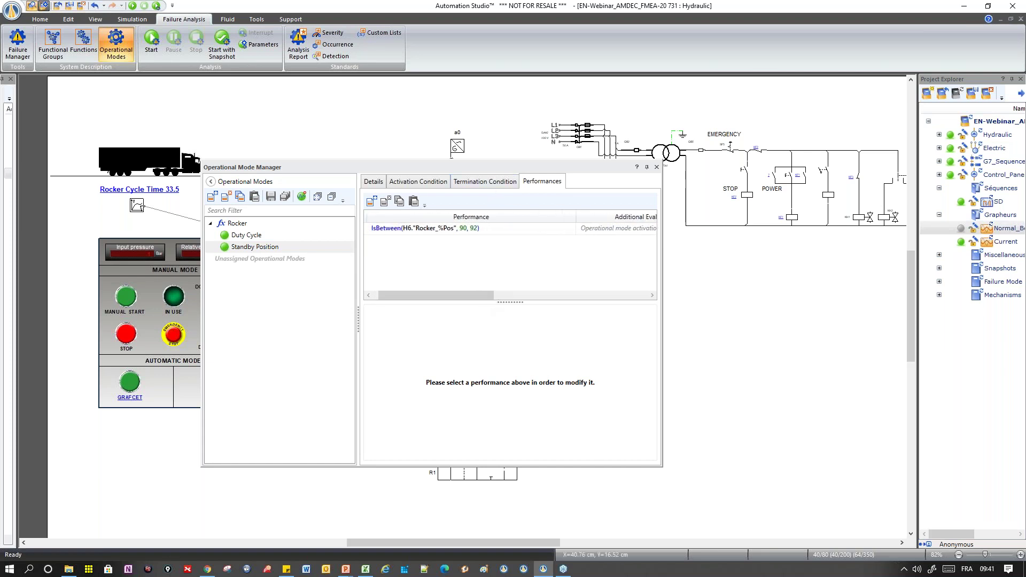
pyautogui.moveTo(662, 339); pyautogui.dragTo(1024, 334)
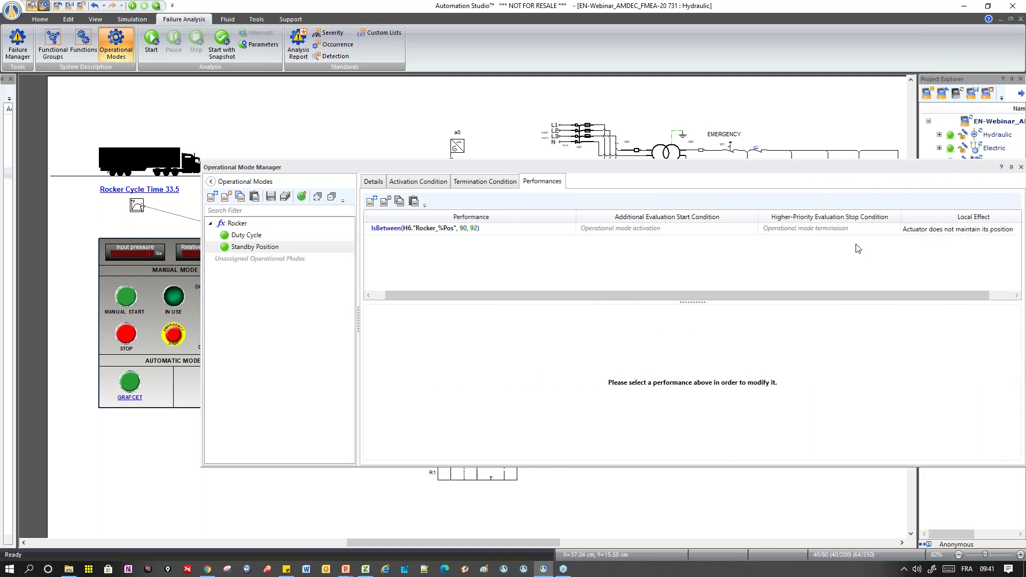
pyautogui.moveTo(756, 167); pyautogui.dragTo(638, 181)
pyautogui.moveTo(461, 226); pyautogui.dragTo(408, 229)
pyautogui.click(600, 242)
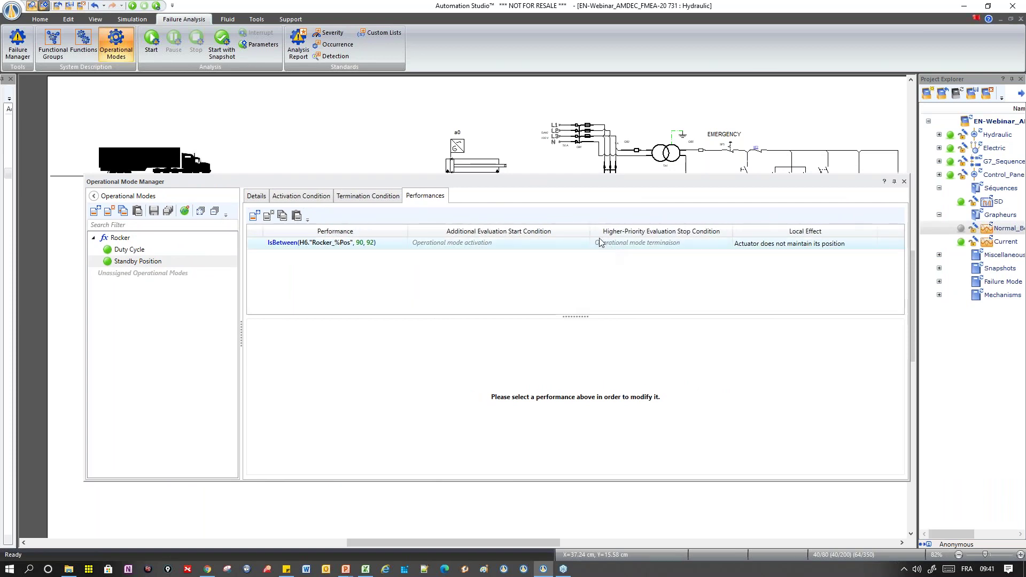
pyautogui.moveTo(590, 231); pyautogui.dragTo(536, 231)
pyautogui.moveTo(678, 231); pyautogui.dragTo(613, 234)
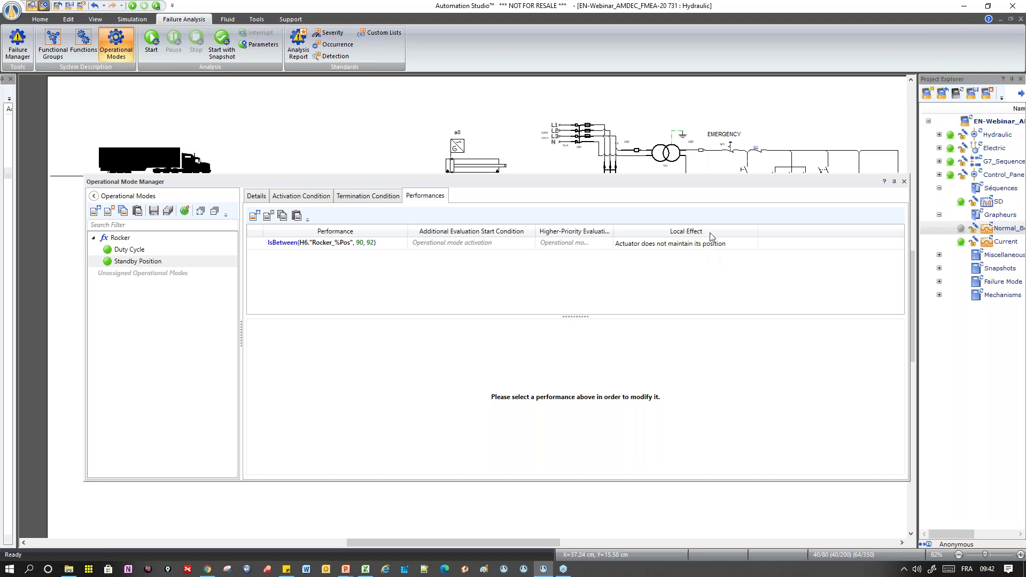
# Change the local effect of Standby Position's IsBetween performance to "Rocker does not maintain its position" and save all operational mode changes
pyautogui.click(628, 244)
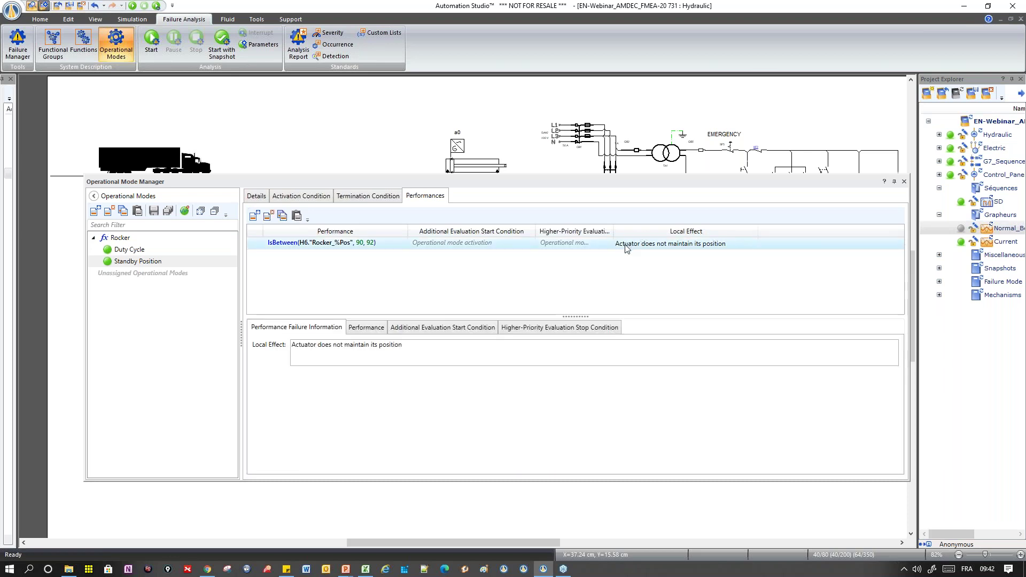
pyautogui.click(300, 346)
pyautogui.tripleClick(301, 345)
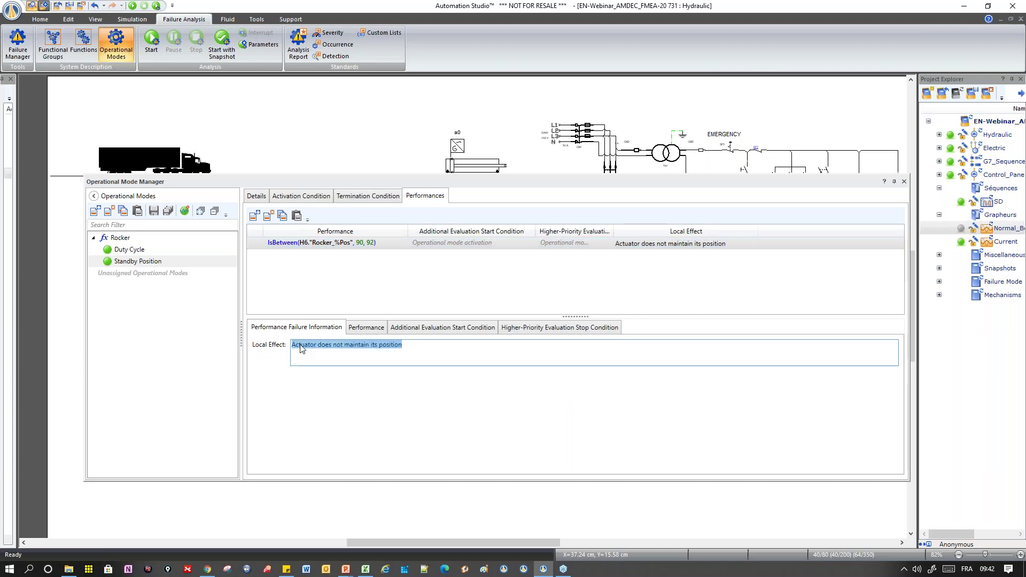
pyautogui.doubleClick(301, 348)
pyautogui.write('Rocker')
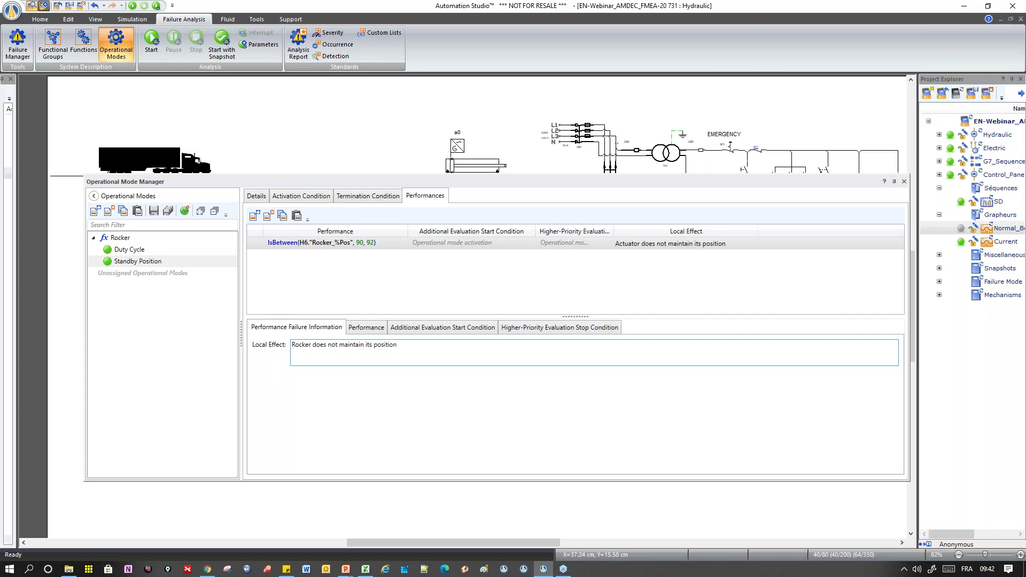
pyautogui.click(696, 328)
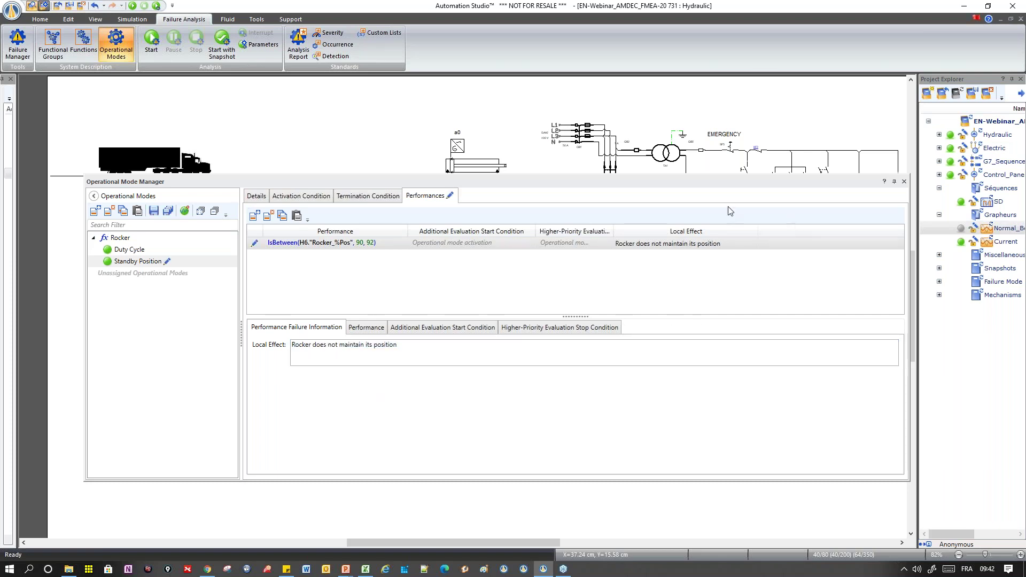
pyautogui.click(166, 213)
# Narrow and reposition the Operational Mode Manager beside the control panel, and deactivate the Duty Cycle operational mode
pyautogui.moveTo(692, 188); pyautogui.dragTo(663, 185)
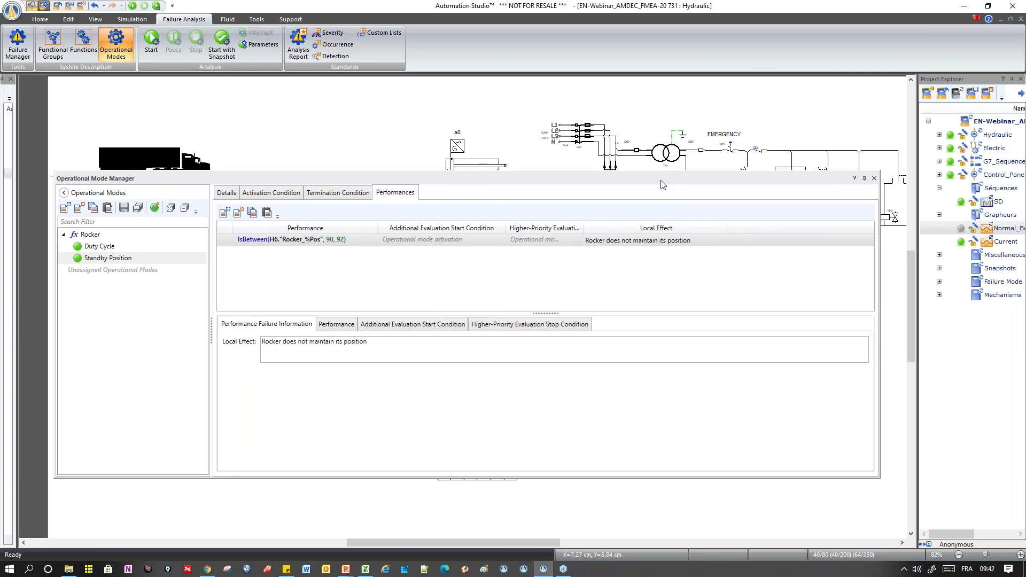
pyautogui.moveTo(880, 275); pyautogui.dragTo(678, 275)
pyautogui.moveTo(523, 177); pyautogui.dragTo(710, 210)
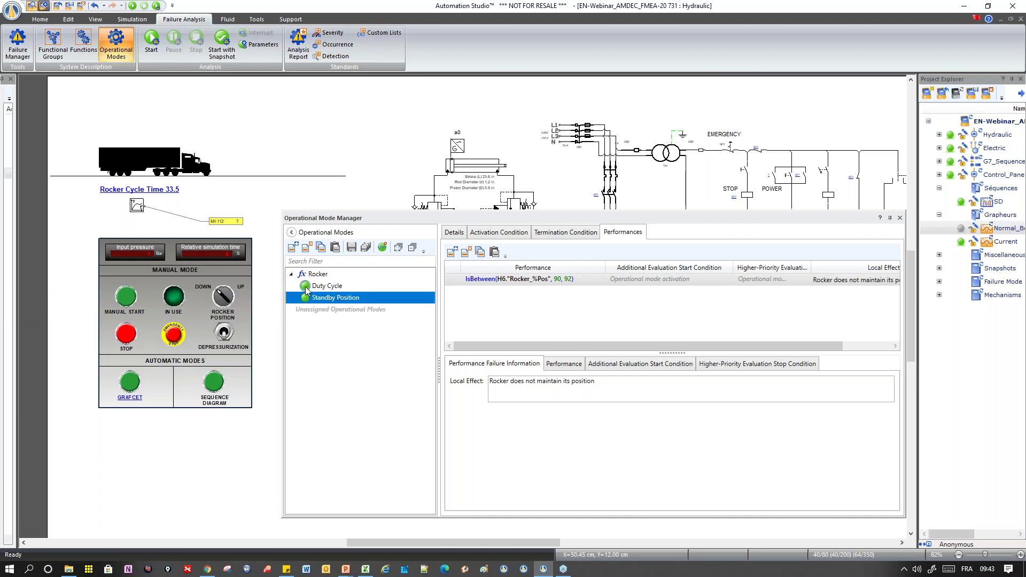
pyautogui.click(305, 287)
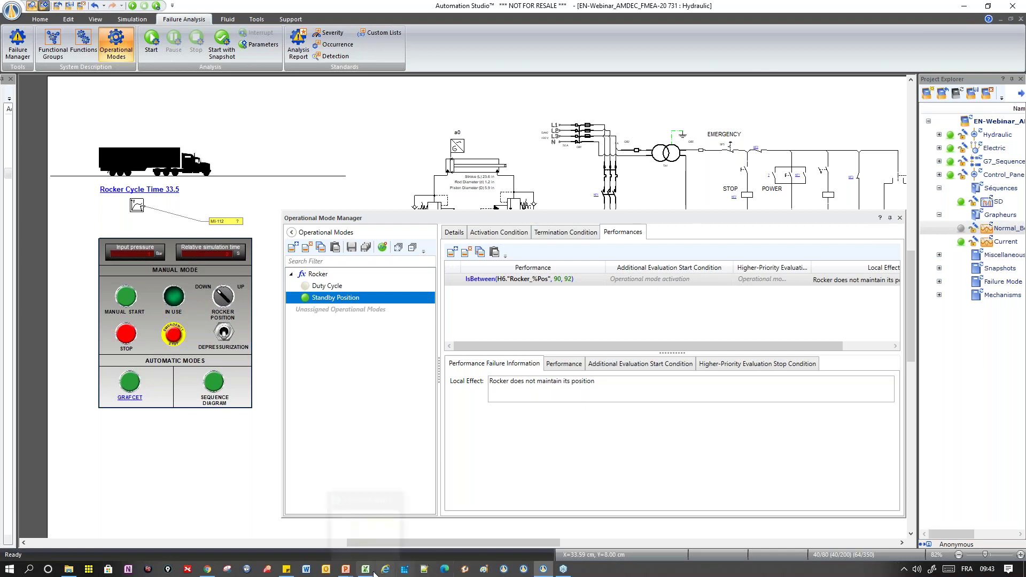
# Switch to the PowerPoint presentation to review the agenda slide, and return to Automation Studio
pyautogui.click(345, 569)
pyautogui.click(386, 543)
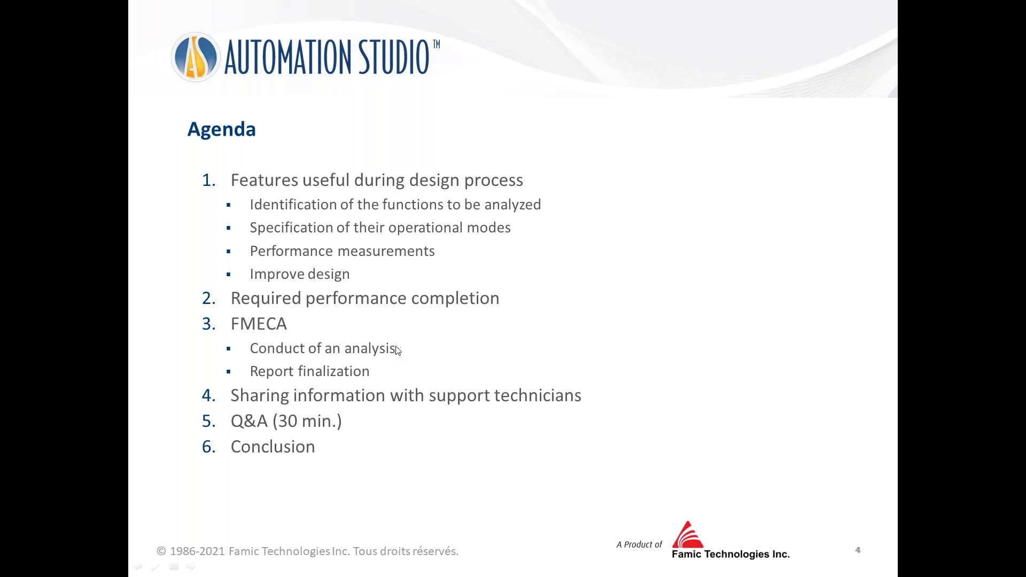
pyautogui.hotkey('alt', 'Tab')
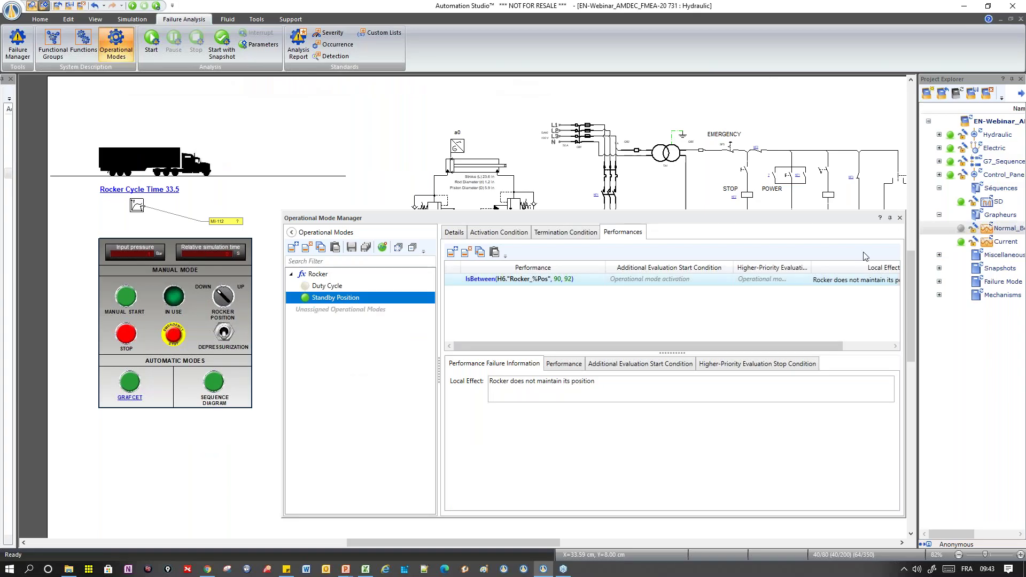
# Close the Operational Mode Manager, open the Failure Manager and examine the columns of its analysis report
pyautogui.click(900, 218)
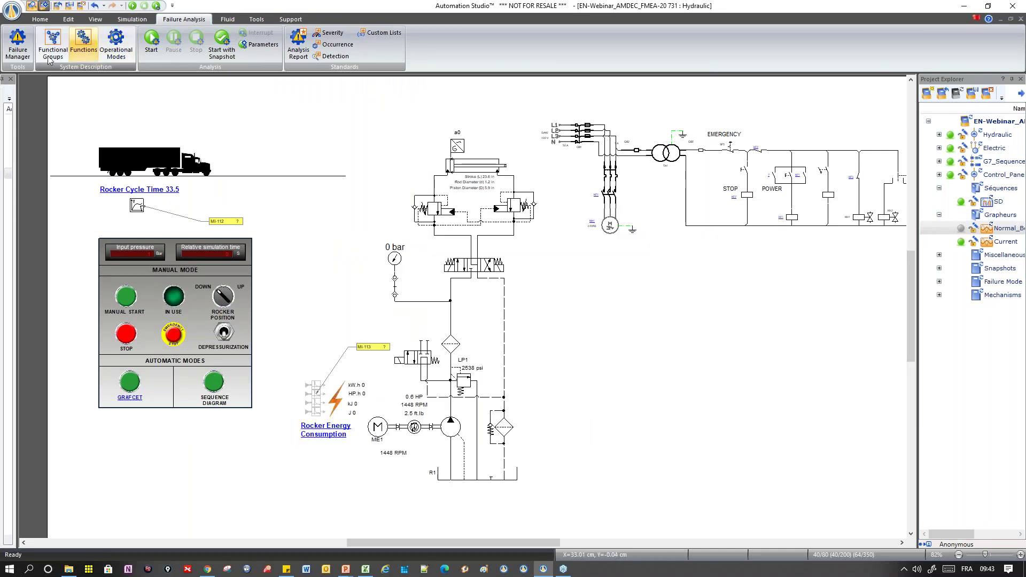
pyautogui.click(19, 50)
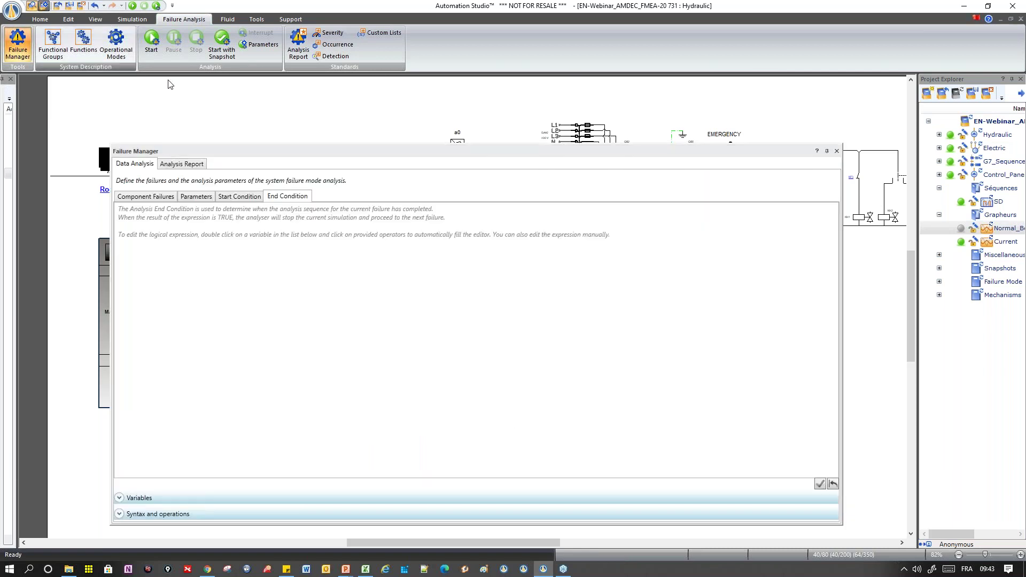
pyautogui.moveTo(245, 154); pyautogui.dragTo(275, 126)
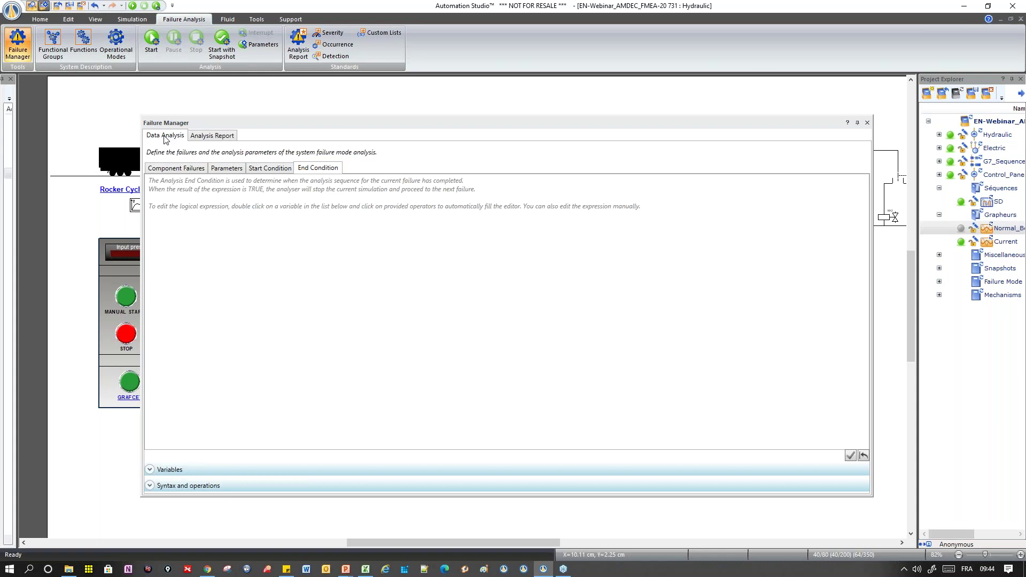
pyautogui.click(206, 138)
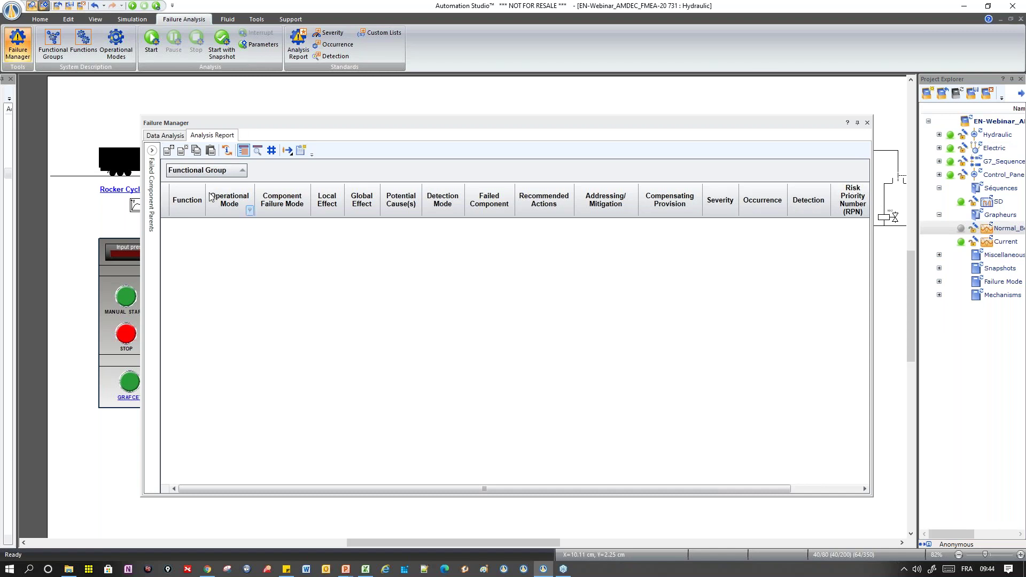
pyautogui.moveTo(201, 209)
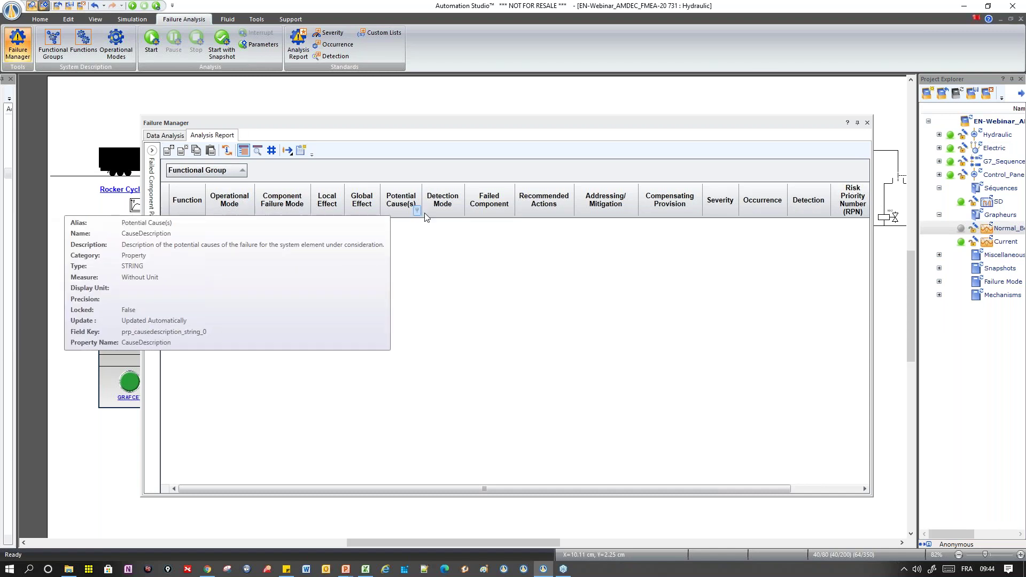
pyautogui.moveTo(842, 221)
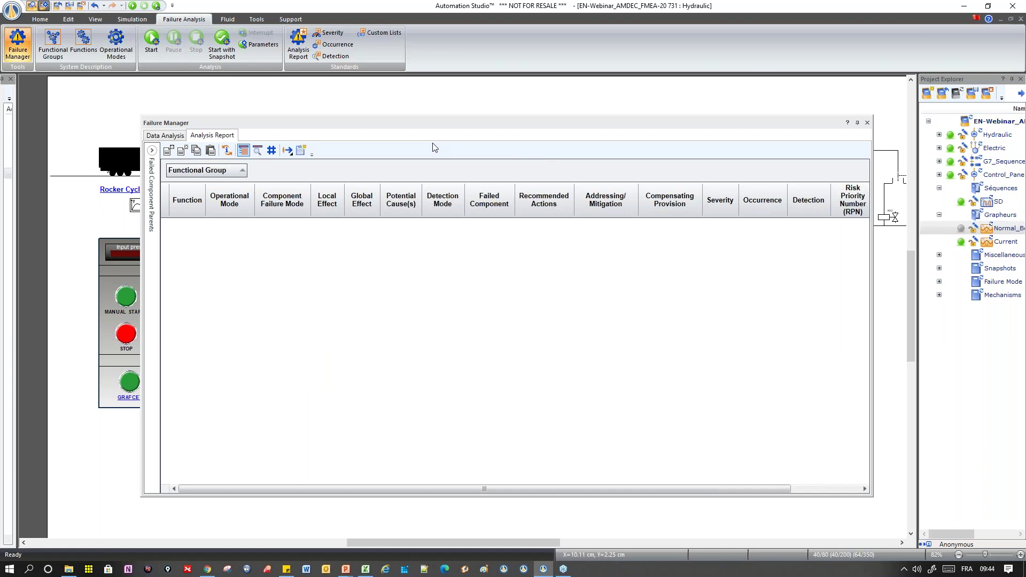
# Display the component failures defined for the data analysis and reposition the Failure Manager over the schematic
pyautogui.click(165, 136)
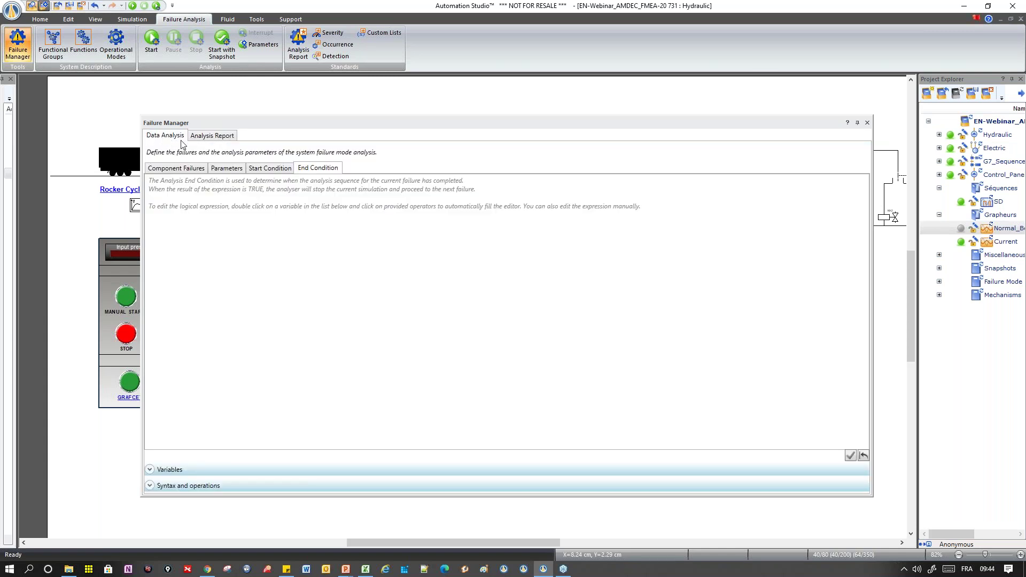
pyautogui.click(179, 169)
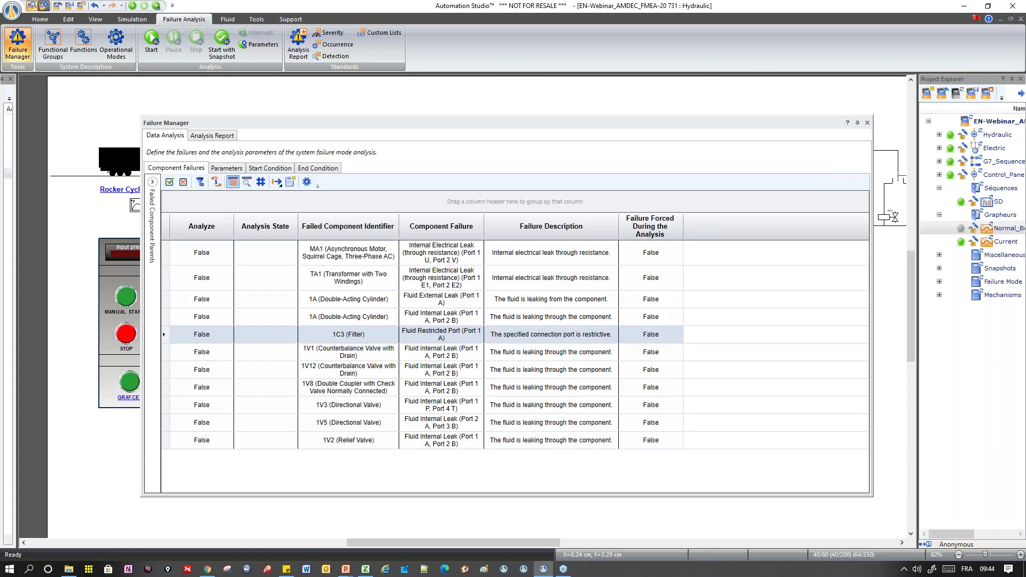
pyautogui.moveTo(256, 128); pyautogui.dragTo(360, 224)
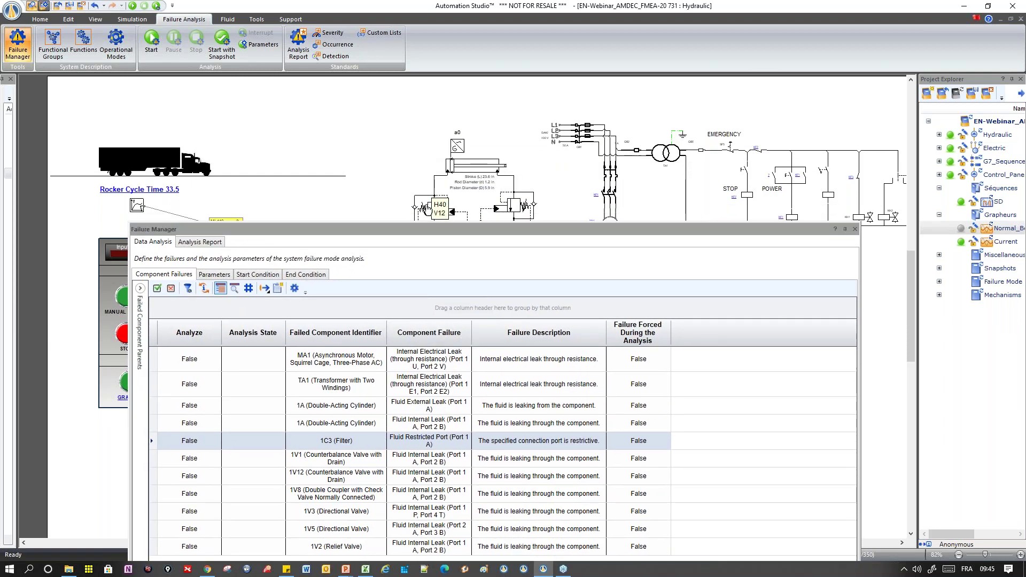
pyautogui.moveTo(409, 231); pyautogui.dragTo(425, 133)
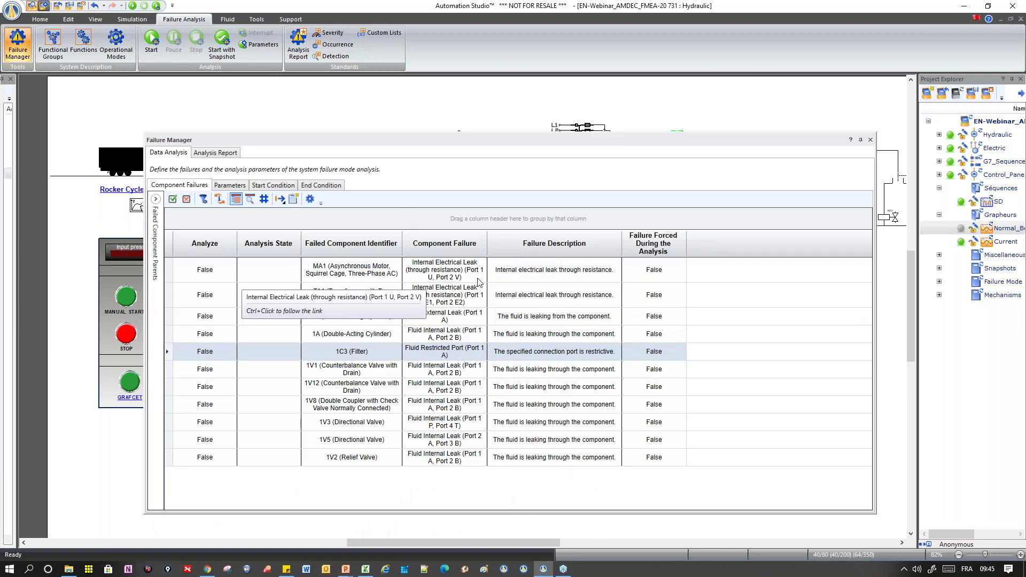
# Follow the component links of the MA1 motor and the 1A double-acting cylinder's external leak to locate them in their diagrams
pyautogui.rightClick(352, 271)
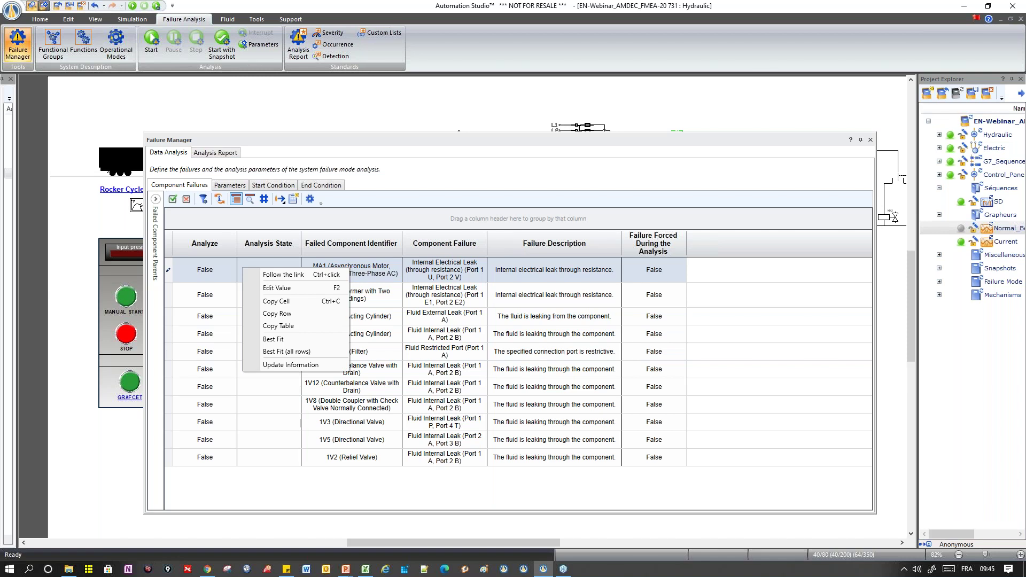
pyautogui.click(297, 274)
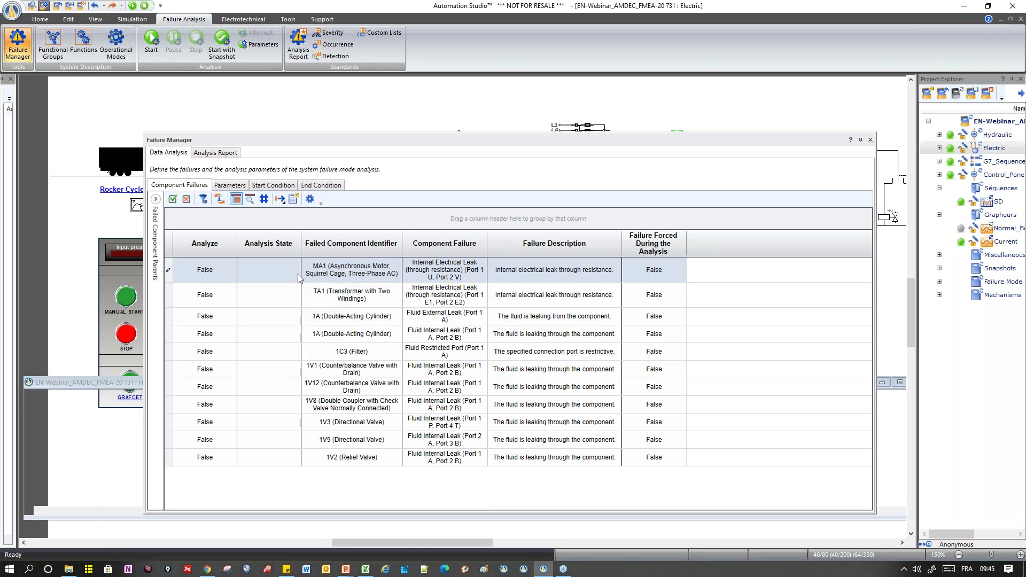
pyautogui.moveTo(411, 145); pyautogui.dragTo(447, 101)
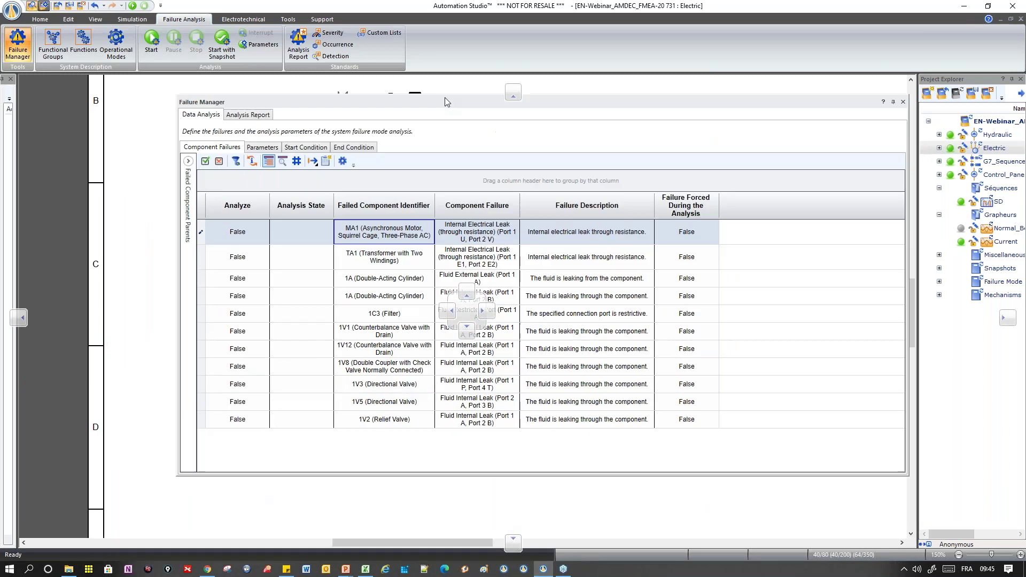
pyautogui.rightClick(387, 274)
pyautogui.click(351, 285)
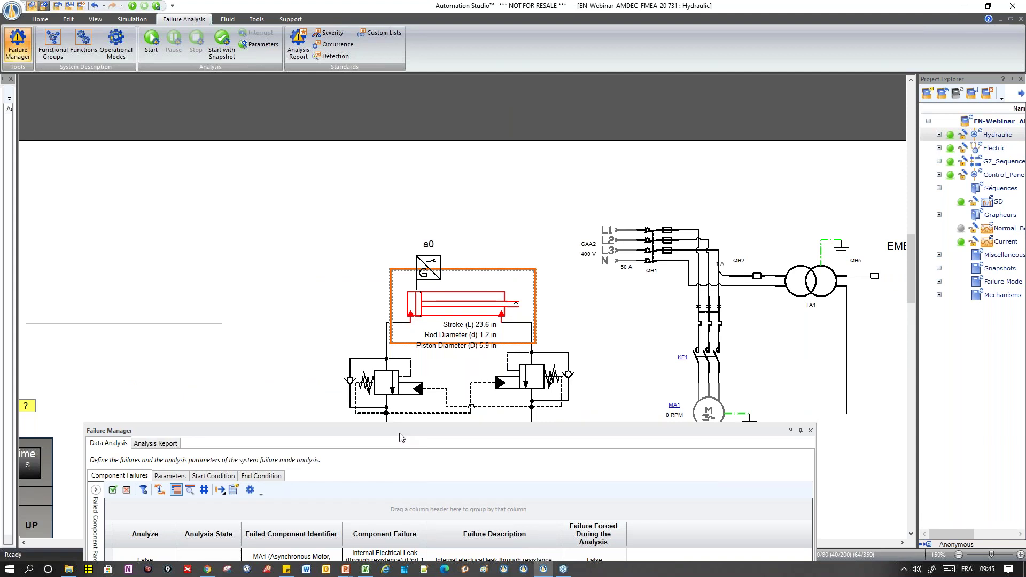
pyautogui.moveTo(401, 438); pyautogui.dragTo(442, 130)
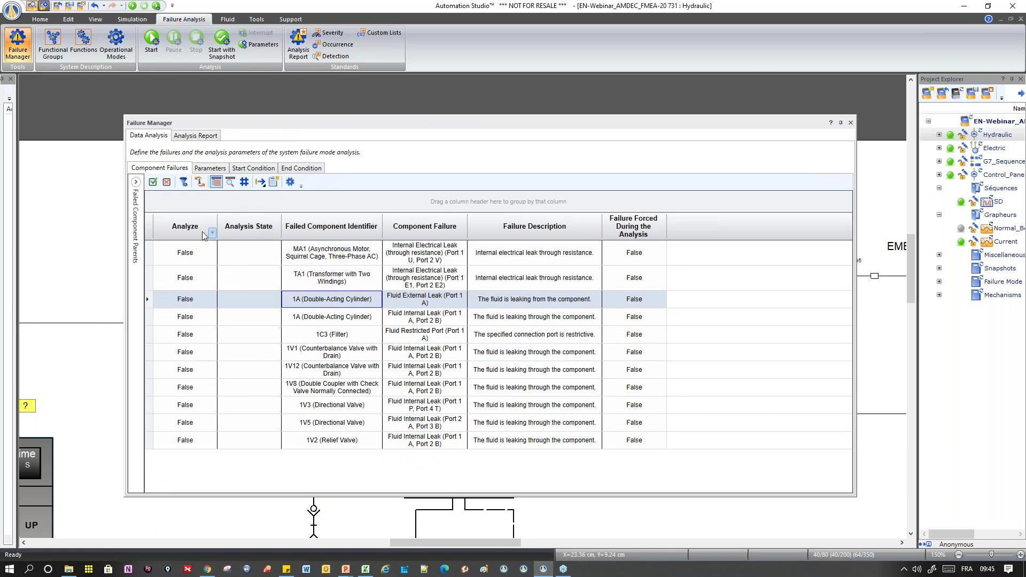
# Review the analysis report's layout and the document types available for creation in the project
pyautogui.click(181, 137)
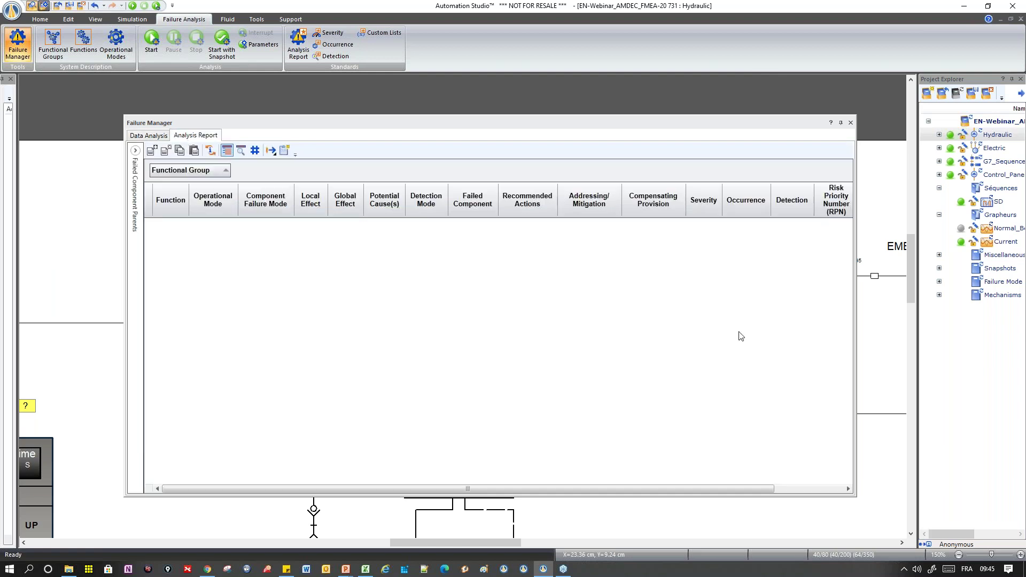
pyautogui.click(149, 135)
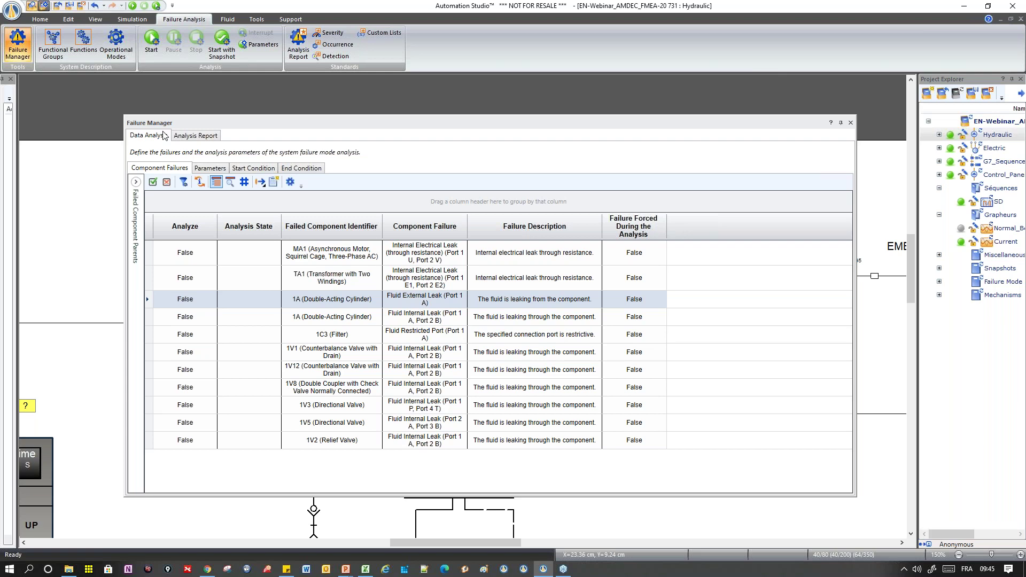
pyautogui.click(41, 20)
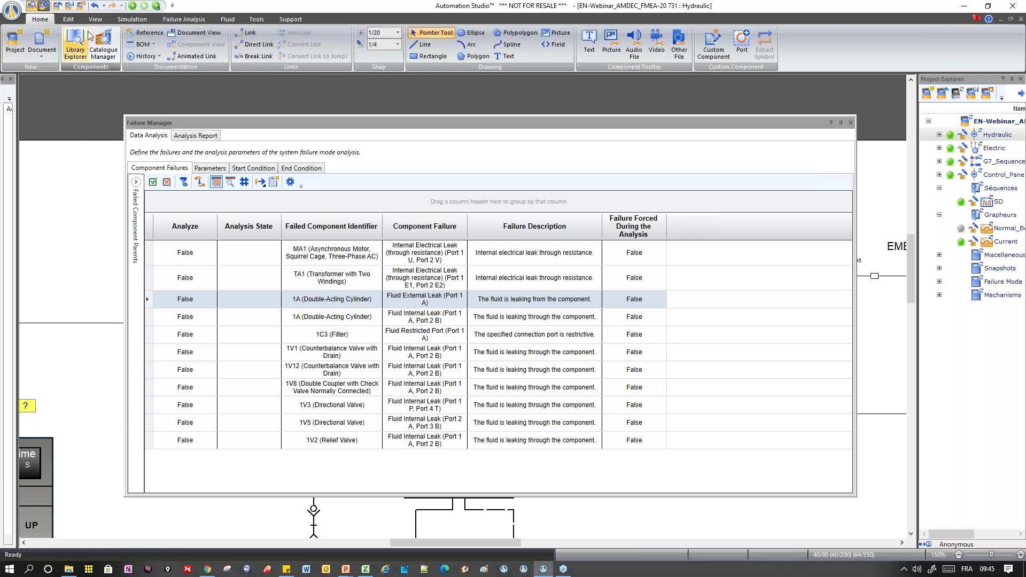
pyautogui.click(43, 53)
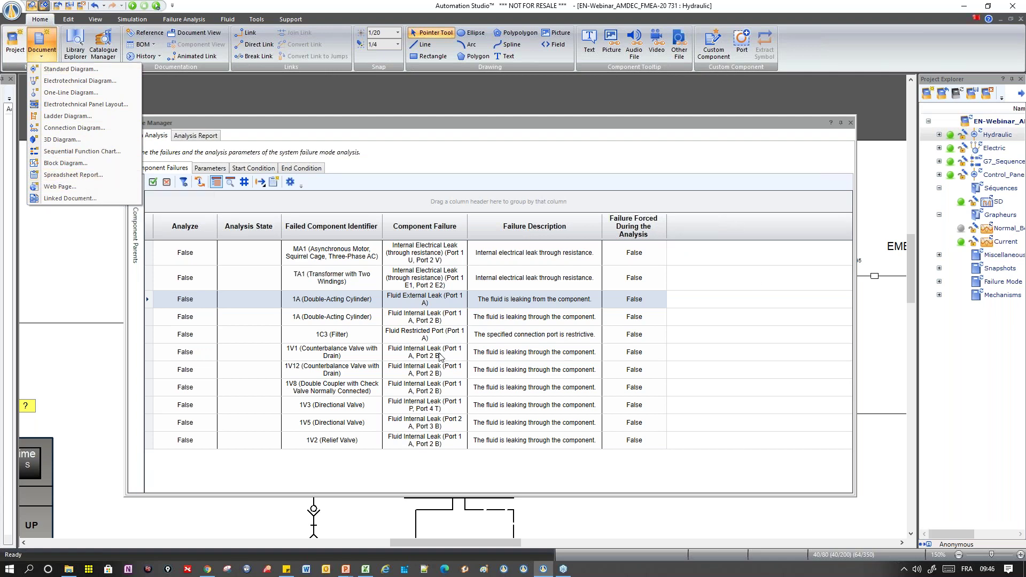
pyautogui.click(535, 165)
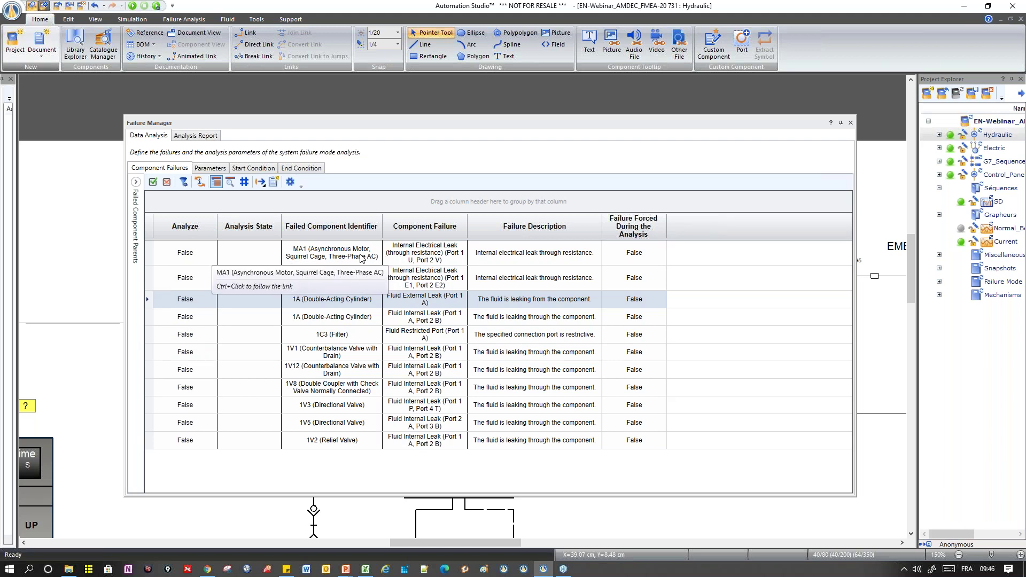
# Group the component failures by Failed Component Identifier and look through the grouped list
pyautogui.moveTo(362, 257); pyautogui.dragTo(290, 235)
pyautogui.moveTo(213, 220); pyautogui.dragTo(236, 203)
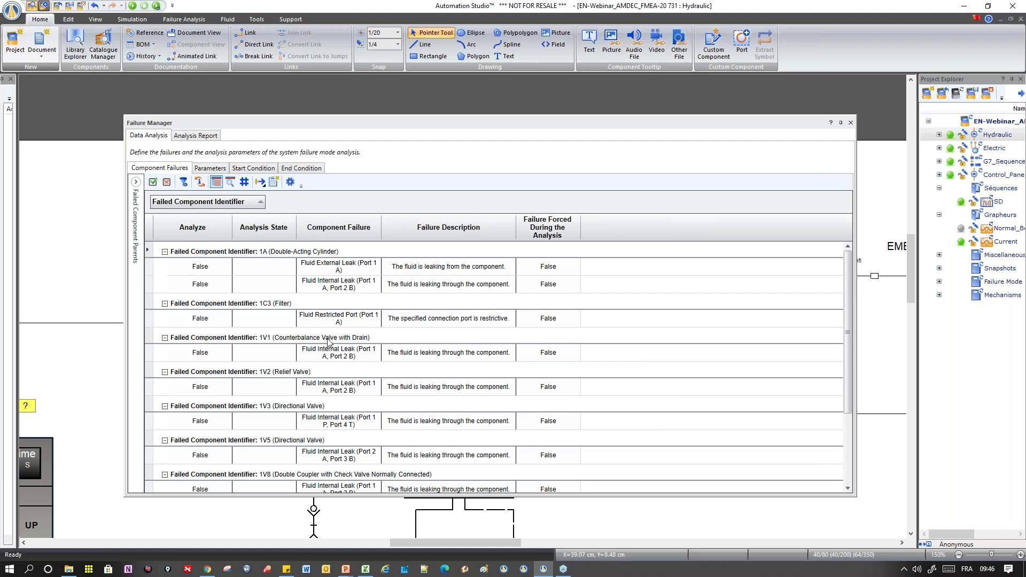
pyautogui.scroll(-2, 329, 344)
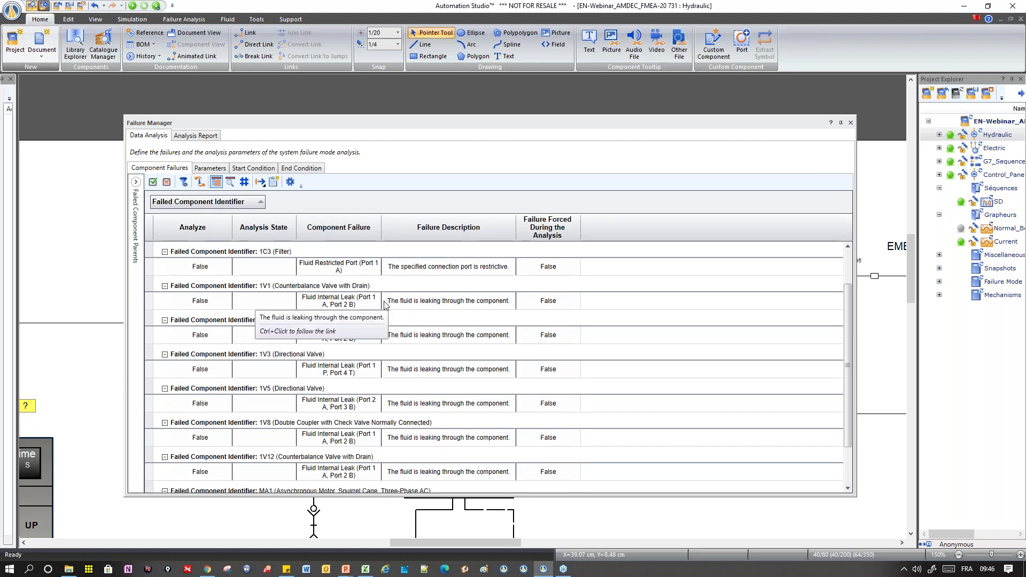
# Try marking every component failure for analysis at once, and clear the whole selection again
pyautogui.scroll(-2, 265, 363)
pyautogui.scroll(4, 265, 362)
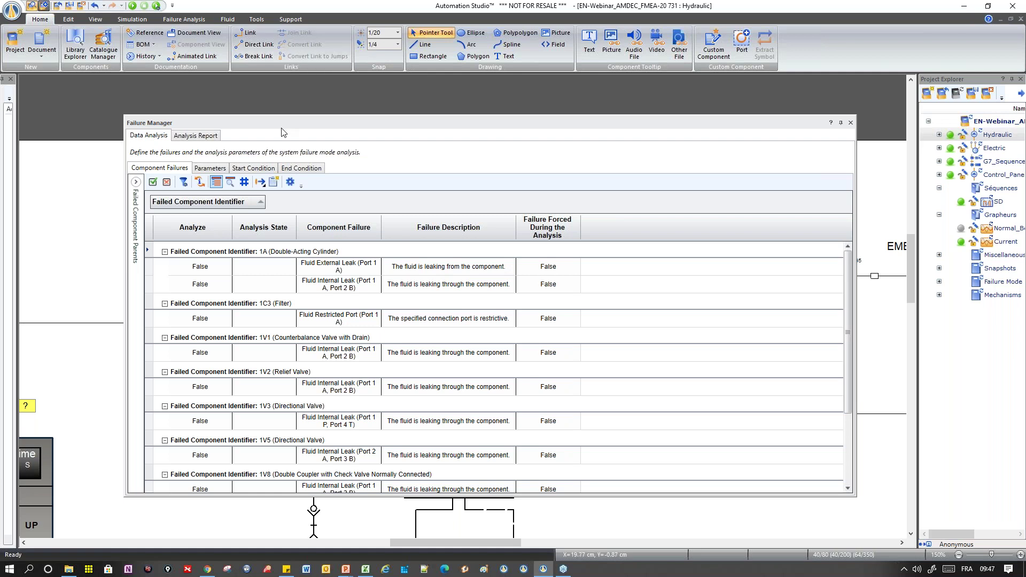
pyautogui.moveTo(289, 125); pyautogui.dragTo(281, 116)
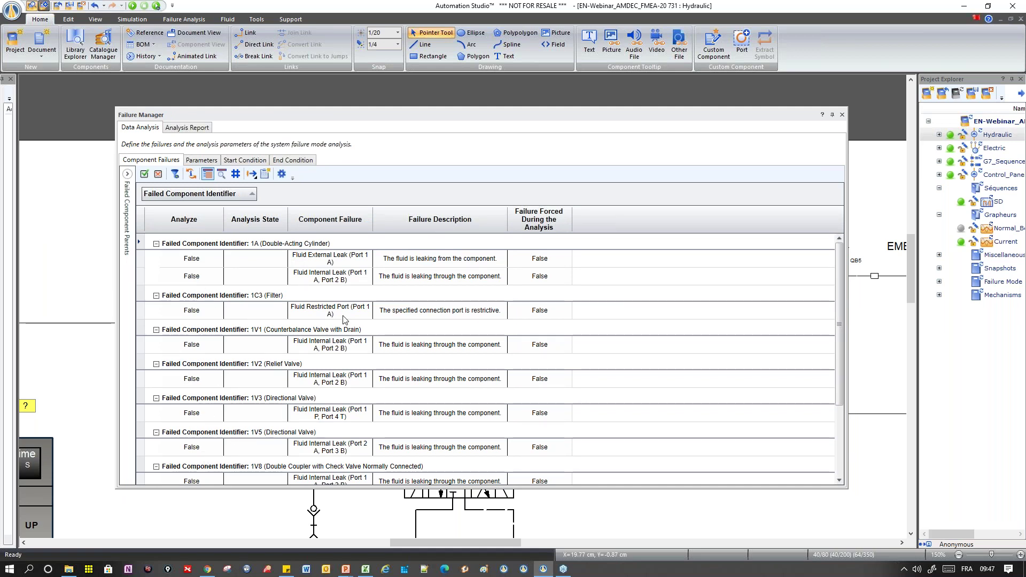
pyautogui.click(193, 263)
pyautogui.click(194, 262)
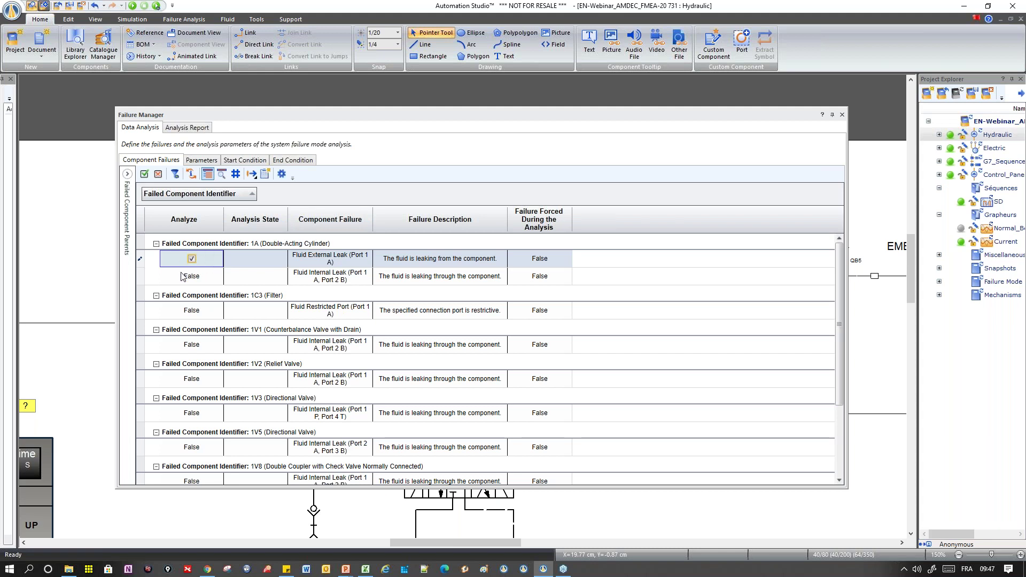
pyautogui.click(191, 277)
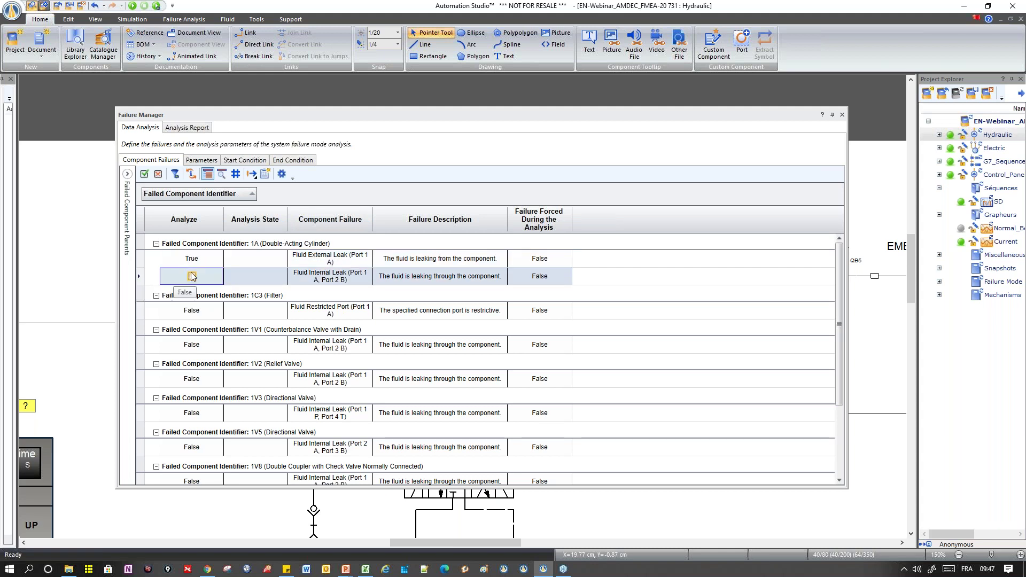
pyautogui.click(144, 174)
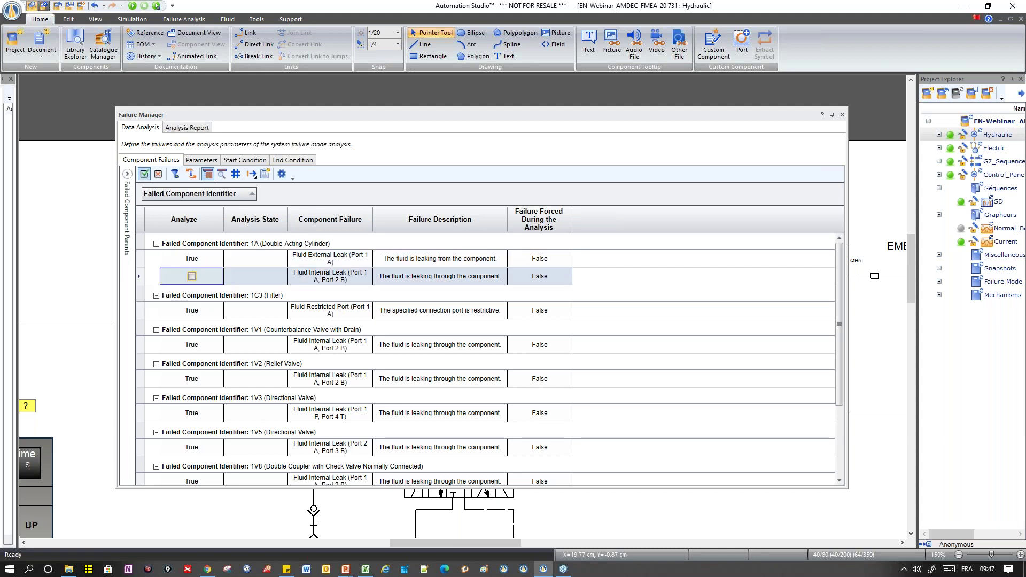
pyautogui.click(158, 174)
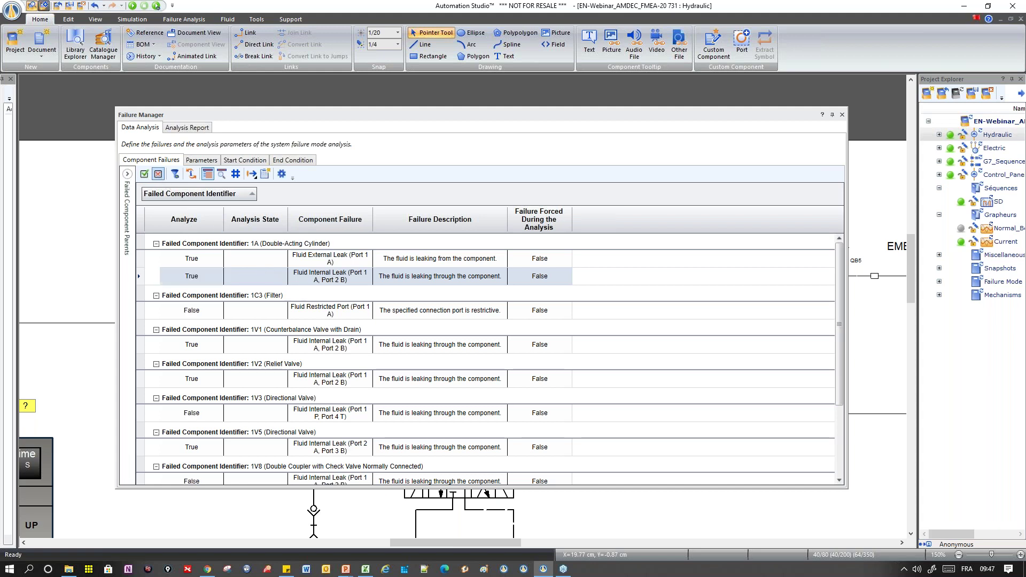
# Mark only the external leak and internal leak failures of the 1A double-acting cylinder for analysis
pyautogui.click(191, 259)
pyautogui.click(192, 259)
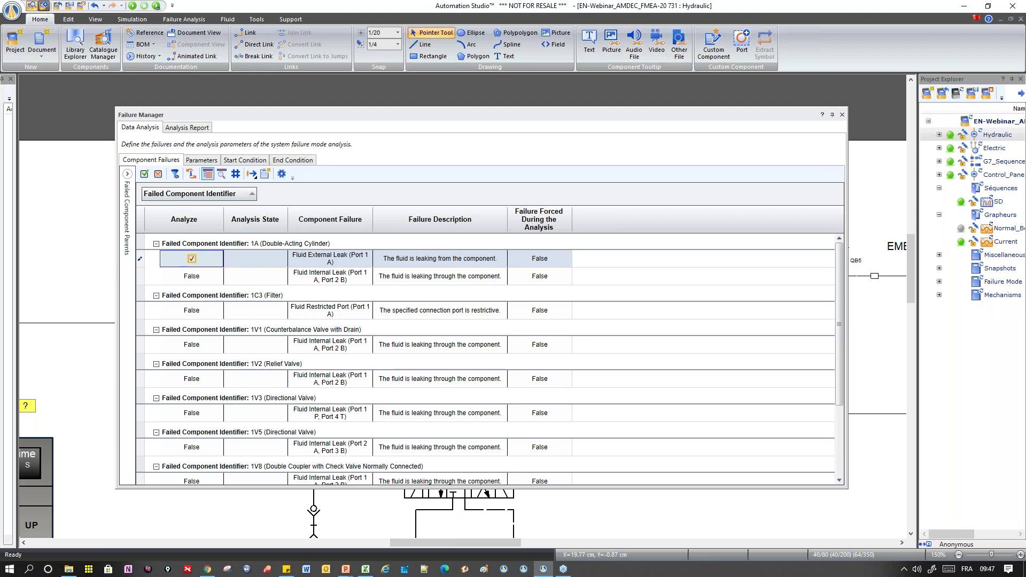
pyautogui.click(190, 276)
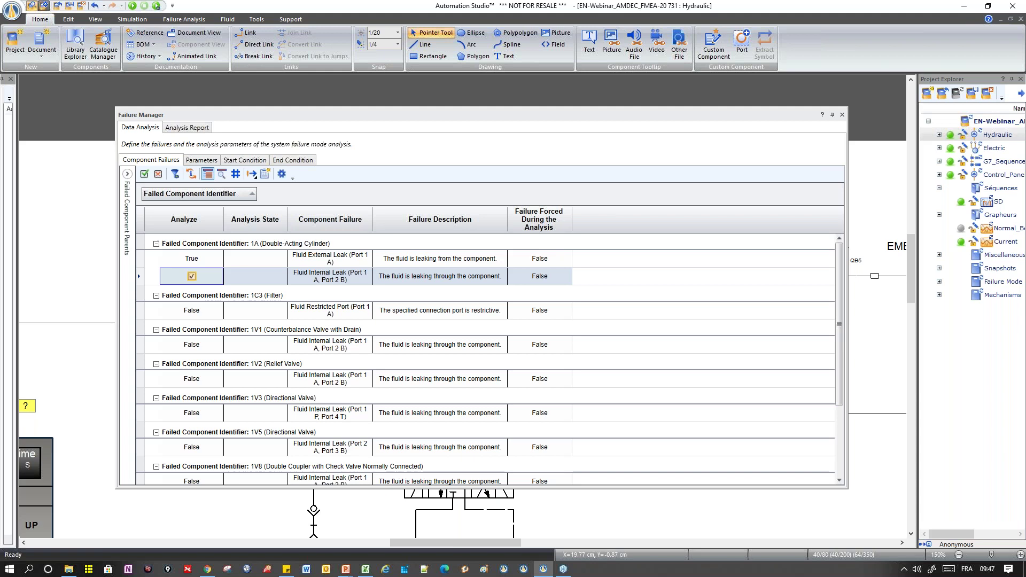
pyautogui.click(228, 276)
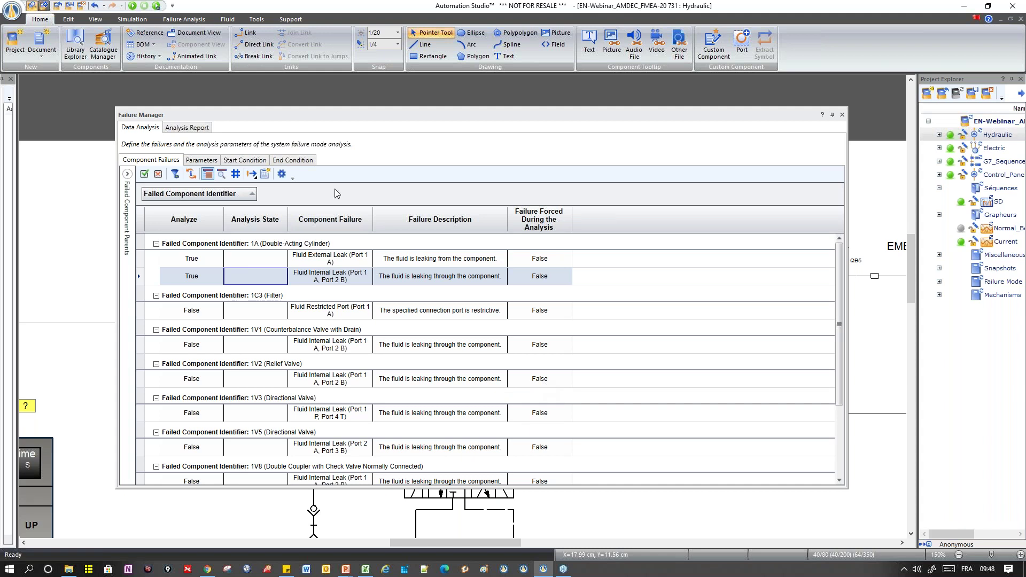
pyautogui.click(433, 199)
# Check the analysis parameters, open the analysis start condition and reposition the Failure Manager below the cylinder in the schematic
pyautogui.click(201, 162)
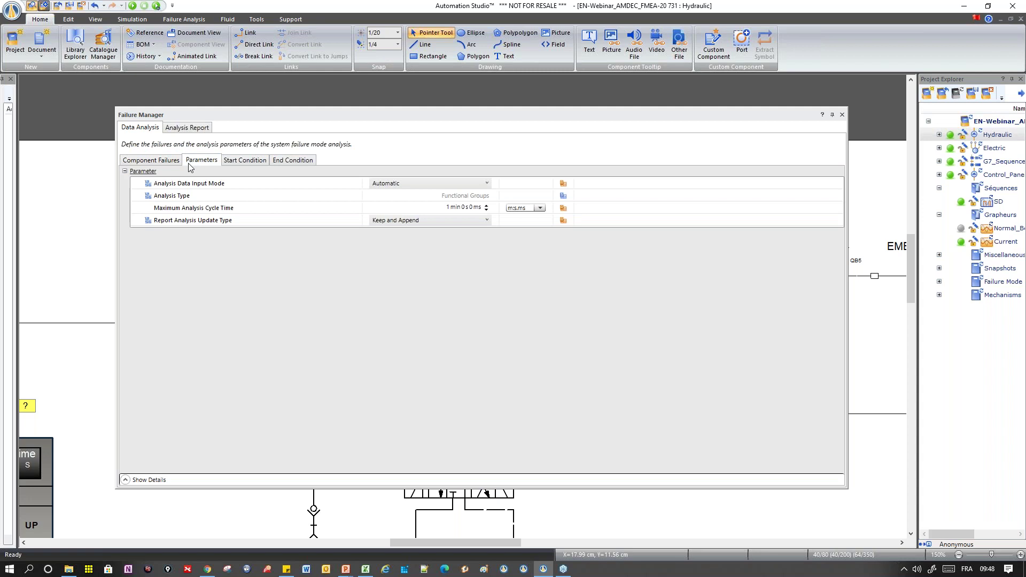
pyautogui.click(234, 162)
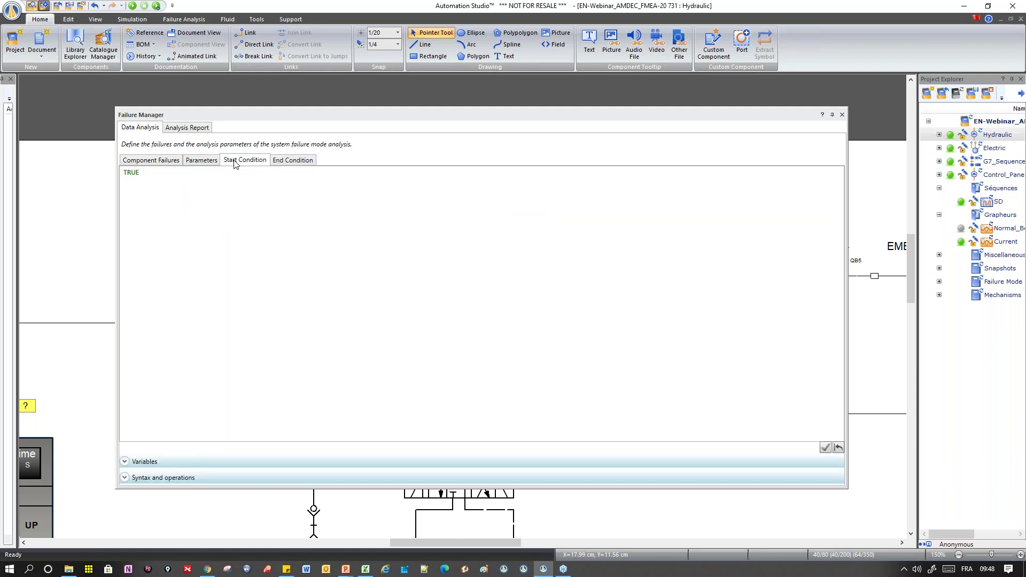
pyautogui.moveTo(258, 115); pyautogui.dragTo(363, 159)
pyautogui.moveTo(327, 172); pyautogui.dragTo(261, 317)
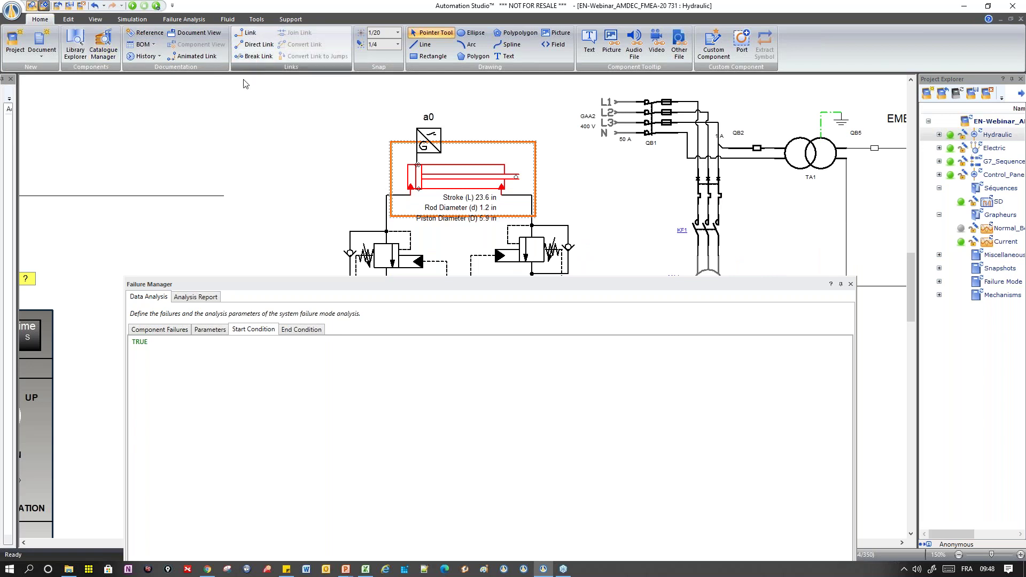
pyautogui.click(324, 139)
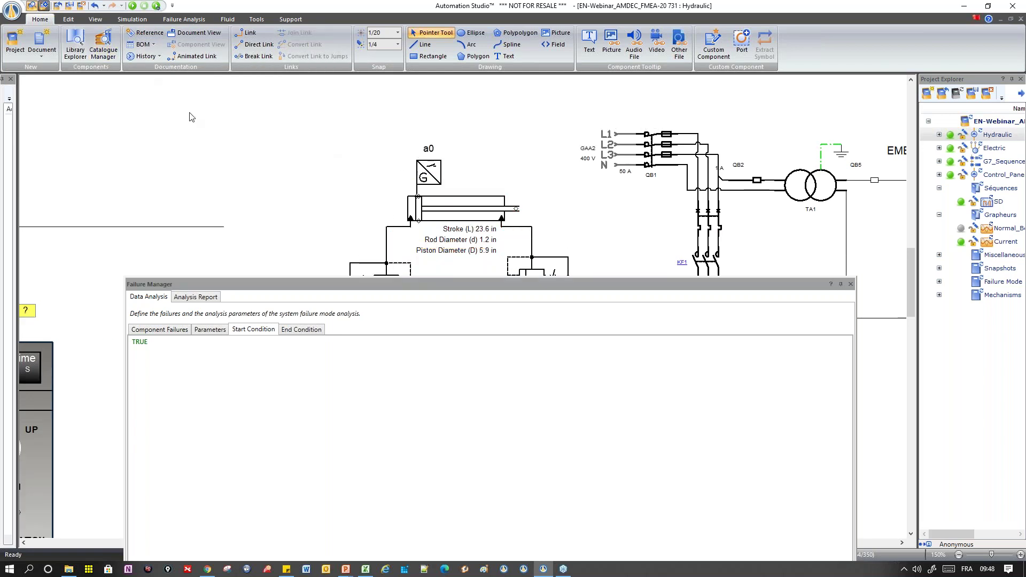
# Copy the activation condition H6."Rocker_%Pos" >= 90 from the Rocker's Standby Position operational mode
pyautogui.click(184, 19)
pyautogui.click(116, 43)
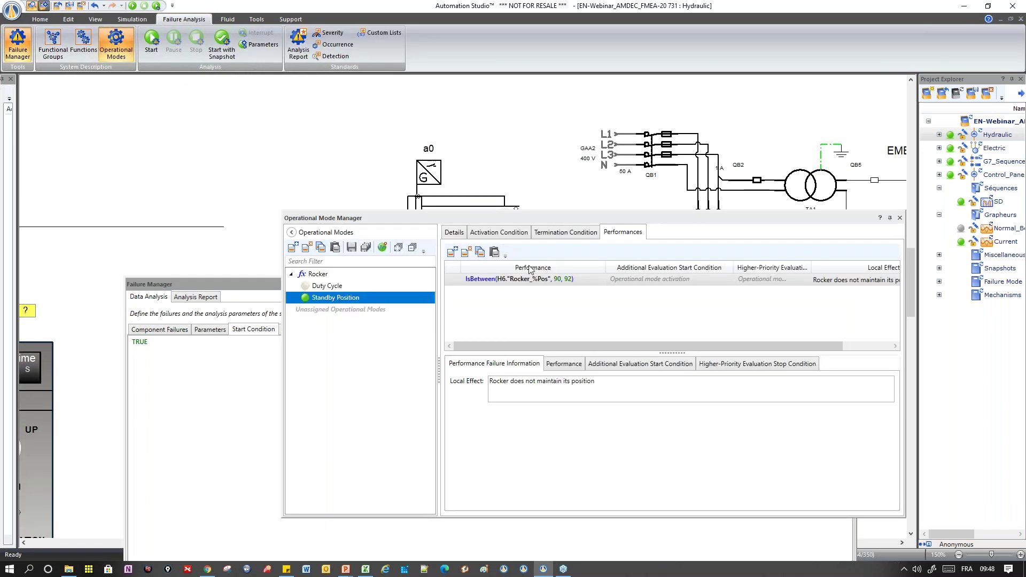
pyautogui.click(505, 233)
pyautogui.moveTo(539, 251); pyautogui.dragTo(434, 246)
pyautogui.hotkey('ctrl', 'c')
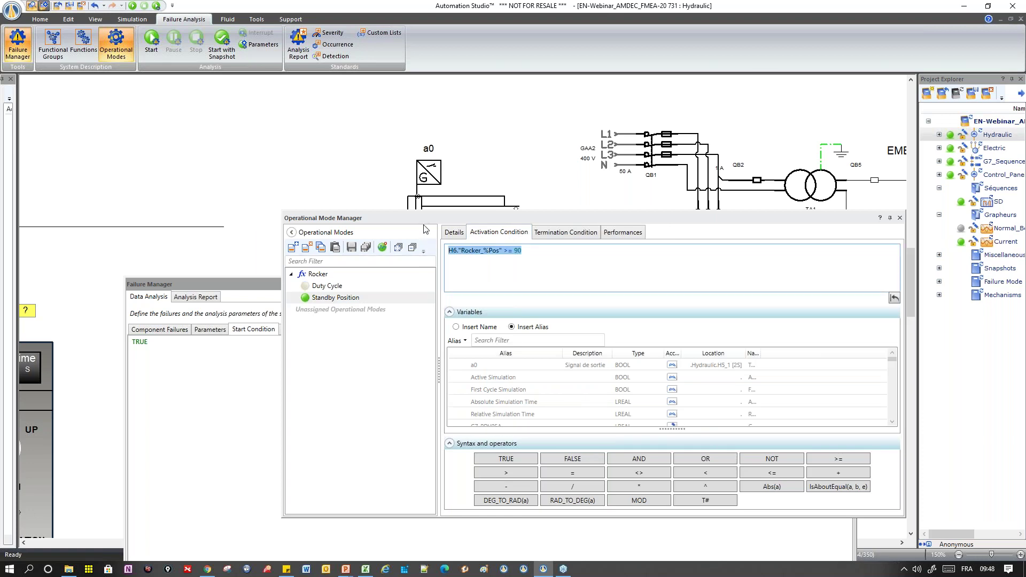
# Replace the analysis start condition in the Failure Manager with the copied expression H6."Rocker_%Pos" >= 90
pyautogui.moveTo(427, 218); pyautogui.dragTo(379, 427)
pyautogui.click(225, 359)
pyautogui.moveTo(153, 342); pyautogui.dragTo(114, 345)
pyautogui.hotkey('ctrl', 'v')
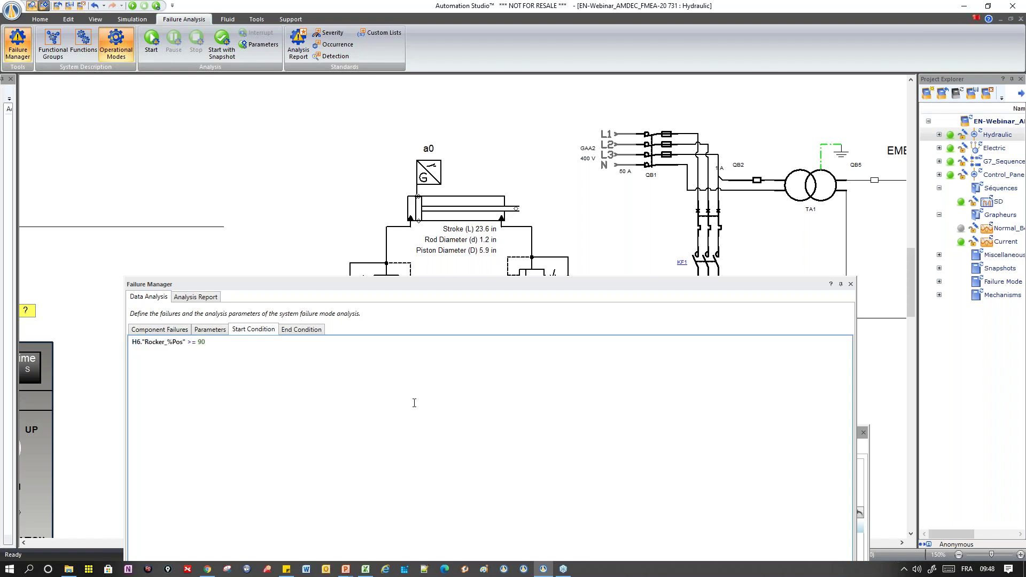
# Open the analysis end condition and move the Failure Manager higher so its whole editor fits on screen
pyautogui.click(292, 333)
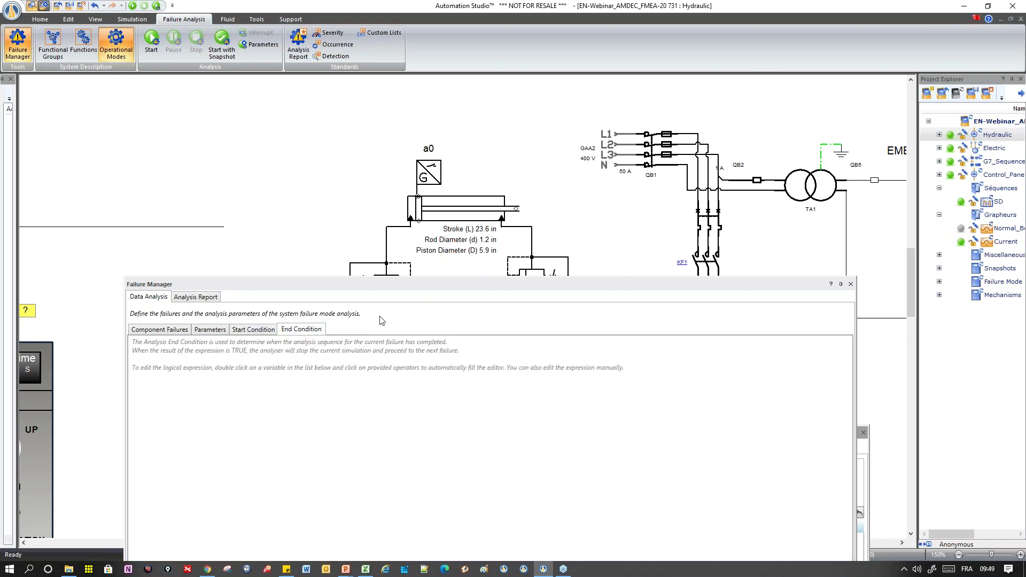
pyautogui.hotkey('alt', 'Tab')
pyautogui.hotkey('alt', 'Tab')
pyautogui.moveTo(436, 286); pyautogui.dragTo(439, 176)
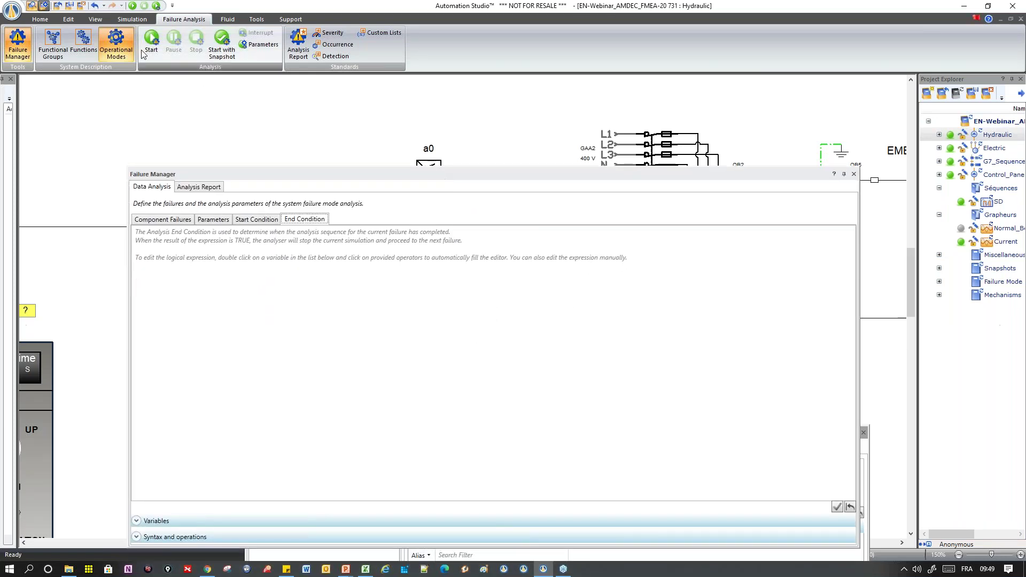
# Copy the Standby Position mode's termination condition TIME() >= T#8s and move the Operational Mode Manager clear of the end condition editor
pyautogui.click(113, 48)
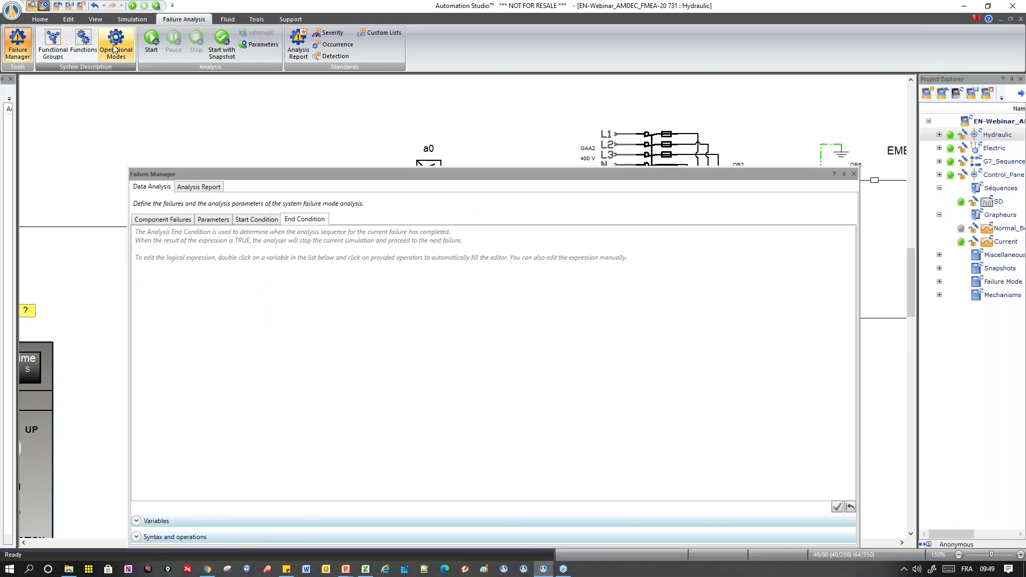
pyautogui.moveTo(469, 427); pyautogui.dragTo(416, 183)
pyautogui.click(476, 212)
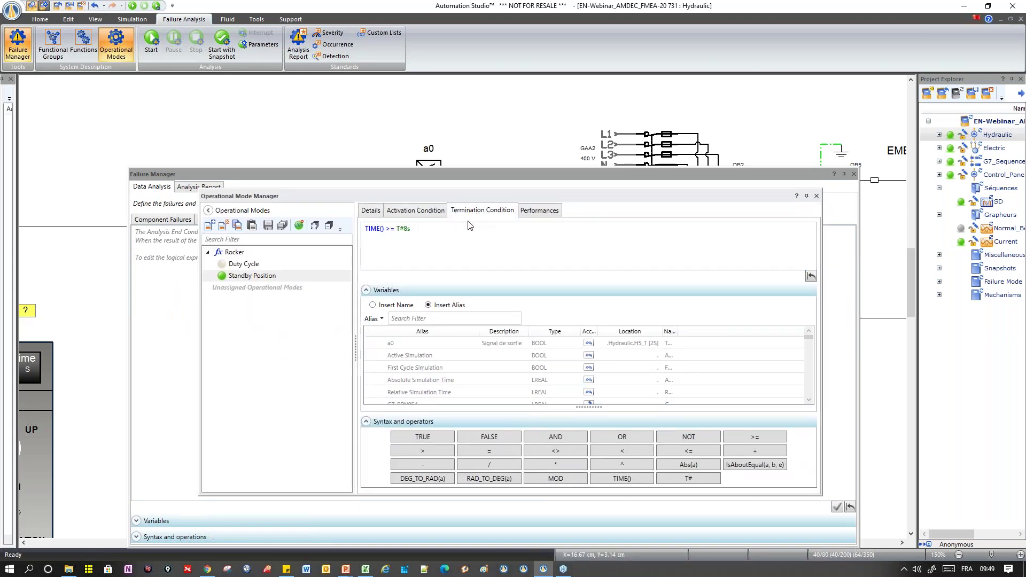
pyautogui.moveTo(412, 228); pyautogui.dragTo(360, 231)
pyautogui.hotkey('ctrl', 'c')
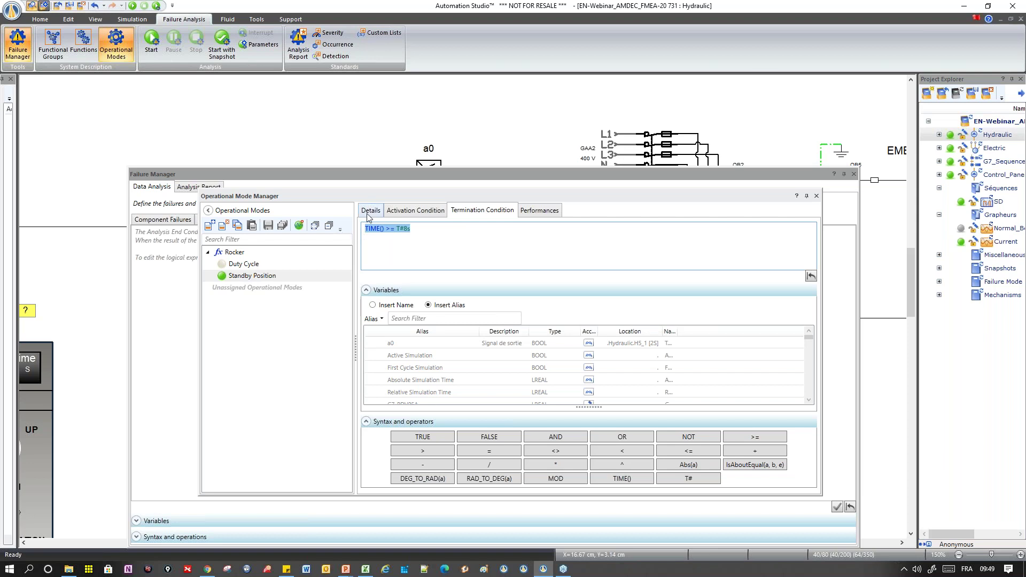
pyautogui.moveTo(362, 194); pyautogui.dragTo(338, 282)
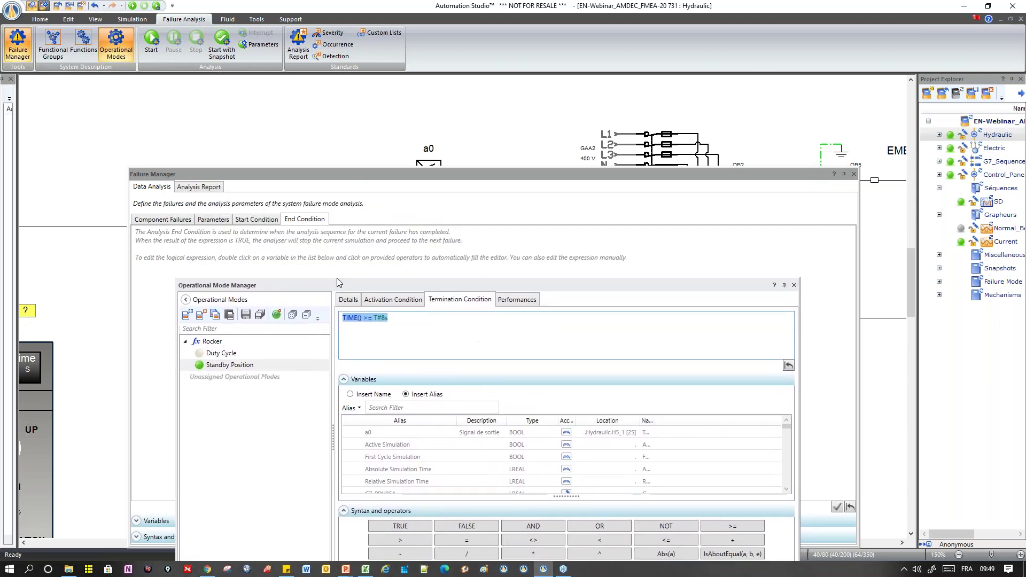
# Paste TIME() >= T#8s as the analysis end condition and apply it
pyautogui.click(294, 246)
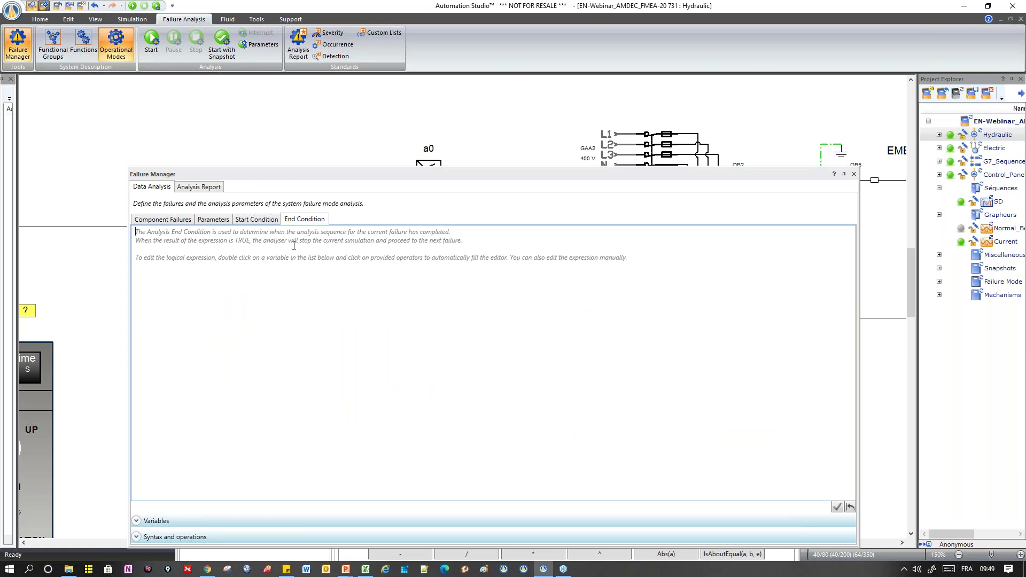
pyautogui.hotkey('ctrl', 'v')
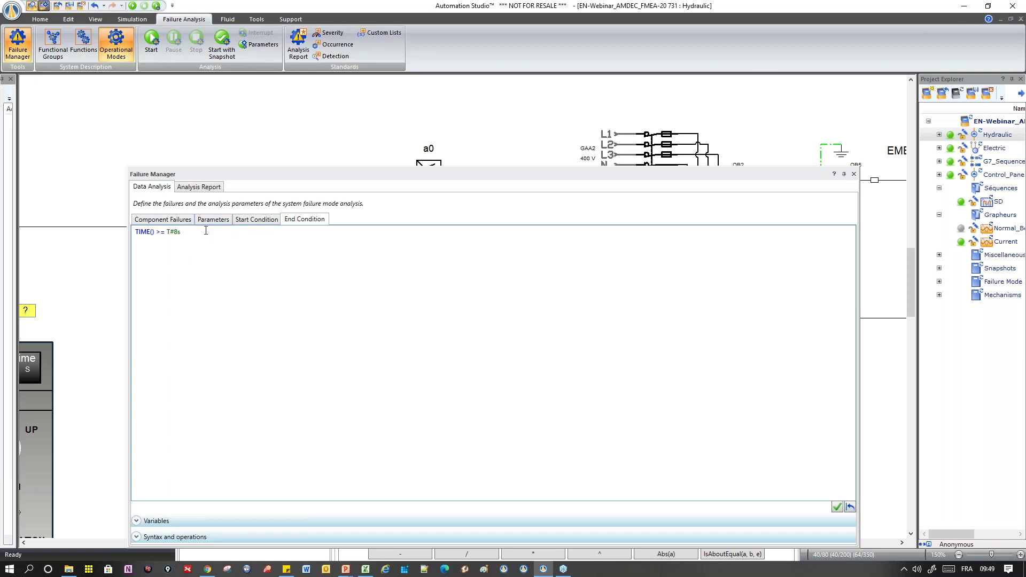
pyautogui.click(837, 508)
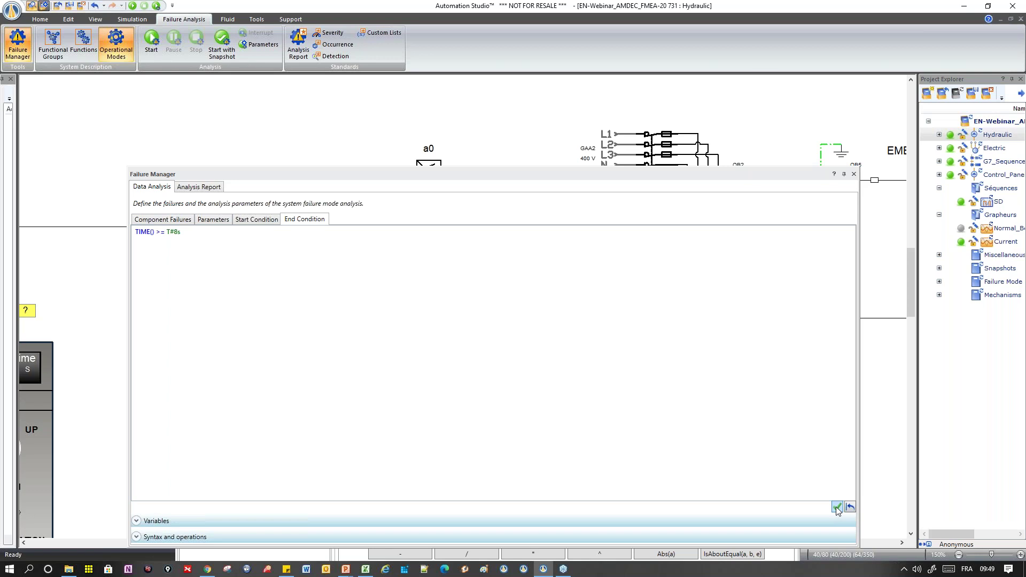
# Start the failure mode analysis with the Hydraulic circuit in view, saving the changed analysis conditions, and stop the run
pyautogui.click(180, 224)
pyautogui.moveTo(324, 177); pyautogui.dragTo(546, 140)
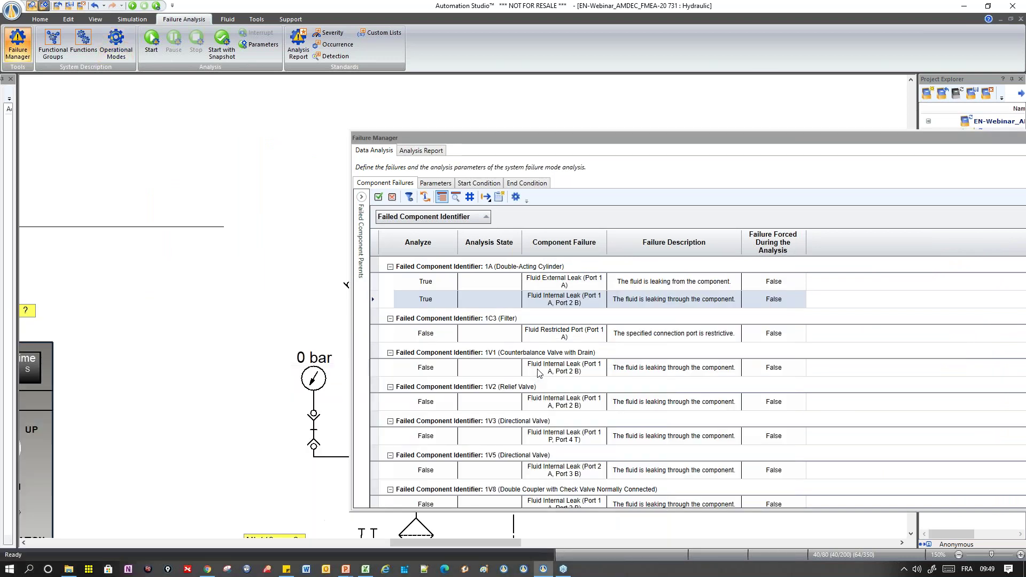
pyautogui.rightClick(233, 109)
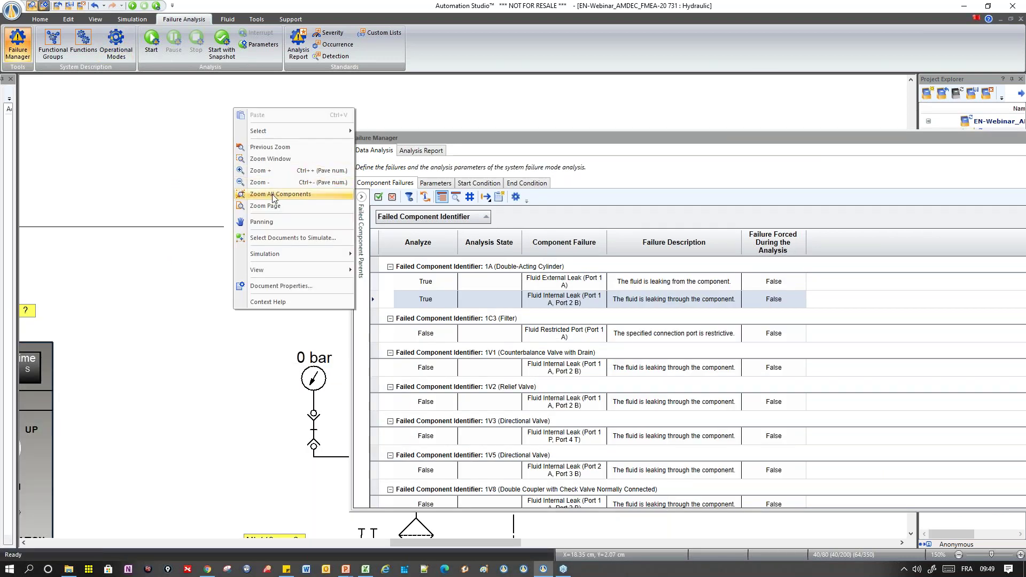
pyautogui.click(275, 196)
pyautogui.moveTo(472, 134); pyautogui.dragTo(418, 126)
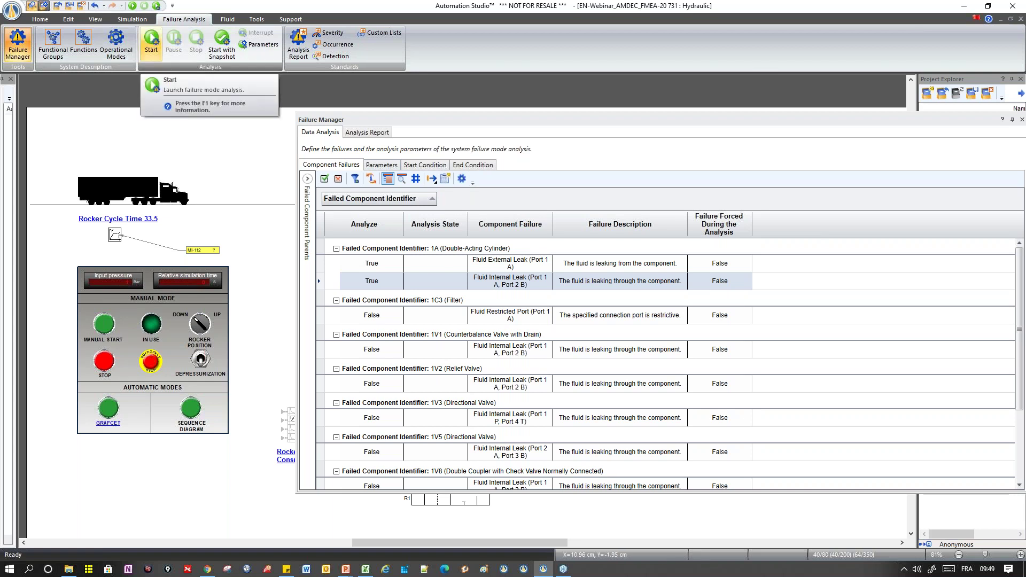
pyautogui.click(151, 44)
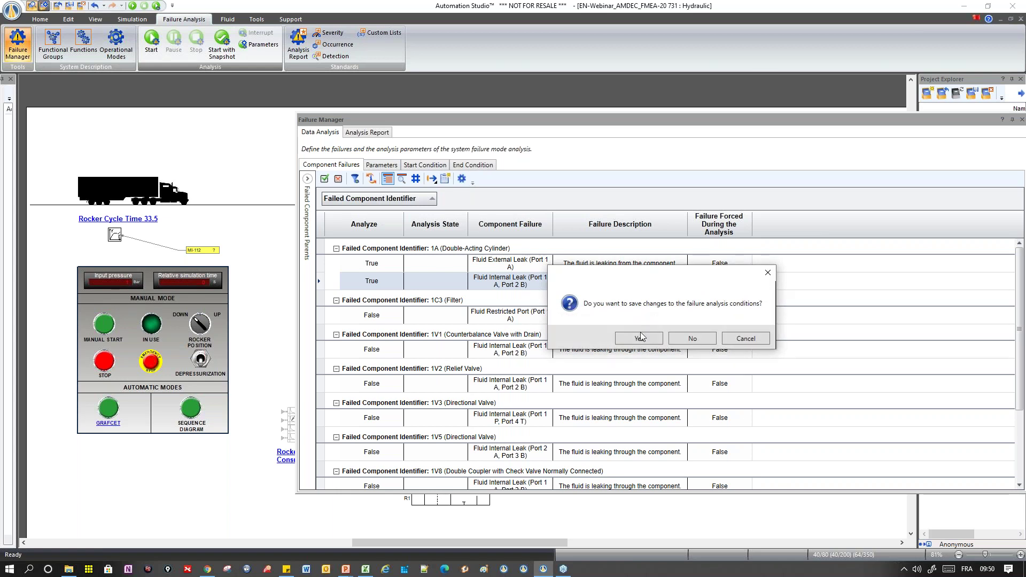
pyautogui.click(641, 339)
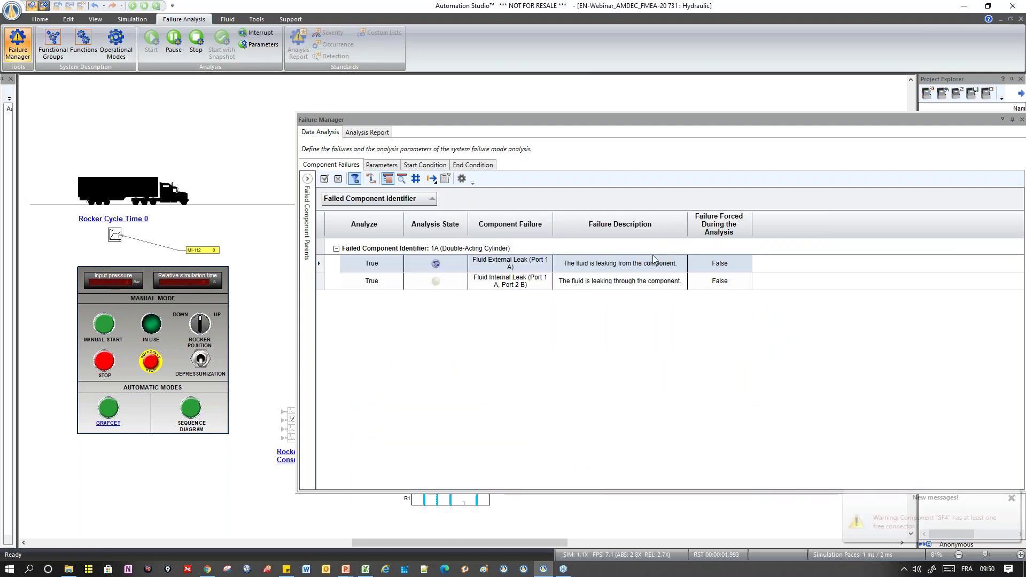
pyautogui.click(197, 39)
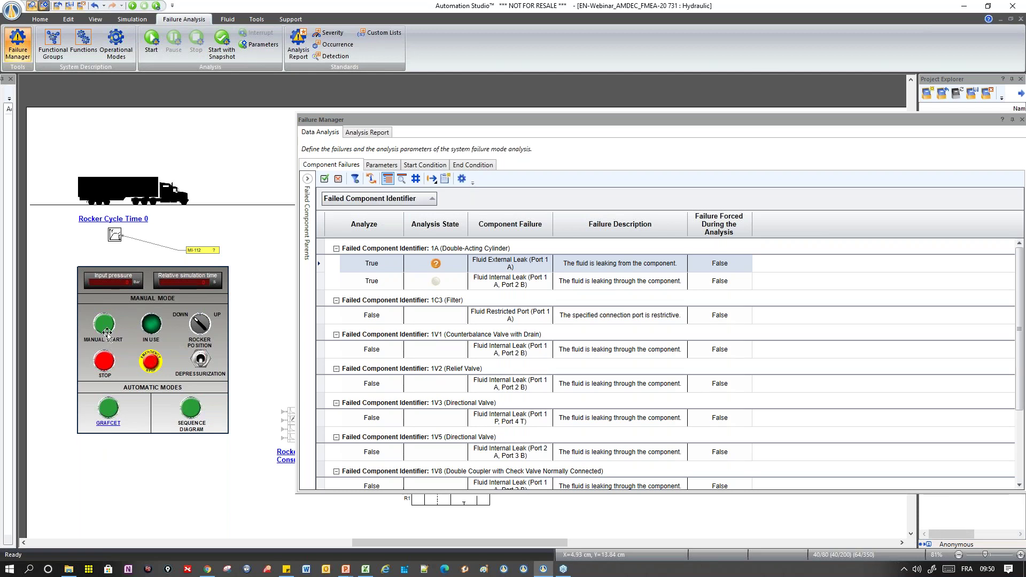
# Set the Activated Initial State of the GRAFCET push-button on the control panel to TRUE
pyautogui.click(109, 417)
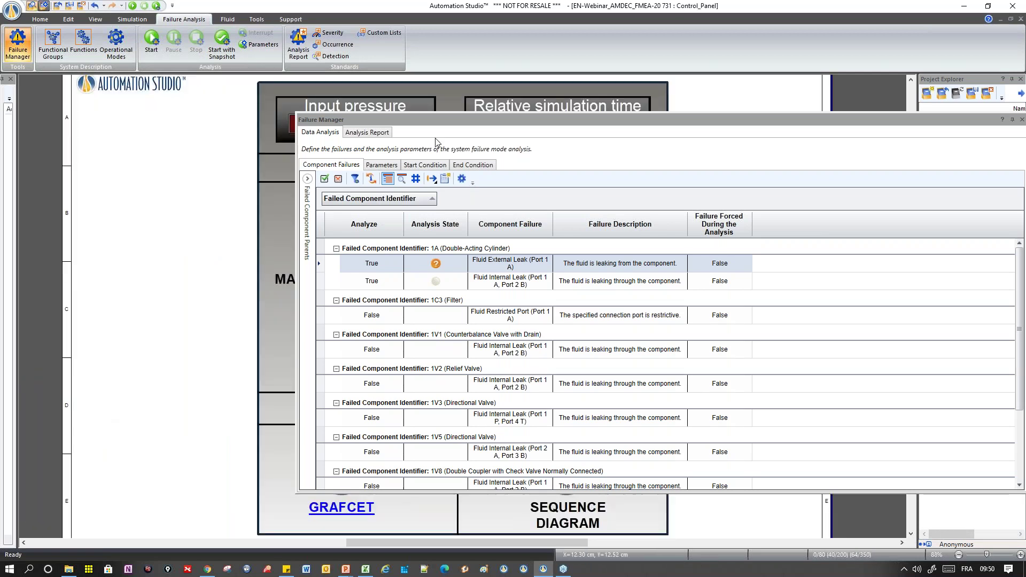
pyautogui.moveTo(449, 119); pyautogui.dragTo(688, 148)
pyautogui.doubleClick(346, 468)
pyautogui.click(554, 298)
pyautogui.click(550, 316)
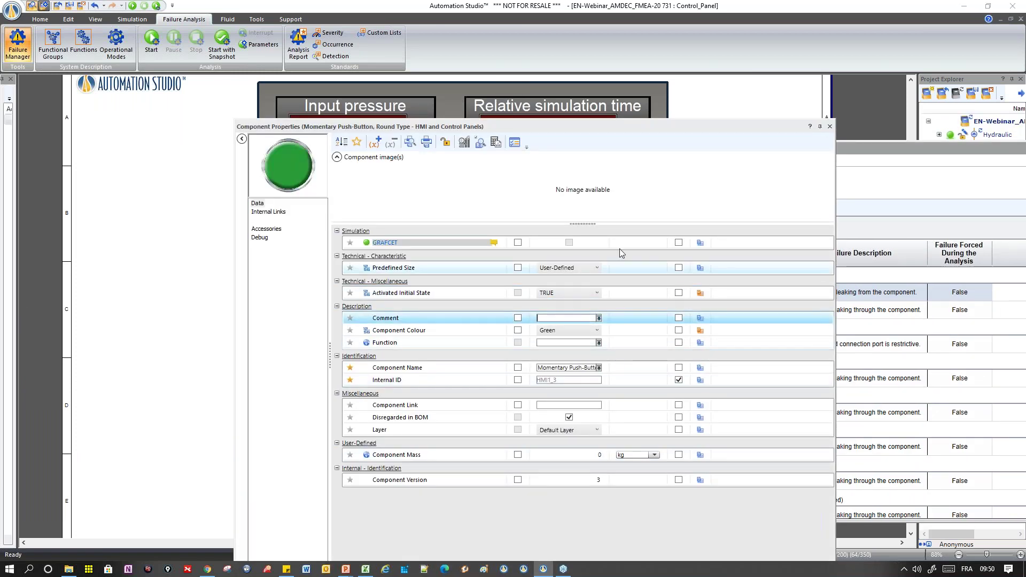
pyautogui.click(830, 127)
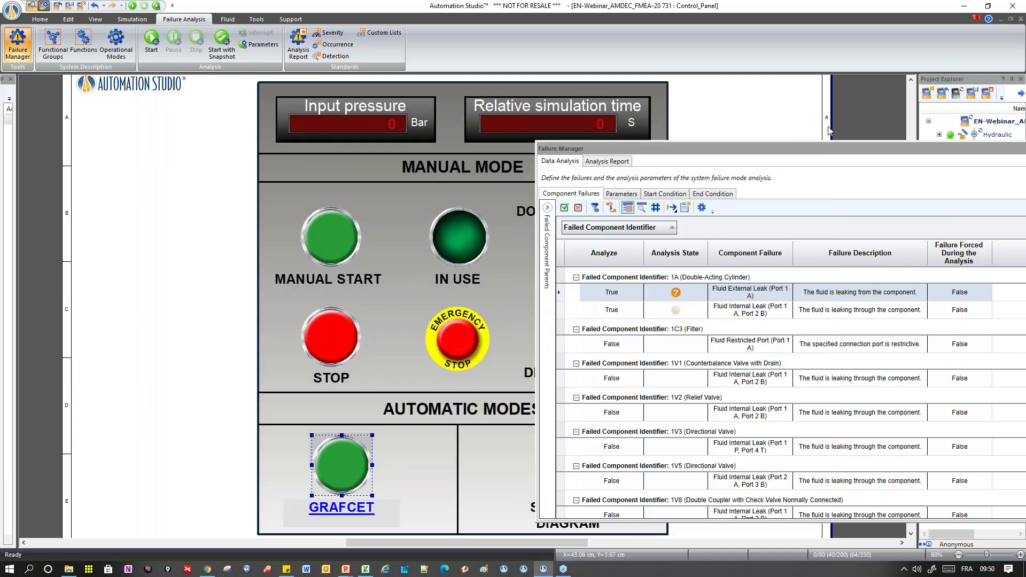
# Return to the Hydraulic document and start the failure mode analysis from there
pyautogui.moveTo(653, 150); pyautogui.dragTo(437, 162)
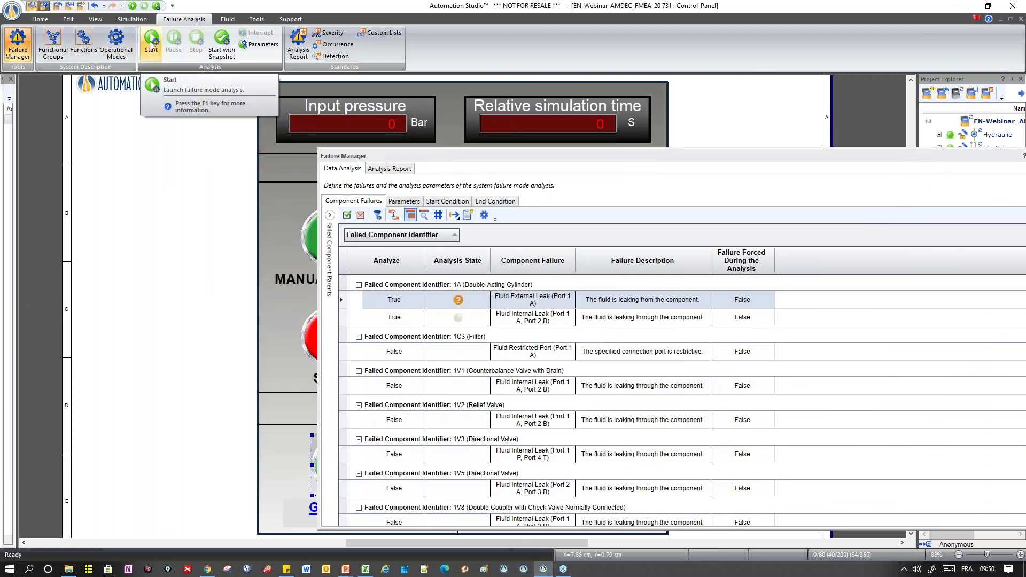
pyautogui.click(151, 47)
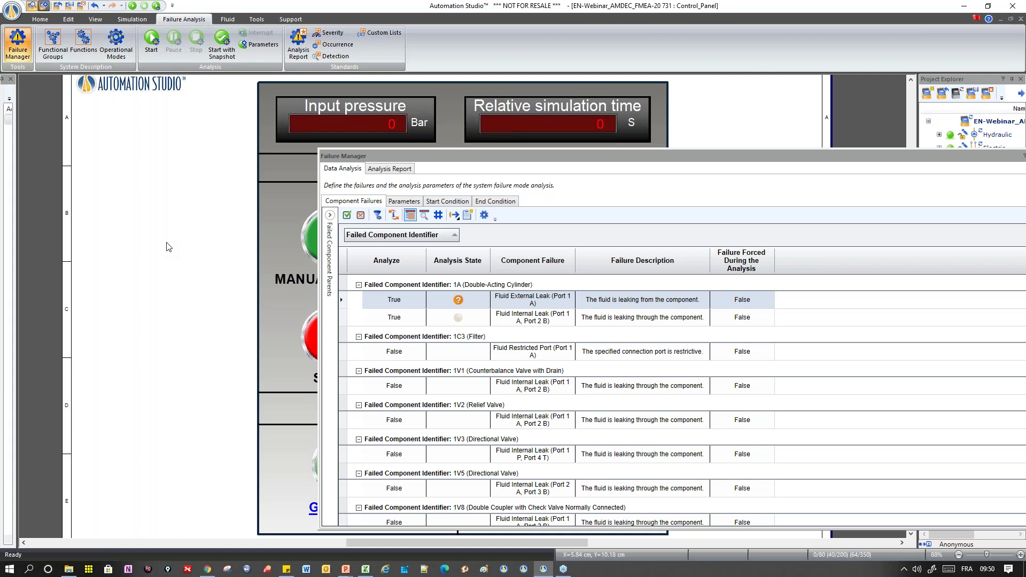
pyautogui.rightClick(167, 244)
pyautogui.press('alt')
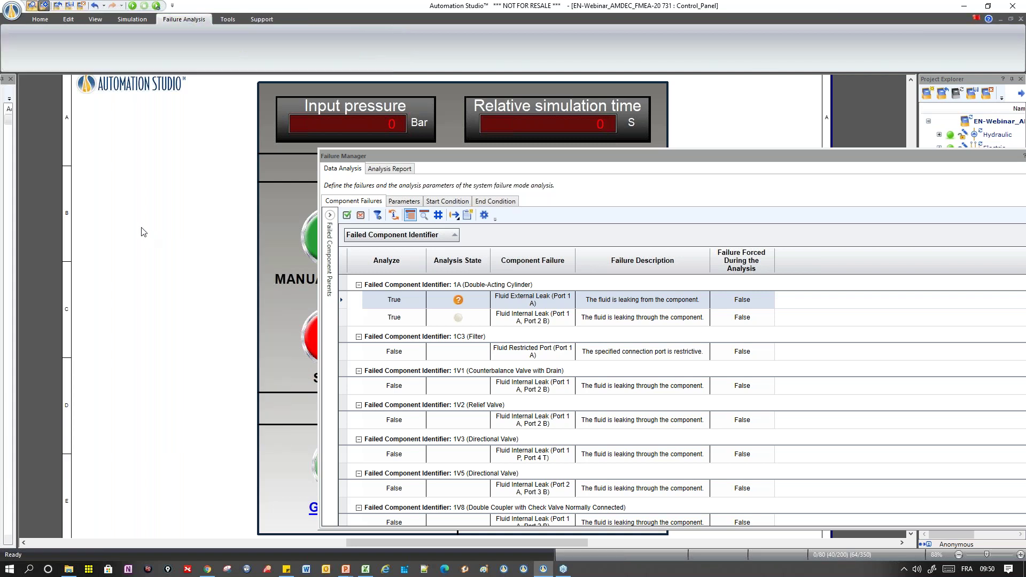
pyautogui.hotkey('ctrl', 'Tab')
pyautogui.click(151, 40)
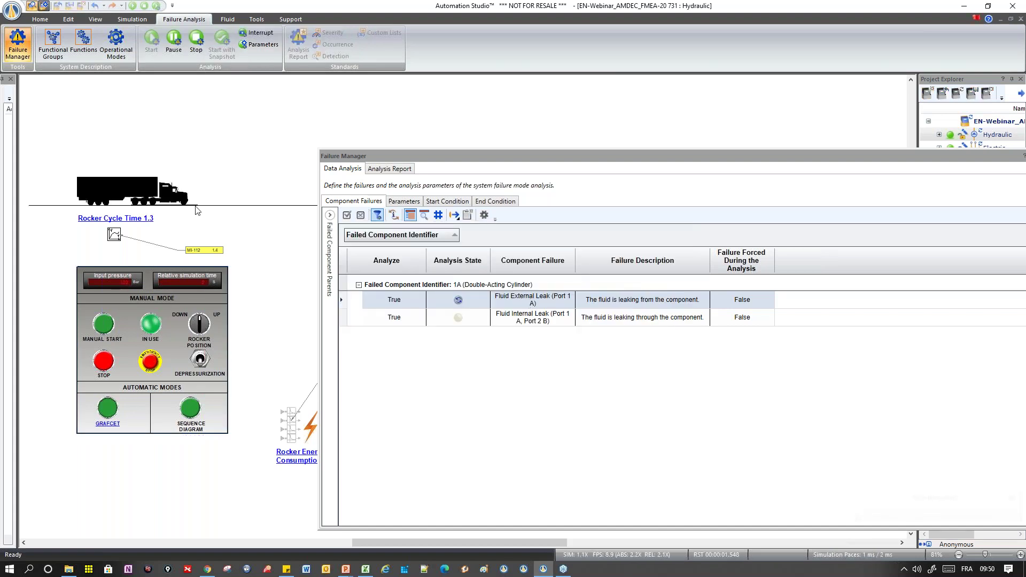
# Check the analysis parameters and the analysis state of the double-acting cylinder's failures while the simulation runs
pyautogui.moveTo(388, 156); pyautogui.dragTo(338, 126)
pyautogui.moveTo(381, 236); pyautogui.dragTo(381, 236)
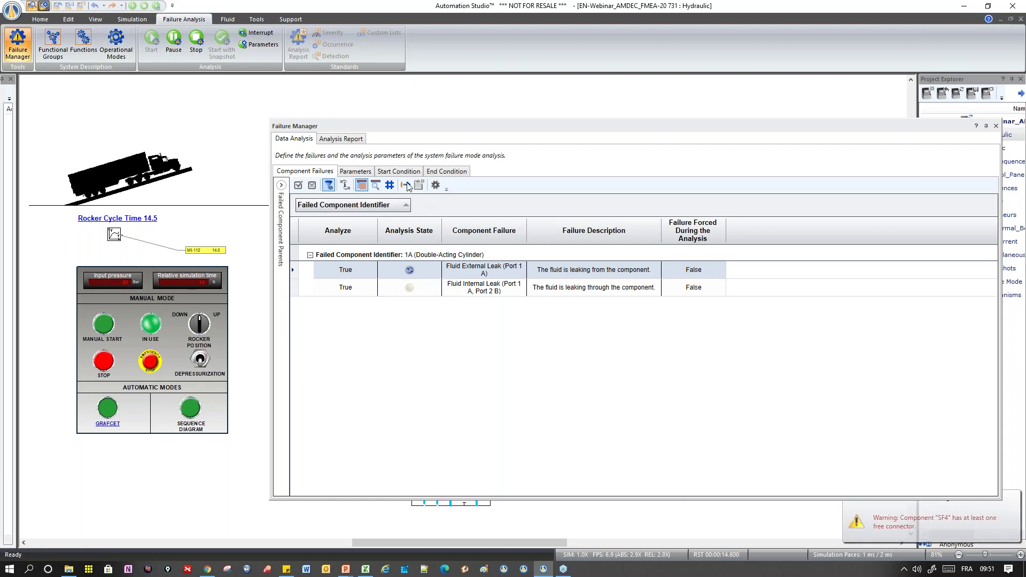
pyautogui.click(358, 174)
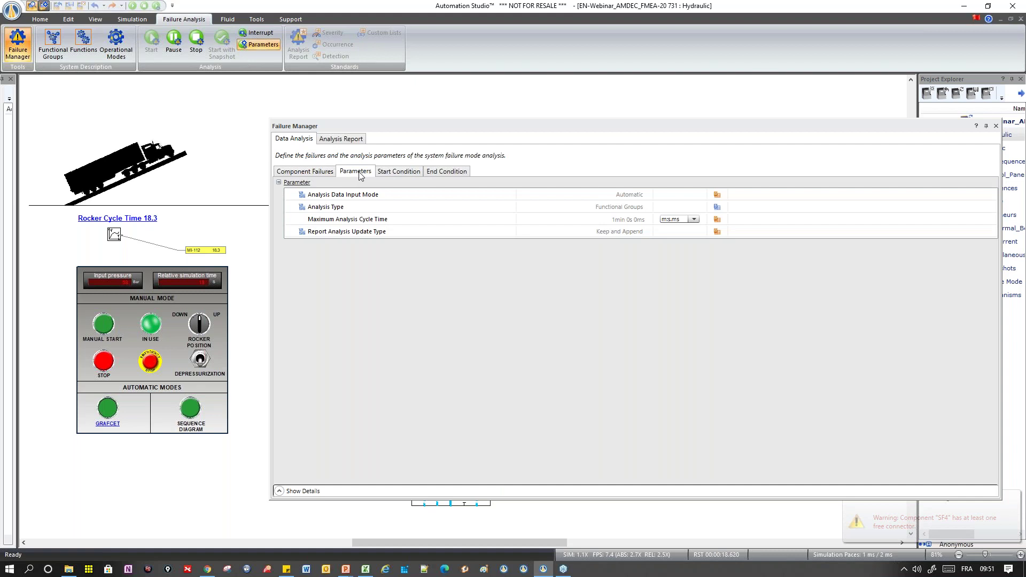
pyautogui.moveTo(394, 129); pyautogui.dragTo(386, 101)
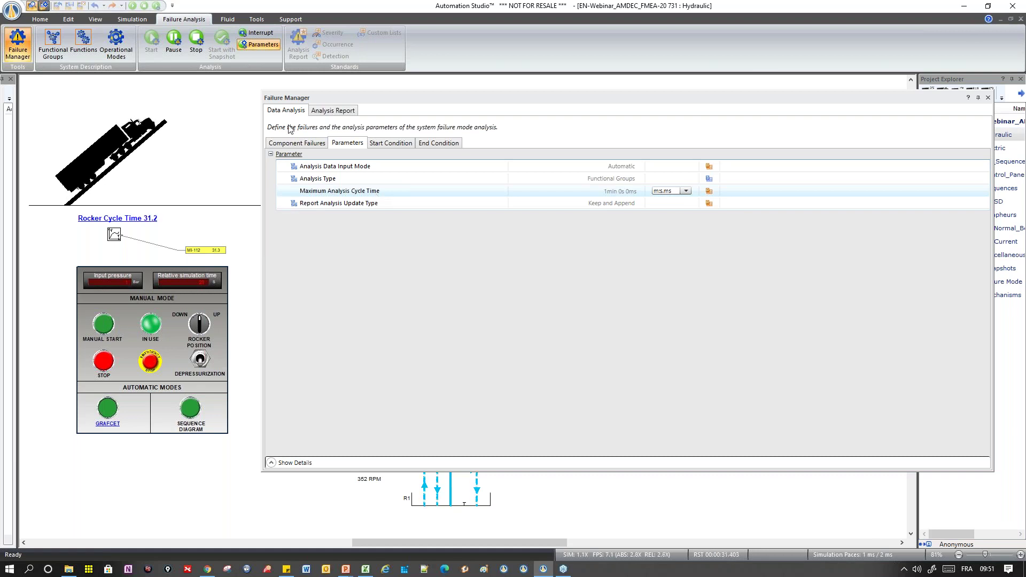
pyautogui.moveTo(343, 97); pyautogui.dragTo(540, 97)
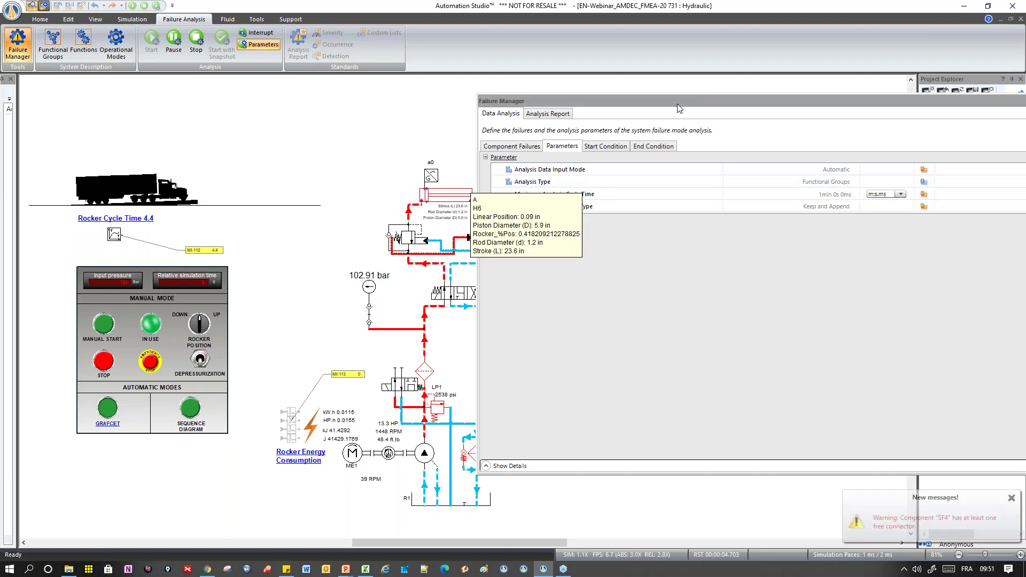
pyautogui.moveTo(679, 102); pyautogui.dragTo(636, 84)
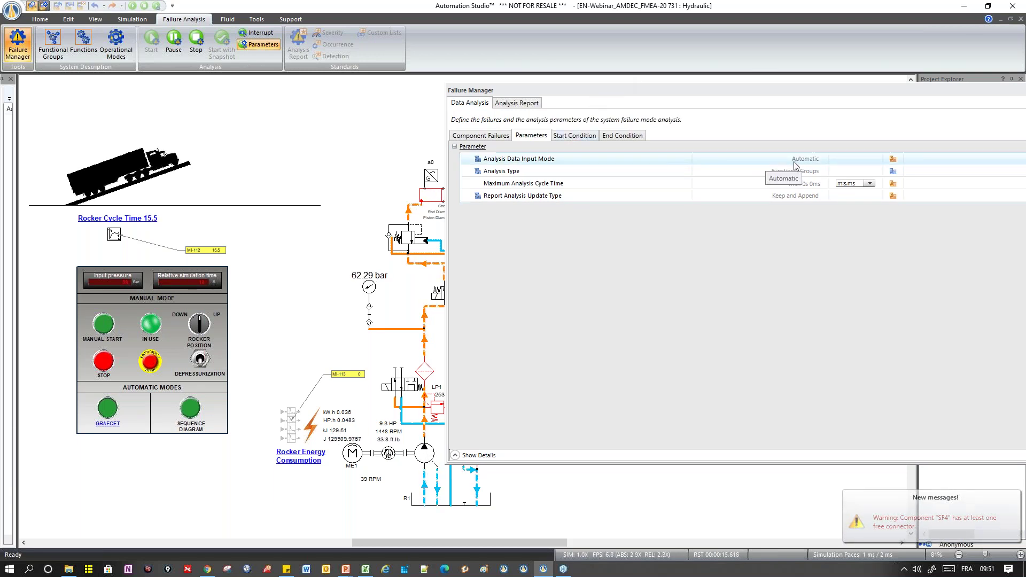
pyautogui.click(491, 137)
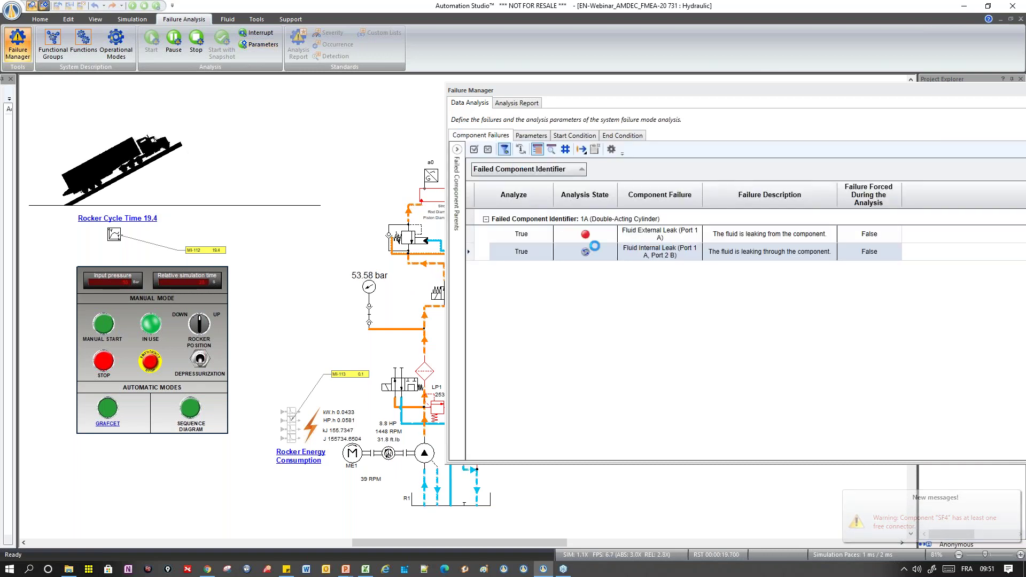
pyautogui.moveTo(588, 239)
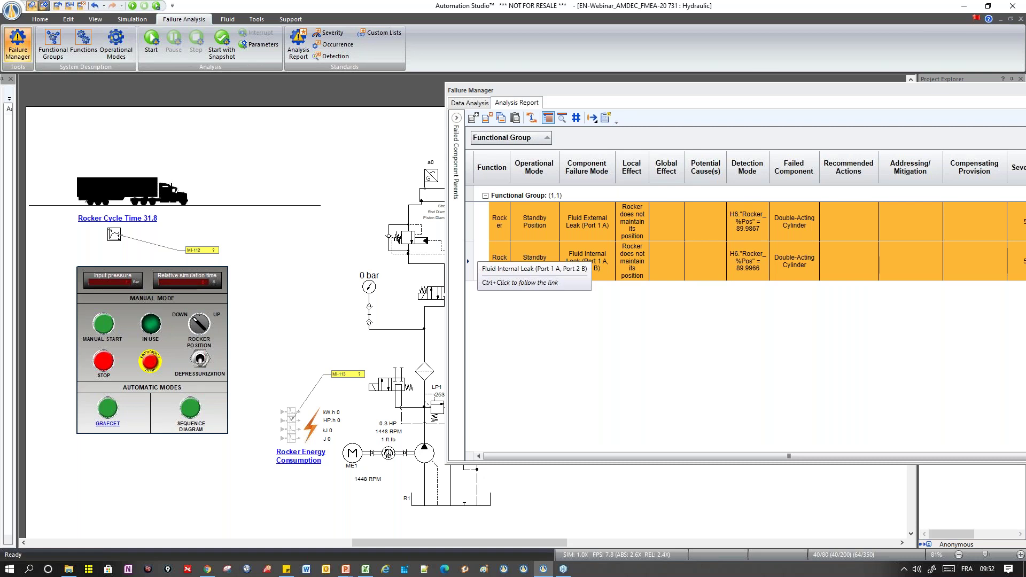
# Enlarge the Failure Manager window to fit the analysis report's columns and widen the Function column
pyautogui.moveTo(663, 92); pyautogui.dragTo(319, 71)
pyautogui.moveTo(831, 442); pyautogui.dragTo(958, 520)
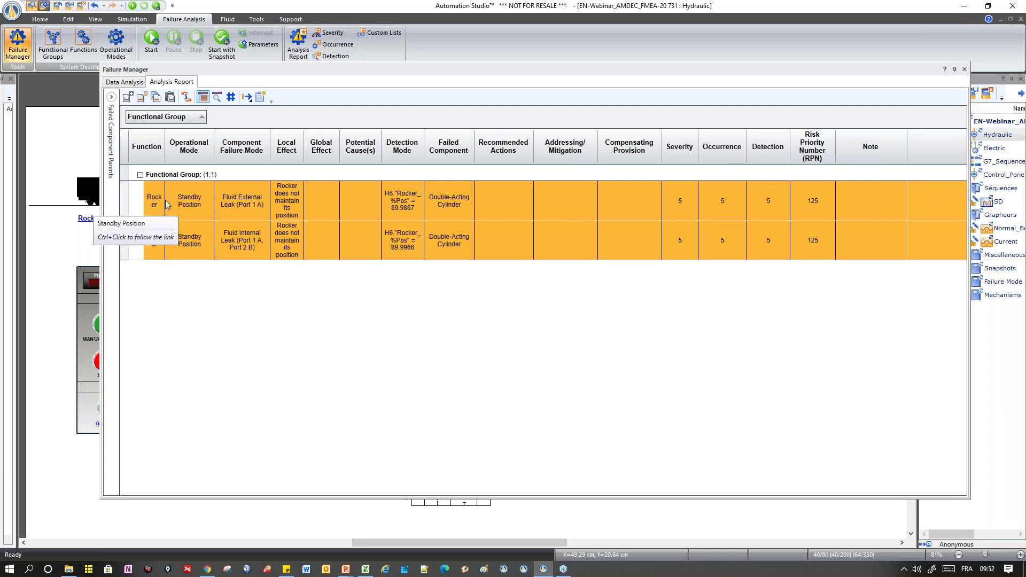
pyautogui.moveTo(163, 158)
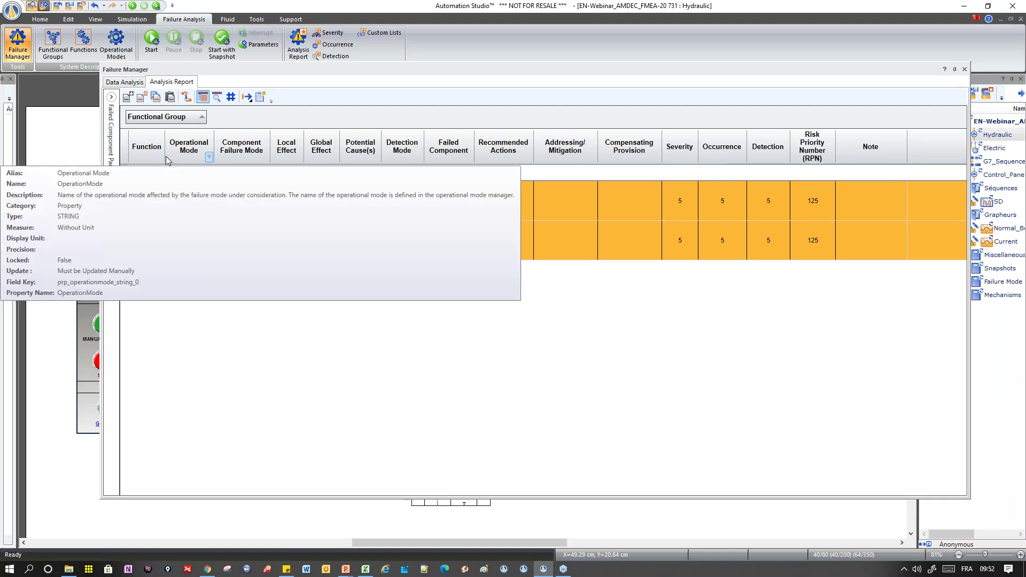
pyautogui.moveTo(163, 157); pyautogui.dragTo(262, 157)
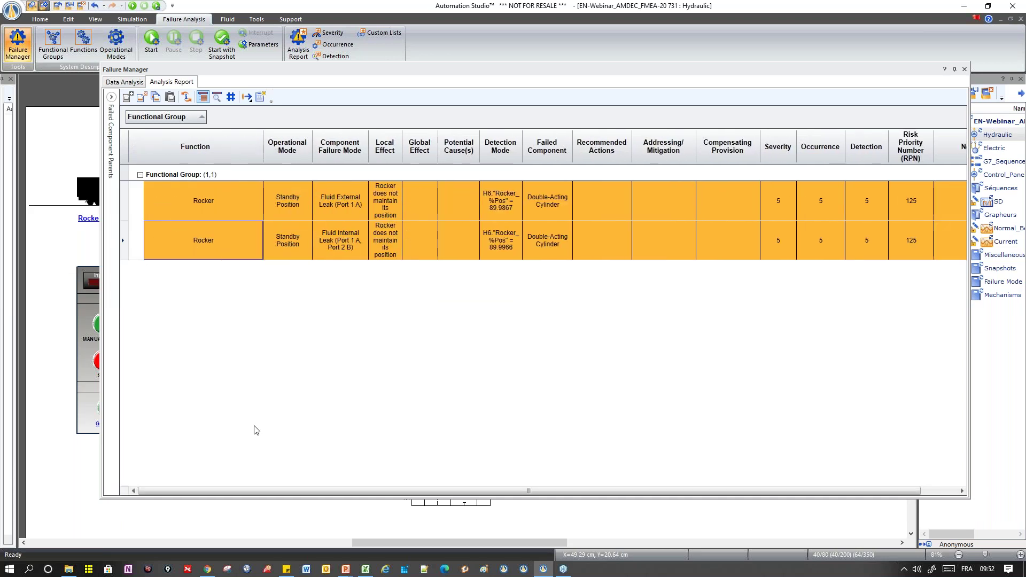
# Ungroup the report by placing Functional Group after Operational Mode, and widen the Detection Mode, Local Effect and Global Effect columns
pyautogui.click(171, 177)
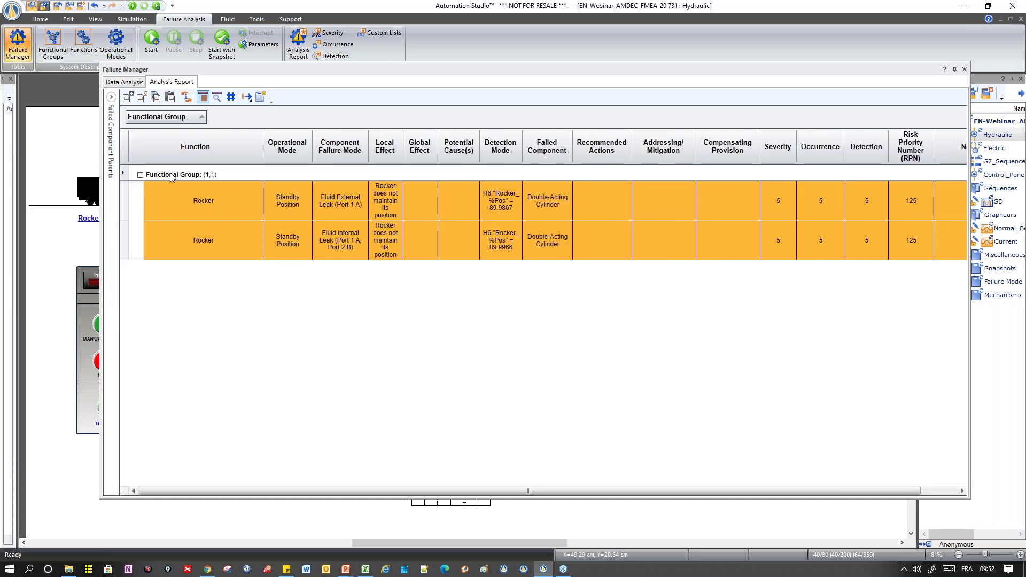
pyautogui.moveTo(177, 113); pyautogui.dragTo(313, 159)
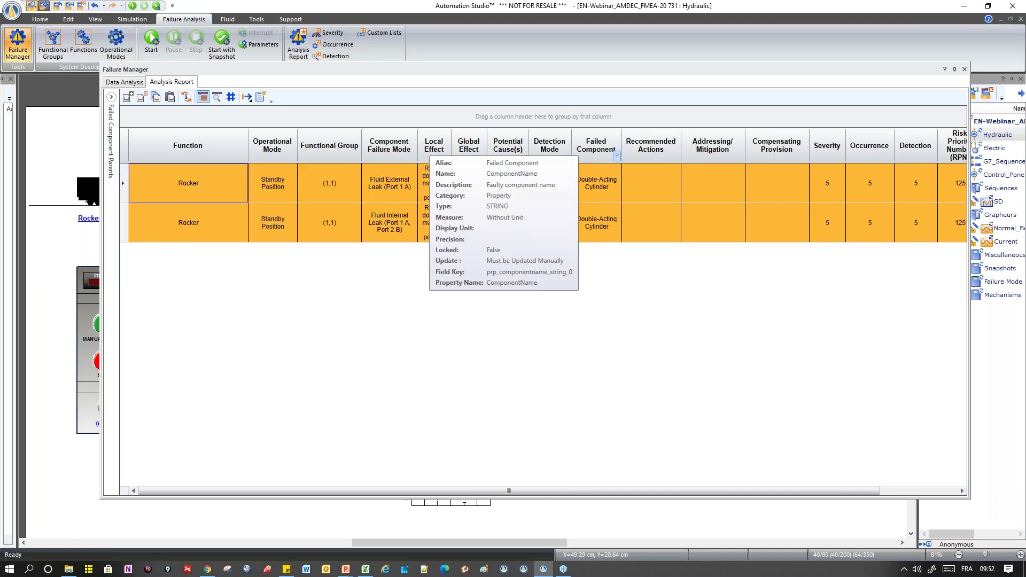
pyautogui.doubleClick(572, 145)
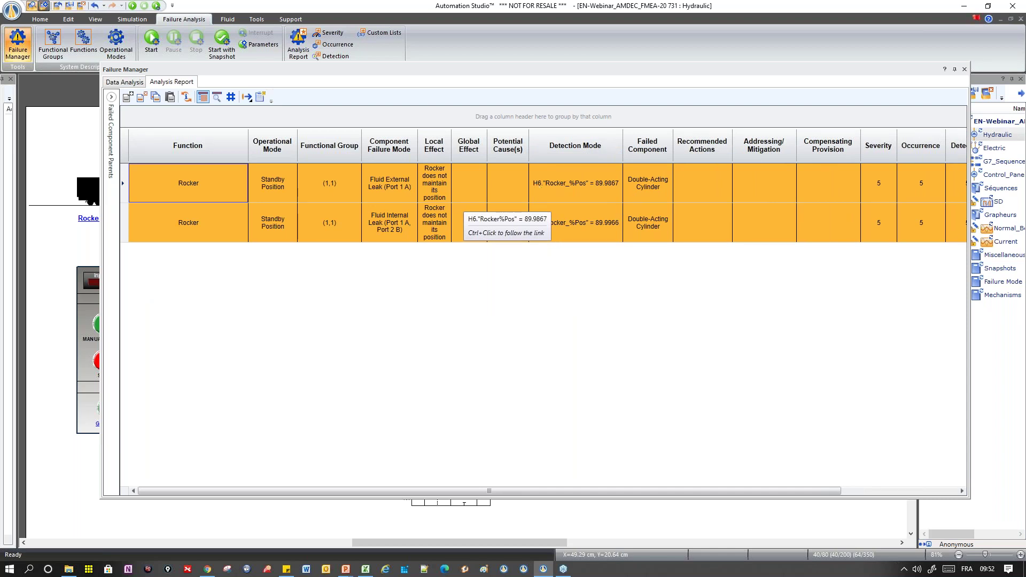
pyautogui.doubleClick(452, 155)
pyautogui.click(463, 176)
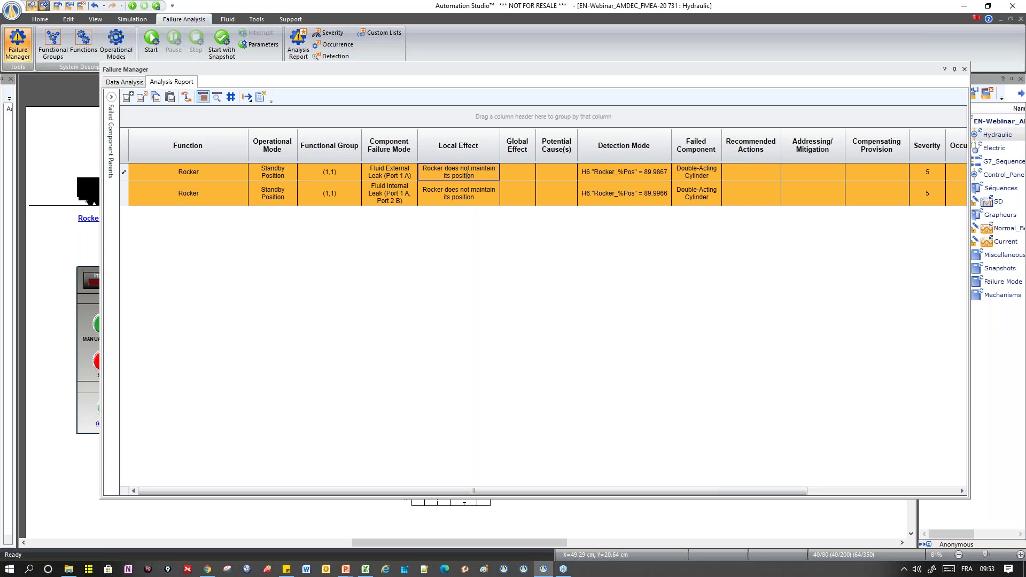
pyautogui.moveTo(536, 147); pyautogui.dragTo(569, 146)
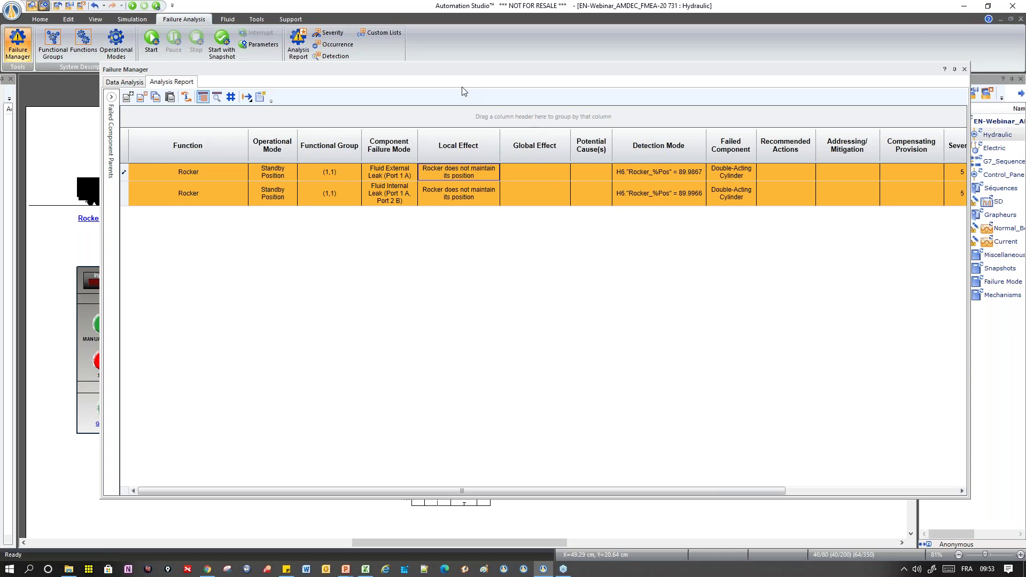
# Widen the Potential Cause(s) column and enter "Seals" and "Cylinder Scratch" on separate lines for the Fluid External Leak failure
pyautogui.moveTo(466, 73); pyautogui.dragTo(402, 81)
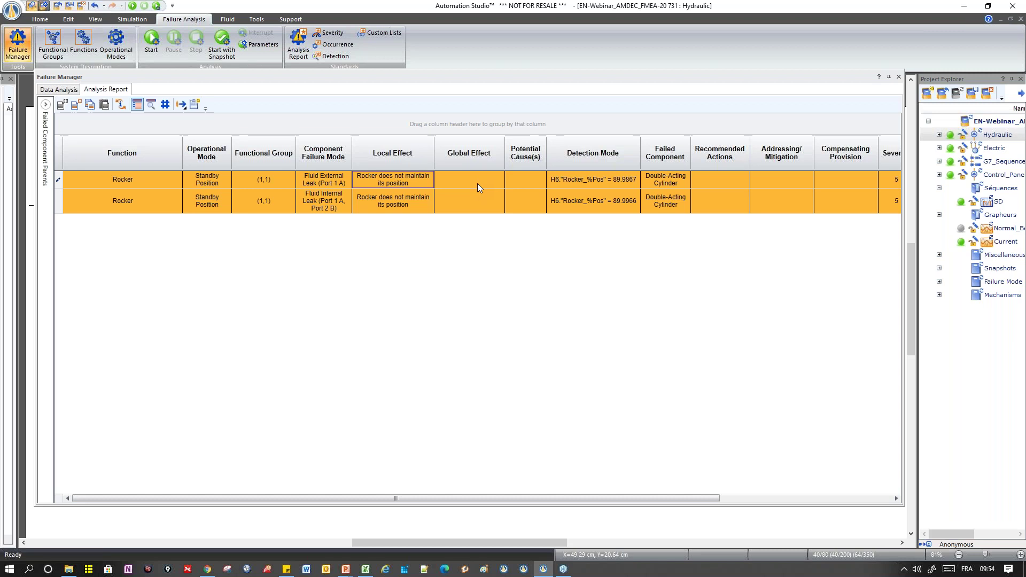
pyautogui.moveTo(527, 80); pyautogui.dragTo(505, 78)
pyautogui.moveTo(530, 155); pyautogui.dragTo(615, 155)
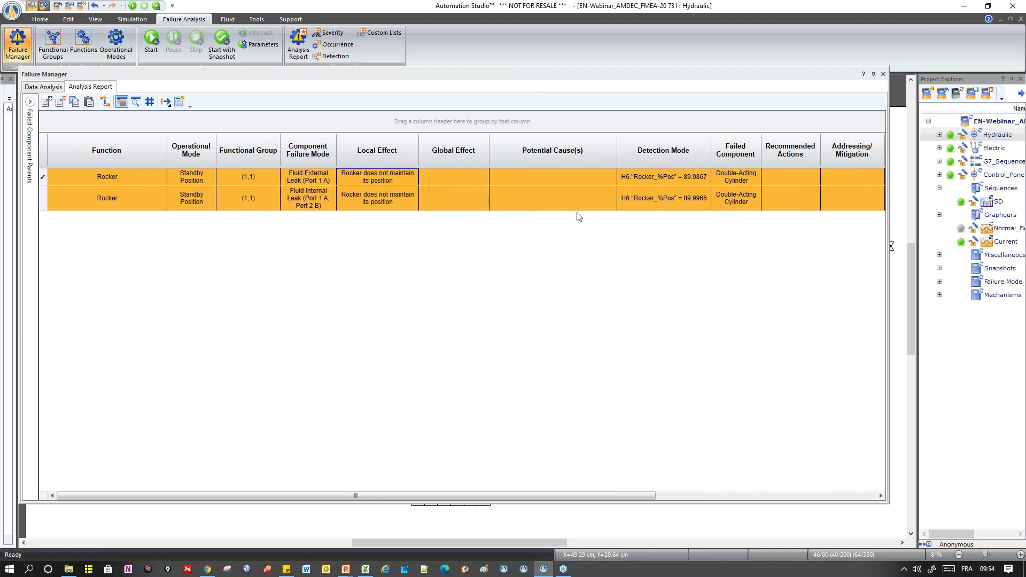
pyautogui.click(558, 180)
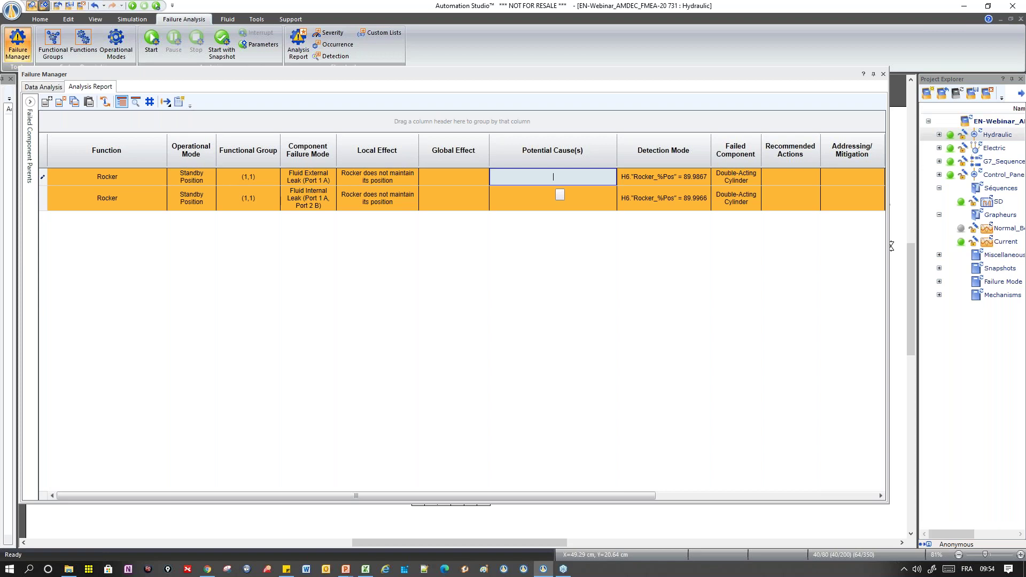
pyautogui.write('Seals')
pyautogui.press('Return')
pyautogui.write('Cylinder Scrtatch')
pyautogui.press('Delete')
pyautogui.click(560, 205)
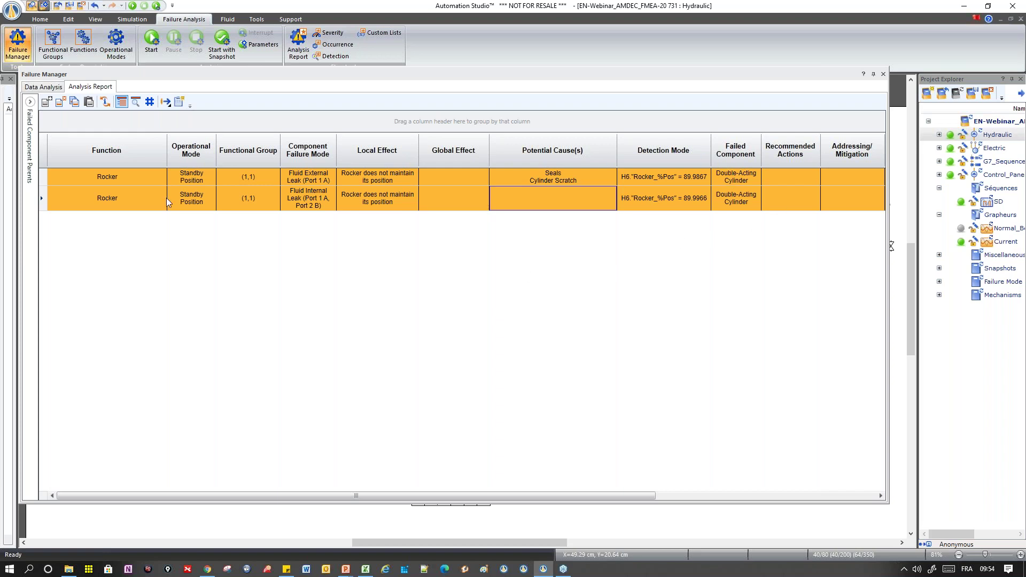
# Set the Detection ranking of the Fluid External Leak failure to 3 (High) in the analysis report
pyautogui.moveTo(294, 499); pyautogui.dragTo(594, 519)
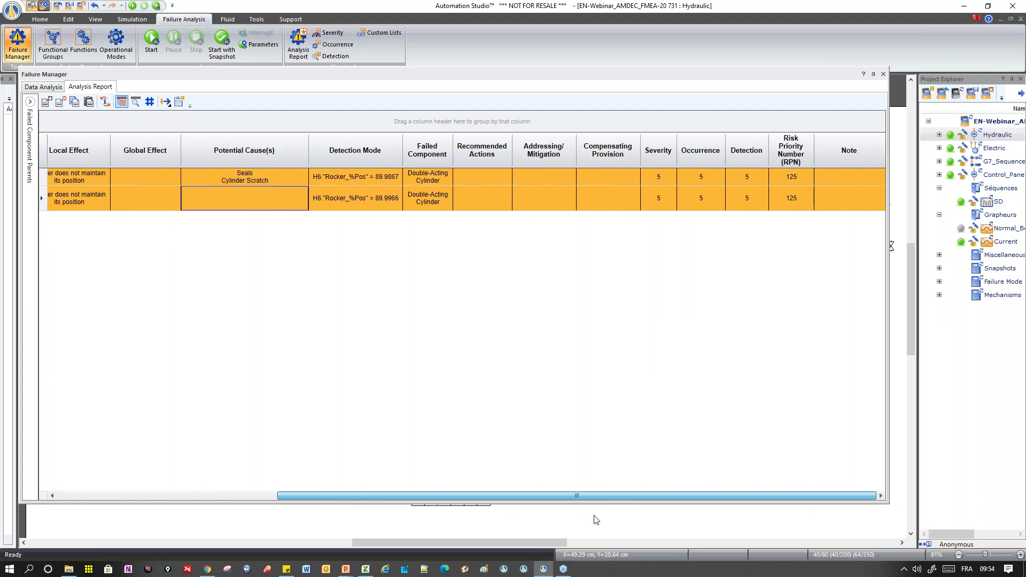
pyautogui.moveTo(771, 157)
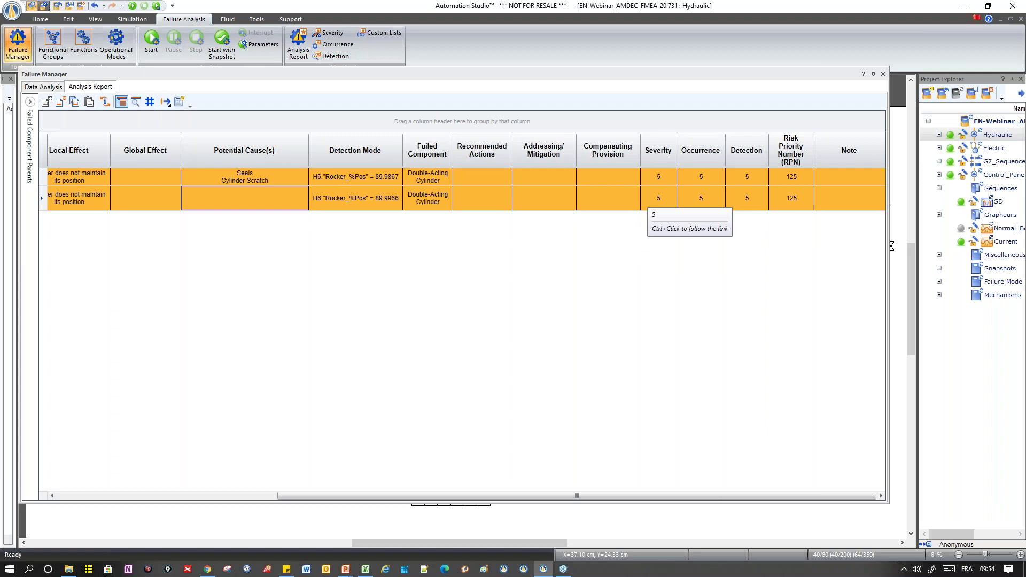
pyautogui.click(763, 178)
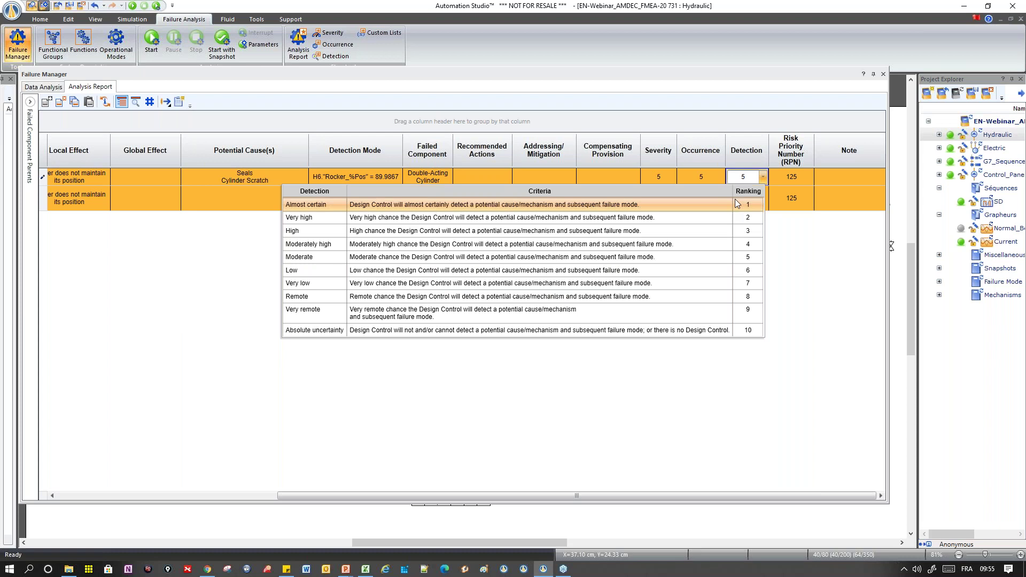
pyautogui.click(686, 457)
pyautogui.moveTo(673, 499); pyautogui.dragTo(475, 488)
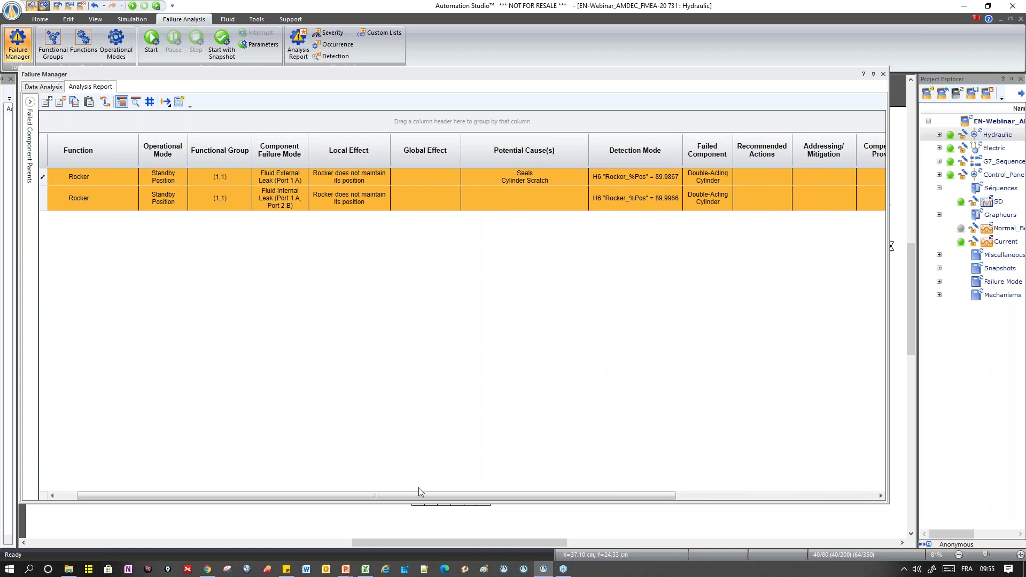
pyautogui.moveTo(420, 495); pyautogui.dragTo(674, 507)
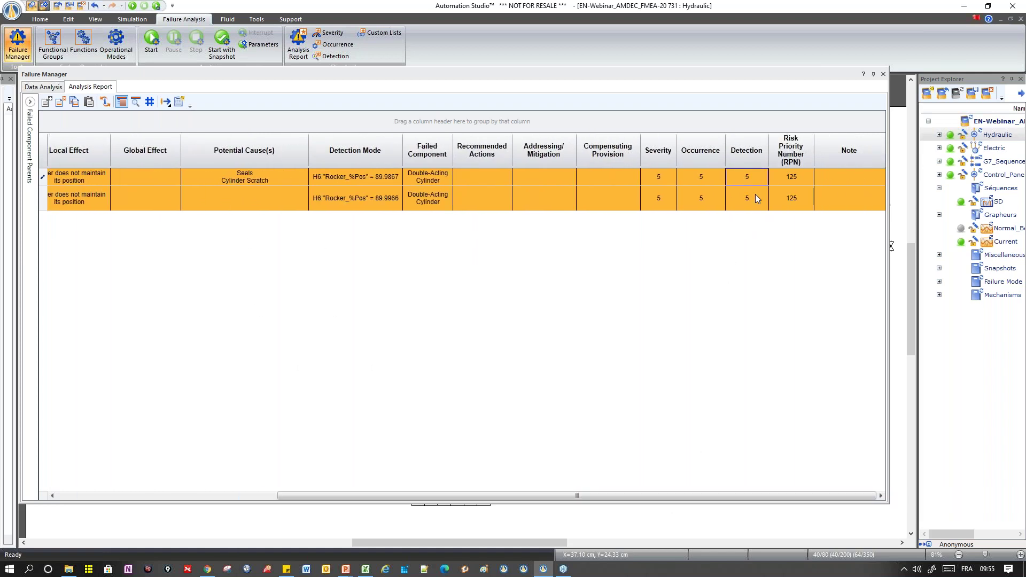
pyautogui.click(762, 178)
pyautogui.click(765, 178)
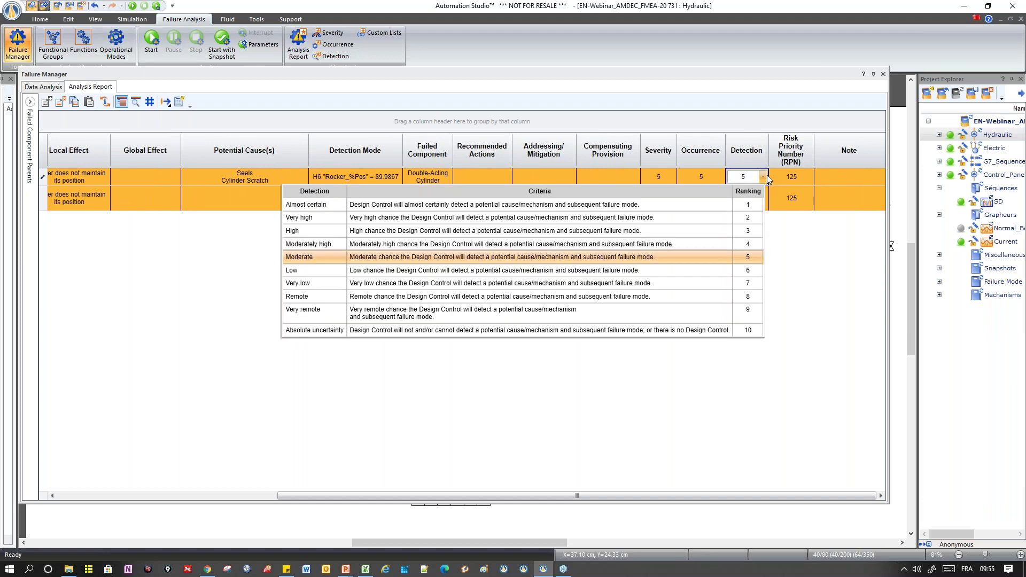
pyautogui.click(715, 233)
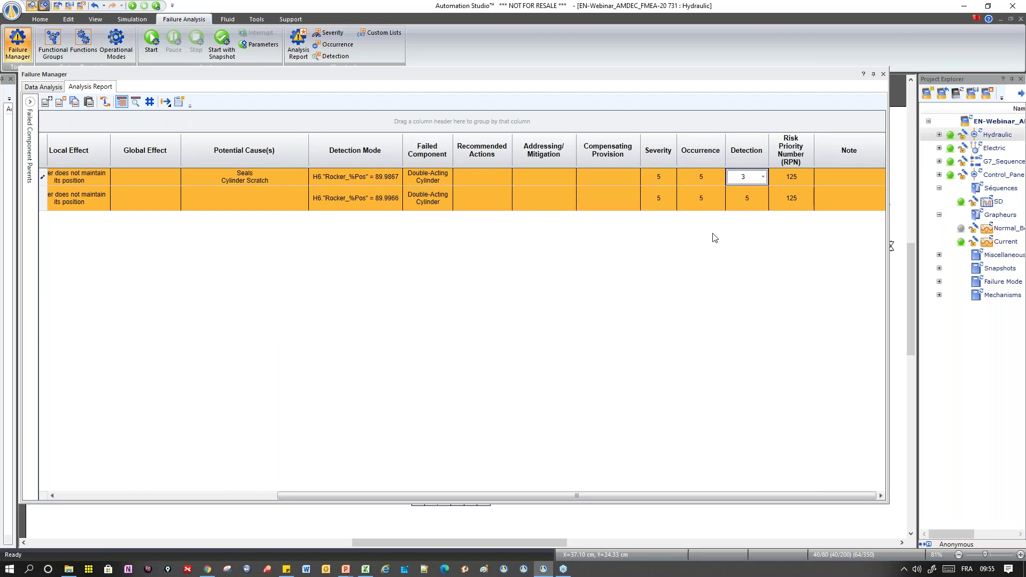
# Set the Detection ranking of the Fluid Internal Leak failure to 7 (Very low)
pyautogui.moveTo(696, 497); pyautogui.dragTo(475, 497)
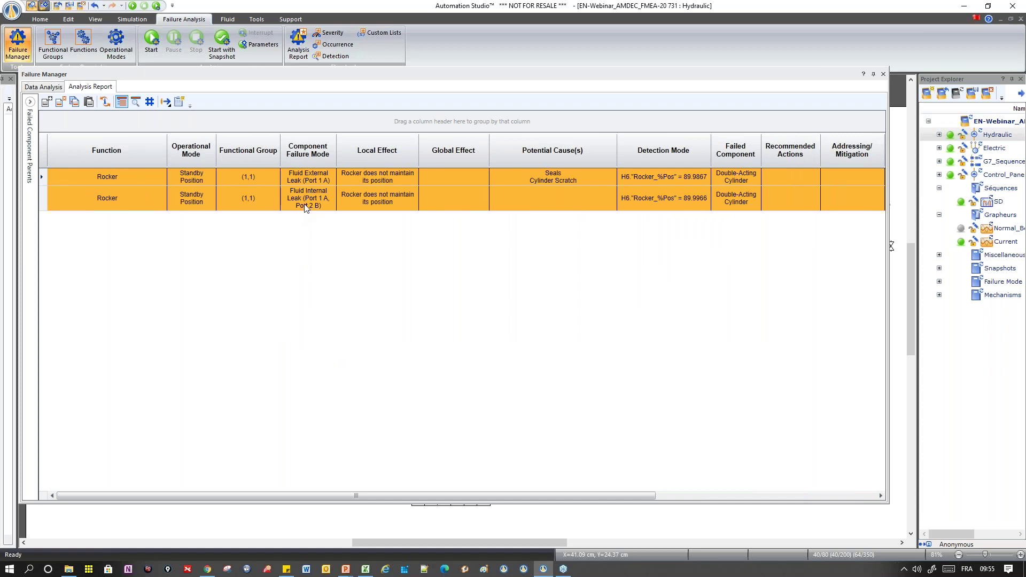
pyautogui.moveTo(380, 496); pyautogui.dragTo(663, 522)
pyautogui.click(762, 200)
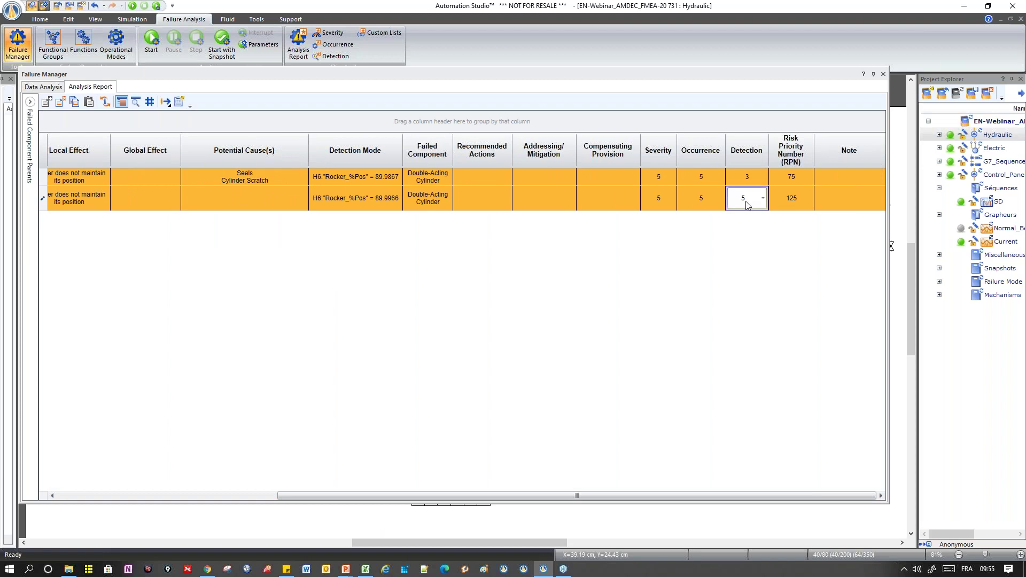
pyautogui.click(762, 200)
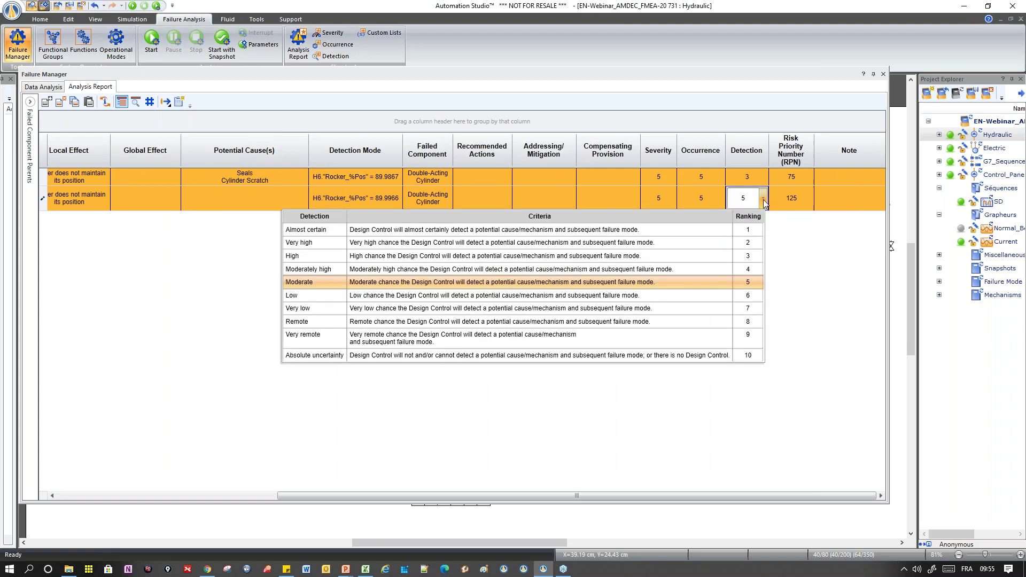
pyautogui.click(745, 310)
pyautogui.click(725, 422)
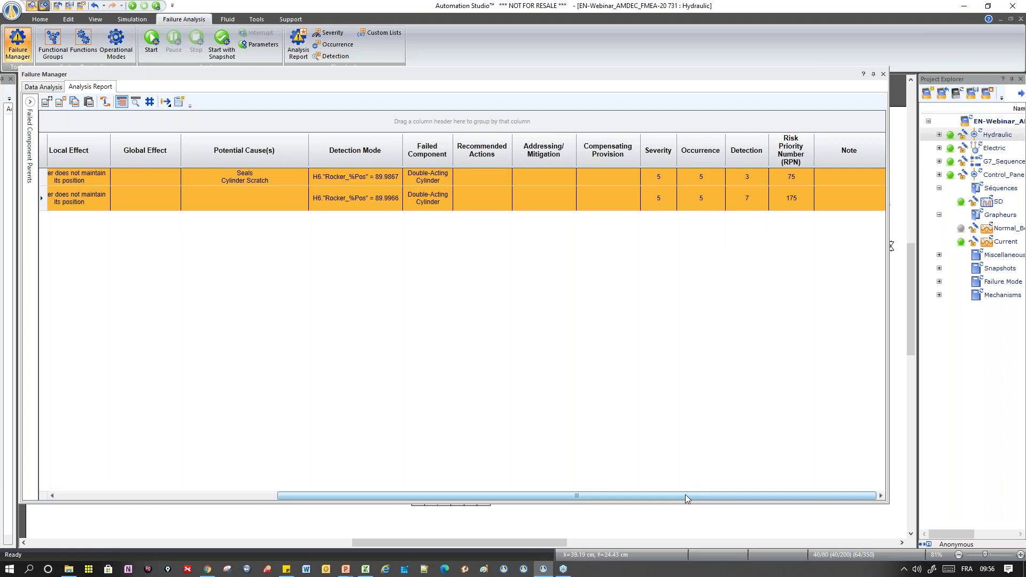
# Enter "Adding a sensor" as the recommended action for the Fluid Internal Leak failure
pyautogui.moveTo(685, 494); pyautogui.dragTo(643, 494)
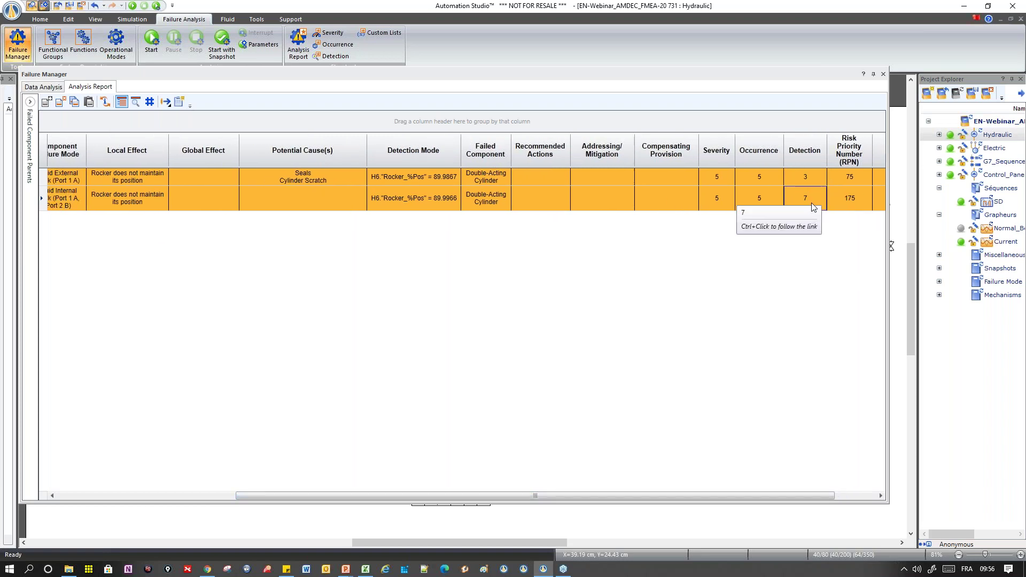
pyautogui.click(538, 196)
pyautogui.write('Addi')
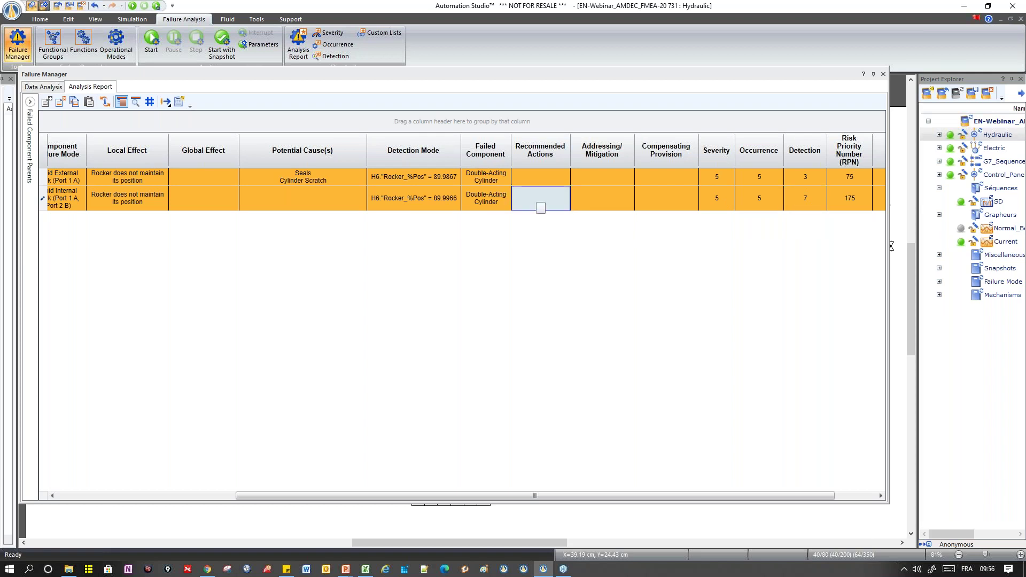
pyautogui.write('ng a sensor')
pyautogui.press('Tab')
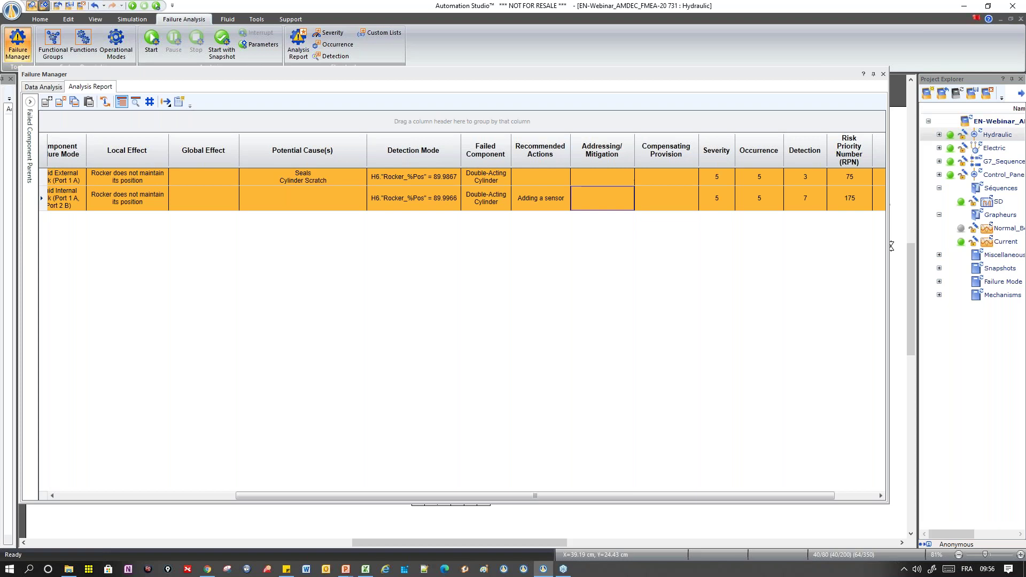
# Replace the Fluid Internal Leak failure's recommended action with "Diagnostic 1, 2"
pyautogui.doubleClick(540, 198)
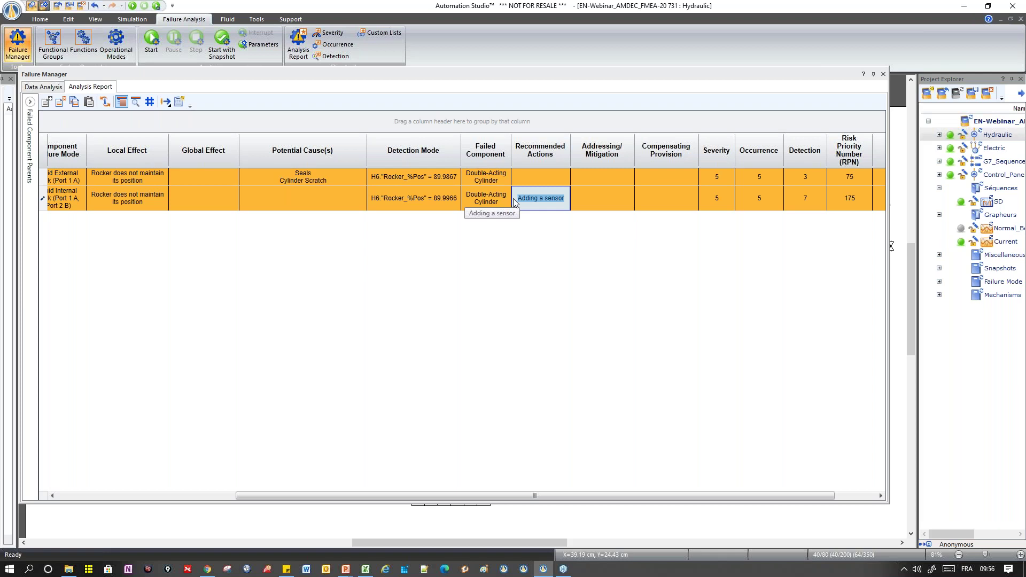
pyautogui.write('P')
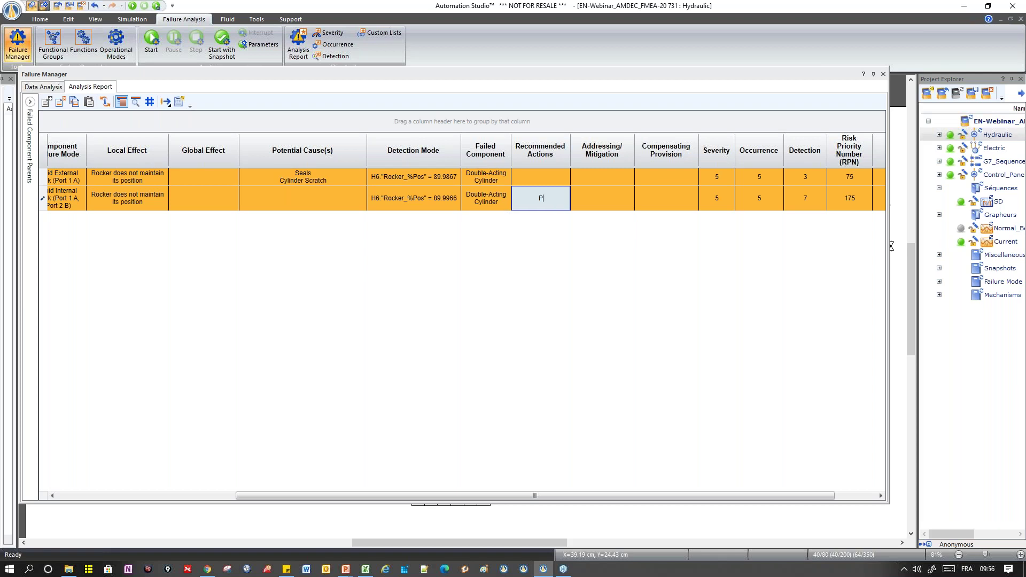
pyautogui.write('iagnostic 1, 2')
pyautogui.press('Return')
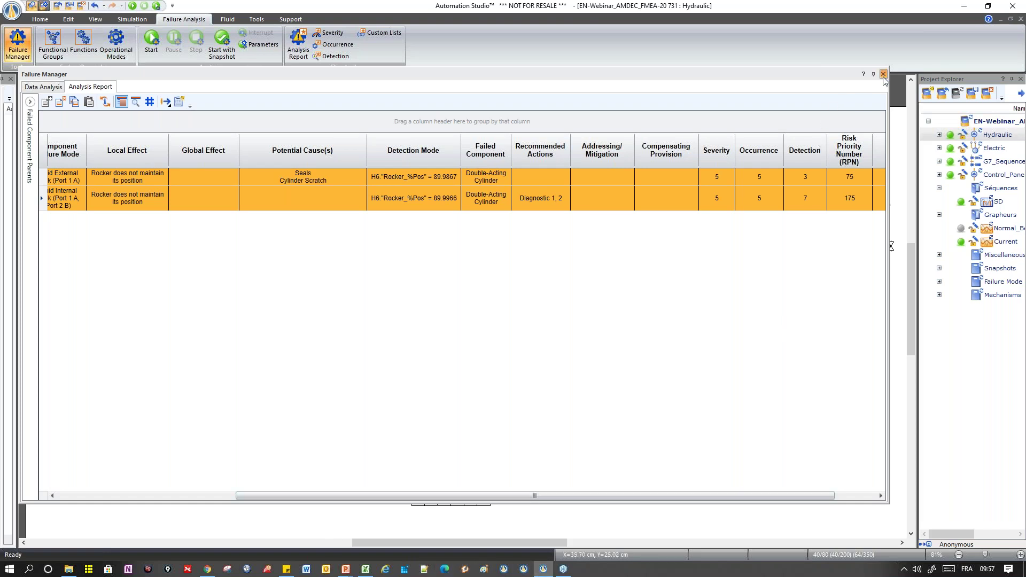
# Close the Failure Manager and open the recent project "EN-BalerPress for Report visualization.prx"
pyautogui.click(883, 74)
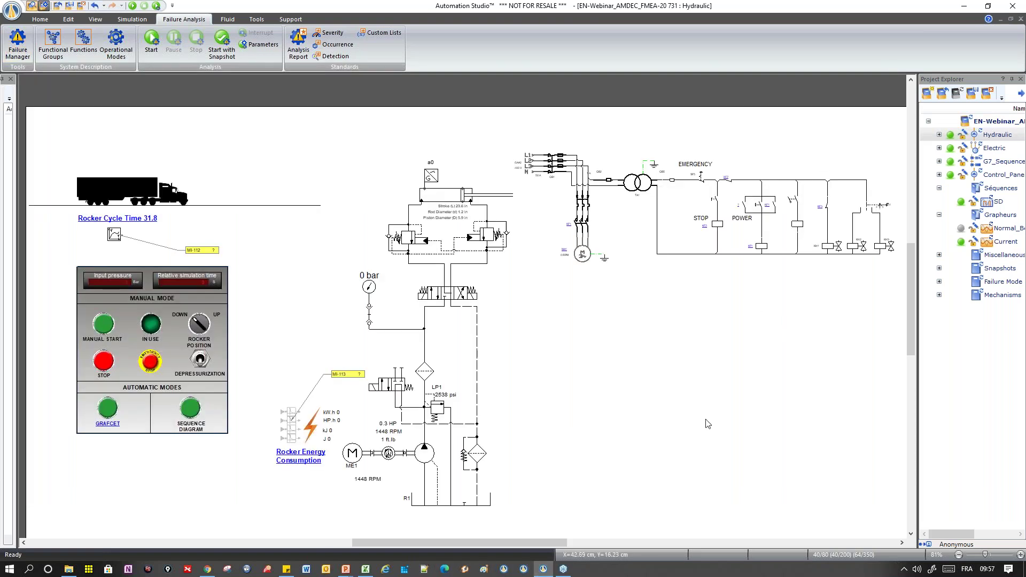
pyautogui.click(544, 574)
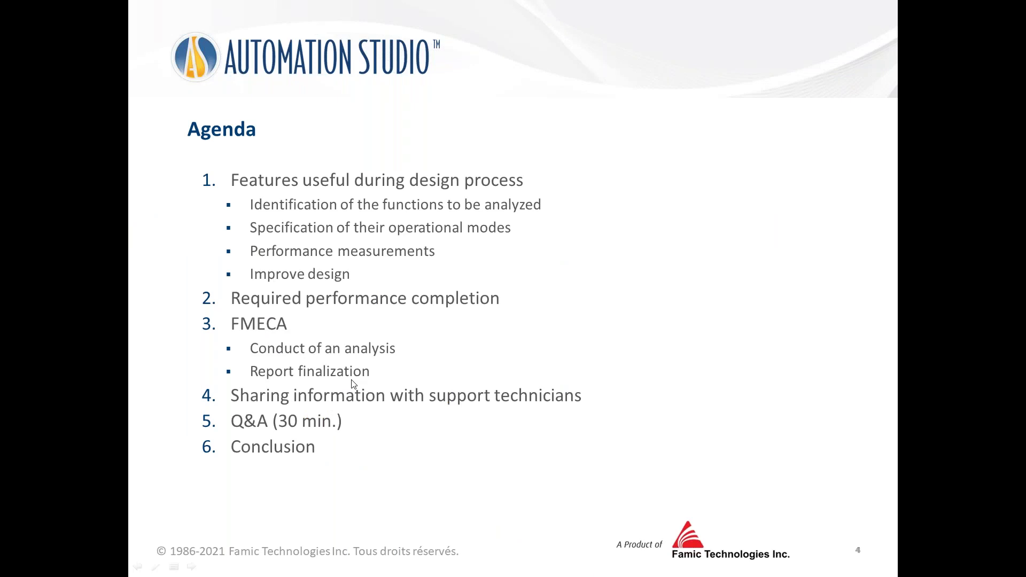
pyautogui.hotkey('alt', 'Tab')
pyautogui.click(15, 15)
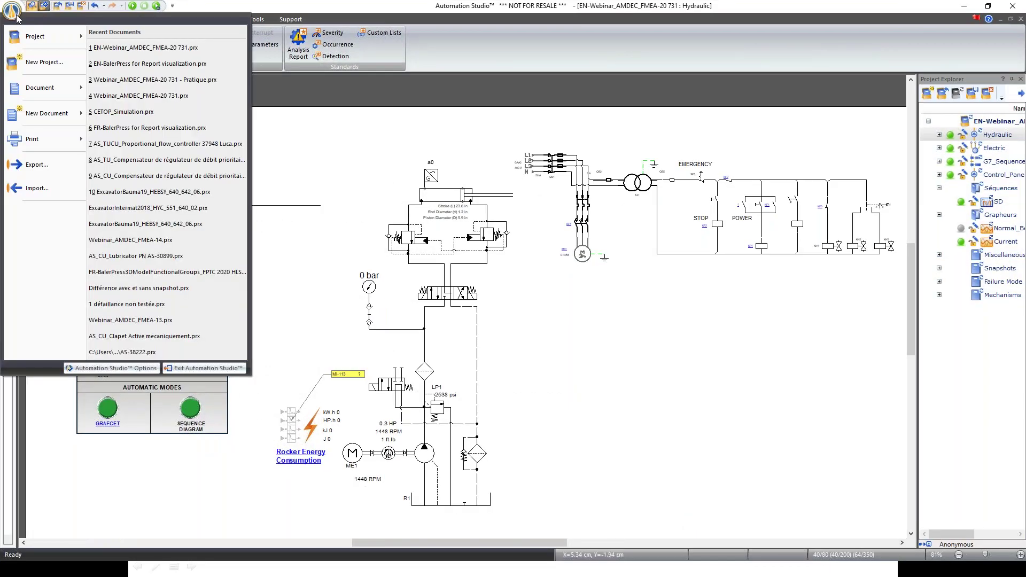
pyautogui.click(114, 64)
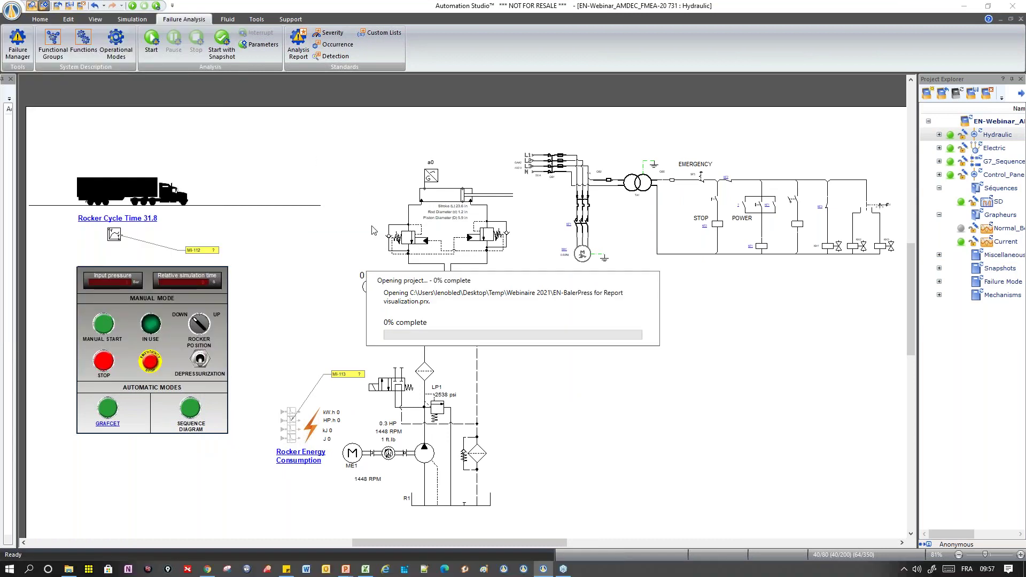
pyautogui.hotkey('alt', 'Tab')
pyautogui.click(405, 249)
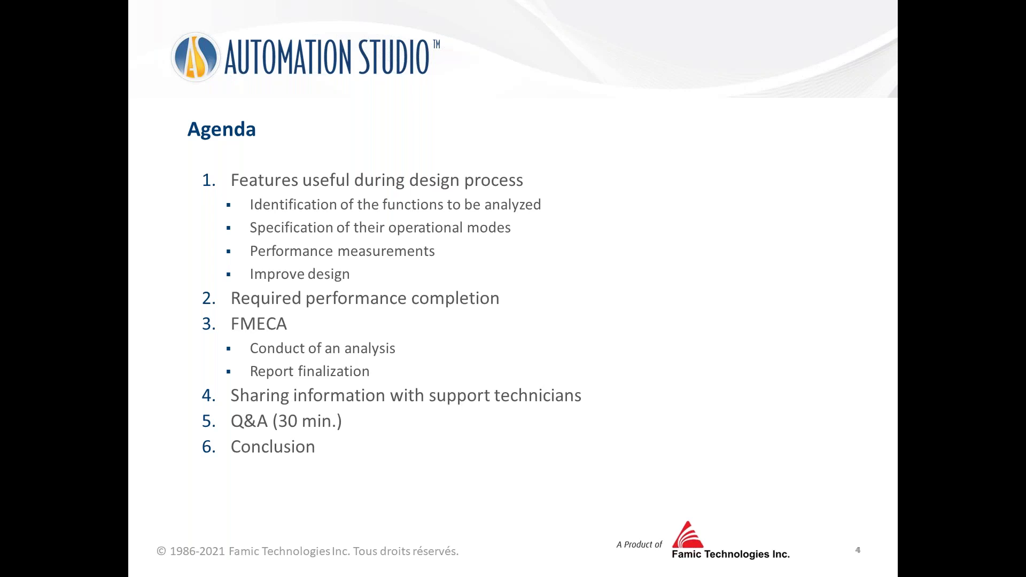
pyautogui.hotkey('alt', 'Tab')
pyautogui.hotkey('alt', 'Tab')
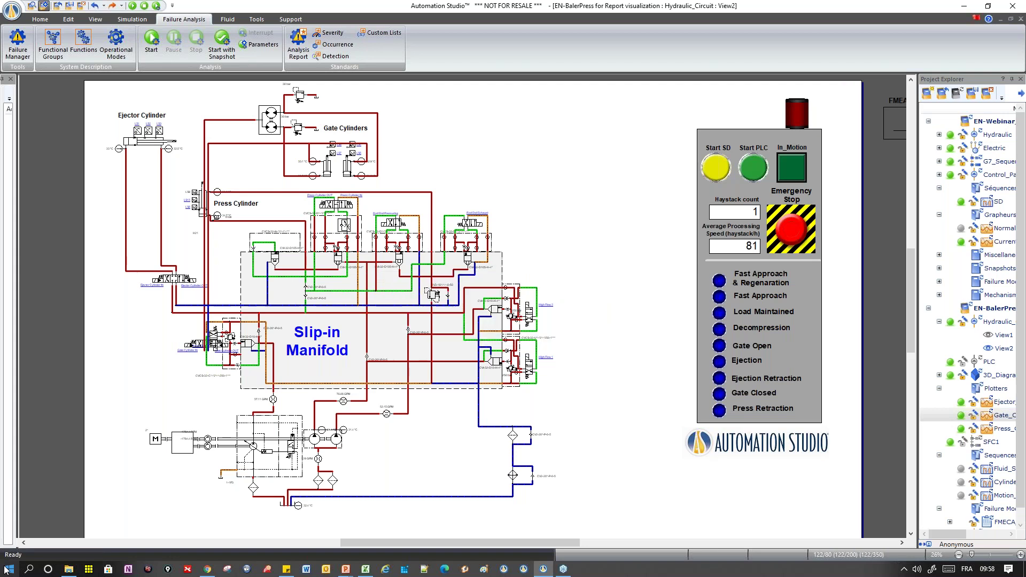
pyautogui.click(18, 16)
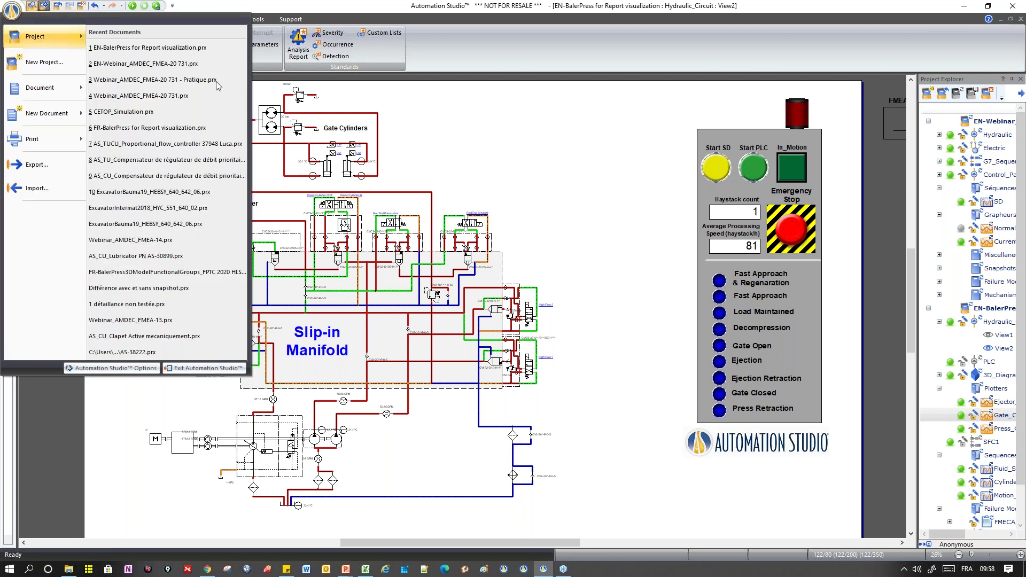
pyautogui.click(471, 166)
# Open the Failure Manager for the baler press project and enlarge its window to view the analysis report
pyautogui.click(28, 47)
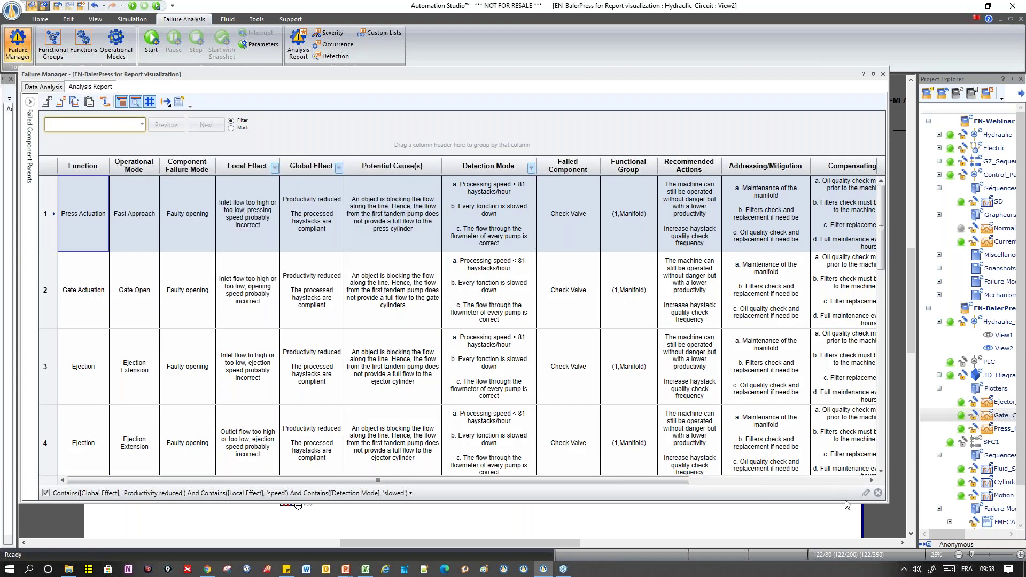
pyautogui.moveTo(887, 504); pyautogui.dragTo(887, 515)
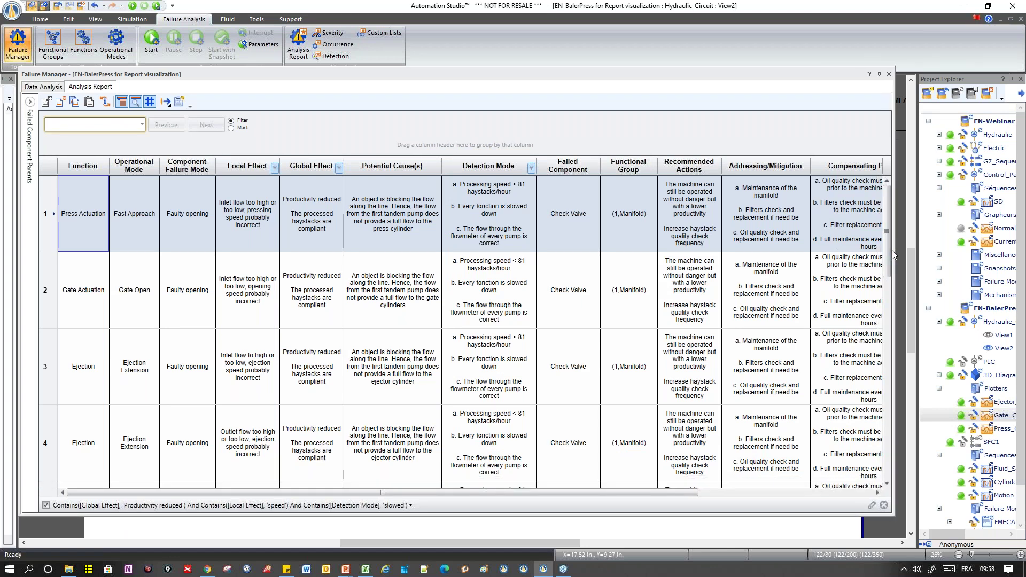
pyautogui.moveTo(890, 255); pyautogui.dragTo(901, 191)
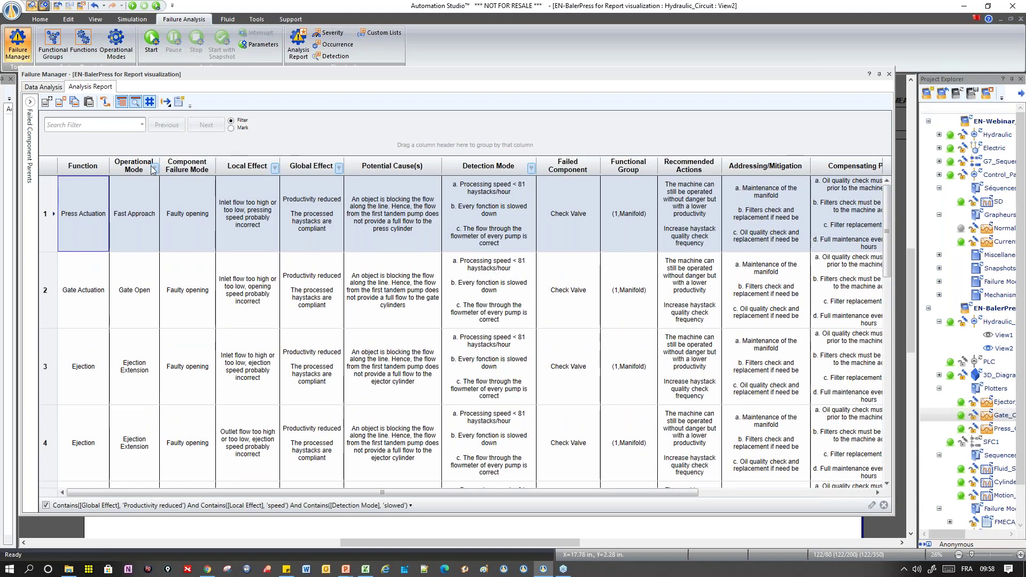
# Remove the Global Effect, Local Effect and Detection Mode filters by choosing (All), and look through the full report
pyautogui.click(338, 169)
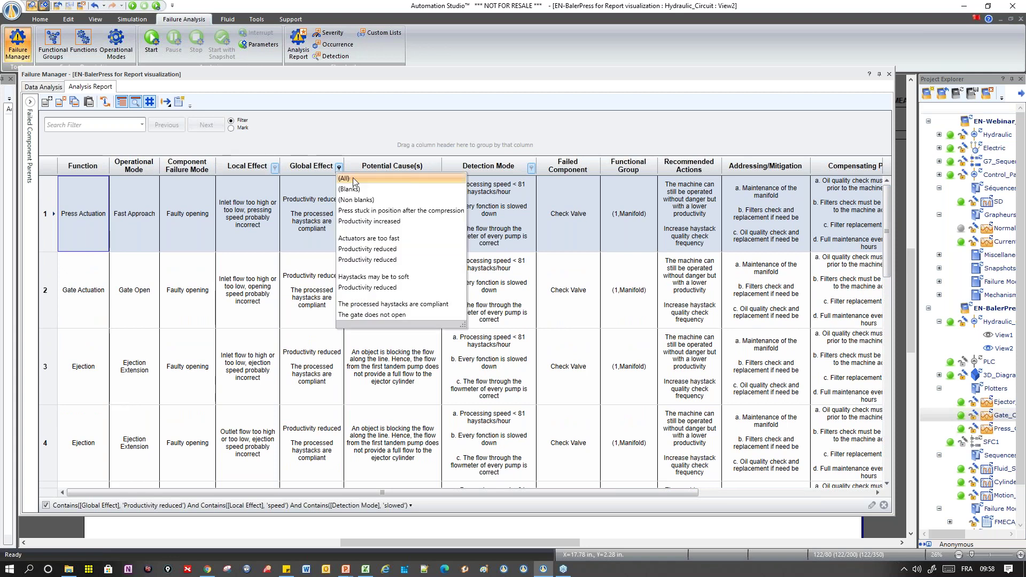
pyautogui.click(352, 178)
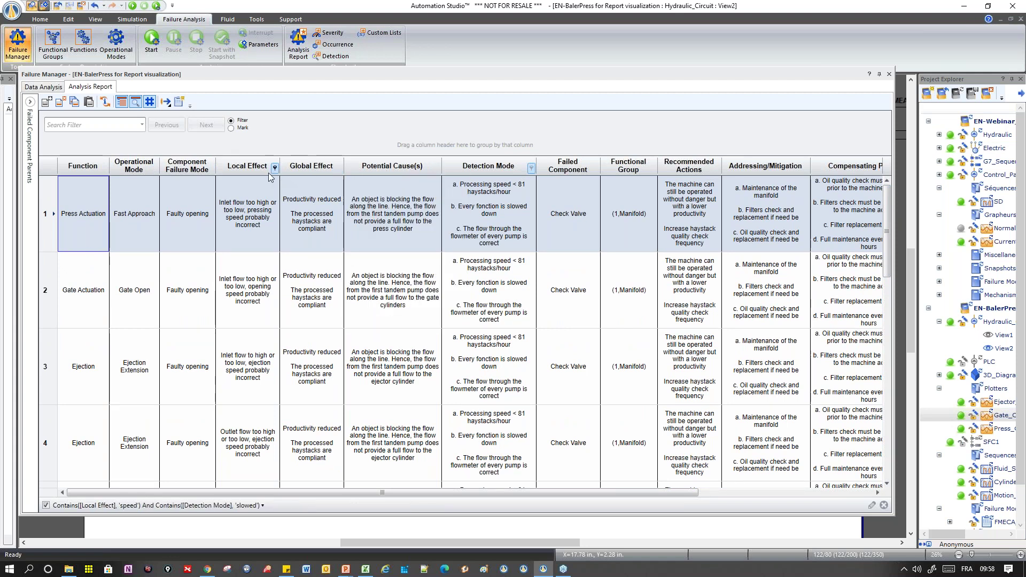
pyautogui.click(275, 167)
pyautogui.click(284, 182)
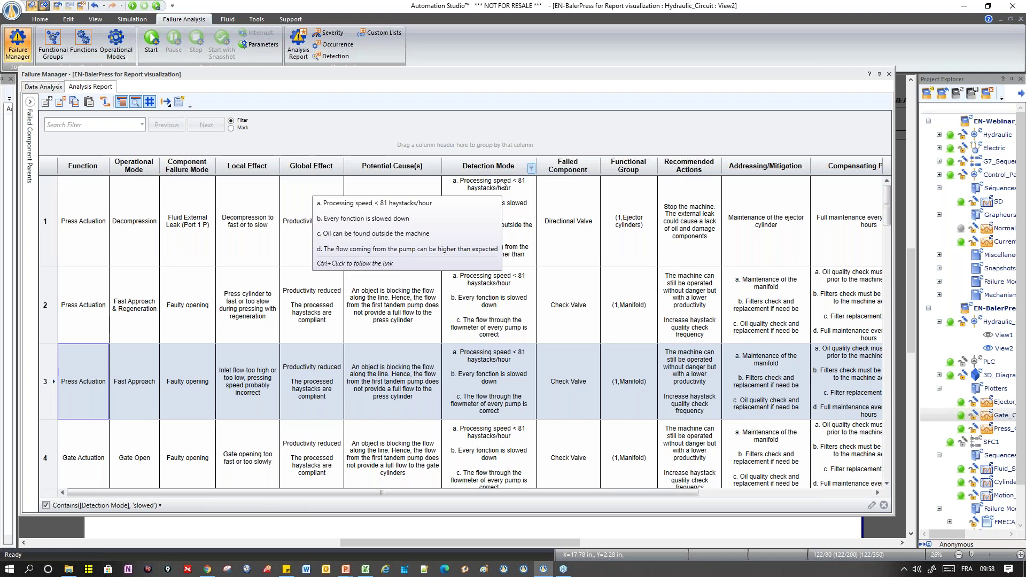
pyautogui.click(531, 170)
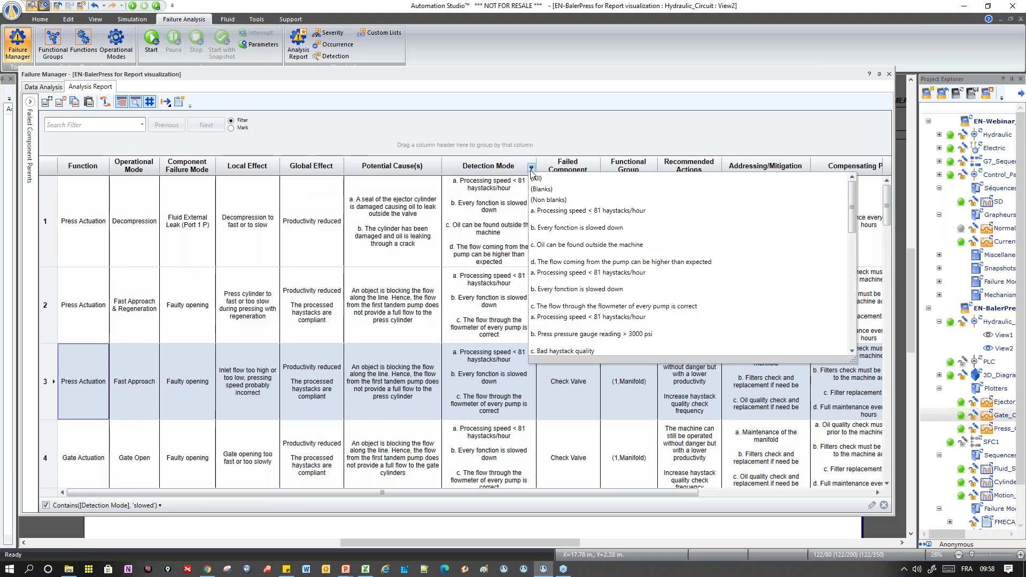
pyautogui.click(540, 183)
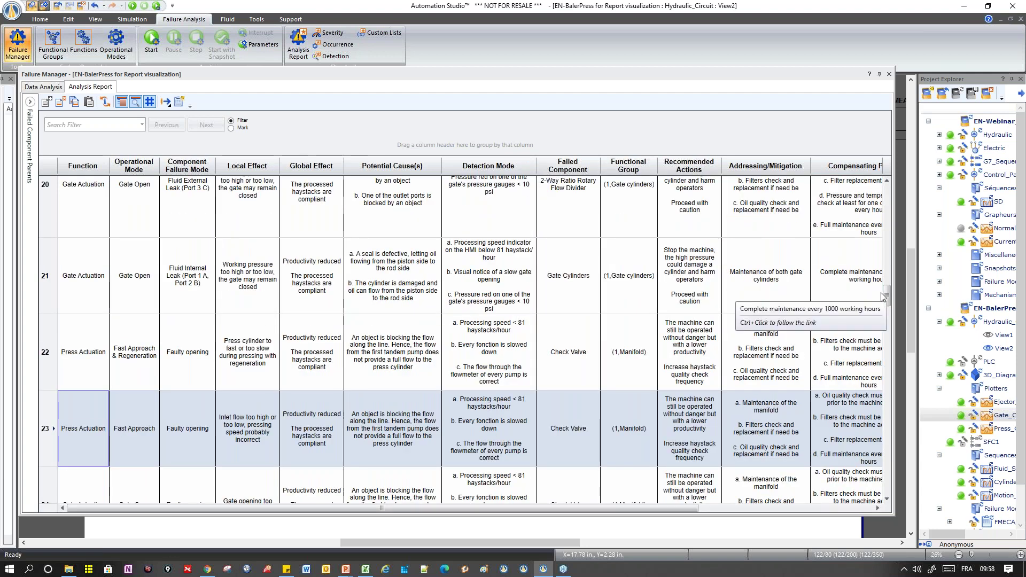
pyautogui.moveTo(889, 294); pyautogui.dragTo(890, 289)
pyautogui.moveTo(891, 282); pyautogui.dragTo(892, 285)
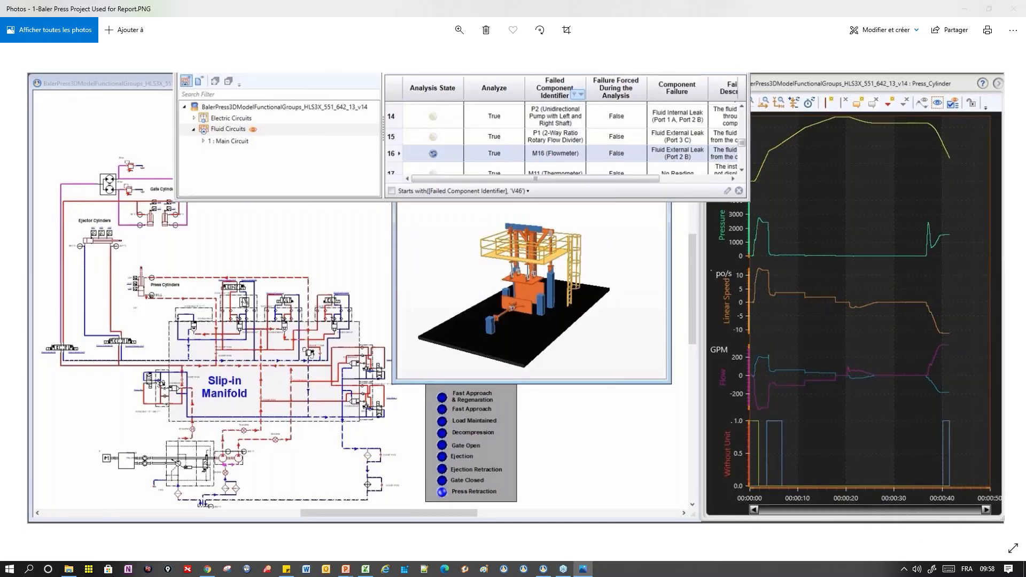
# In Photos, view the image 2-EN-Analysi-Report_Generation.jpg and close the viewer
pyautogui.press('Right')
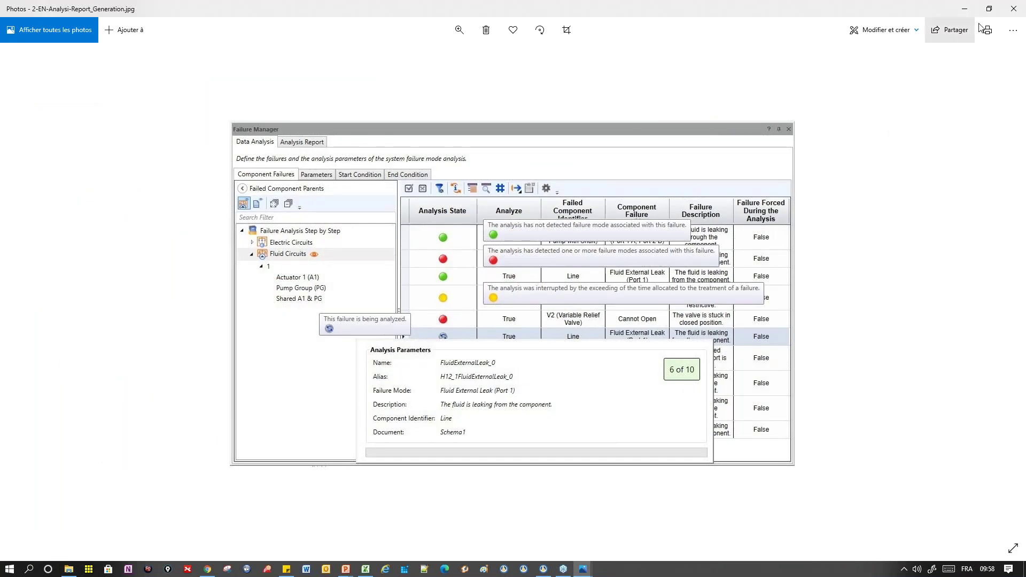
pyautogui.click(1017, 10)
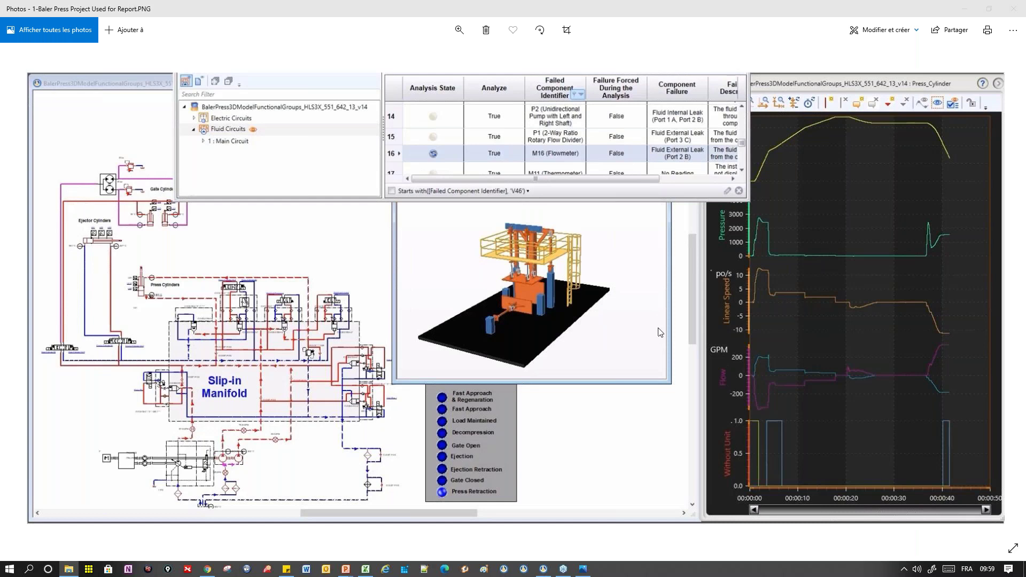
# Switch back to Automation Studio and look through the last entries of the baler press analysis report
pyautogui.hotkey('alt', 'Tab')
pyautogui.press('Tab')
pyautogui.press('Escape')
pyautogui.hotkey('alt', 'Tab')
pyautogui.scroll(-15, 887, 478)
pyautogui.scroll(-3, 890, 500)
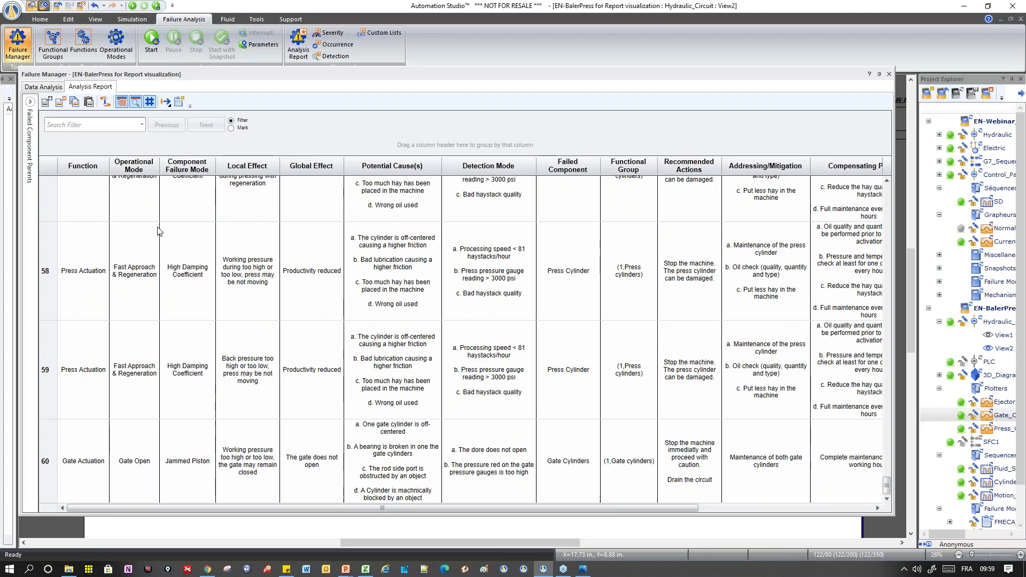
pyautogui.moveTo(610, 508)
pyautogui.mouseDown()
pyautogui.moveTo(791, 508)
pyautogui.moveTo(604, 507)
pyautogui.mouseUp()
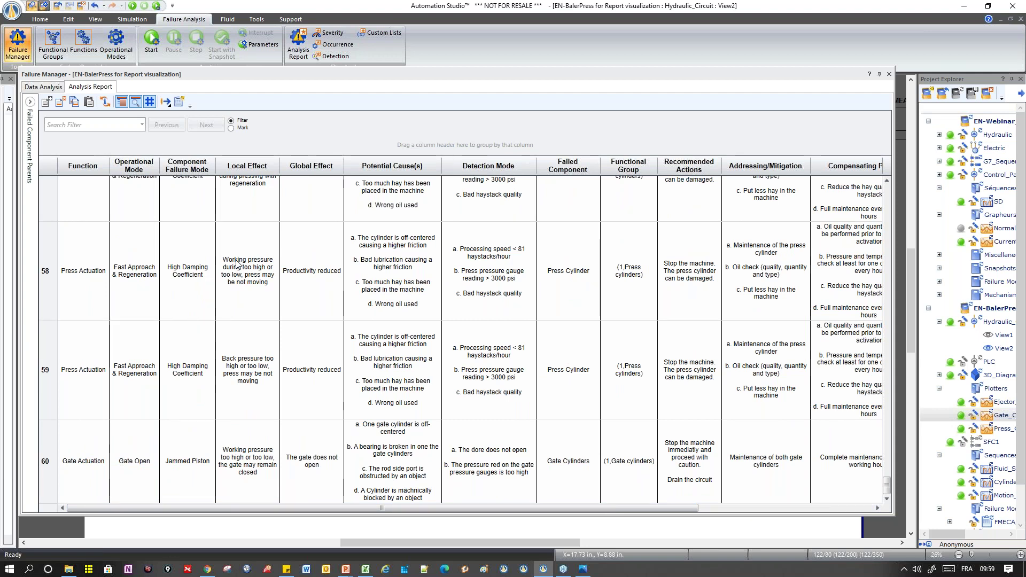
# Search the analysis report for "Productivity Reduced" with the results filtered
pyautogui.click(106, 126)
pyautogui.write('Pr')
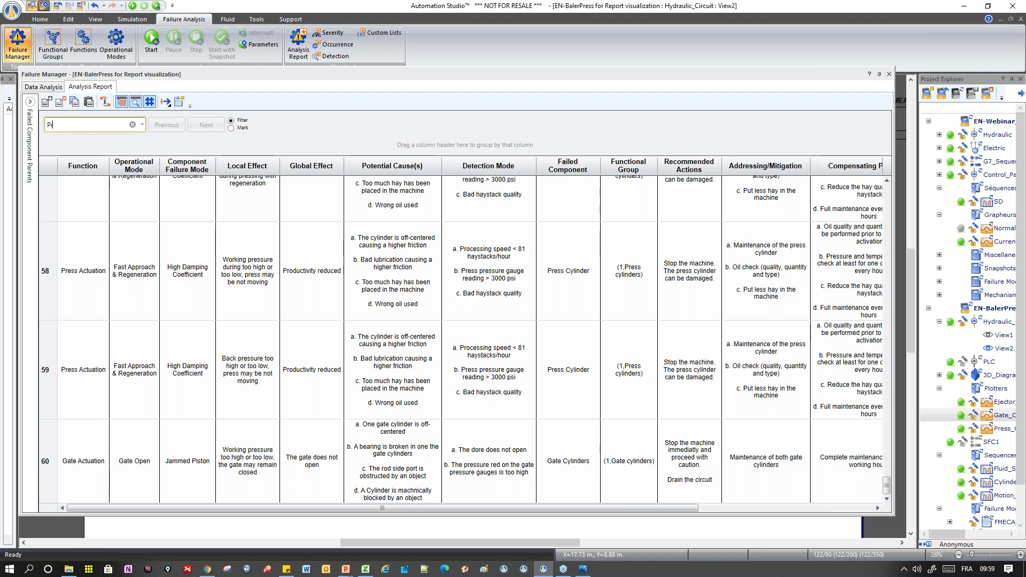
pyautogui.write('oductivit')
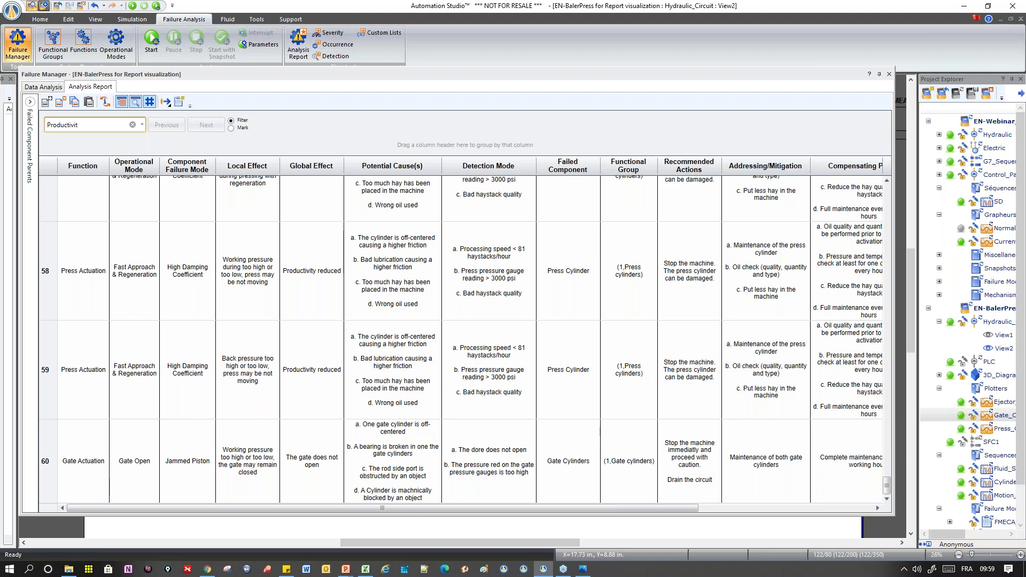
pyautogui.write('y')
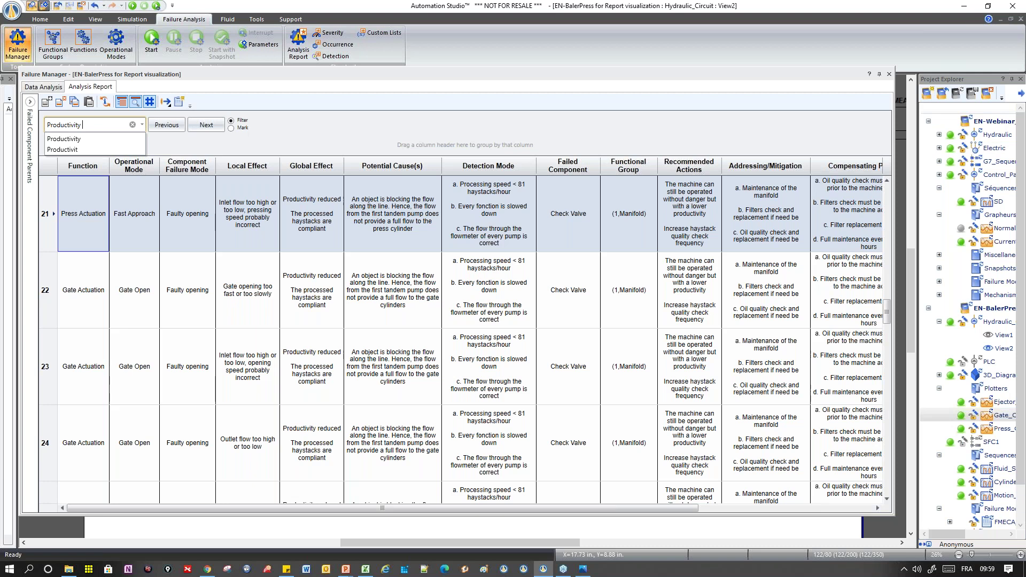
pyautogui.write(' Re')
pyautogui.press('Return')
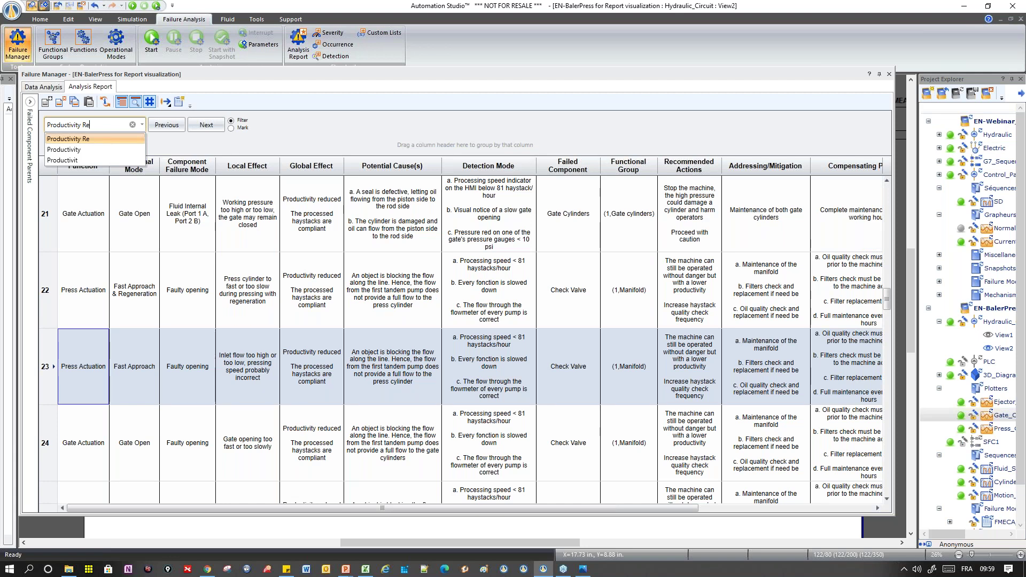
pyautogui.write('duced')
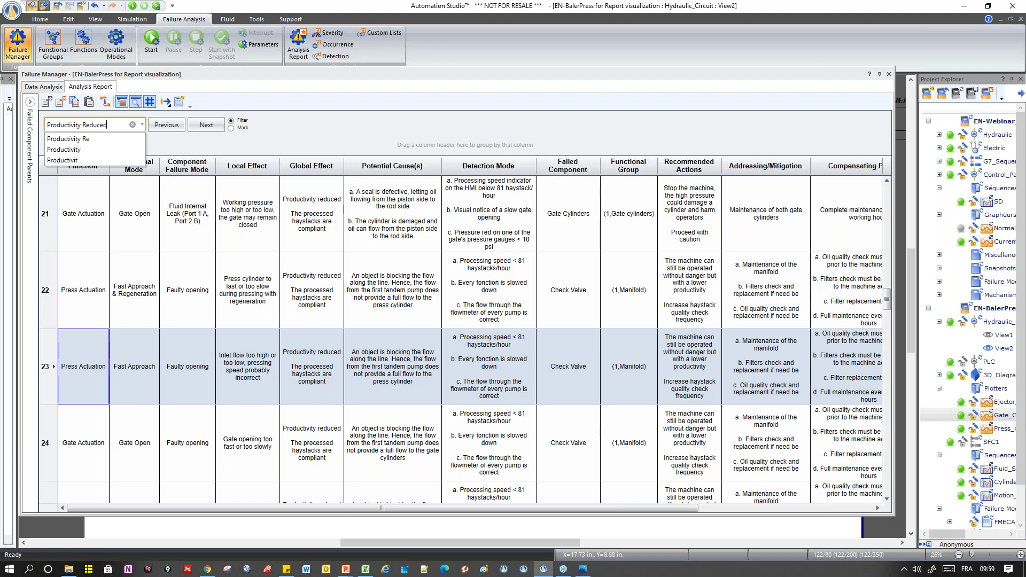
pyautogui.press('Return')
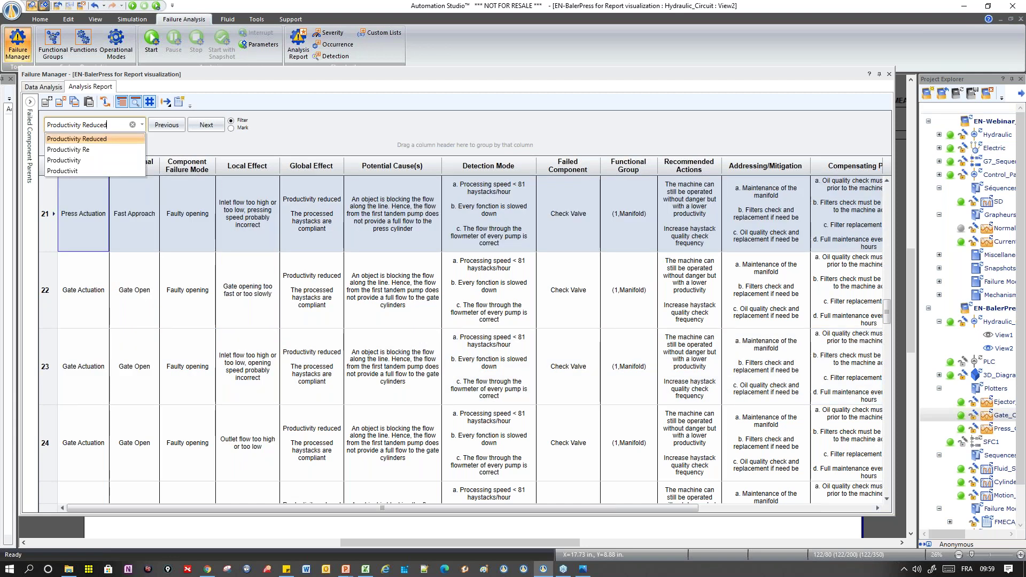
pyautogui.press('Return')
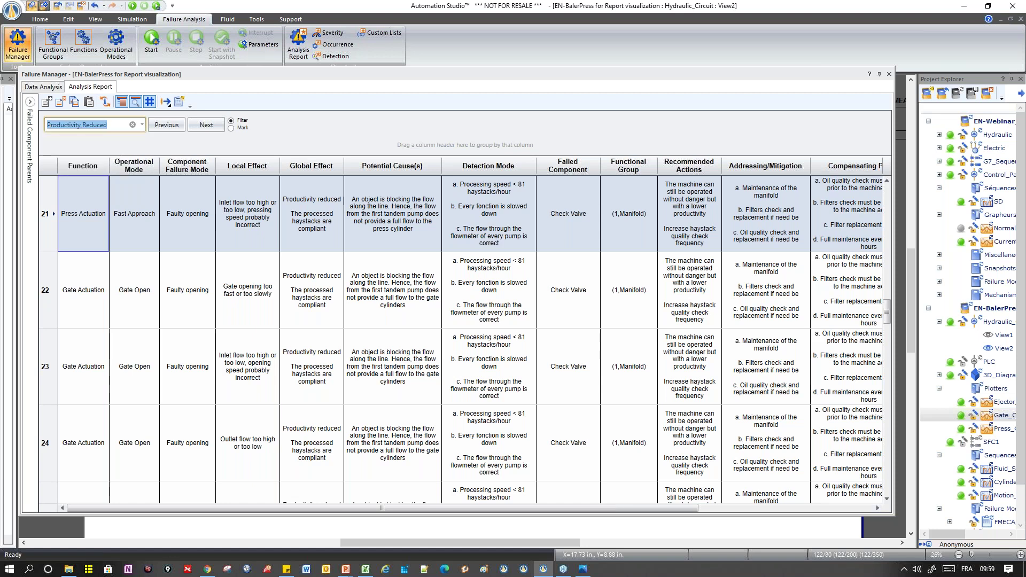
# Show the failed component parents tree and select the EN-BalerPress for Report visualization project
pyautogui.click(159, 192)
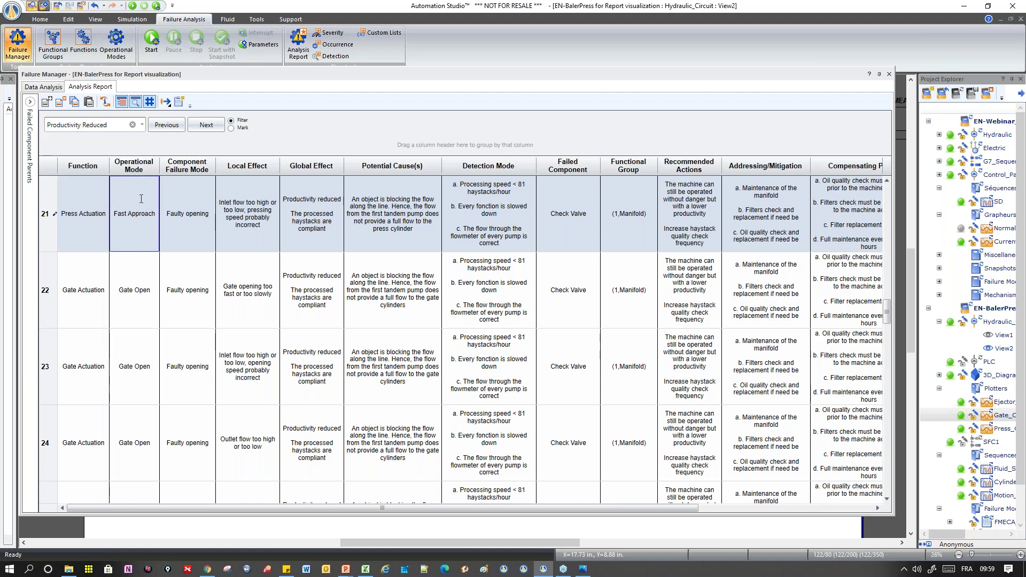
pyautogui.click(114, 126)
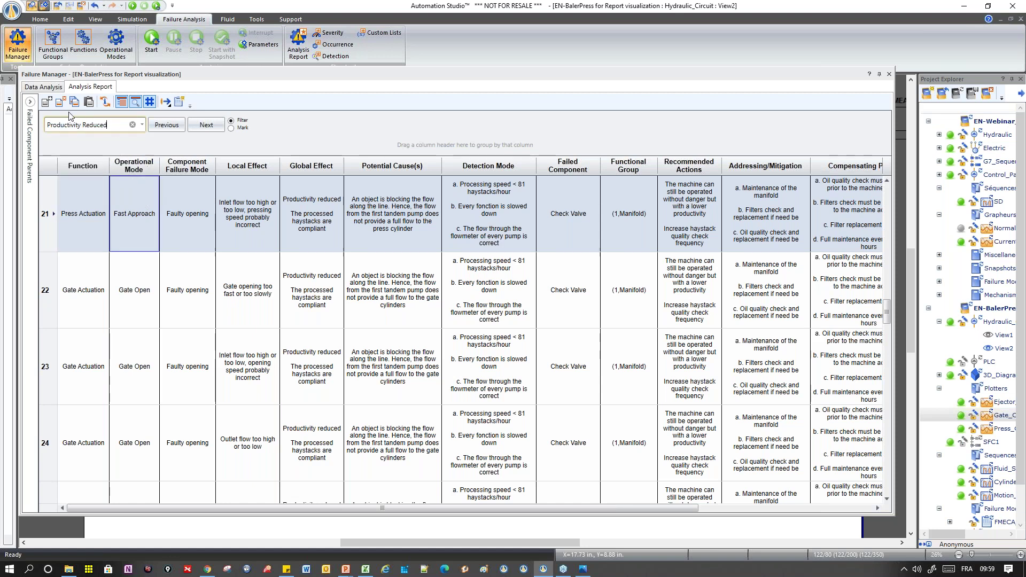
pyautogui.click(30, 101)
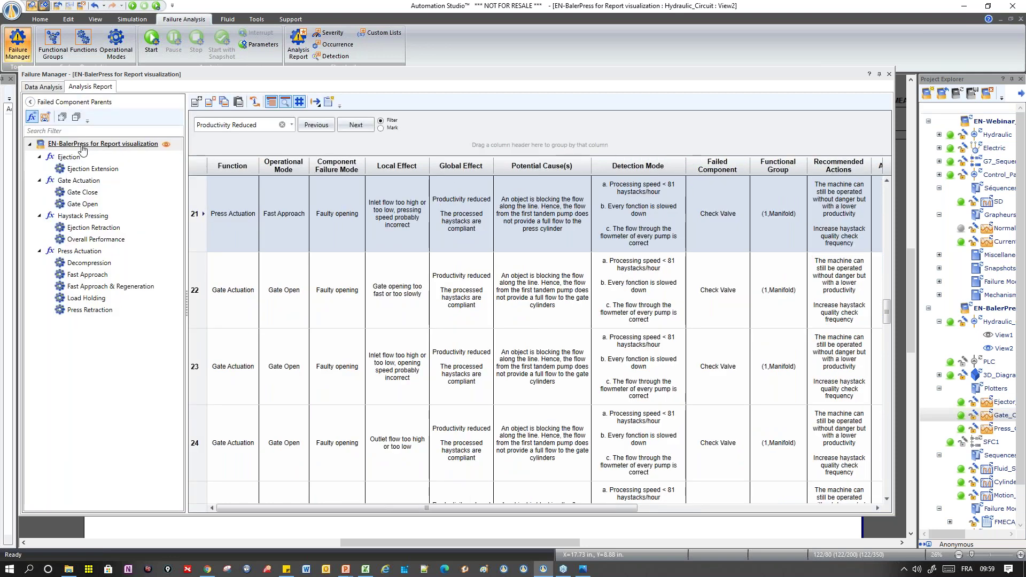
pyautogui.click(84, 146)
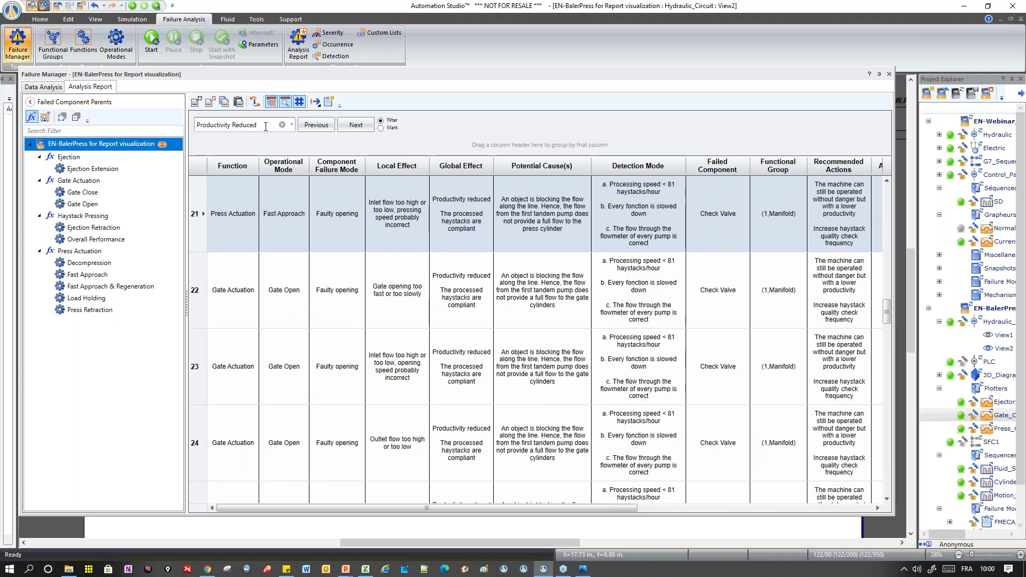
# Reapply the recent search "Productivity Reduced", reselect the project in the failed component parents tree and collapse the tree
pyautogui.click(251, 125)
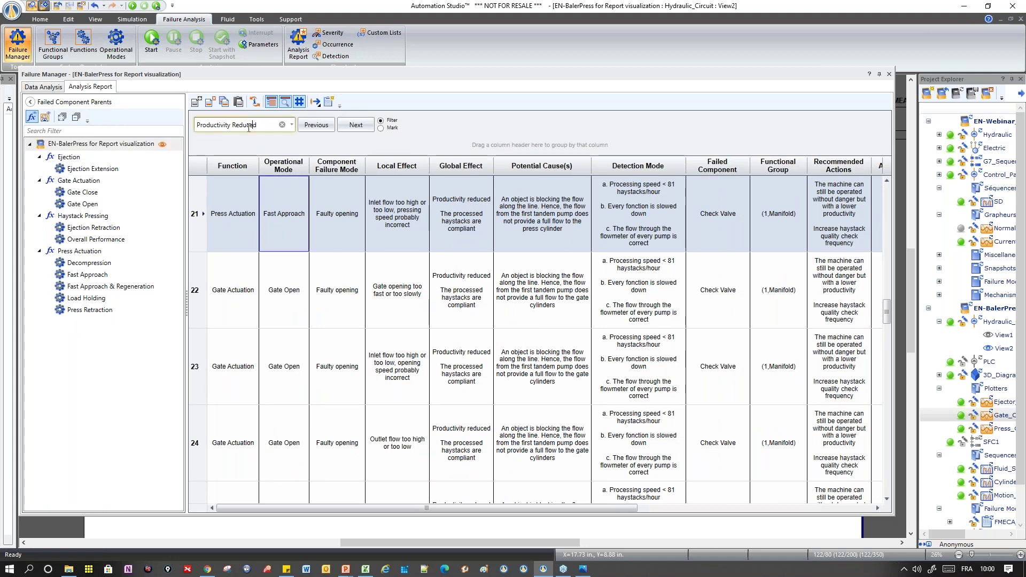
pyautogui.click(291, 124)
pyautogui.click(268, 138)
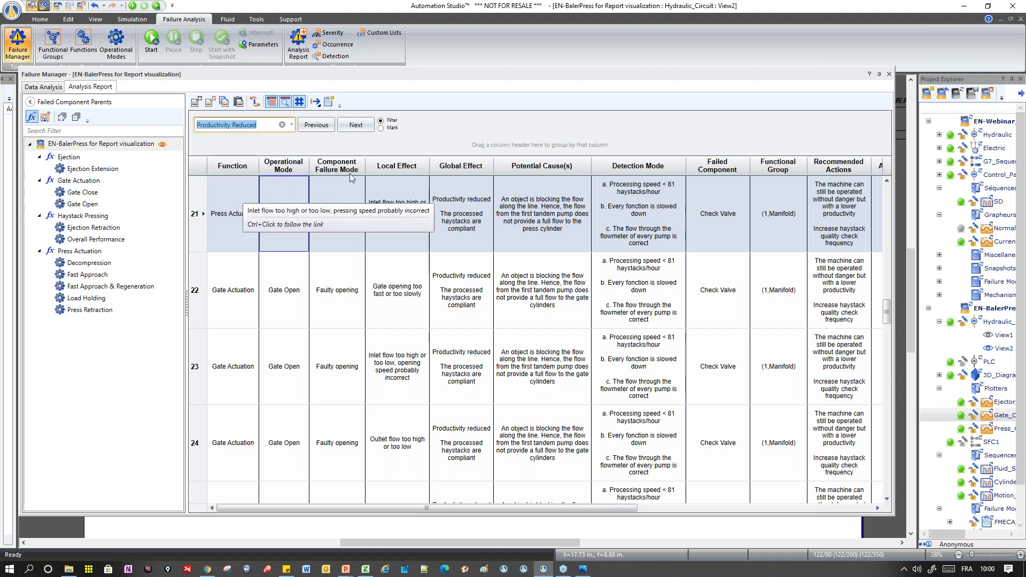
pyautogui.moveTo(259, 125); pyautogui.dragTo(171, 127)
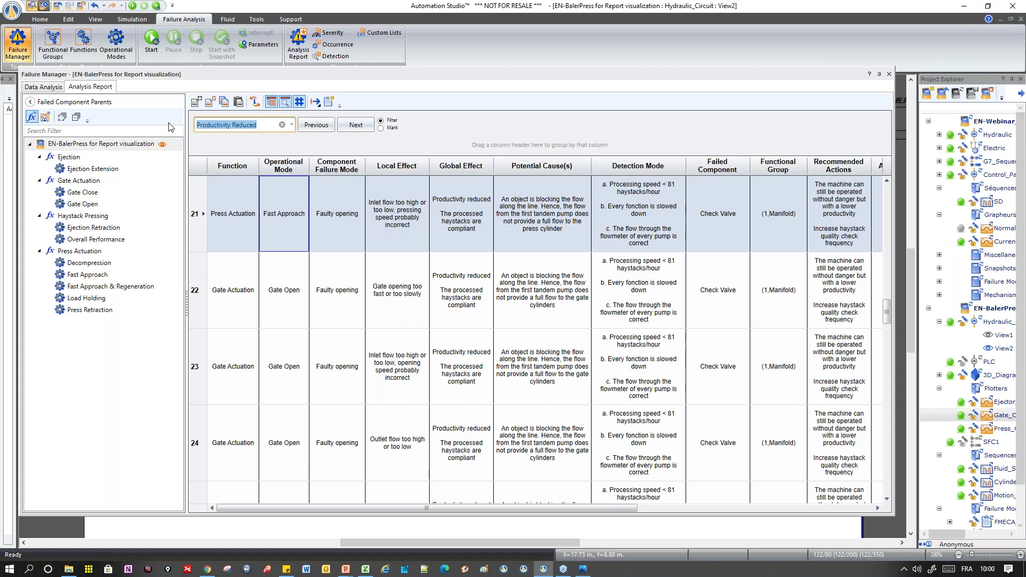
pyautogui.click(293, 126)
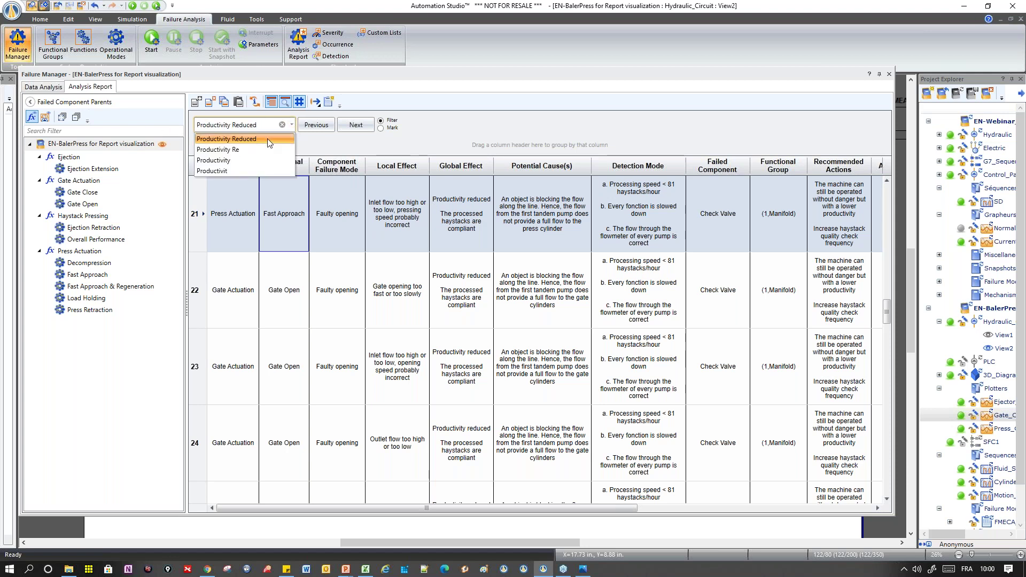
pyautogui.click(267, 139)
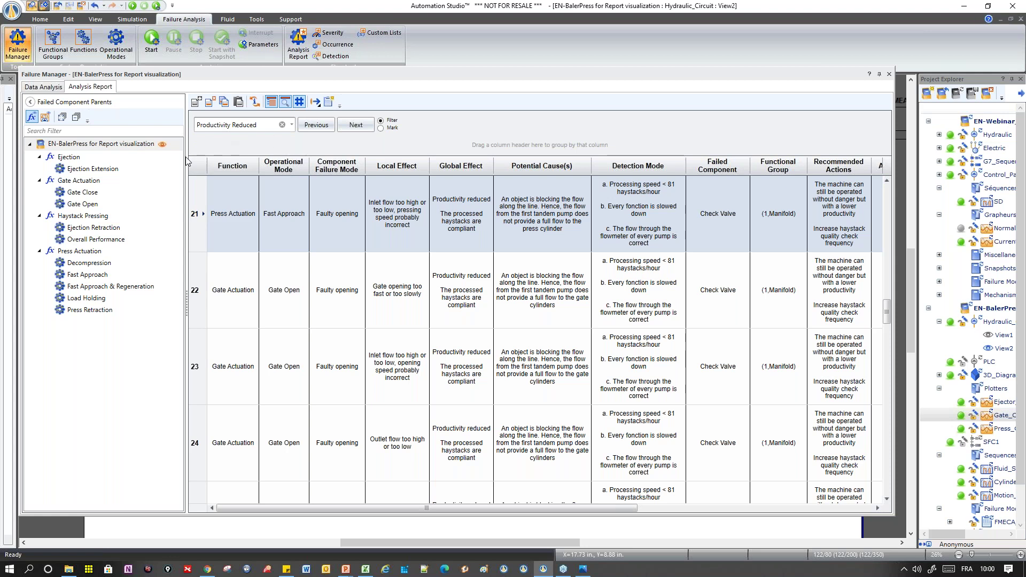
pyautogui.click(86, 146)
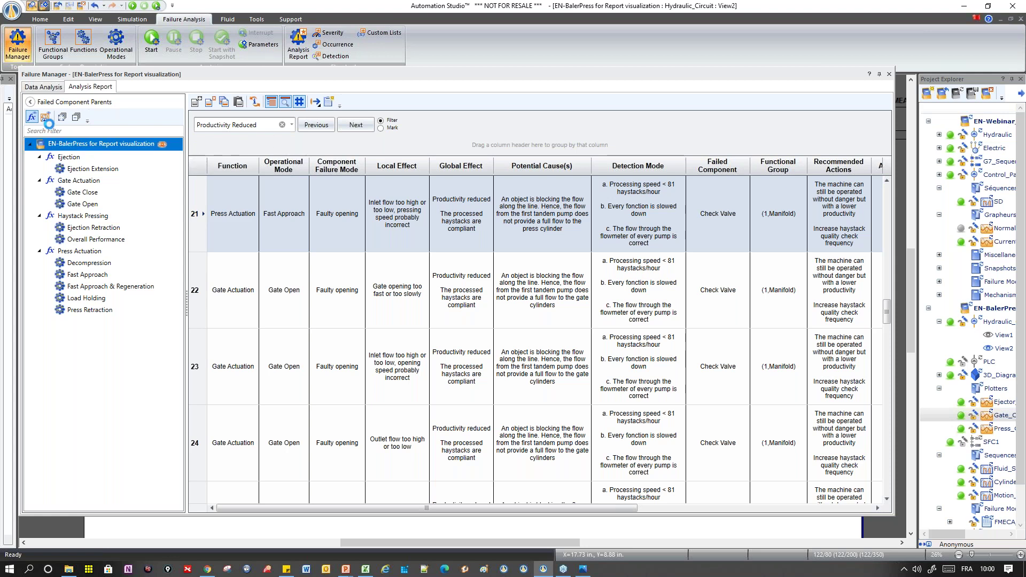
pyautogui.click(29, 102)
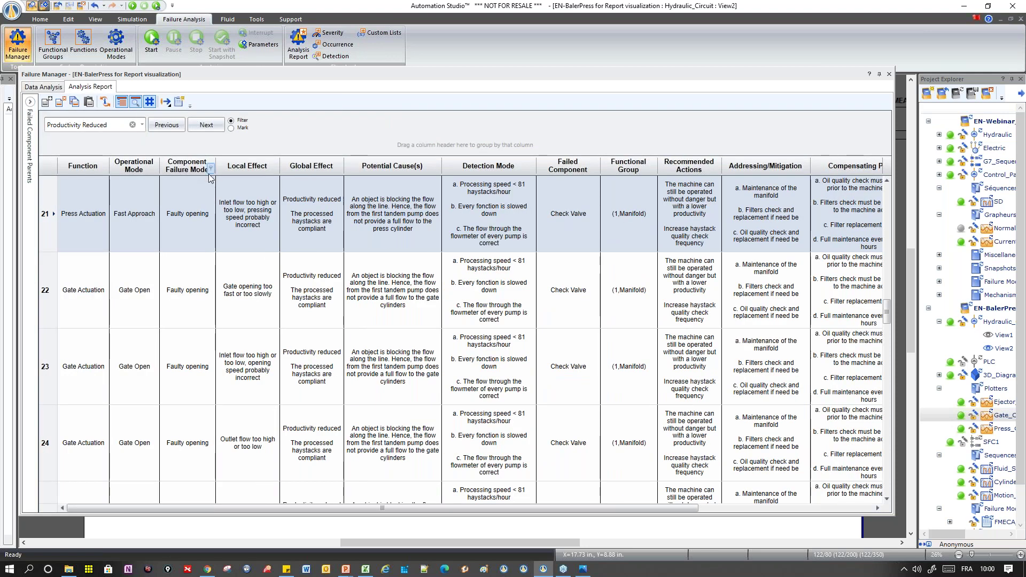
# Sort the report by Global Effect in ascending order and try a "Begins with" filter for "Productivity" in the Filter Editor
pyautogui.moveTo(328, 169)
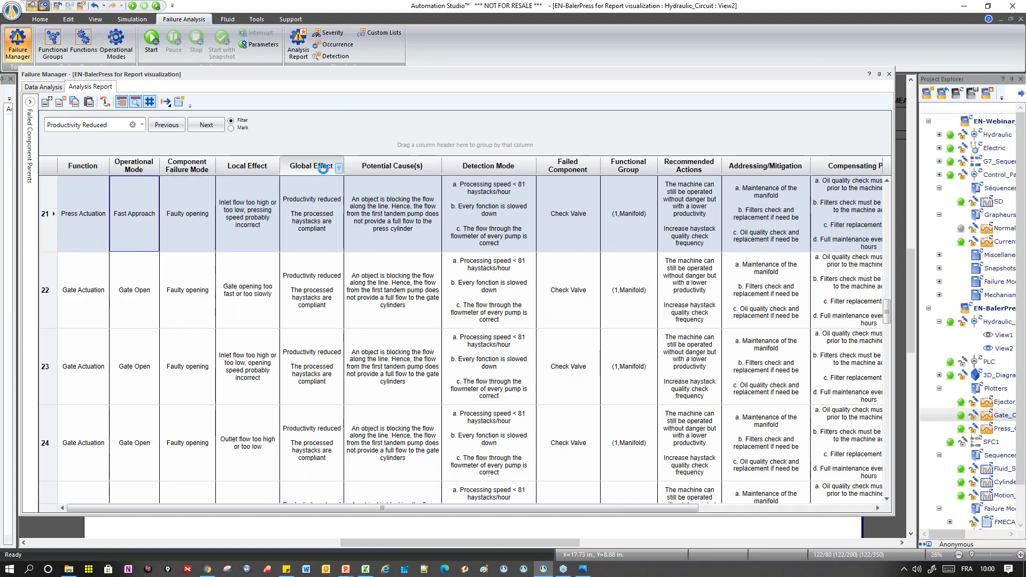
pyautogui.rightClick(339, 171)
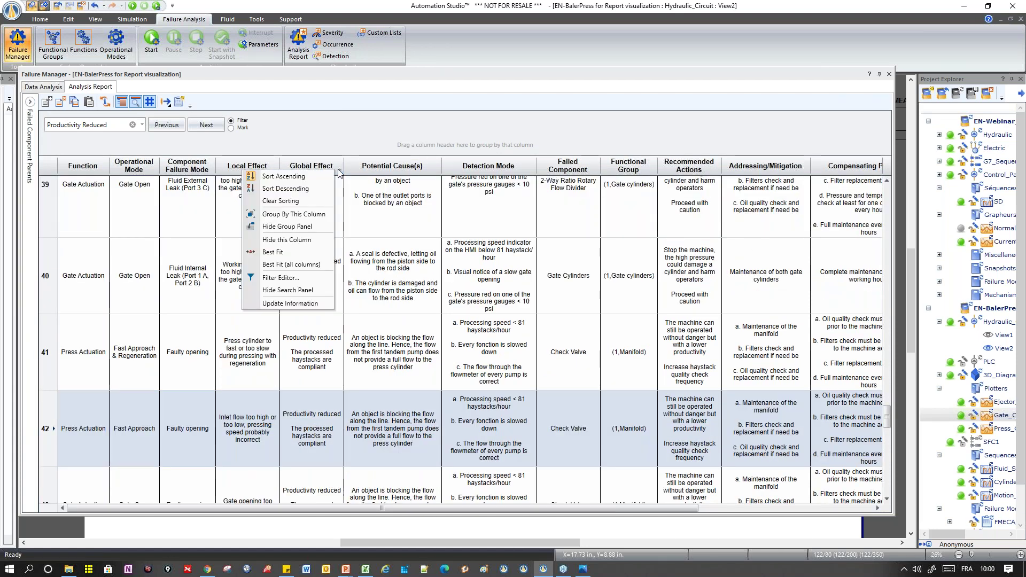
pyautogui.click(295, 278)
pyautogui.click(392, 153)
pyautogui.write('Producitivty')
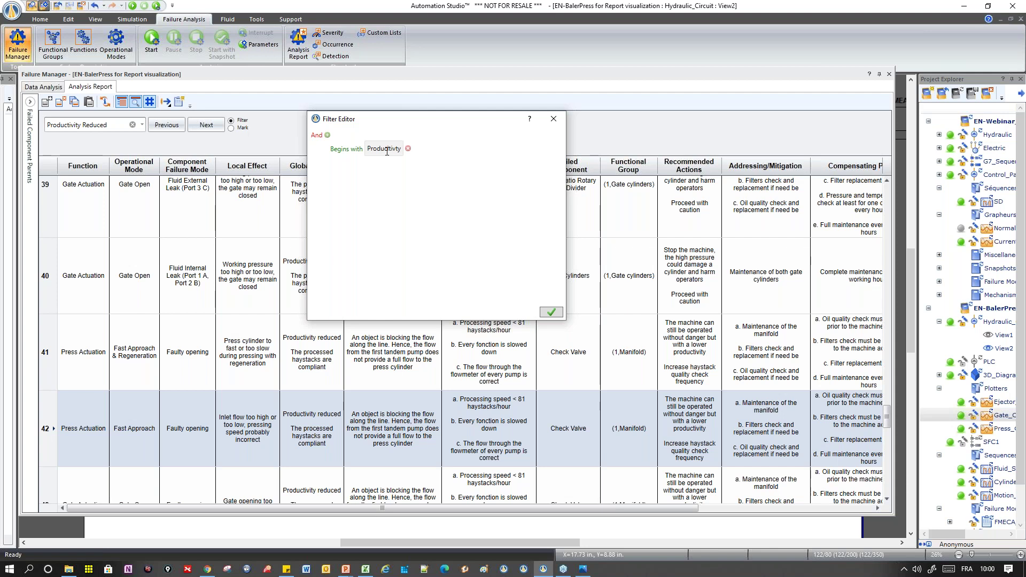
pyautogui.press('BackSpace')
pyautogui.click(557, 120)
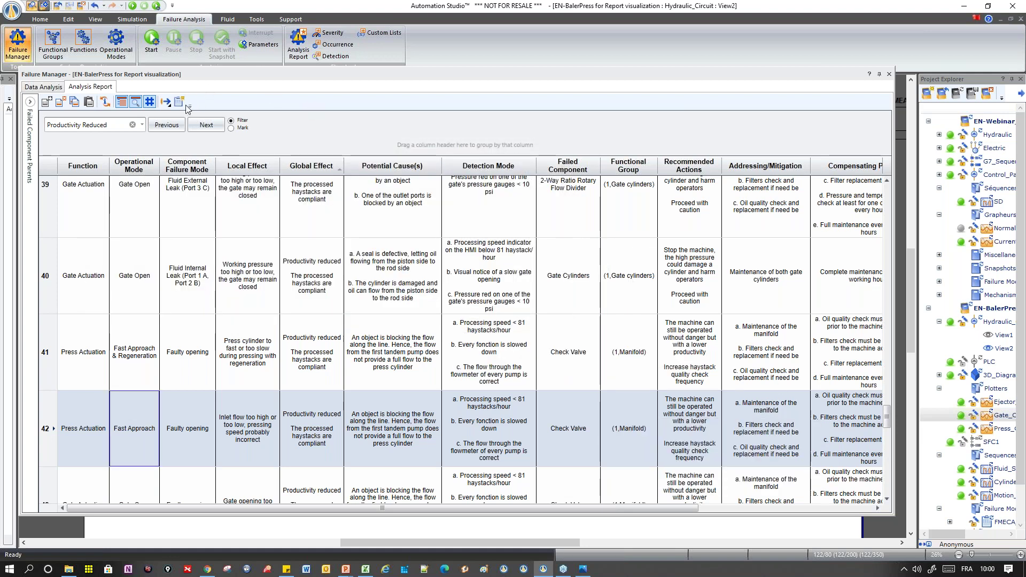
# Look through the searched entries, generate a report document from them, and move the Failure Manager aside to reveal it
pyautogui.click(125, 129)
pyautogui.scroll(-10, 432, 317)
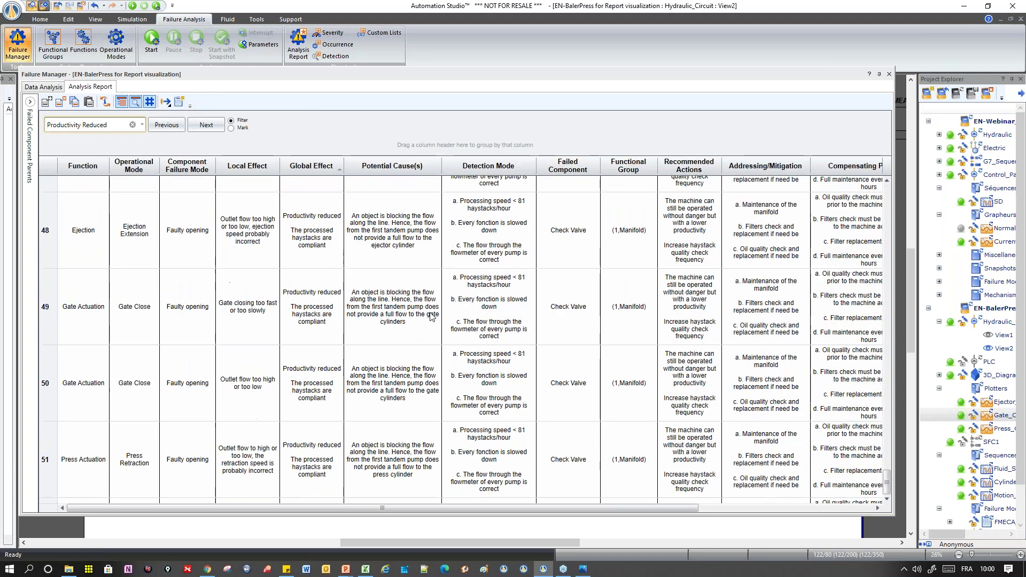
pyautogui.scroll(15, 431, 318)
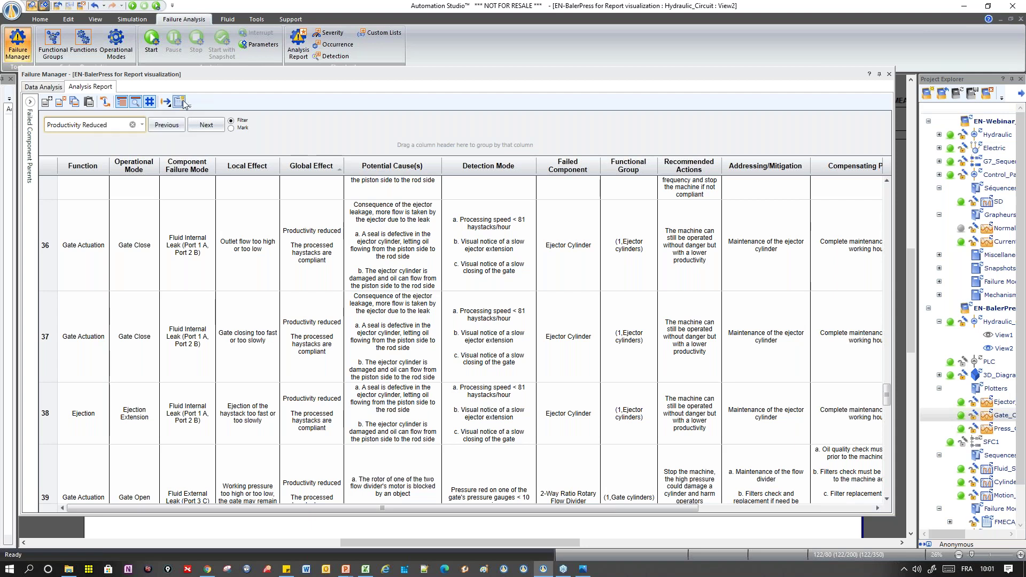
pyautogui.click(180, 102)
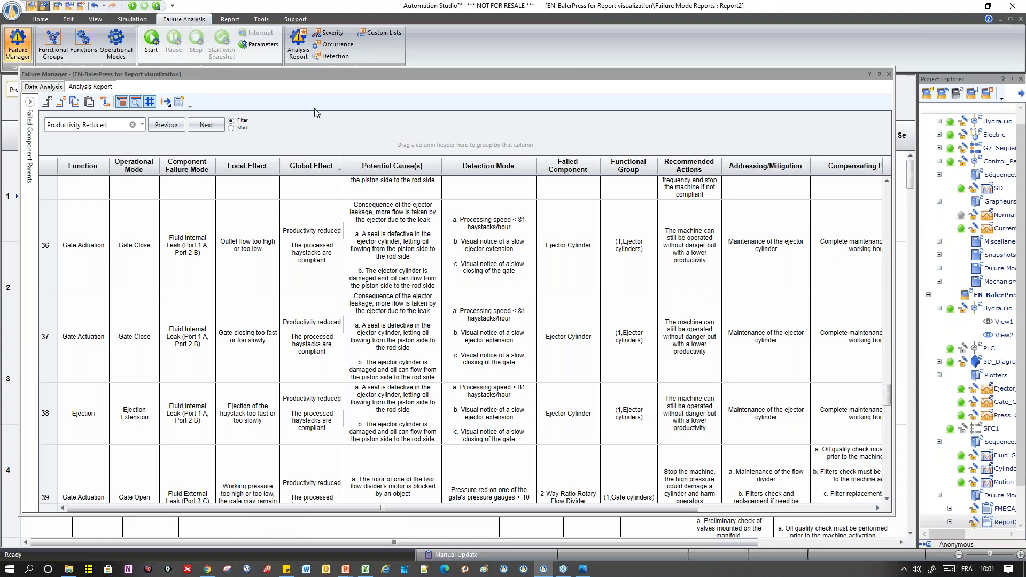
pyautogui.moveTo(315, 75); pyautogui.dragTo(319, 175)
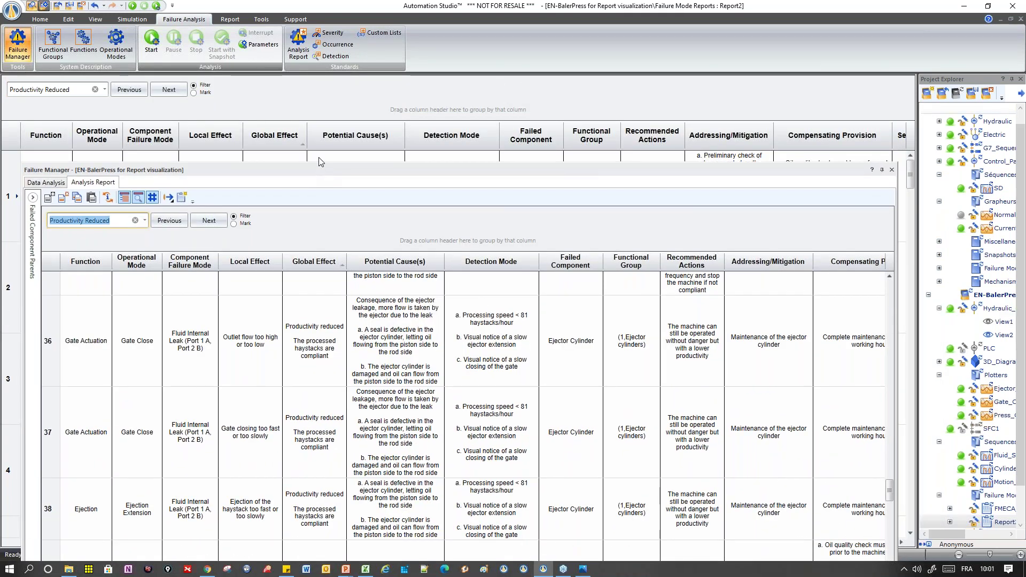
# View the export formats available for the generated report, and close the Failure Manager
pyautogui.click(230, 19)
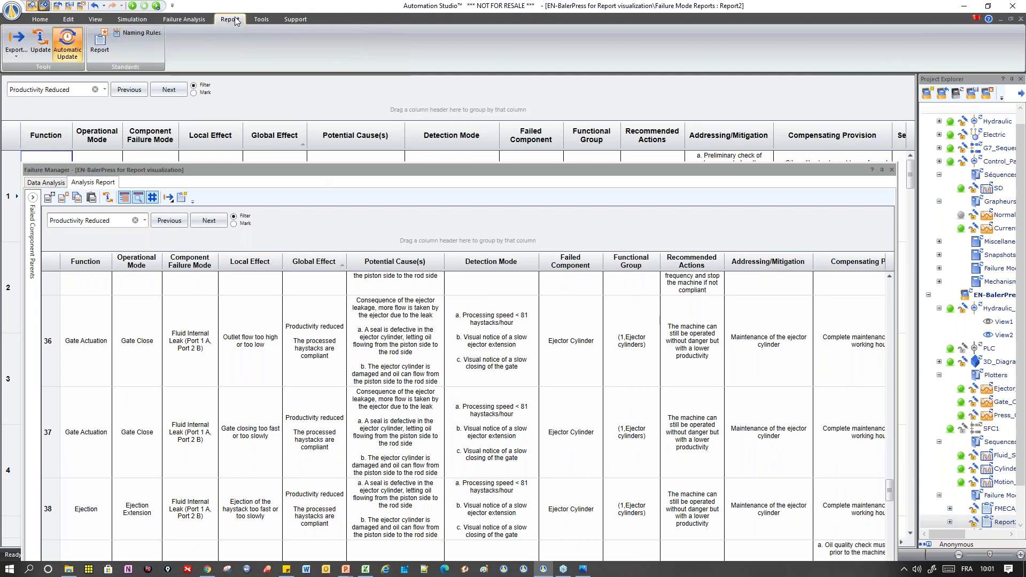
pyautogui.click(17, 56)
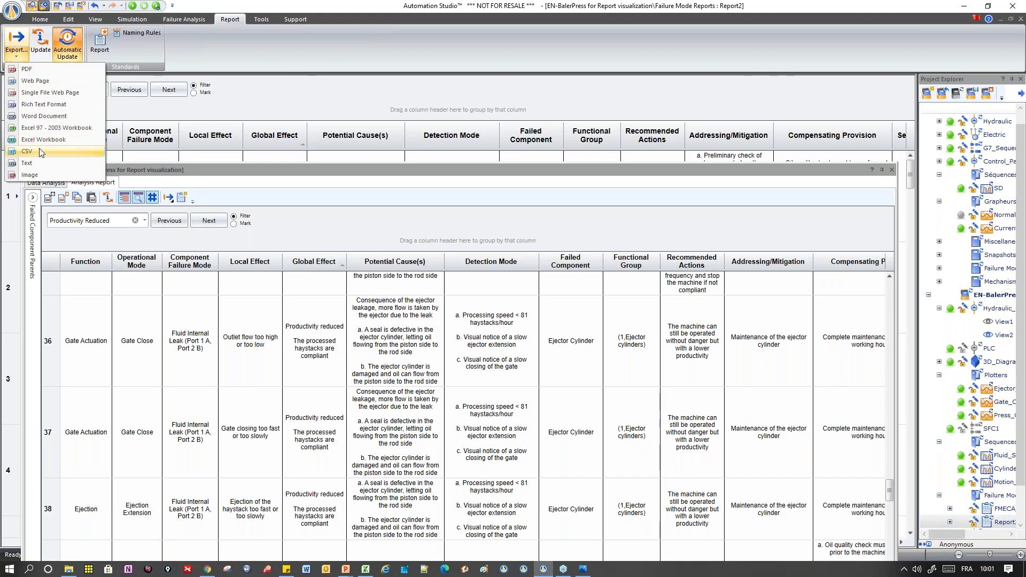
pyautogui.click(261, 184)
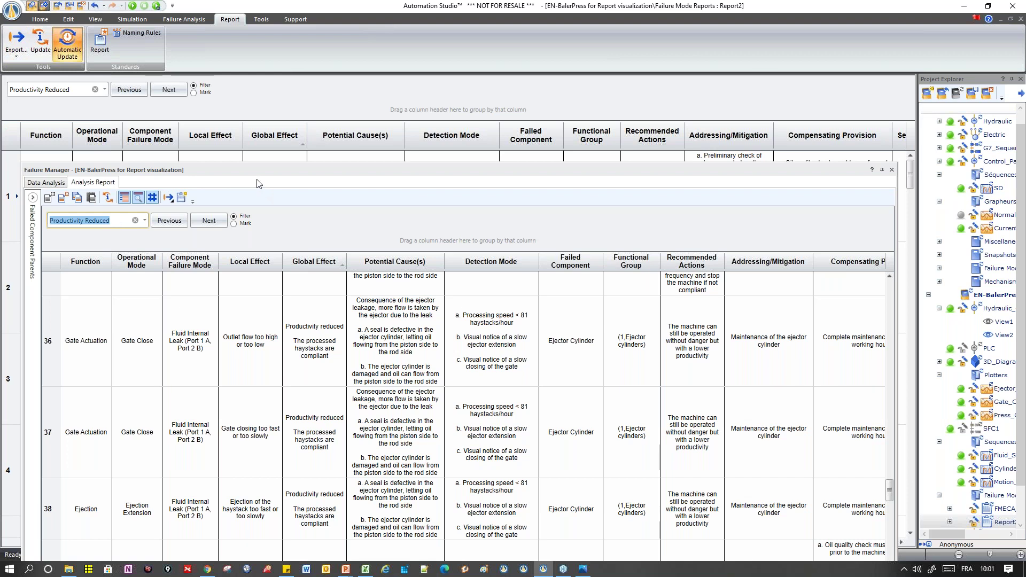
pyautogui.click(892, 170)
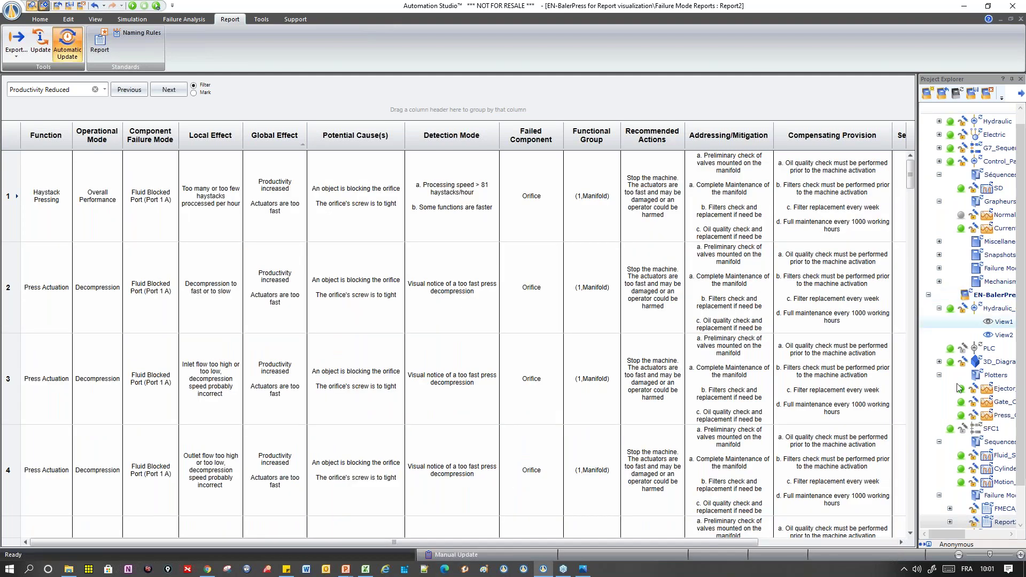
# Open the FMECA_Sub_Report_Slow_Fast_Approach report and look through its entries grouped by Risk Priority Number
pyautogui.doubleClick(1005, 509)
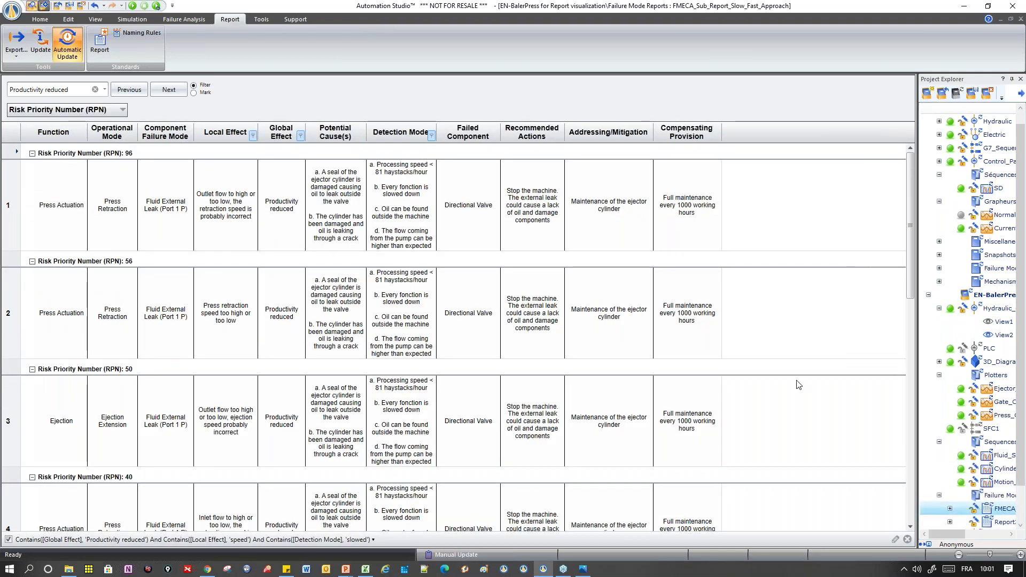
pyautogui.scroll(-3, 797, 385)
pyautogui.scroll(-5, 866, 510)
pyautogui.scroll(8, 877, 509)
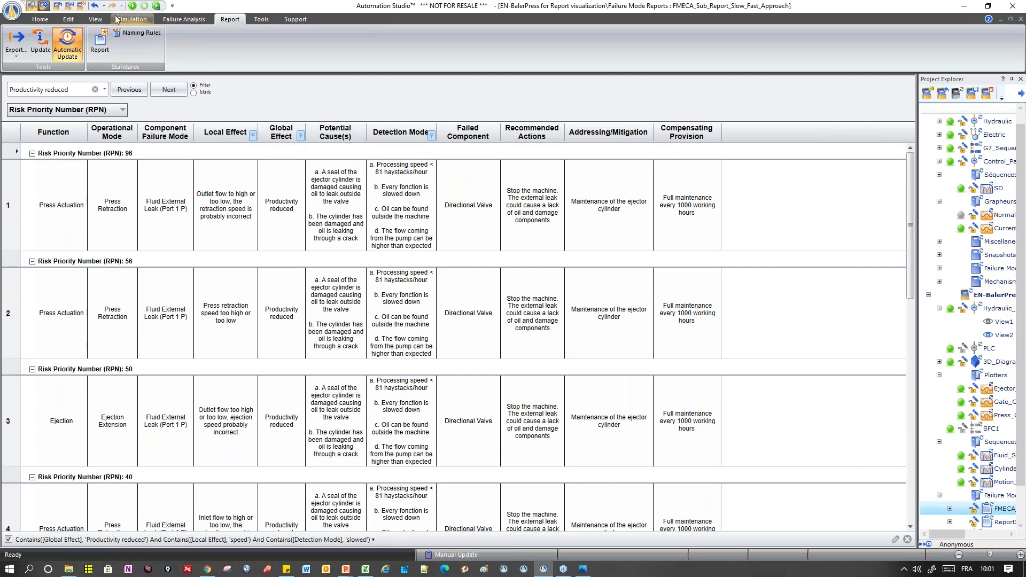
# View the FMECA sub-report's print preview with the default print setup, and close the preview
pyautogui.rightClick(1002, 510)
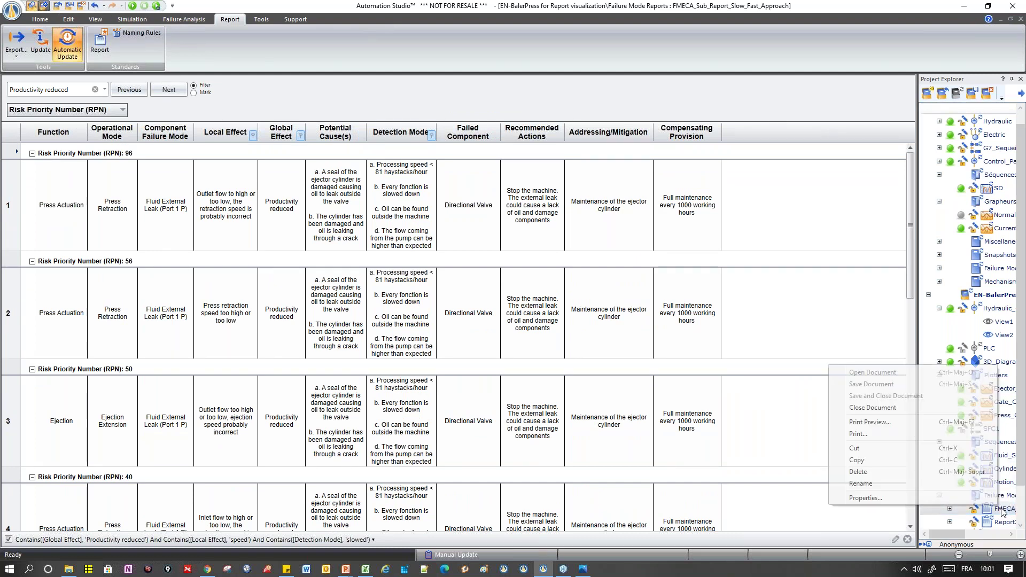
pyautogui.click(889, 427)
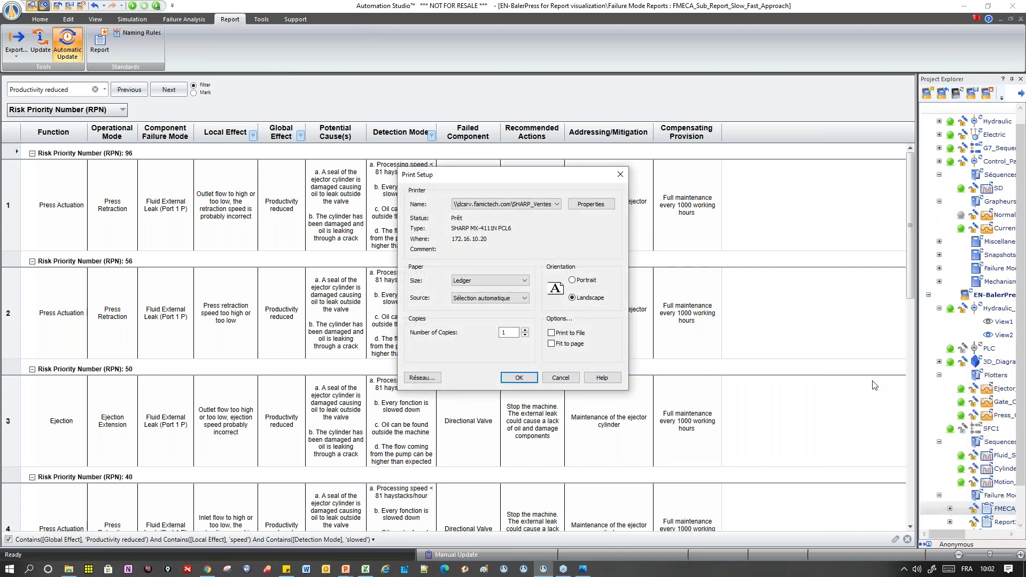
pyautogui.click(519, 378)
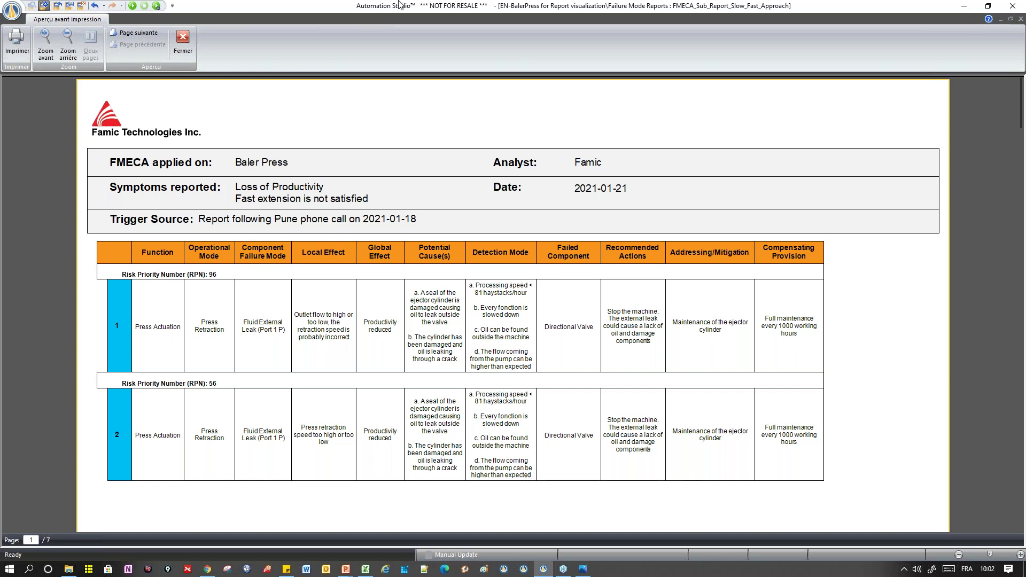
pyautogui.click(184, 43)
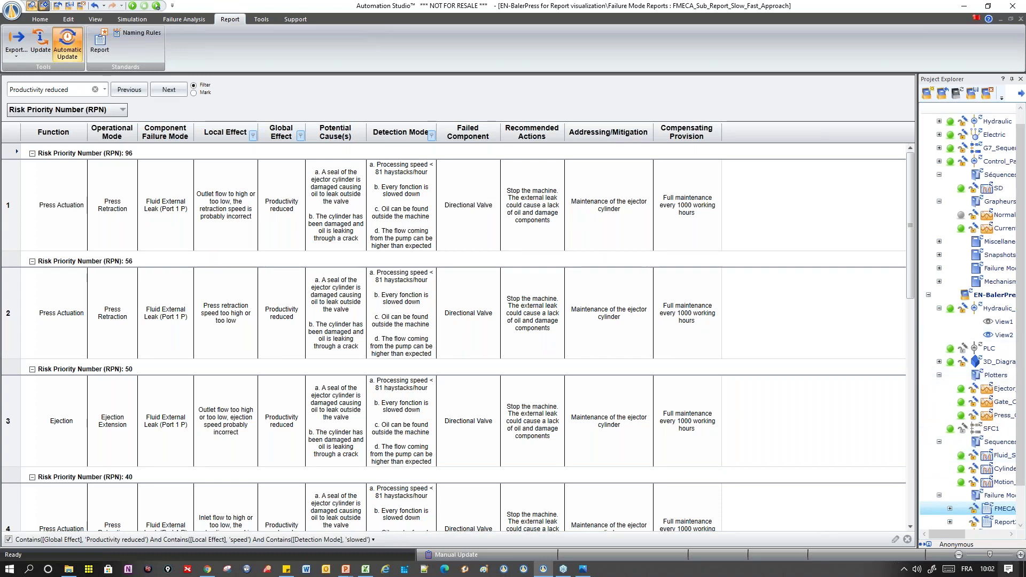
# Open View2 of the baler press hydraulic circuit and inspect the gate cylinder's details
pyautogui.moveTo(1015, 458)
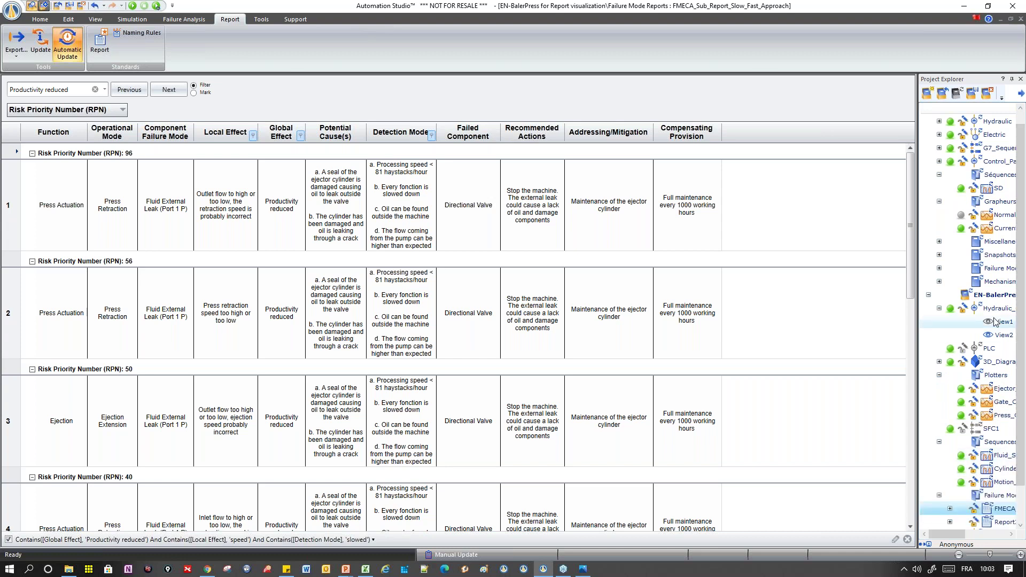
pyautogui.doubleClick(1001, 335)
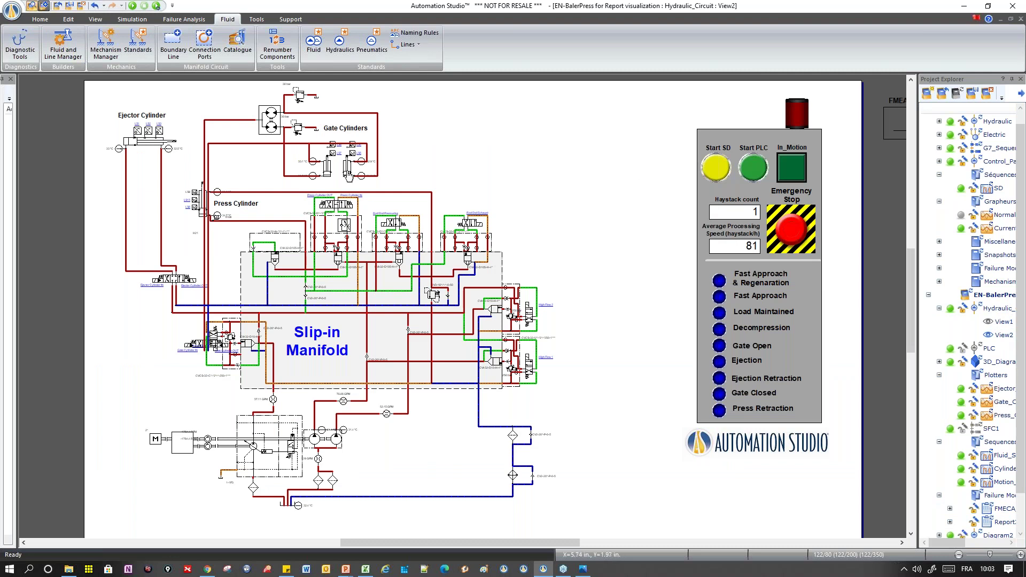
pyautogui.moveTo(347, 174)
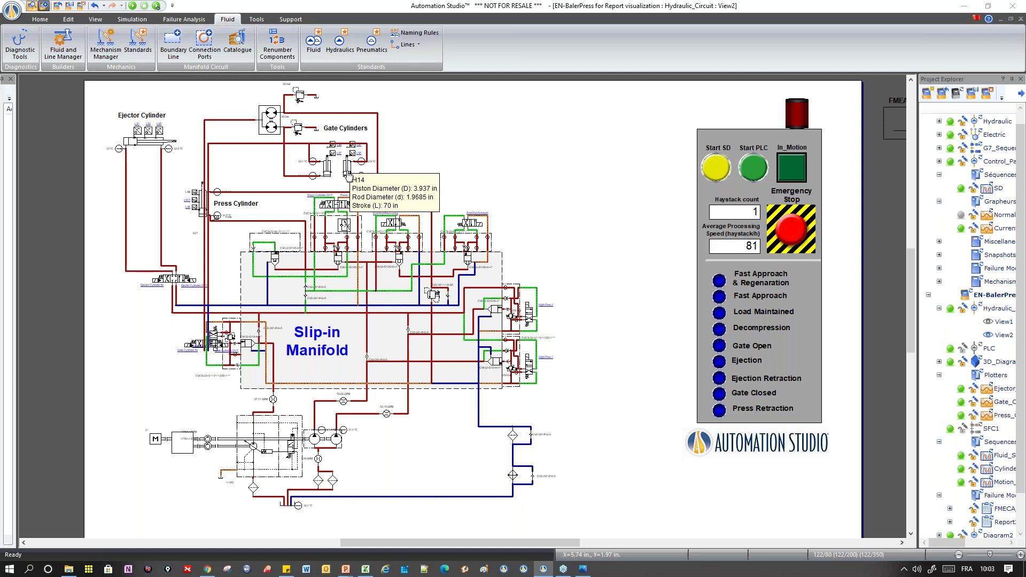
# Return to the FMECA sub-report and follow the first entry's Component Failure Mode link to the component in the circuit
pyautogui.click(1002, 512)
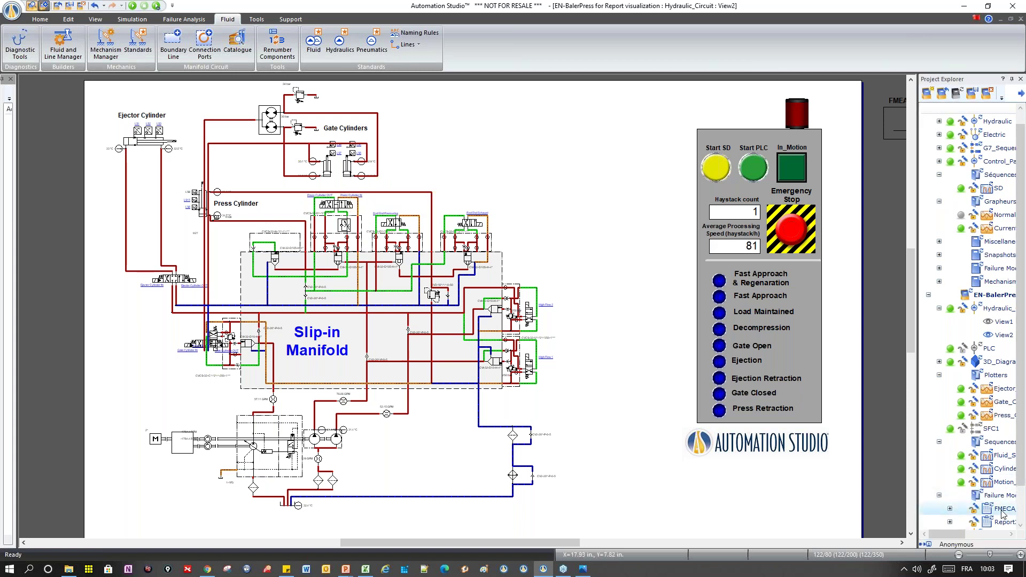
pyautogui.doubleClick(1003, 512)
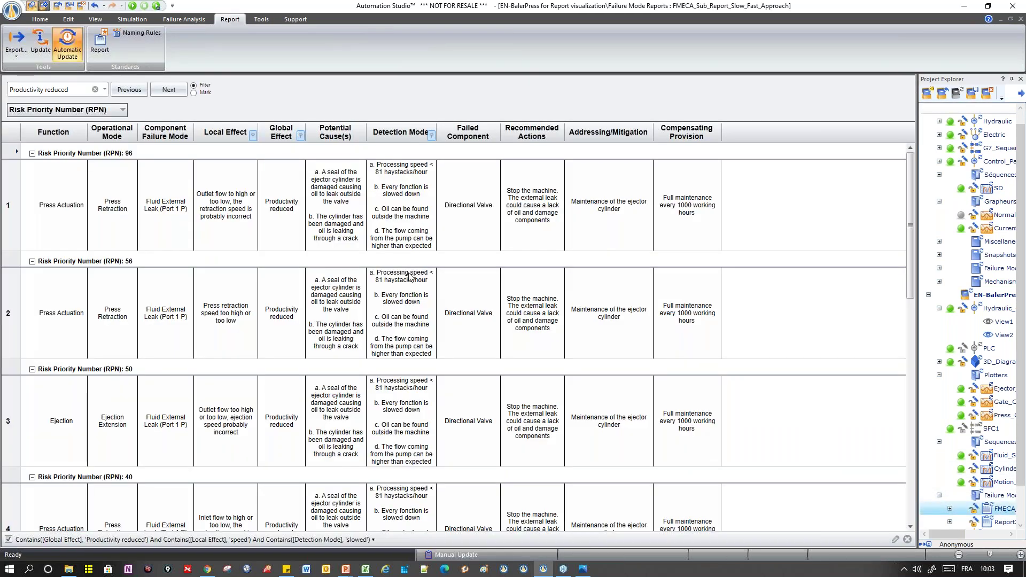
pyautogui.rightClick(183, 196)
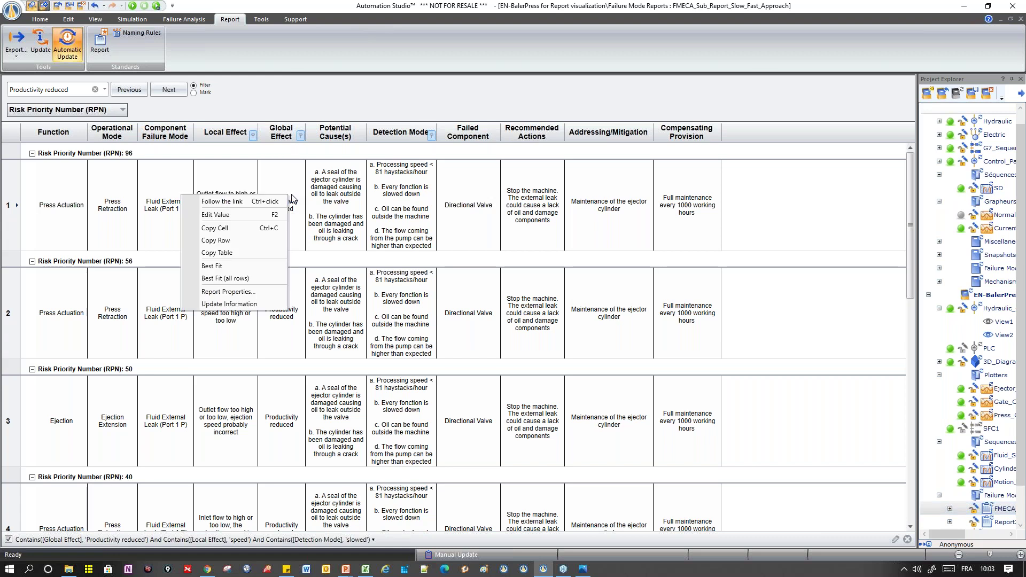
pyautogui.click(266, 203)
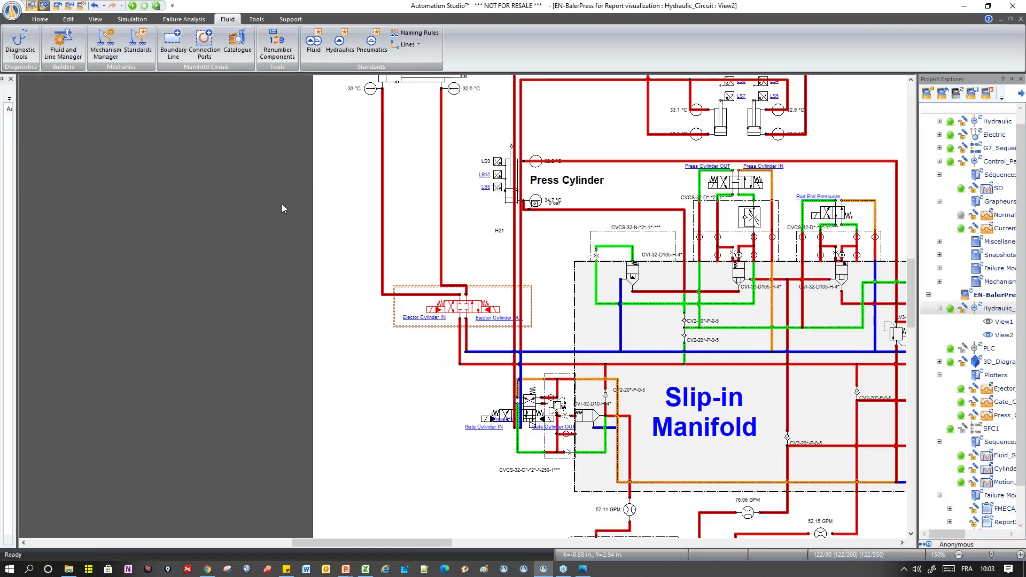
# Reopen the FMECA sub-report and follow the first entry's Failed Component link to the directional valve in the circuit
pyautogui.doubleClick(1003, 510)
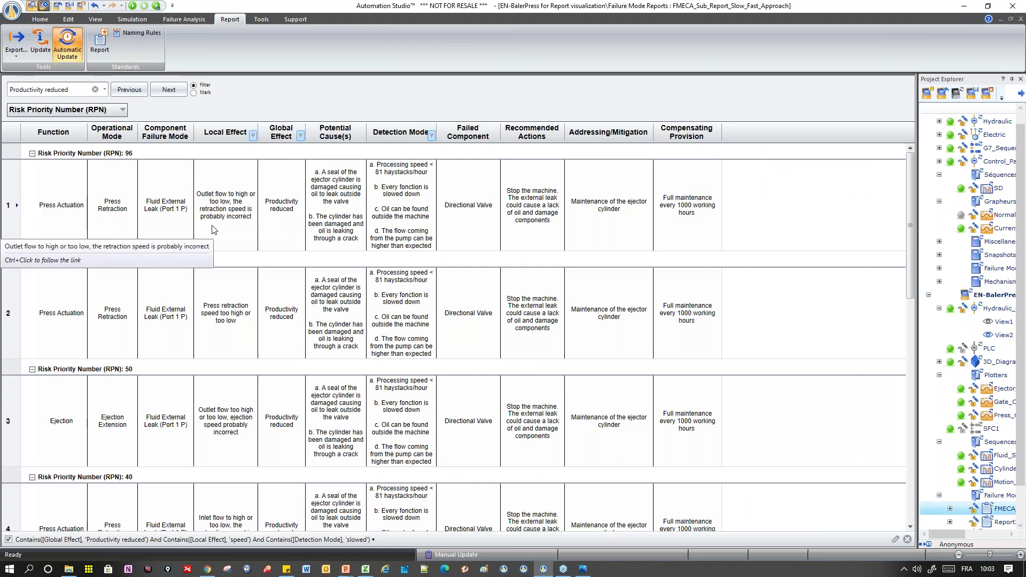
pyautogui.rightClick(461, 200)
pyautogui.click(446, 203)
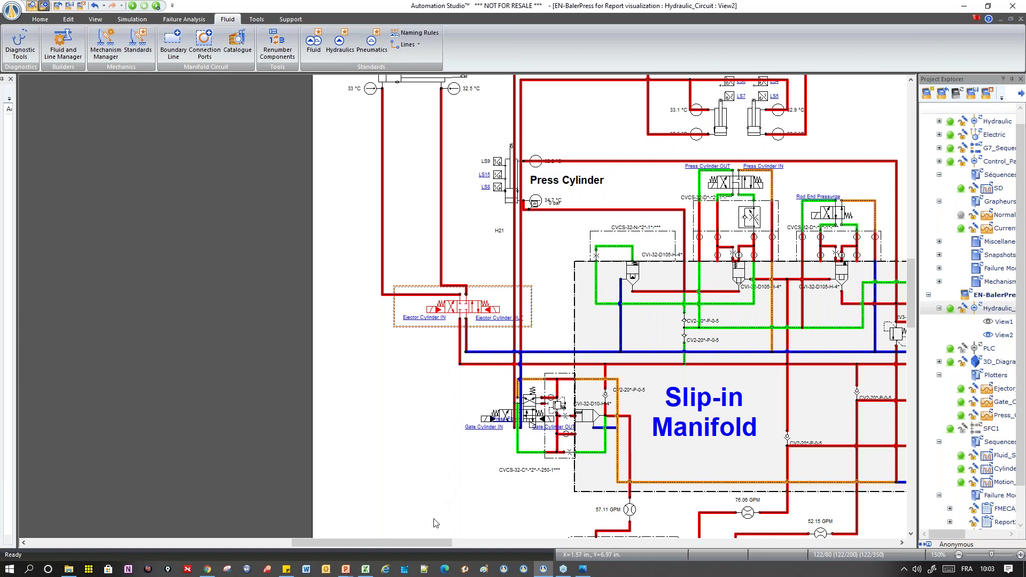
# Switch to the PowerPoint slide show and advance from the Agenda to the Benefits slide
pyautogui.moveTo(347, 571)
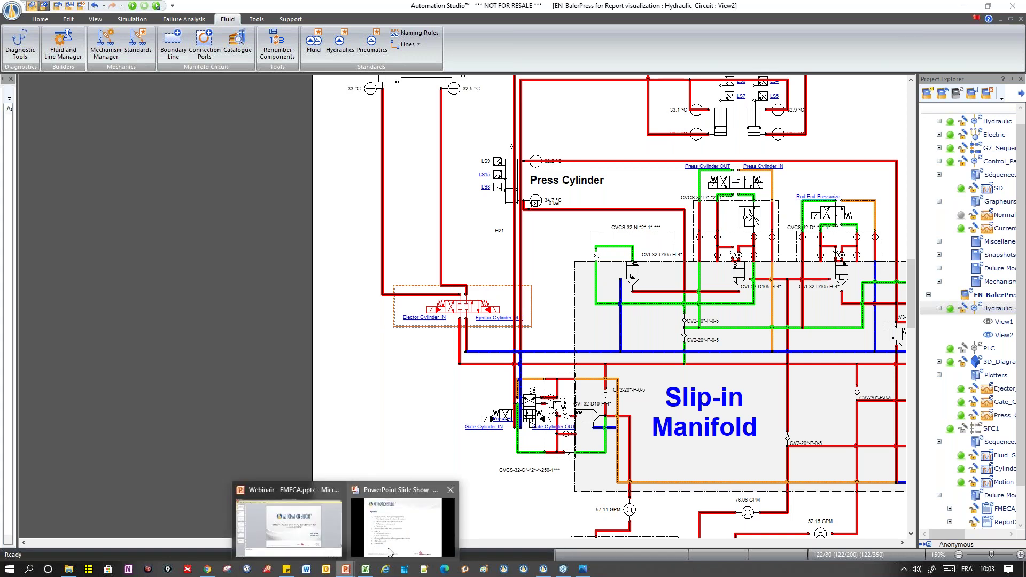
pyautogui.click(401, 543)
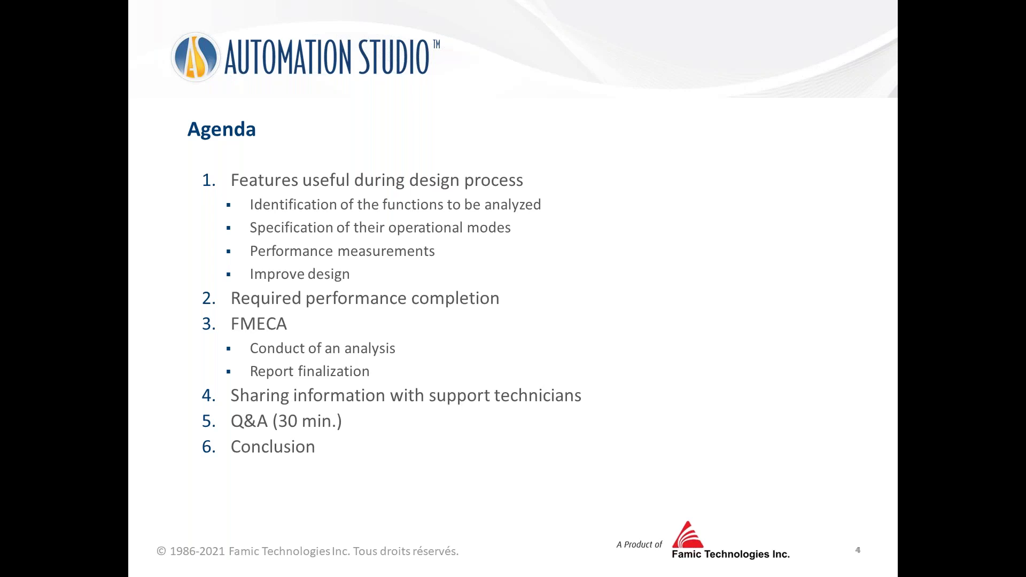
pyautogui.press('Right')
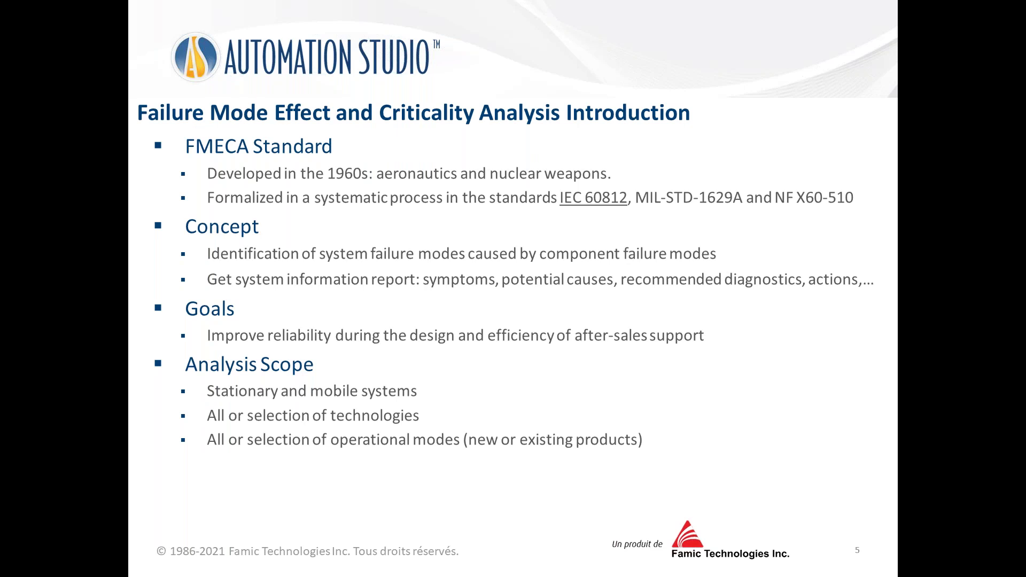
pyautogui.press('Right')
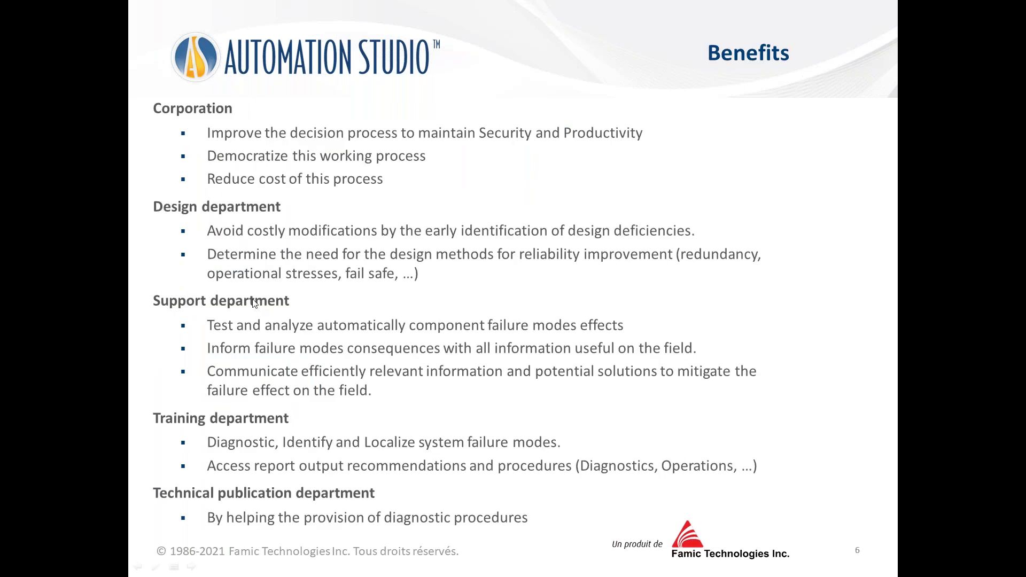
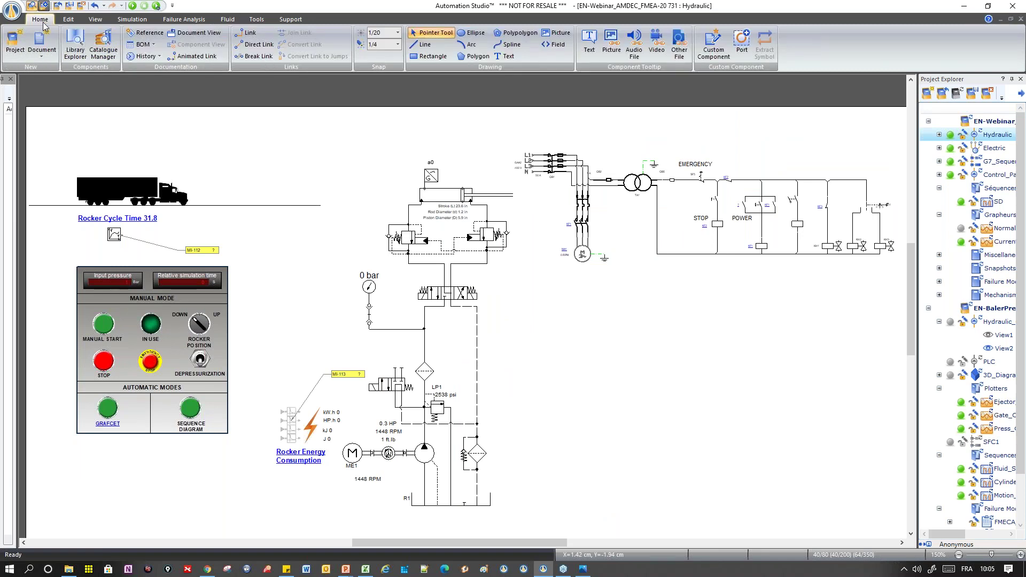
# Insert a Unidirectional Pump with Shaft in the empty area below the electrical circuit and display its Troubleshooting properties
pyautogui.click(78, 55)
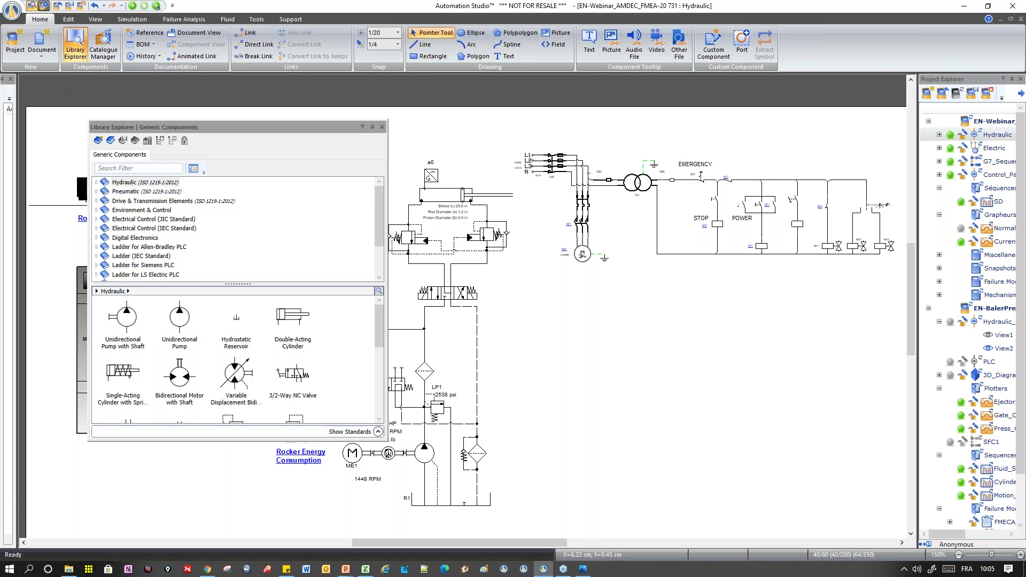
pyautogui.moveTo(124, 319); pyautogui.dragTo(635, 349)
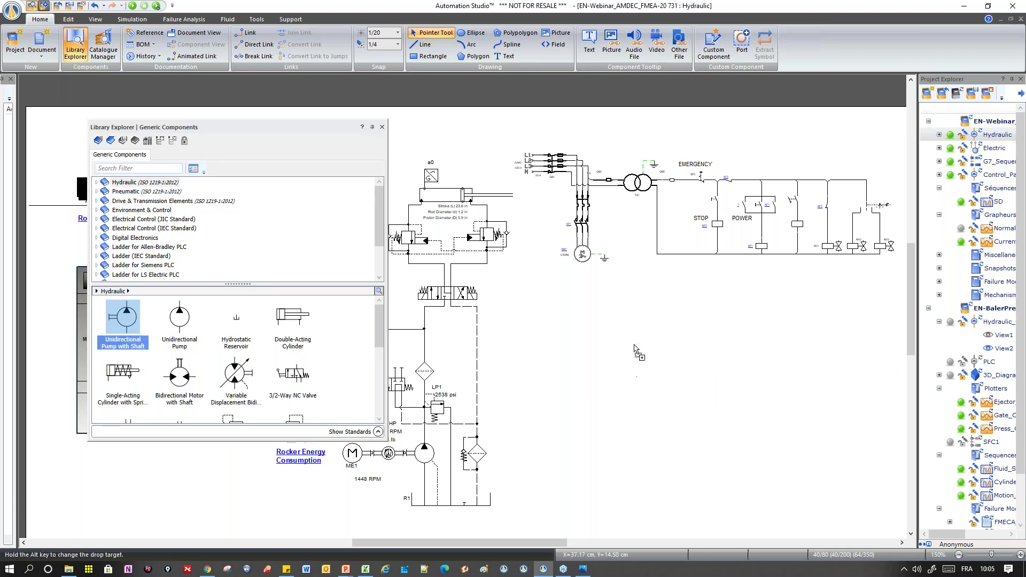
pyautogui.doubleClick(636, 363)
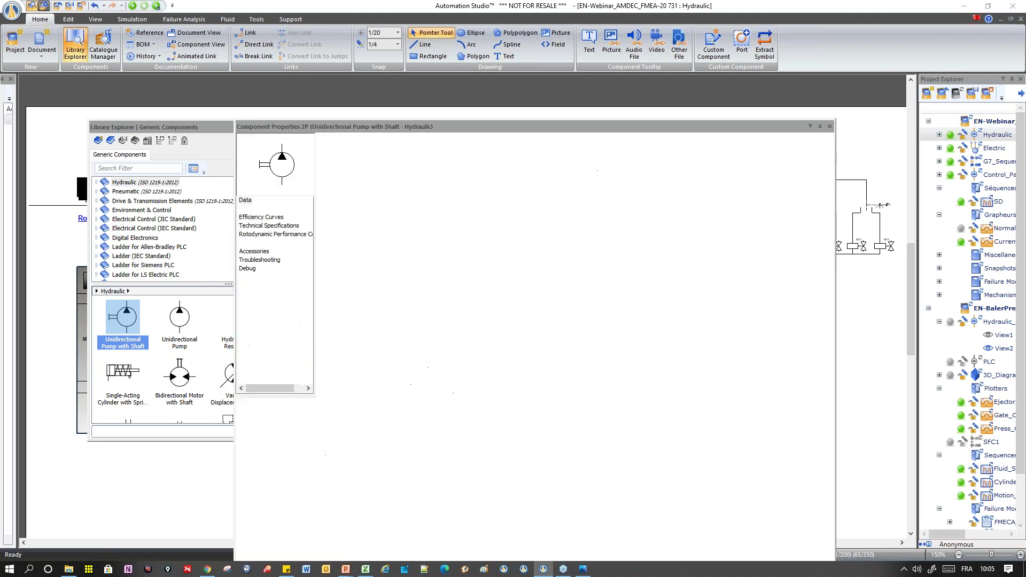
pyautogui.click(275, 262)
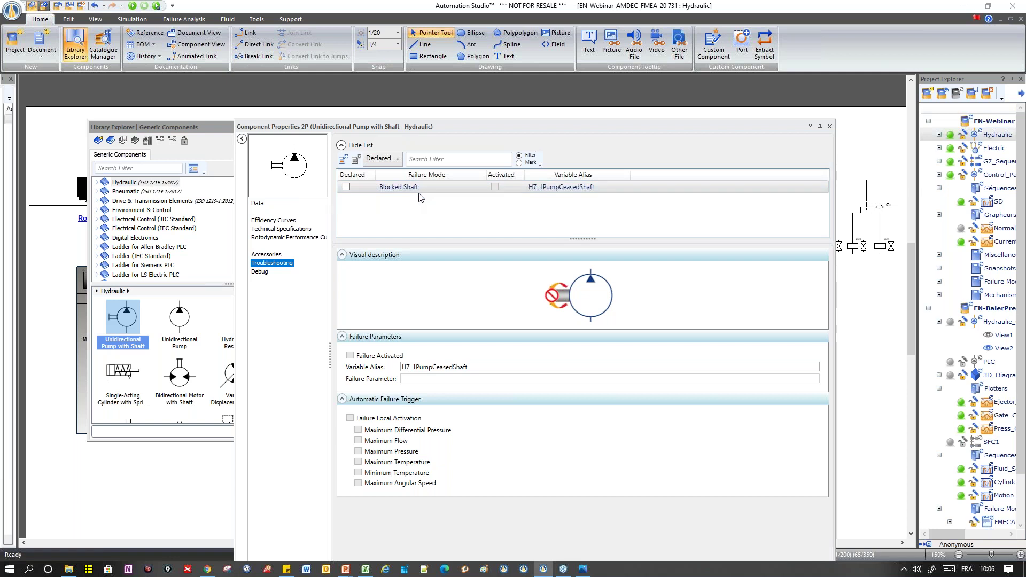
# Try a generic Fluid Internal Leak failure between ports A and B, view the other failure choices, and discard it and close the pump's properties
pyautogui.click(343, 159)
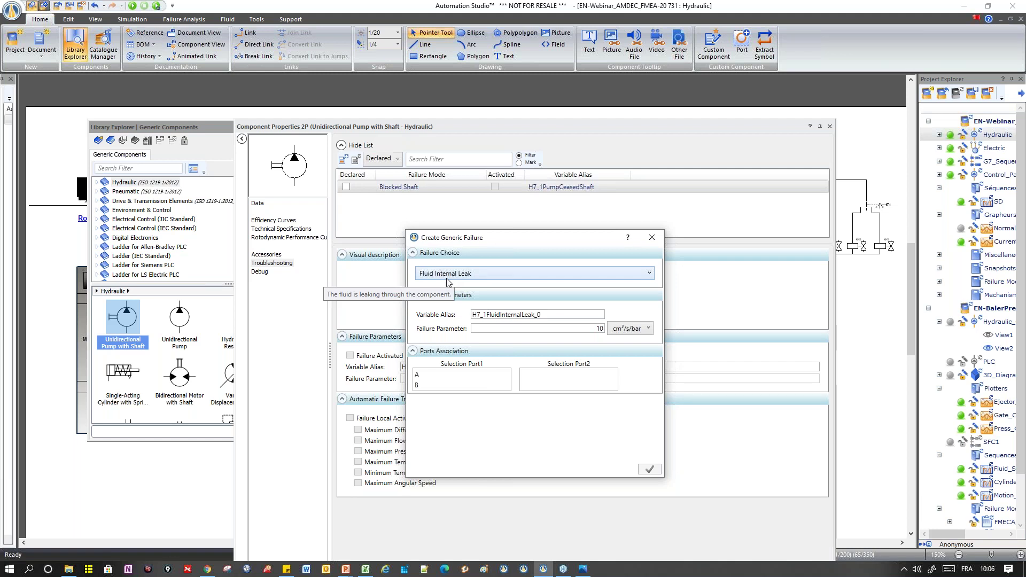
pyautogui.click(438, 375)
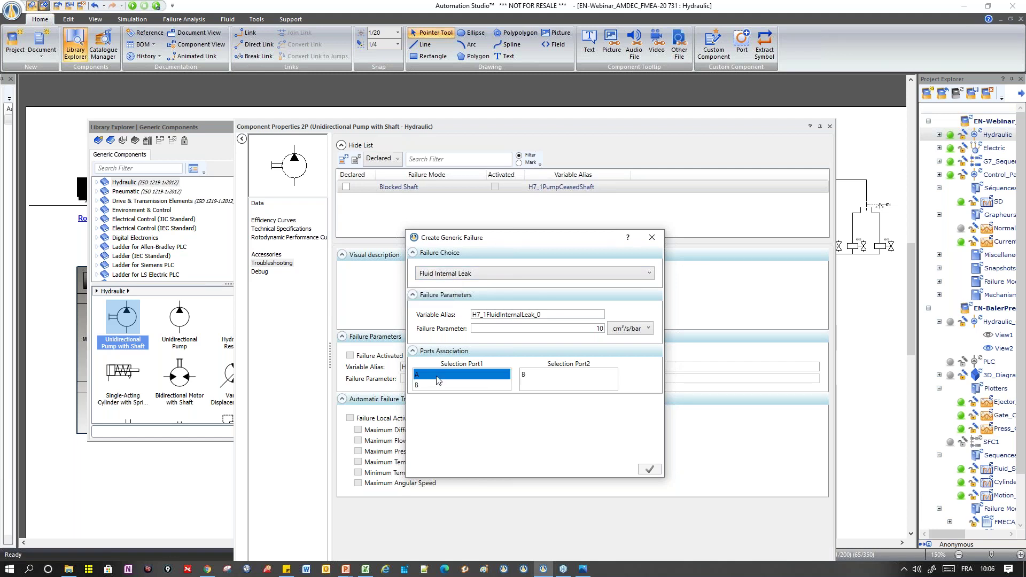
pyautogui.click(537, 376)
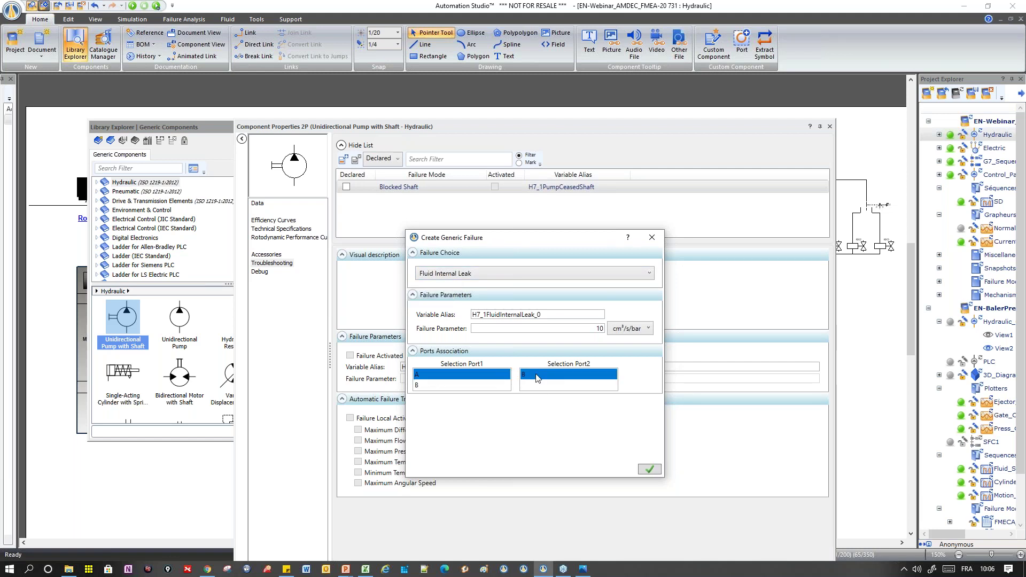
pyautogui.click(497, 274)
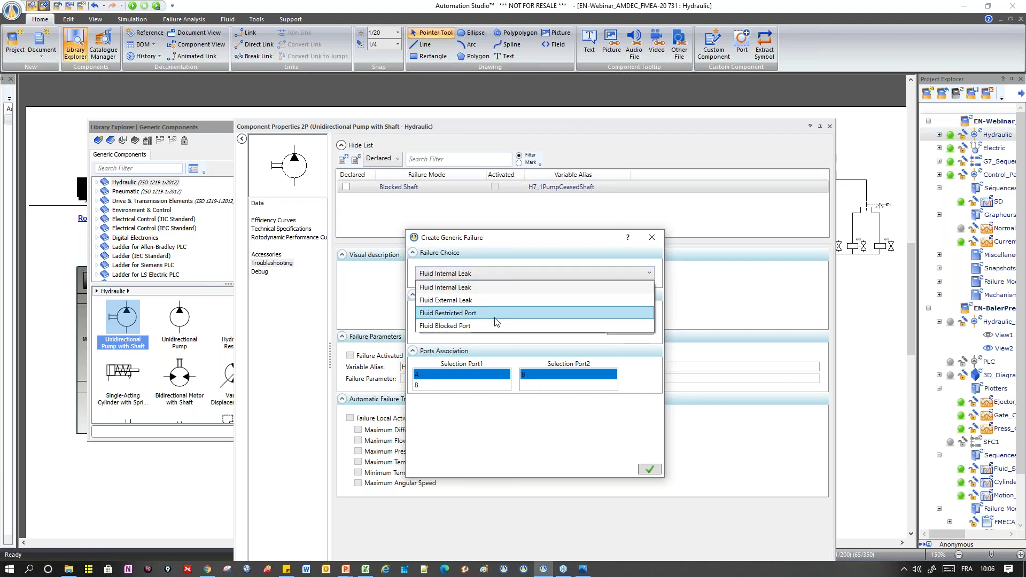
pyautogui.click(658, 242)
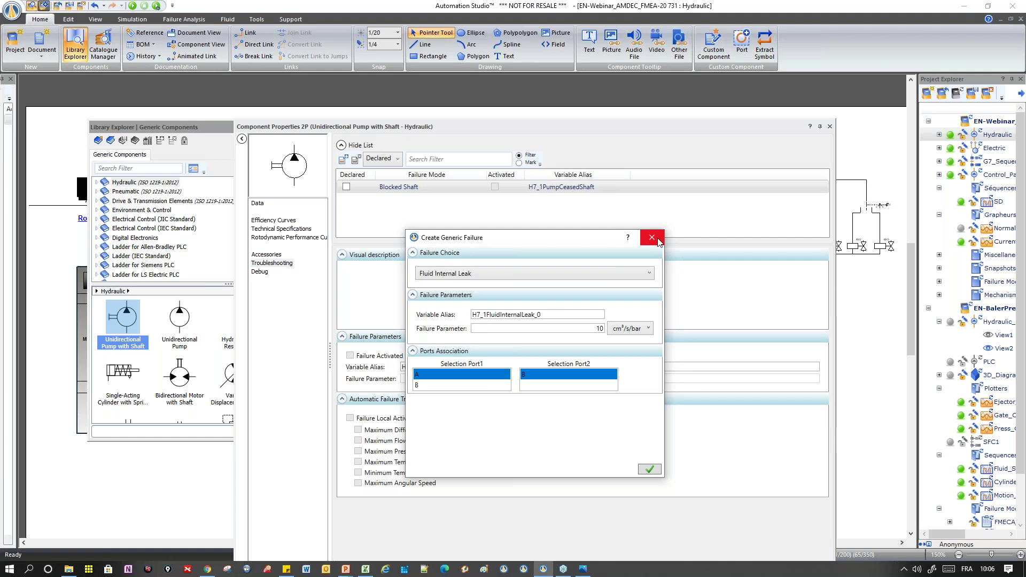
pyautogui.click(651, 237)
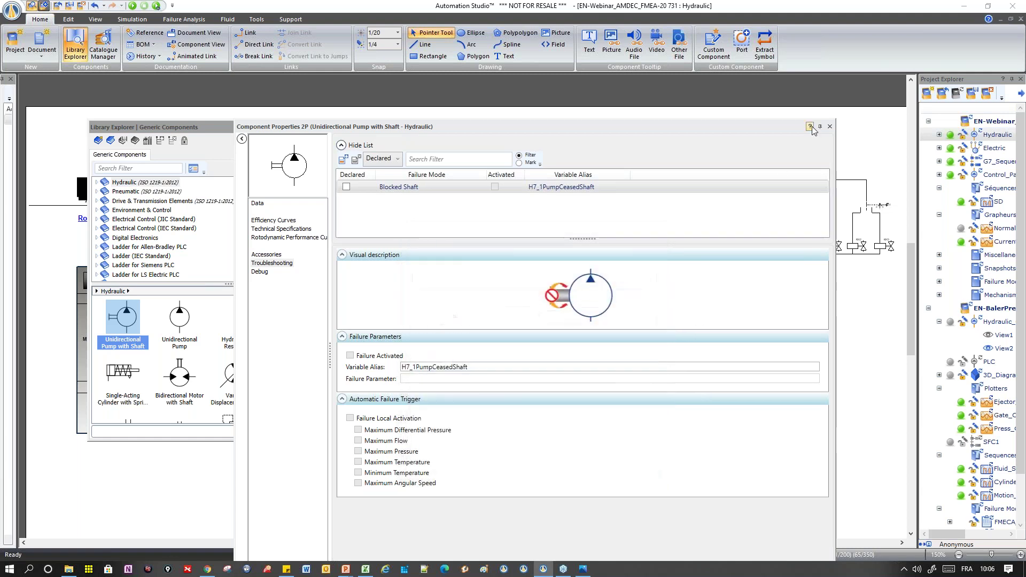
pyautogui.click(830, 126)
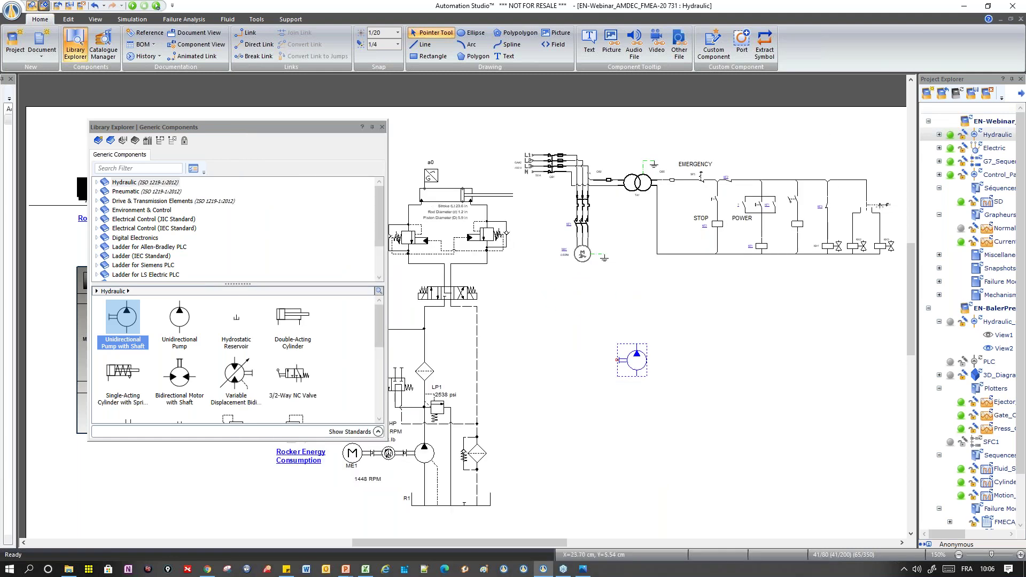
# Move the Library Explorer aside and create a new component library named zxcxzc
pyautogui.moveTo(286, 123); pyautogui.dragTo(264, 130)
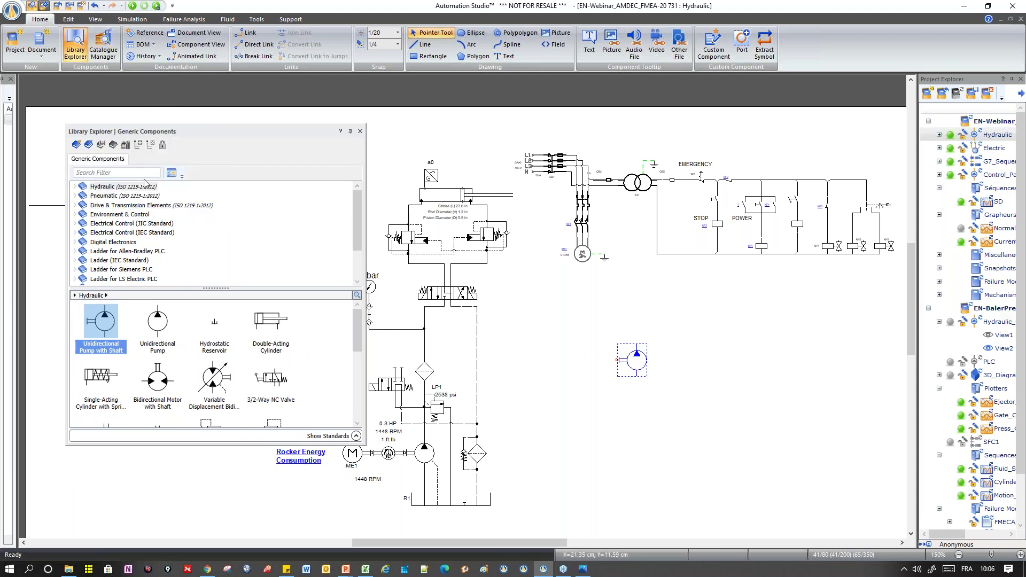
pyautogui.click(76, 145)
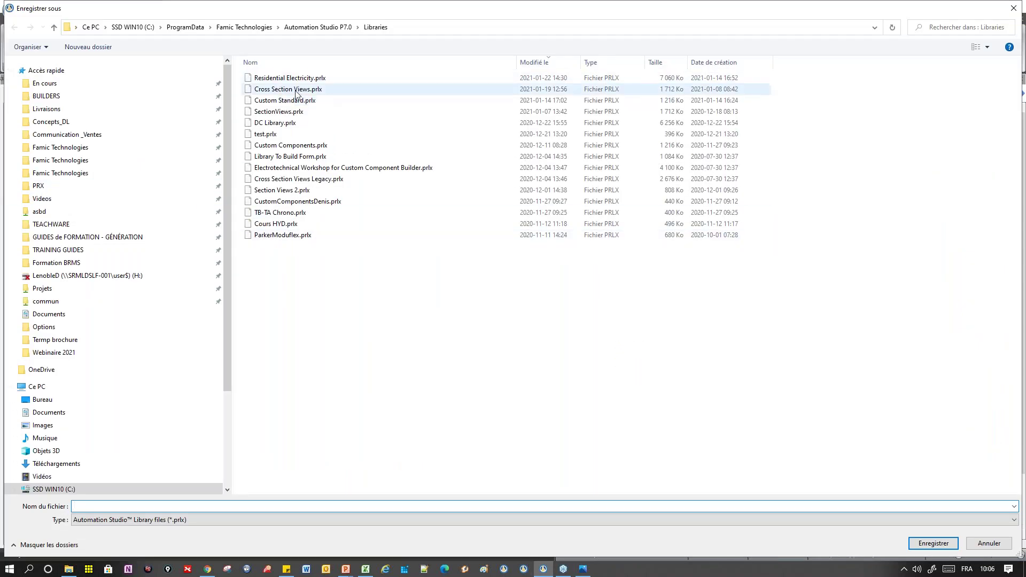
pyautogui.write('zxcxzc')
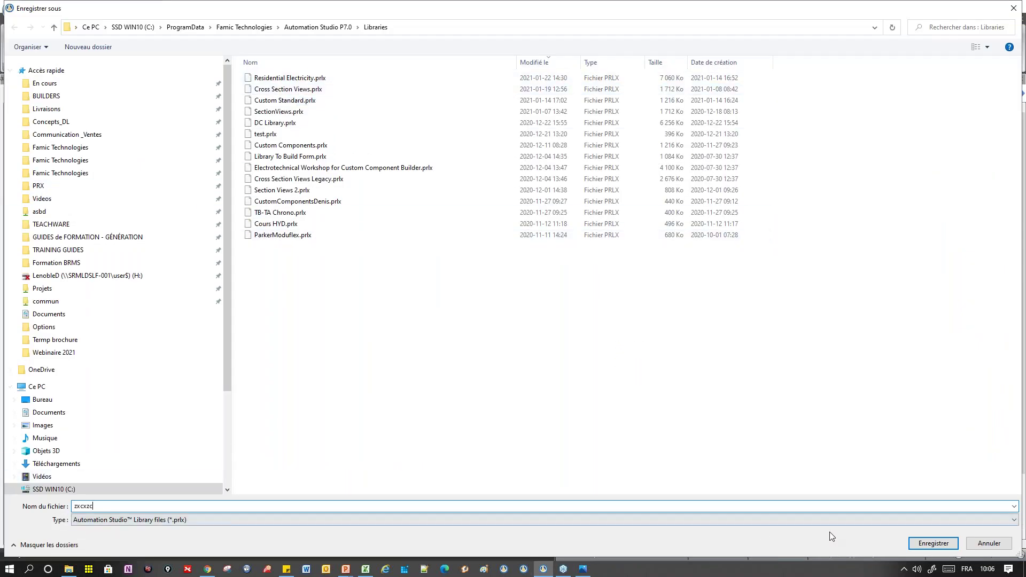
pyautogui.click(929, 543)
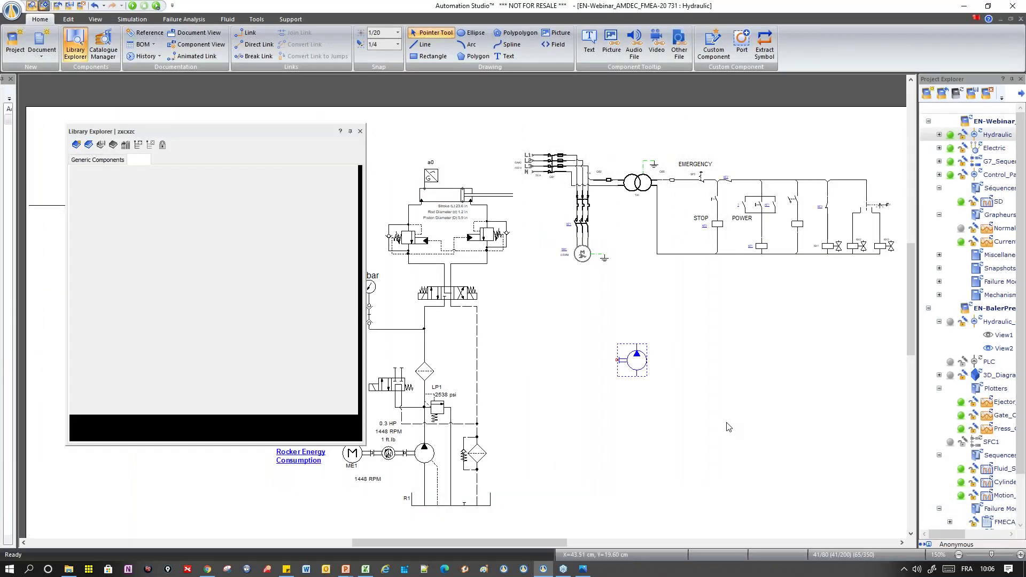
# Display the zxcxzc library's categories and declare the Blocked Shaft failure in the inserted pump's Troubleshooting properties
pyautogui.click(137, 150)
pyautogui.click(130, 216)
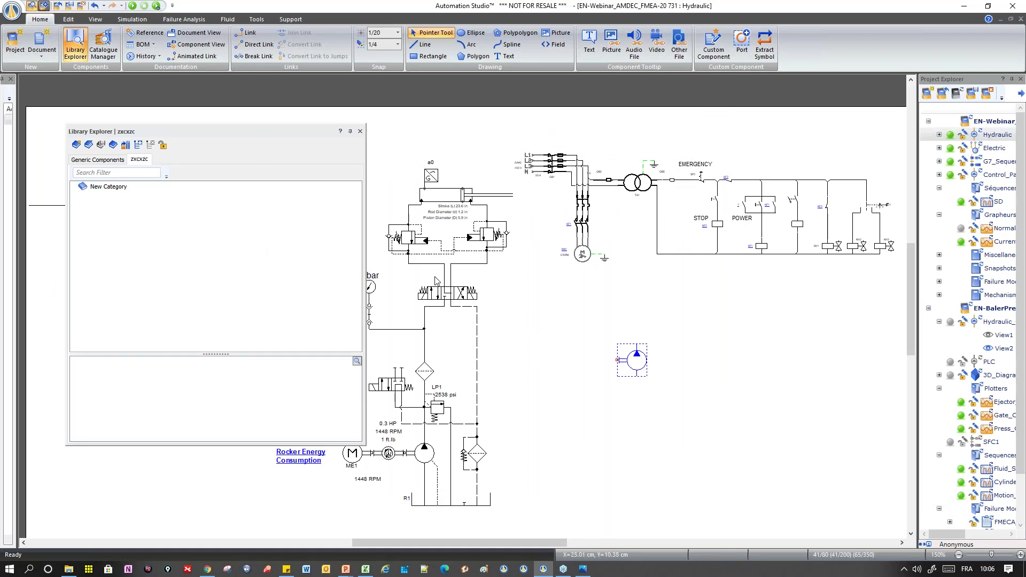
pyautogui.doubleClick(634, 359)
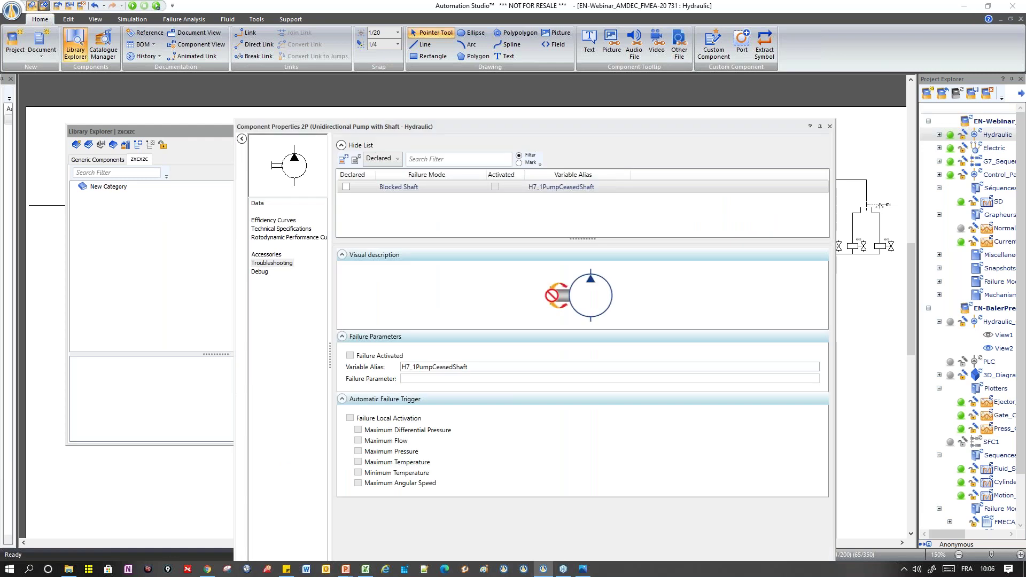
pyautogui.click(346, 186)
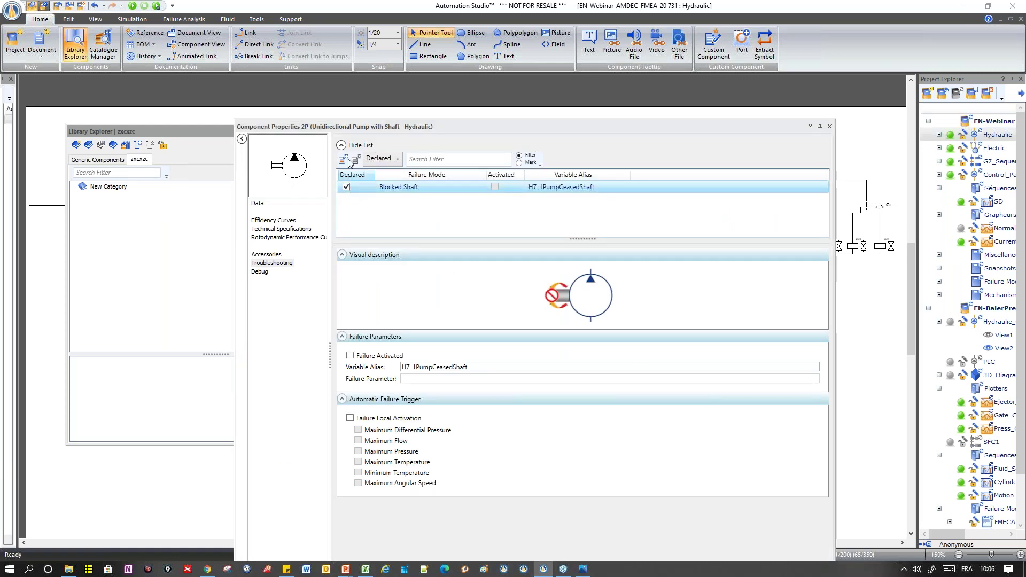
# Create a generic Fluid External Leak failure at port A of the pump, declare it, and close the component properties
pyautogui.click(343, 159)
pyautogui.click(430, 374)
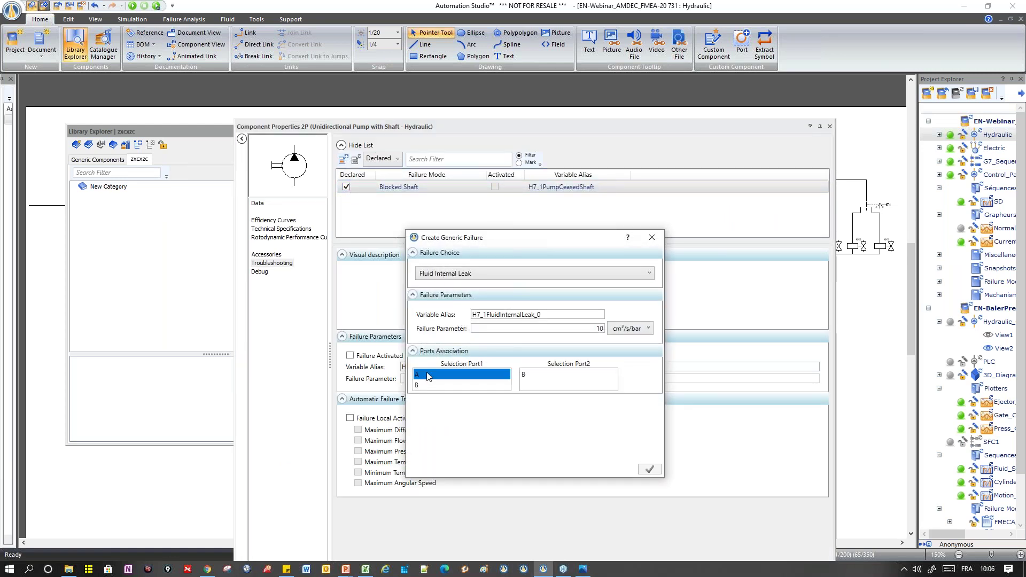
pyautogui.click(543, 384)
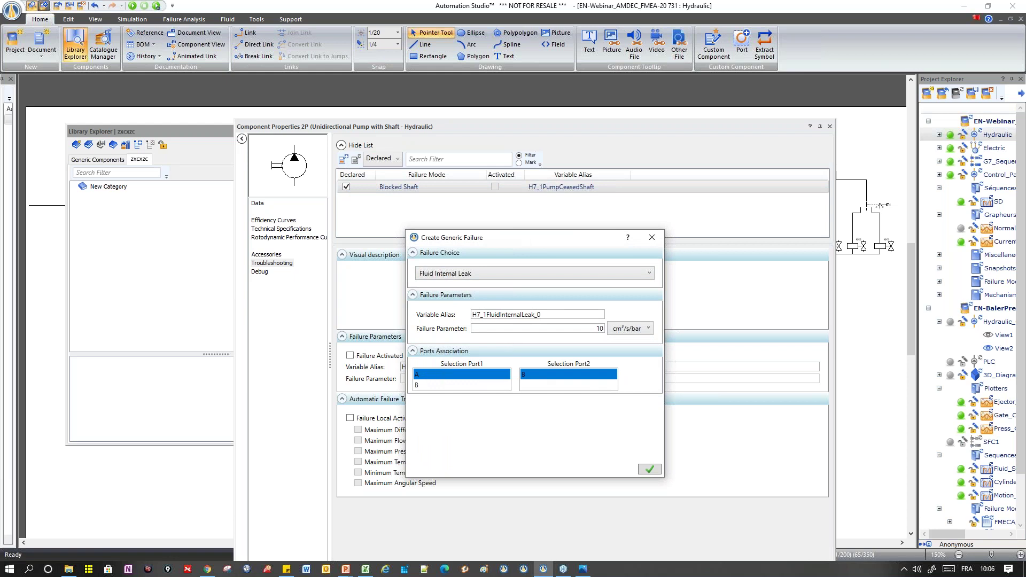
pyautogui.click(482, 274)
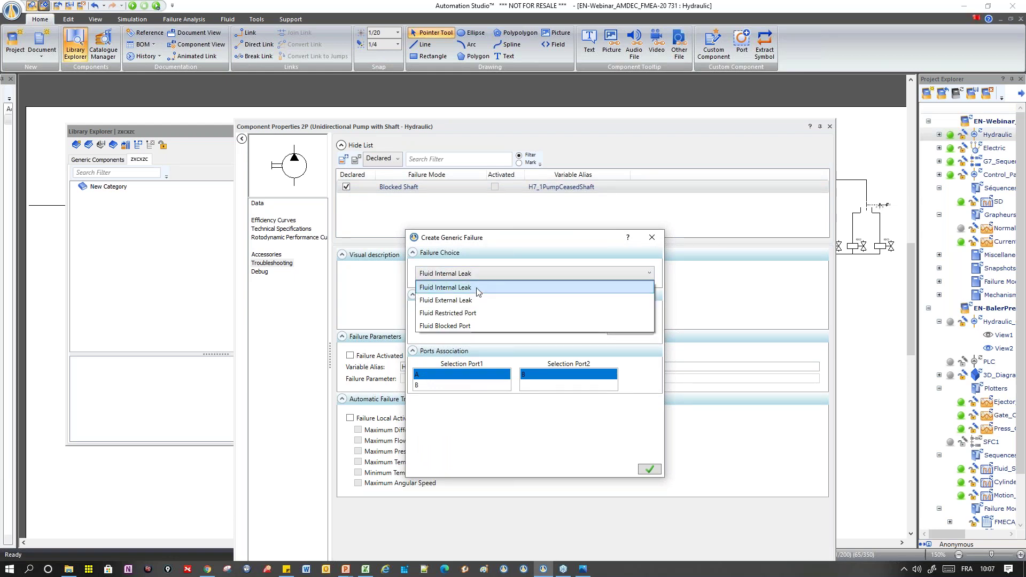
pyautogui.click(479, 301)
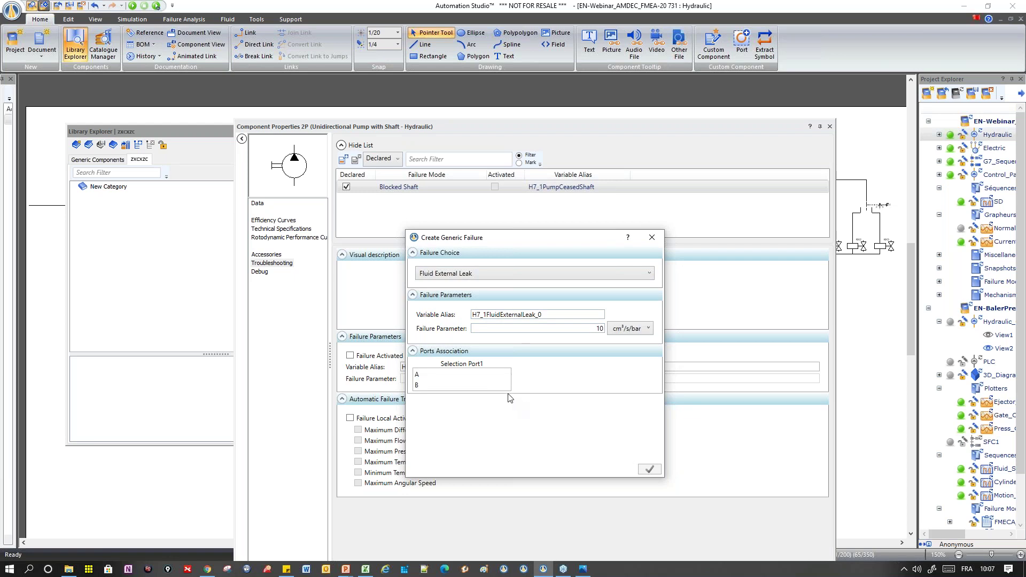
pyautogui.click(487, 376)
pyautogui.click(649, 469)
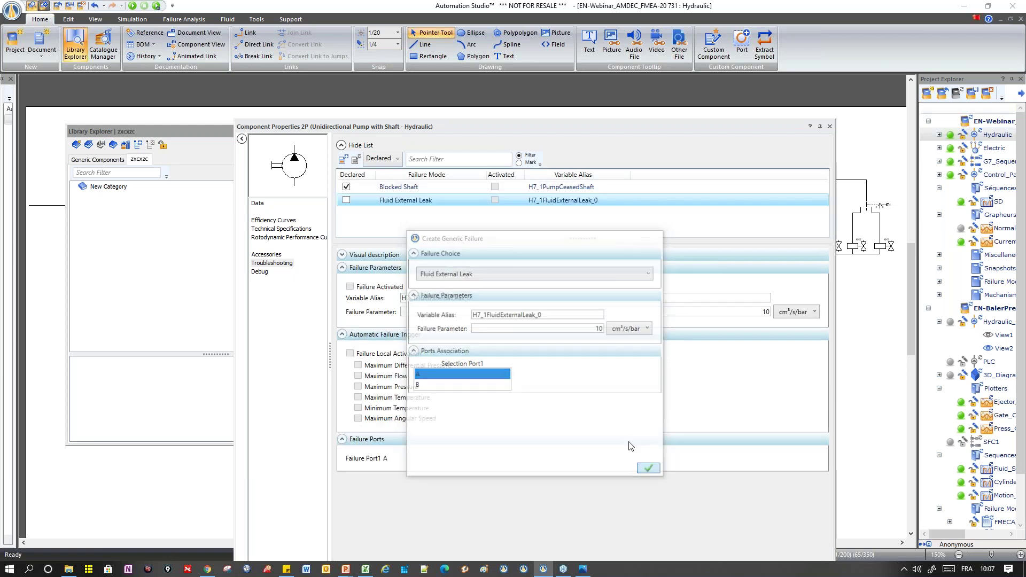
pyautogui.click(346, 200)
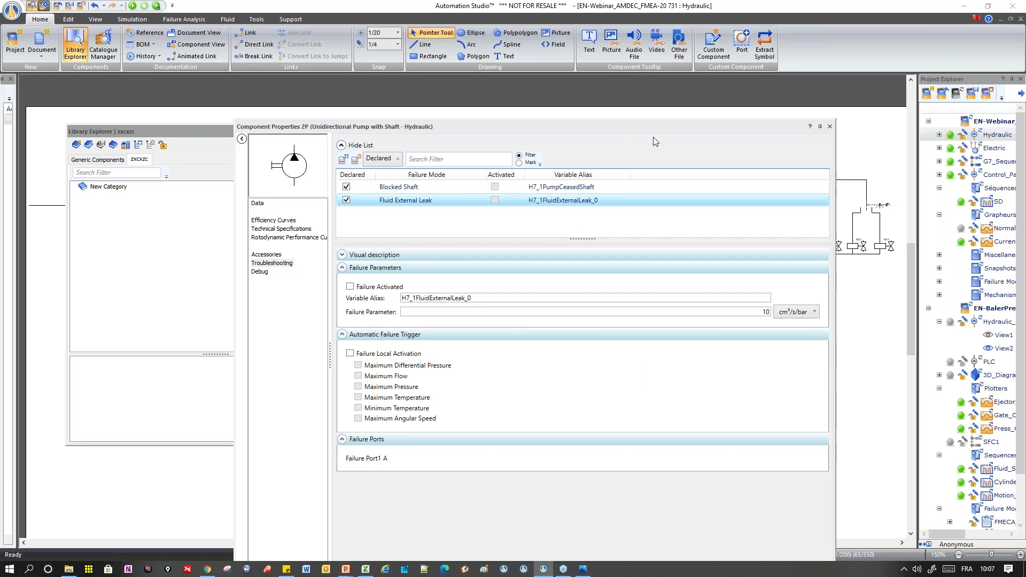
pyautogui.click(830, 127)
# Store the configured pump in the zxcxzc library's New Category and insert a copy from there below the original pump, checking its failures
pyautogui.click(491, 308)
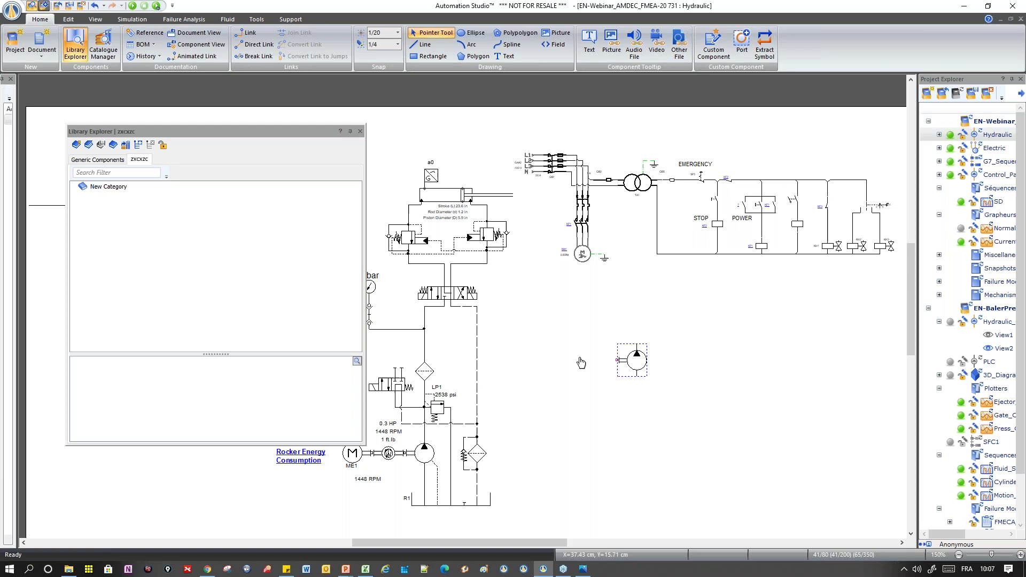
pyautogui.click(107, 186)
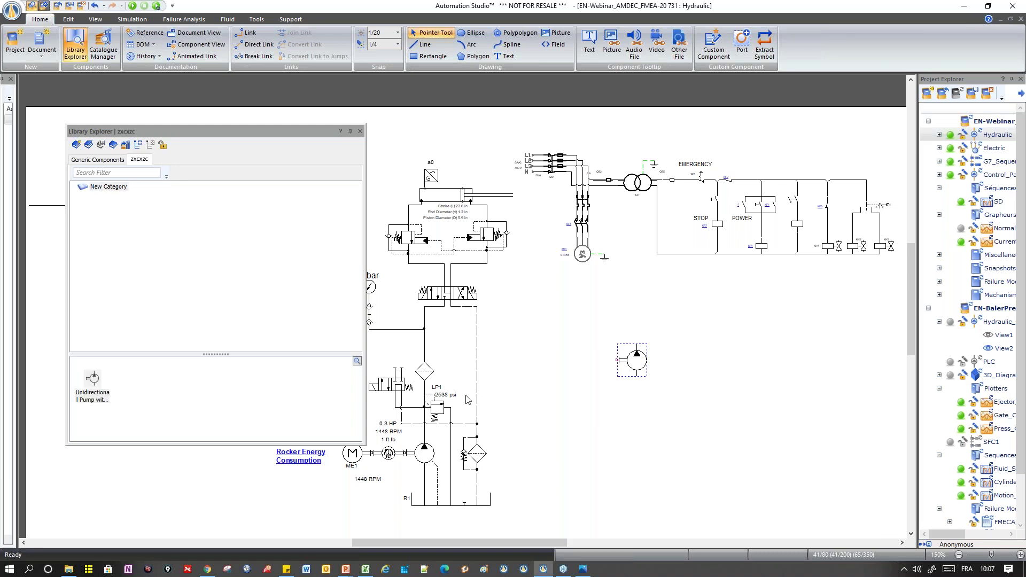
pyautogui.click(708, 489)
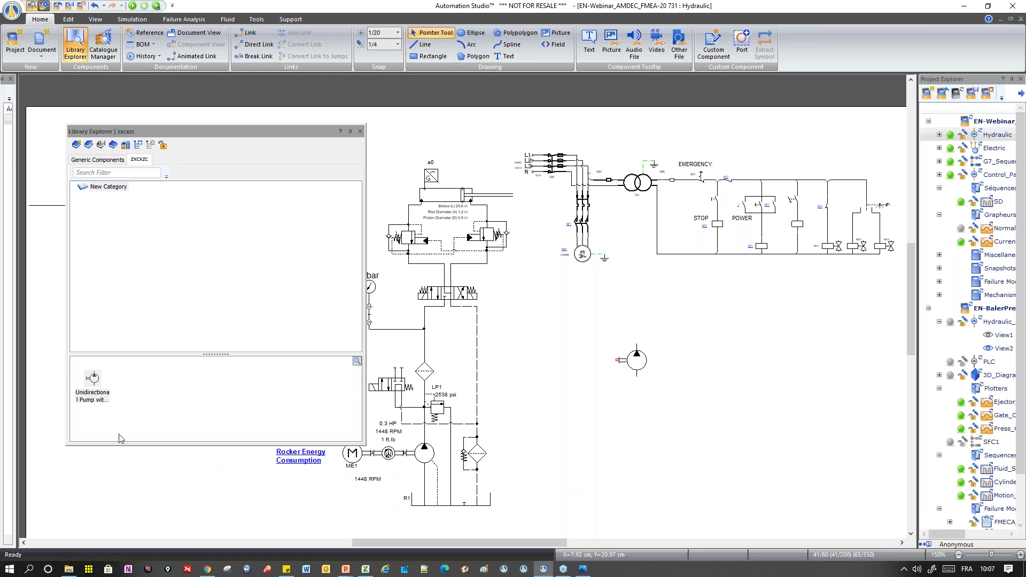
pyautogui.moveTo(97, 380); pyautogui.dragTo(590, 438)
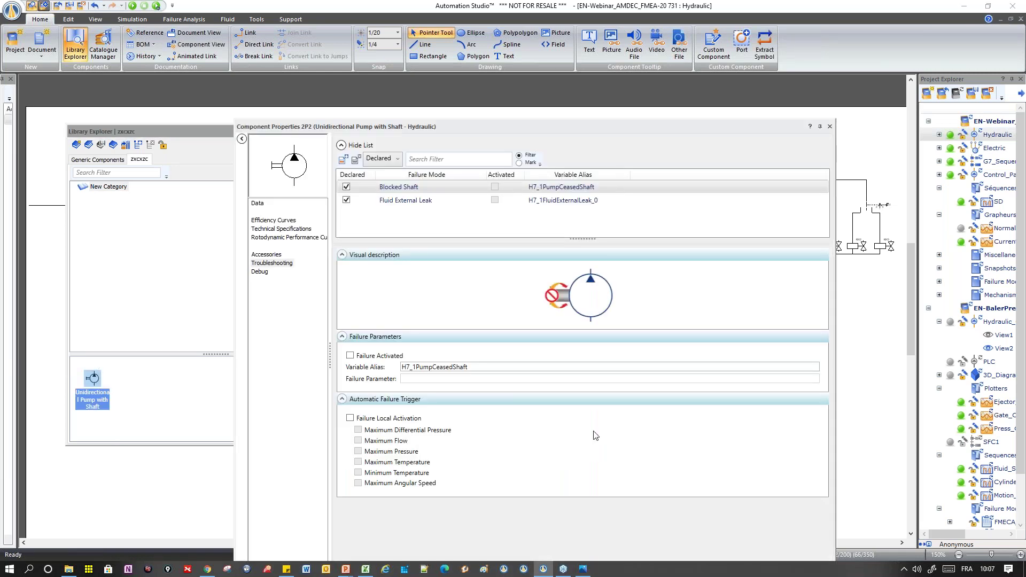
pyautogui.click(828, 126)
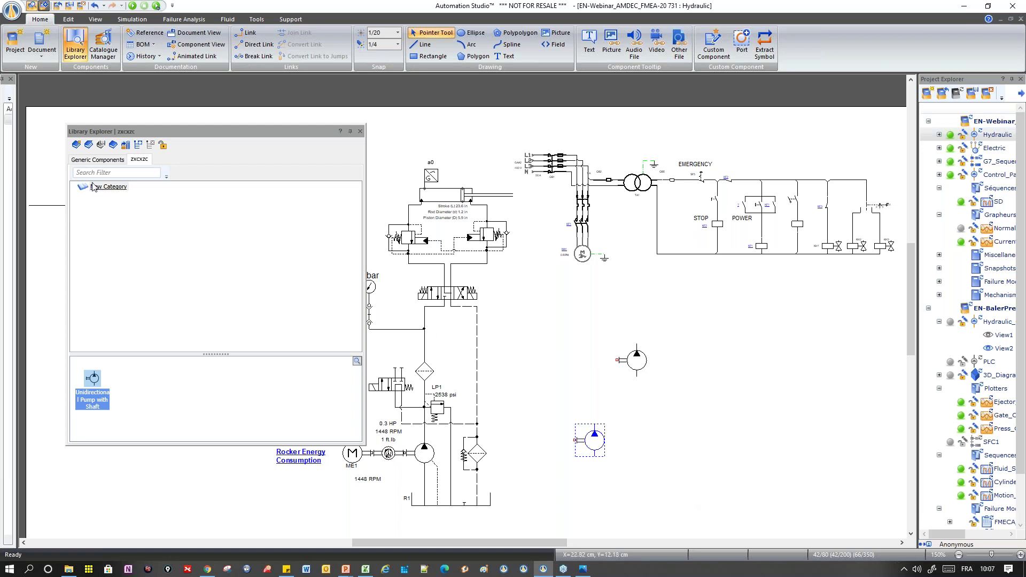
# Insert a generic Double-Acting Cylinder, check its default failures, and add another generic Unidirectional Pump with Shaft to the empty area
pyautogui.click(95, 160)
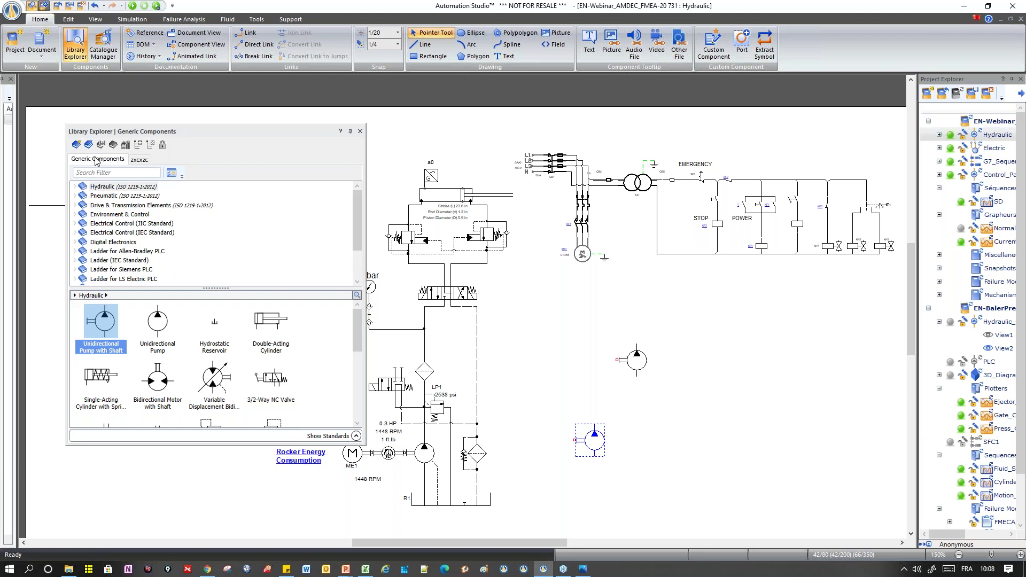
pyautogui.moveTo(272, 321); pyautogui.dragTo(561, 339)
pyautogui.doubleClick(560, 341)
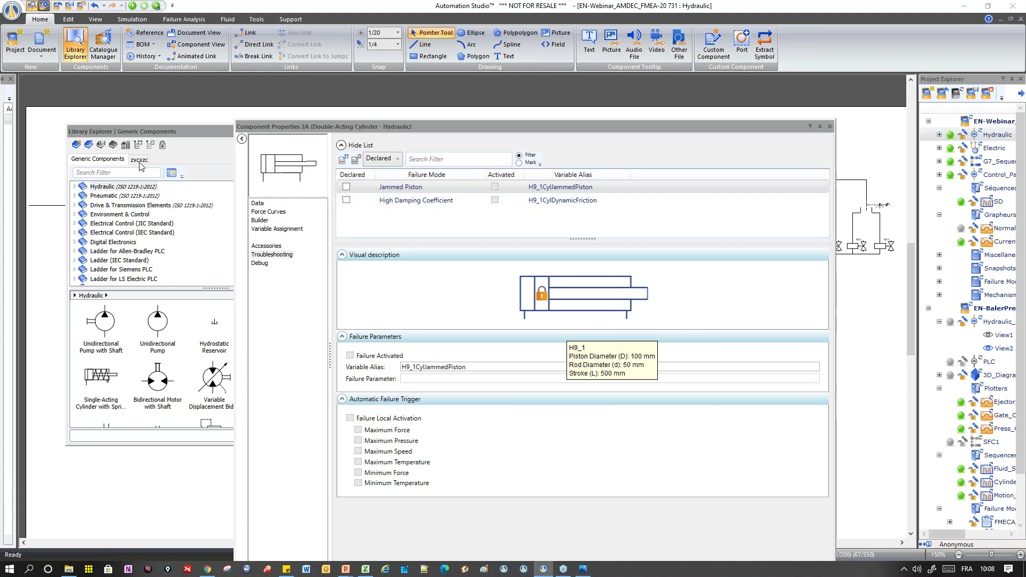
pyautogui.click(830, 127)
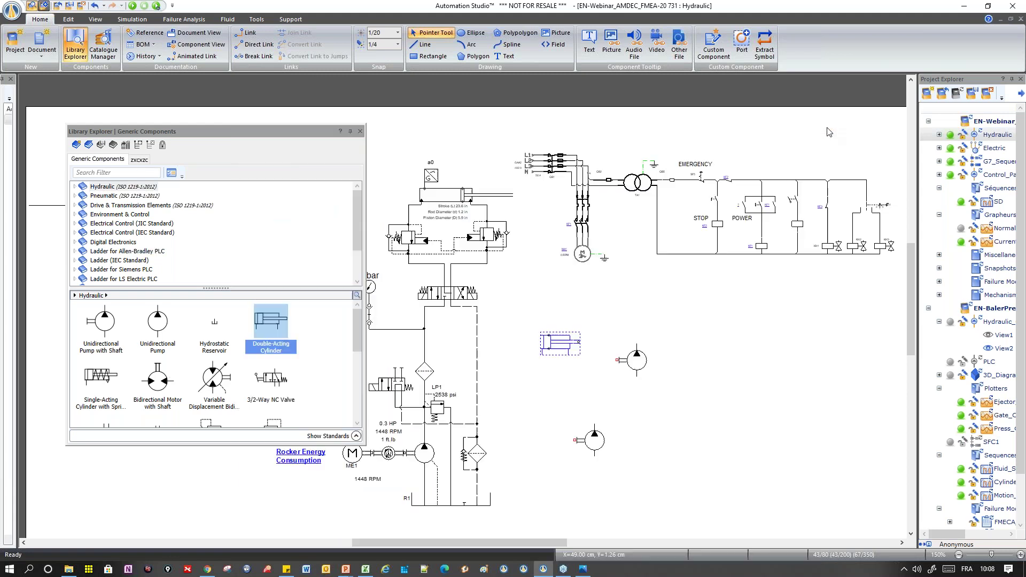
pyautogui.moveTo(104, 322); pyautogui.dragTo(641, 467)
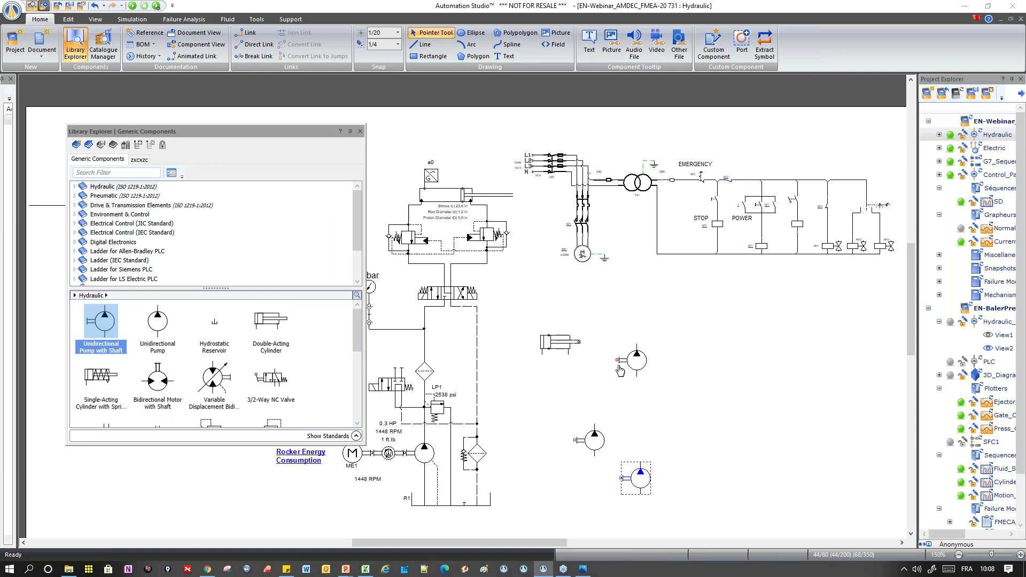
pyautogui.moveTo(621, 367)
pyautogui.moveTo(543, 347)
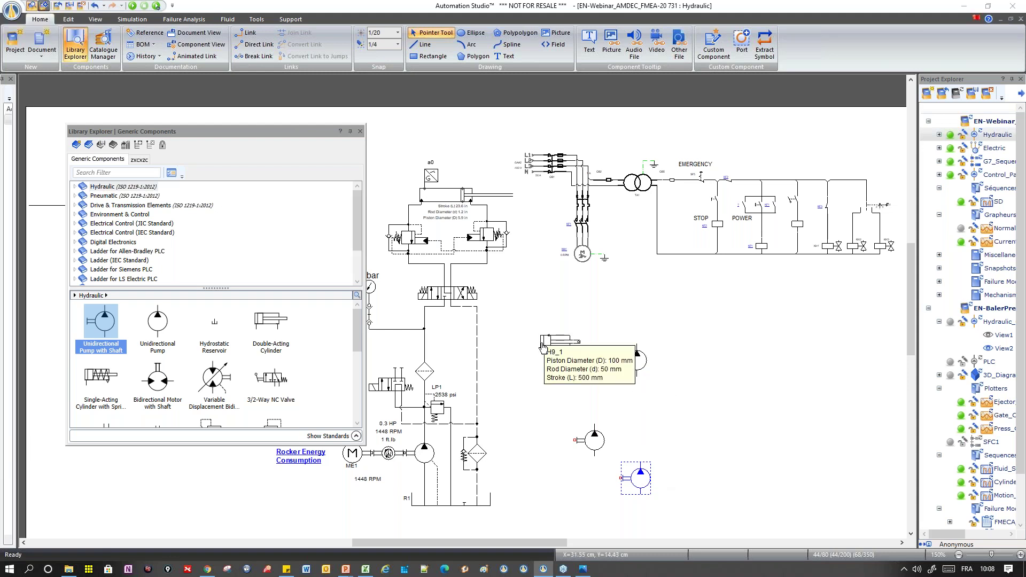
# Delete the loose cylinder and three pumps below the electrical circuit and close the Library Explorer
pyautogui.click(584, 253)
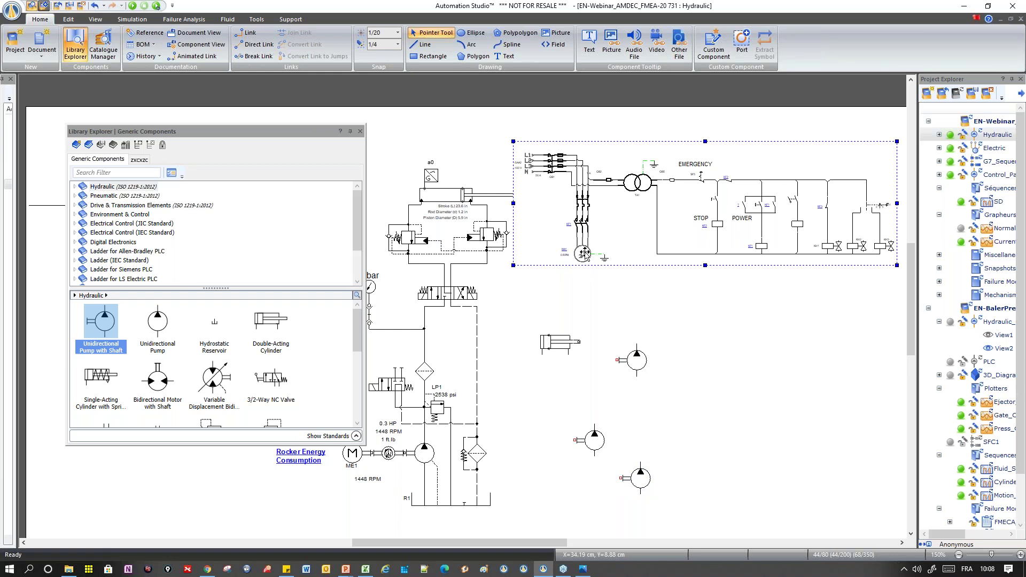
pyautogui.click(729, 350)
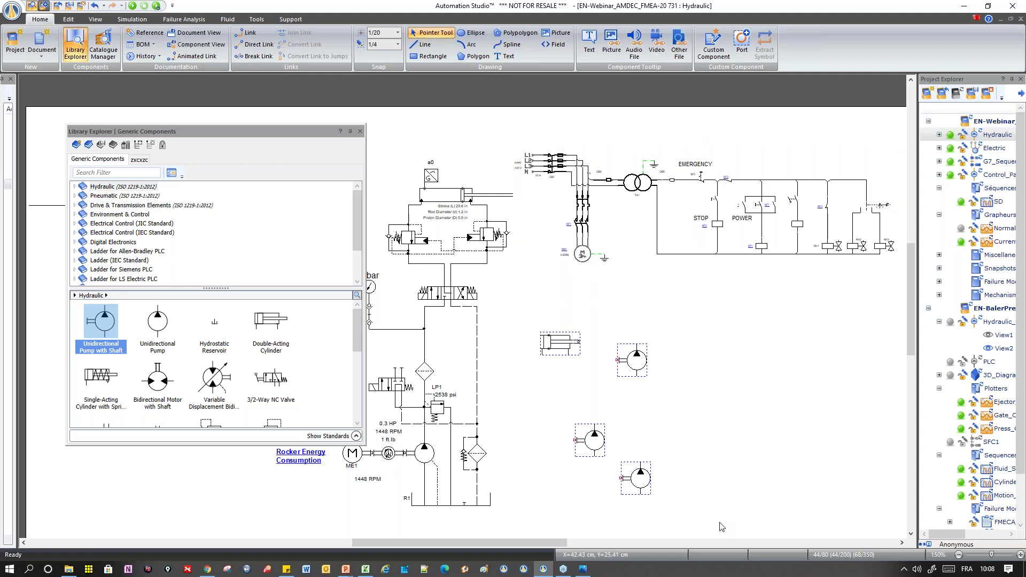
pyautogui.press('Delete')
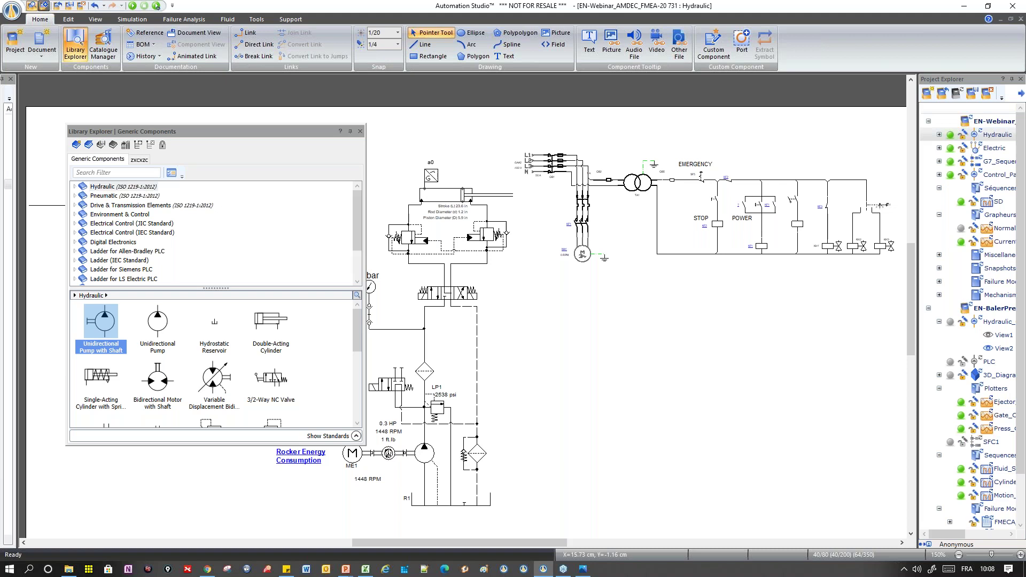
pyautogui.click(676, 330)
pyautogui.click(359, 131)
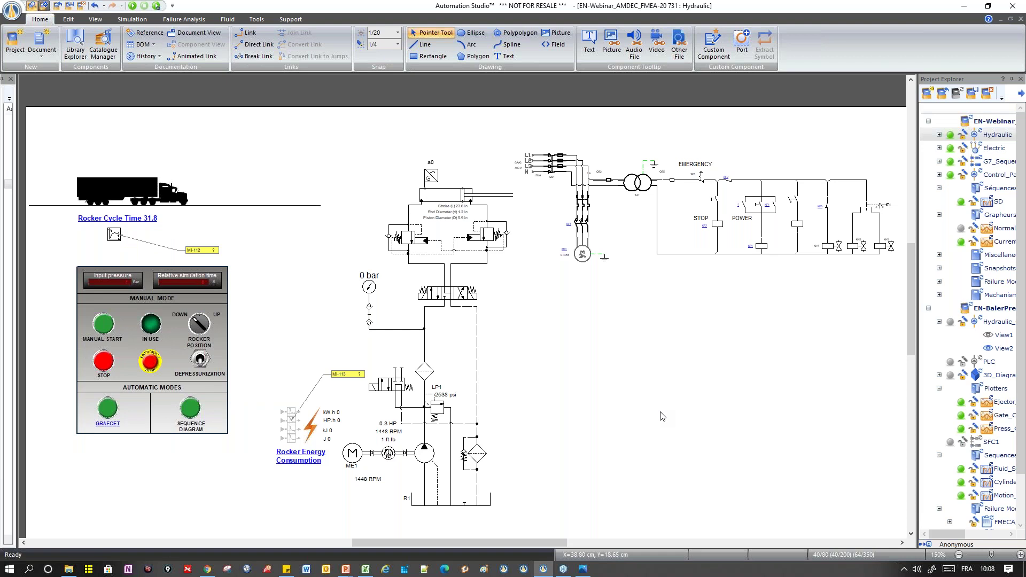
# Open the Failure Manager and examine the analysis report, the component failures and the analysis parameters
pyautogui.click(184, 20)
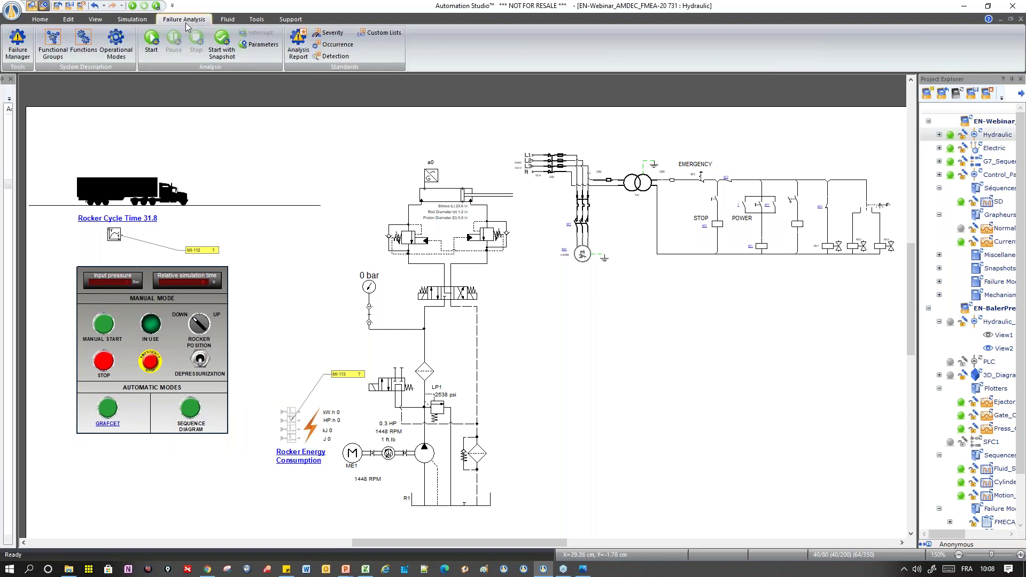
pyautogui.click(18, 43)
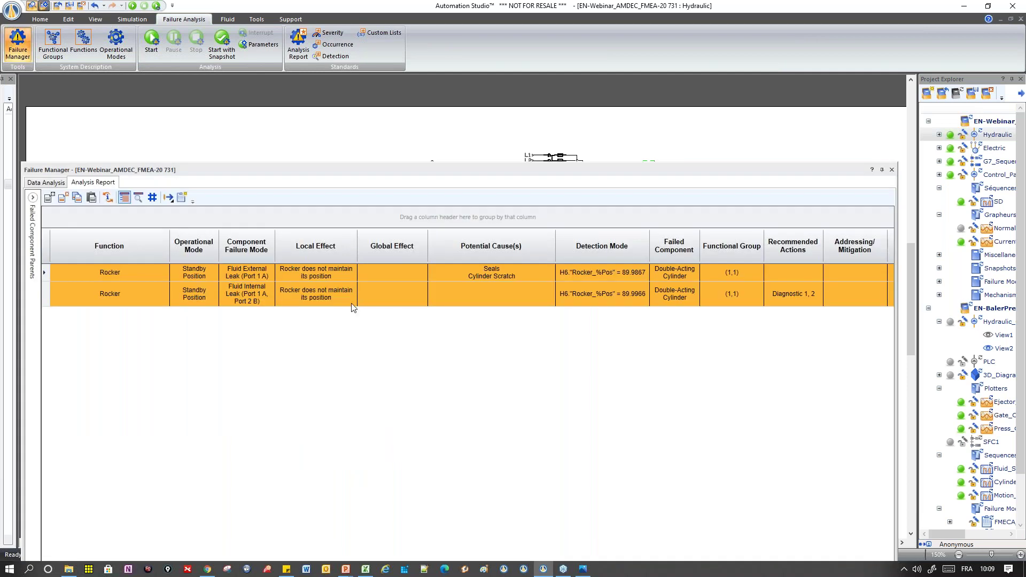
pyautogui.click(58, 183)
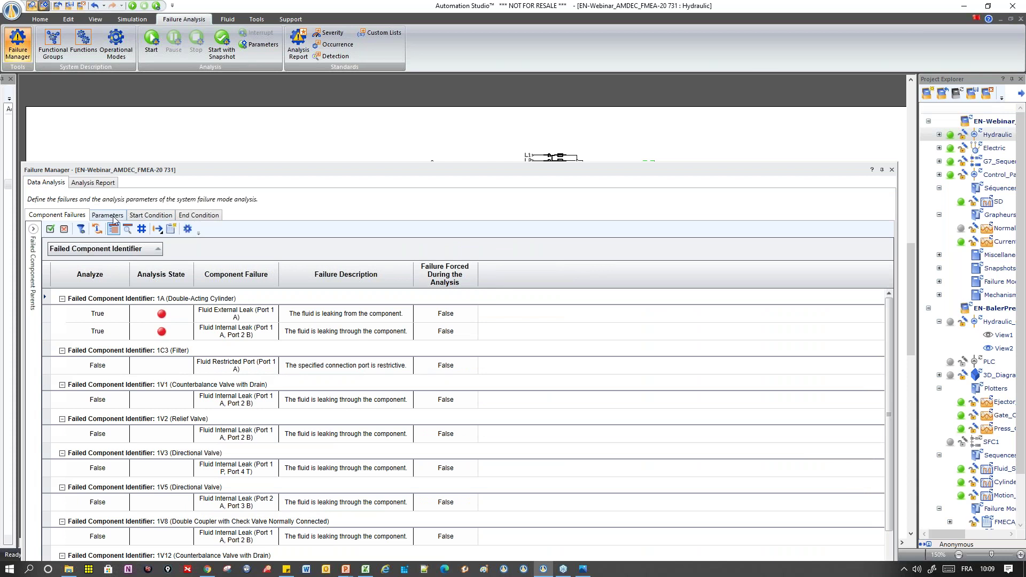
pyautogui.click(114, 219)
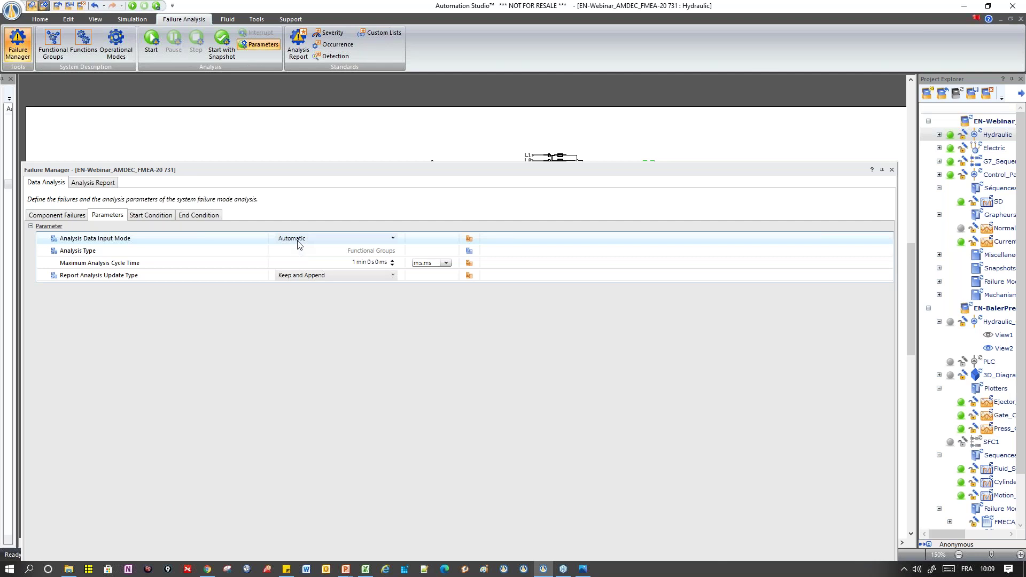
pyautogui.click(68, 219)
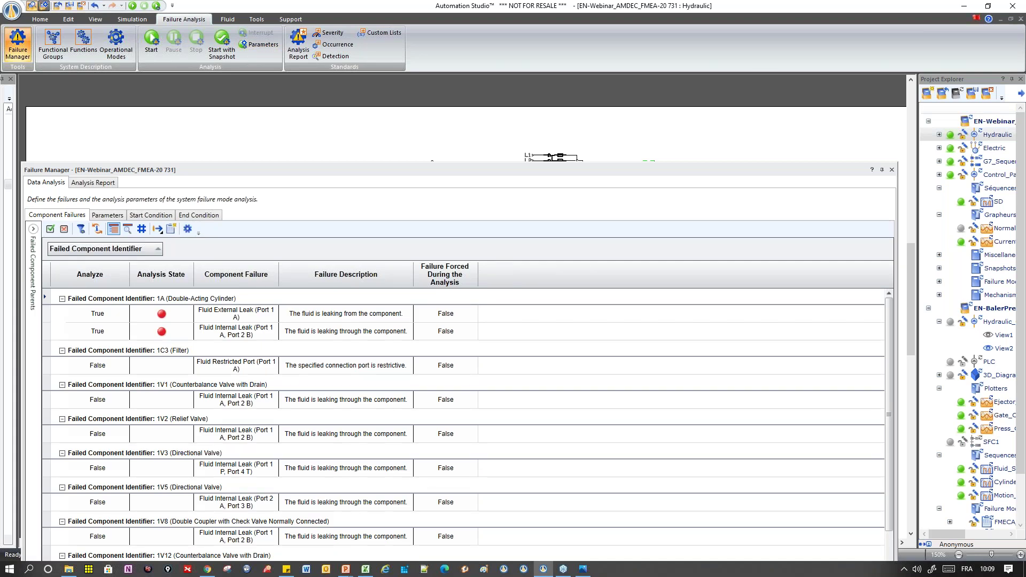
# Set the Analysis Data Input Mode parameter to Semi-automatic
pyautogui.click(100, 217)
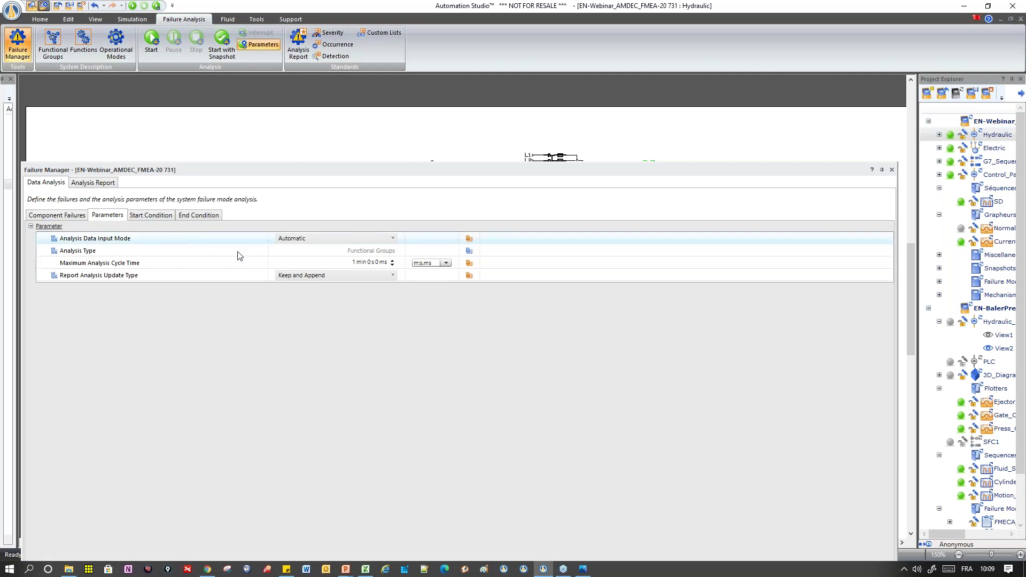
pyautogui.click(287, 243)
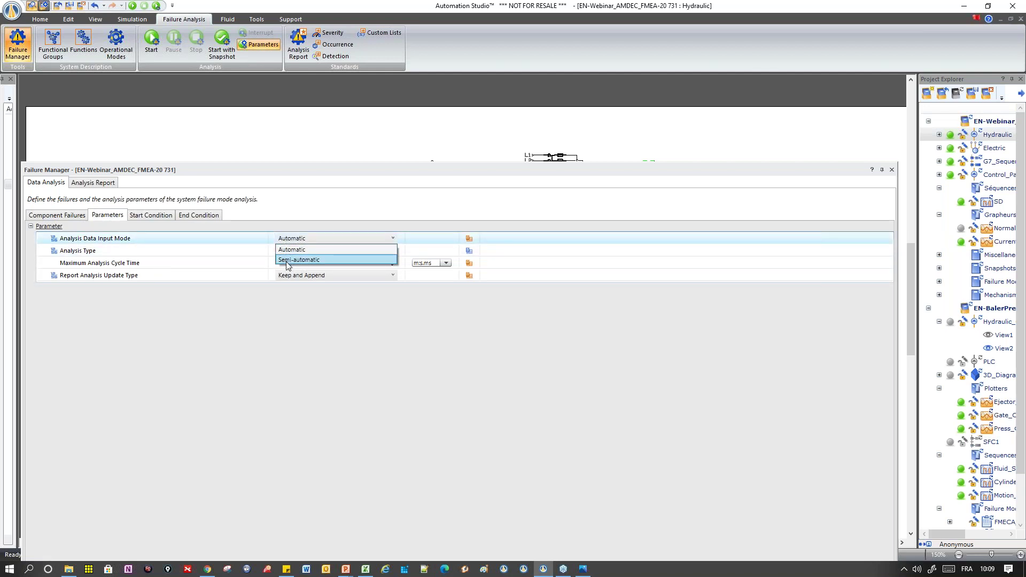
pyautogui.click(287, 262)
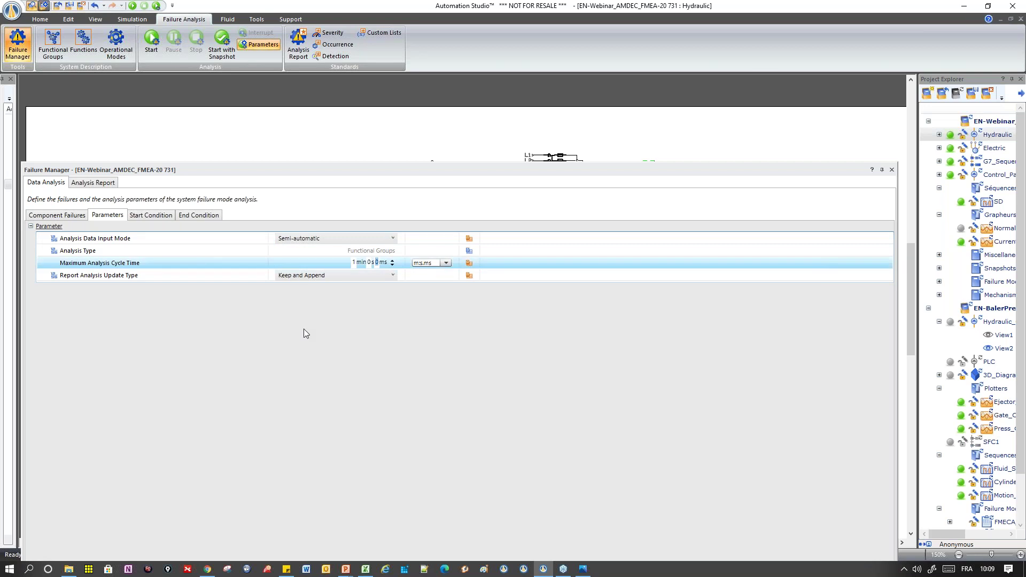
# Review the existing analysis report, start the failure analysis, and move the Failure Manager partly off the diagram
pyautogui.click(92, 184)
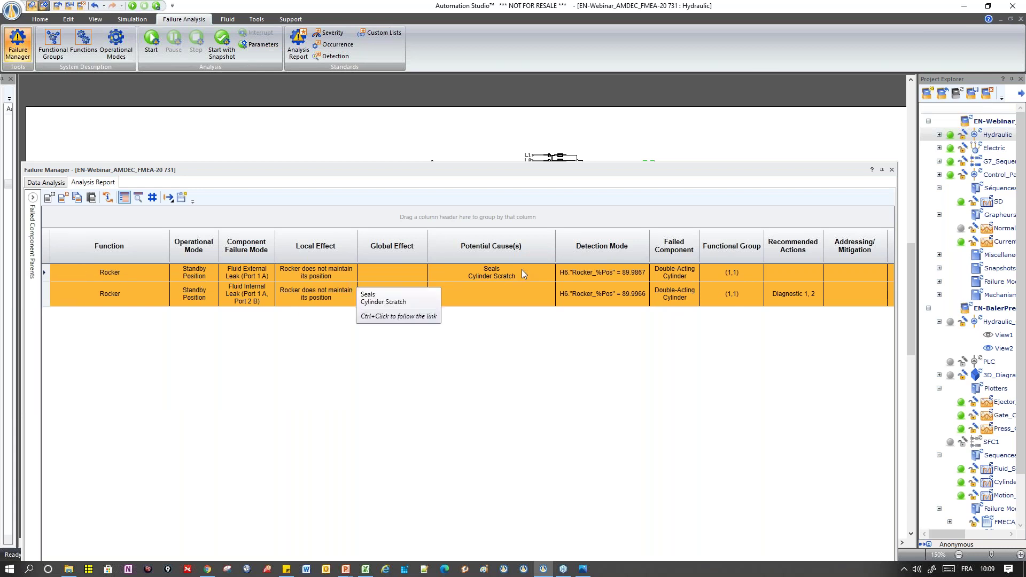
pyautogui.click(152, 42)
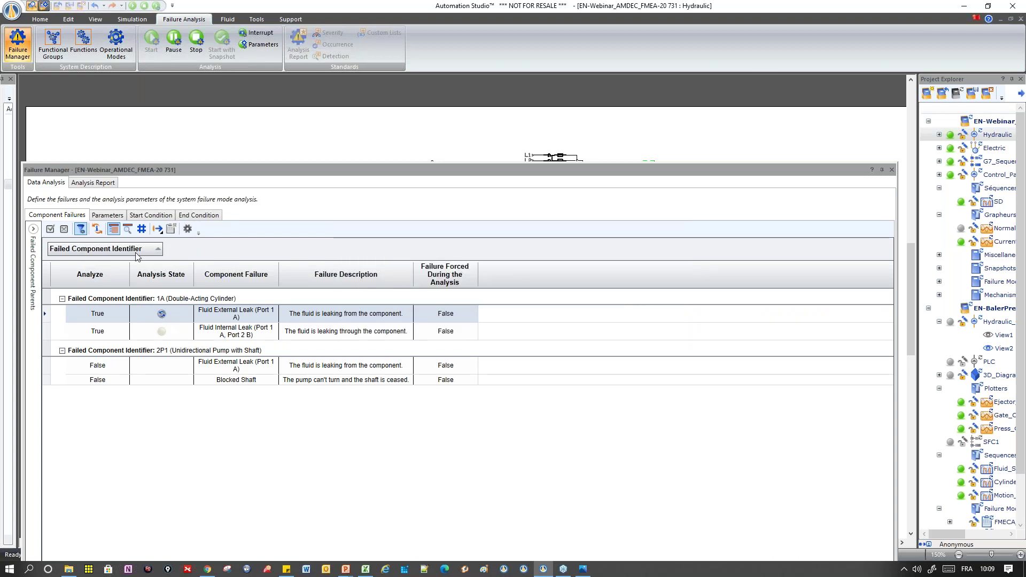
pyautogui.moveTo(228, 171); pyautogui.dragTo(272, 176)
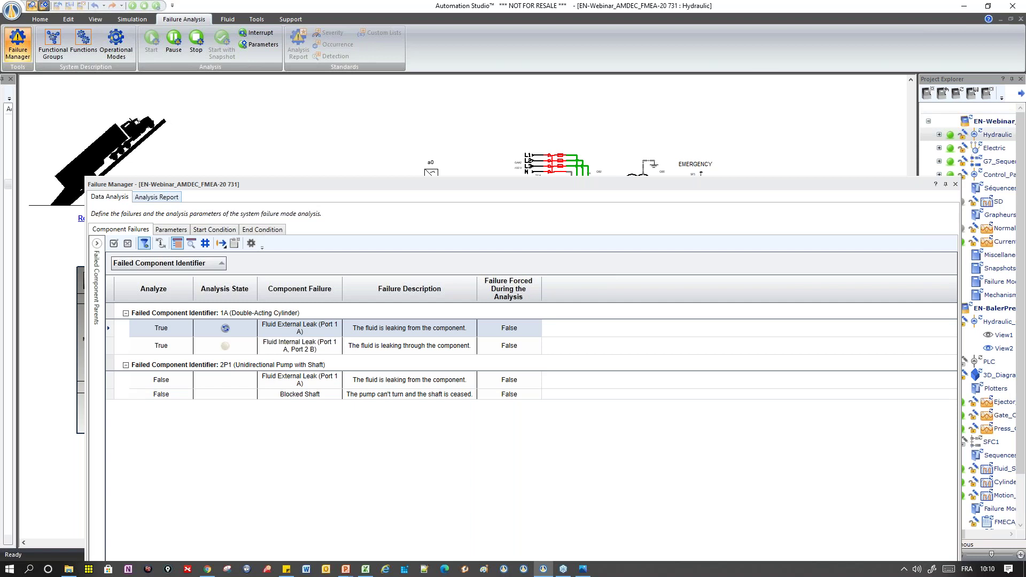
pyautogui.moveTo(163, 288)
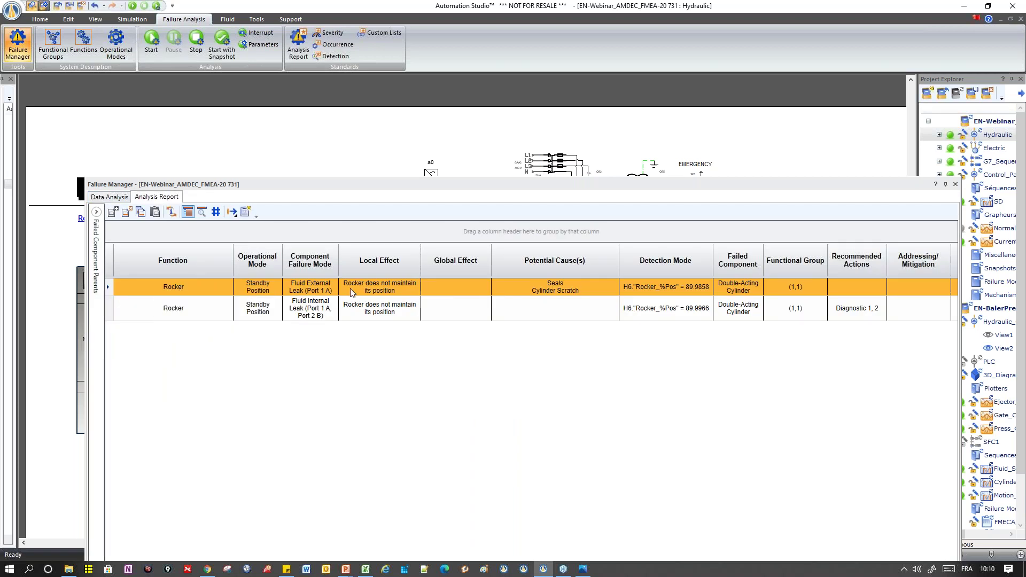
# Enter fgdgdfg as the Global Effect of the Rocker's external leak row, stop the failure analysis, and close the Failure Manager
pyautogui.click(477, 286)
pyautogui.write('fgdgdfg')
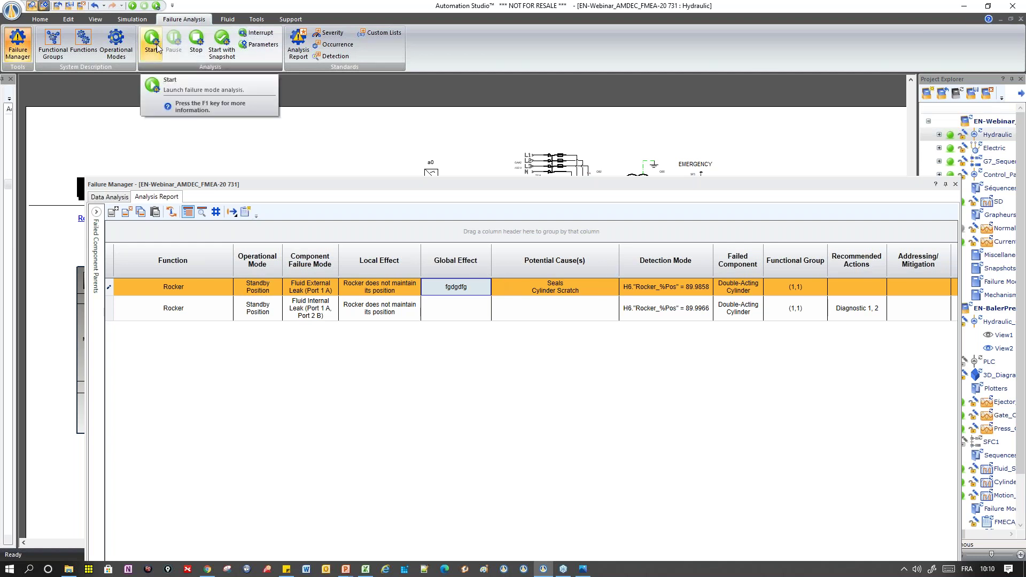
pyautogui.click(202, 42)
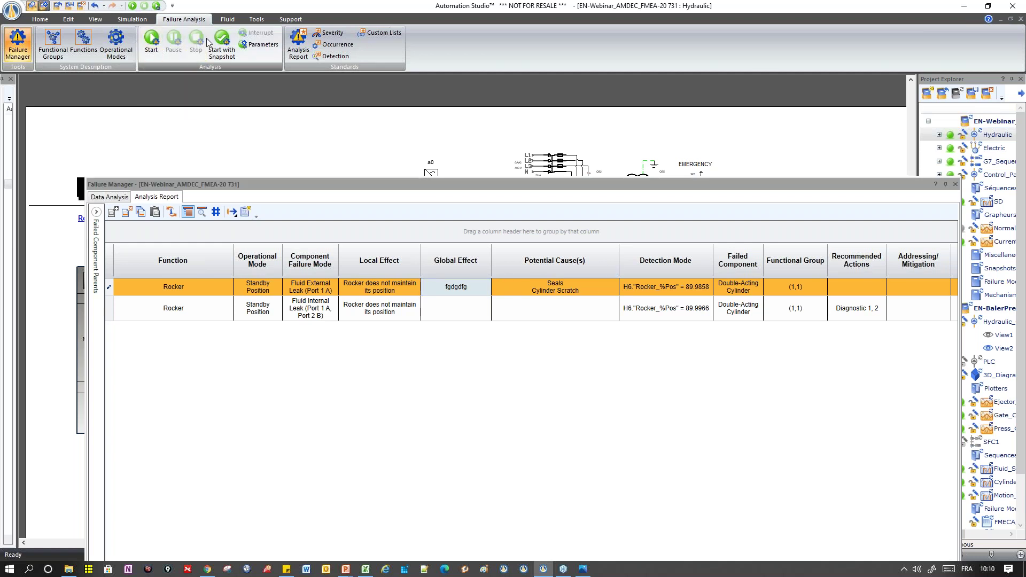
pyautogui.click(110, 197)
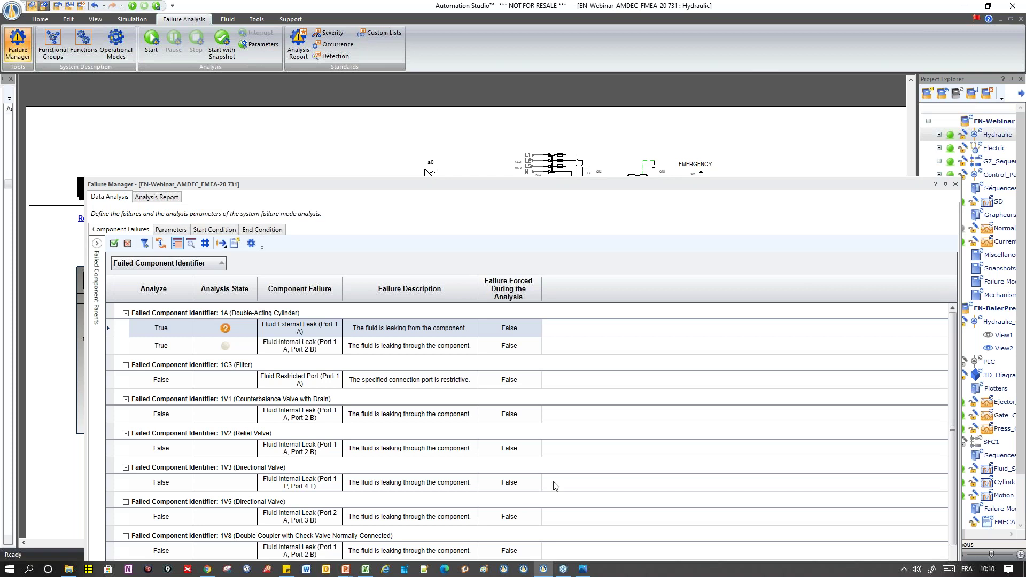
pyautogui.click(955, 185)
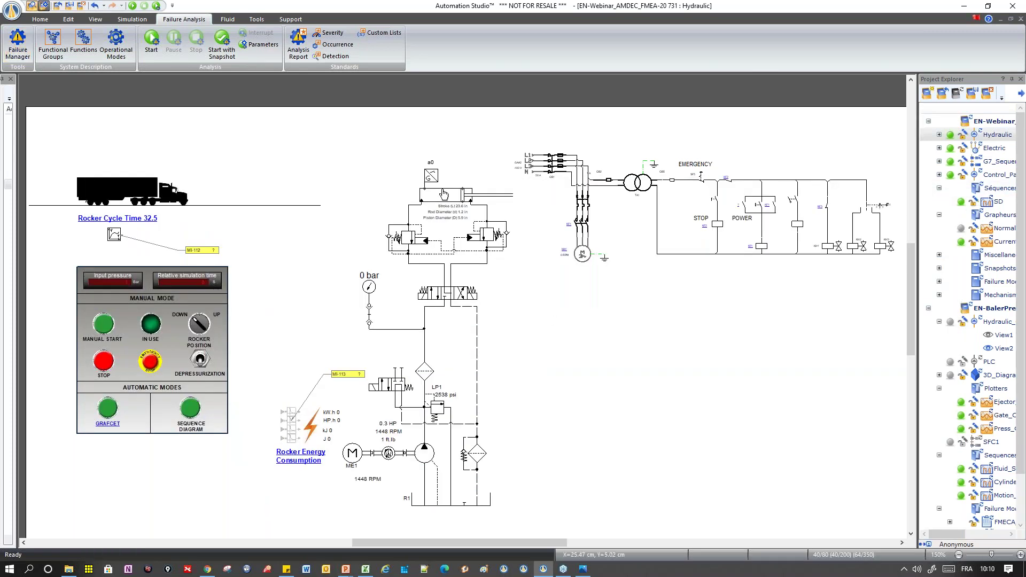
# Declare the Jammed Piston failure of the rocker's double-acting cylinder, with local activation triggered by Maximum Pressure
pyautogui.moveTo(444, 193)
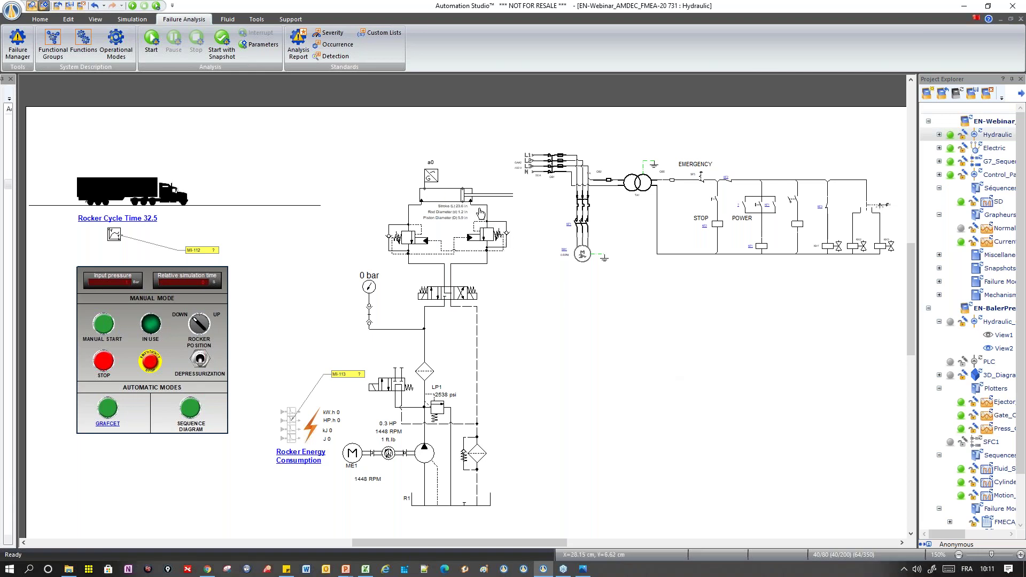
pyautogui.doubleClick(457, 200)
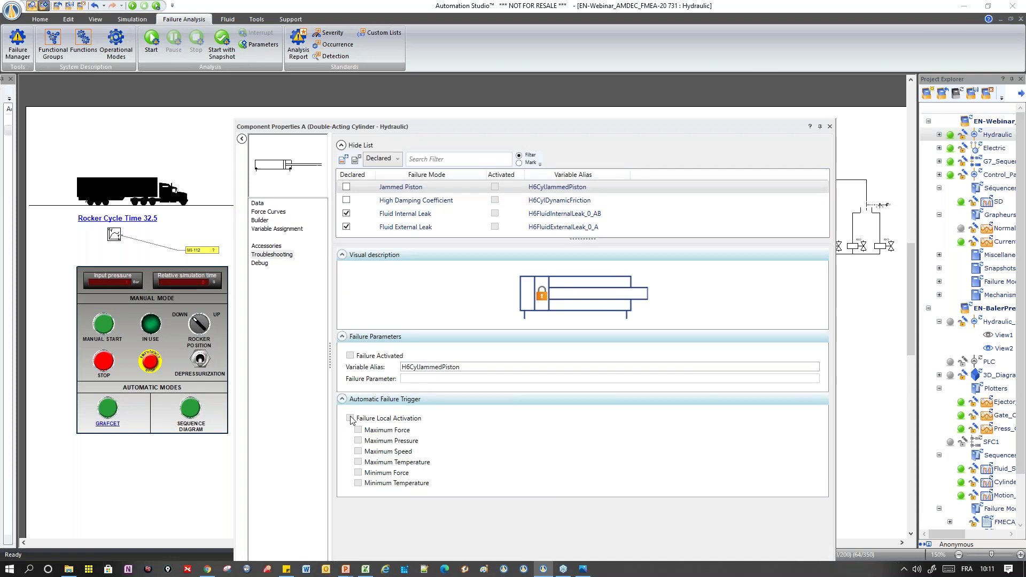
pyautogui.click(397, 228)
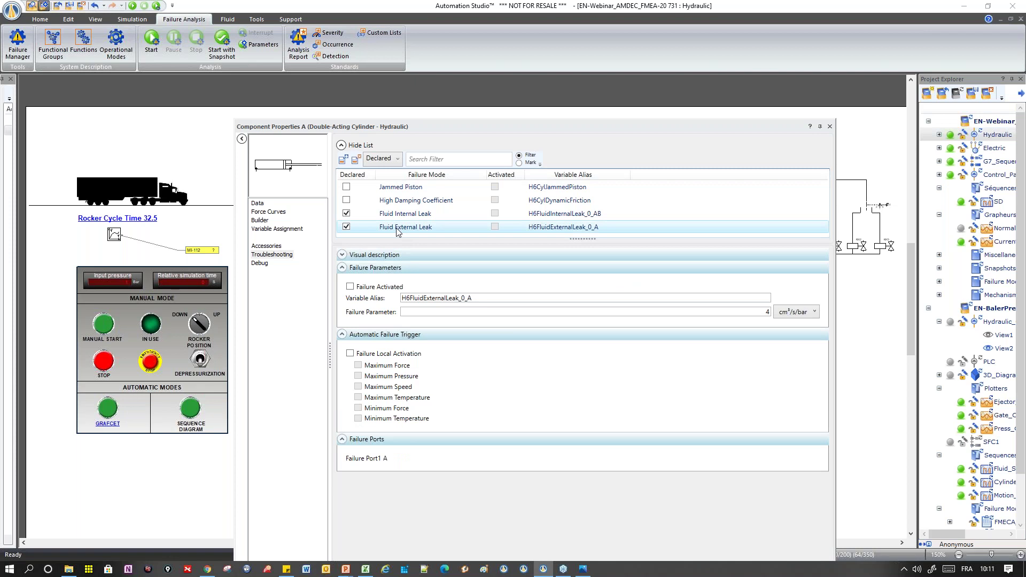
pyautogui.click(346, 186)
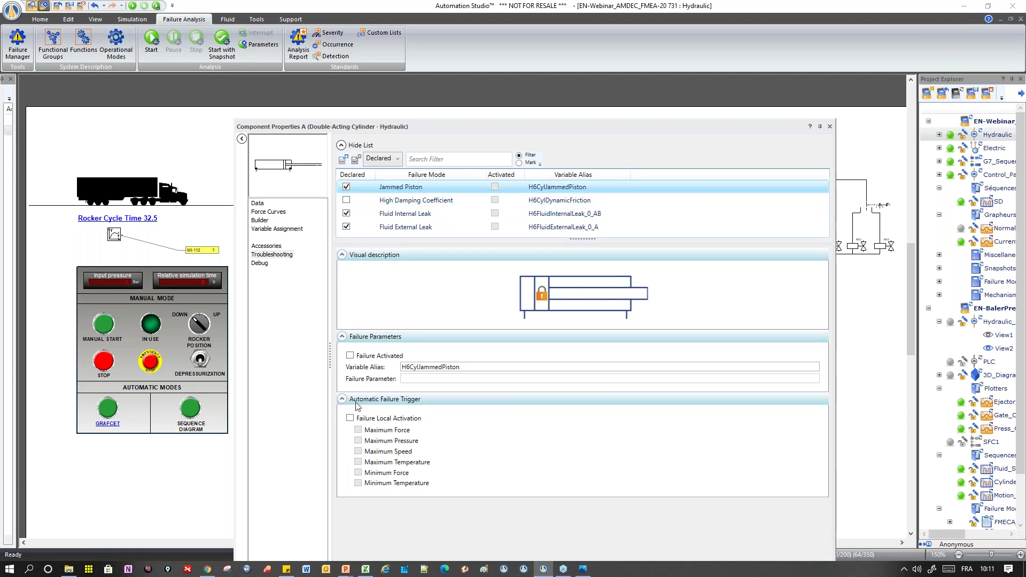
pyautogui.click(350, 418)
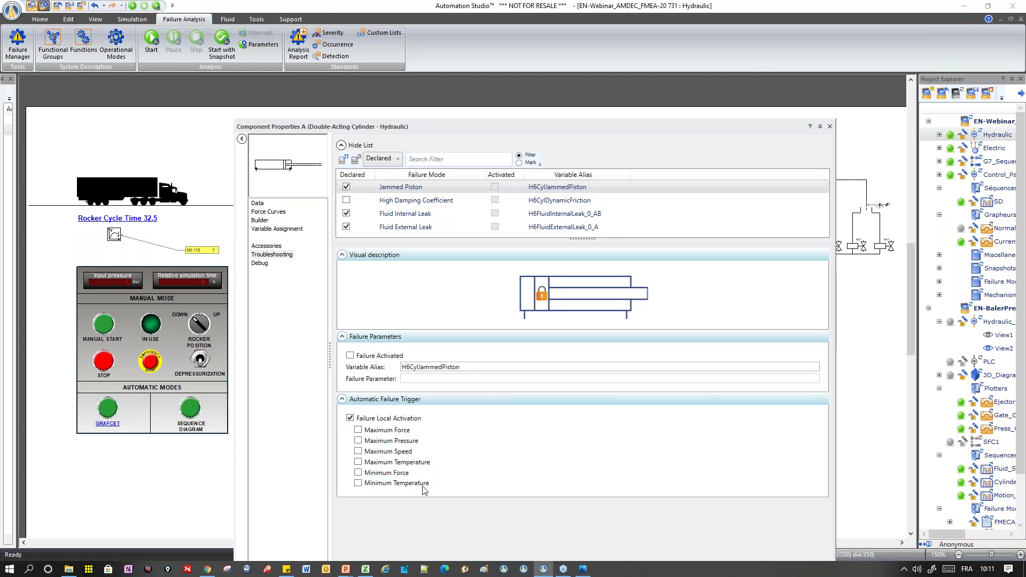
pyautogui.click(358, 443)
# Review the cylinder's failure settings against the hydraulic diagram, close its properties without applying the changes, and deselect the cylinder
pyautogui.moveTo(438, 126); pyautogui.dragTo(497, 170)
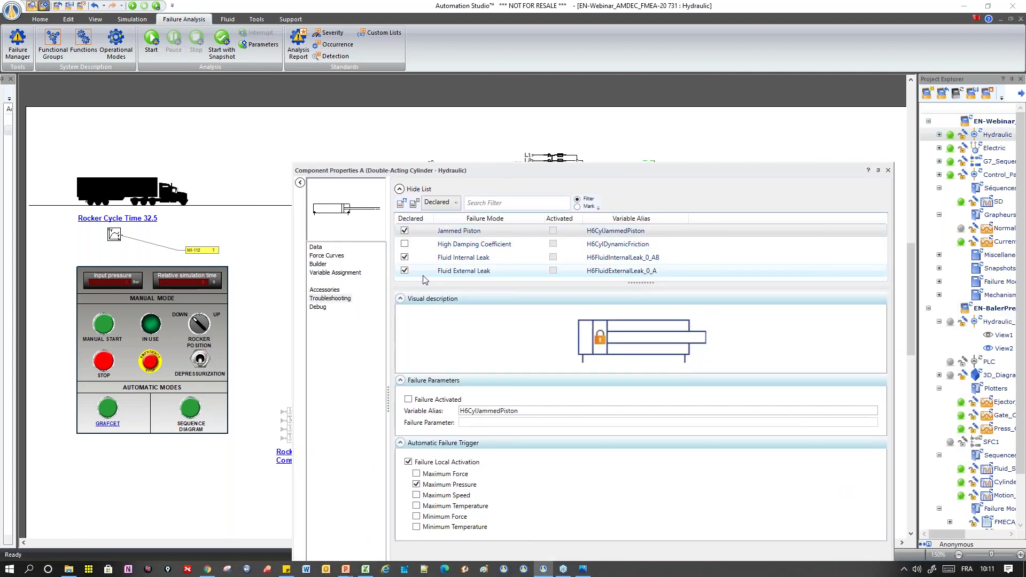
pyautogui.moveTo(449, 171); pyautogui.dragTo(446, 261)
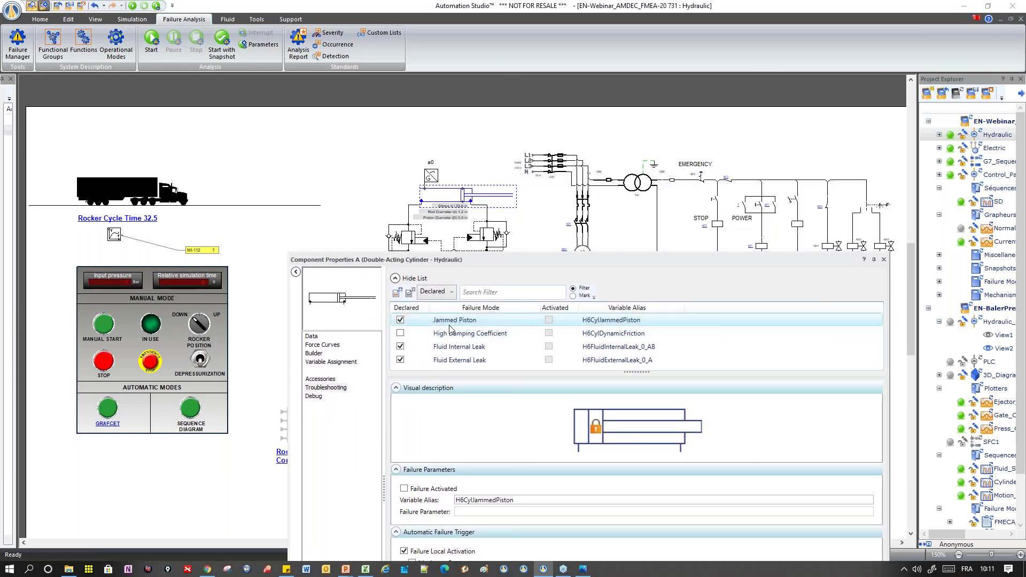
pyautogui.moveTo(461, 266); pyautogui.dragTo(488, 111)
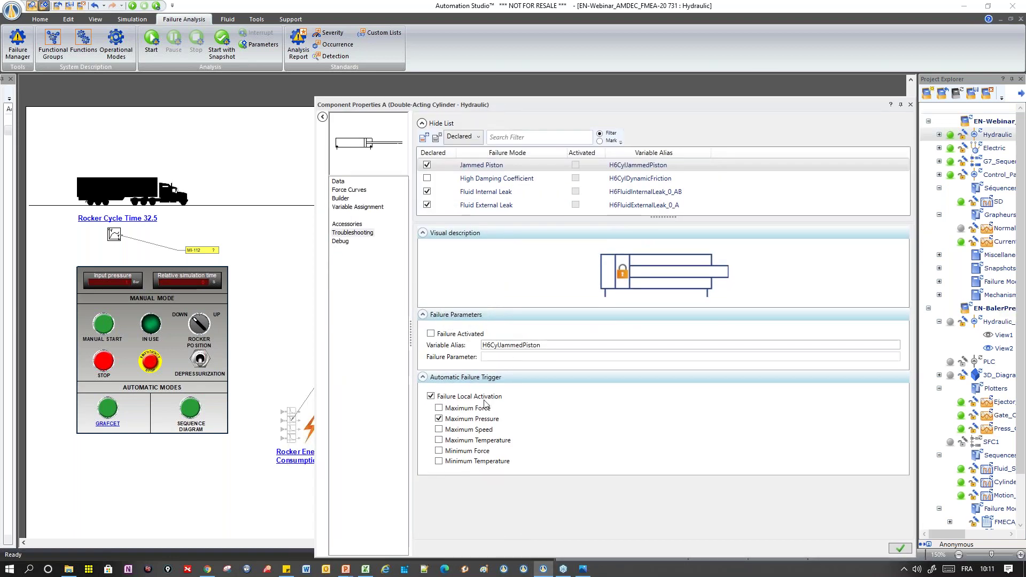
pyautogui.doubleClick(442, 109)
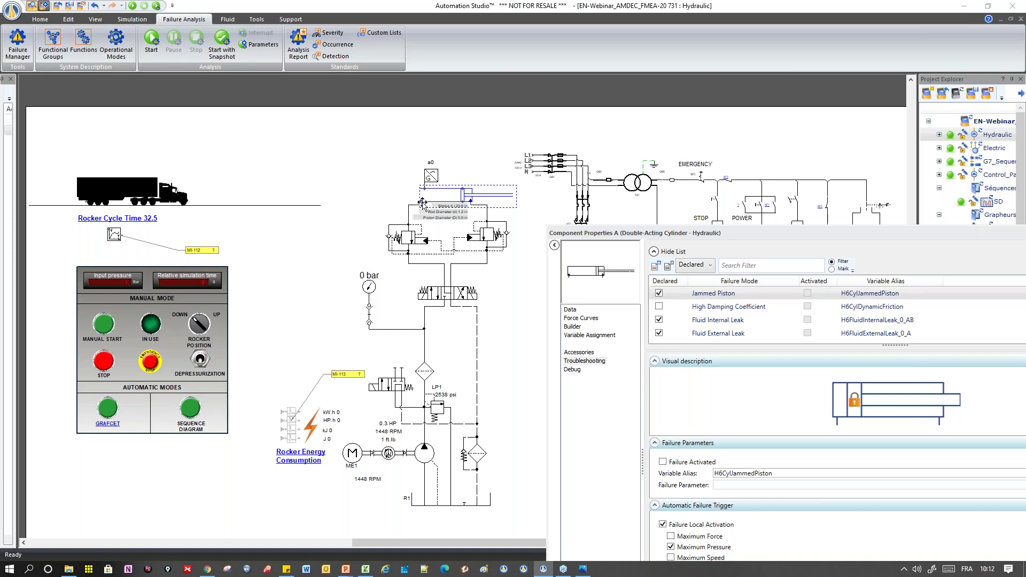
pyautogui.moveTo(707, 235); pyautogui.dragTo(351, 101)
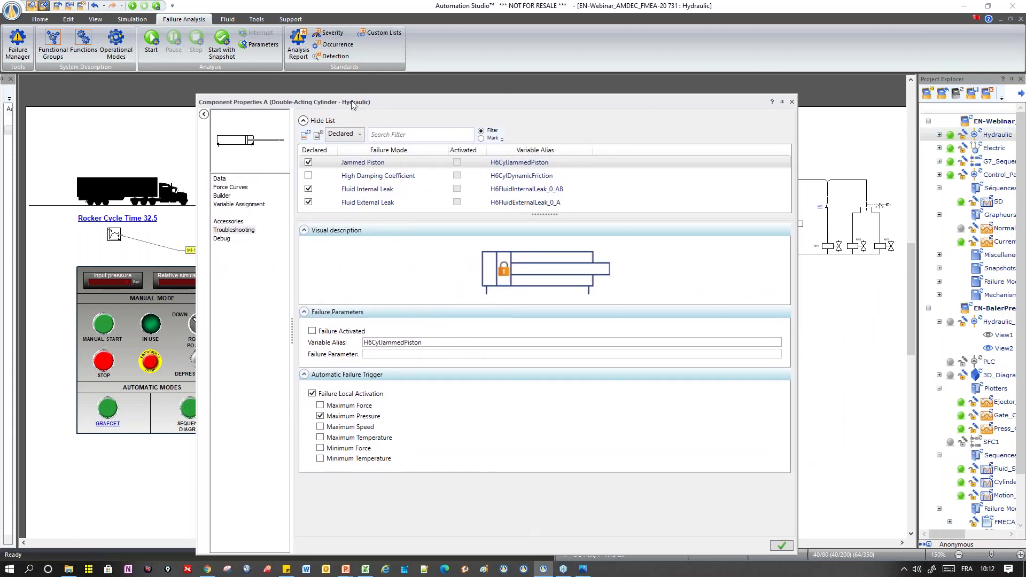
pyautogui.click(792, 102)
pyautogui.click(557, 308)
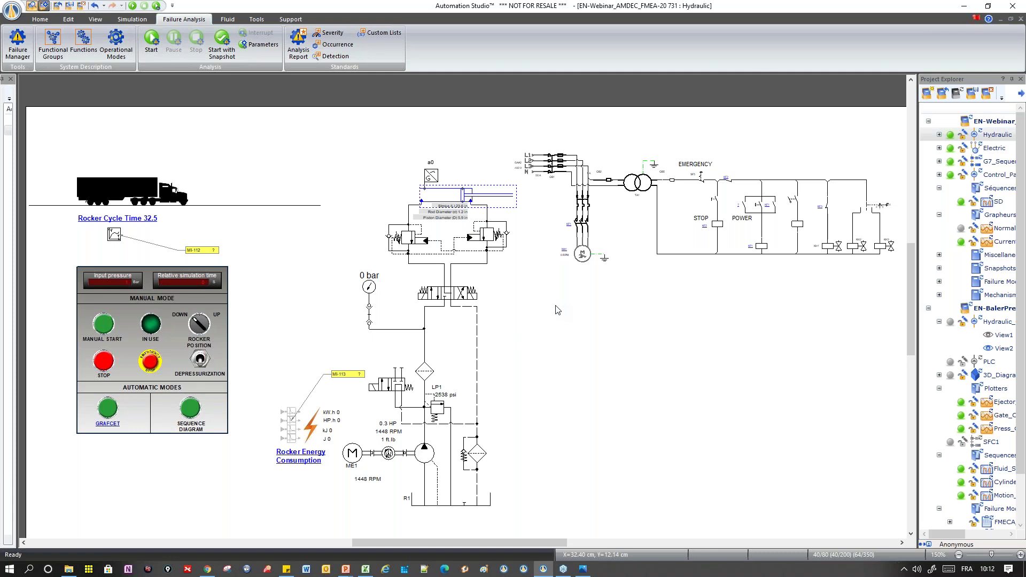
pyautogui.click(558, 310)
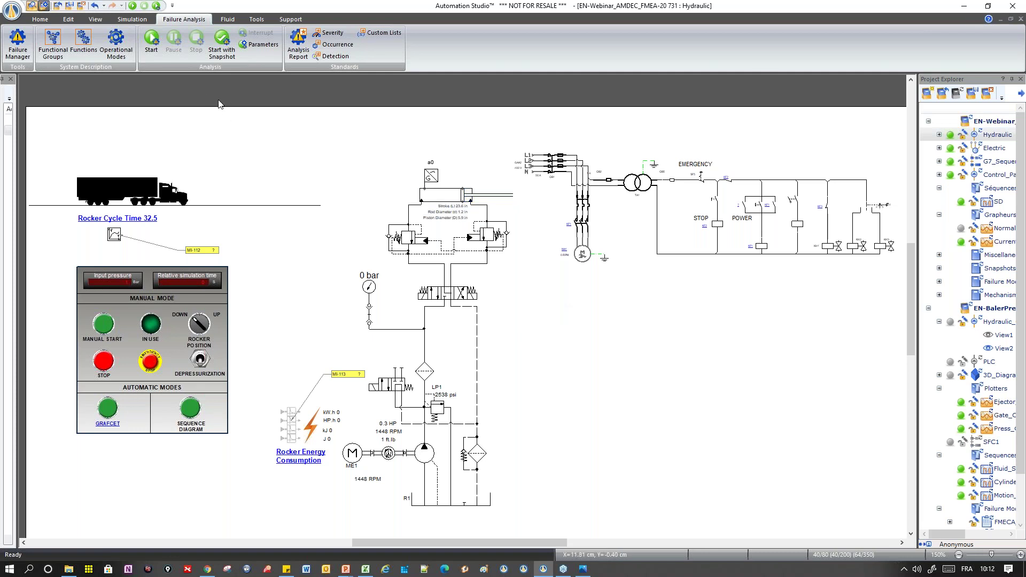
# Open the Failure Manager and switch it to the component failures of the EN-BalerPress for Report visualization project
pyautogui.click(19, 40)
pyautogui.moveTo(182, 107); pyautogui.dragTo(179, 134)
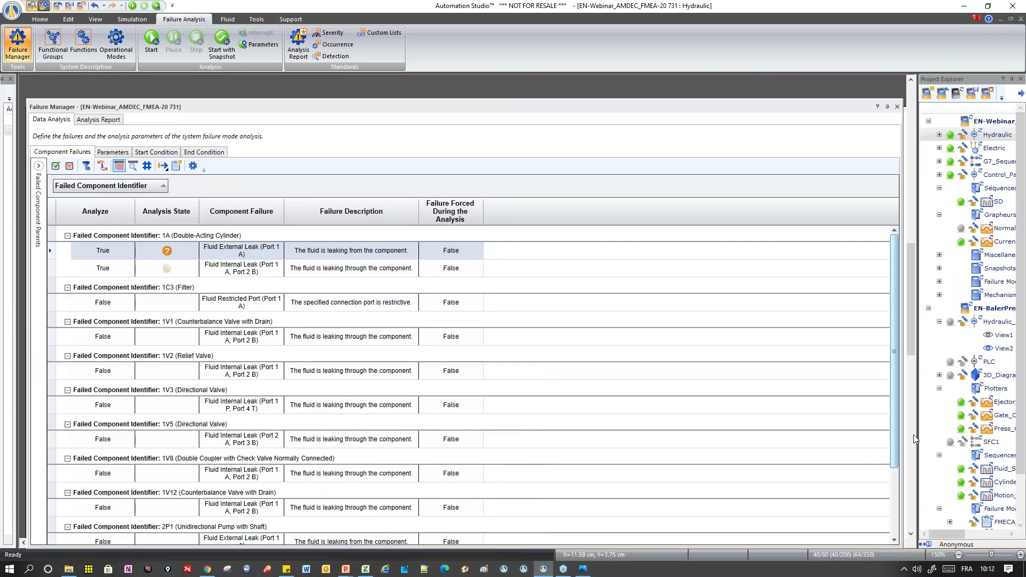
pyautogui.doubleClick(987, 324)
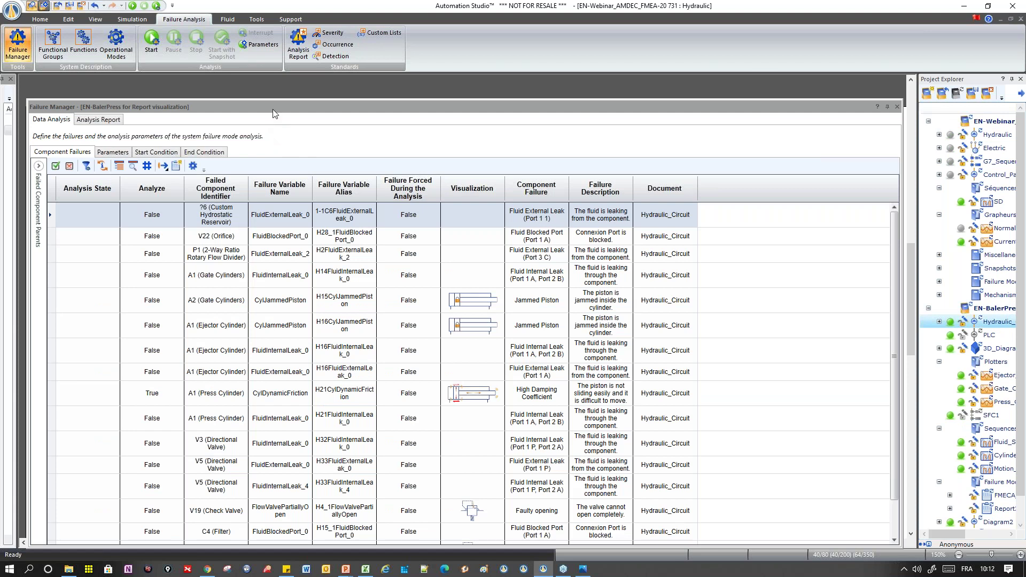
pyautogui.moveTo(274, 114); pyautogui.dragTo(317, 89)
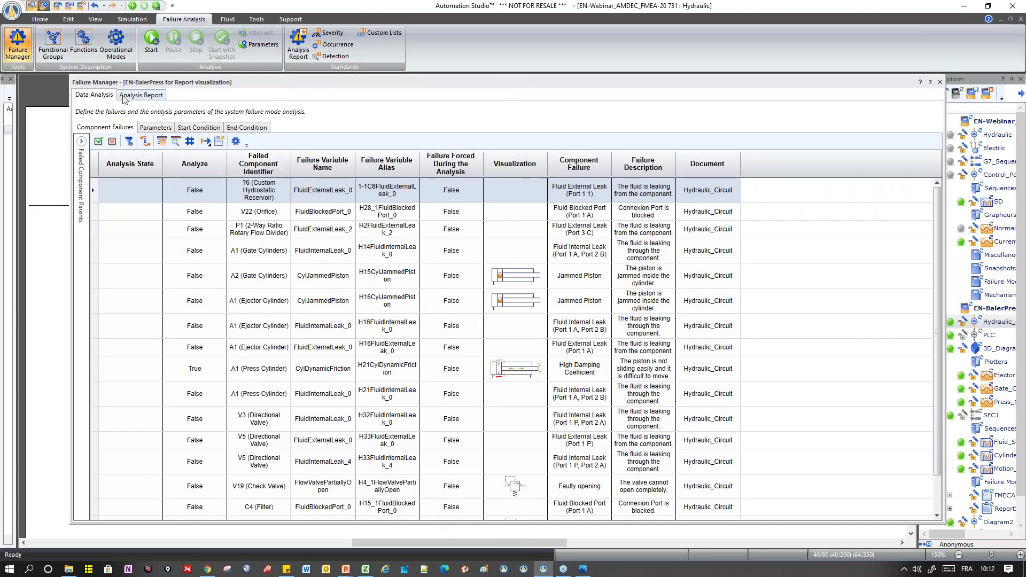
# Show the baler press analysis report together with the Failed Component Parents tree of functions and operational modes
pyautogui.click(140, 95)
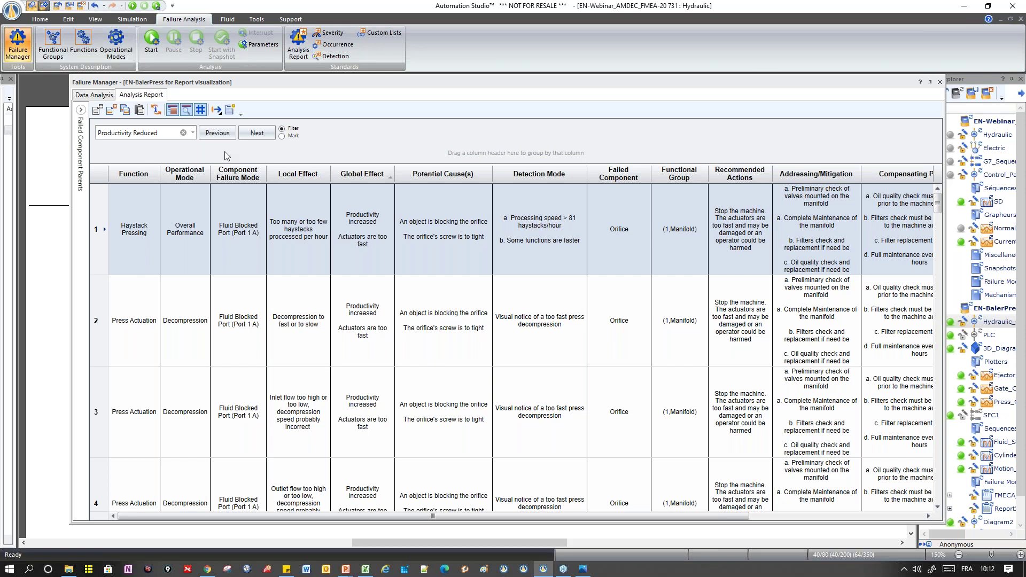
pyautogui.moveTo(143, 87); pyautogui.dragTo(115, 101)
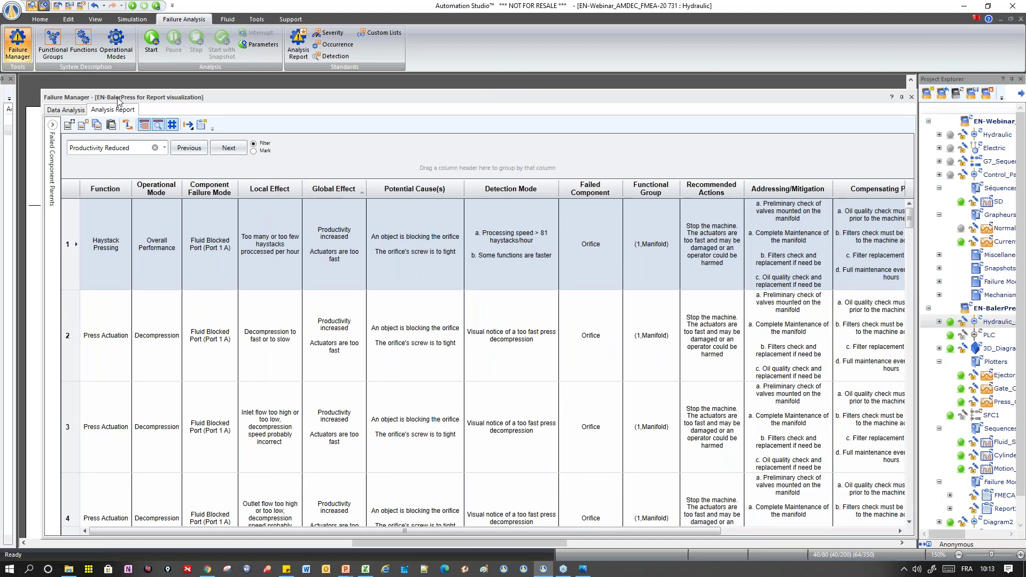
pyautogui.click(53, 126)
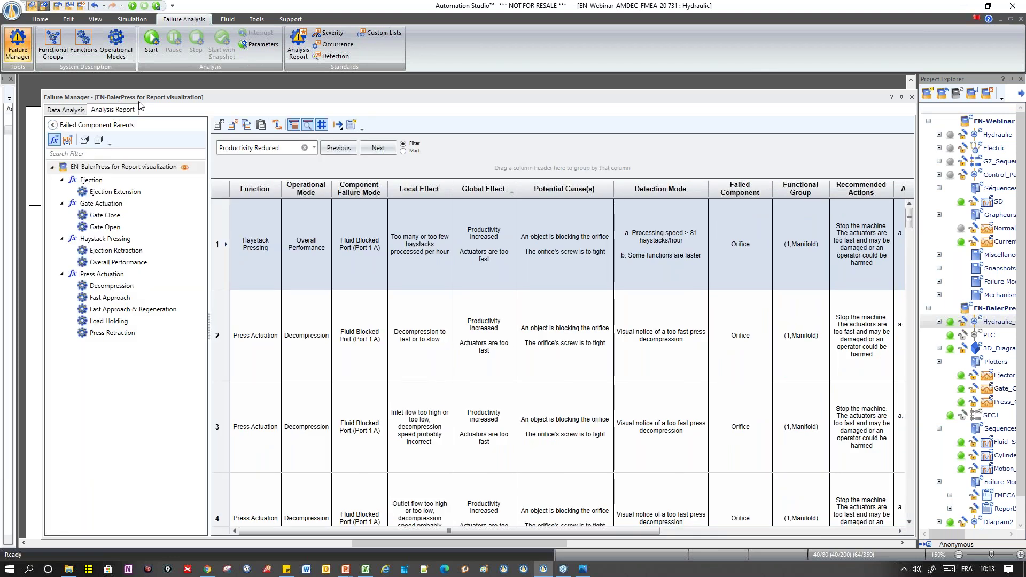
pyautogui.moveTo(141, 102); pyautogui.dragTo(122, 83)
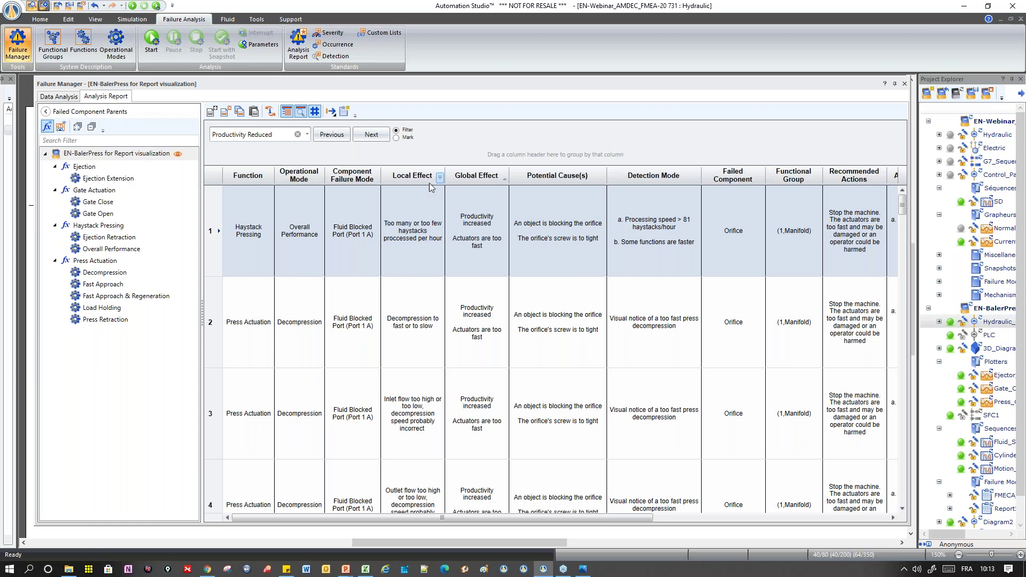
# Open View2 of the baler press hydraulic circuit, move the Failure Manager aside, and examine the cylinders and Slip-in Manifold
pyautogui.doubleClick(992, 323)
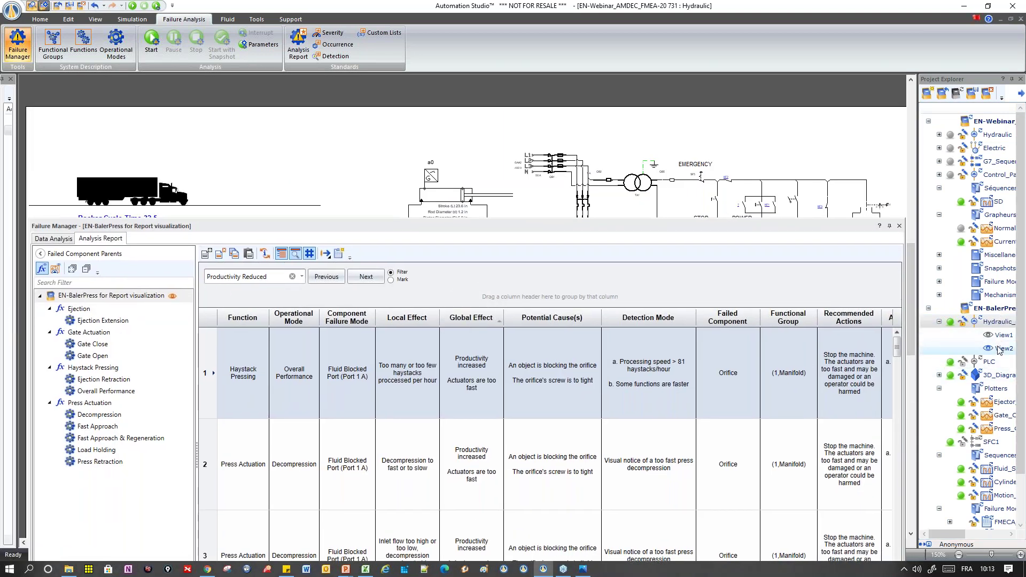
pyautogui.doubleClick(997, 350)
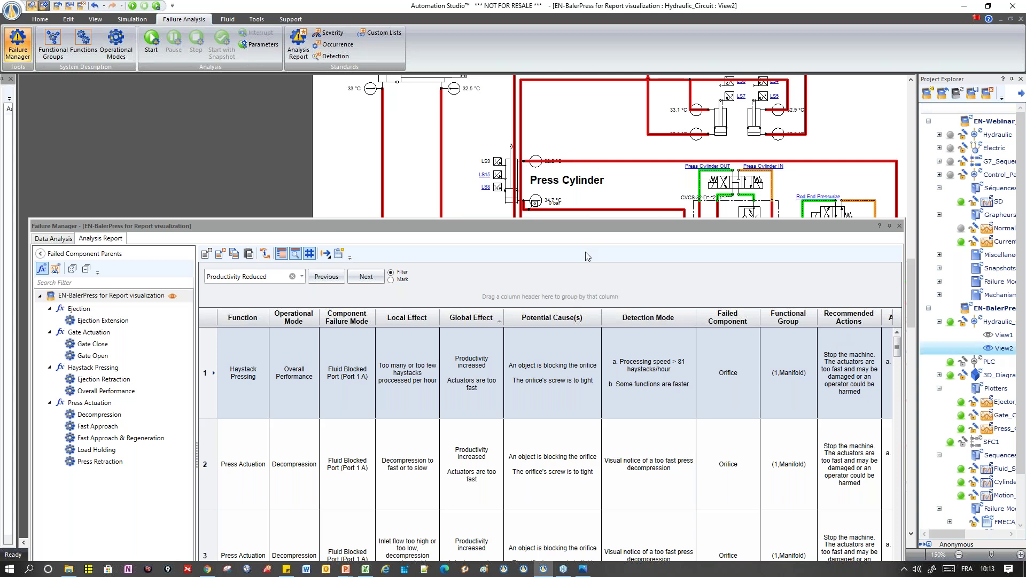
pyautogui.moveTo(584, 224); pyautogui.dragTo(102, 78)
pyautogui.scroll(-5, 677, 299)
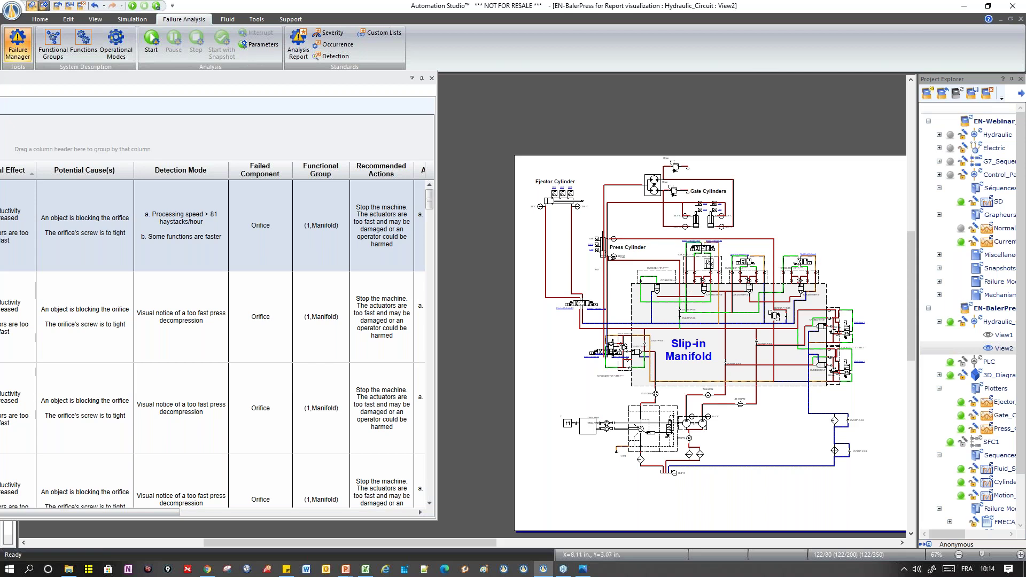
pyautogui.click(797, 266)
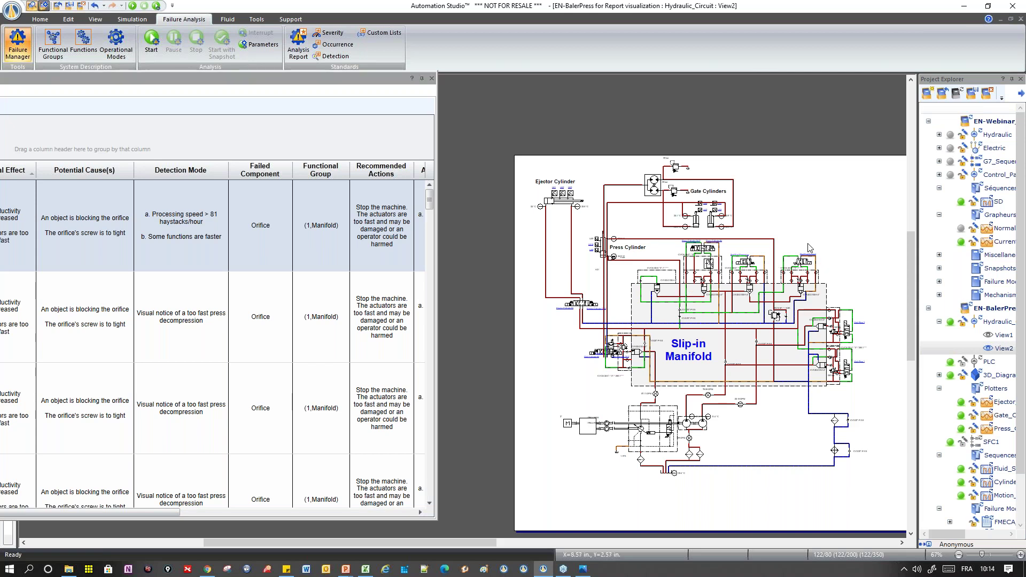
pyautogui.scroll(2, 810, 247)
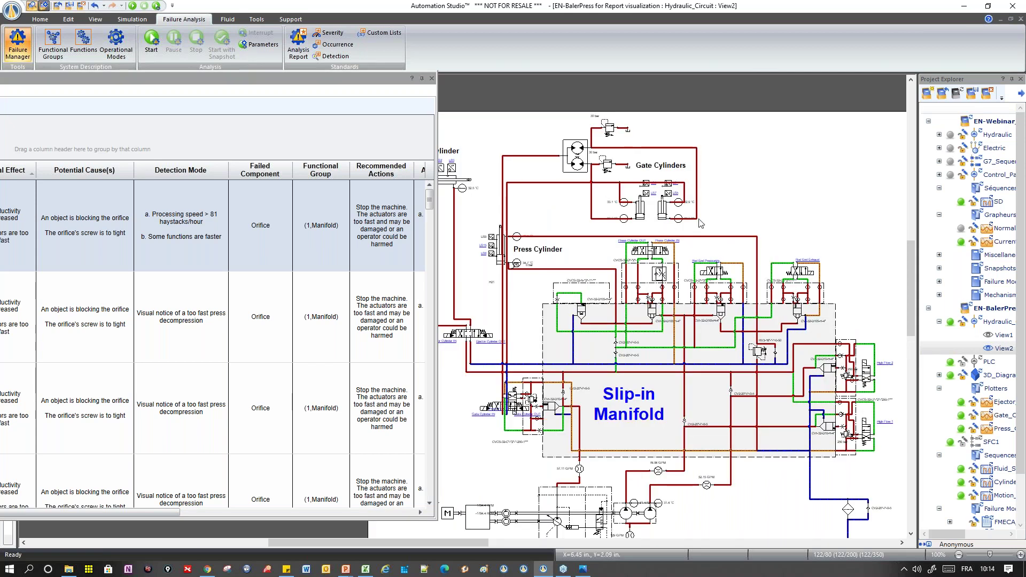
pyautogui.hscroll(-3, 492, 132)
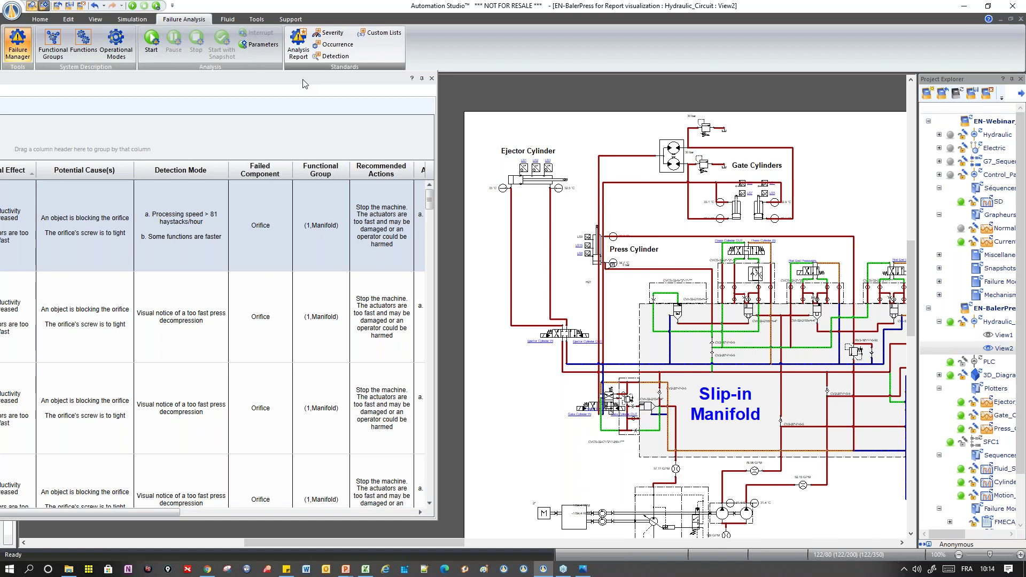
# Bring the Failure Manager back over the diagram and review the report rows for the Press Actuation function's Decompression mode
pyautogui.moveTo(304, 84); pyautogui.dragTo(702, 63)
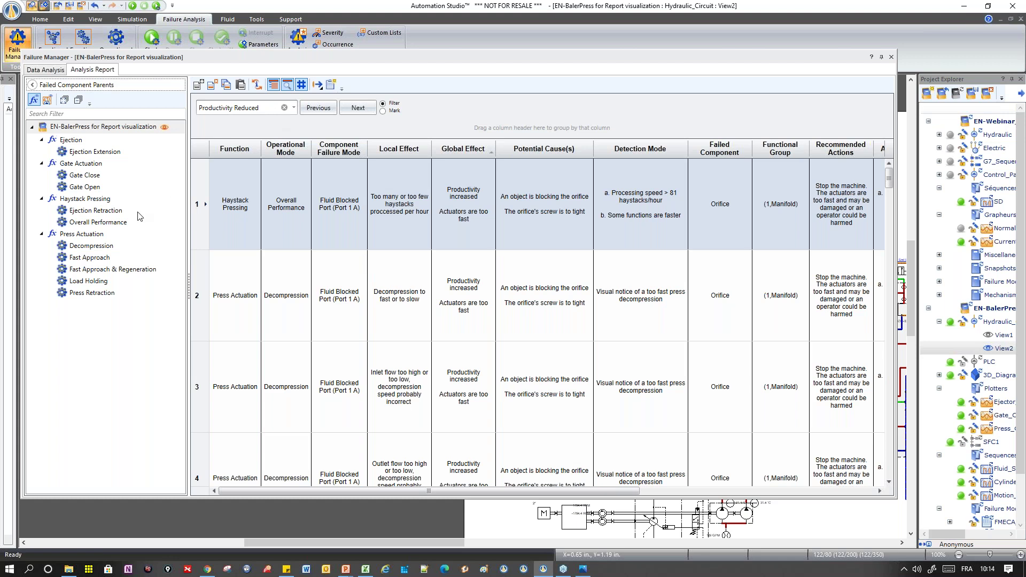
pyautogui.click(100, 248)
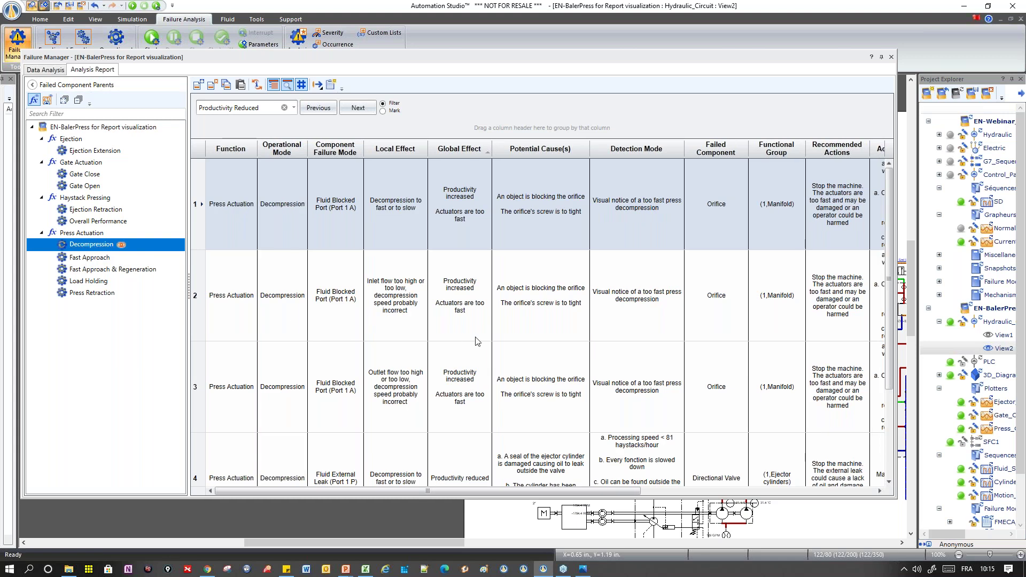
pyautogui.scroll(-3, 478, 342)
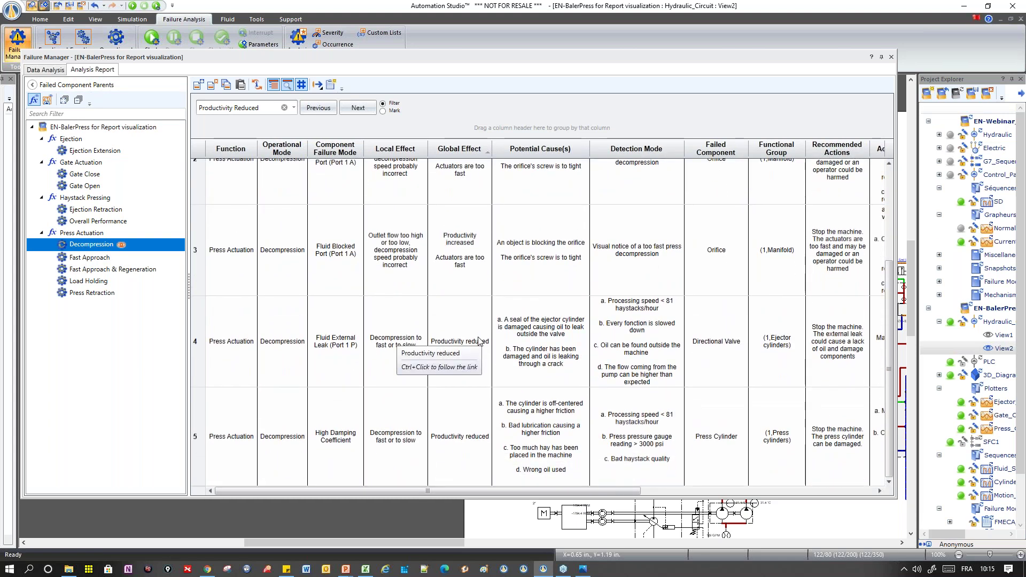
pyautogui.scroll(3, 478, 342)
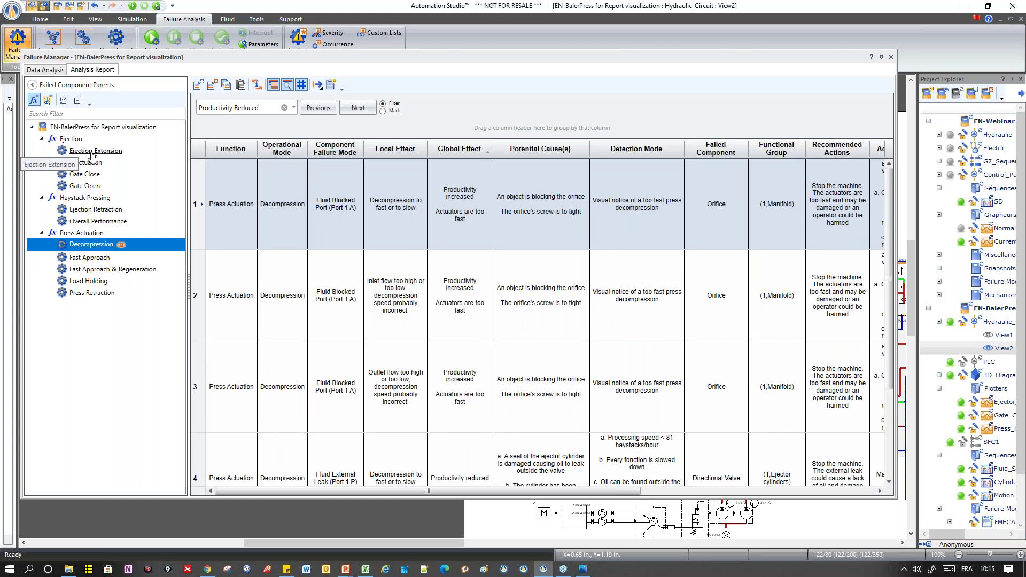
# Switch the Failed Component Parents tree to functional groups, select Manifold under the main fluid circuit, and look through the report rows
pyautogui.click(47, 101)
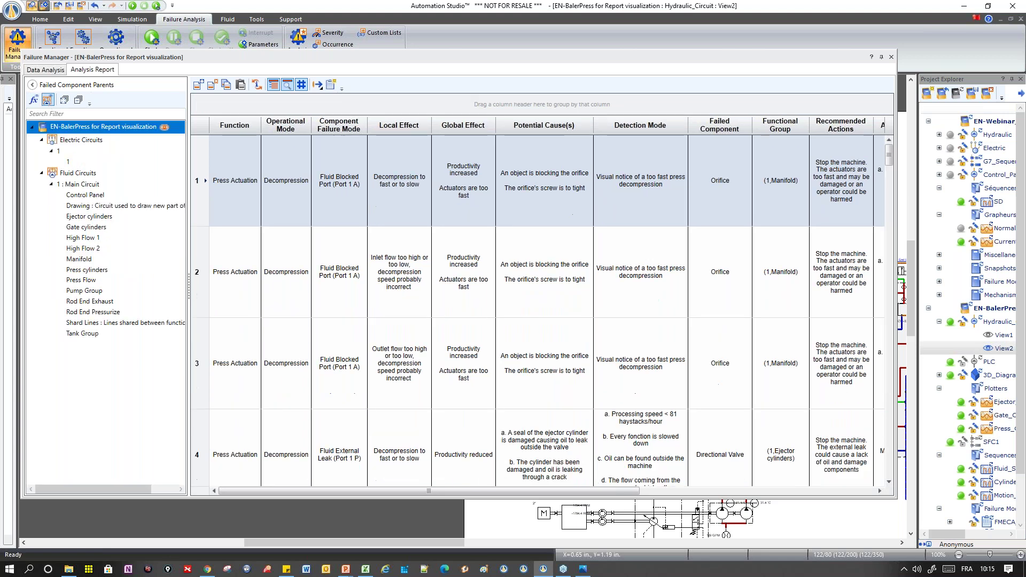
pyautogui.click(48, 139)
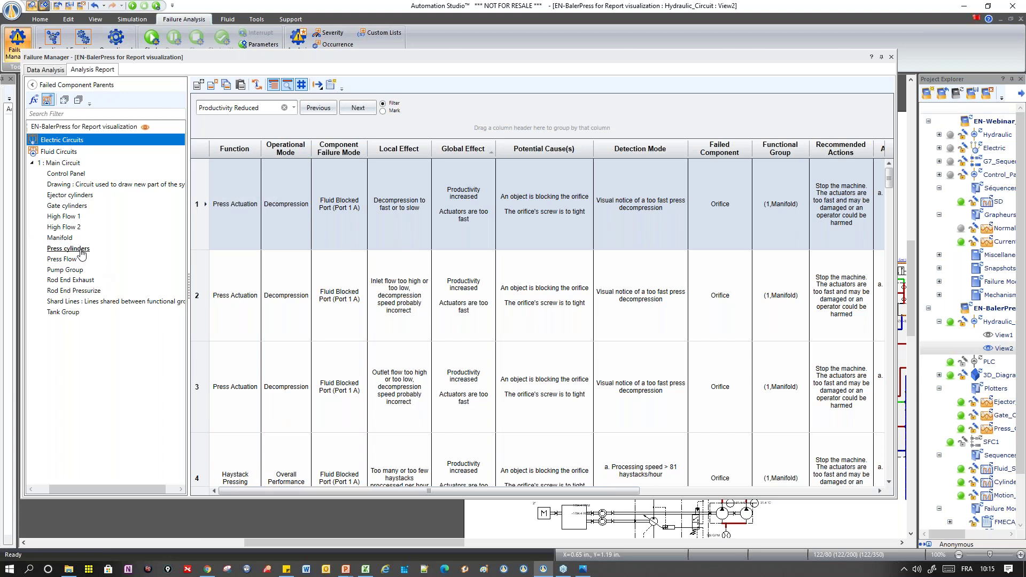
pyautogui.click(60, 238)
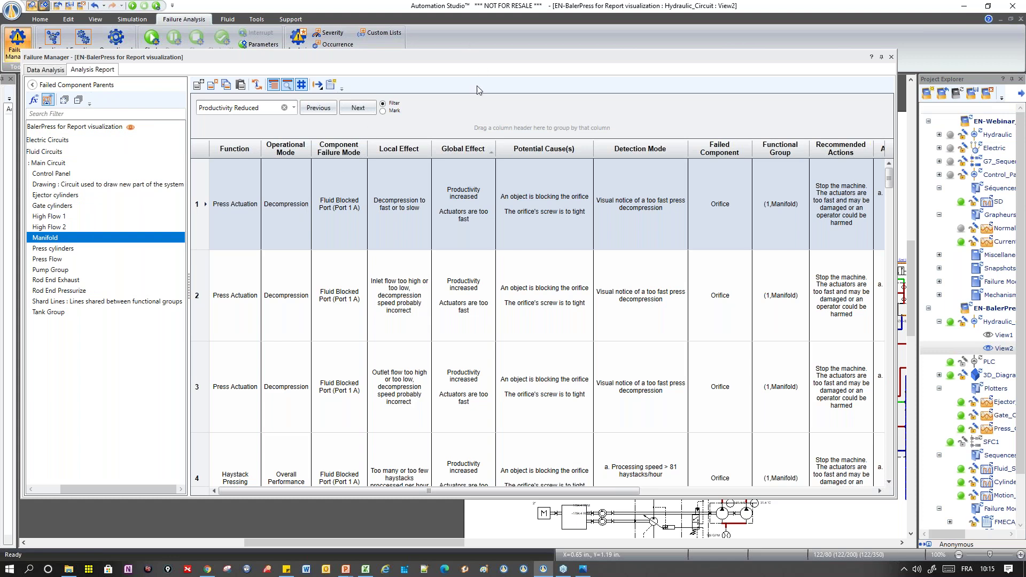
pyautogui.click(890, 186)
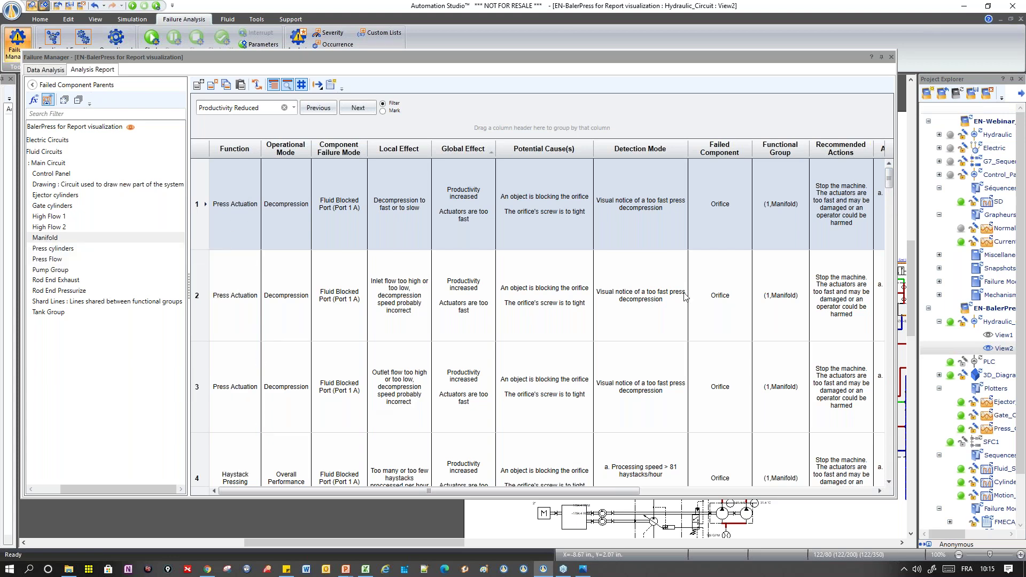
pyautogui.click(889, 185)
pyautogui.moveTo(890, 184); pyautogui.dragTo(951, 325)
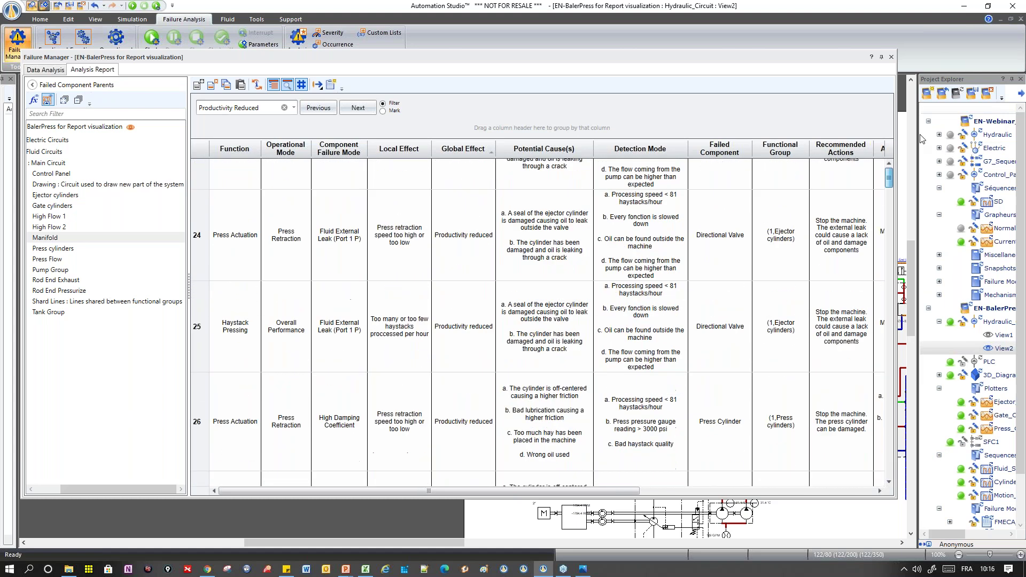
# Review the report rows for the Ejector cylinders and Press cylinders functional groups
pyautogui.click(70, 195)
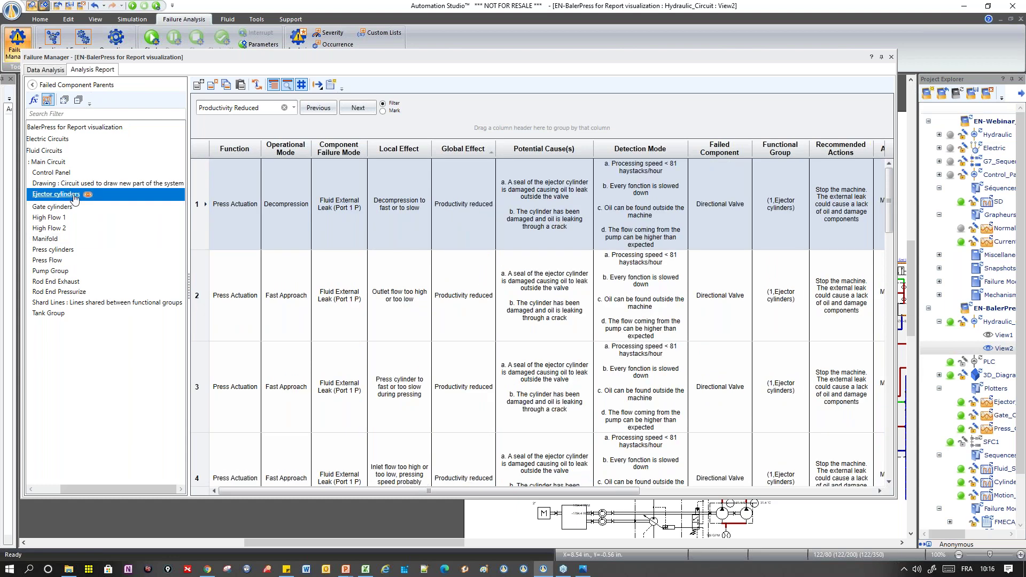
pyautogui.moveTo(889, 220); pyautogui.dragTo(911, 302)
pyautogui.click(57, 252)
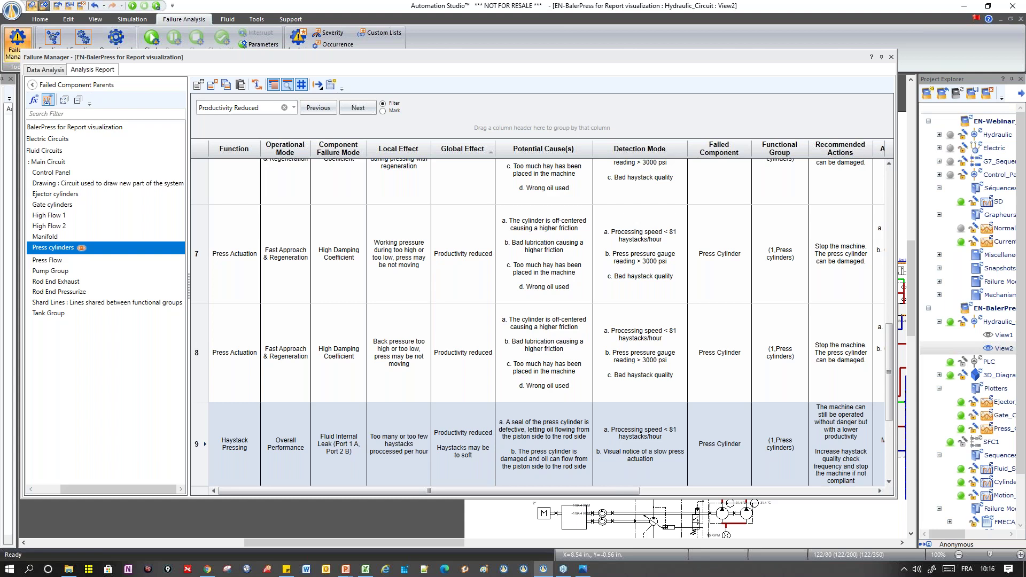
# Close the Failure Manager and examine the baler press circuit in View2 across to its control panel
pyautogui.moveTo(705, 64); pyautogui.dragTo(697, 106)
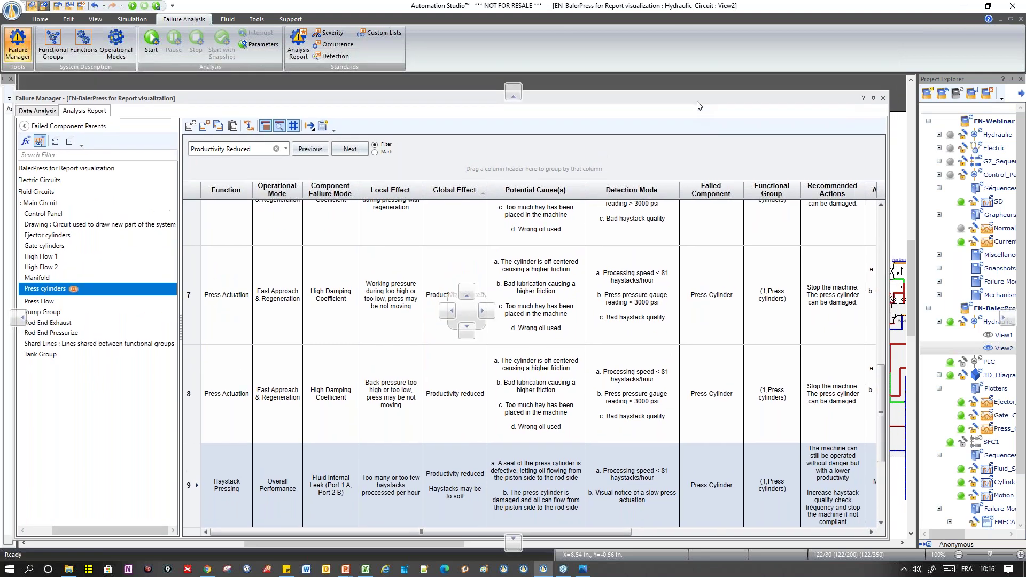
pyautogui.click(883, 98)
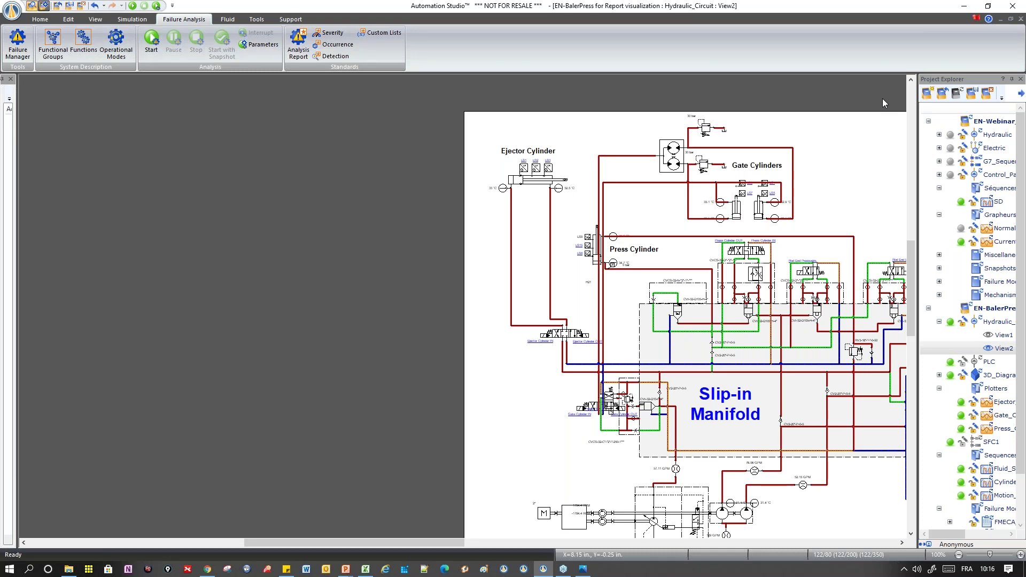
pyautogui.hscroll(10, 816, 129)
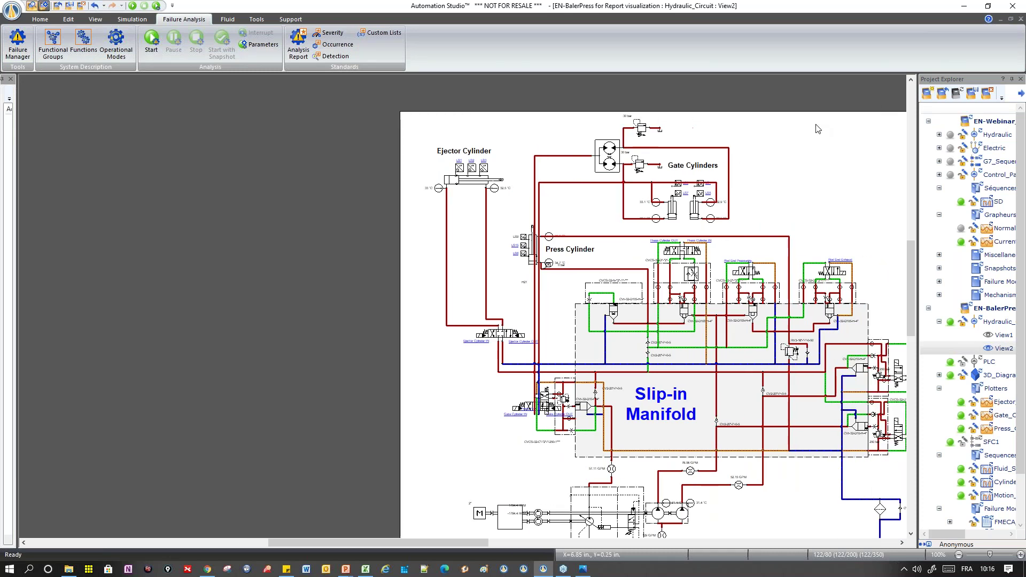
pyautogui.hscroll(2, 817, 129)
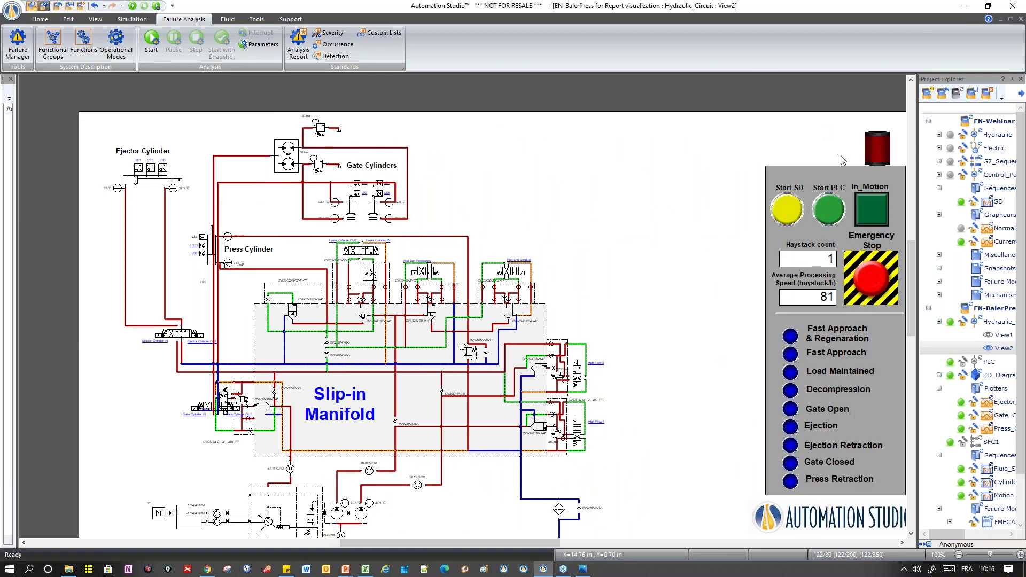
# Open the Hydraulic document of the EN-Webinar_AMDEC_FMEA-20 731 project and show its Hydraulic Installations in the Functional Group Manager
pyautogui.doubleClick(986, 140)
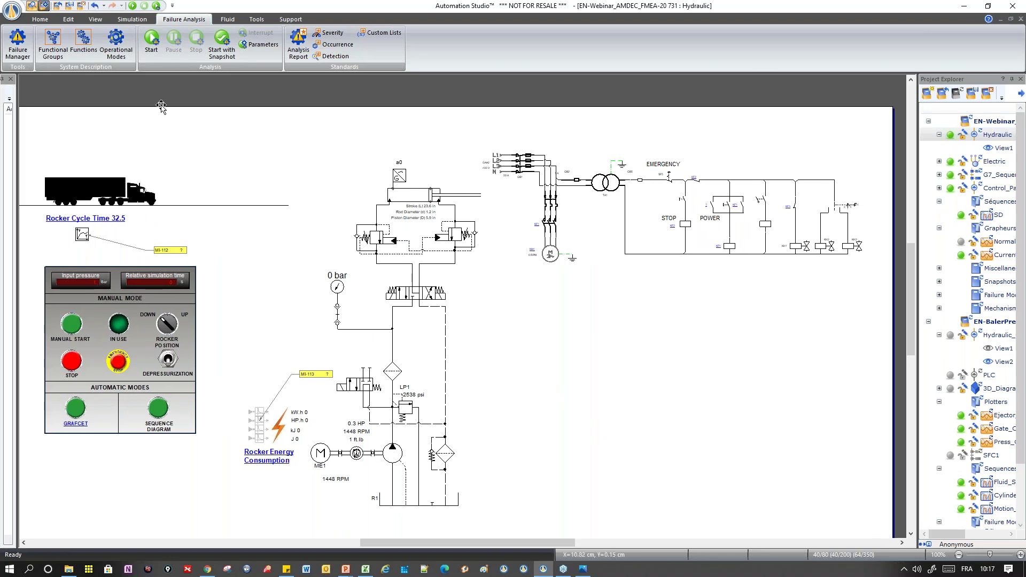
pyautogui.click(59, 40)
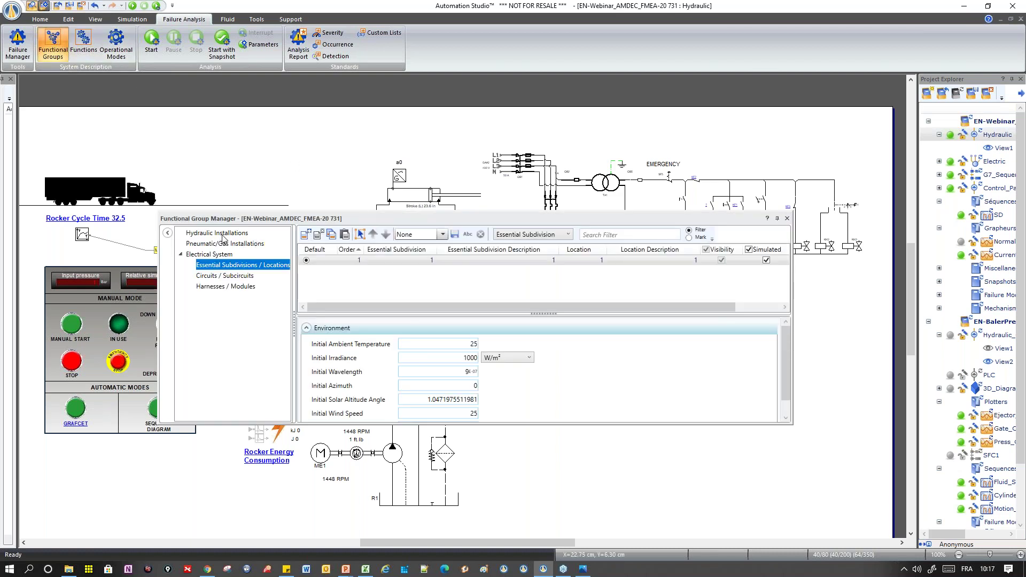
pyautogui.click(224, 234)
pyautogui.moveTo(446, 219); pyautogui.dragTo(683, 291)
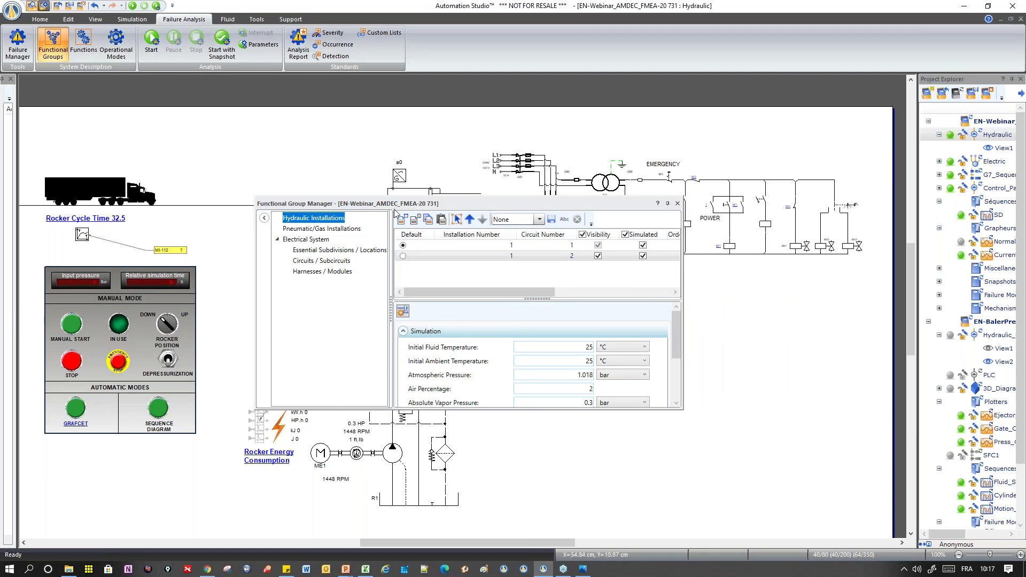
# Hide the manager's navigation tree, move the window clear of the hydraulic circuit, and collapse the Simulation and Lines sections
pyautogui.click(264, 218)
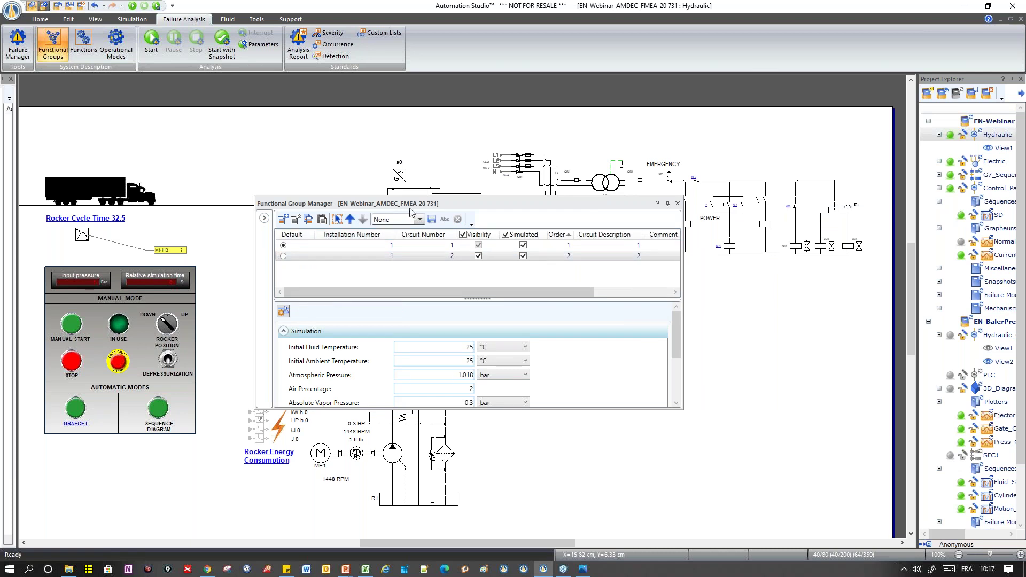
pyautogui.moveTo(423, 205); pyautogui.dragTo(619, 186)
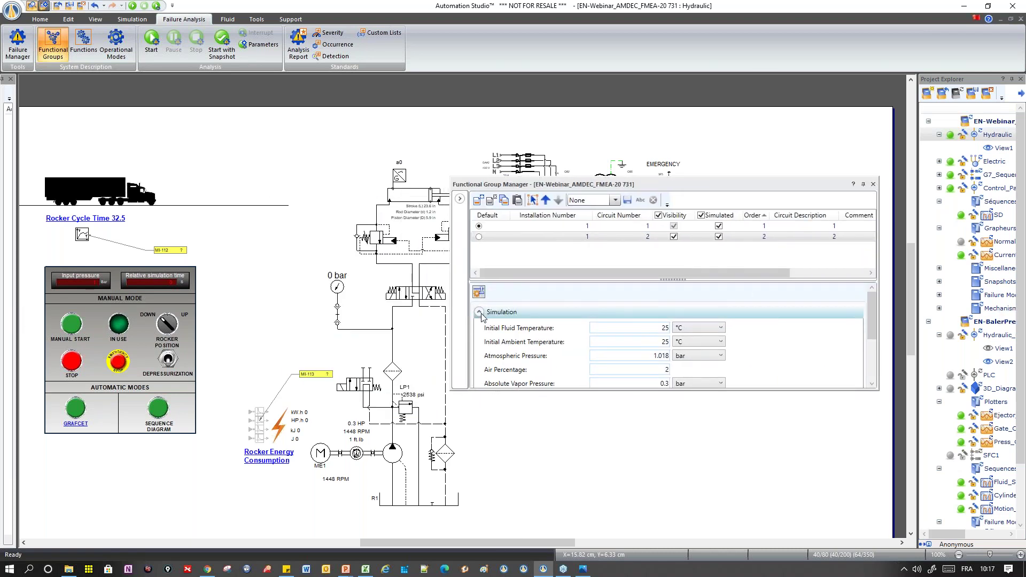
pyautogui.scroll(-1, 677, 351)
pyautogui.scroll(2, 678, 351)
pyautogui.click(479, 313)
pyautogui.click(479, 326)
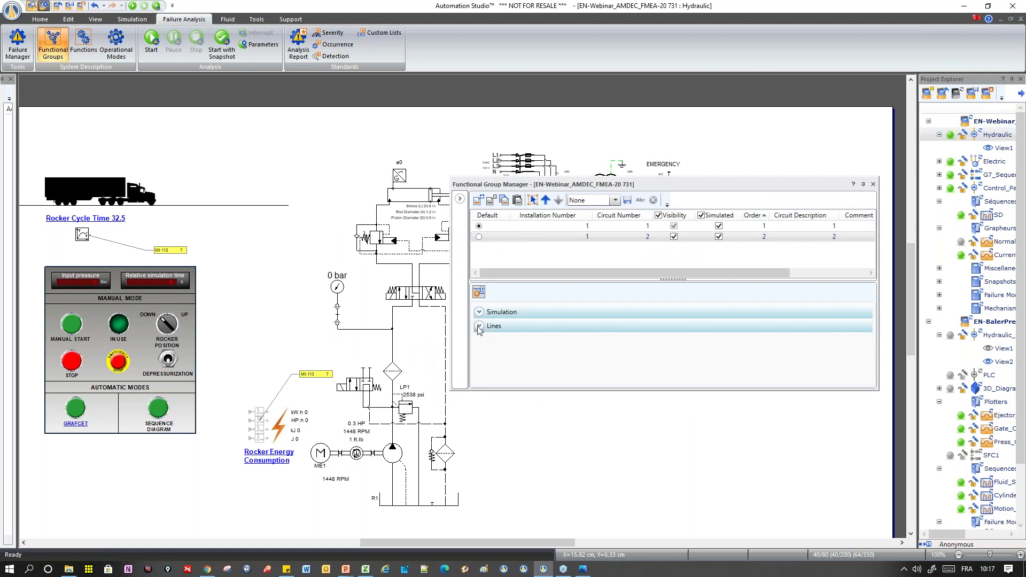
# Set the first hydraulic circuit's installation number to Rocker and its circuit number to Pump GP
pyautogui.click(582, 228)
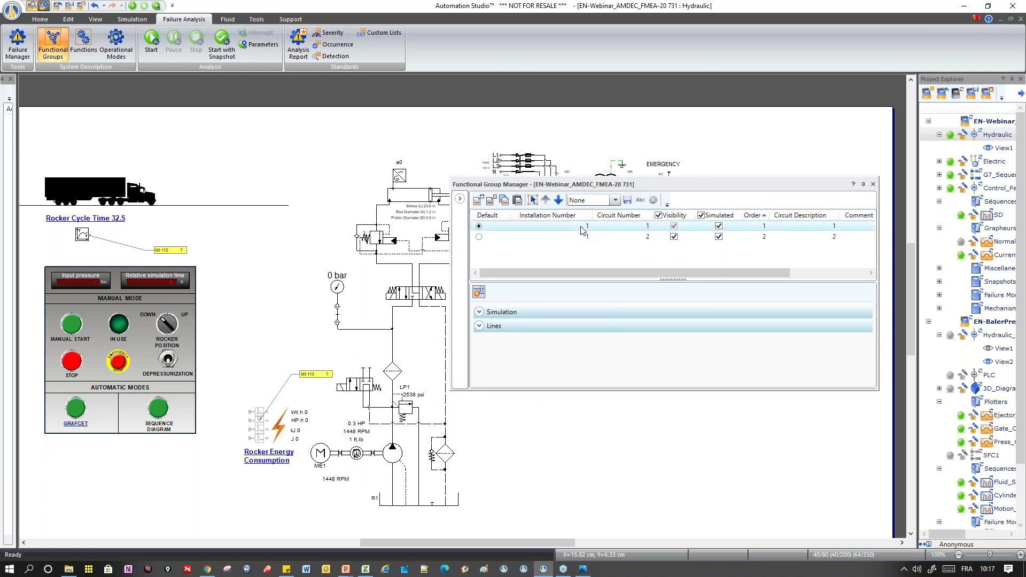
pyautogui.click(584, 227)
pyautogui.write('Rocker')
pyautogui.press('Return')
pyautogui.click(645, 226)
pyautogui.press('F2')
pyautogui.write('GP')
pyautogui.press('Return')
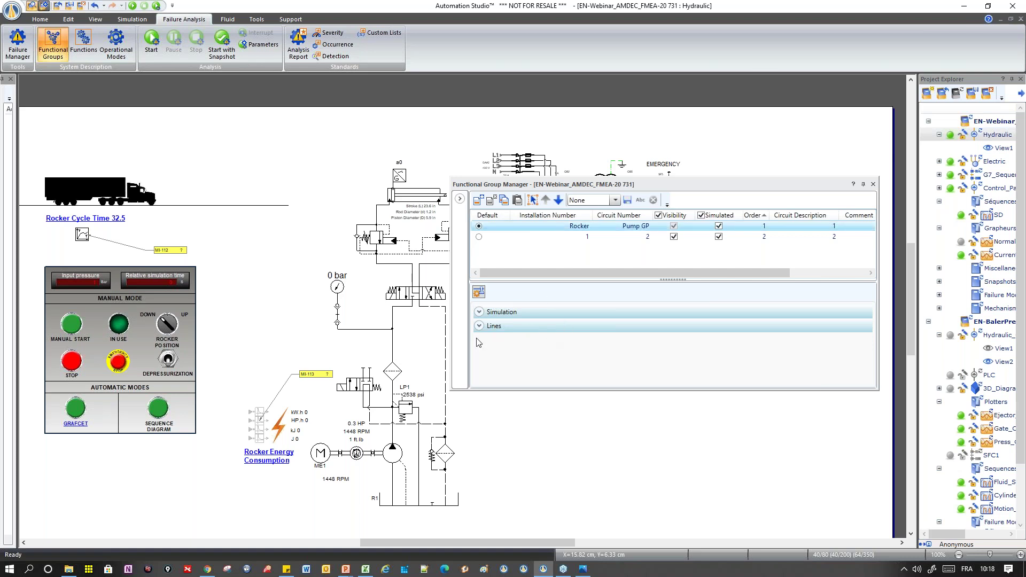
# Highlight the components already in the Pump GP circuit, and assign the motor, pump, return filter, tank and relief valve LP1 to it
pyautogui.click(532, 201)
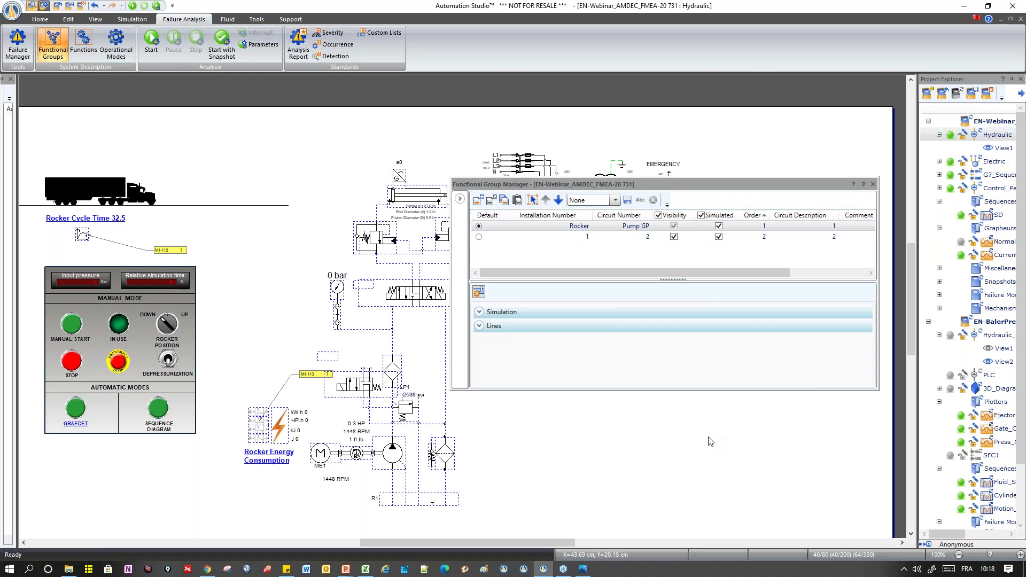
pyautogui.press('Down')
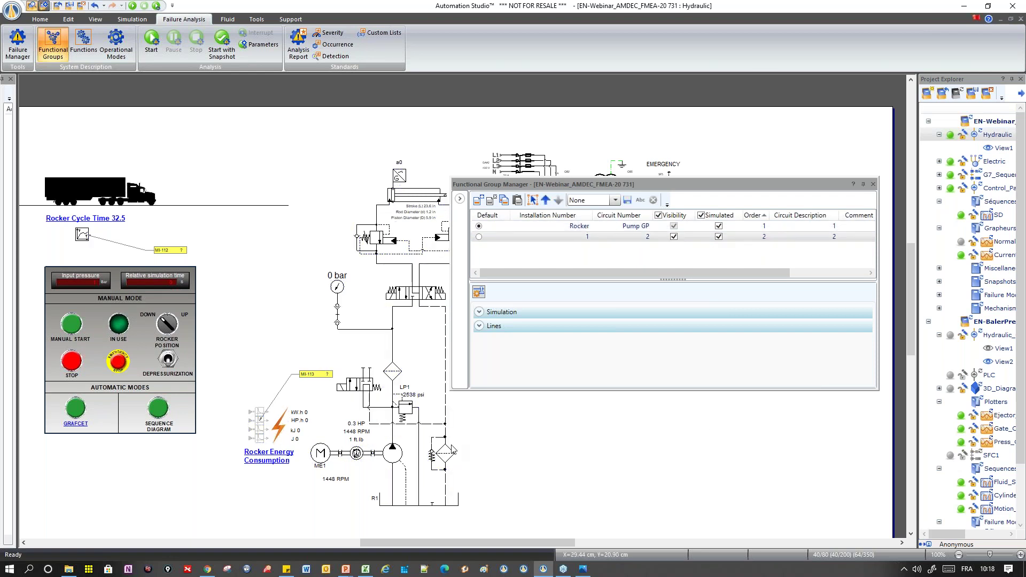
pyautogui.moveTo(309, 399); pyautogui.dragTo(391, 518)
pyautogui.scroll(-3, 472, 535)
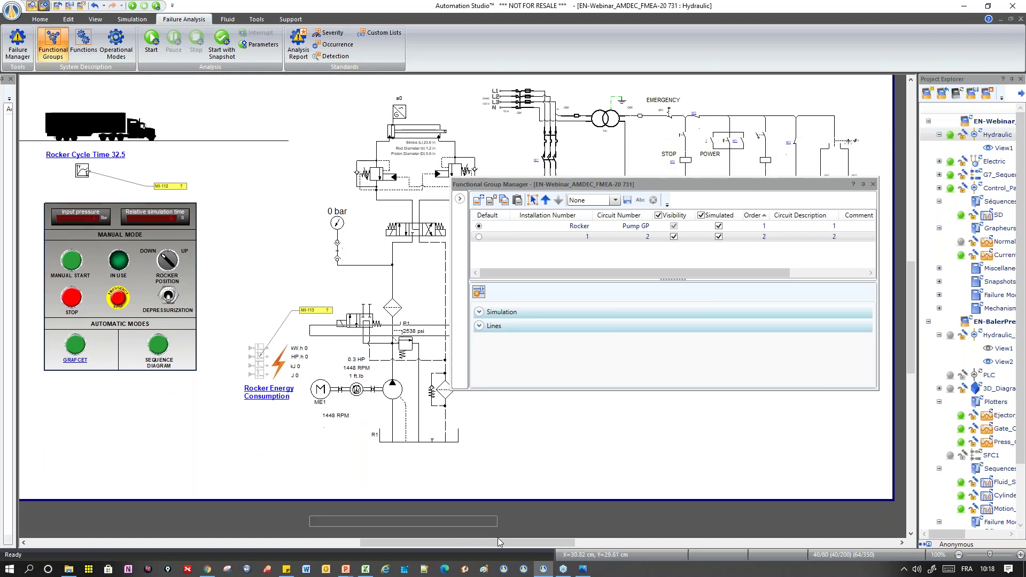
pyautogui.scroll(2, 543, 462)
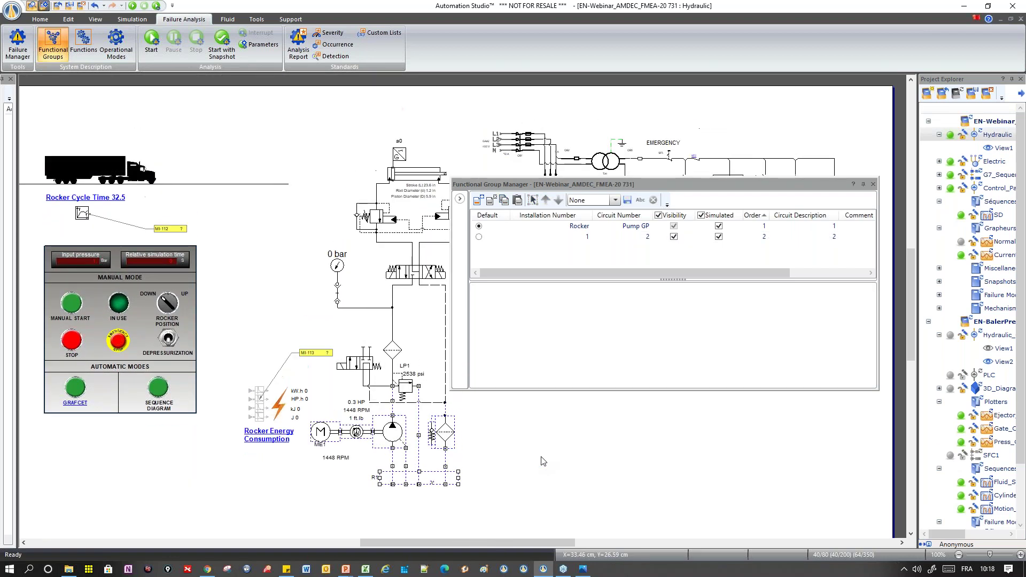
pyautogui.scroll(1, 543, 461)
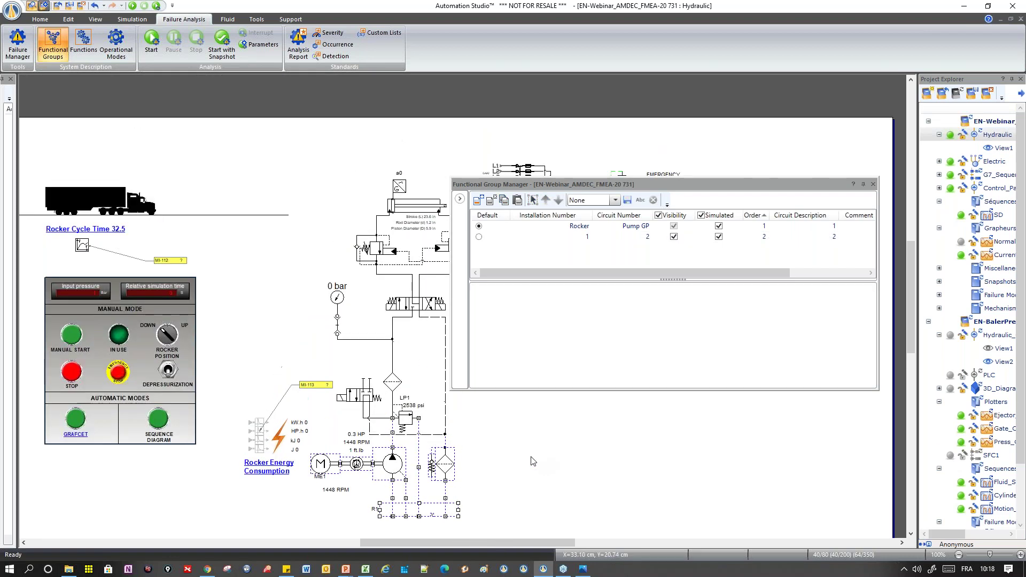
pyautogui.keyDown('ctrl'); pyautogui.click(407, 425); pyautogui.keyUp('ctrl')
pyautogui.moveTo(407, 426); pyautogui.dragTo(623, 231)
pyautogui.click(622, 231)
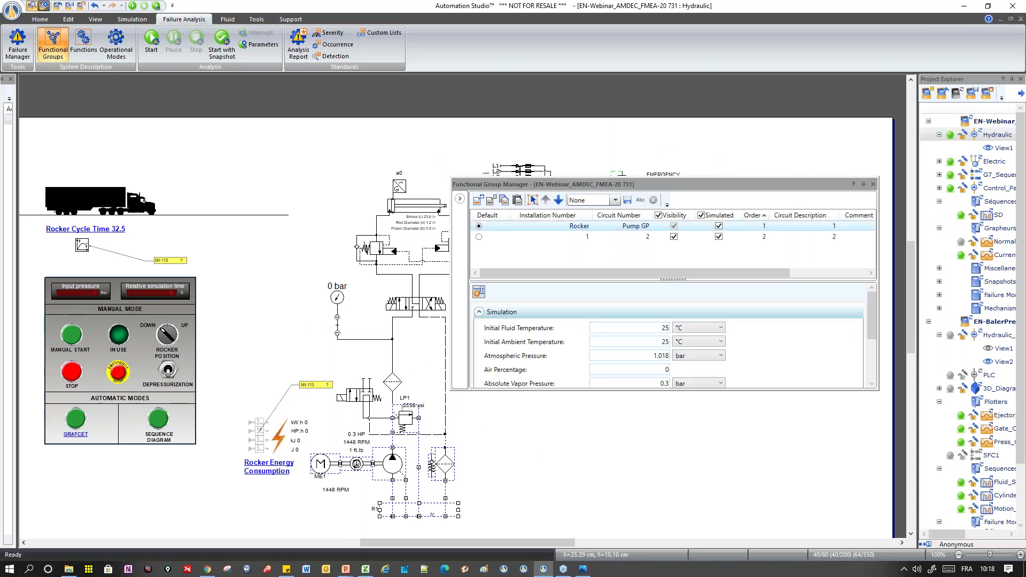
pyautogui.click(711, 237)
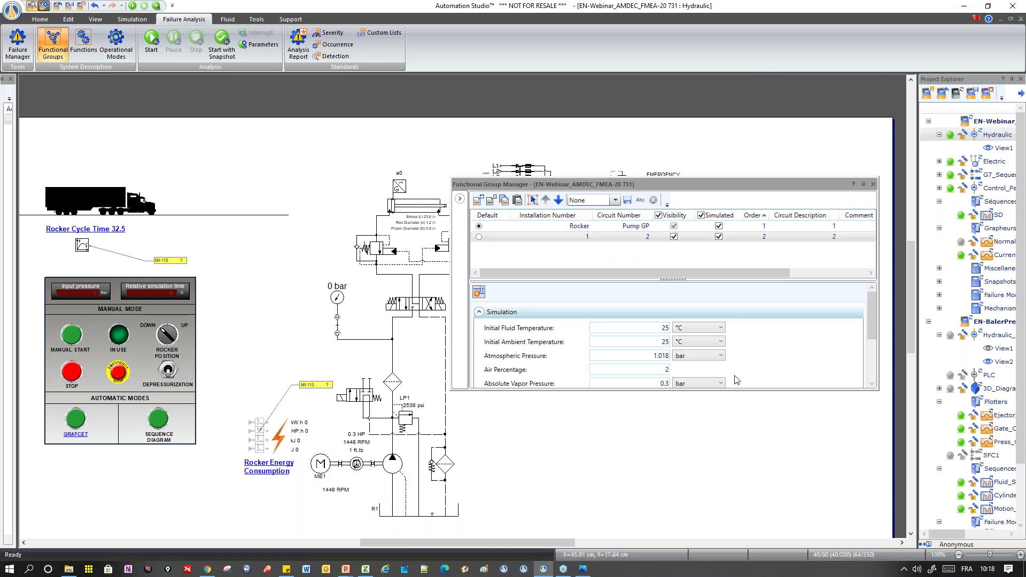
pyautogui.click(668, 229)
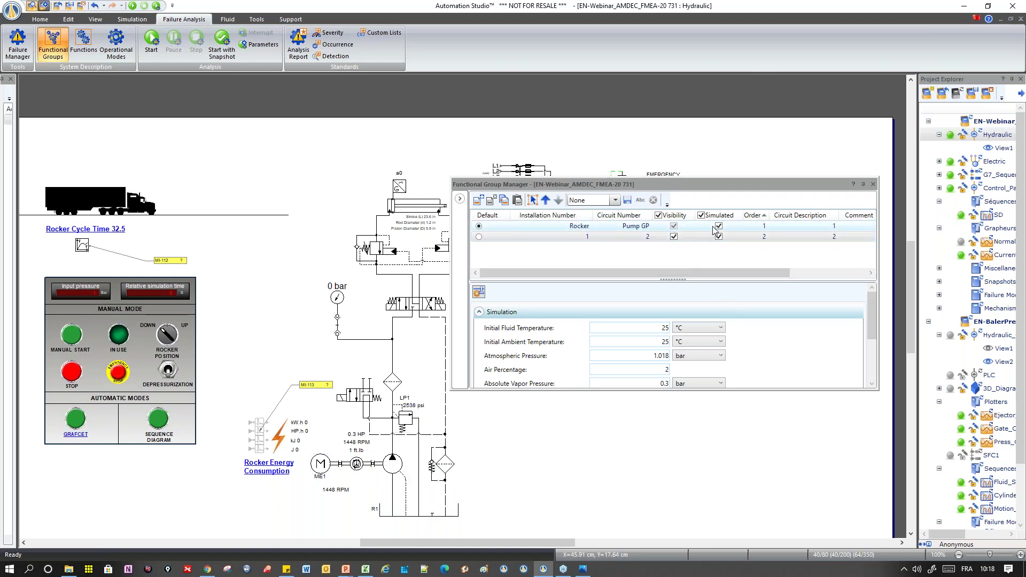
pyautogui.click(674, 237)
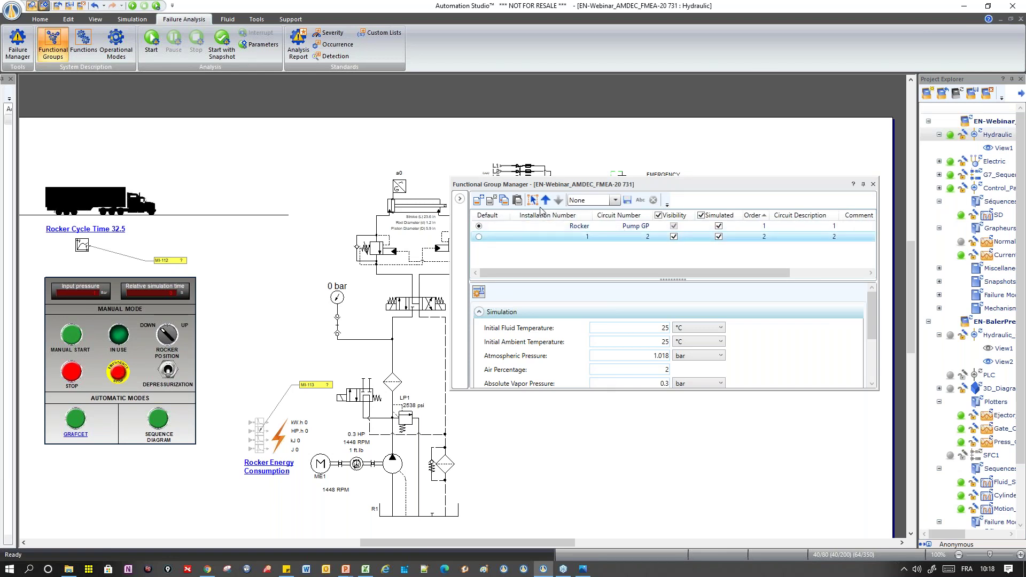
pyautogui.click(476, 200)
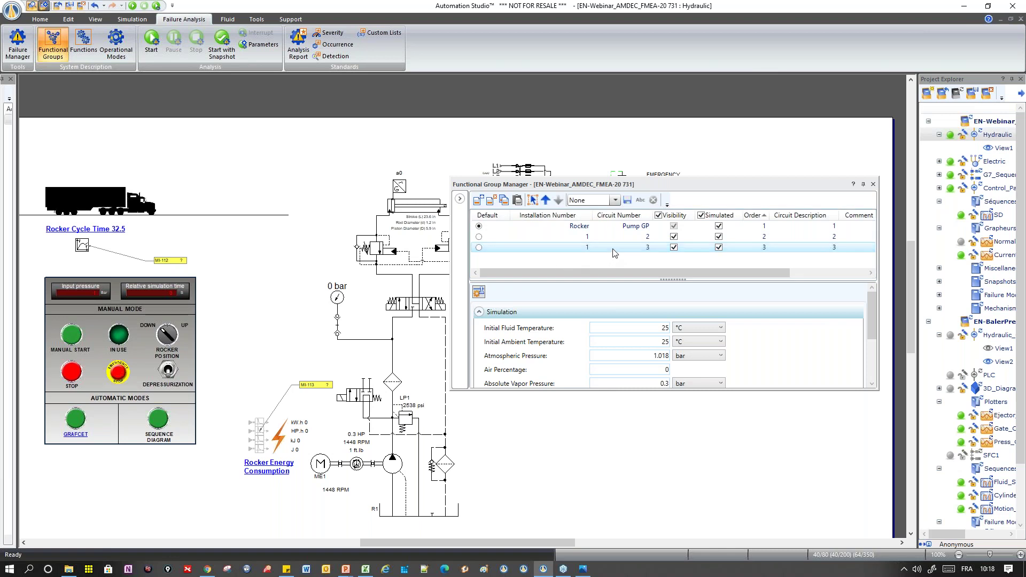
# Duplicate the Rocker Pump GP circuit and set the copy's circuit number to Actuation
pyautogui.click(558, 227)
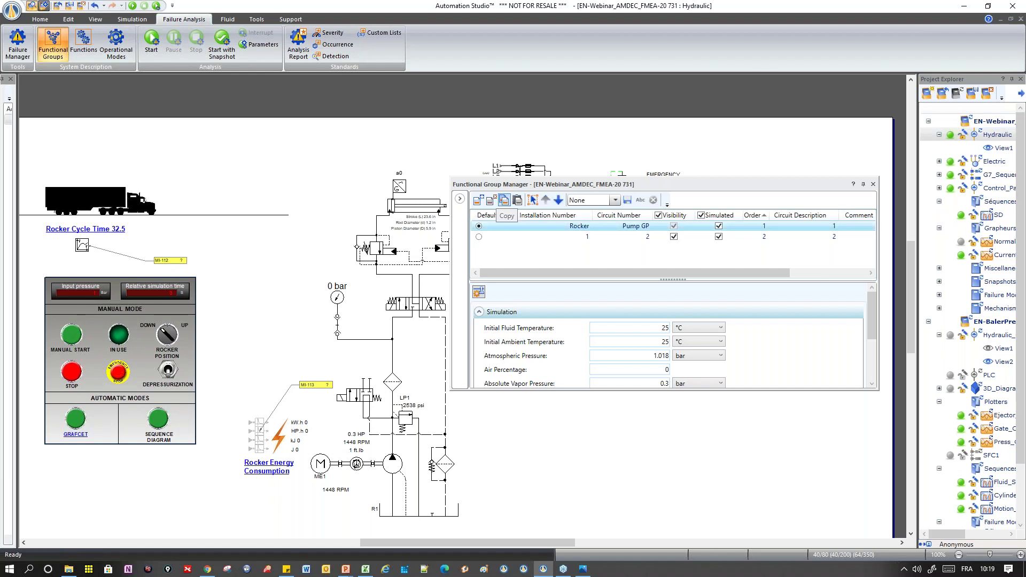
pyautogui.click(516, 202)
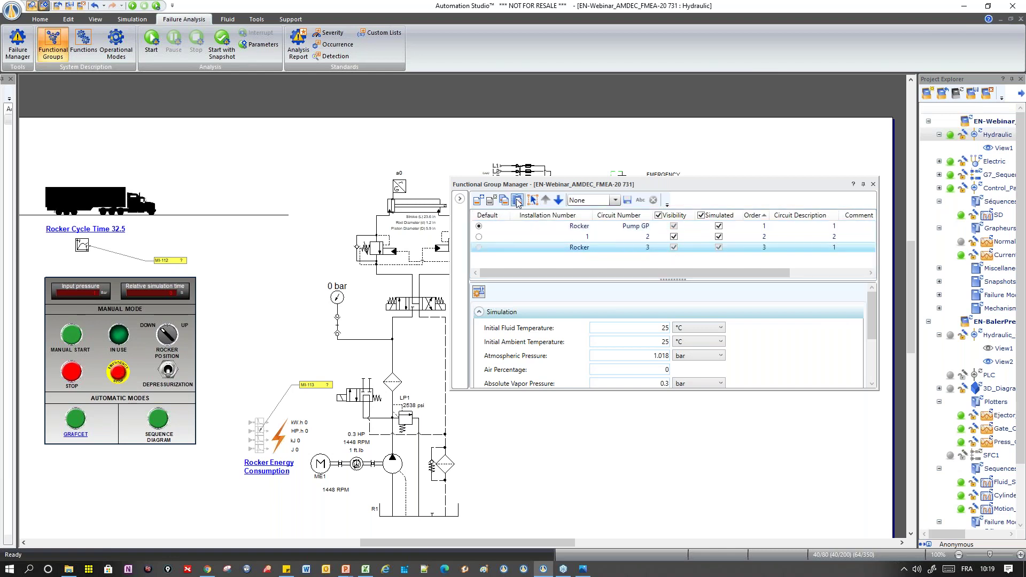
pyautogui.click(647, 250)
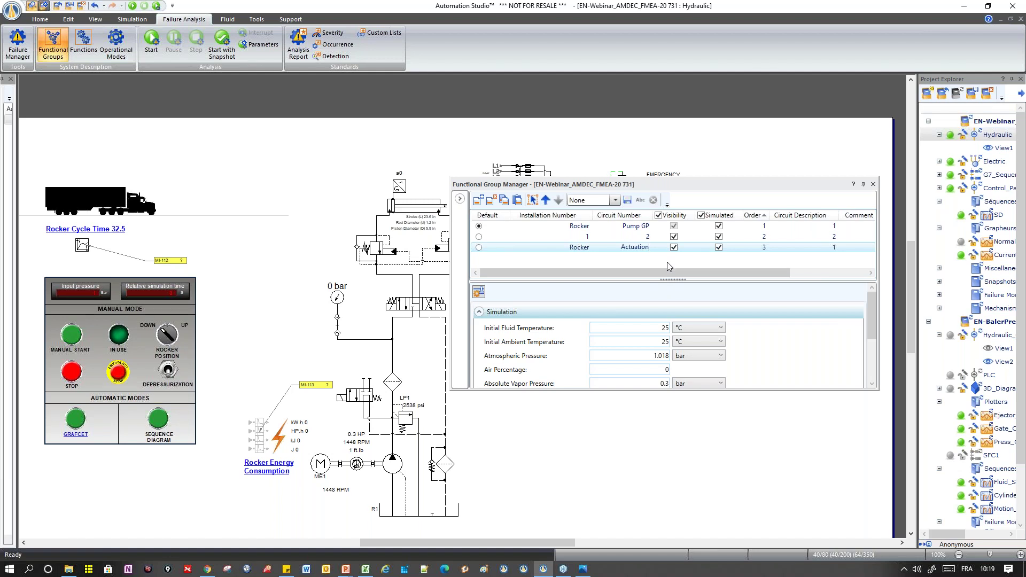
# Paste another copy of the Rocker circuit and set its circuit number to Depressurization
pyautogui.click(517, 200)
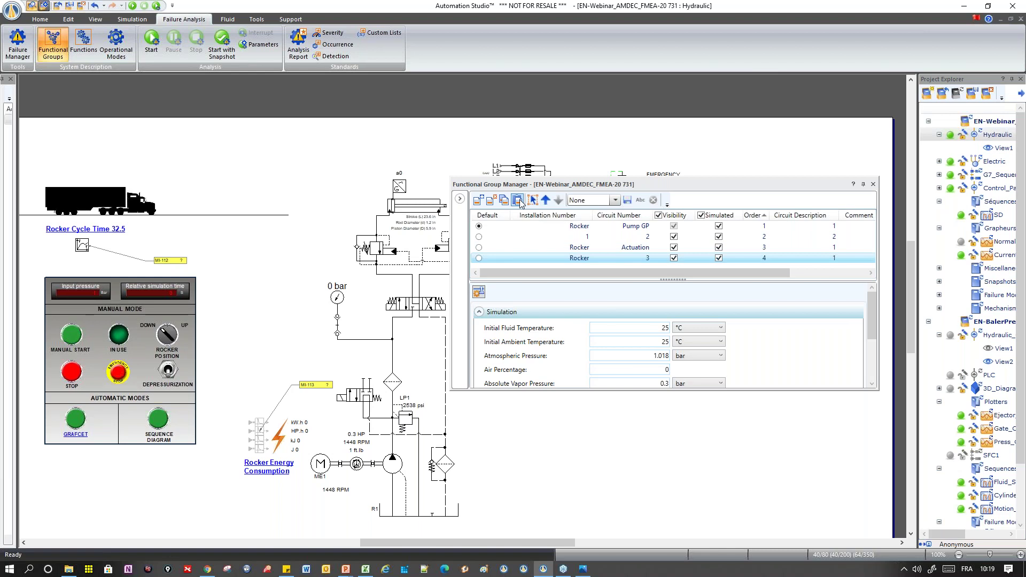
pyautogui.click(631, 259)
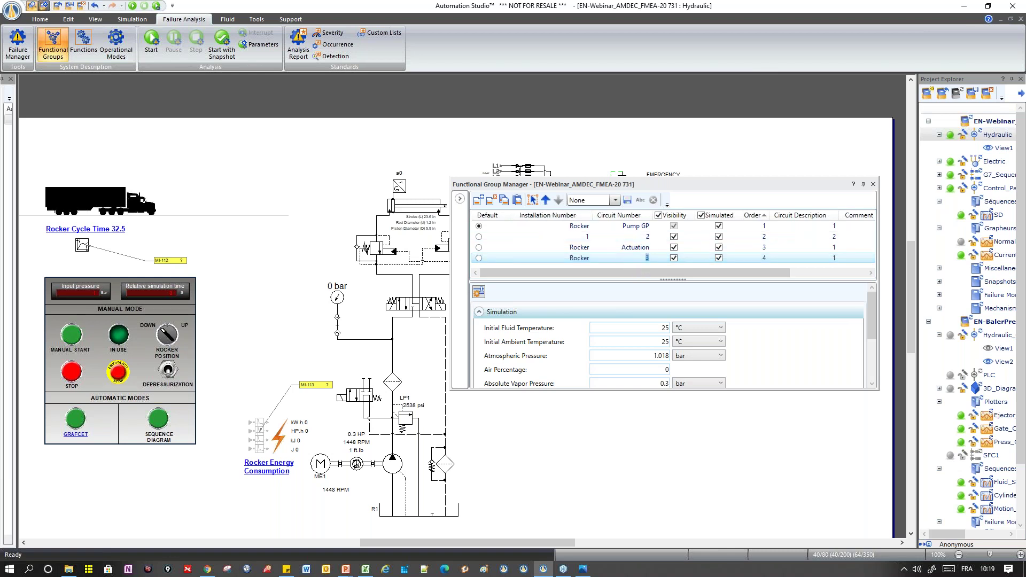
pyautogui.write('Depress')
pyautogui.write('u')
pyautogui.write('r')
pyautogui.write('is')
pyautogui.write('zation')
pyautogui.click(843, 461)
# Select the depressurization valve with its connecting lines, and move the Functional Group Manager clear of the hydraulic circuit
pyautogui.moveTo(310, 361); pyautogui.dragTo(398, 442)
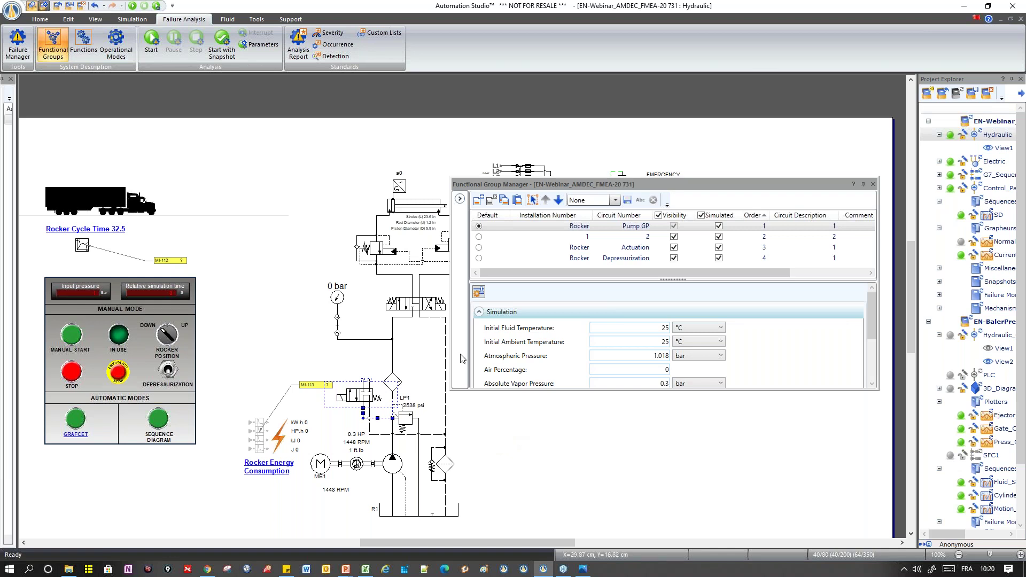
pyautogui.moveTo(511, 184); pyautogui.dragTo(536, 155)
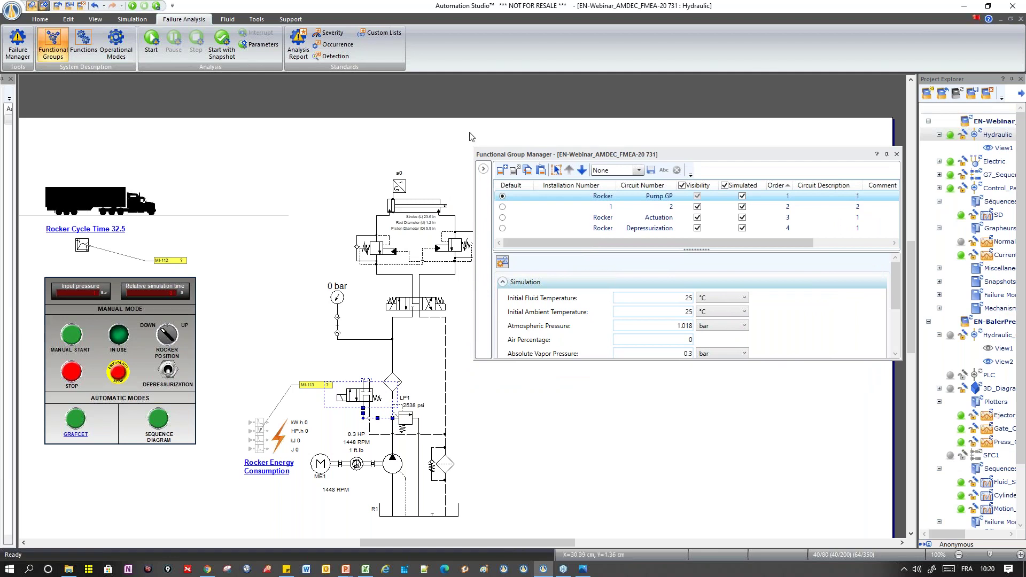
pyautogui.click(395, 128)
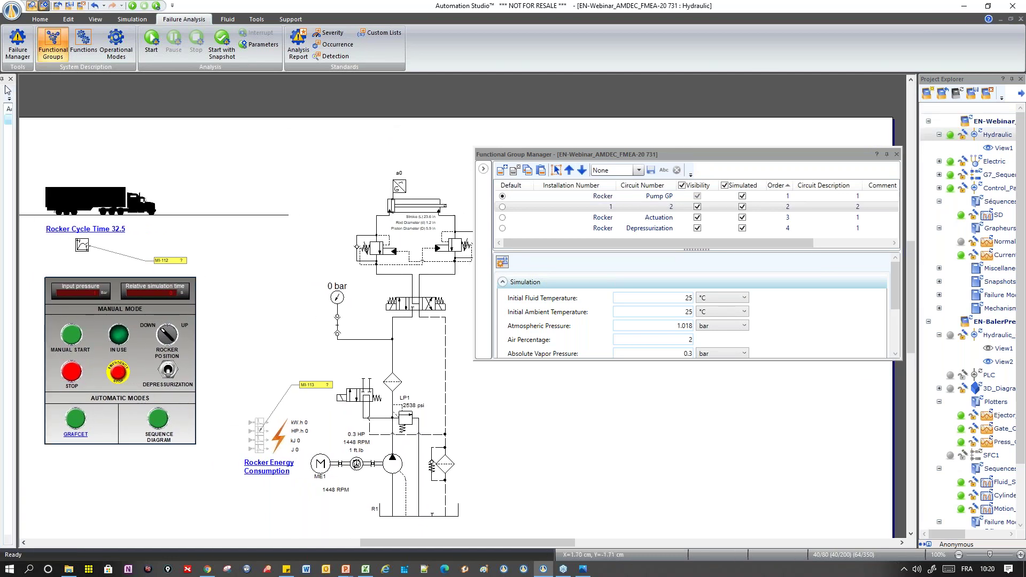
# Open the Layer Manager beside the circuit and assign the Depressurization layer's components to the Rocker Depressurization functional group
pyautogui.click(11, 93)
pyautogui.moveTo(172, 86); pyautogui.dragTo(241, 213)
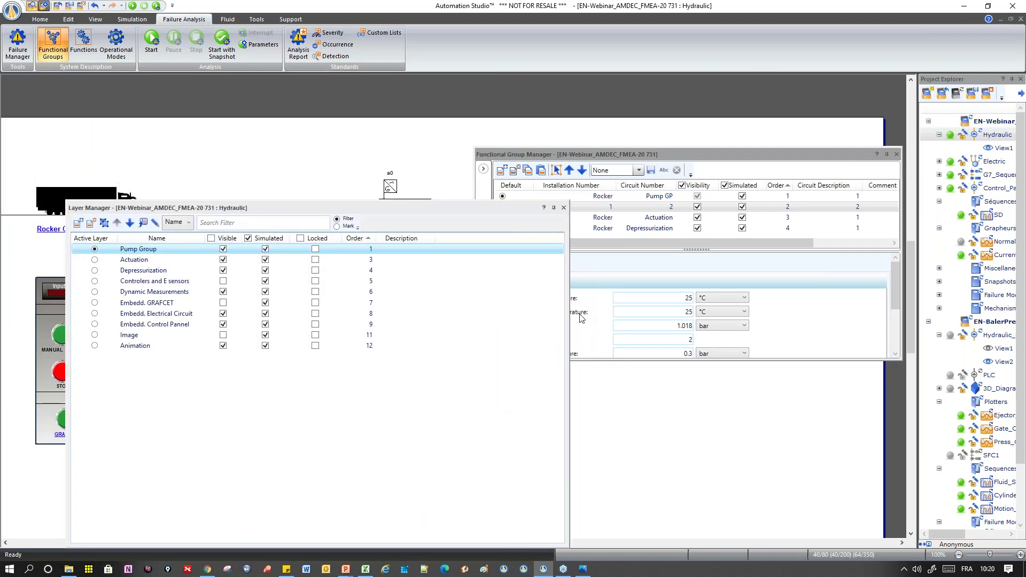
pyautogui.moveTo(568, 204); pyautogui.dragTo(430, 379)
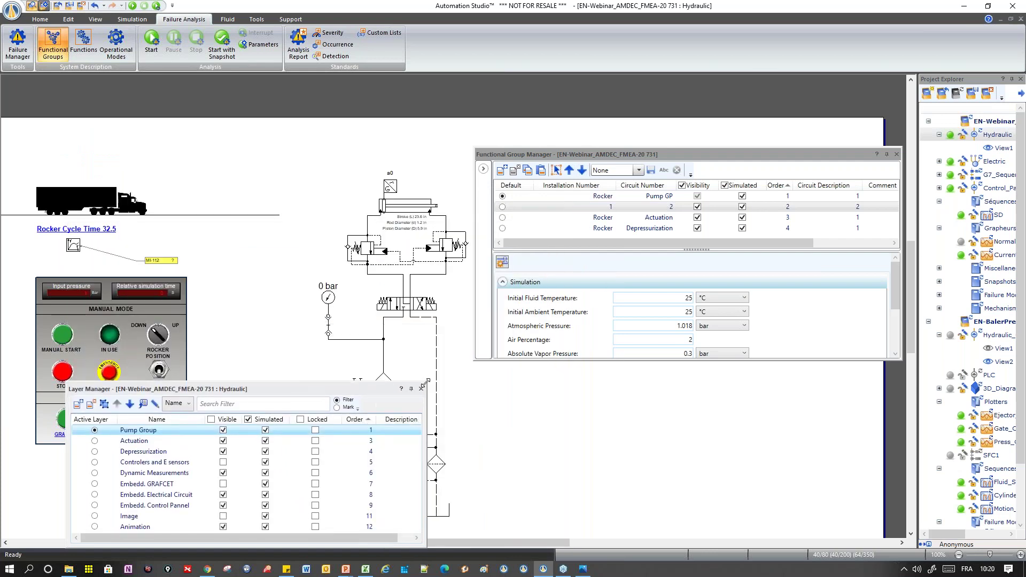
pyautogui.moveTo(364, 386); pyautogui.dragTo(326, 298)
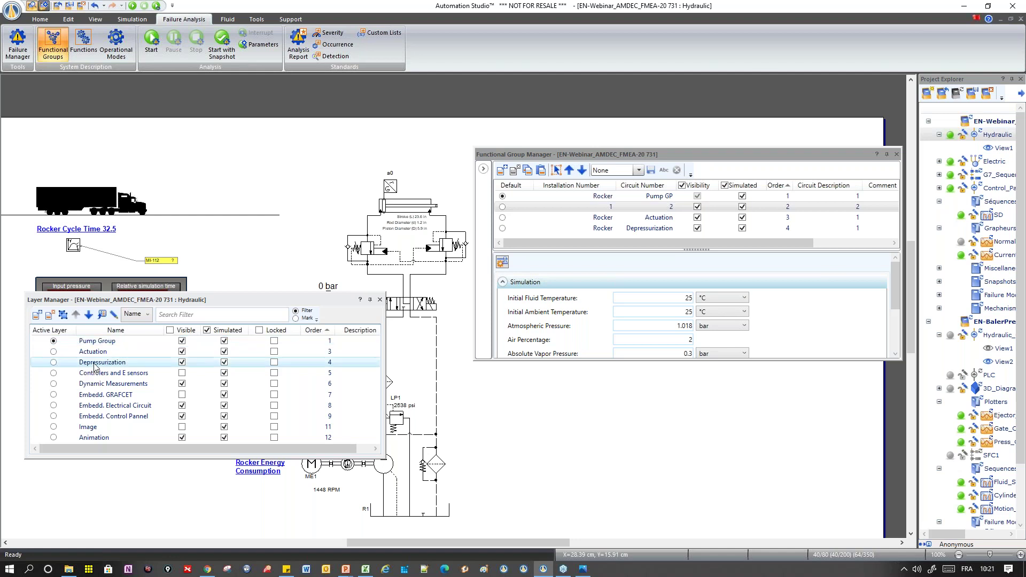
pyautogui.moveTo(95, 366); pyautogui.dragTo(644, 234)
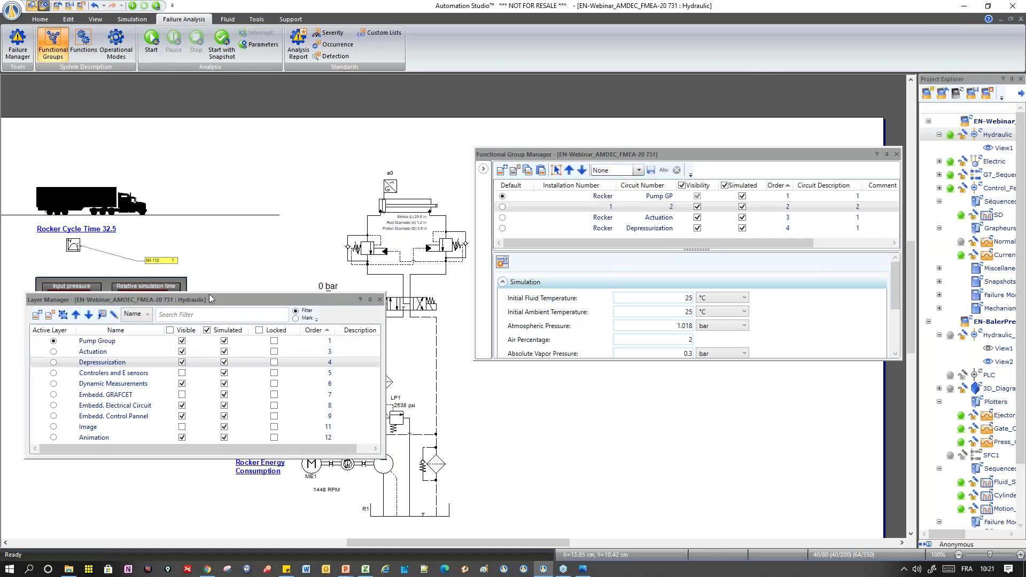
# Make the Rocker Actuation circuit the default, and toggle the visibility of Pump GP and Depressurization to check their components
pyautogui.moveTo(210, 300); pyautogui.dragTo(697, 384)
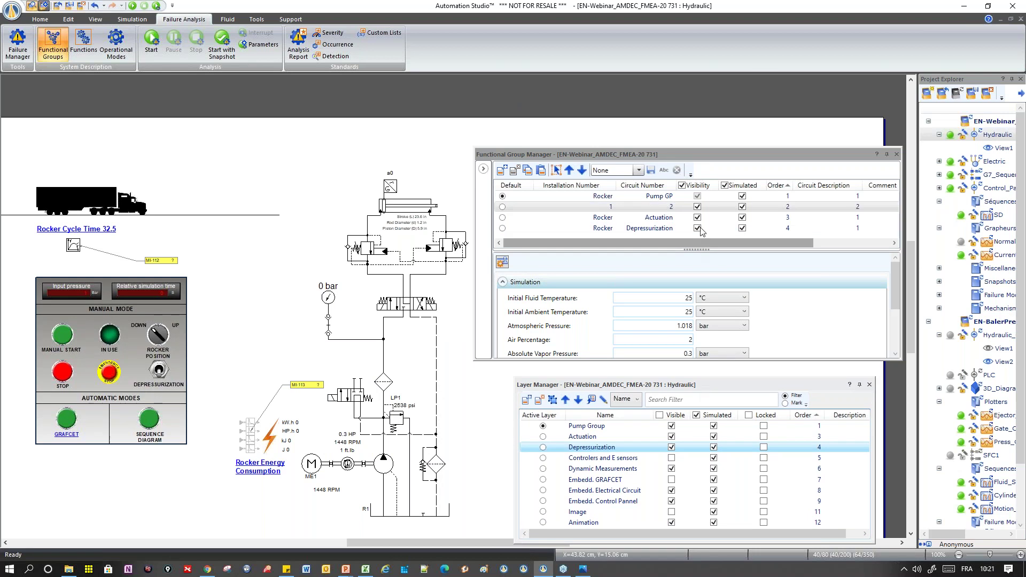
pyautogui.click(501, 220)
pyautogui.click(502, 218)
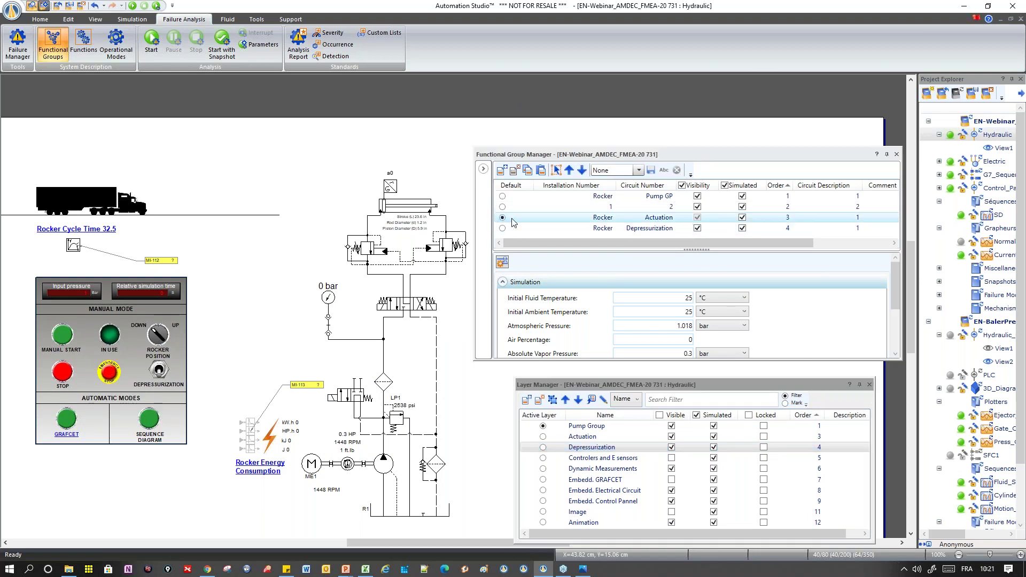
pyautogui.click(697, 197)
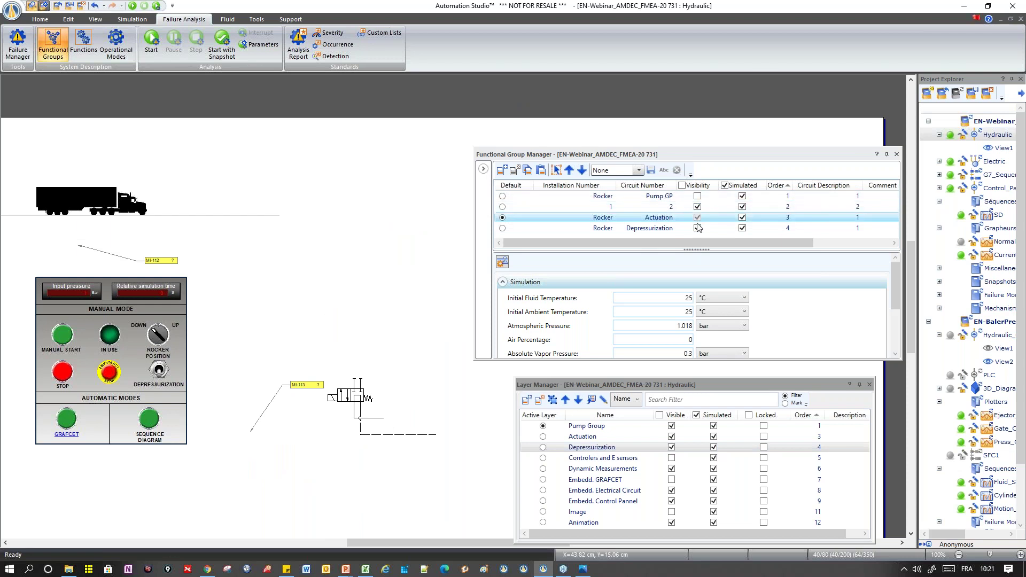
pyautogui.click(698, 197)
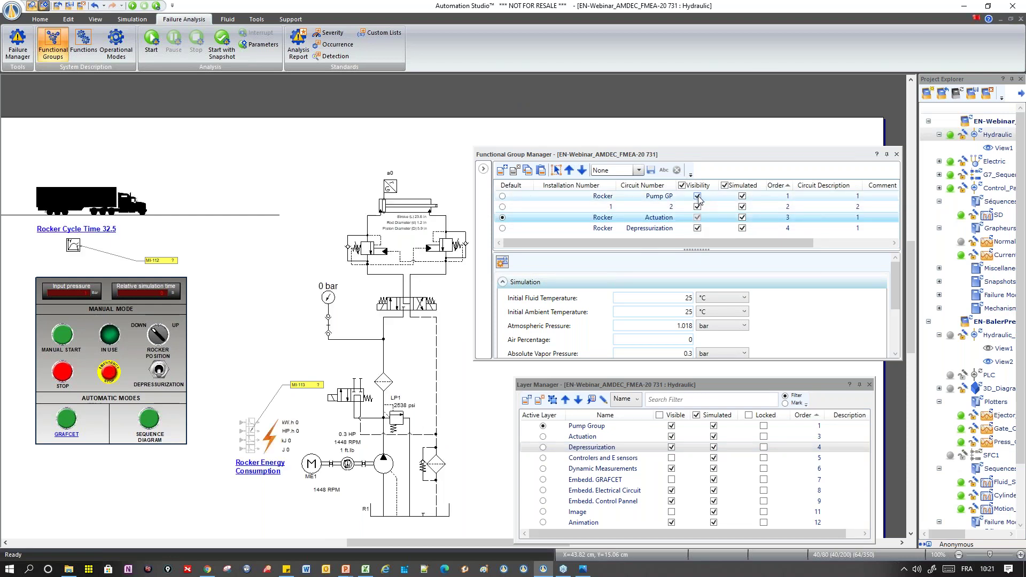
pyautogui.click(697, 228)
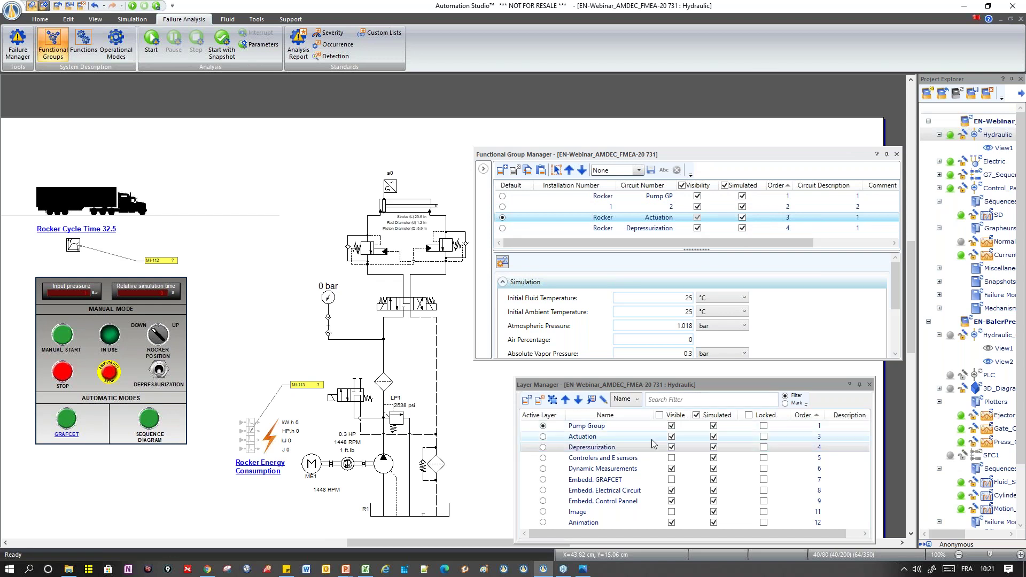
# Hide and reshow the Actuation layer to check its contents, and assign its components to the Rocker Actuation functional group
pyautogui.click(671, 436)
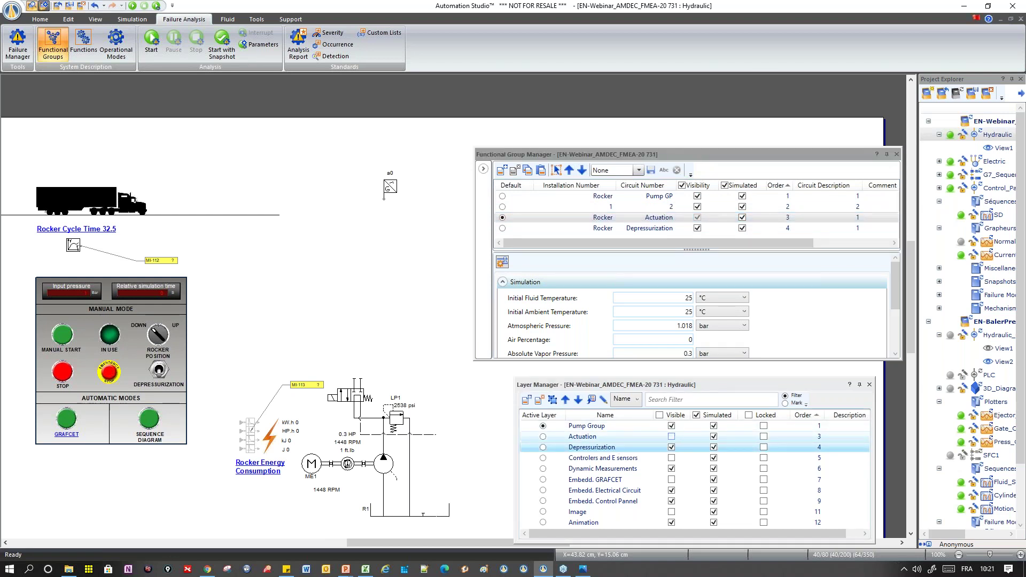
pyautogui.click(671, 436)
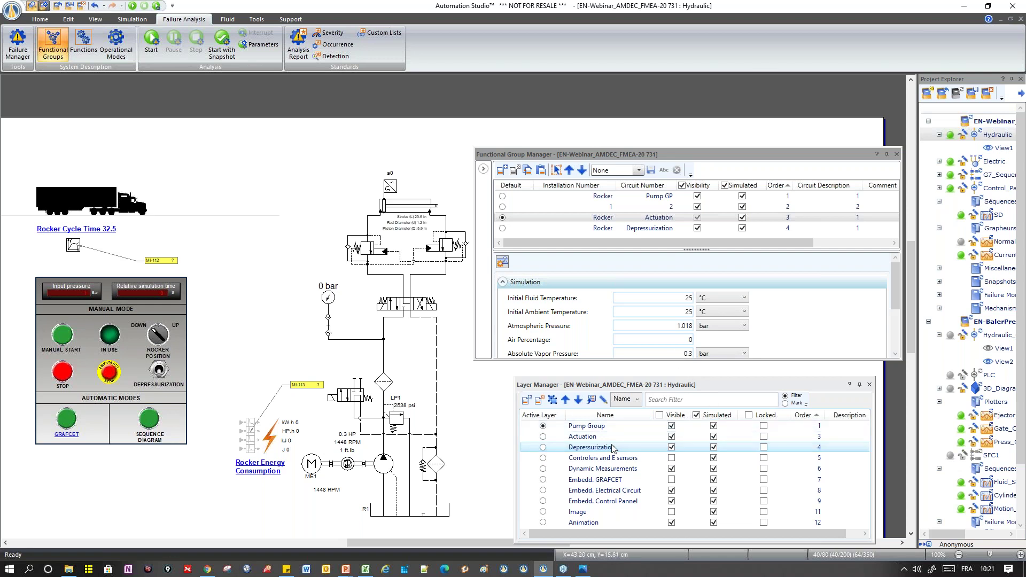
pyautogui.moveTo(597, 440); pyautogui.dragTo(659, 223)
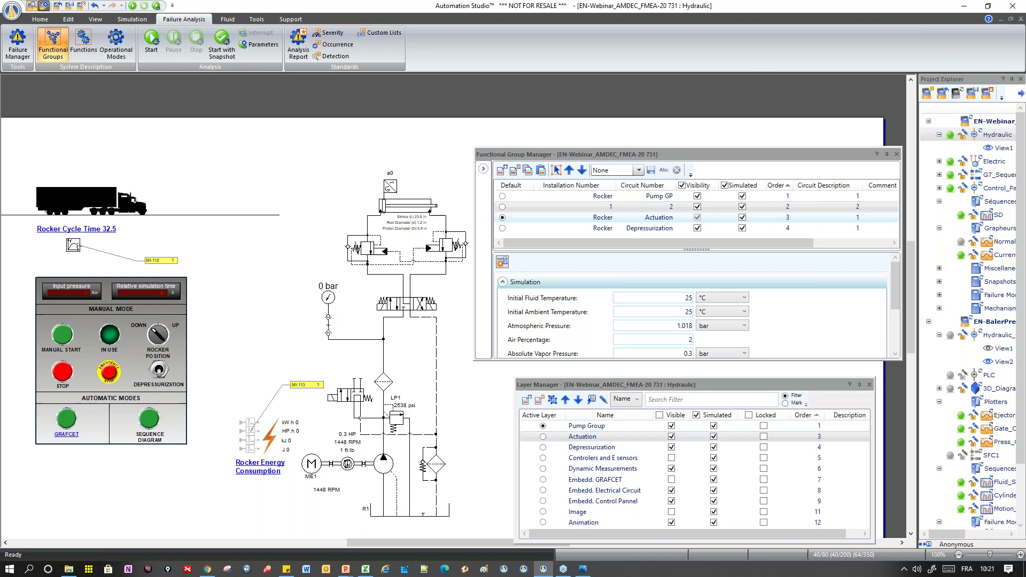
pyautogui.click(870, 385)
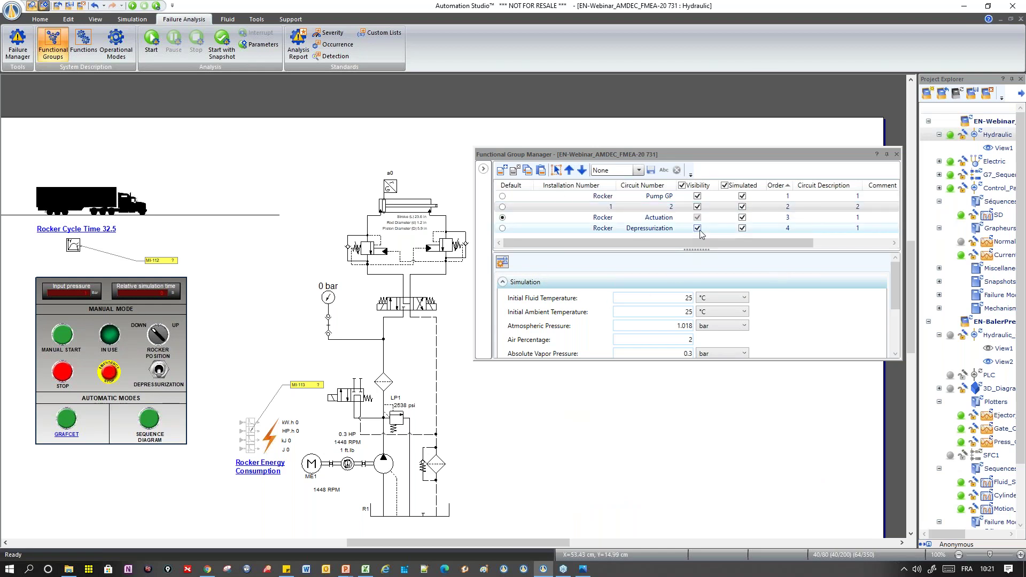
# Show the failure analysis report by functional group and examine the entries for Rocker's Actuation, Depressurization and Pump GP circuits
pyautogui.click(18, 43)
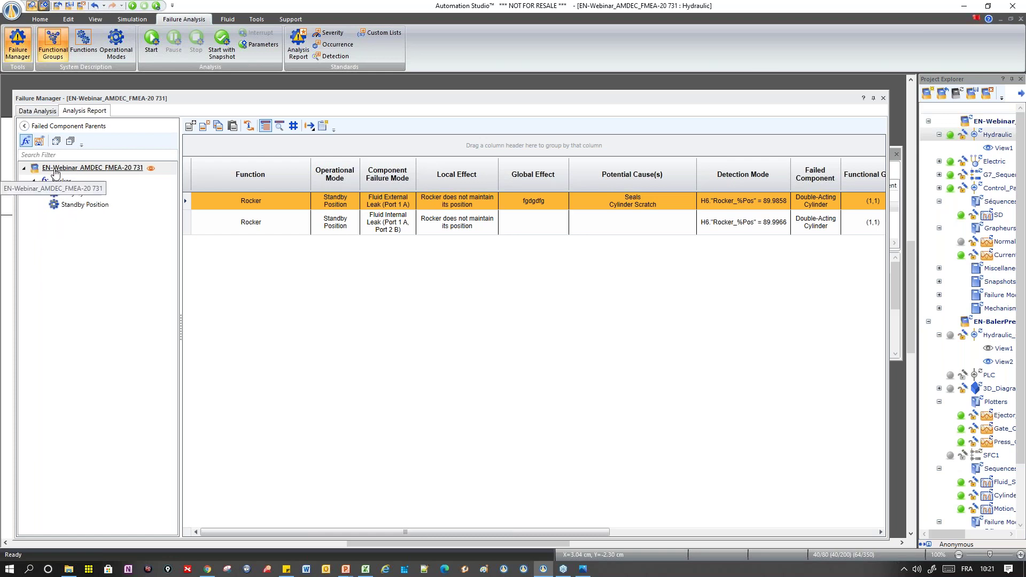
pyautogui.click(41, 144)
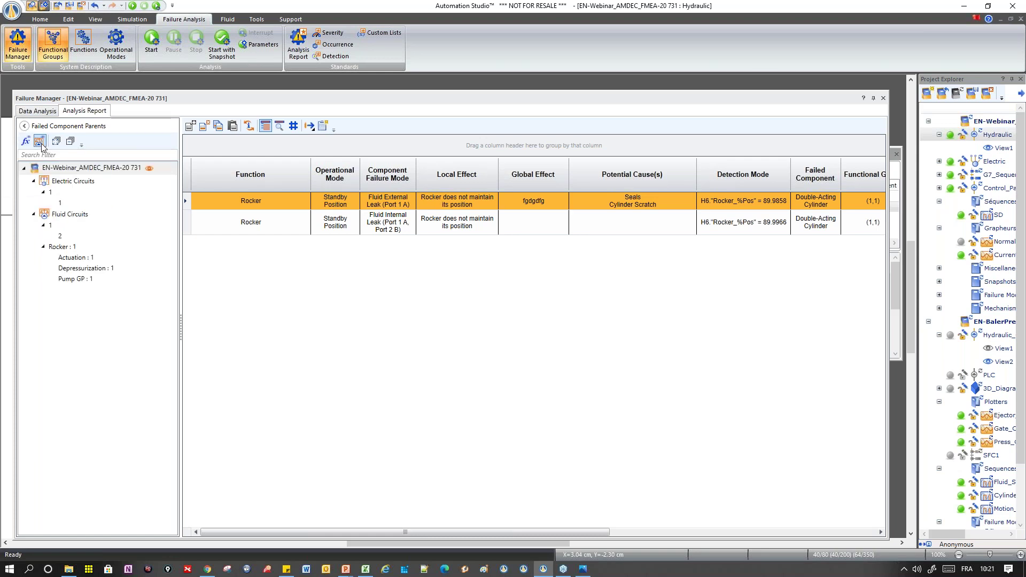
pyautogui.click(70, 259)
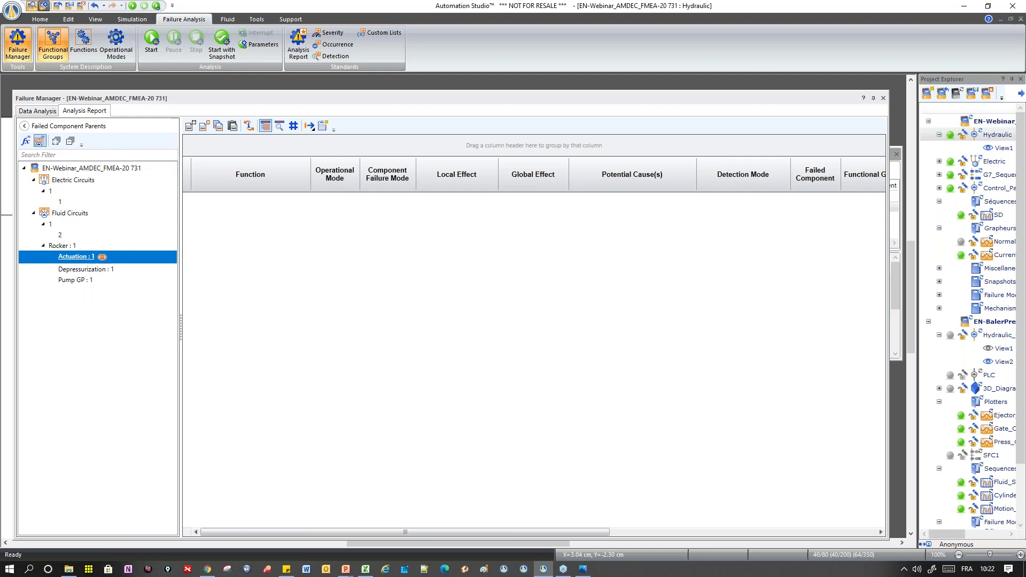
pyautogui.click(75, 270)
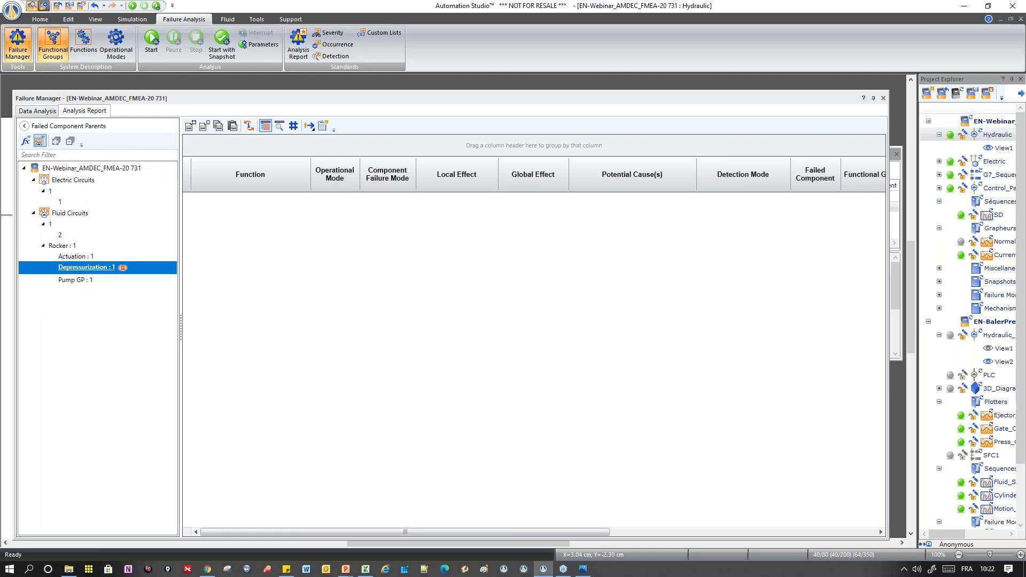
pyautogui.click(80, 279)
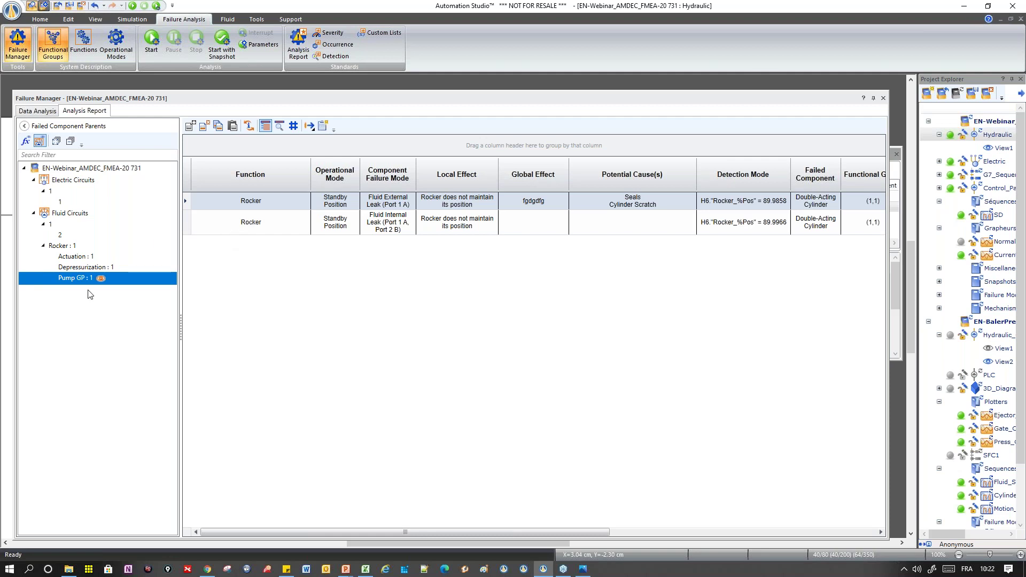
pyautogui.click(882, 97)
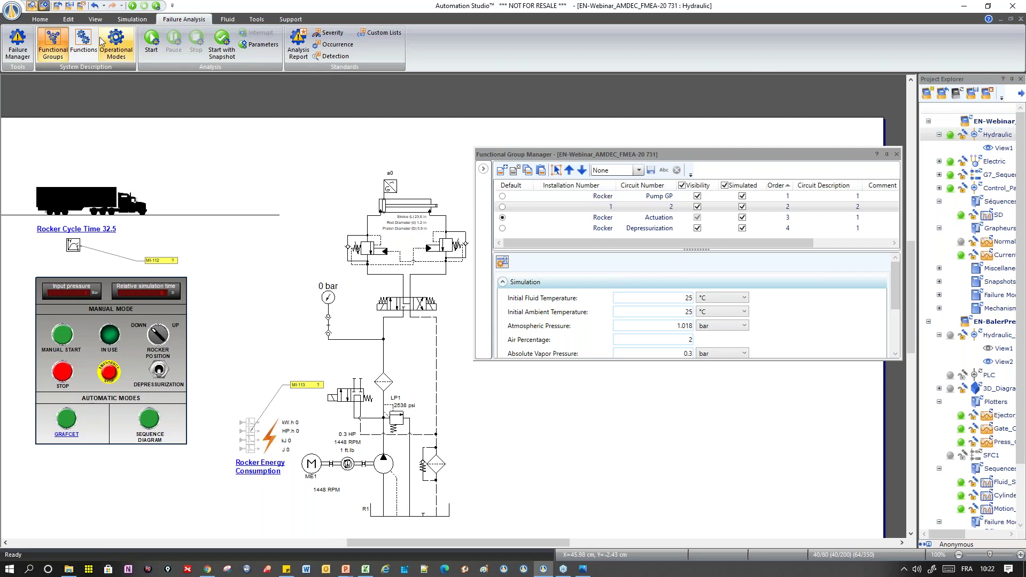
# Add the fluid functional group (Rocker, Actuation) to the Rocker function in the System Functions Manager
pyautogui.click(83, 40)
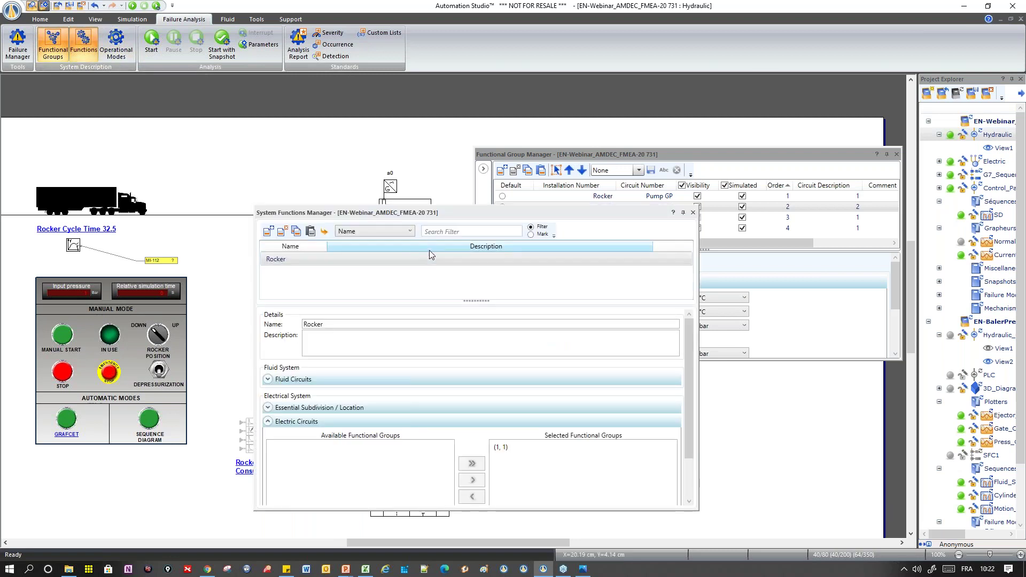
pyautogui.moveTo(437, 214); pyautogui.dragTo(464, 167)
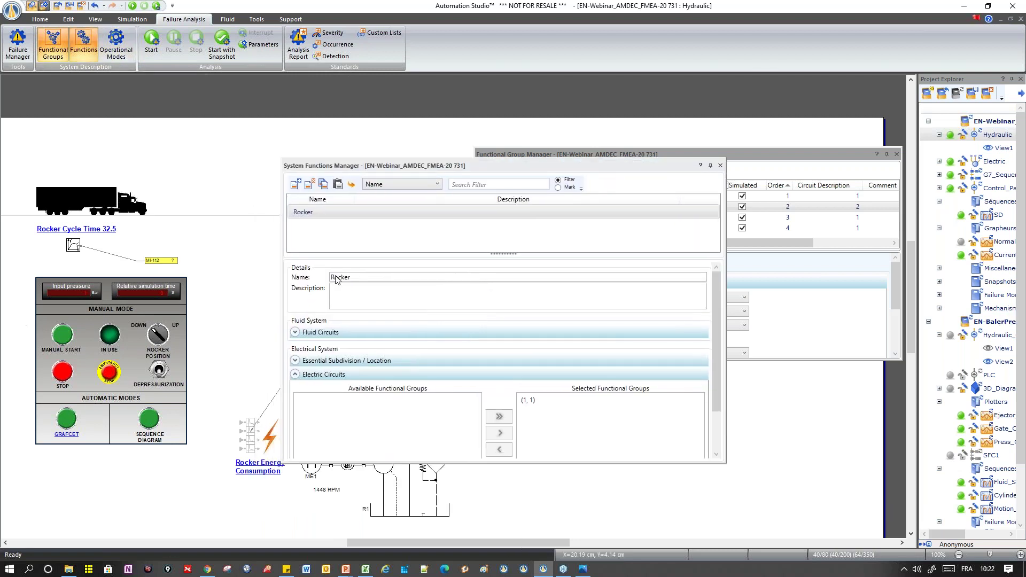
pyautogui.click(296, 333)
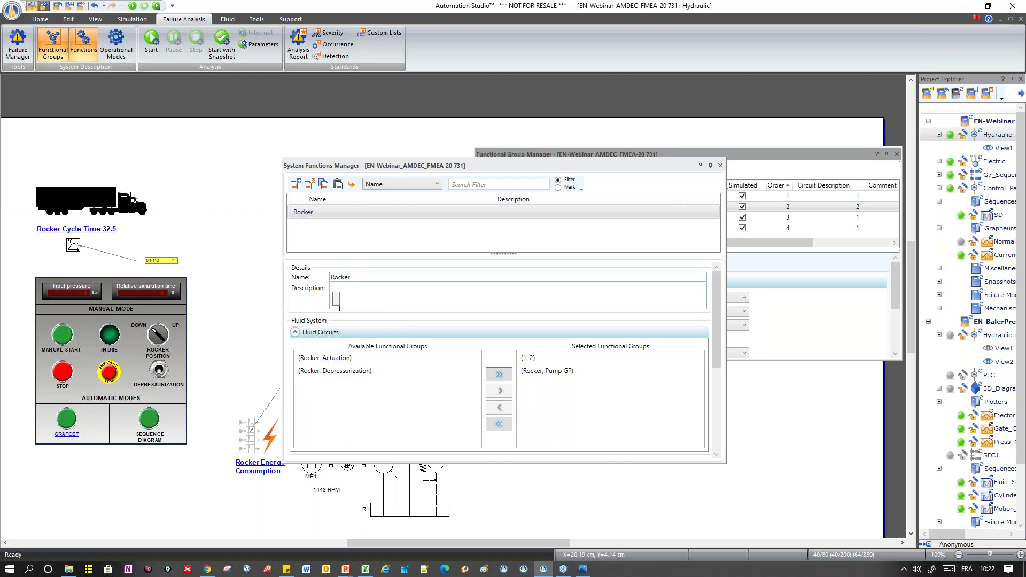
pyautogui.click(325, 358)
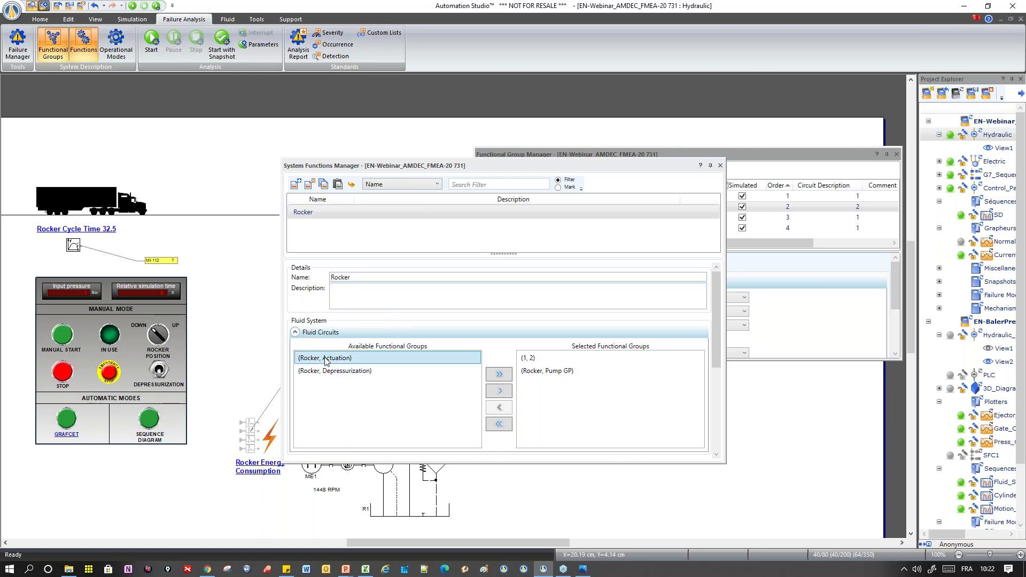
pyautogui.click(500, 391)
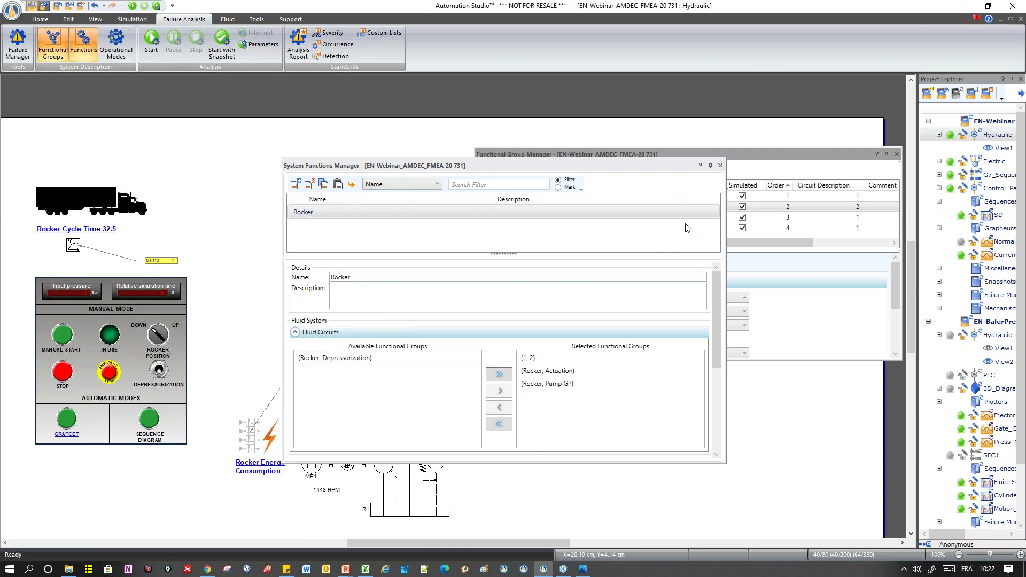
pyautogui.click(720, 166)
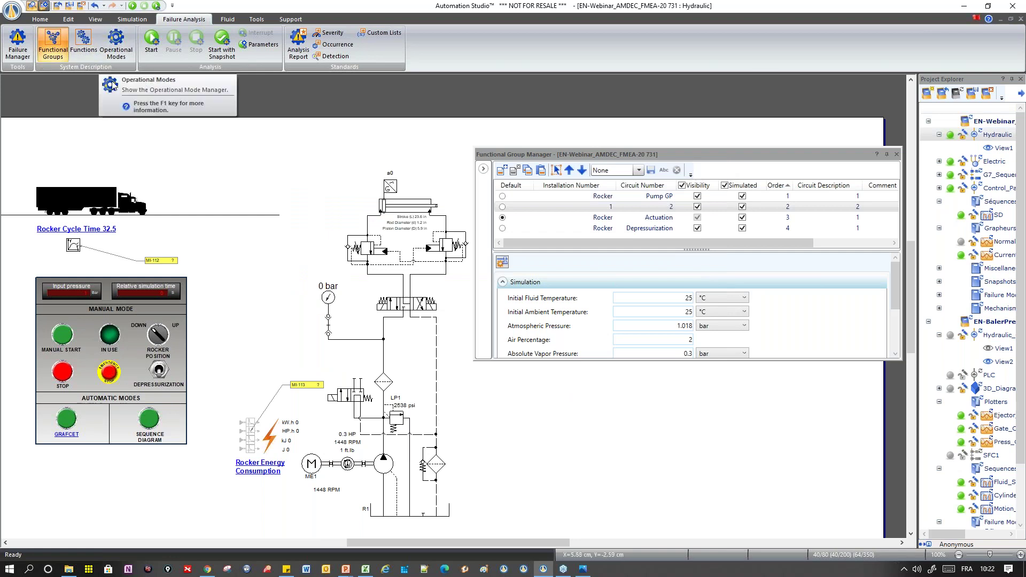
# Reopen the Failure Manager, fit its window over the circuit, and list the analysis report by system function
pyautogui.click(17, 38)
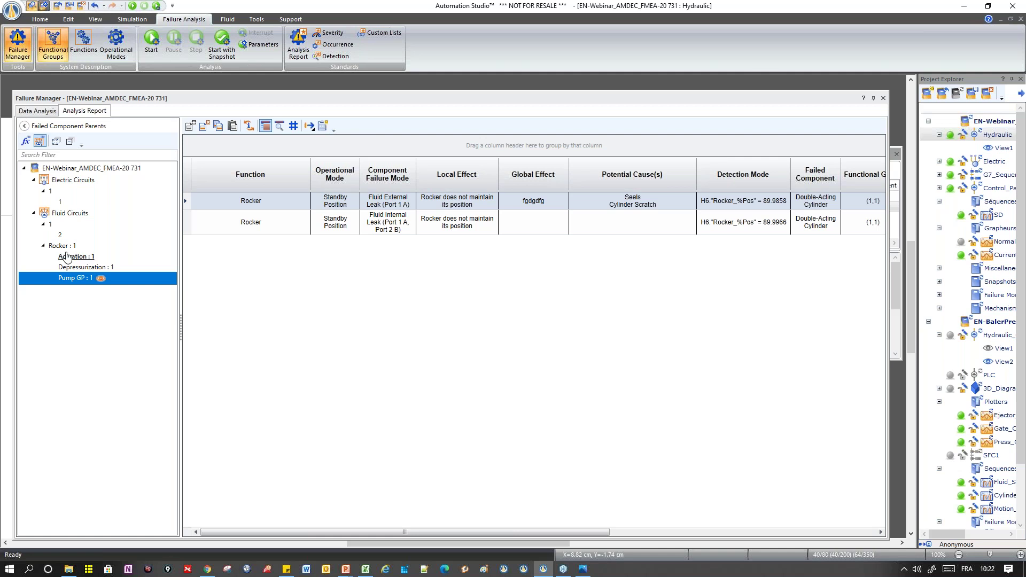
pyautogui.moveTo(808, 99); pyautogui.dragTo(824, 94)
pyautogui.moveTo(901, 88); pyautogui.dragTo(734, 282)
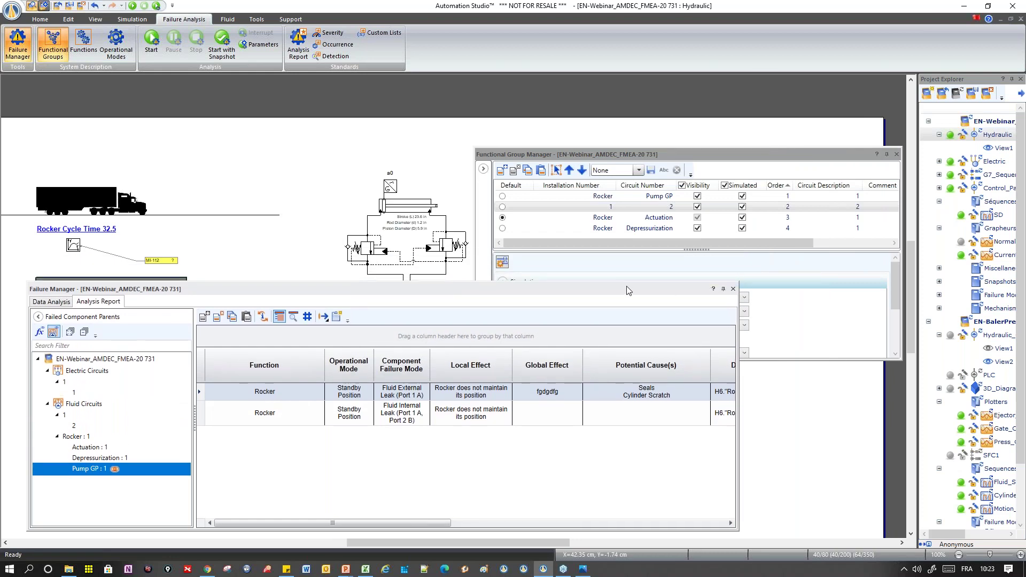
pyautogui.moveTo(627, 286); pyautogui.dragTo(656, 167)
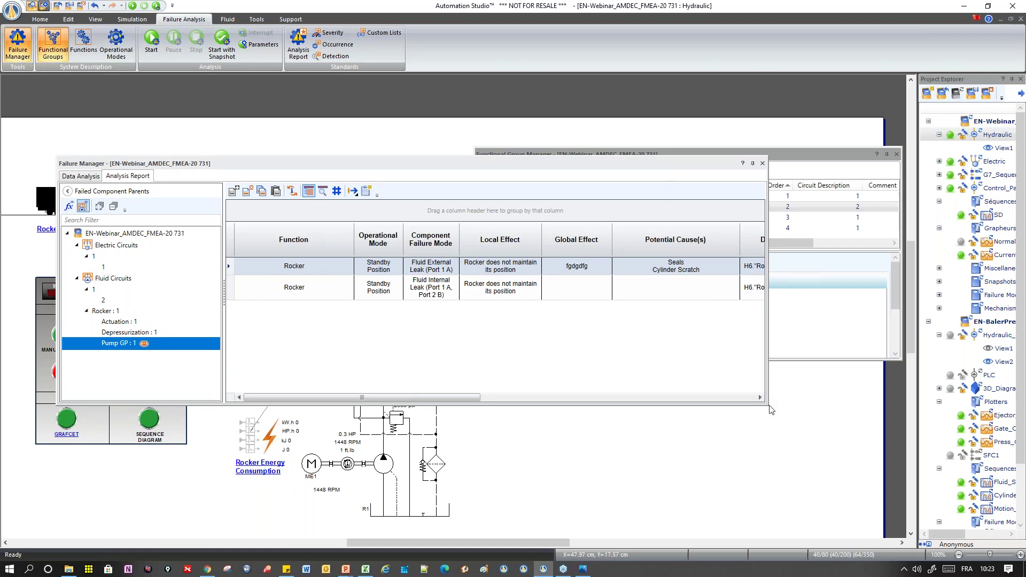
pyautogui.moveTo(770, 410); pyautogui.dragTo(921, 422)
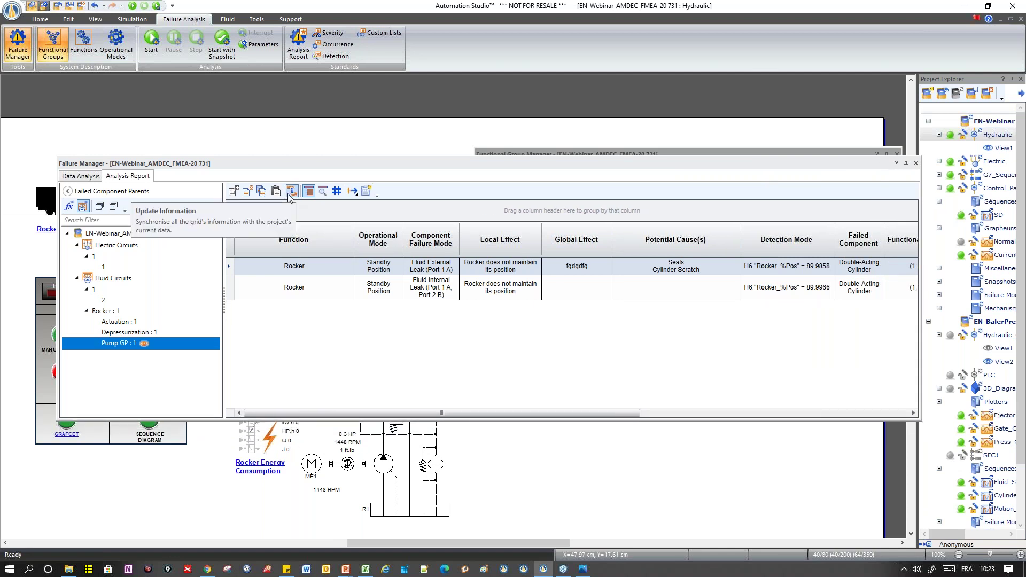
pyautogui.click(69, 206)
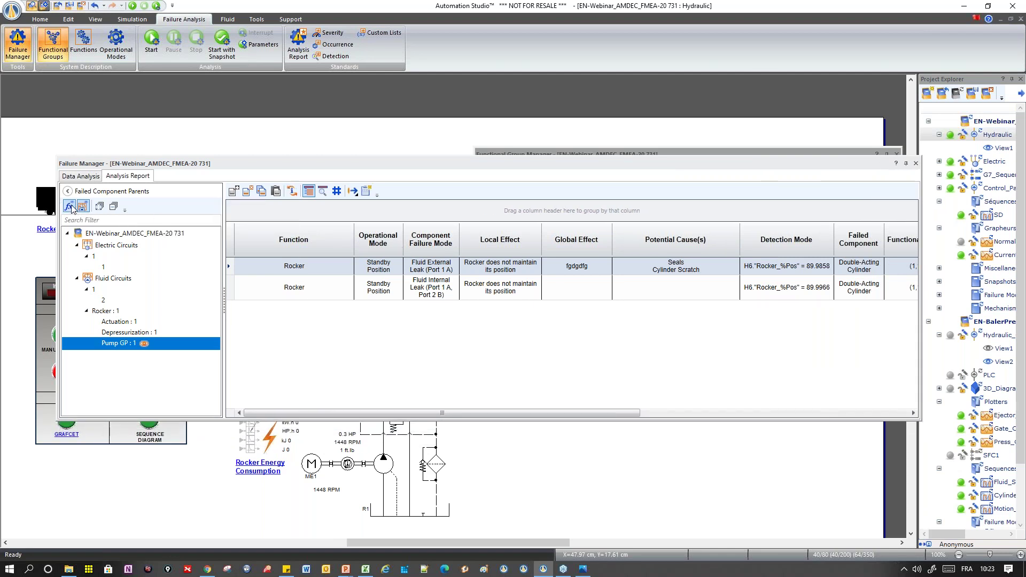
pyautogui.click(248, 191)
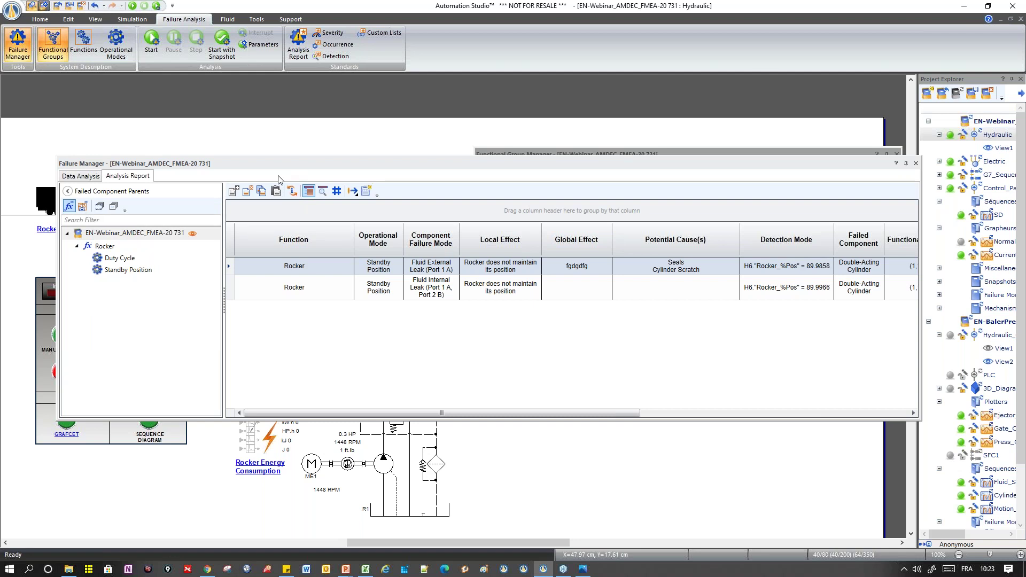
pyautogui.moveTo(538, 166); pyautogui.dragTo(471, 109)
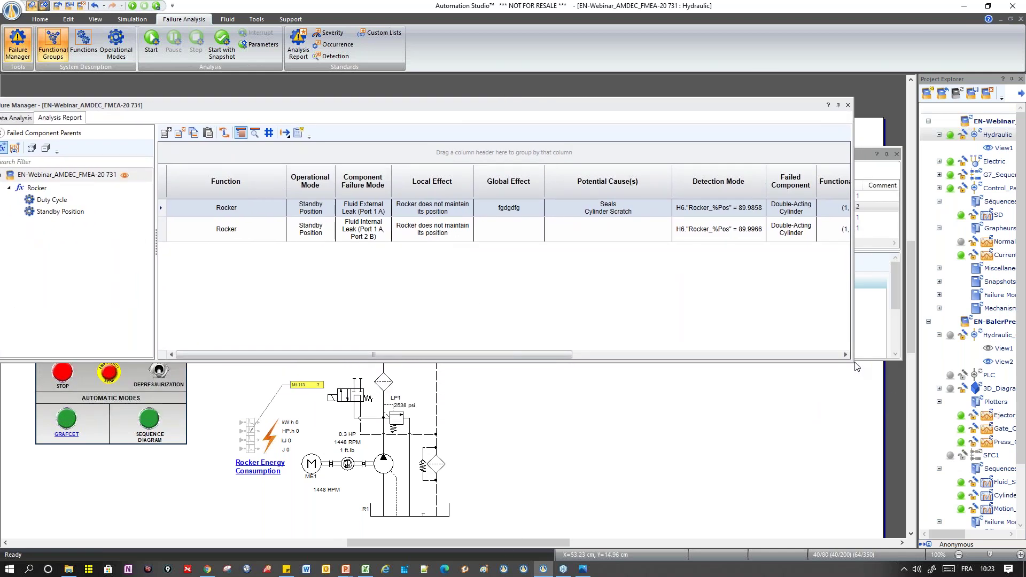
# Resize and reposition the Failure Manager window so both the component tree and the report columns are in view
pyautogui.moveTo(853, 361); pyautogui.dragTo(1004, 351)
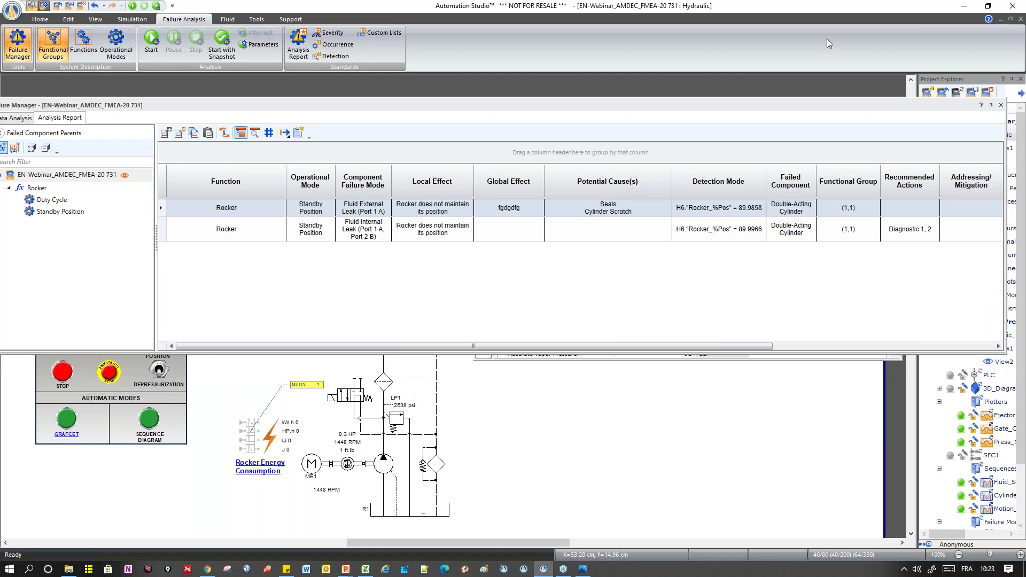
pyautogui.moveTo(870, 105); pyautogui.dragTo(789, 187)
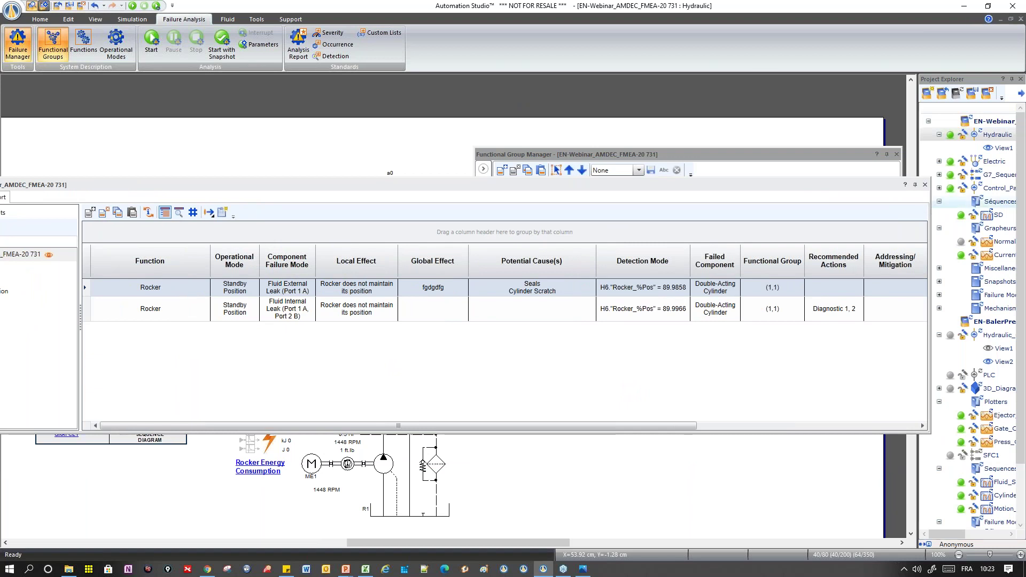
pyautogui.moveTo(929, 210); pyautogui.dragTo(720, 210)
pyautogui.moveTo(464, 185); pyautogui.dragTo(586, 131)
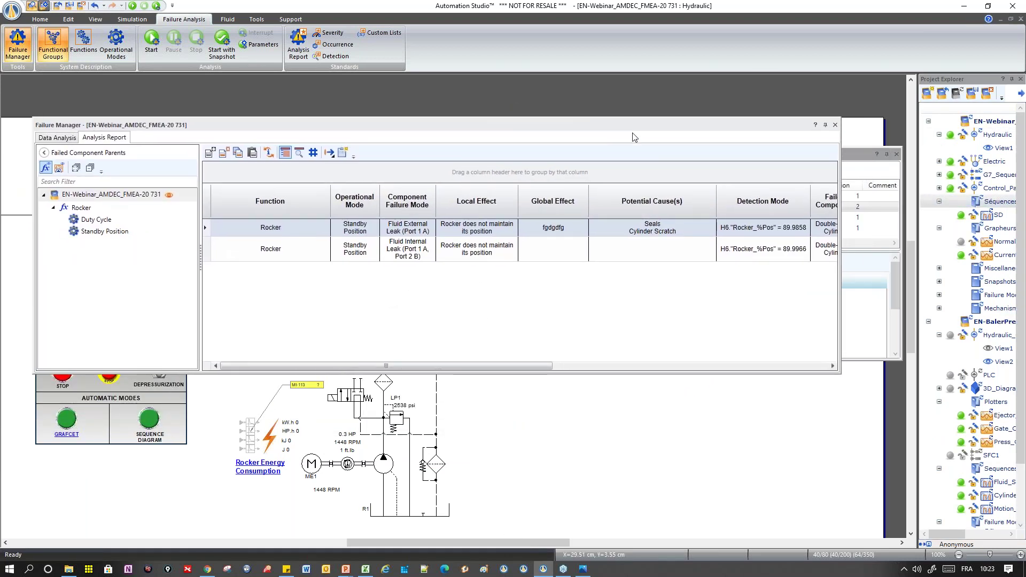
# Examine the Rocker entries in the analysis report, from component failure mode and effects to detection mode and functional group
pyautogui.click(490, 368)
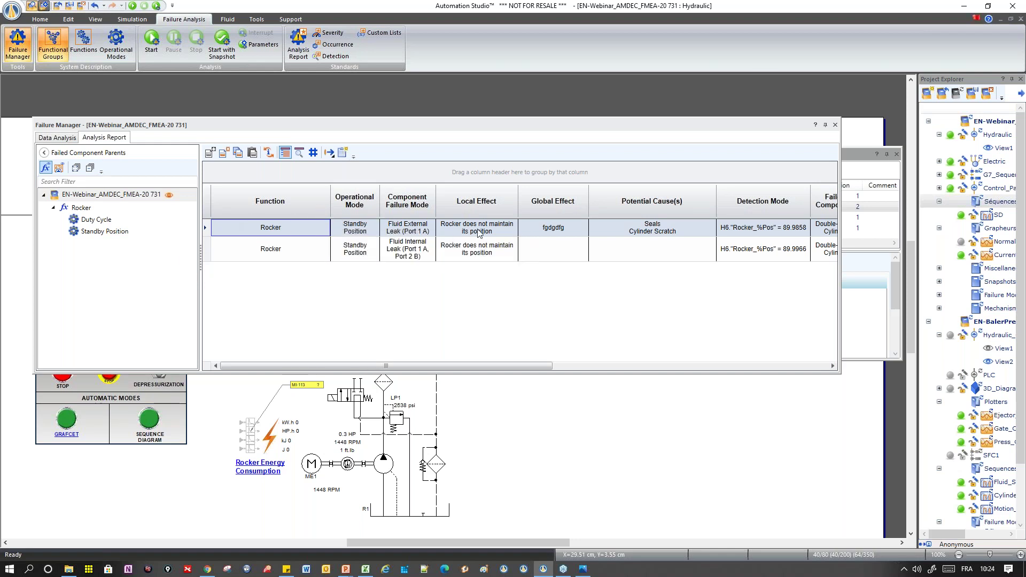
pyautogui.click(422, 236)
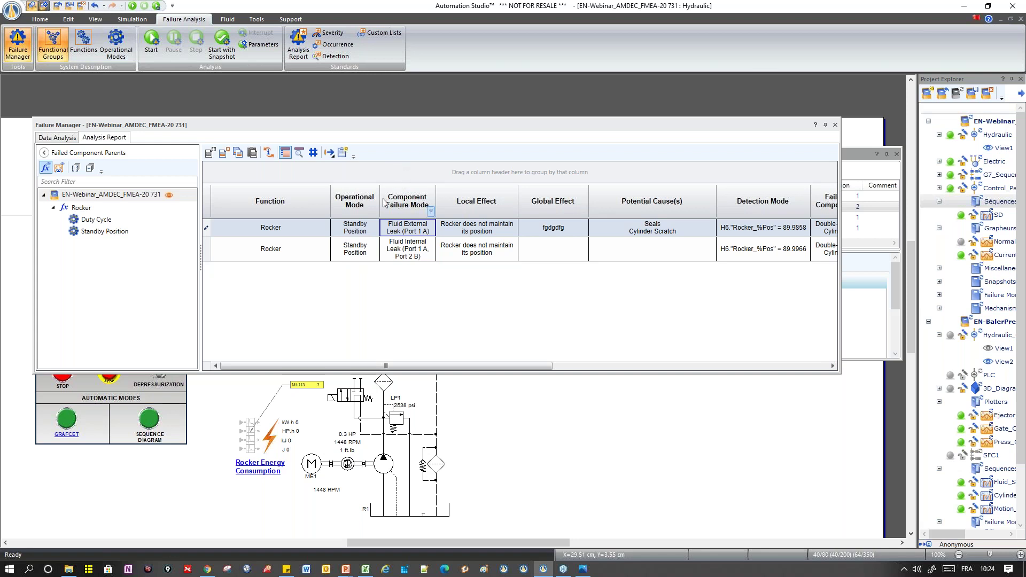
pyautogui.moveTo(284, 204)
pyautogui.moveTo(349, 367); pyautogui.dragTo(444, 373)
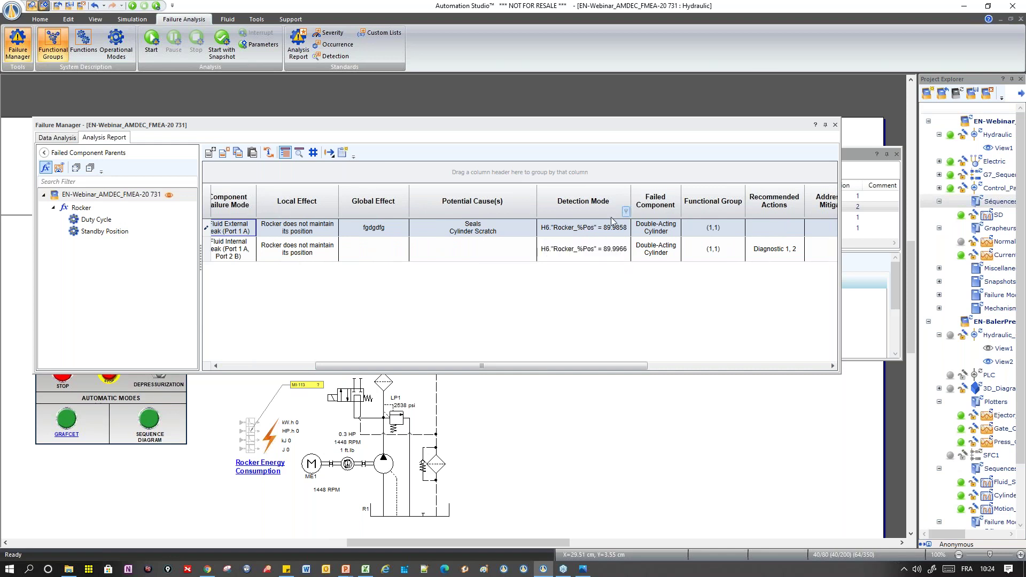
pyautogui.moveTo(612, 221)
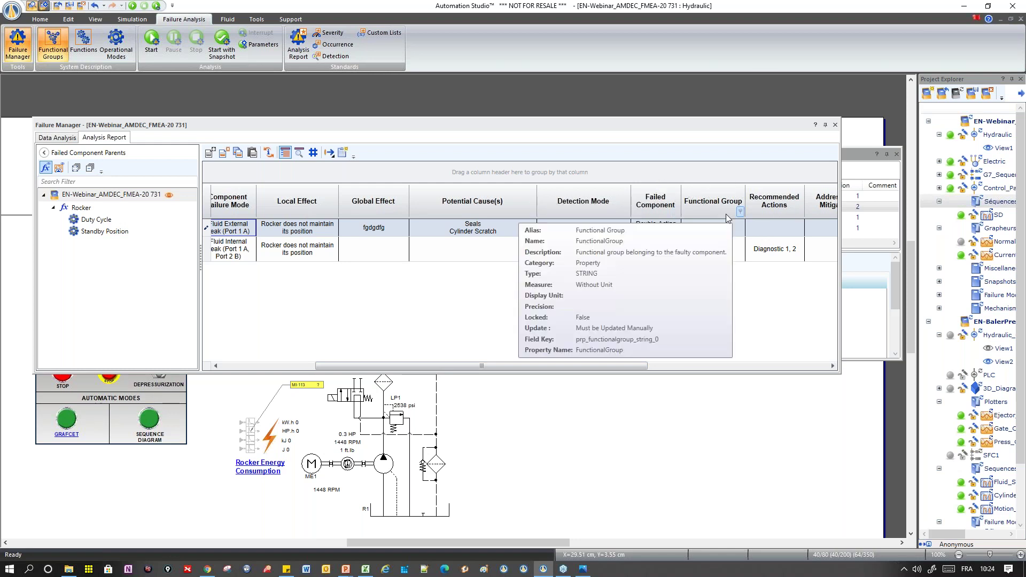
pyautogui.moveTo(572, 368); pyautogui.dragTo(508, 348)
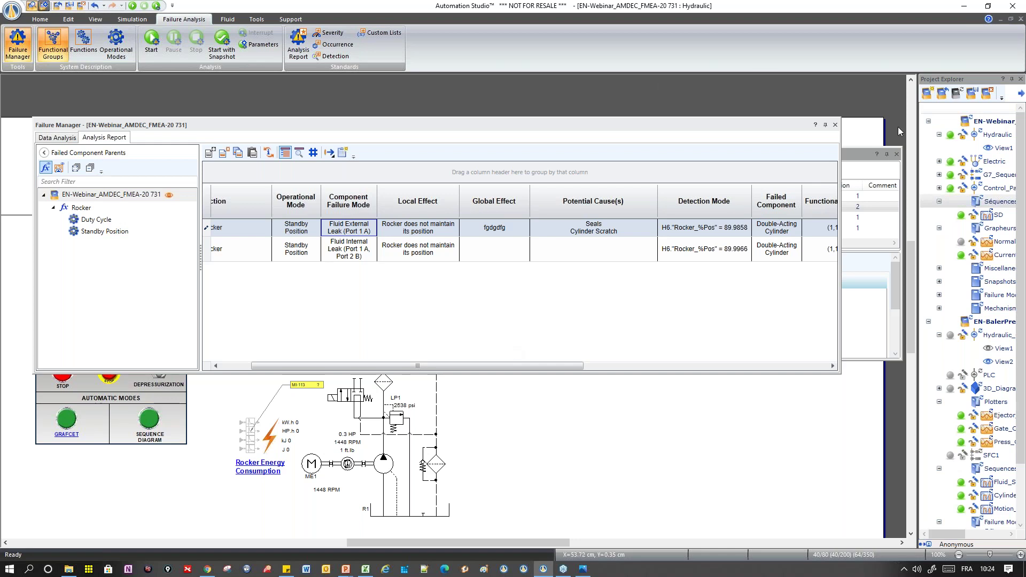
# Close the Failure Manager, make the Image layer visible, and move the Layer Manager clear of the rocker picture
pyautogui.click(999, 151)
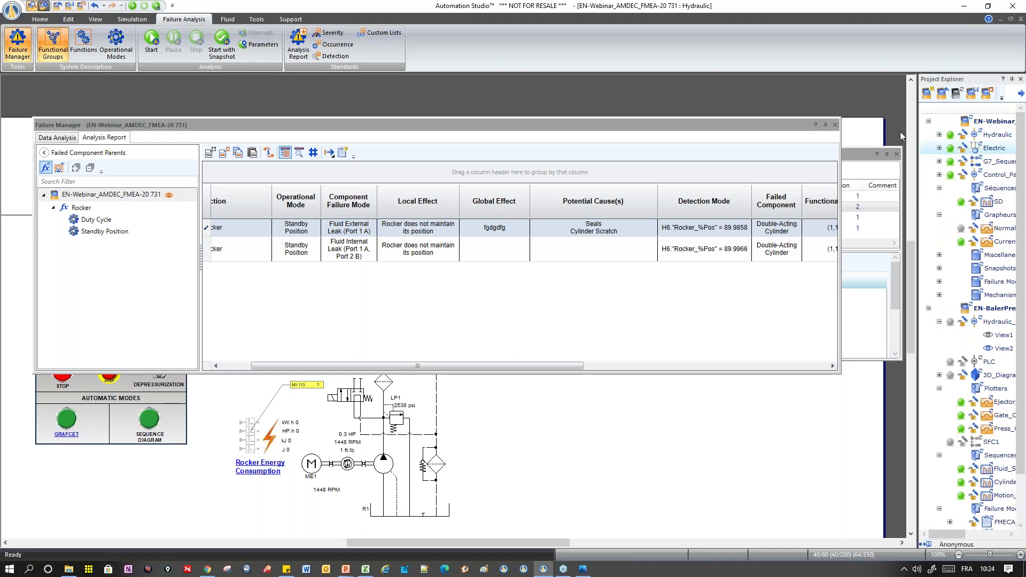
pyautogui.click(835, 125)
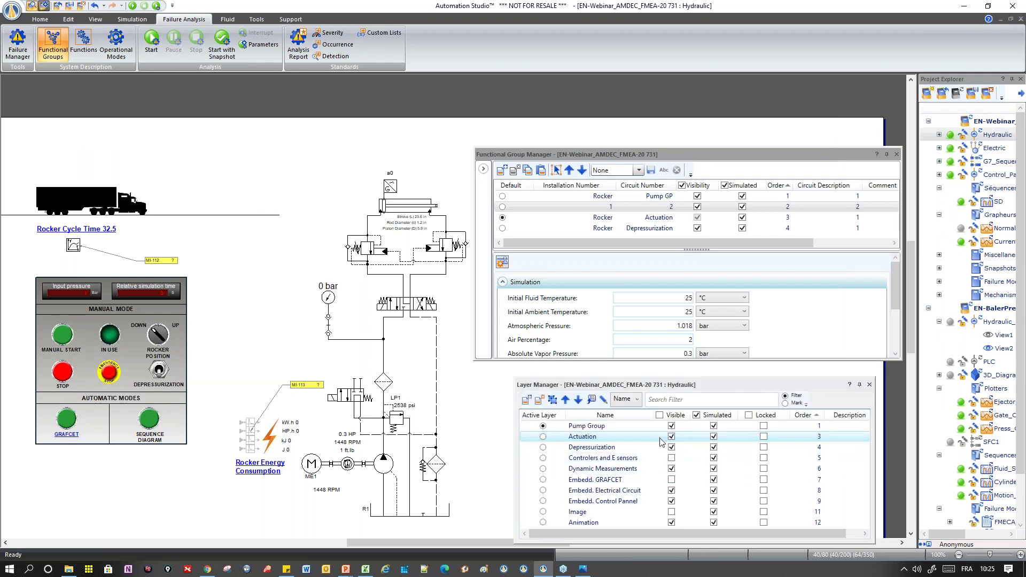
pyautogui.moveTo(662, 386); pyautogui.dragTo(635, 300)
pyautogui.click(642, 425)
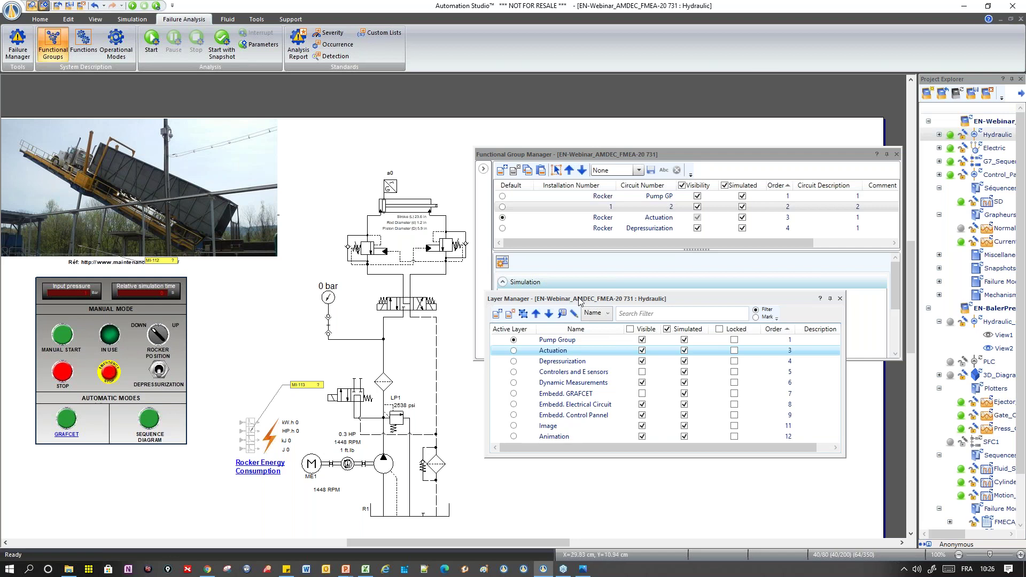
pyautogui.moveTo(719, 298); pyautogui.dragTo(558, 299)
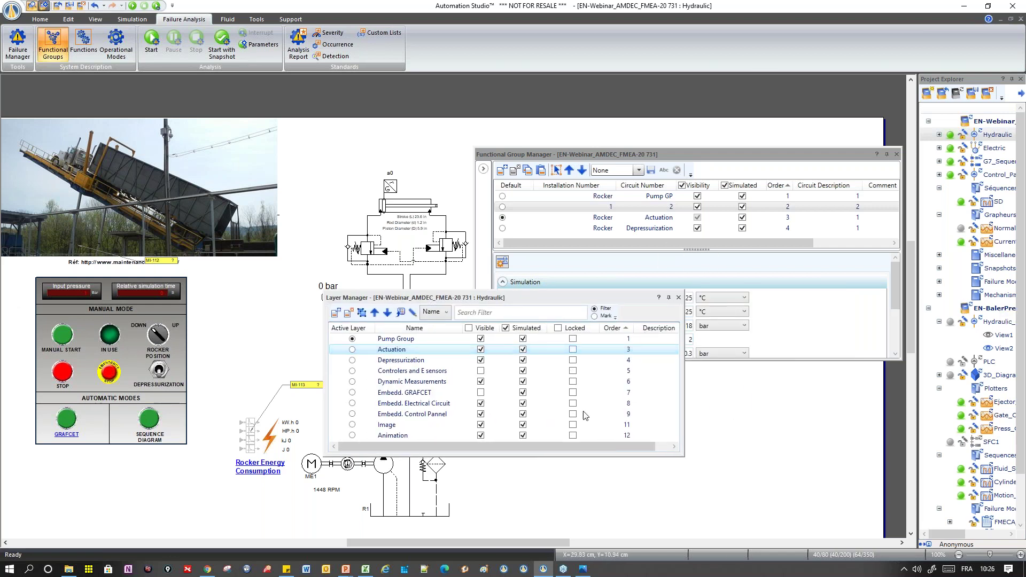
# Reopen the Failure Manager, review the report columns through severity, occurrence, detection, RPN and note, and enlarge the window vertically
pyautogui.moveTo(542, 575)
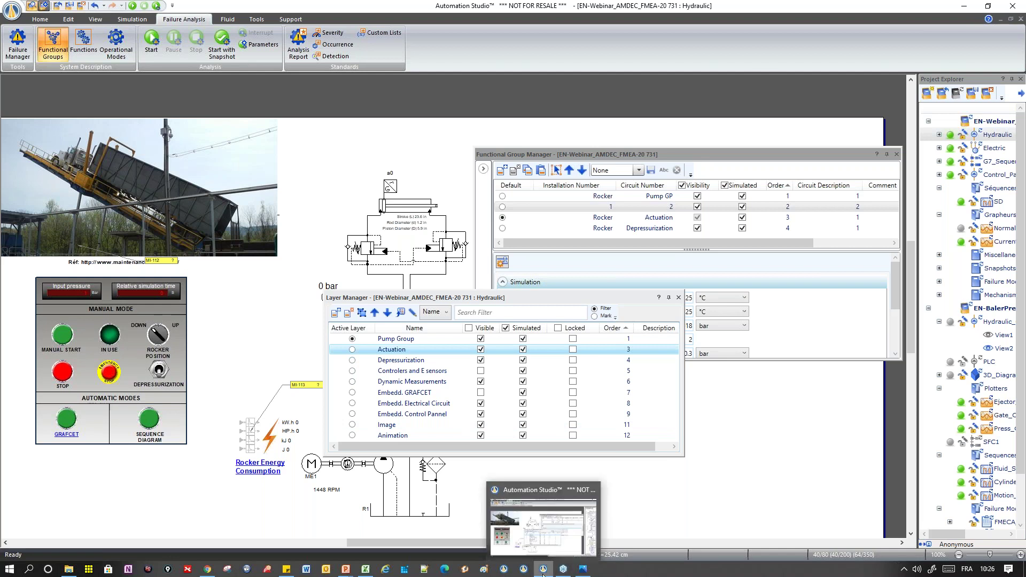
pyautogui.click(23, 56)
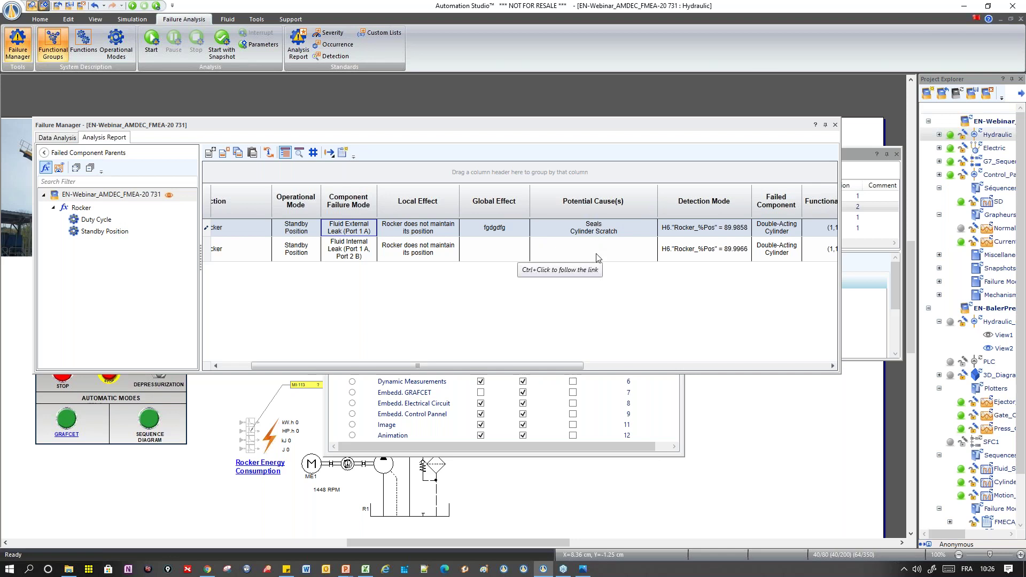
pyautogui.moveTo(545, 366); pyautogui.dragTo(765, 359)
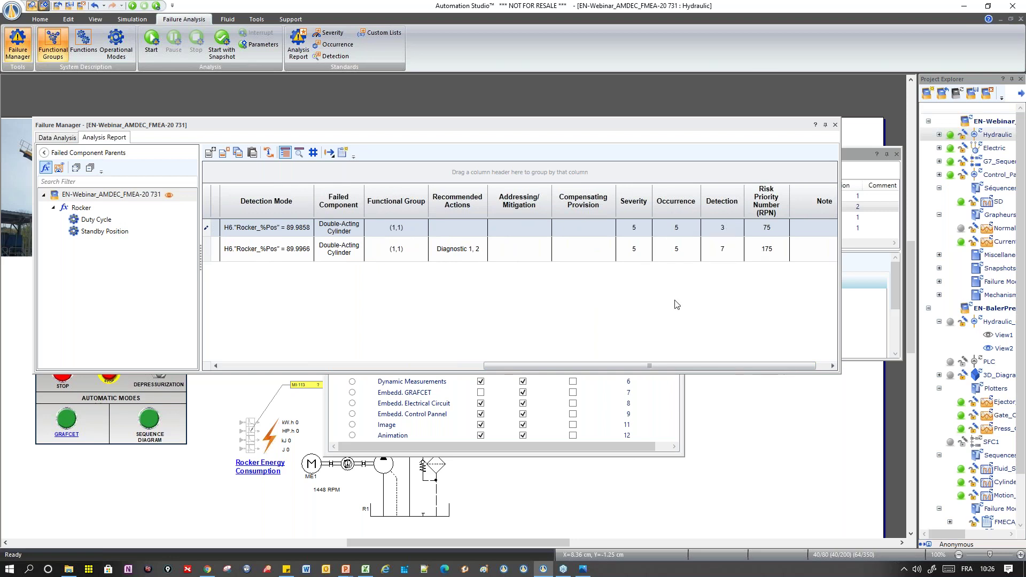
pyautogui.moveTo(610, 367); pyautogui.dragTo(668, 374)
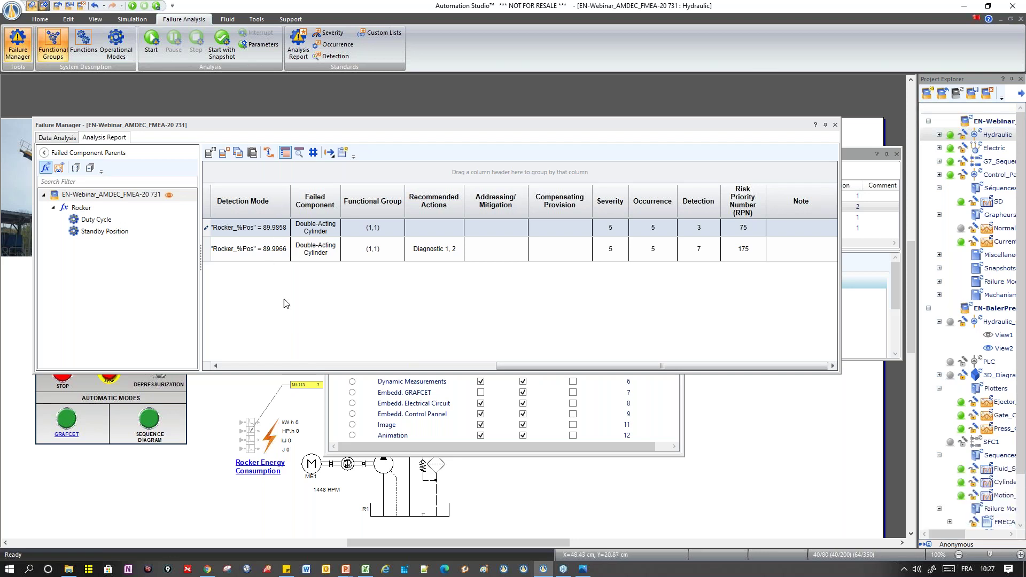
pyautogui.moveTo(305, 373); pyautogui.dragTo(363, 514)
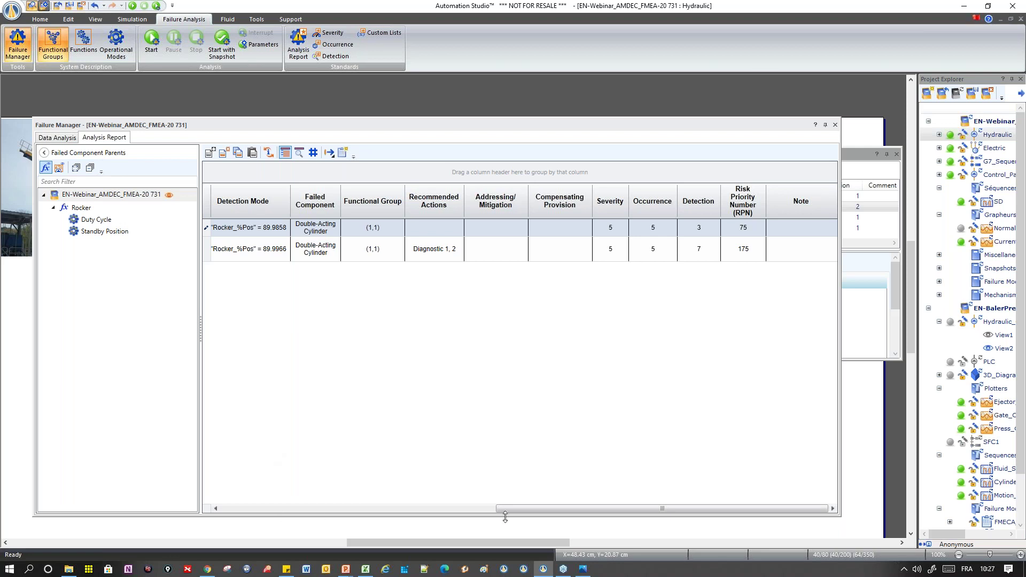
pyautogui.moveTo(512, 513); pyautogui.dragTo(351, 508)
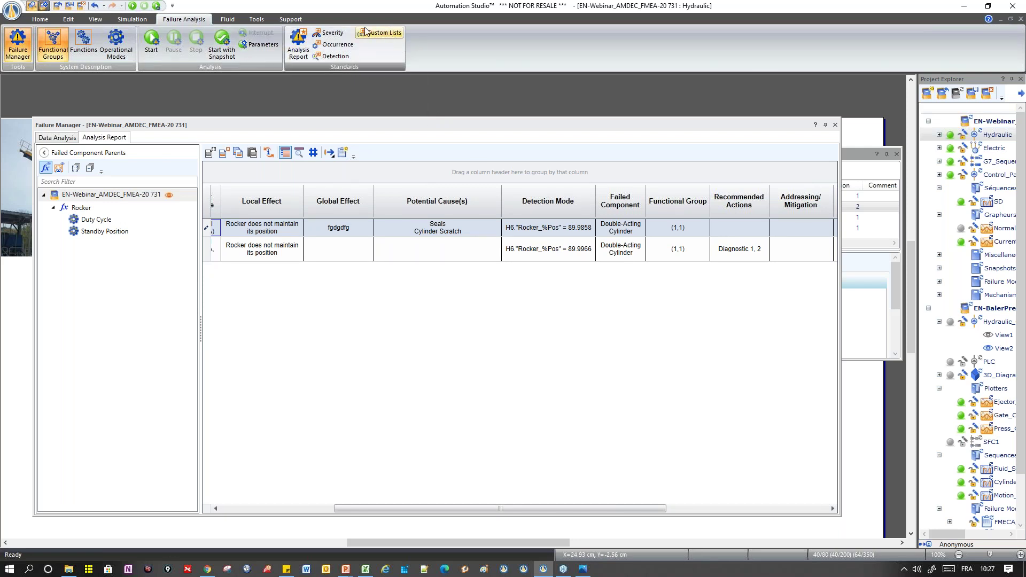
# Open the FMECA standard's failure mode report properties and compare the field list with the report's columns
pyautogui.click(299, 48)
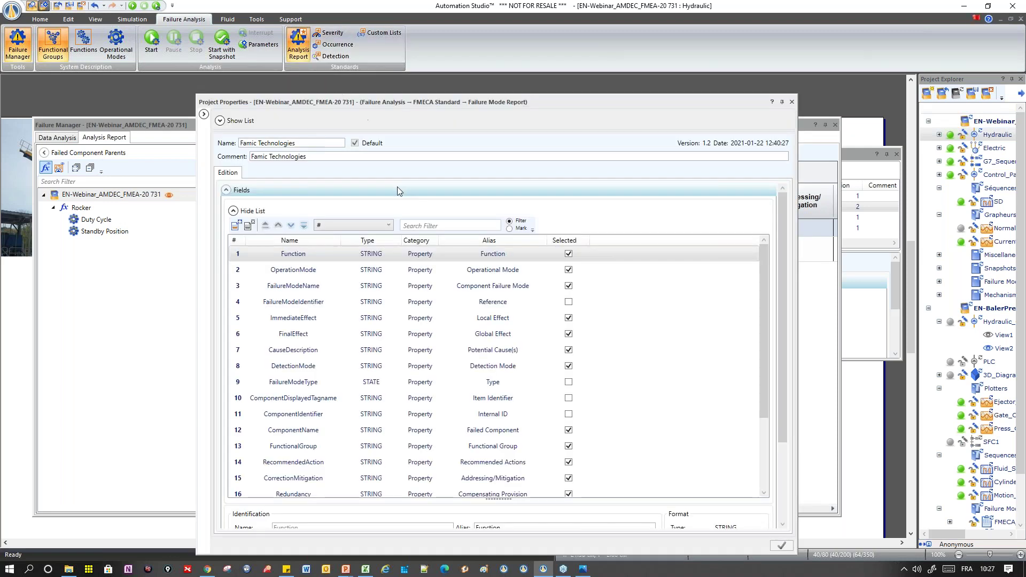
pyautogui.click(221, 121)
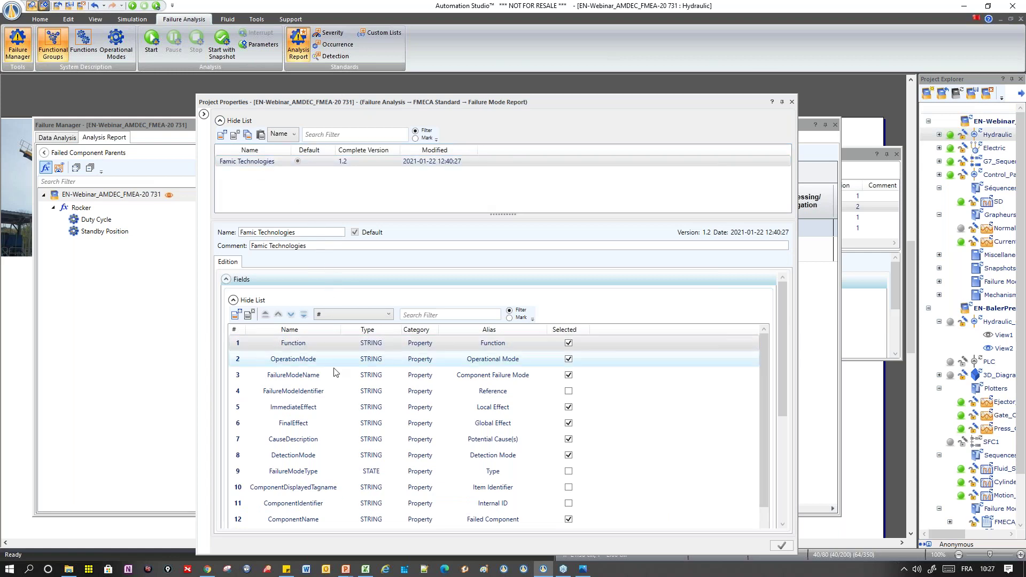
pyautogui.click(220, 121)
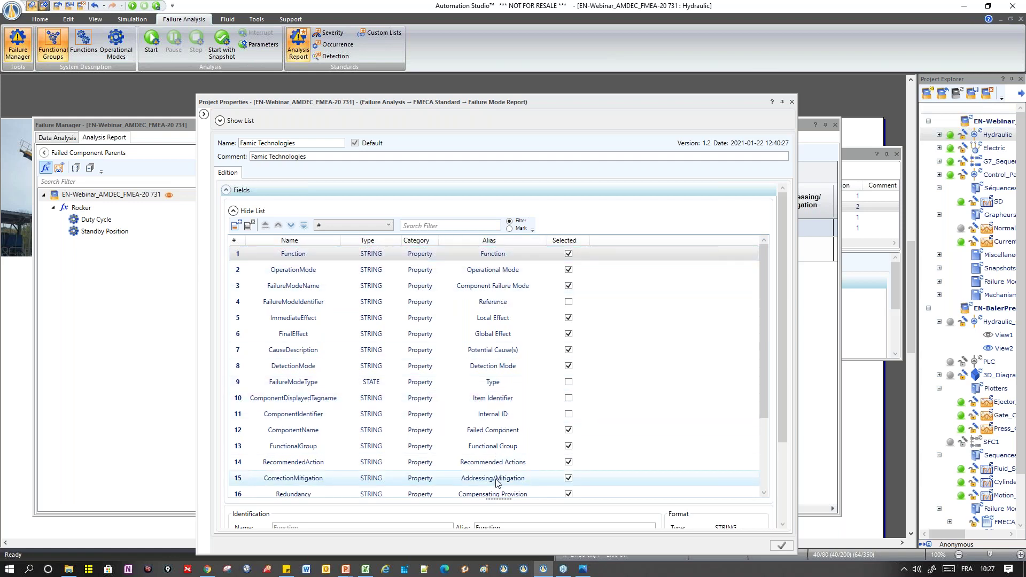
pyautogui.moveTo(521, 104); pyautogui.dragTo(507, 257)
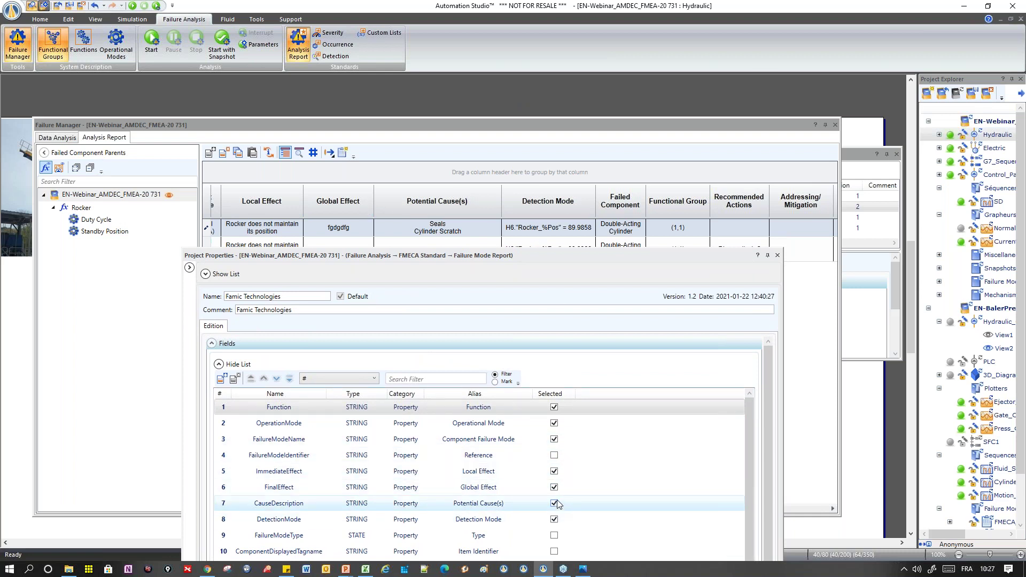
pyautogui.moveTo(564, 260); pyautogui.dragTo(571, 137)
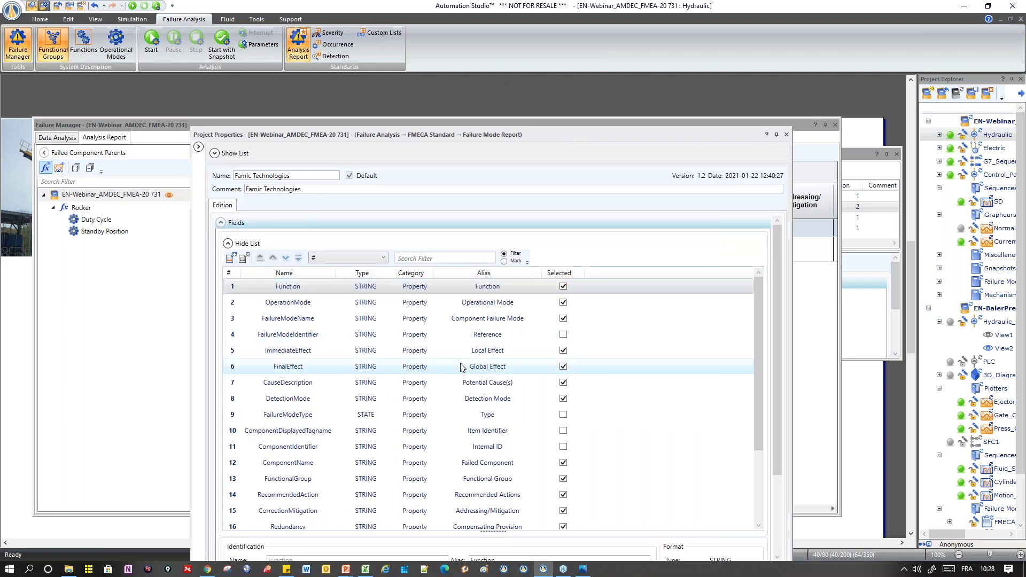
# Try including the ComponentDisplayedTagname field in the failure mode report, and deselect it again
pyautogui.scroll(-2, 463, 366)
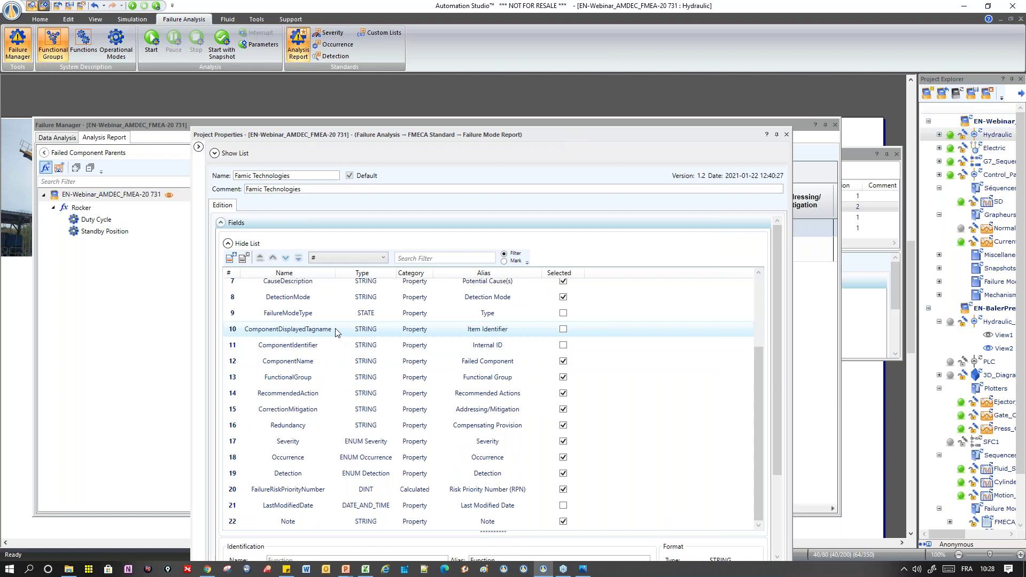
pyautogui.click(563, 329)
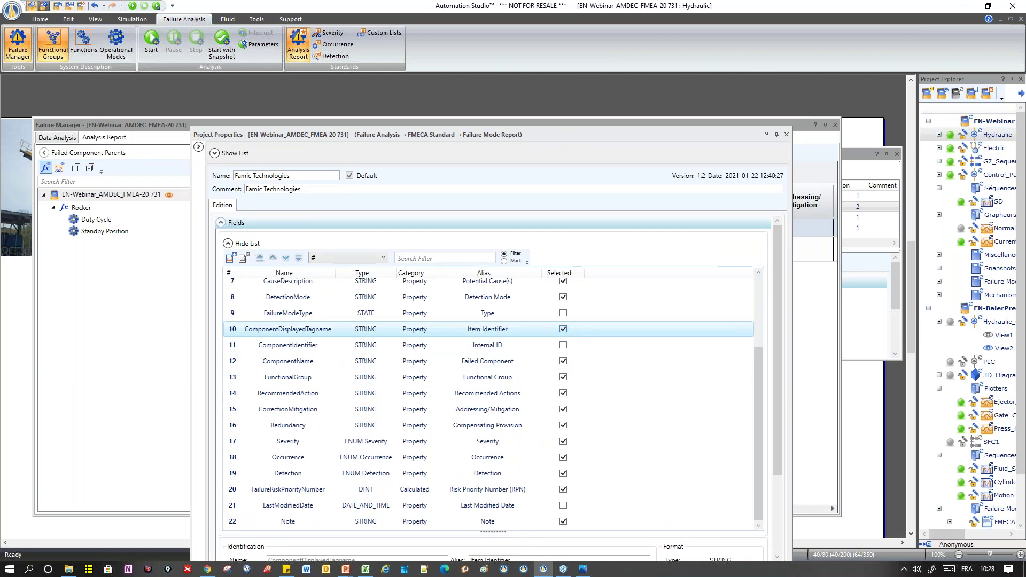
pyautogui.moveTo(527, 135); pyautogui.dragTo(537, 141)
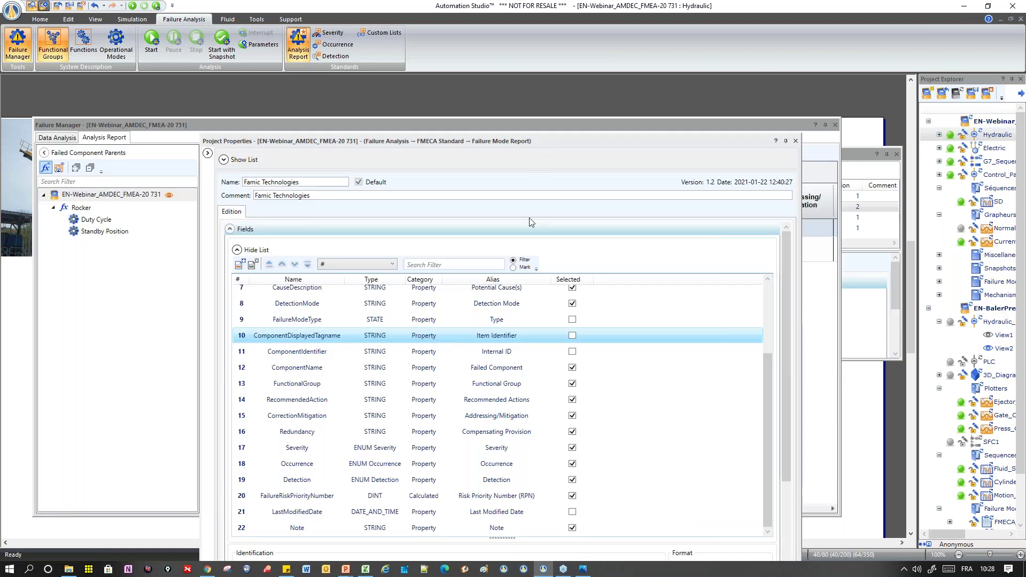
# Show the list of failure mode report templates with Famic Technologies selected, and move the properties window fully into view
pyautogui.click(208, 154)
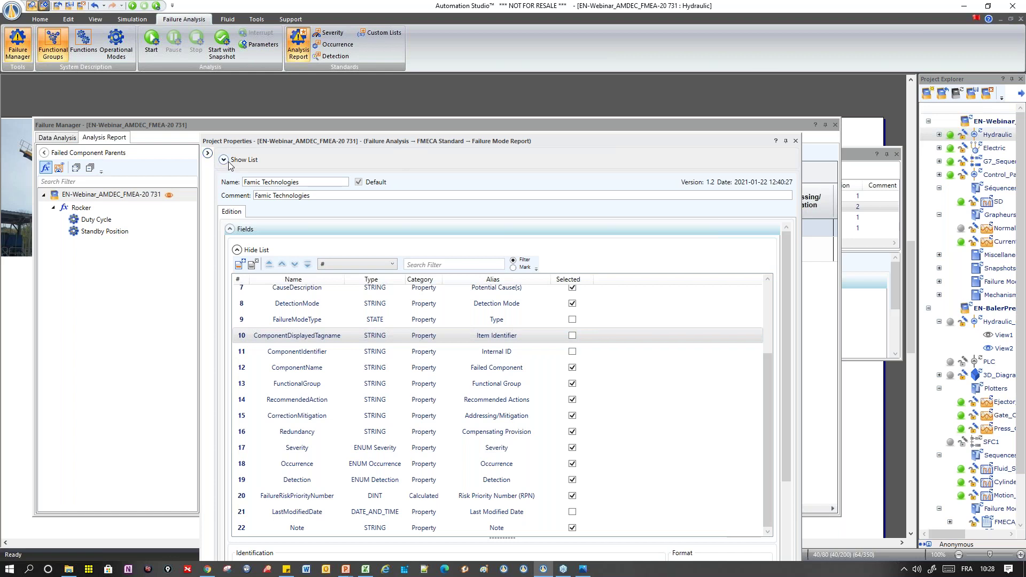
pyautogui.click(224, 159)
pyautogui.click(235, 203)
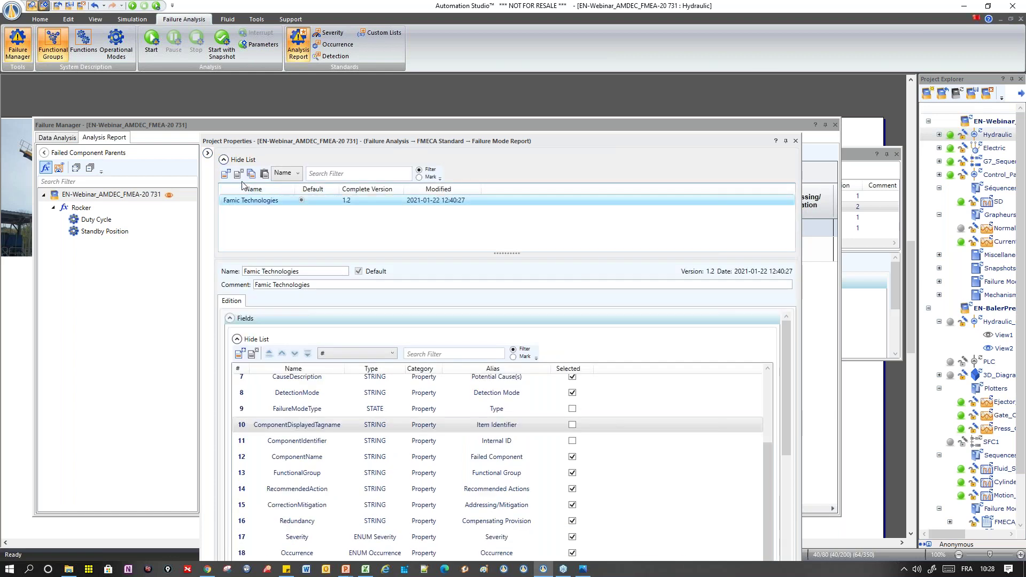
pyautogui.moveTo(393, 140); pyautogui.dragTo(412, 69)
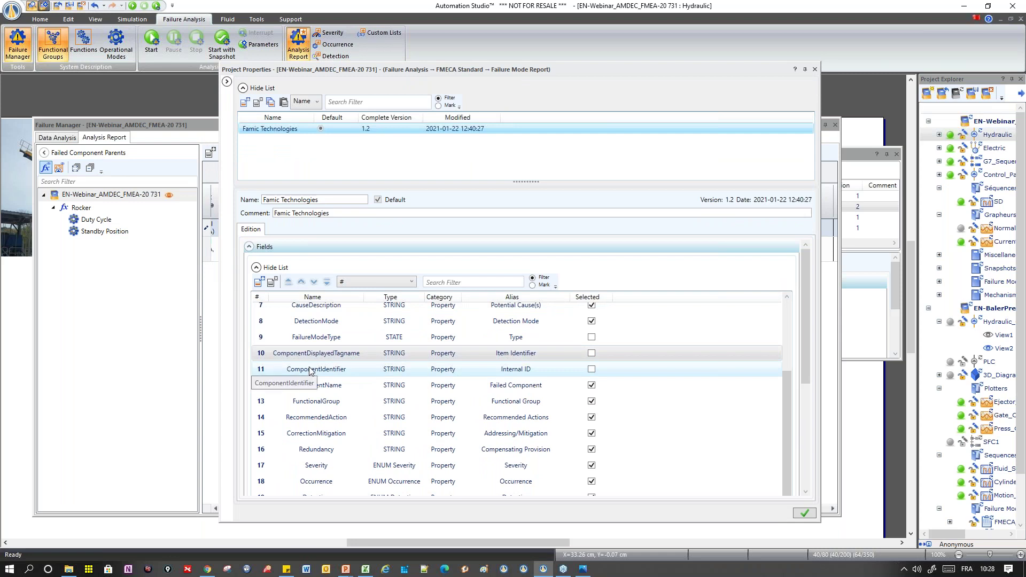
# Try adding a new report field with the Calculated field type, and cancel it
pyautogui.click(260, 282)
pyautogui.click(259, 283)
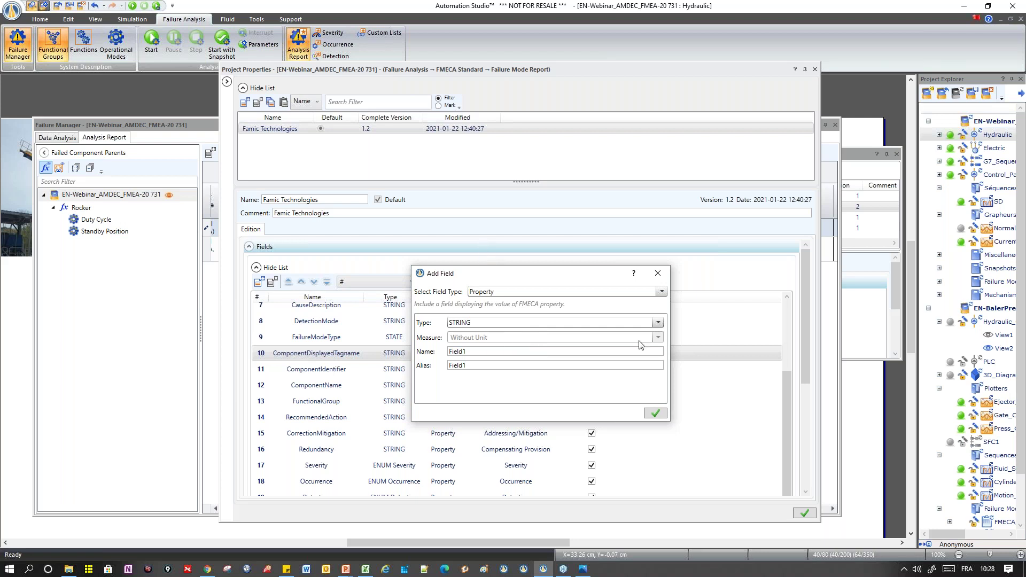
pyautogui.click(661, 291)
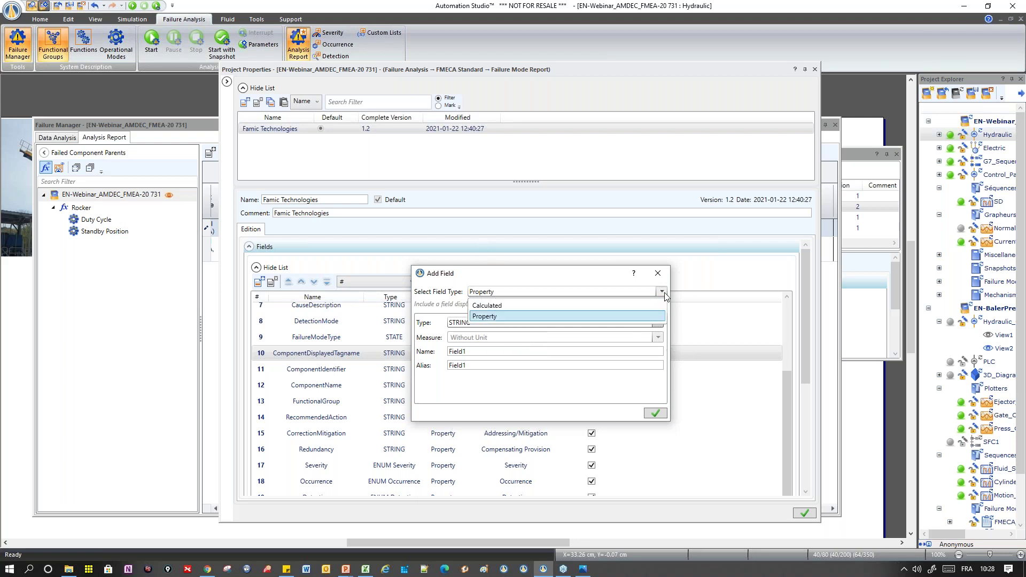
pyautogui.click(537, 306)
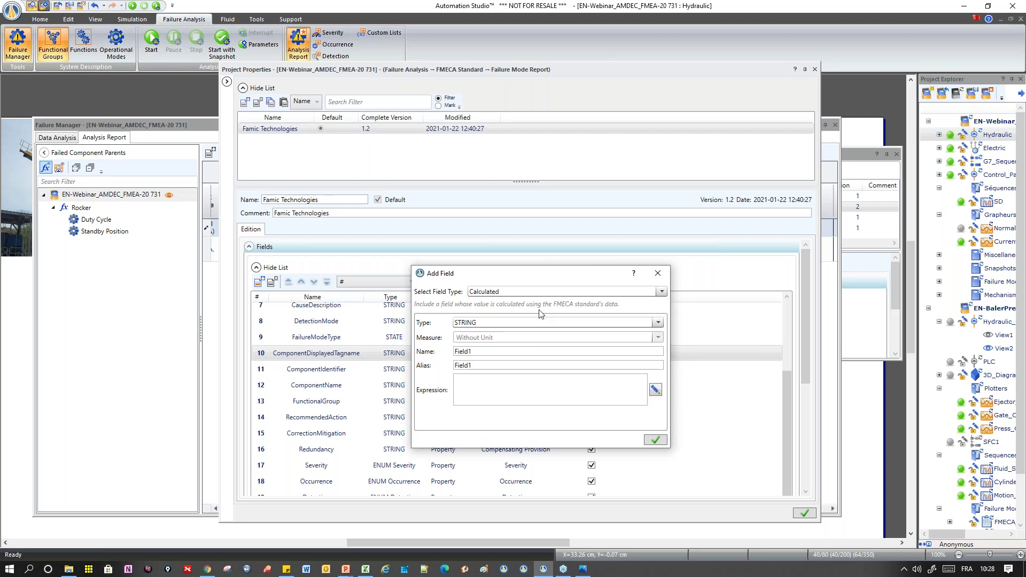
pyautogui.click(658, 274)
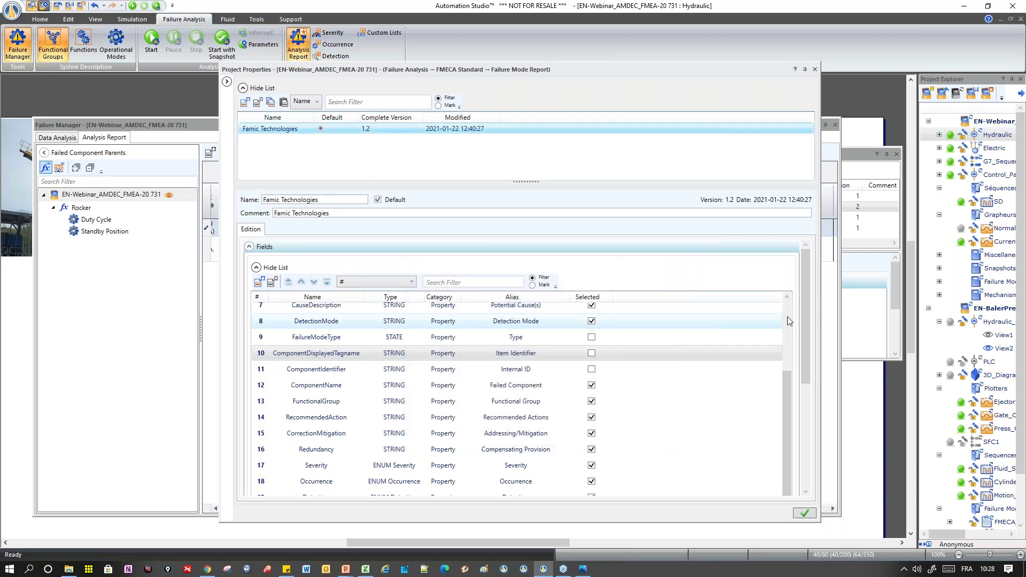
# Show the definition and expression of the calculated FailureRiskPriorityNumber field in the failure mode report
pyautogui.scroll(-1, 803, 320)
pyautogui.moveTo(801, 367); pyautogui.dragTo(801, 402)
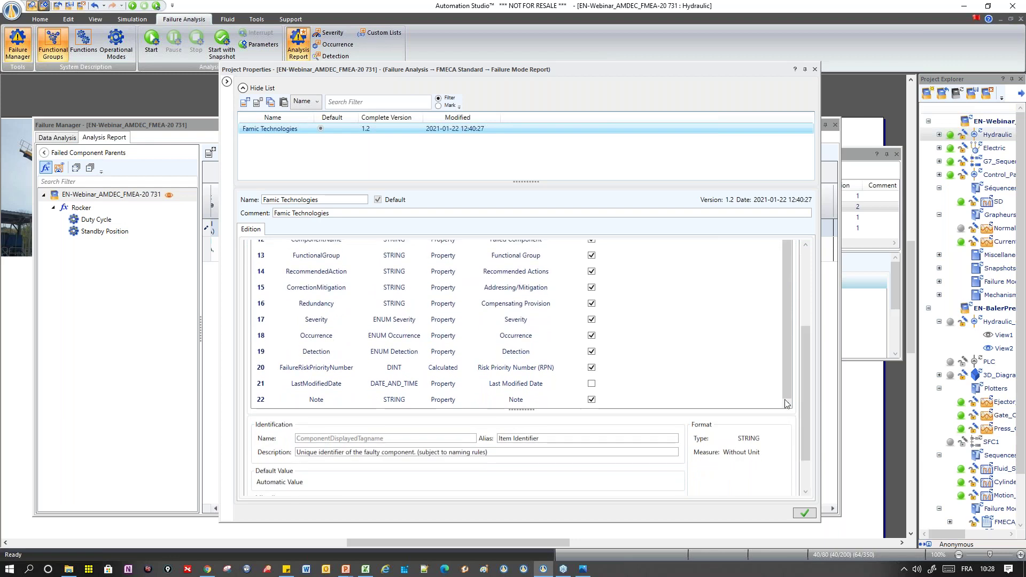
pyautogui.click(348, 370)
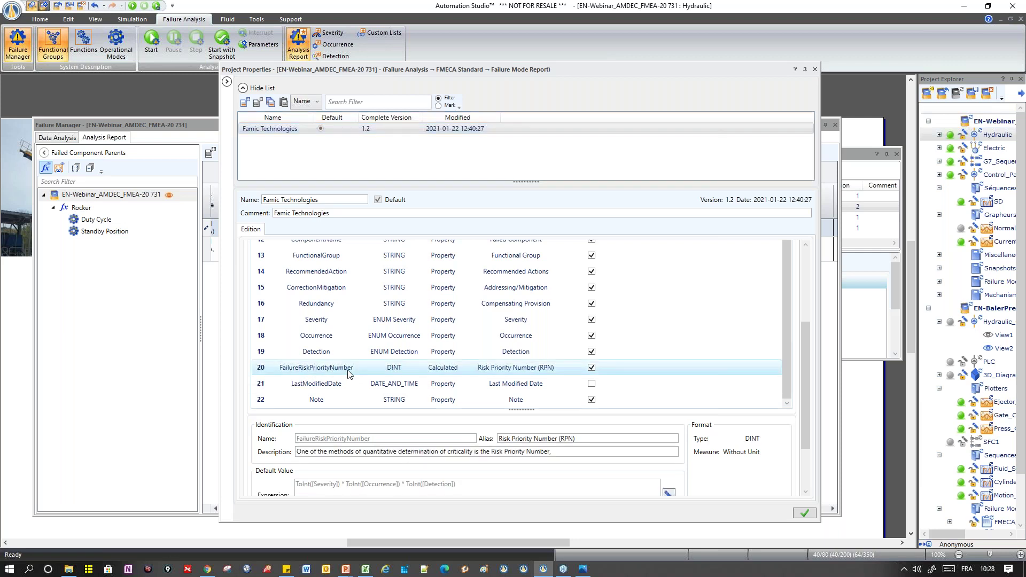
# Examine the expression of the FailureRiskPriorityNumber field and the list of available fields in the Expression Editor, leaving it unchanged
pyautogui.moveTo(620, 71); pyautogui.dragTo(624, 40)
pyautogui.moveTo(720, 490); pyautogui.dragTo(720, 528)
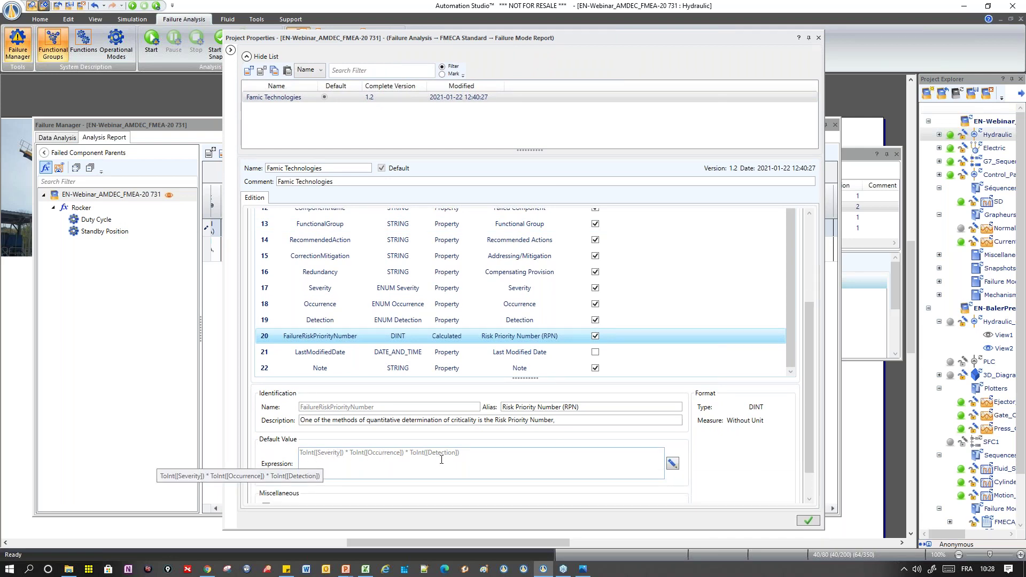
pyautogui.click(672, 464)
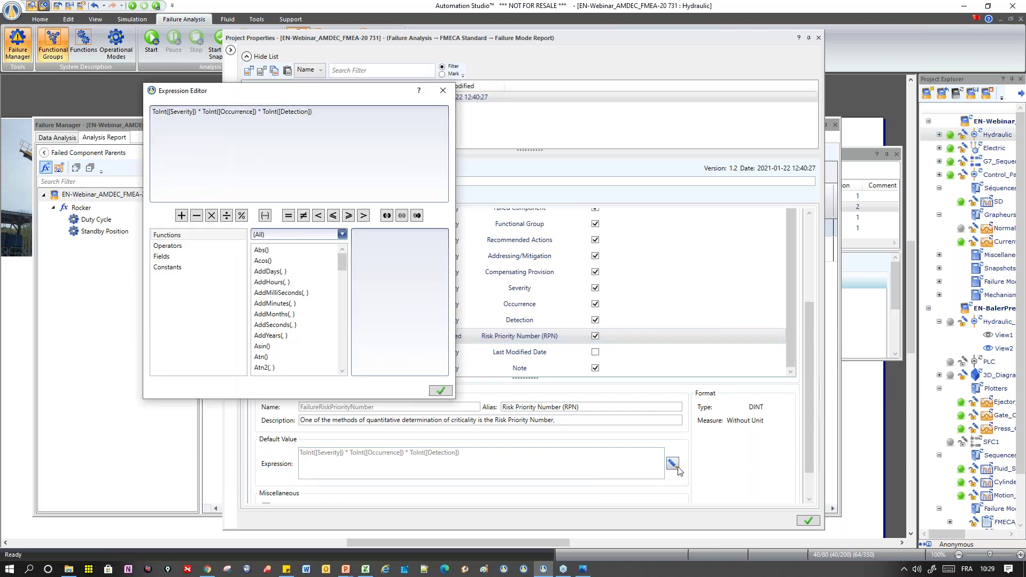
pyautogui.click(172, 247)
pyautogui.click(174, 259)
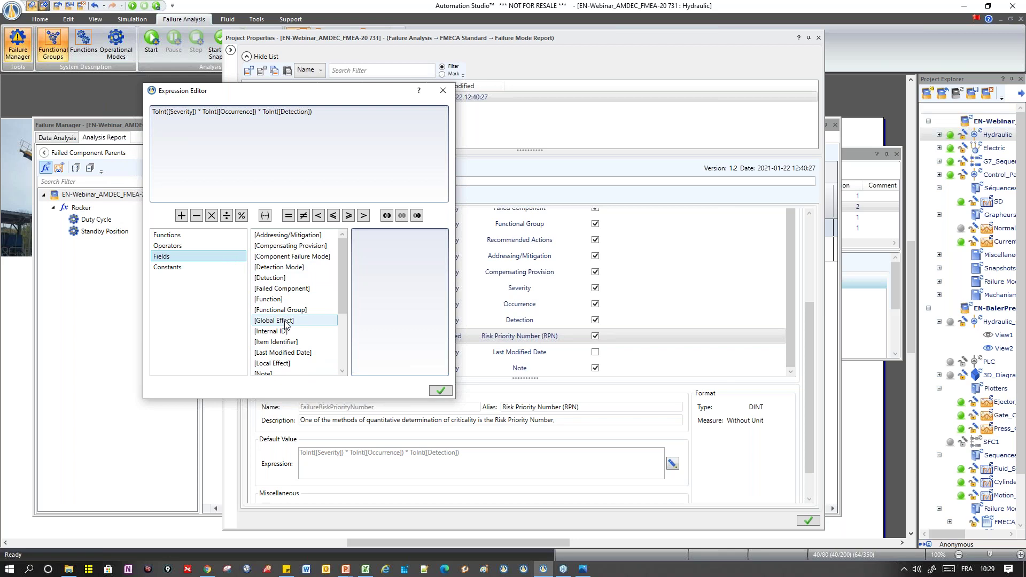
pyautogui.click(443, 91)
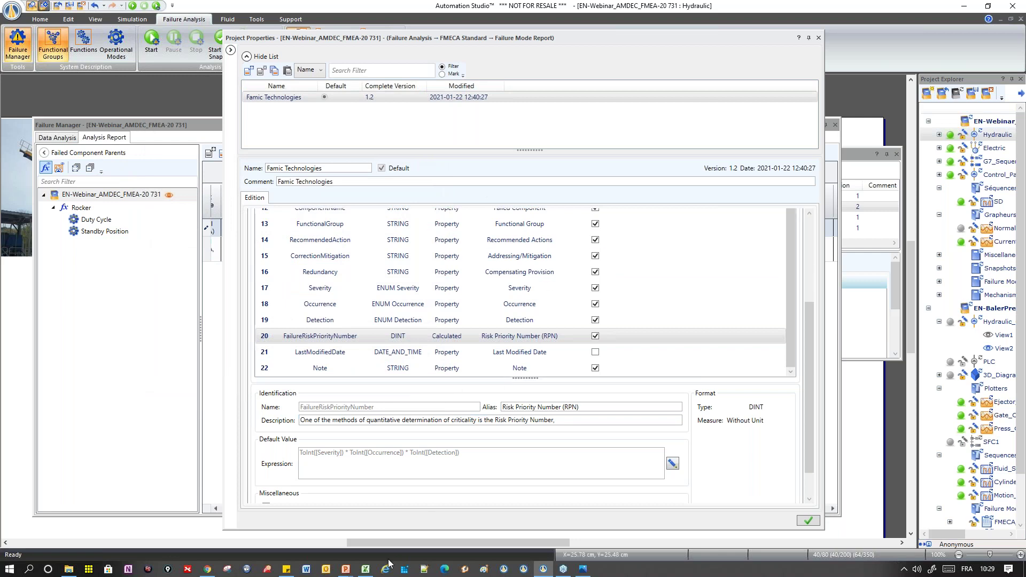
# Consult the Failure Mode Effect and Criticality Analysis Introduction slide in the PowerPoint slide show, and return to Automation Studio
pyautogui.click(433, 526)
pyautogui.press('pageup')
pyautogui.press('pageup')
pyautogui.press('pagedown')
pyautogui.press('pagedown')
pyautogui.press('pagedown')
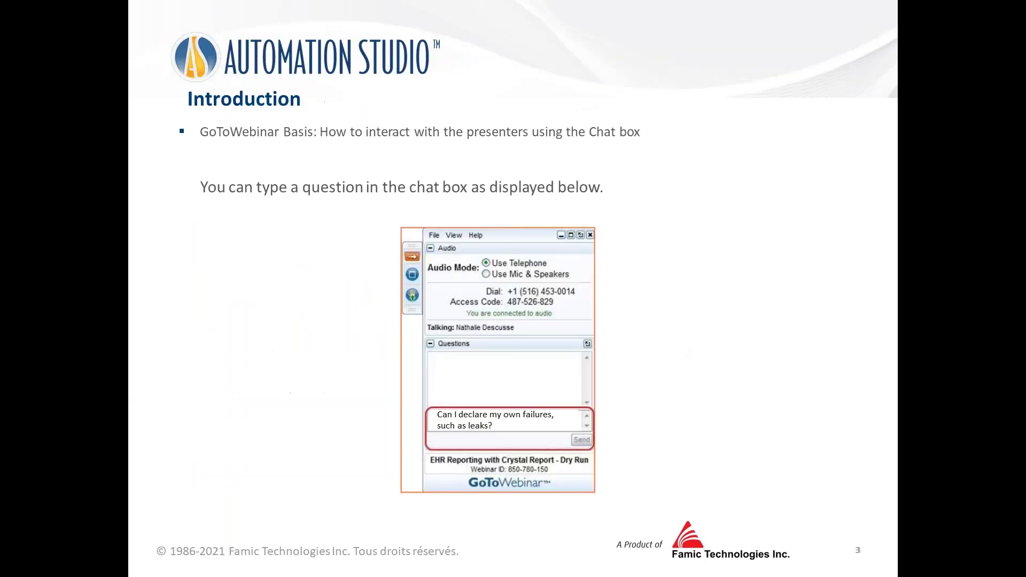
pyautogui.press('pagedown')
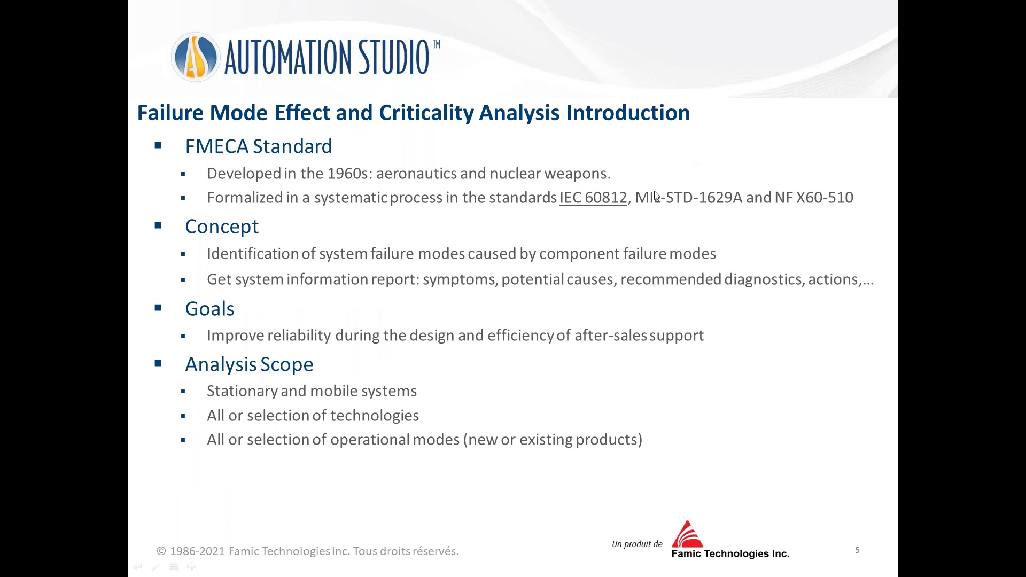
pyautogui.hotkey('alt', 'Tab')
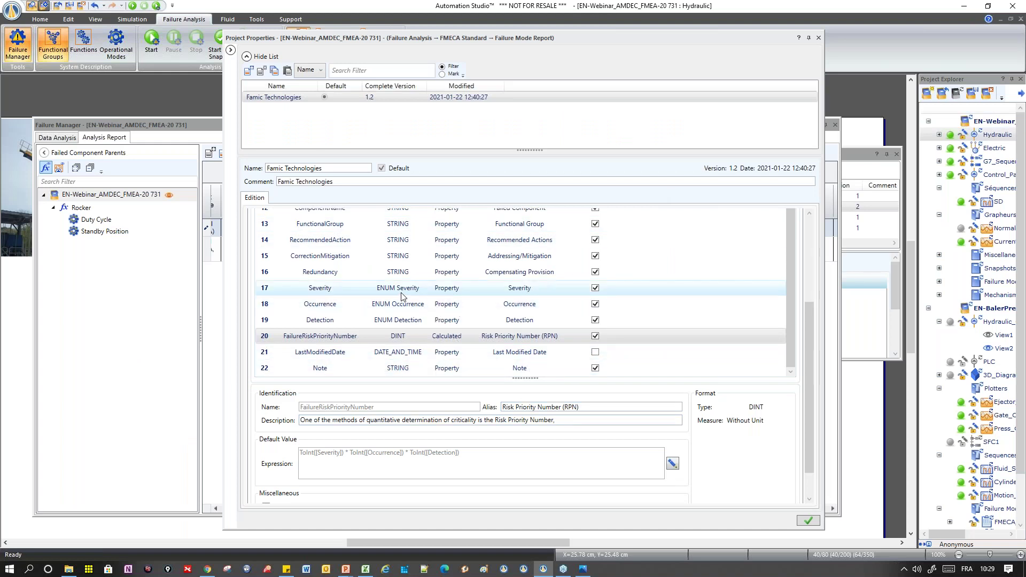
# Show the Severity field's definition, and open the FMECA Severity standard without saving the failure mode report changes
pyautogui.click(321, 291)
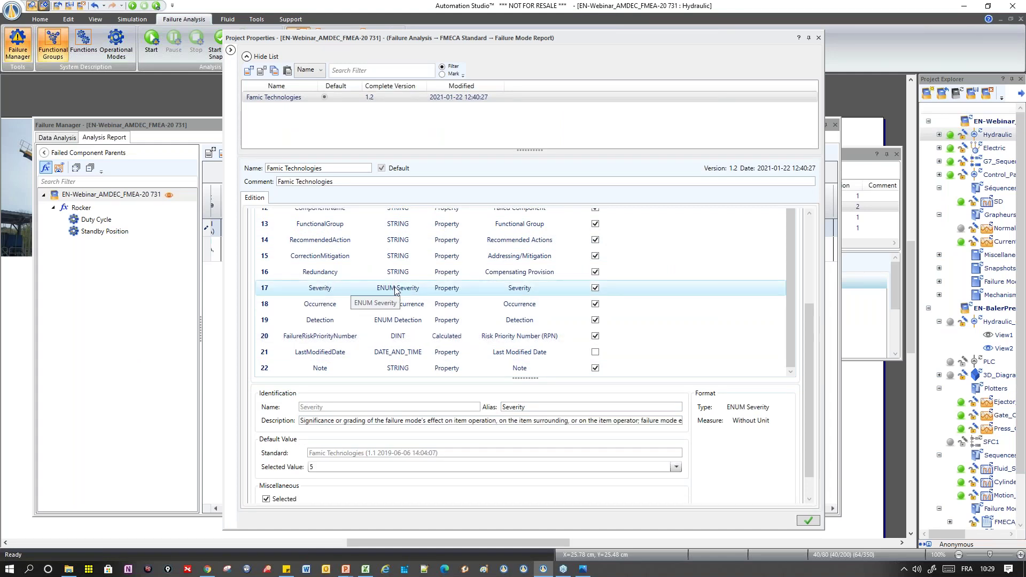
pyautogui.moveTo(413, 34); pyautogui.dragTo(403, 94)
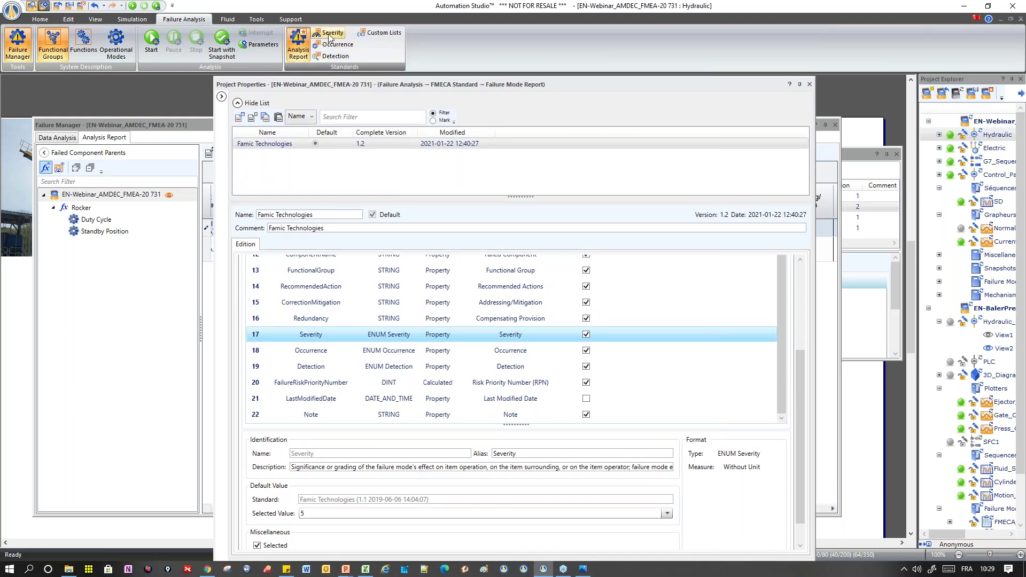
pyautogui.click(222, 97)
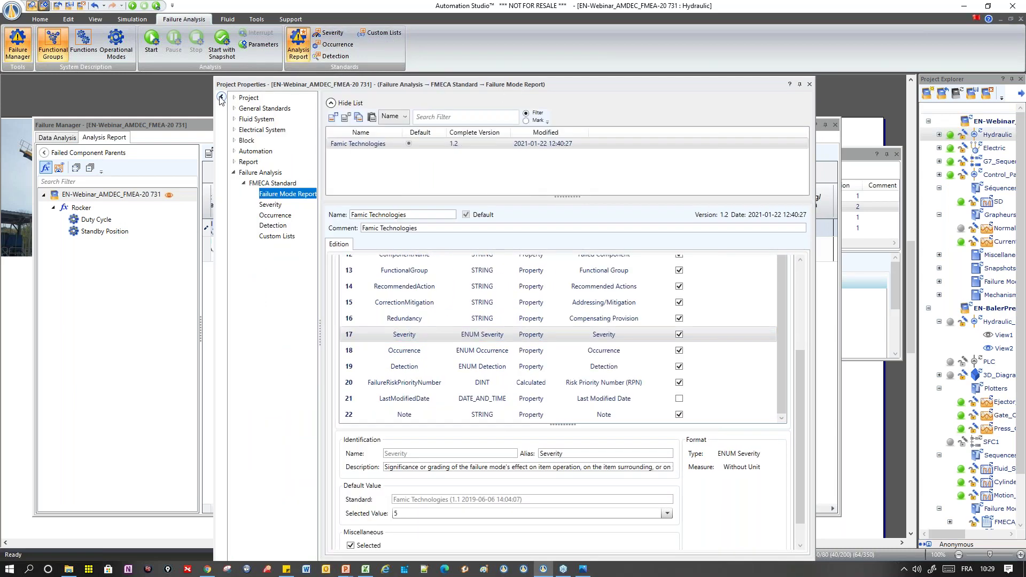
pyautogui.click(272, 206)
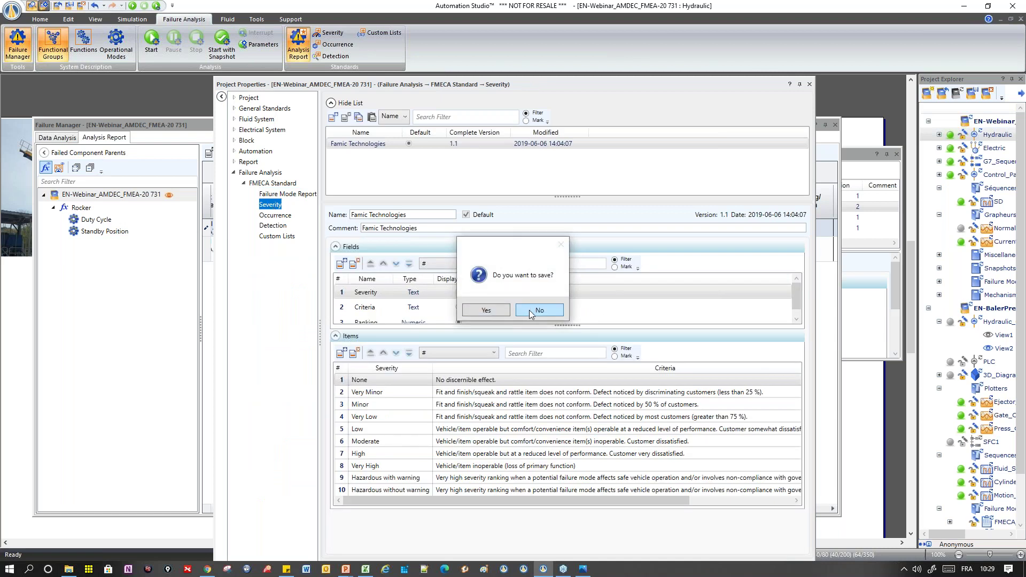
pyautogui.click(529, 310)
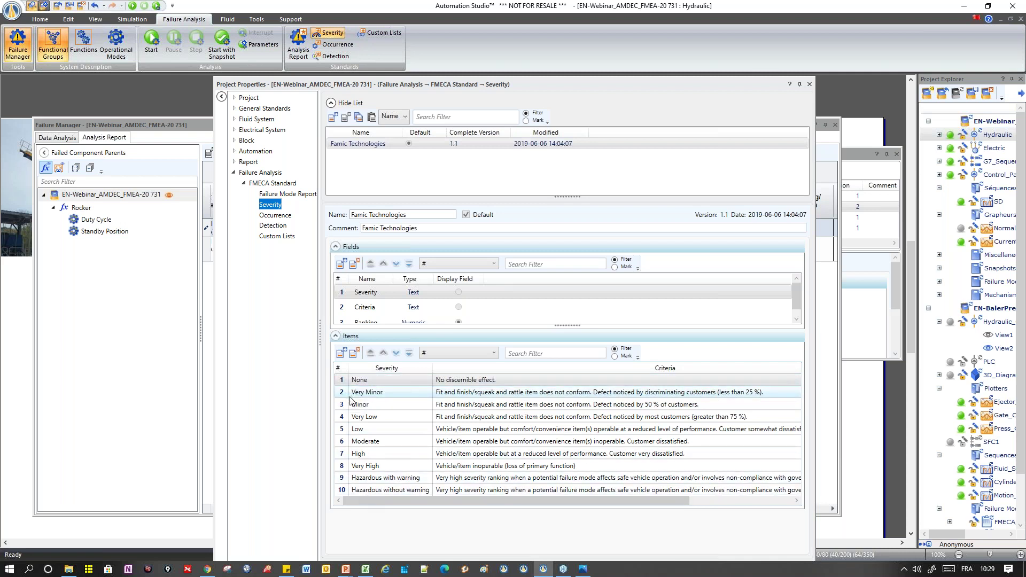
# Try renaming the Very Minor severity item as Very Minor 1 and adding an empty item to the severity list
pyautogui.doubleClick(374, 392)
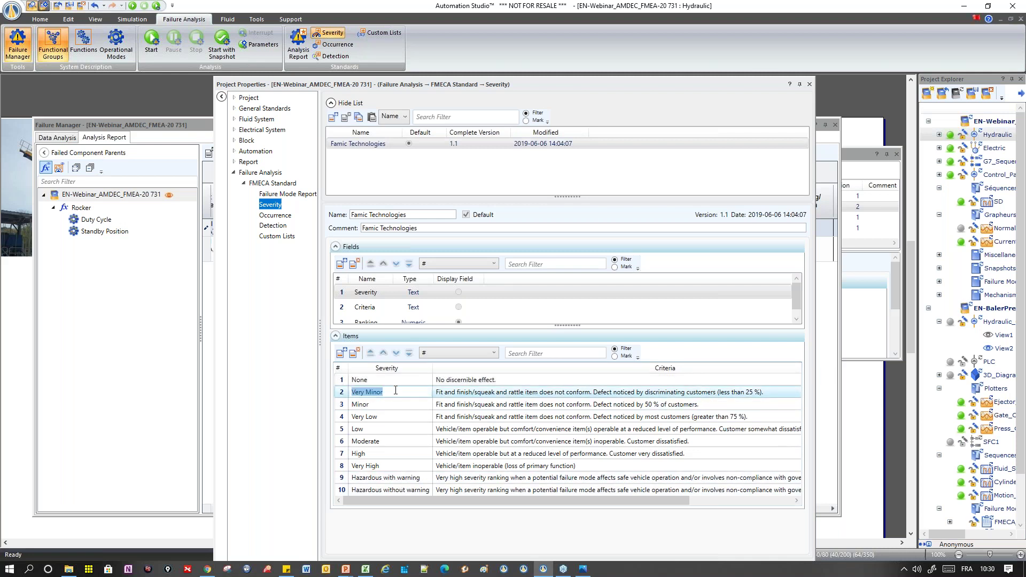
pyautogui.click(395, 391)
pyautogui.write('1')
pyautogui.press('Return')
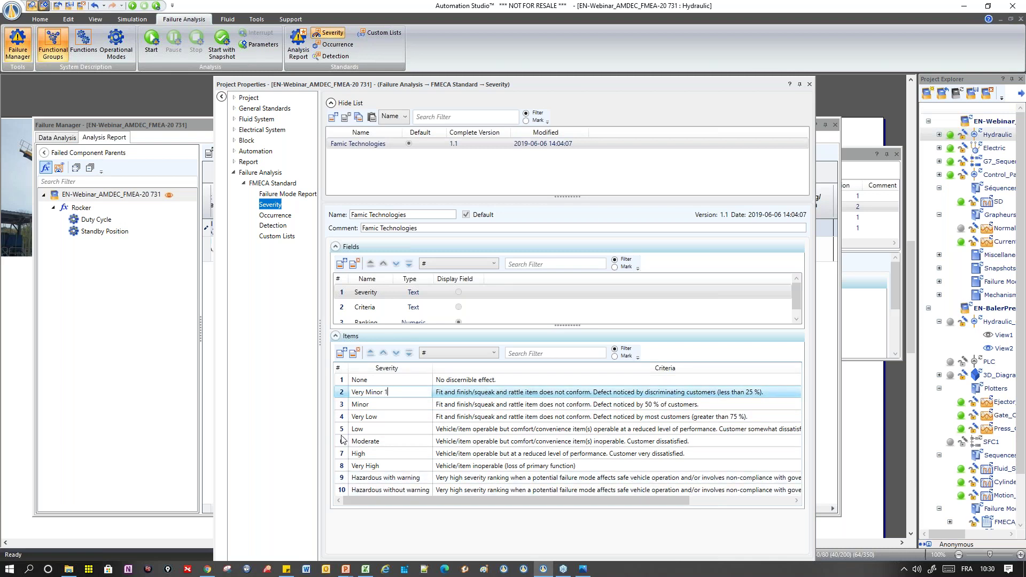
pyautogui.click(374, 441)
pyautogui.click(341, 354)
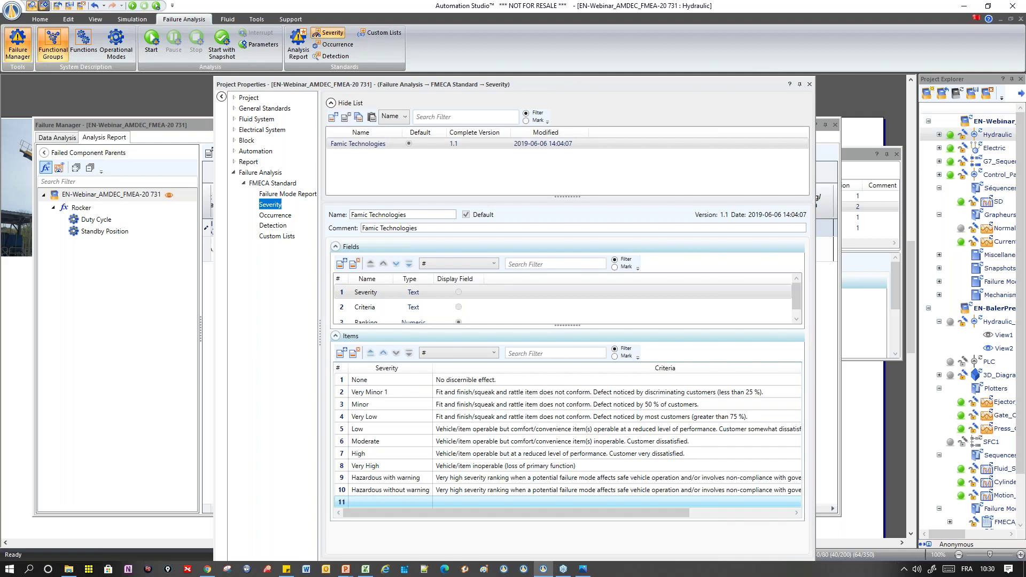
# Bring the Failure Manager's analysis report forward and show its available export formats
pyautogui.click(170, 399)
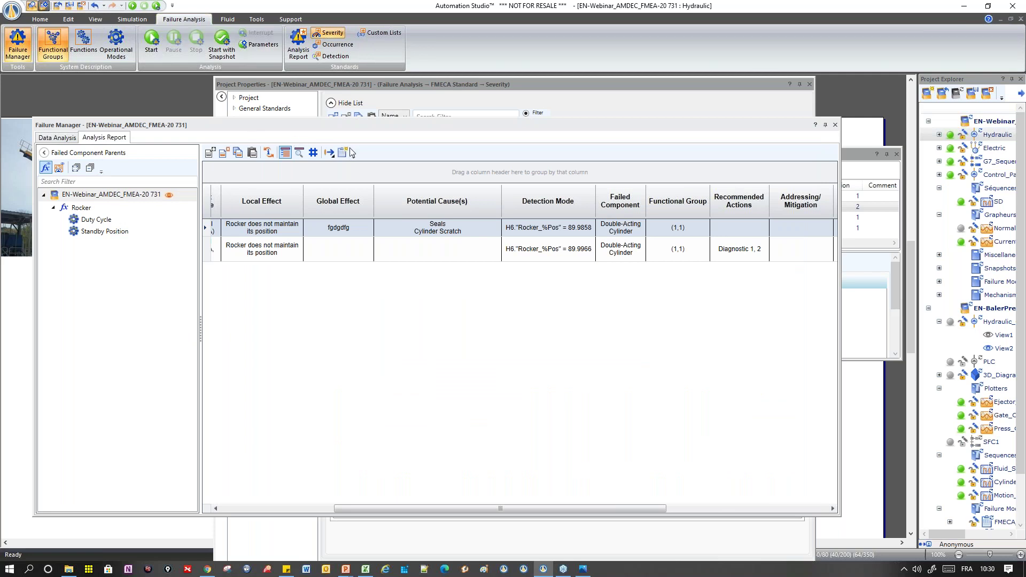
pyautogui.click(330, 154)
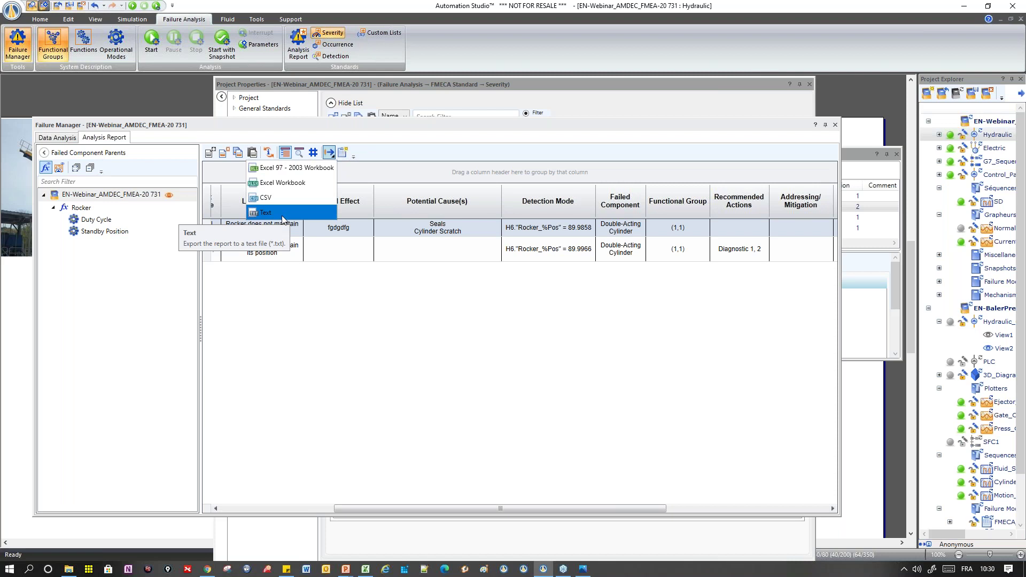
# Select the FMECA_Sub_Report_Slow_Fast_Approach report without saving the severity changes, and bring its project's analysis report forward
pyautogui.click(1002, 522)
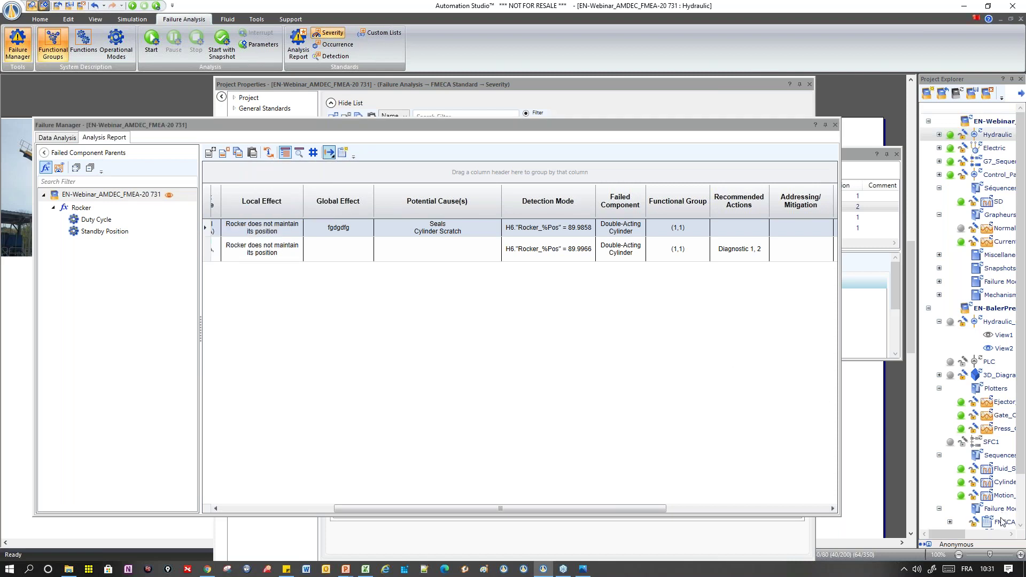
pyautogui.doubleClick(1002, 524)
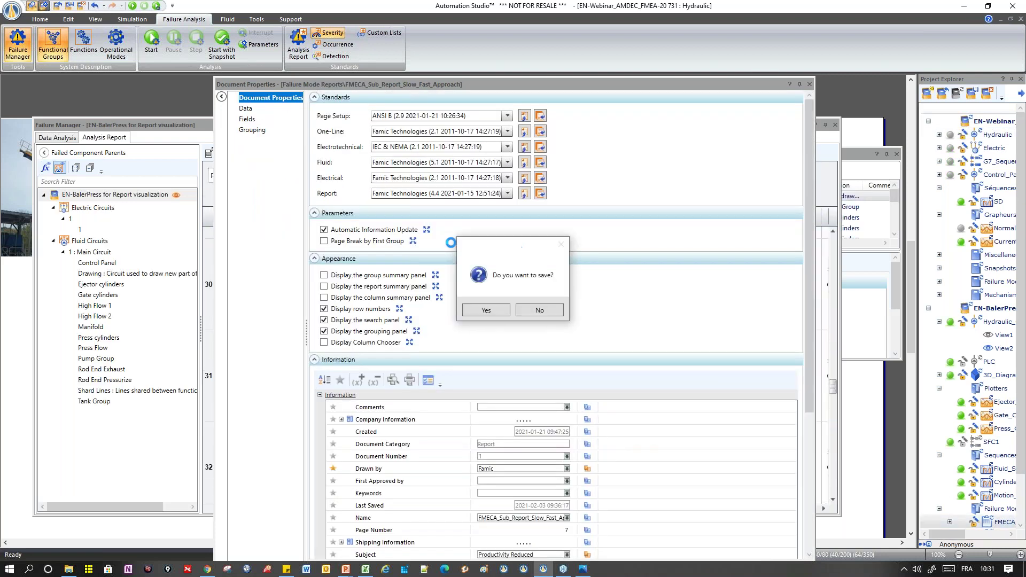
pyautogui.click(539, 310)
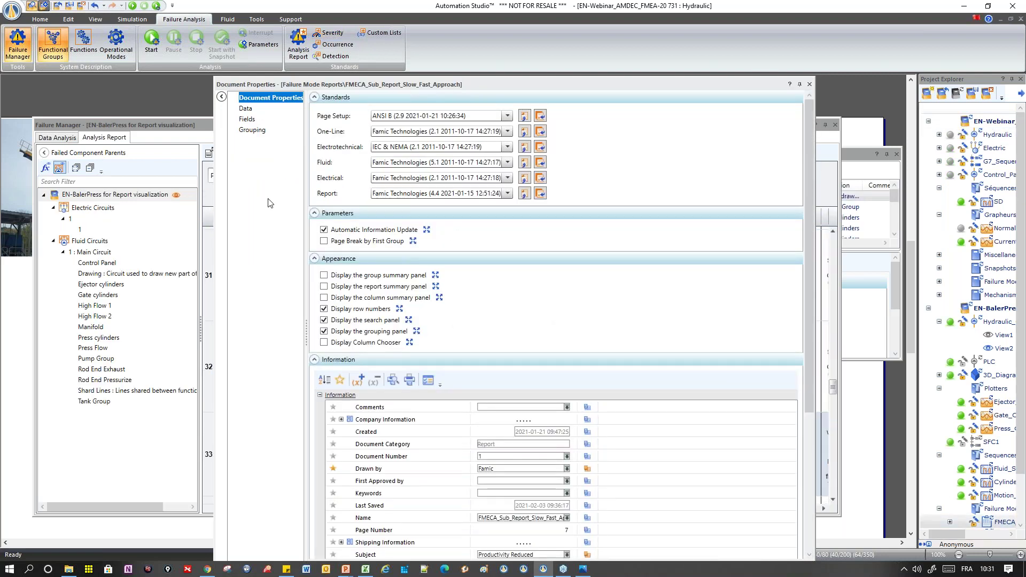
pyautogui.click(166, 128)
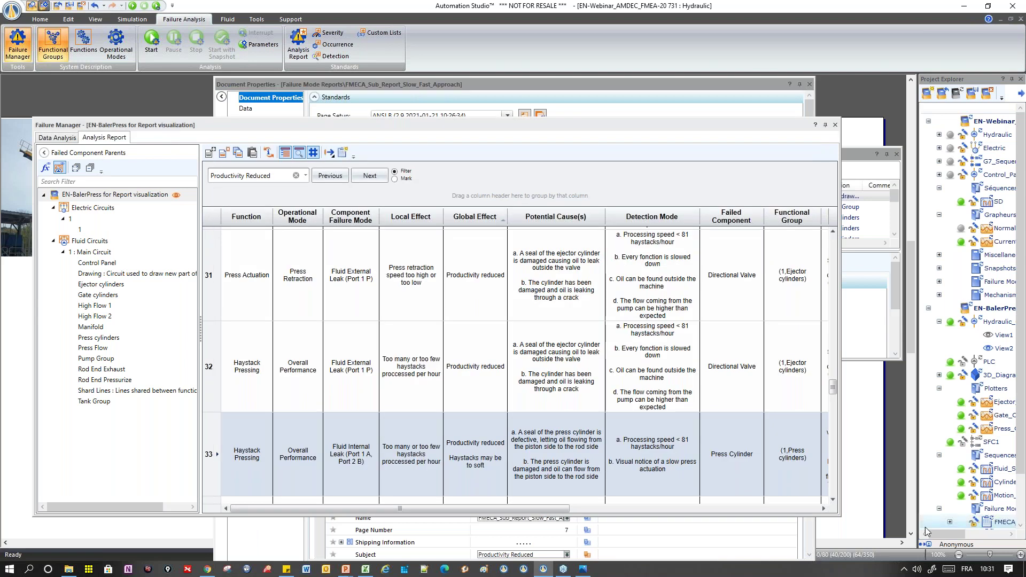
# Open Report2 from the baler press project's failure mode reports, and show the export formats available for it
pyautogui.scroll(-2, 962, 508)
pyautogui.click(995, 484)
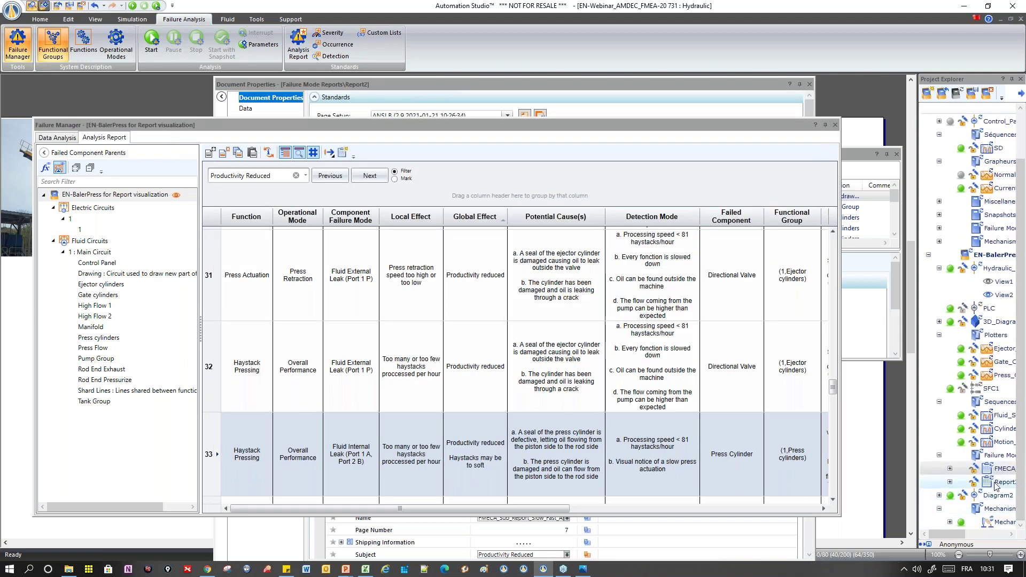
pyautogui.doubleClick(995, 484)
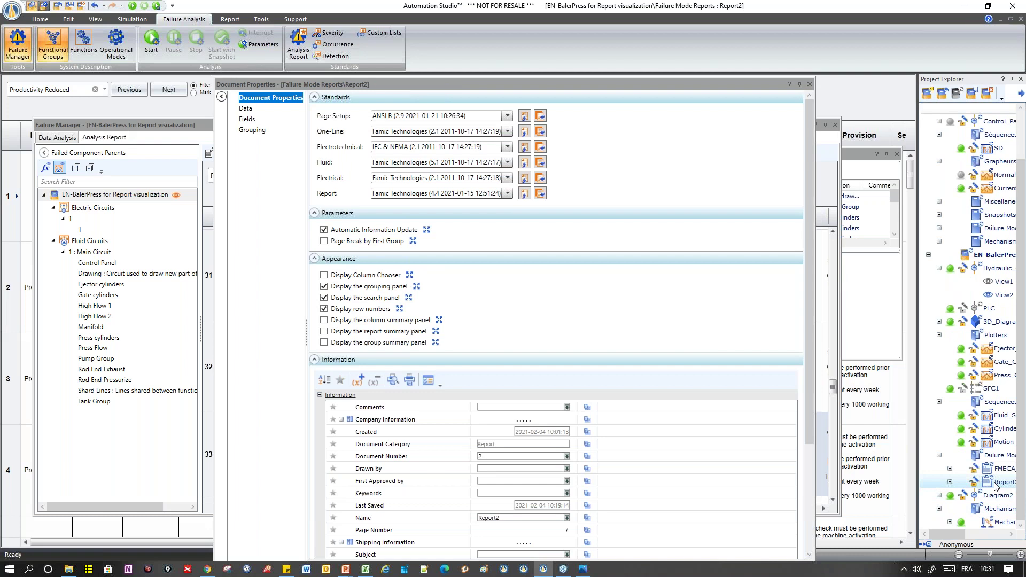
pyautogui.click(809, 84)
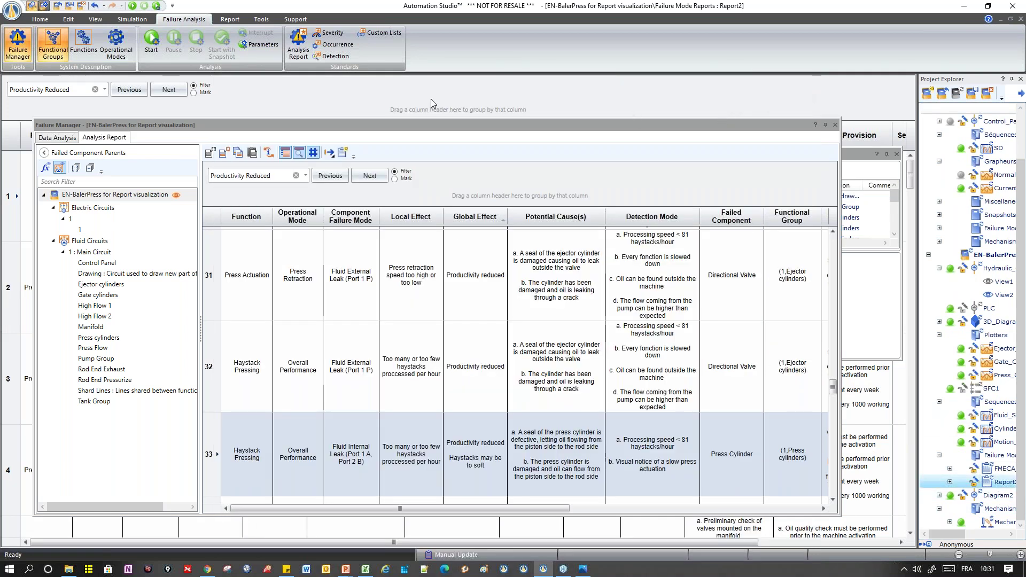
pyautogui.click(230, 19)
pyautogui.click(16, 45)
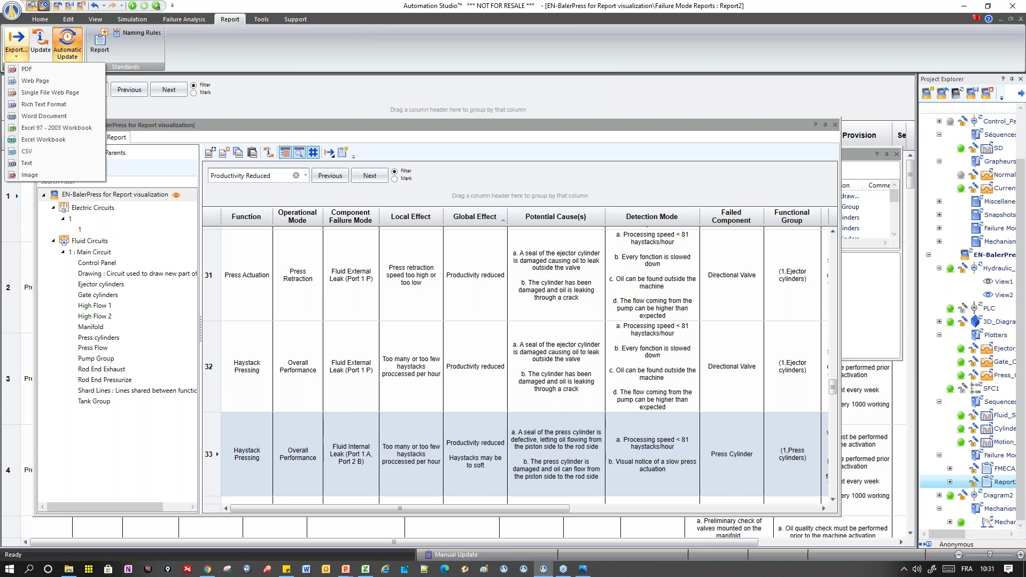
# Switch to the PowerPoint slide show and advance to the closing Thank you slide
pyautogui.click(346, 569)
pyautogui.click(396, 535)
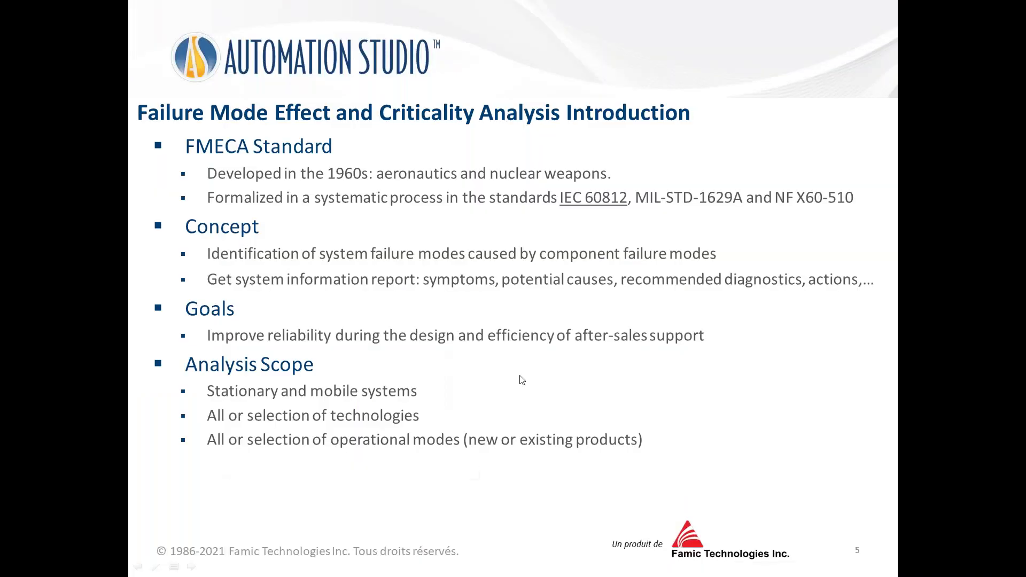
pyautogui.click(598, 368)
pyautogui.click(598, 367)
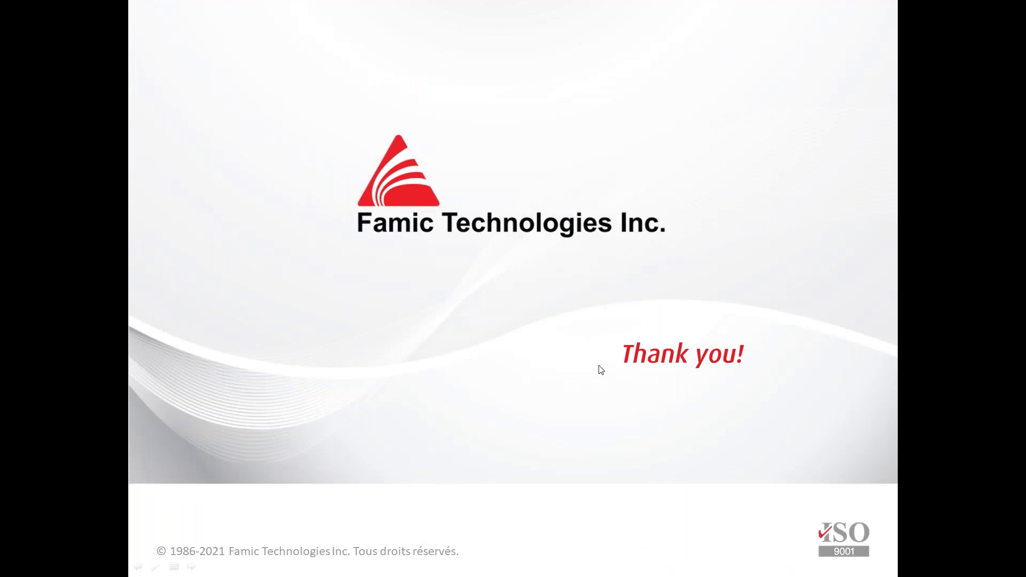